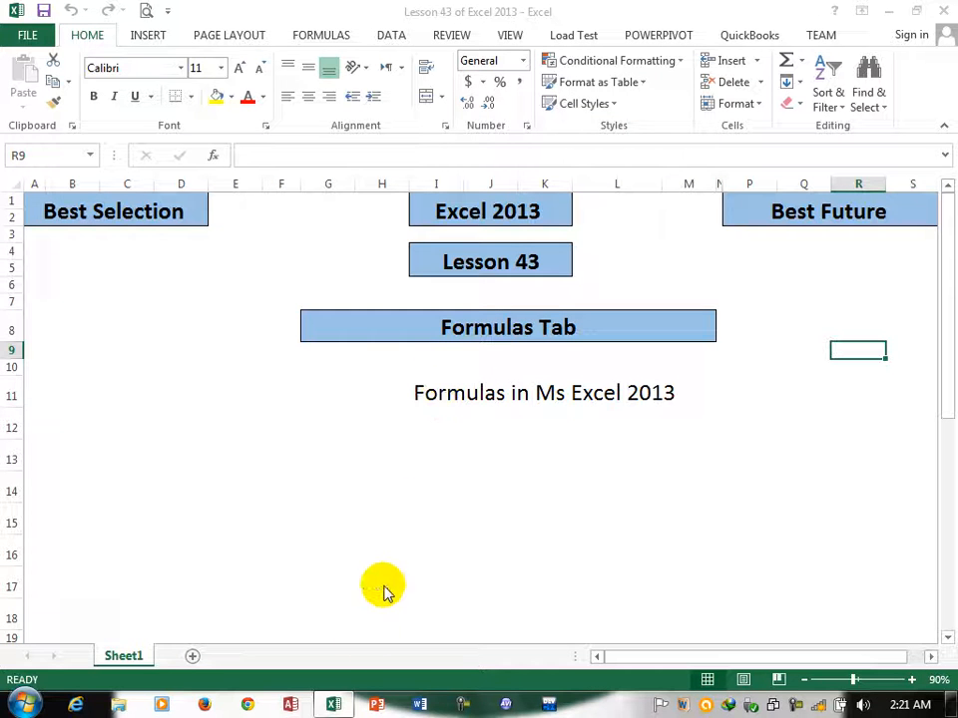
# - In the blank Book1 workbook, merge and center cells C1:G1 and enter the title "Salary Formulas"
pyautogui.click(333, 708)
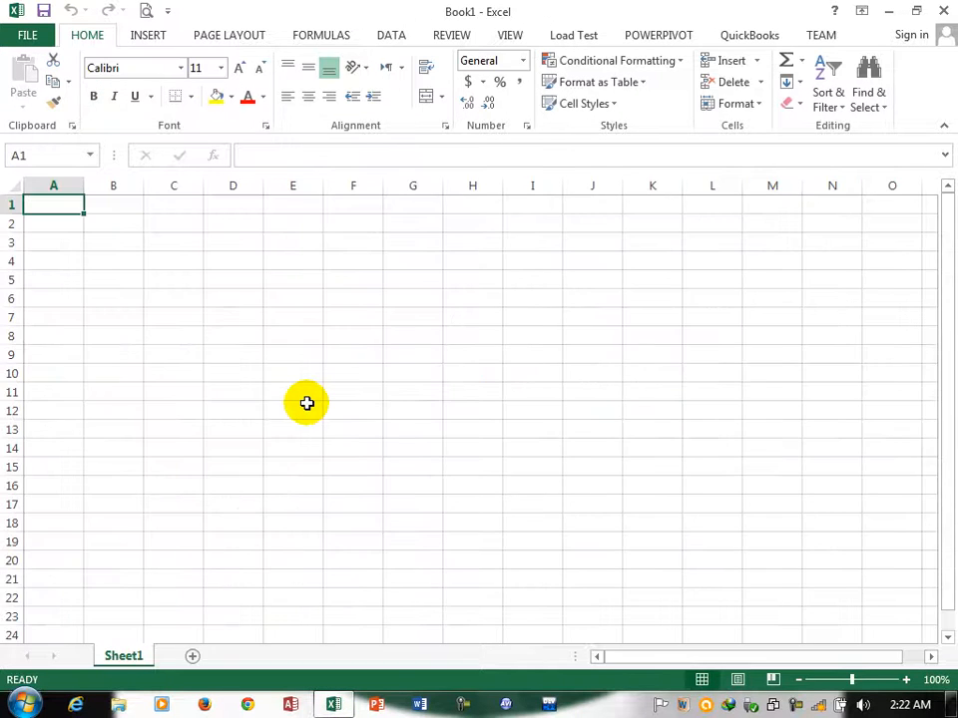
pyautogui.moveTo(163, 209); pyautogui.dragTo(389, 208)
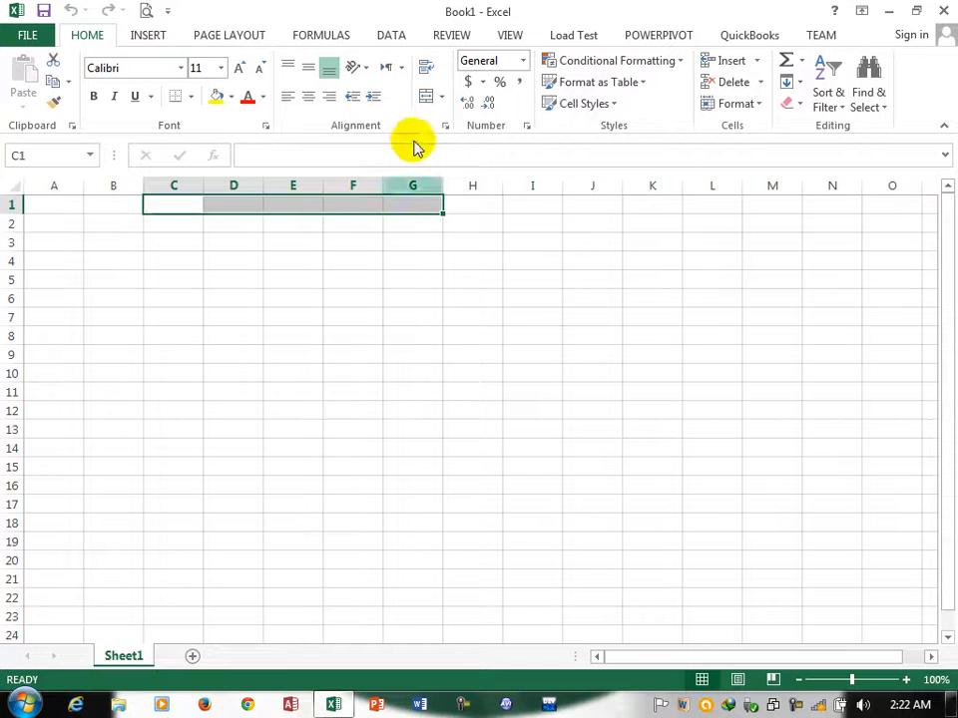
pyautogui.click(426, 97)
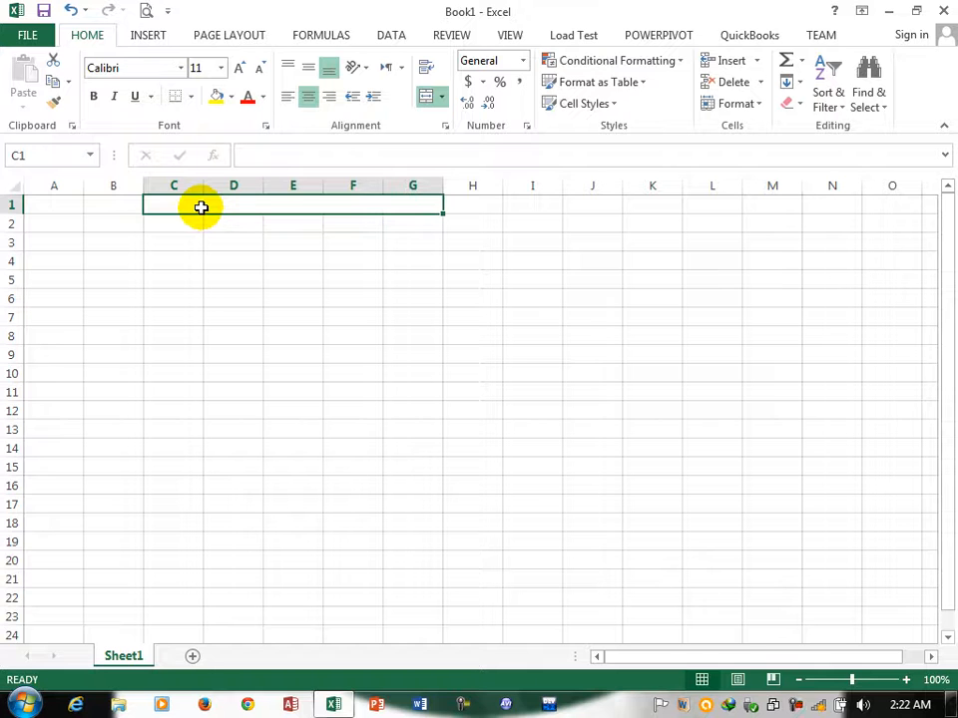
pyautogui.write('Salary Formulasd')
pyautogui.press('Return')
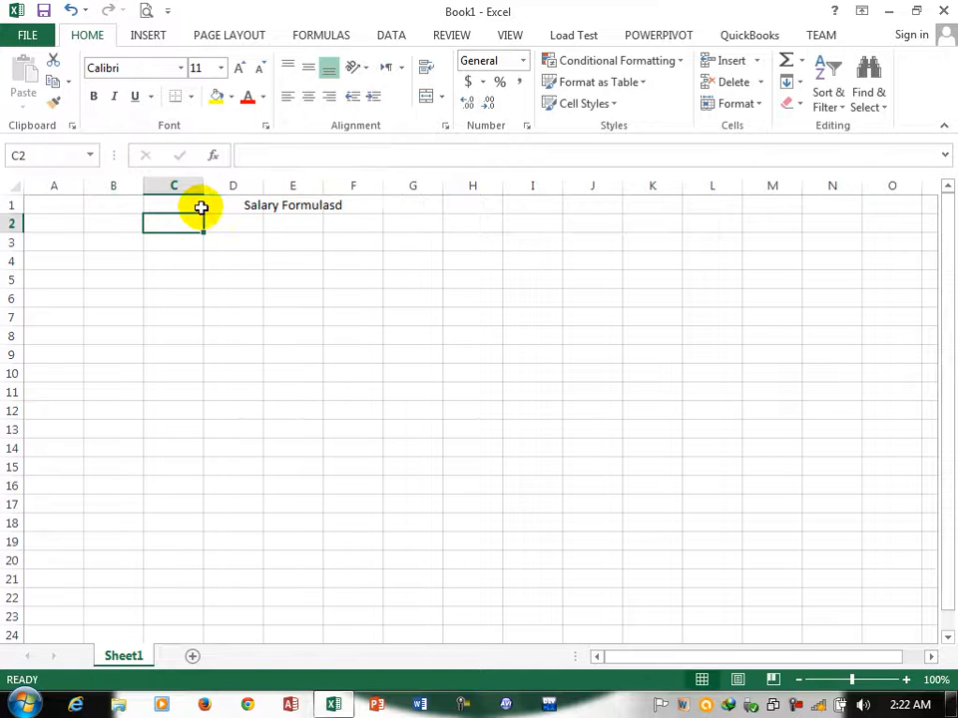
pyautogui.click(359, 204)
pyautogui.doubleClick(365, 205)
pyautogui.press('BackSpace')
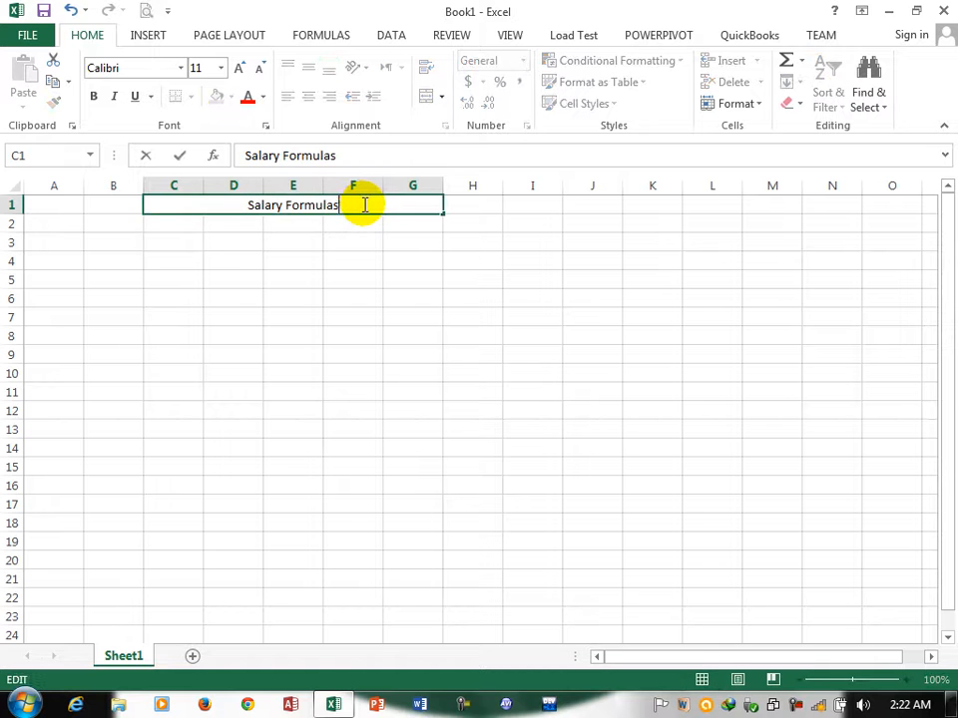
pyautogui.press('Return')
# - Enter the column headers EmpNo, Ename, Job, Salary, Com and Total in cells A2 through F2
pyautogui.click(66, 222)
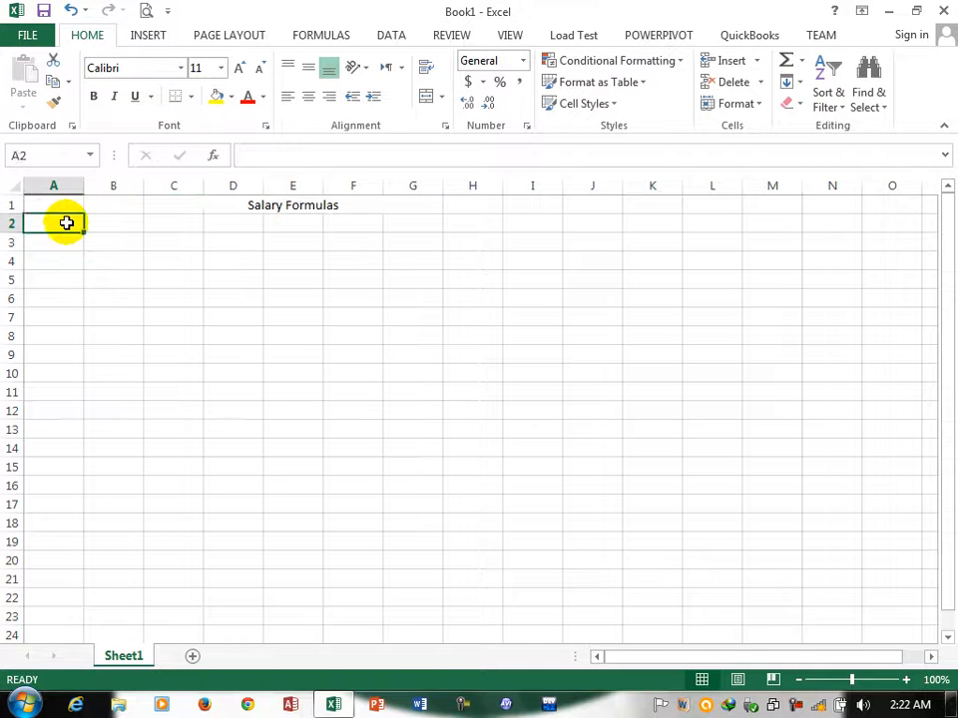
pyautogui.write('EmpNo')
pyautogui.press('Tab')
pyautogui.write('Ename')
pyautogui.press('Tab')
pyautogui.write('Job')
pyautogui.press('Tab')
pyautogui.write('Sala')
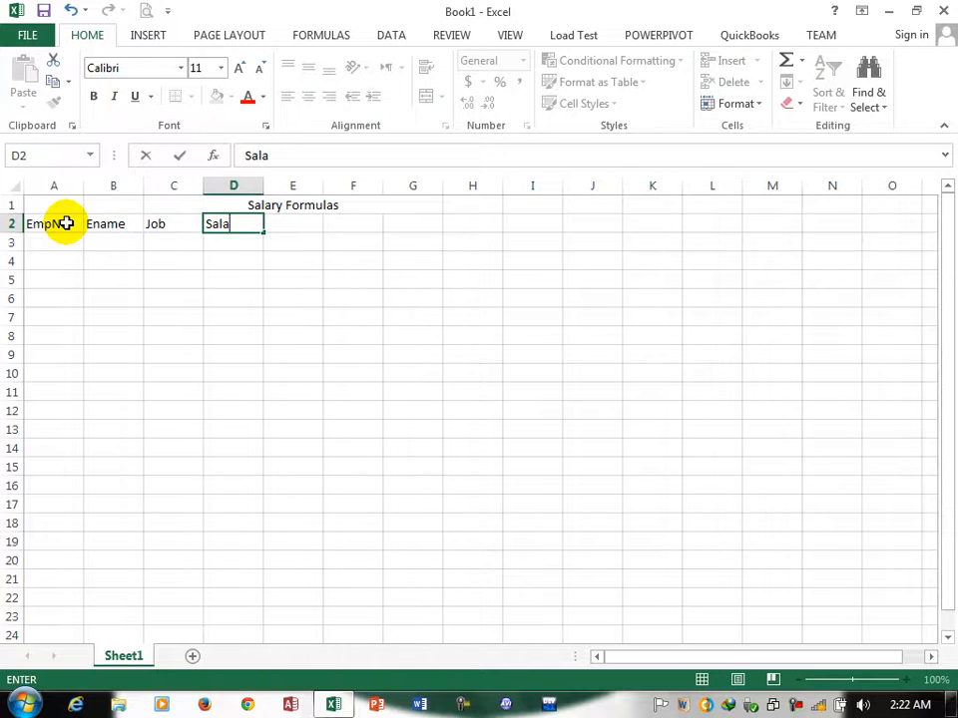
pyautogui.write('ry')
pyautogui.press('Tab')
pyautogui.write('Com')
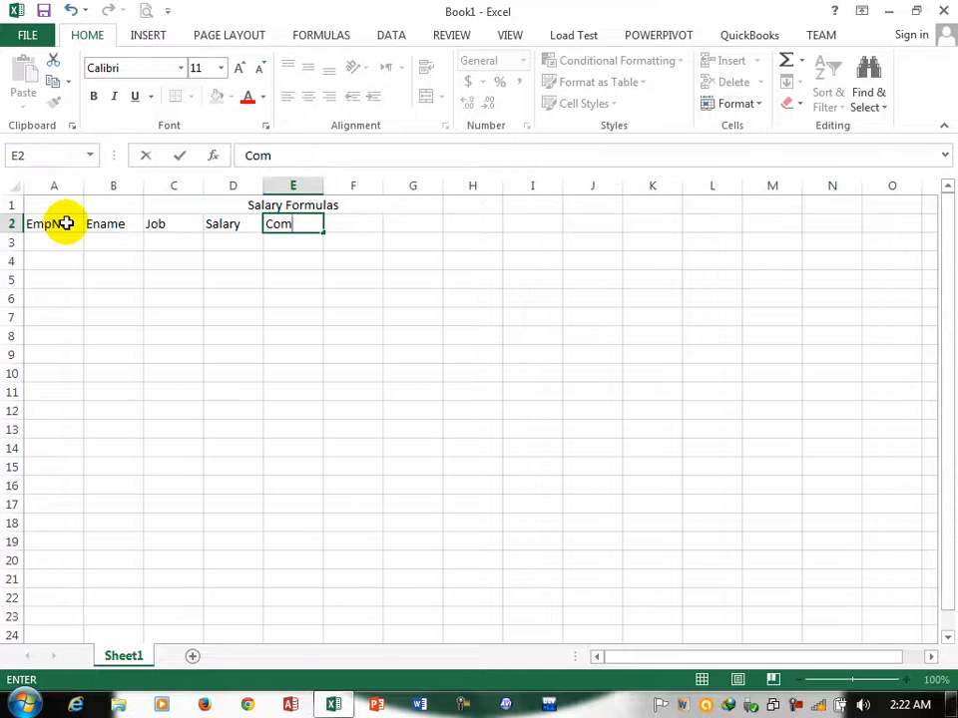
pyautogui.press('Tab')
pyautogui.write('To')
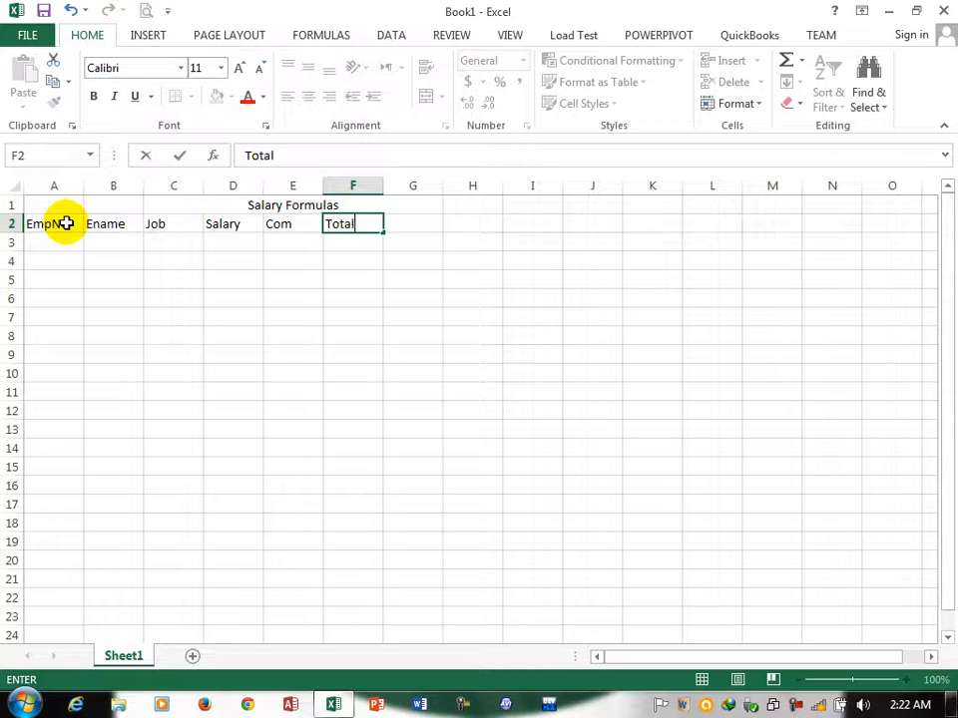
pyautogui.click(59, 243)
# - Make the range A2:F6 bold and apply all borders to it
pyautogui.moveTo(50, 226); pyautogui.dragTo(331, 295)
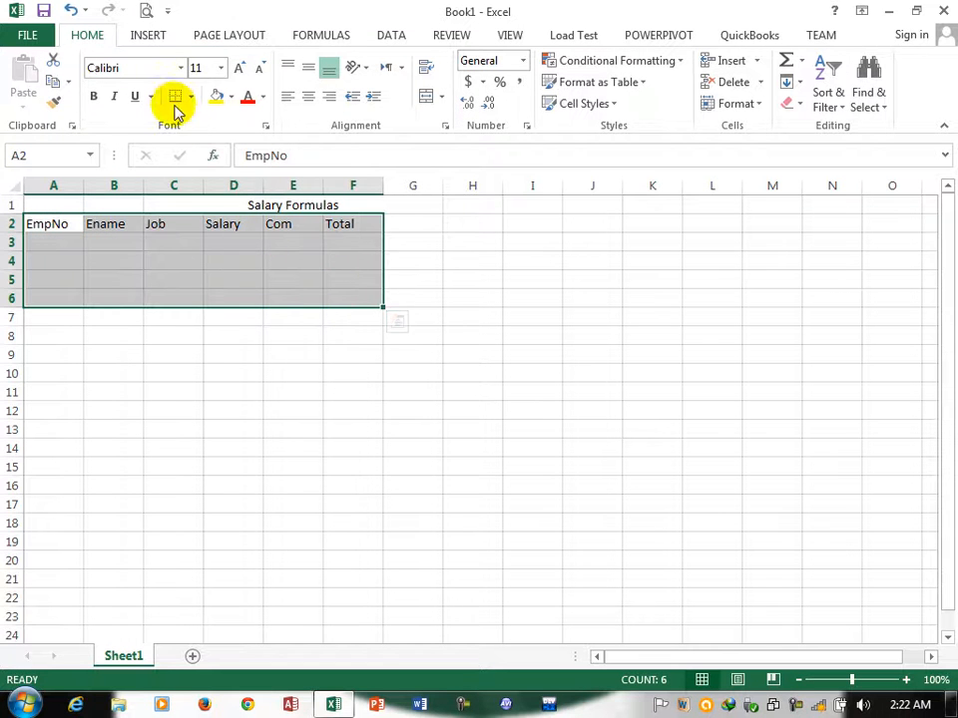
pyautogui.click(92, 96)
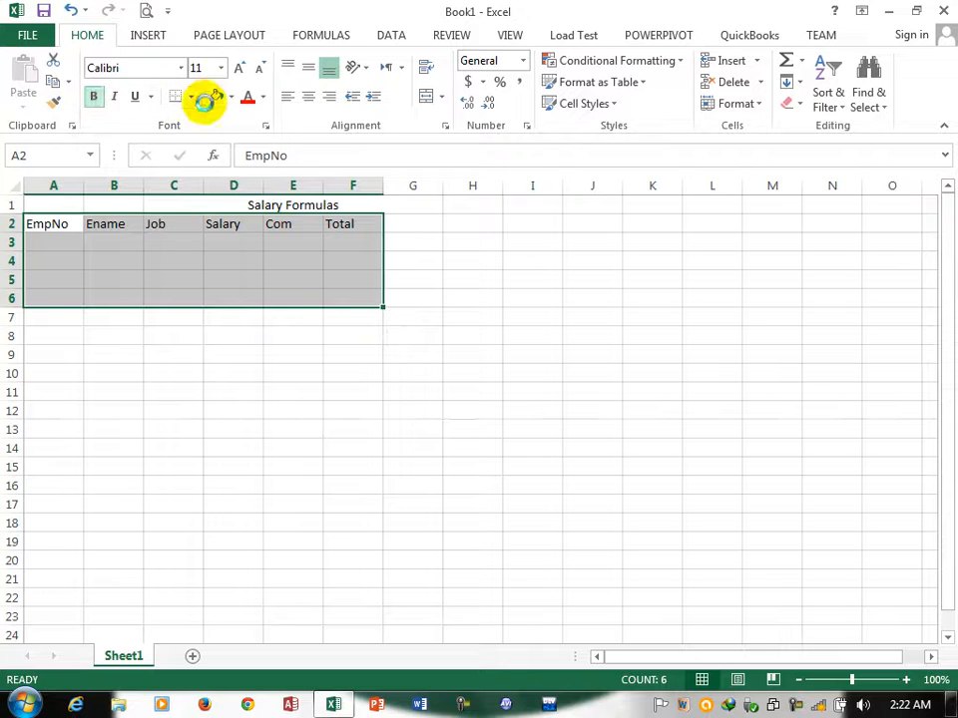
pyautogui.click(189, 97)
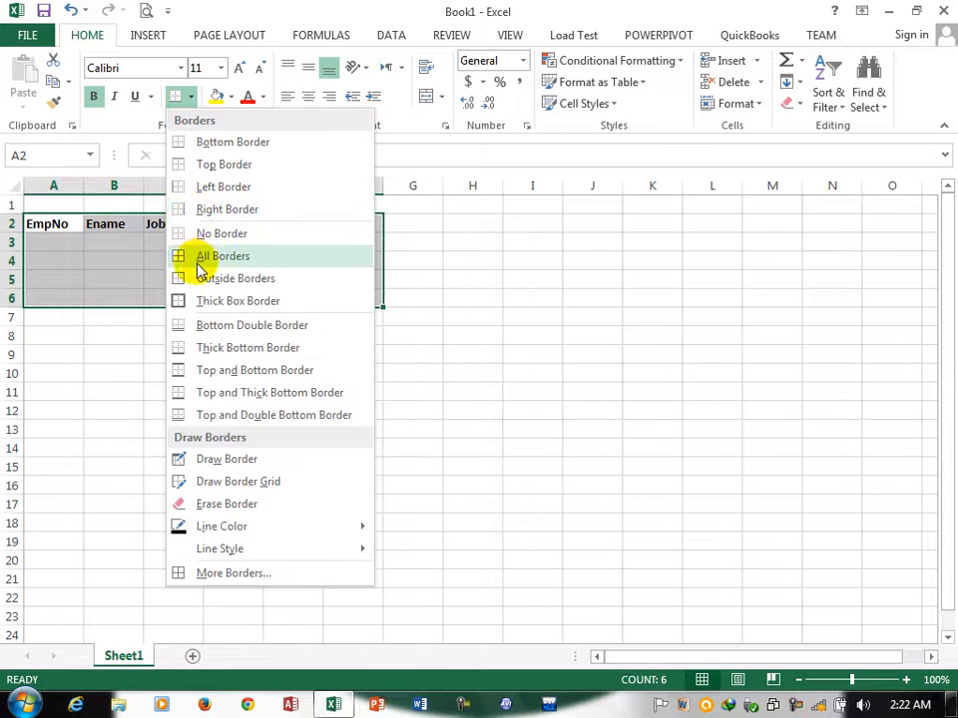
pyautogui.click(204, 258)
# - Fill in row 3 with employee number 1, the employee's name, job Teacher, salary 1000 and commission 100
pyautogui.click(64, 241)
pyautogui.write('1')
pyautogui.press('Tab')
pyautogui.write('usman')
pyautogui.press('Tab')
pyautogui.write('Tre')
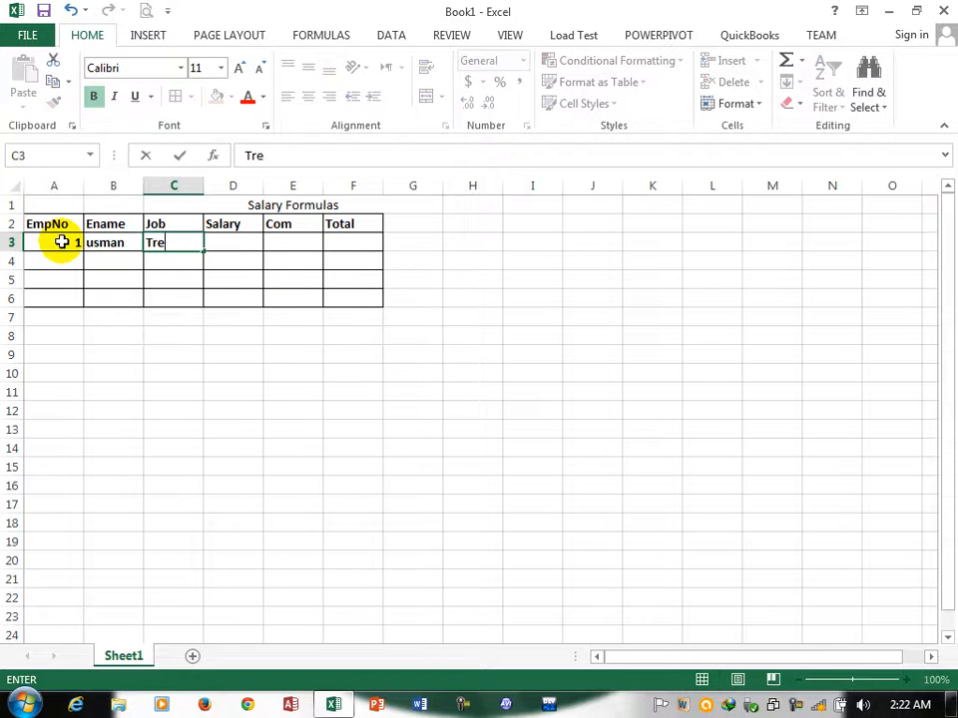
pyautogui.write('cher')
pyautogui.press('Tab')
pyautogui.write('1000')
pyautogui.press('Tab')
pyautogui.write('100')
pyautogui.press('Tab')
# - Calculate the total in F3 with the formula =D3+E3 and fill it down through F6
pyautogui.write('=')
pyautogui.press('Left')
pyautogui.press('Left')
pyautogui.write('+')
pyautogui.press('Left')
pyautogui.press('Return')
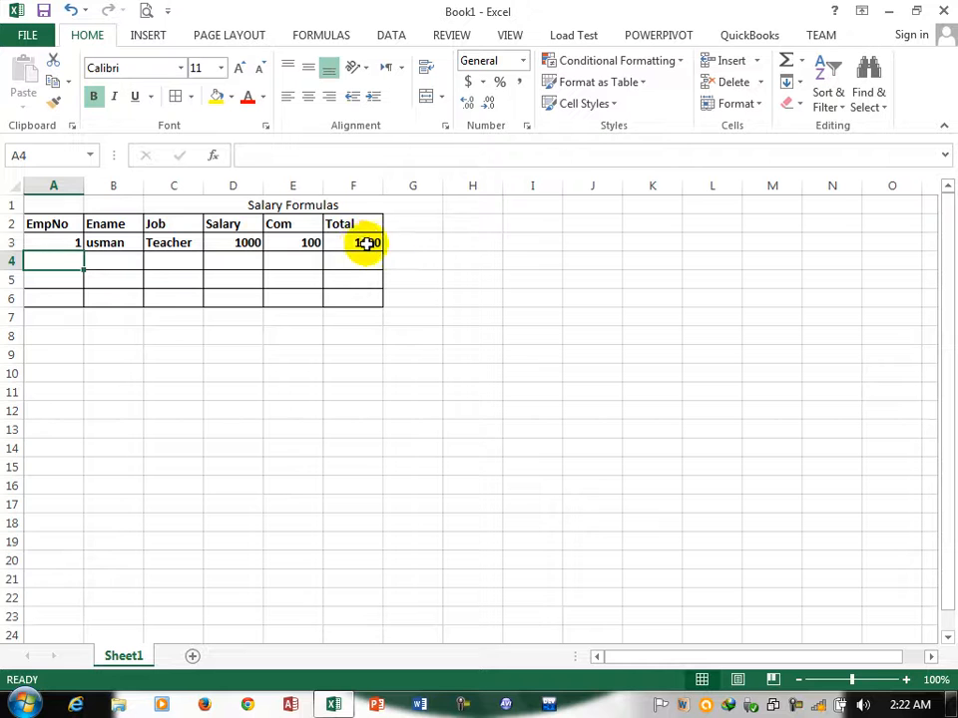
pyautogui.click(375, 245)
pyautogui.moveTo(381, 252); pyautogui.dragTo(380, 304)
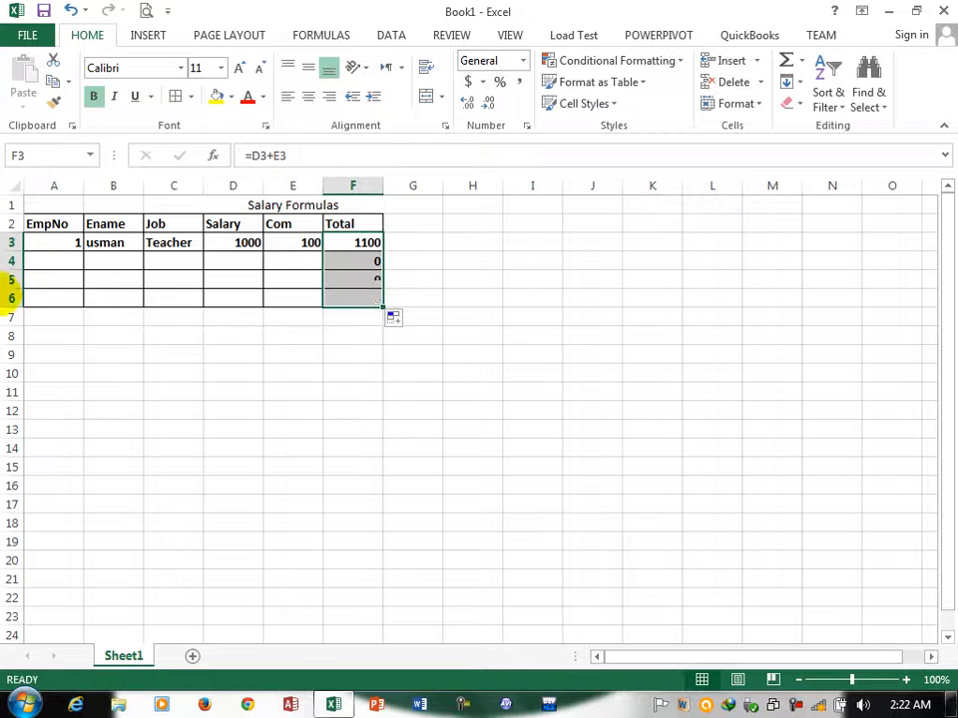
# - Fill in row 4 with employee number 2, the employee's name, job manager, salary 2000 and commission 1000
pyautogui.click(54, 264)
pyautogui.write('2')
pyautogui.click(101, 263)
pyautogui.write('ja')
pyautogui.press('Tab')
pyautogui.write('manager')
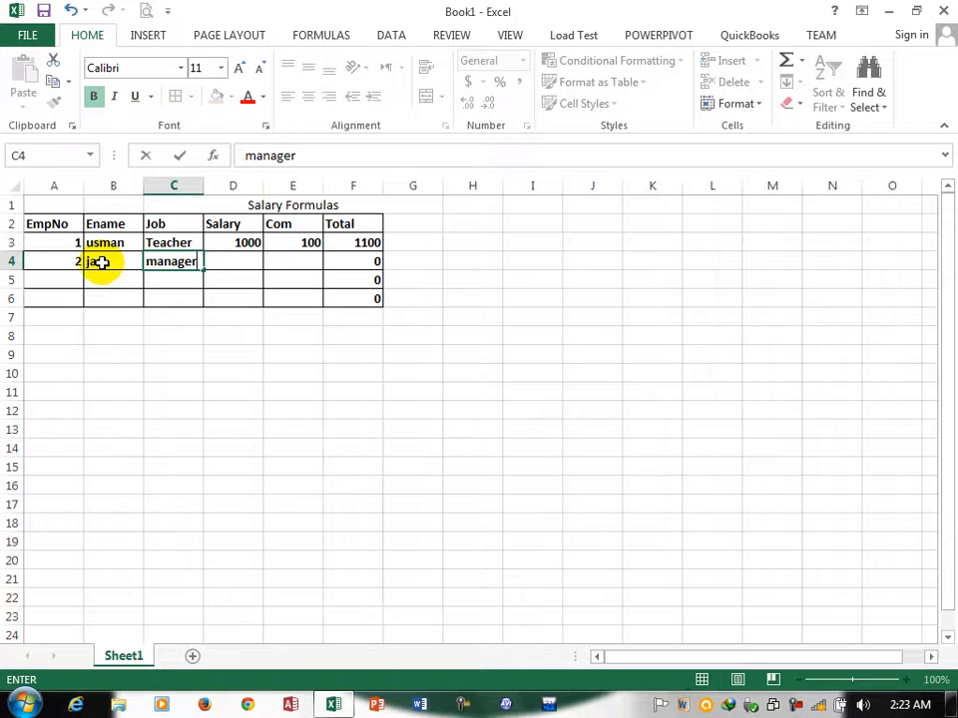
pyautogui.press('Tab')
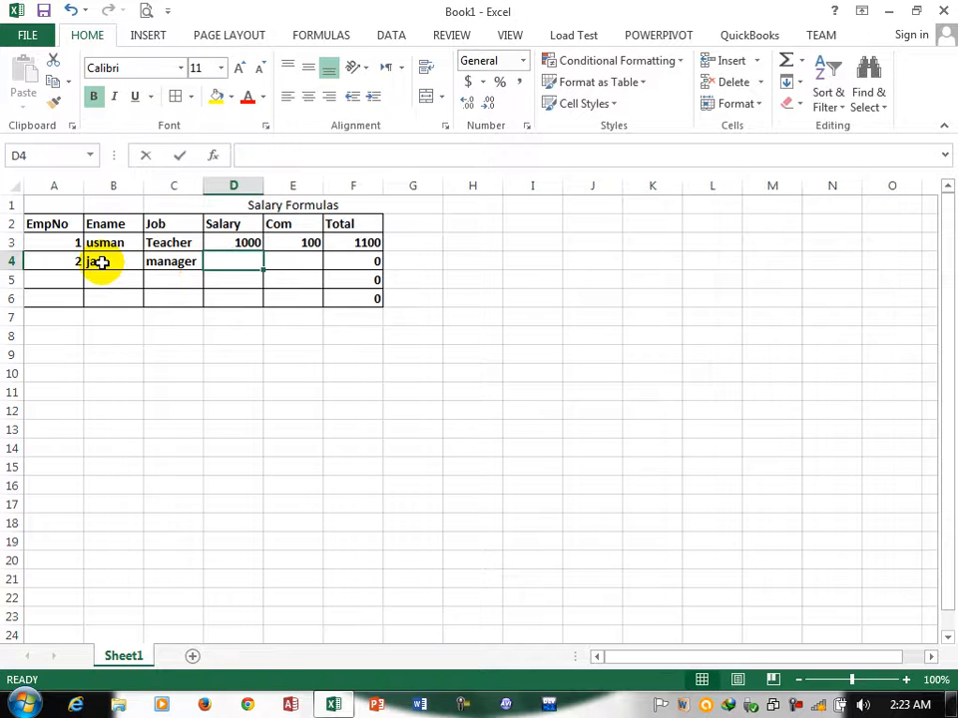
pyautogui.write('2000')
pyautogui.press('Tab')
pyautogui.write('10')
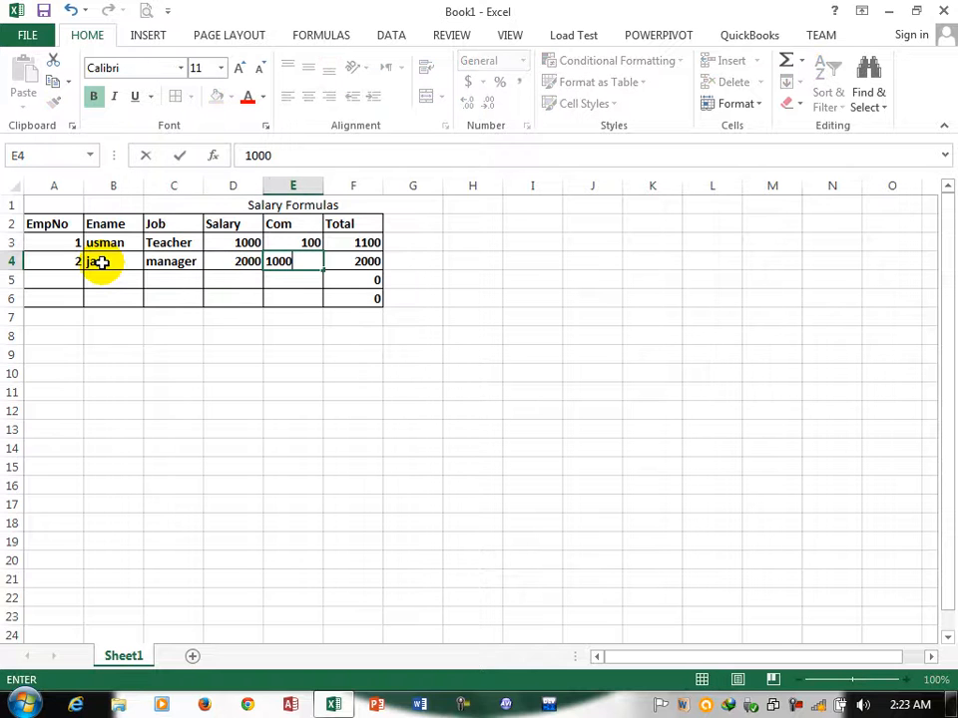
pyautogui.press('Tab')
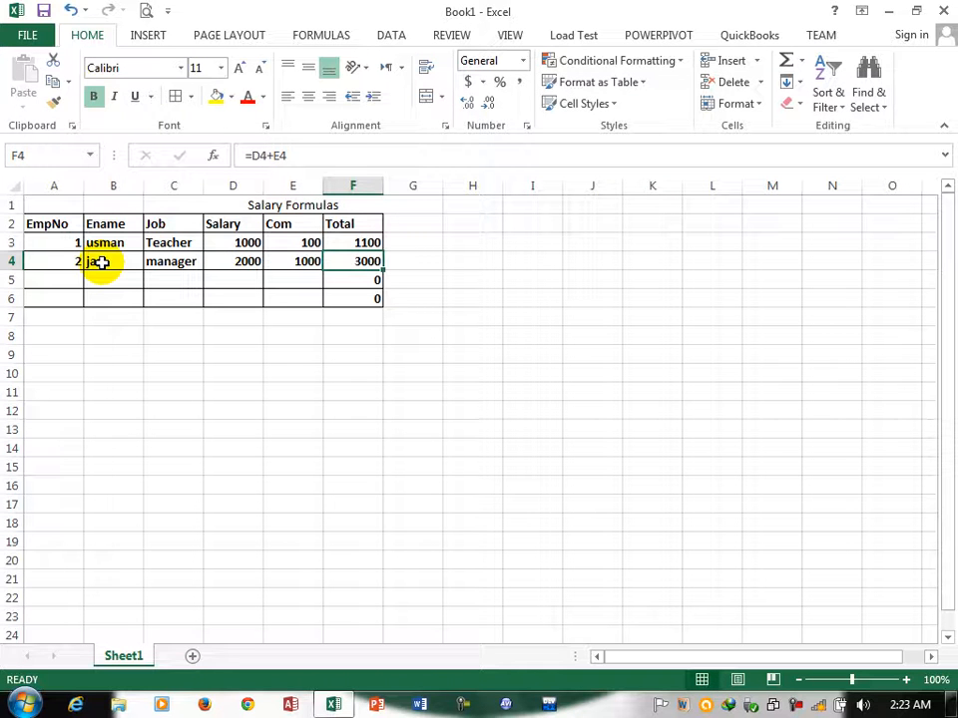
# - Enter a second header row in A8:G8 with Empno, Ename, Job, Salary, Com, Total and HireDate
pyautogui.click(57, 336)
pyautogui.write('Emp')
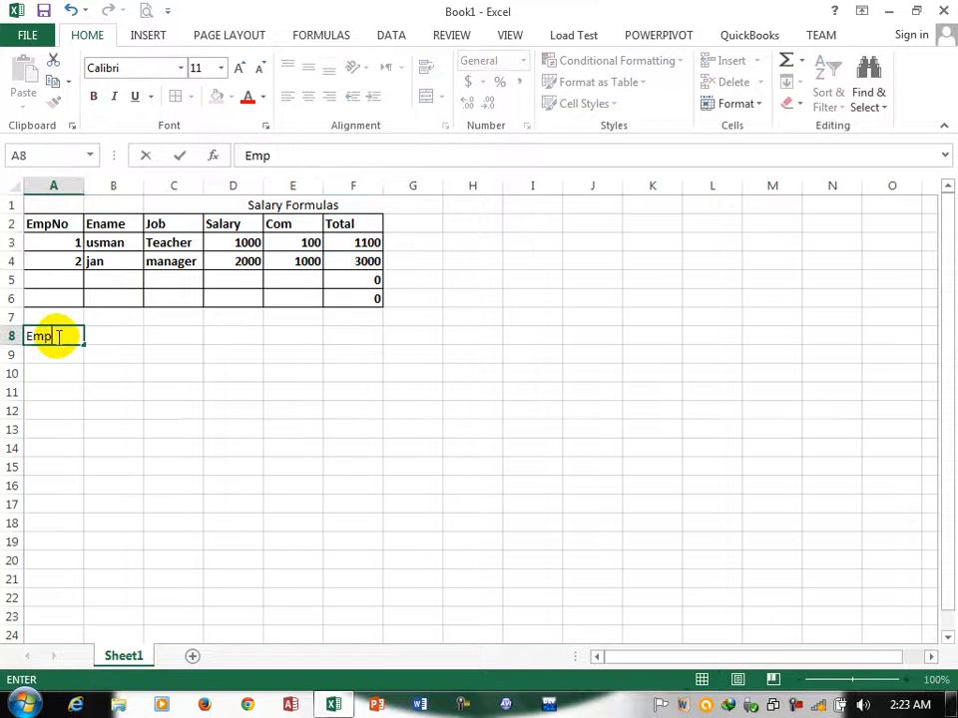
pyautogui.write('no')
pyautogui.press('Tab')
pyautogui.write('Ename')
pyautogui.press('Tab')
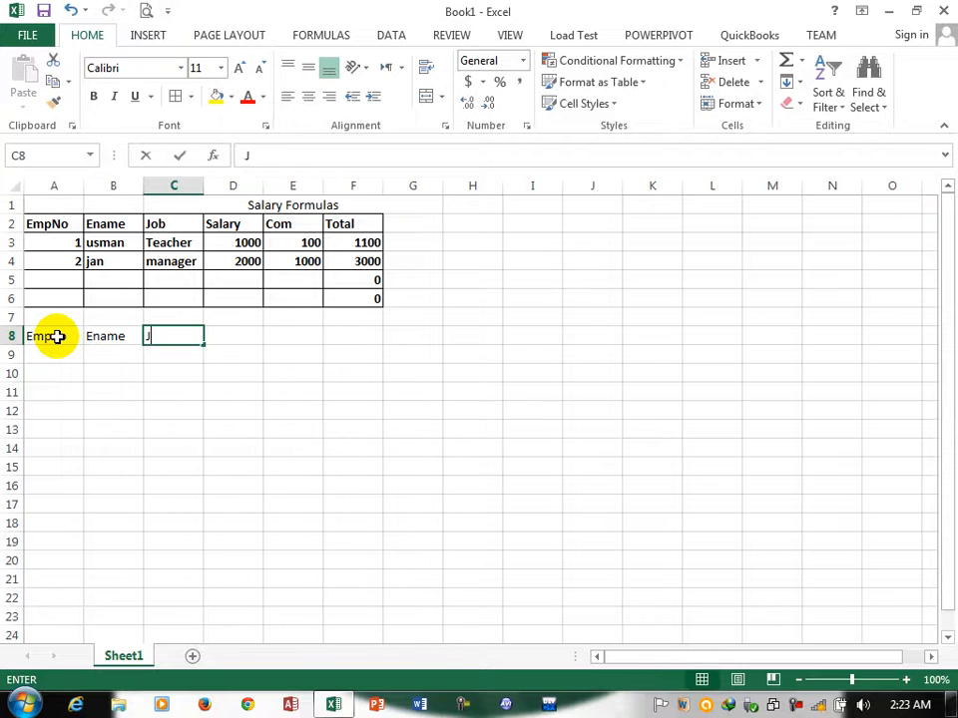
pyautogui.write('Job')
pyautogui.press('Tab')
pyautogui.write('Salary')
pyautogui.press('Tab')
pyautogui.write('Com')
pyautogui.press('Tab')
pyautogui.write('Tao')
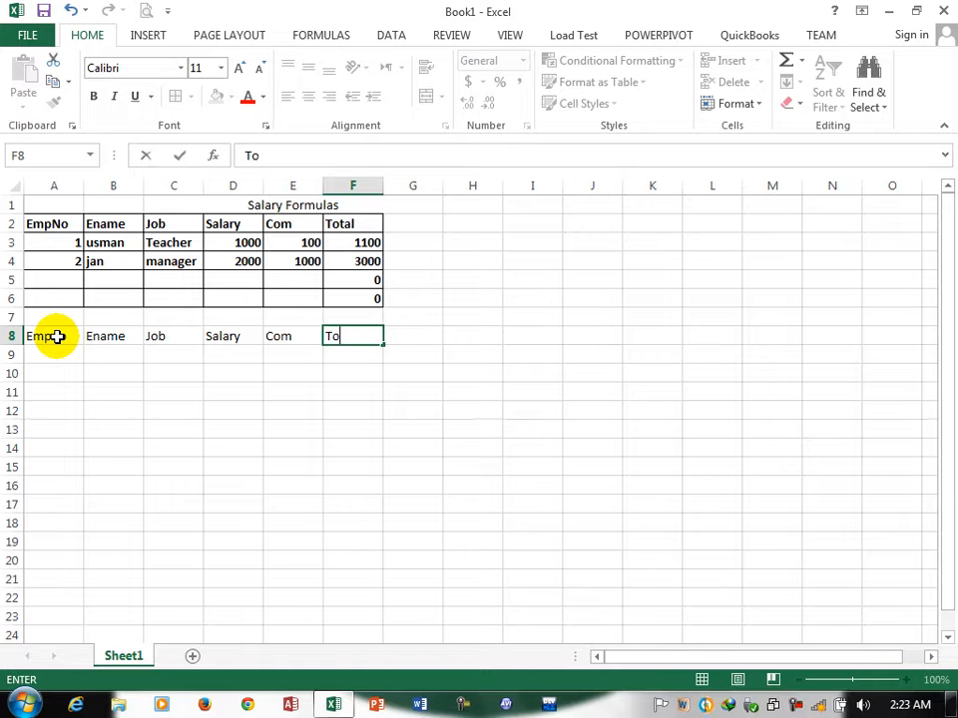
pyautogui.press('Tab')
pyautogui.write('Hi')
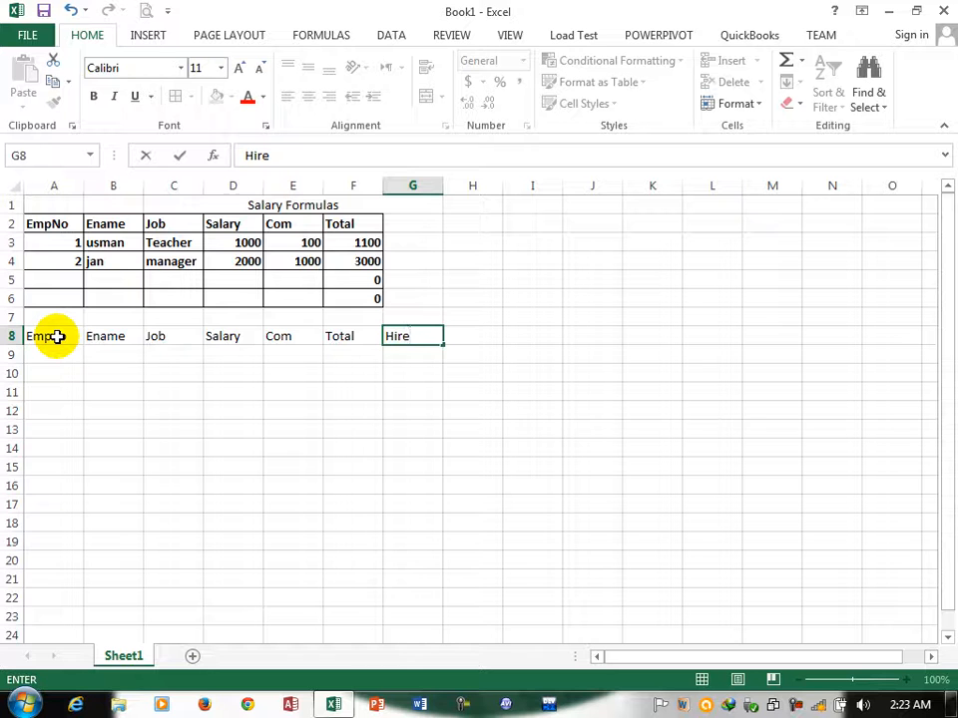
pyautogui.click(146, 403)
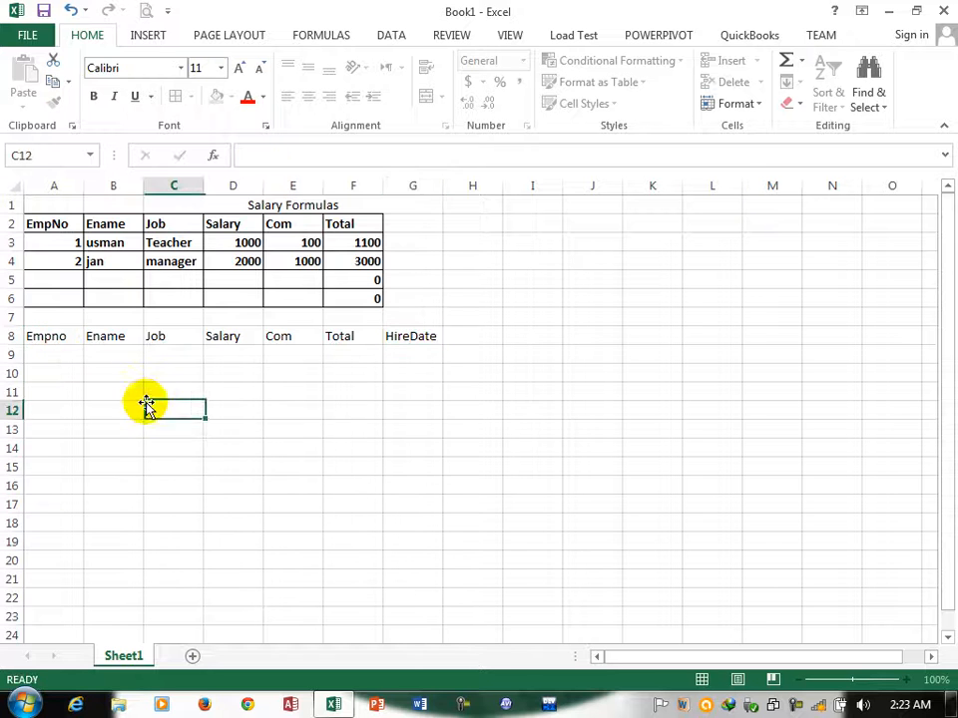
# - Apply all borders and bold formatting to the range A8:G12
pyautogui.click(70, 336)
pyautogui.moveTo(85, 337); pyautogui.dragTo(419, 417)
pyautogui.click(175, 96)
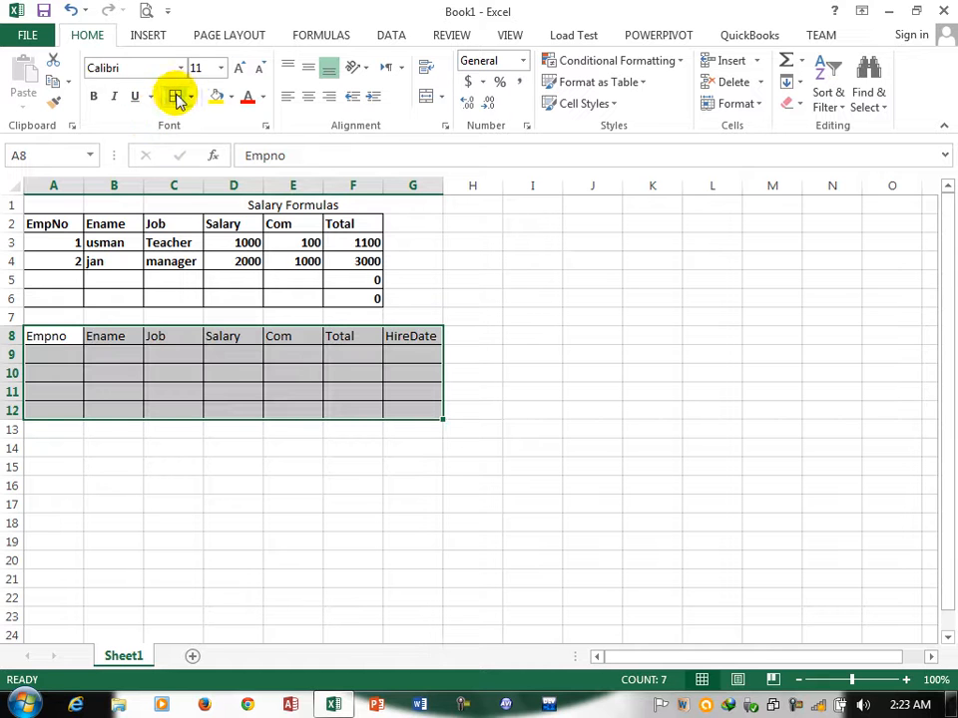
pyautogui.click(93, 95)
# - Fill in row 9 with employee number 1, the employee's name, job teacher, salary 1000 and commission 100
pyautogui.click(49, 359)
pyautogui.write('1')
pyautogui.click(104, 361)
pyautogui.write('omer')
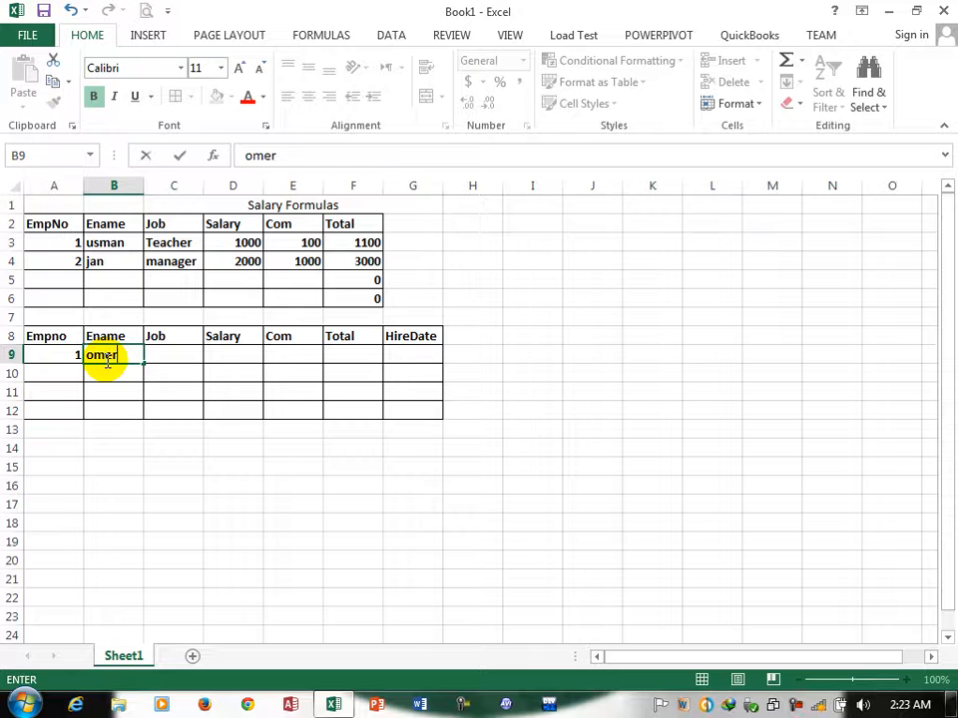
pyautogui.press('Tab')
pyautogui.write('et')
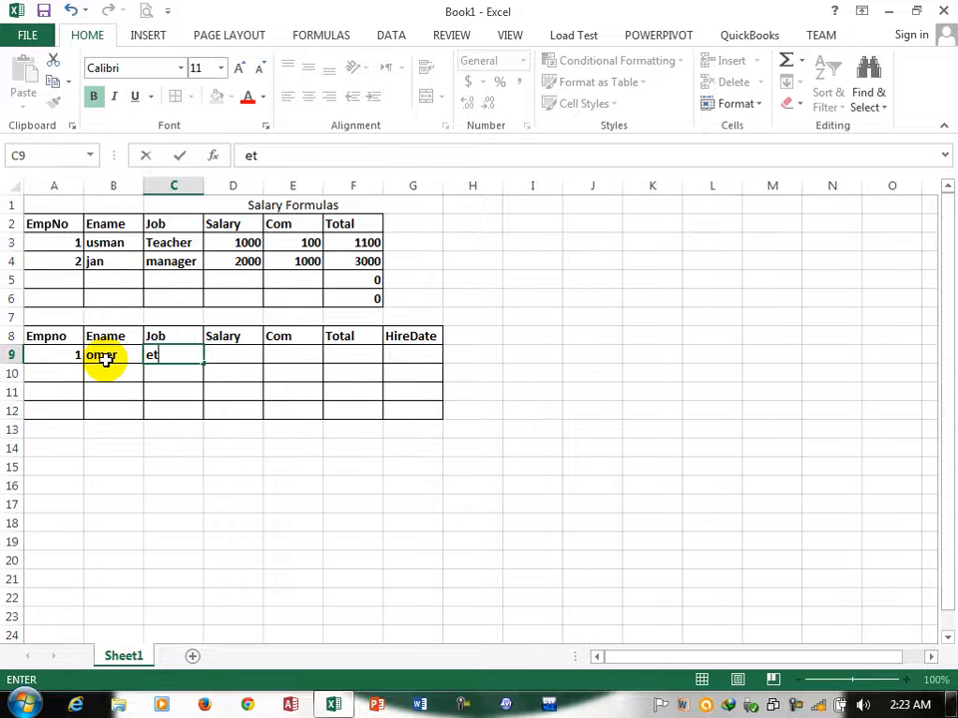
pyautogui.write('ache')
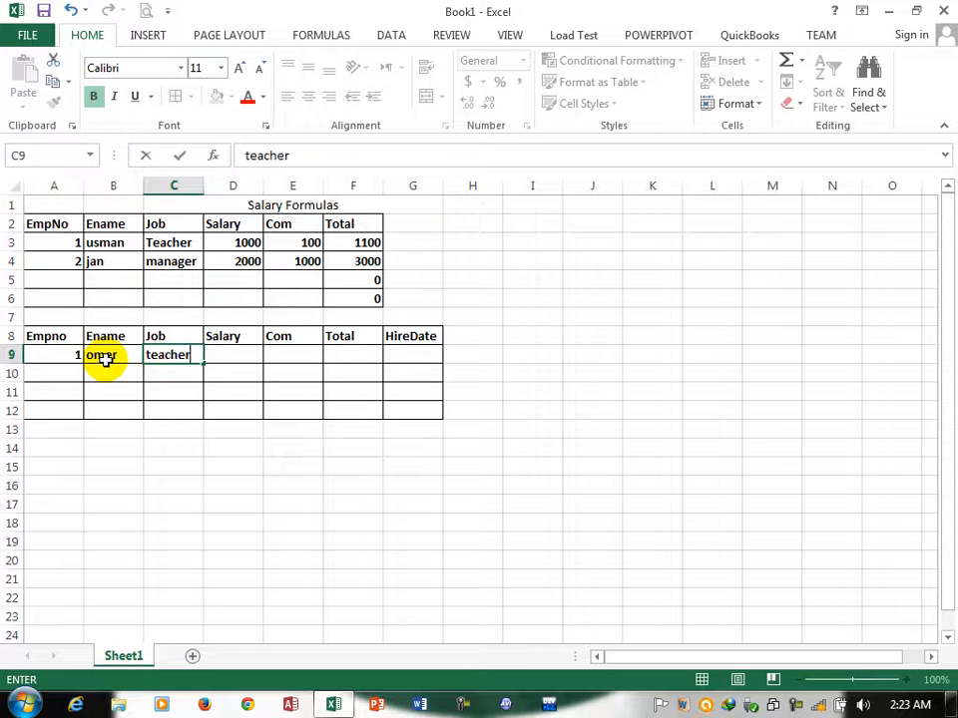
pyautogui.write('r')
pyautogui.press('Tab')
pyautogui.write('1000')
pyautogui.press('Tab')
pyautogui.write('10')
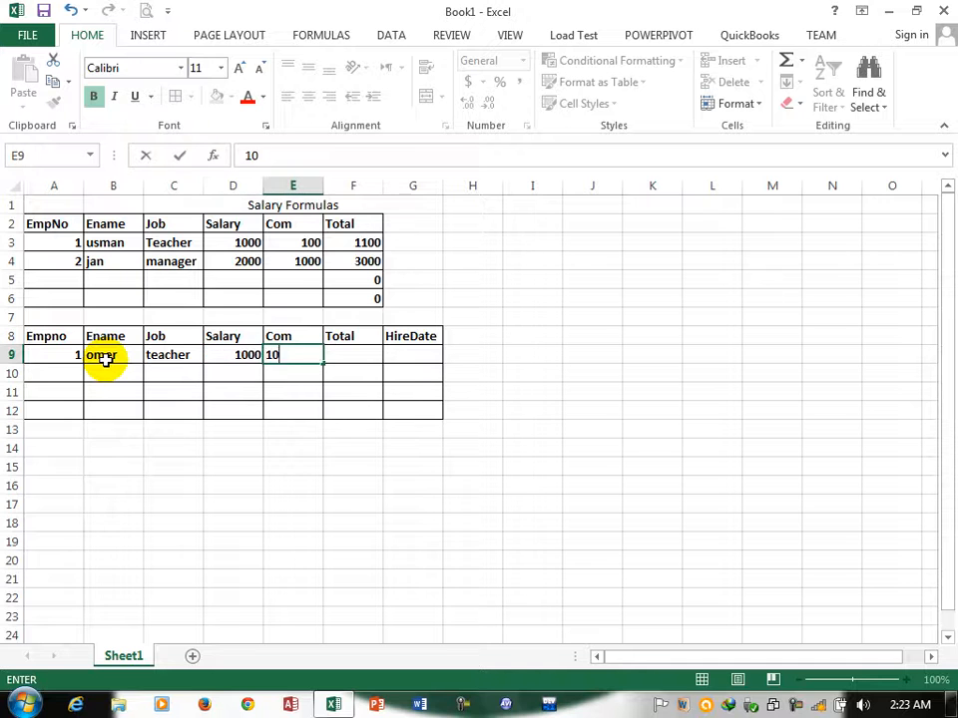
pyautogui.write('0')
pyautogui.press('Tab')
# - Calculate the total in F9 with the formula =D9+E9 and fill it down through F12
pyautogui.write('=')
pyautogui.press('Left')
pyautogui.press('Left')
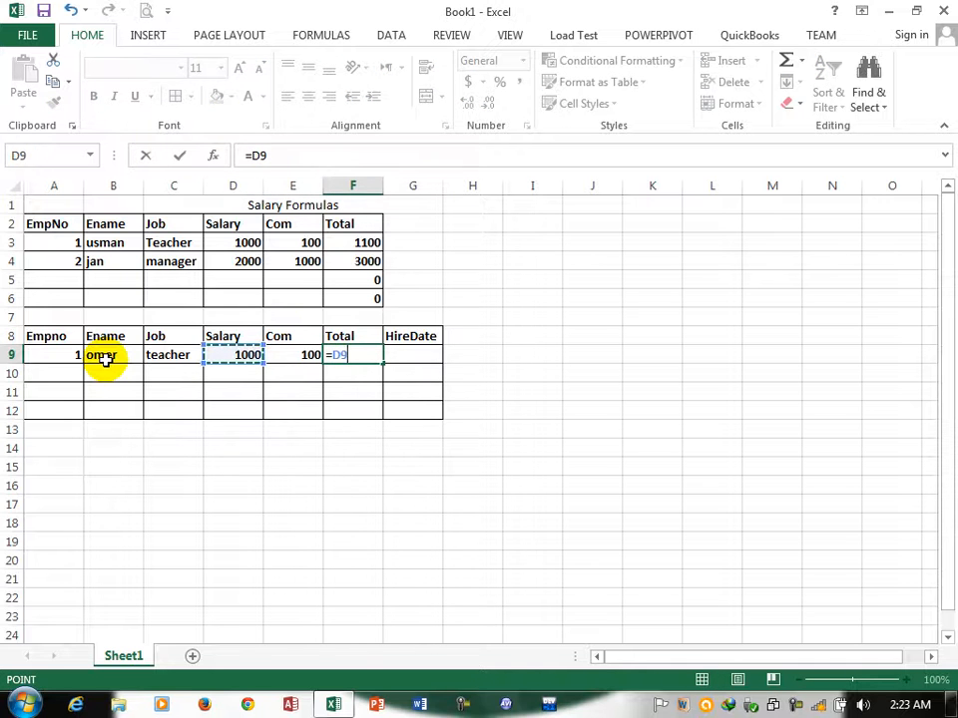
pyautogui.press('Left')
pyautogui.press('Return')
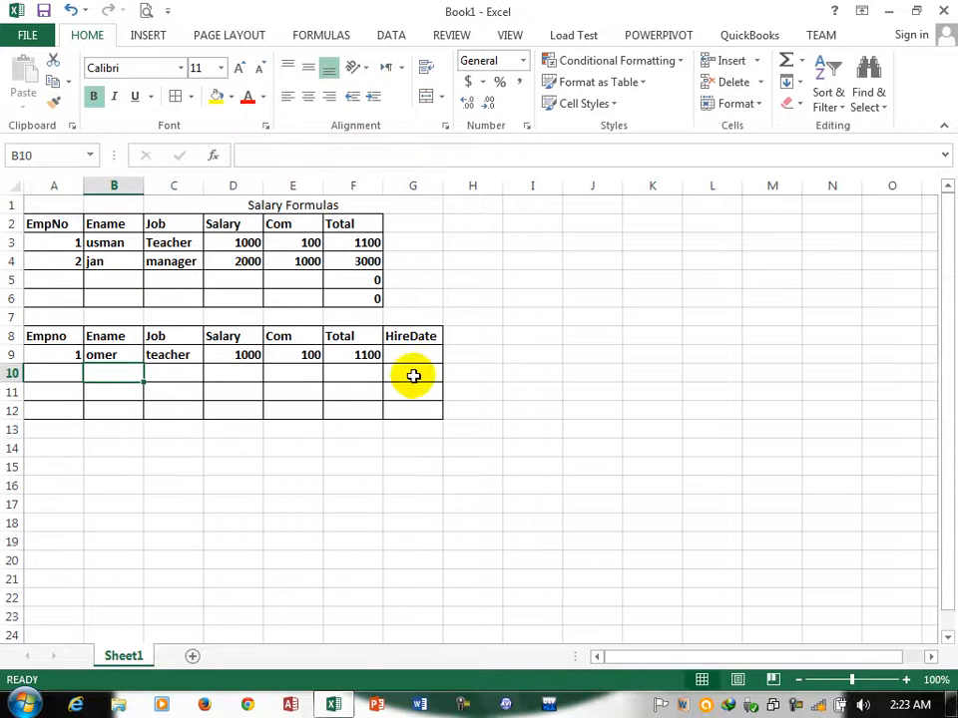
pyautogui.click(365, 357)
pyautogui.moveTo(385, 360); pyautogui.dragTo(383, 425)
# - Enter the hire date 1/1/2015 in cell G9
pyautogui.click(394, 353)
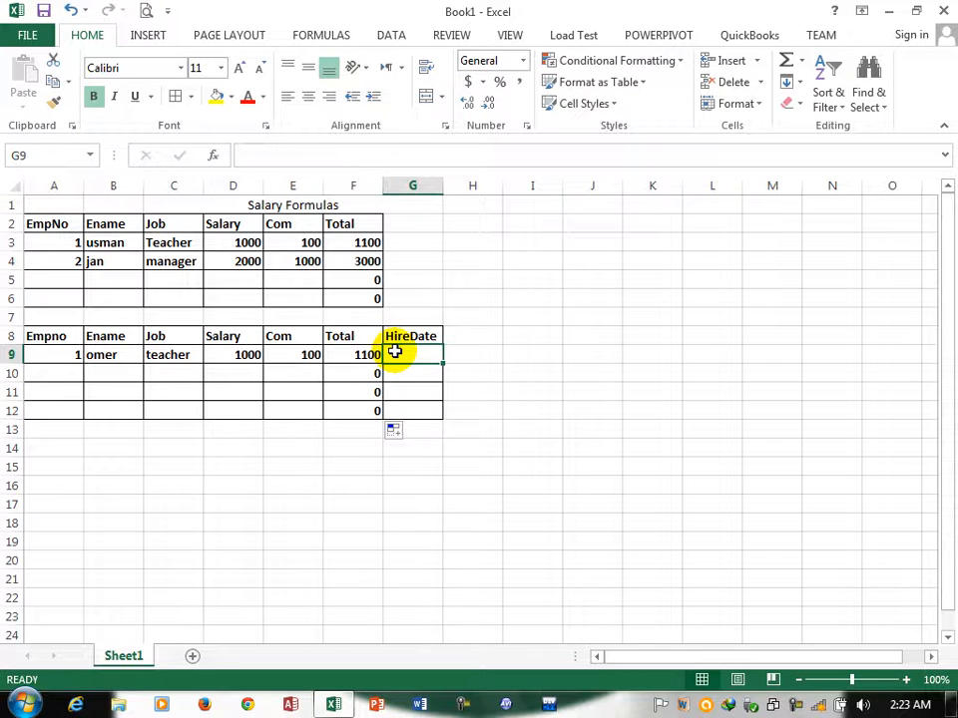
pyautogui.write('1/1/2')
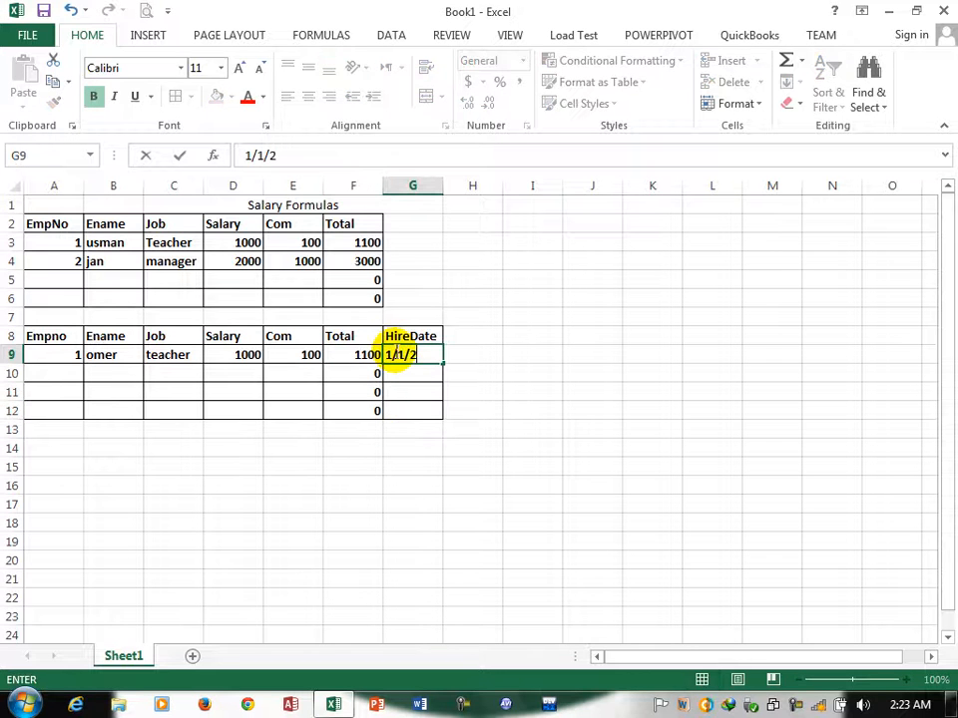
pyautogui.write('015')
pyautogui.press('Return')
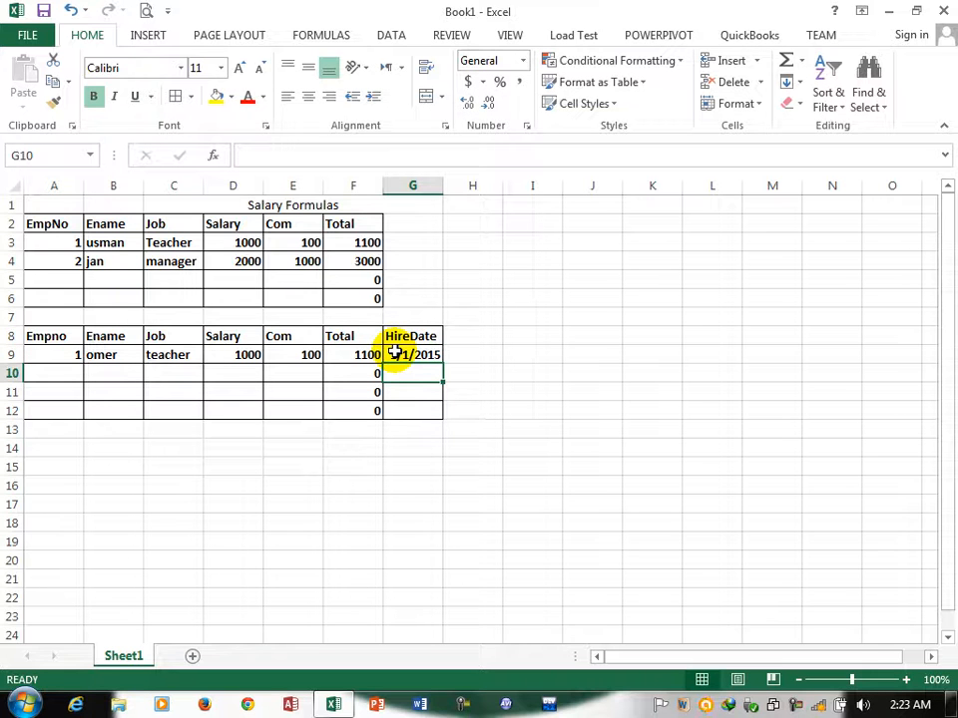
# - Fill in row 10 with employee number 2, the employee's name, job IT, salary 1000 and commission 1000
pyautogui.click(58, 374)
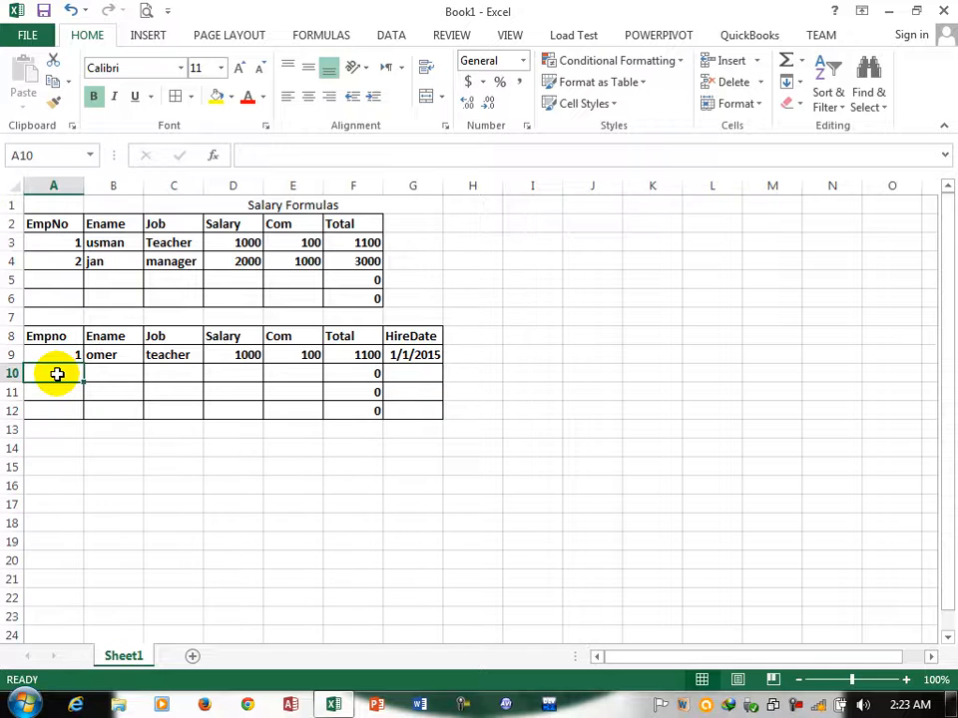
pyautogui.write('2')
pyautogui.click(130, 374)
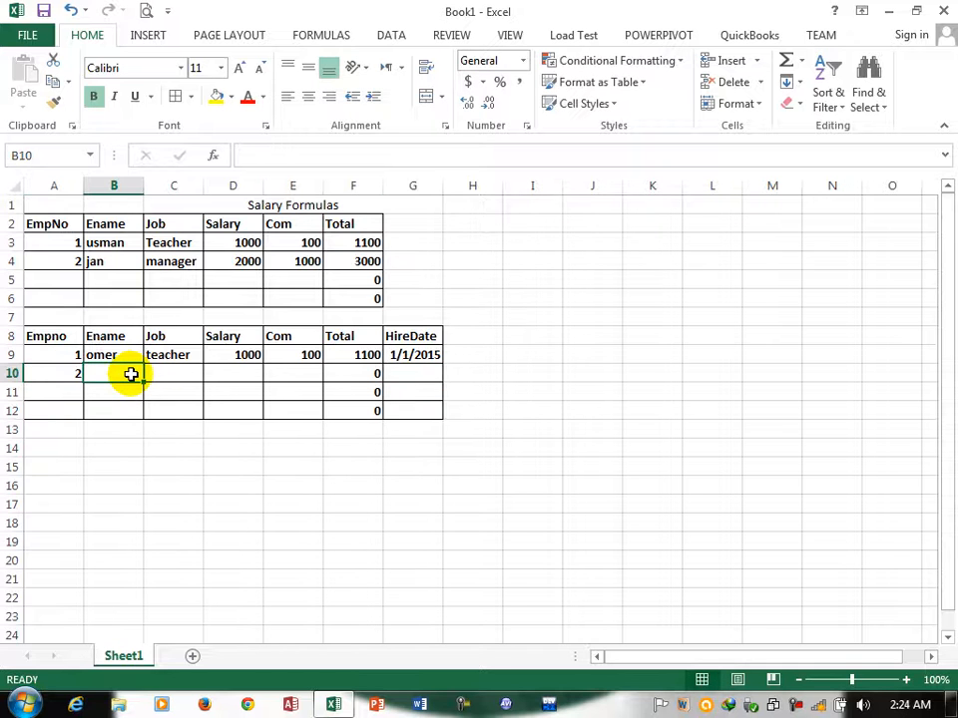
pyautogui.write('jan')
pyautogui.press('Tab')
pyautogui.write('IT')
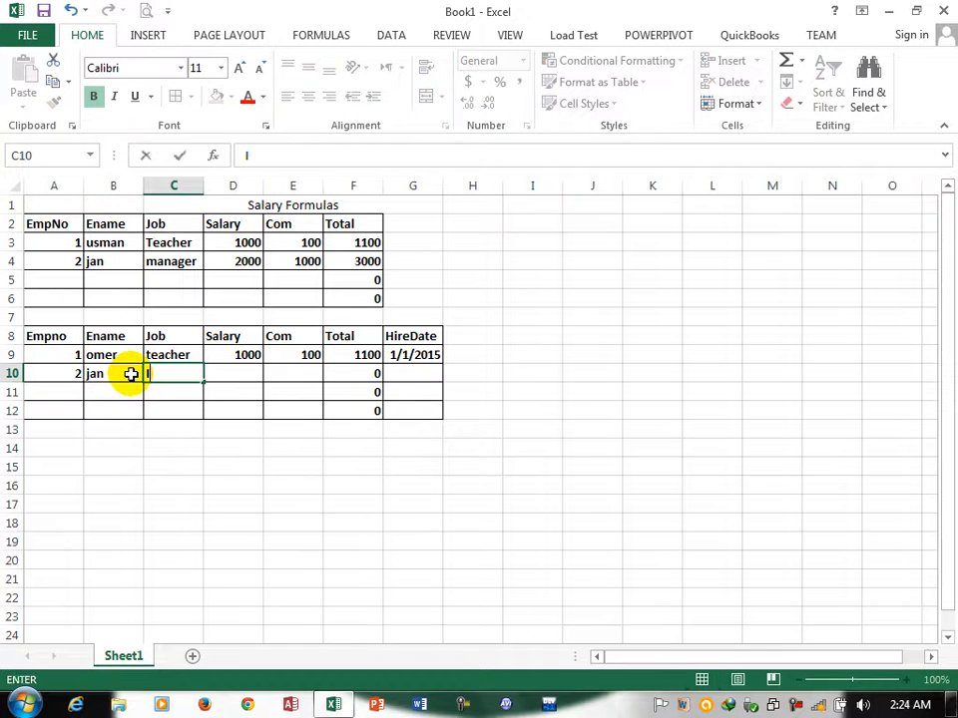
pyautogui.press('Tab')
pyautogui.write('1000')
pyautogui.press('Tab')
pyautogui.write('1000')
pyautogui.press('Tab')
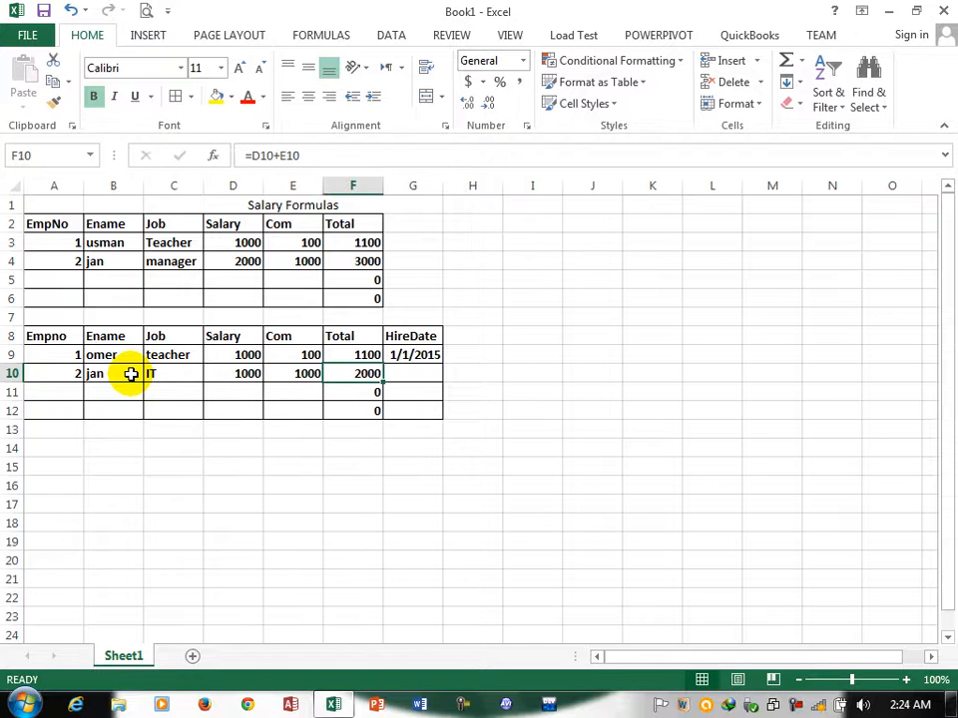
# - Enter the hire date 2/2/2015 in cell G10
pyautogui.click(395, 387)
pyautogui.click(408, 375)
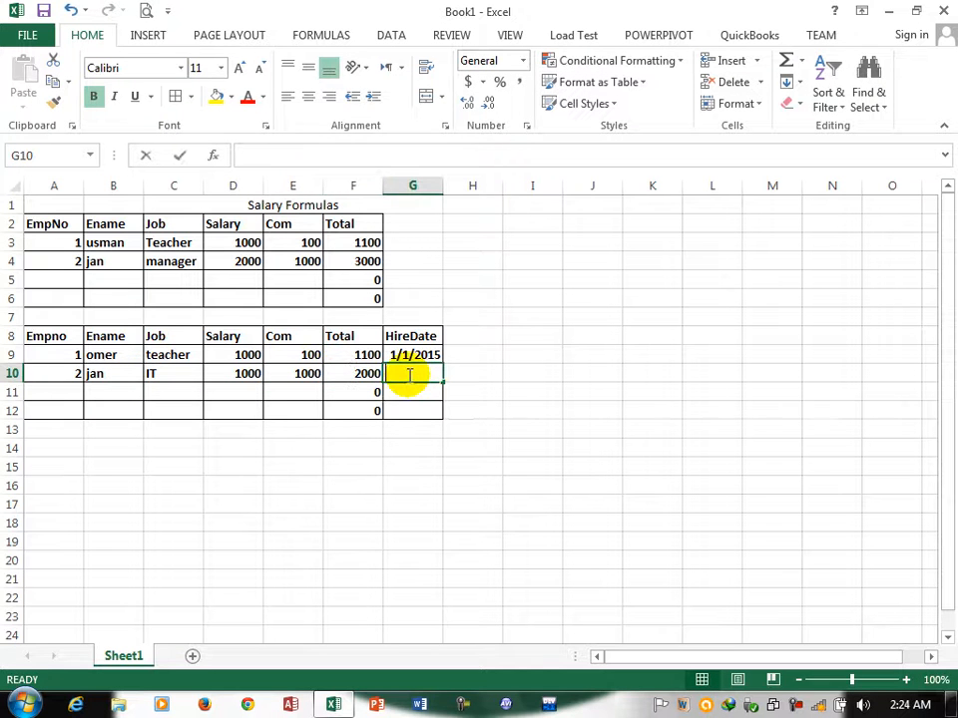
pyautogui.write('2/2/2015')
pyautogui.press('Return')
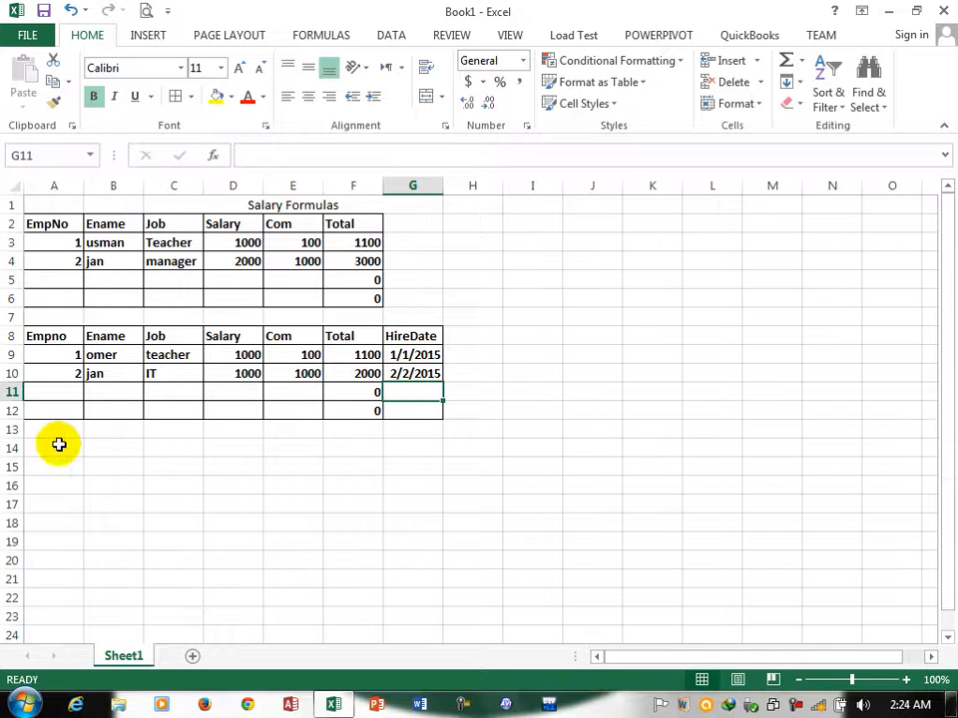
# - Copy the header row A8:G8 and paste it into row 14 starting at A14
pyautogui.moveTo(39, 336); pyautogui.dragTo(426, 334)
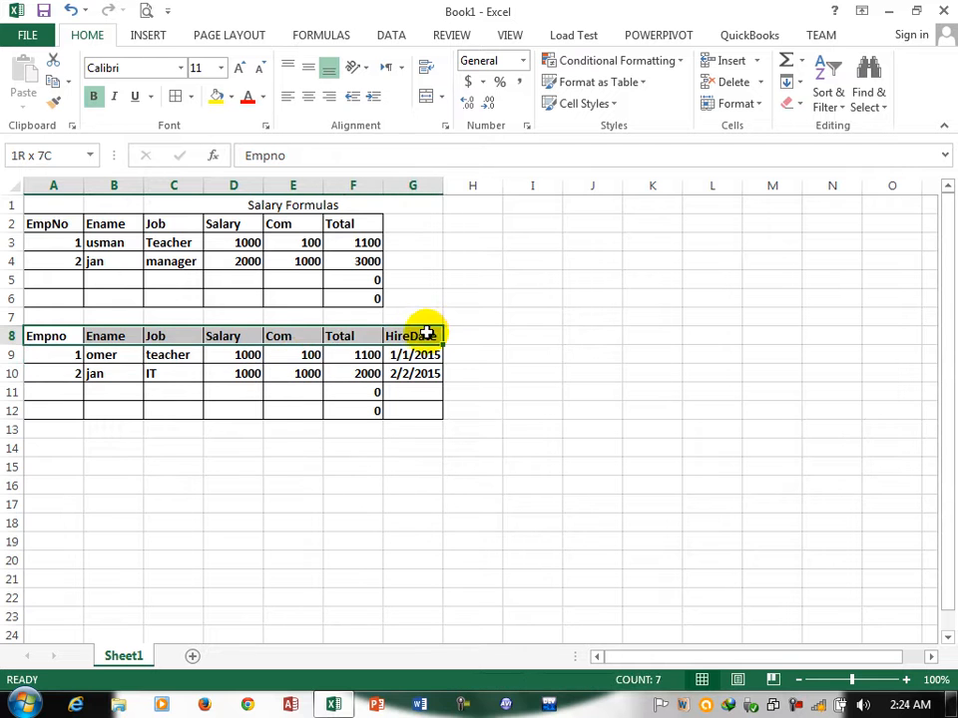
pyautogui.hotkey('ctrl', 'c')
pyautogui.click(51, 447)
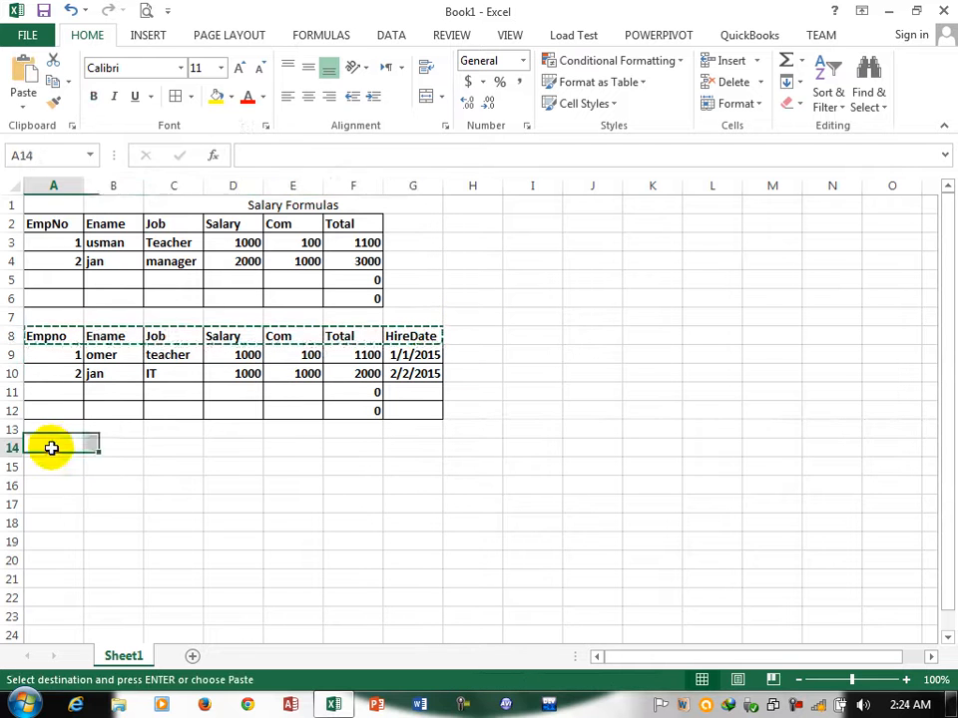
pyautogui.hotkey('ctrl', 'v')
# - Add the header Dept in cell H14, after the HireDate header
pyautogui.click(465, 442)
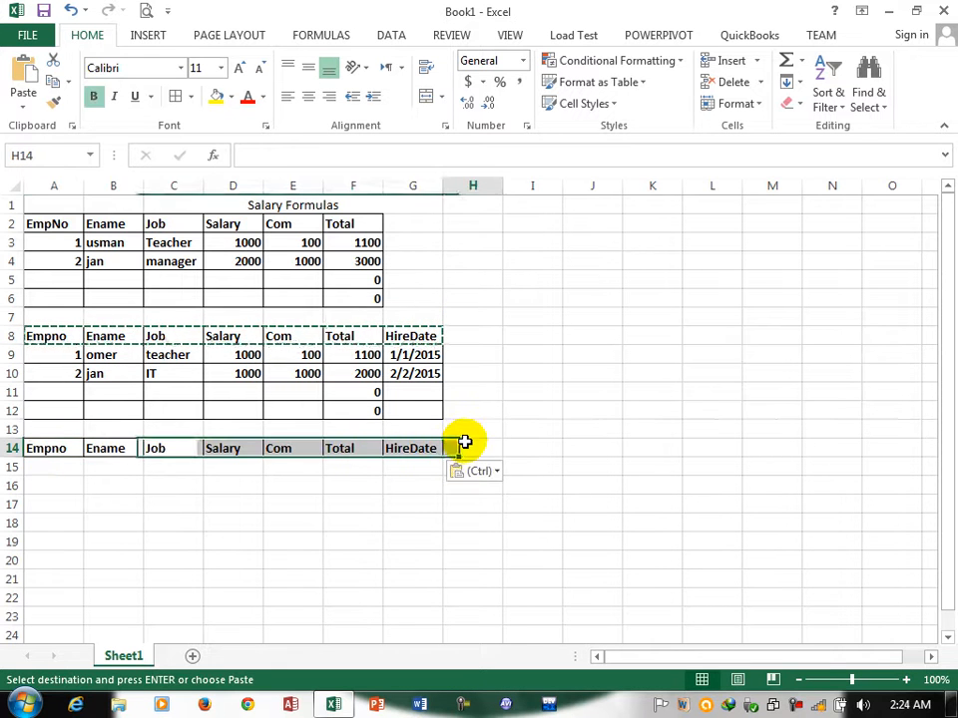
pyautogui.write('dep')
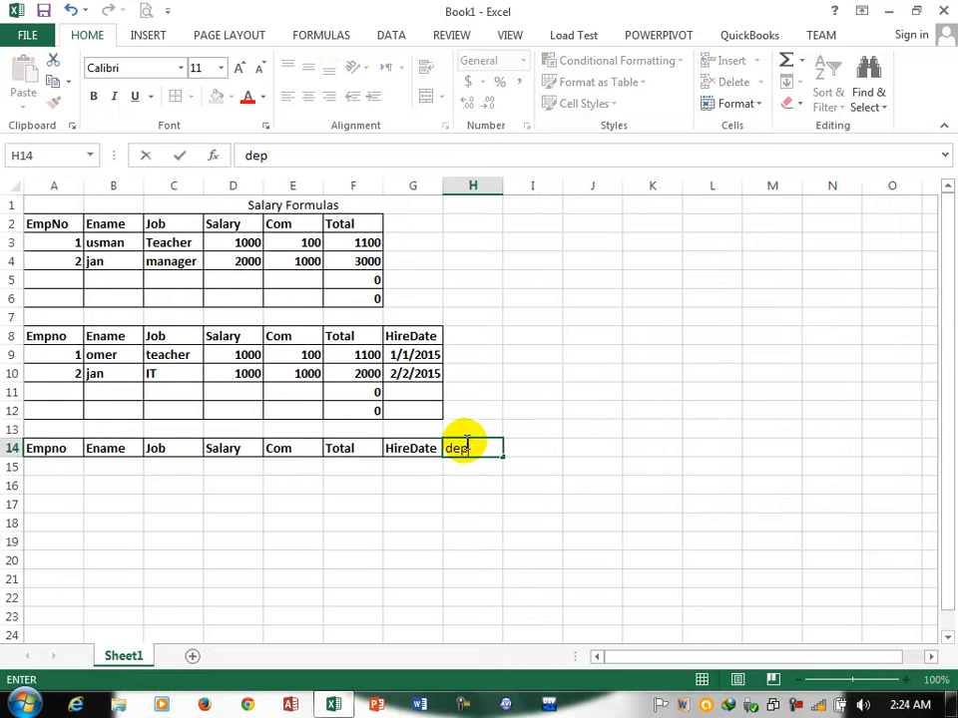
pyautogui.write('Dept')
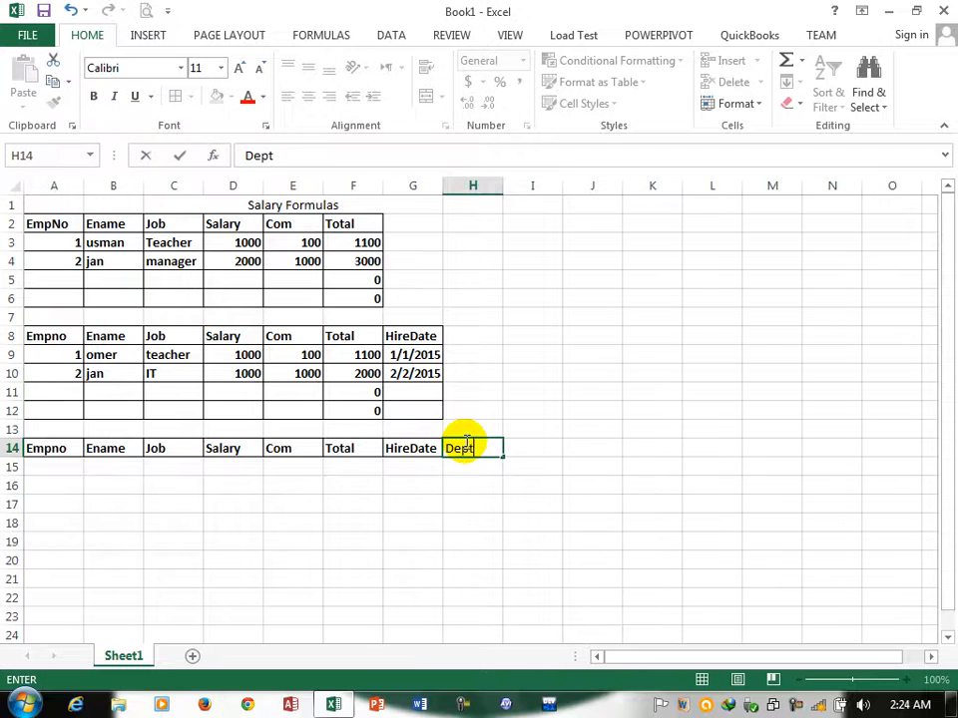
pyautogui.click(603, 469)
# - Apply all borders and bold formatting to the range A14:H17
pyautogui.moveTo(35, 450); pyautogui.dragTo(489, 512)
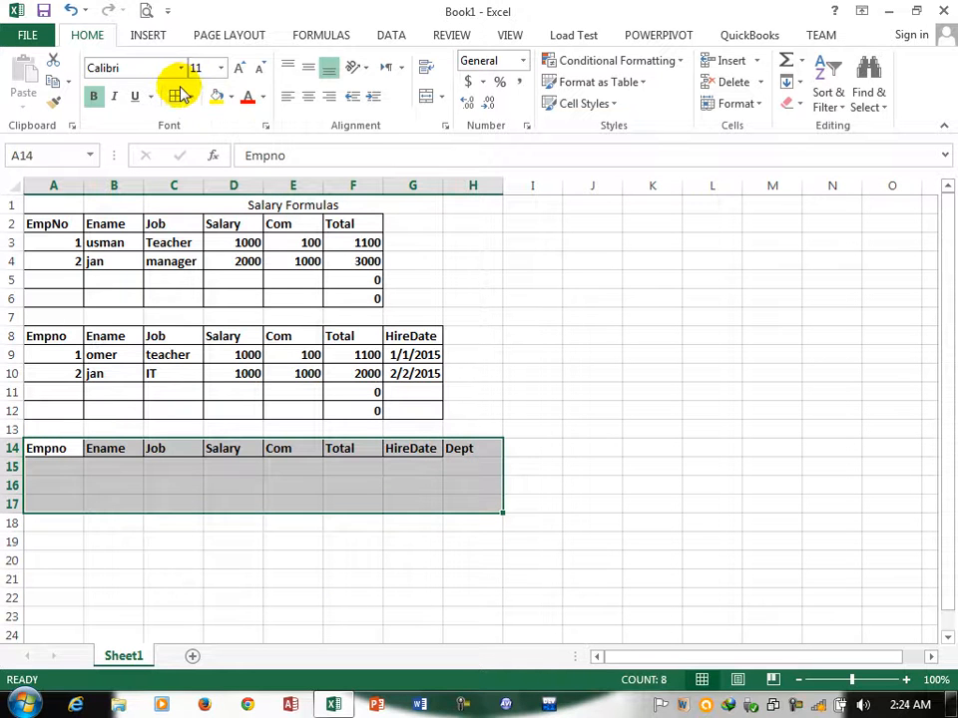
pyautogui.click(93, 97)
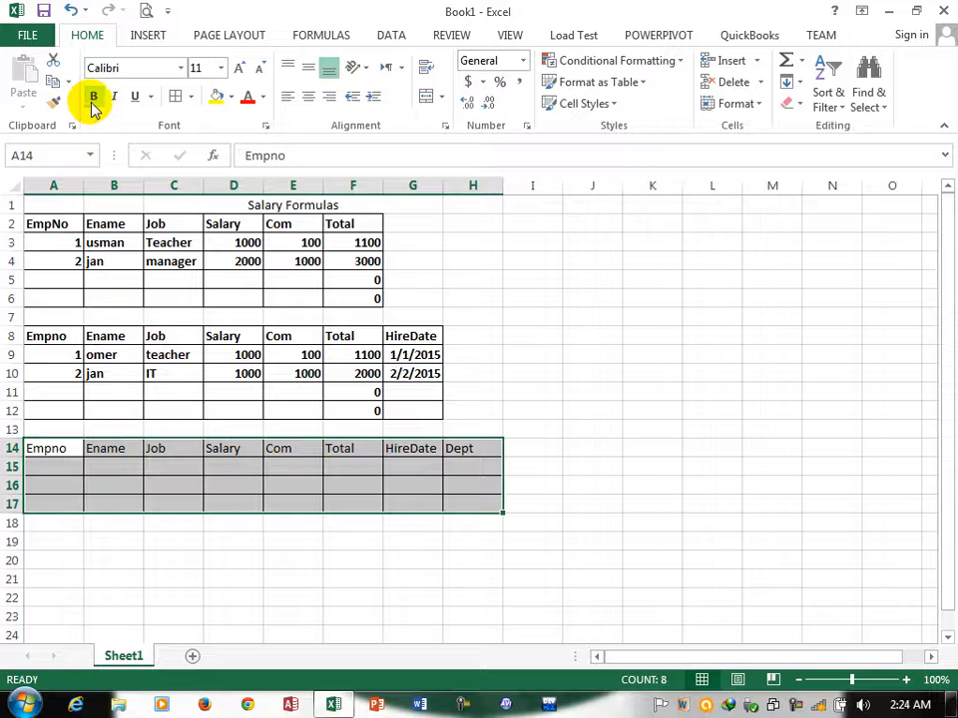
pyautogui.click(93, 97)
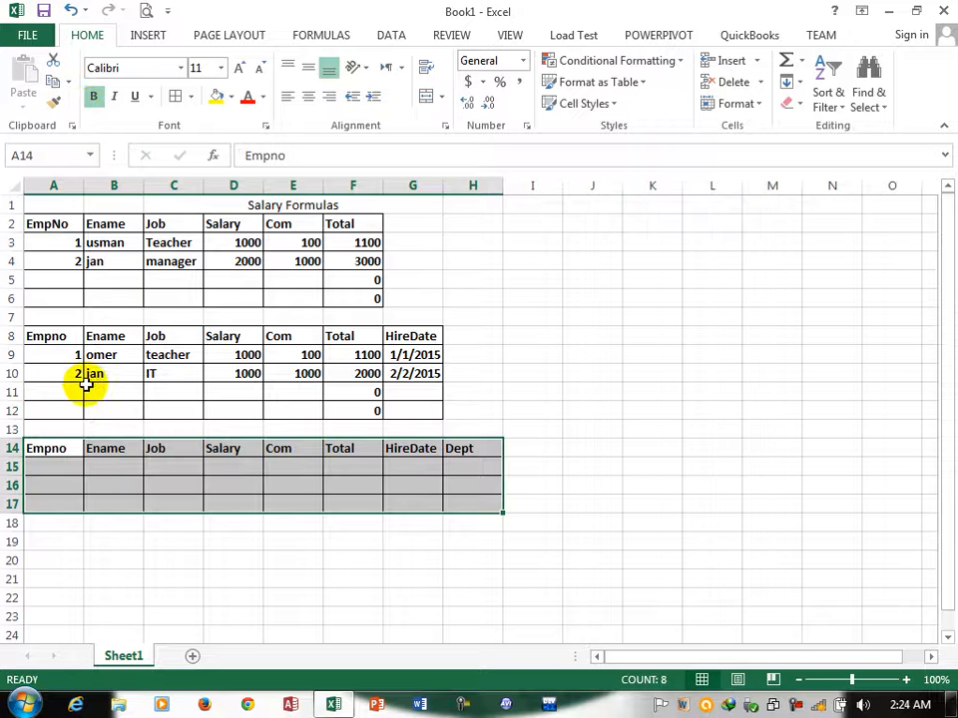
# - Fill in row 15 with employee number 1, the employee's name, job IT, salary 1000 and commission 100
pyautogui.click(64, 464)
pyautogui.write('1')
pyautogui.press('Tab')
pyautogui.write('omer')
pyautogui.press('Tab')
pyautogui.write('IT')
pyautogui.press('Tab')
pyautogui.write('1000')
pyautogui.press('Tab')
pyautogui.write('100')
pyautogui.press('Tab')
# - Calculate the total in F15 with the formula =D15+E15 and fill it down through F17
pyautogui.write('=')
pyautogui.press('Left')
pyautogui.press('Left')
pyautogui.write('+')
pyautogui.press('Left')
pyautogui.press('Return')
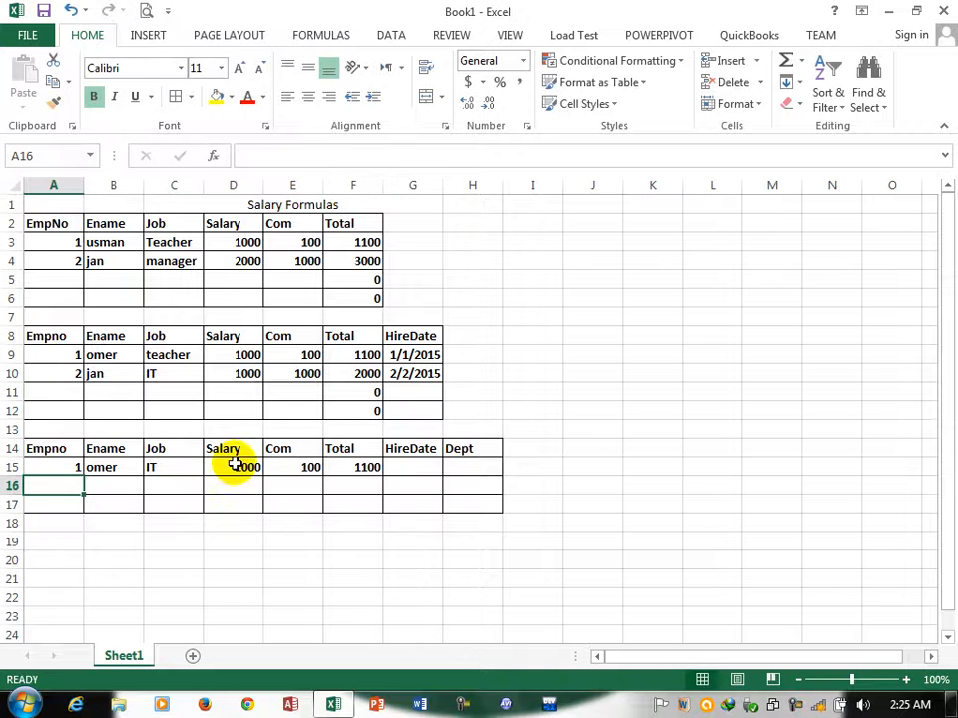
pyautogui.click(359, 467)
pyautogui.moveTo(384, 478); pyautogui.dragTo(377, 507)
# - Enter the hire date 9/2/2015 in G15 and the department HRM in H15
pyautogui.click(400, 466)
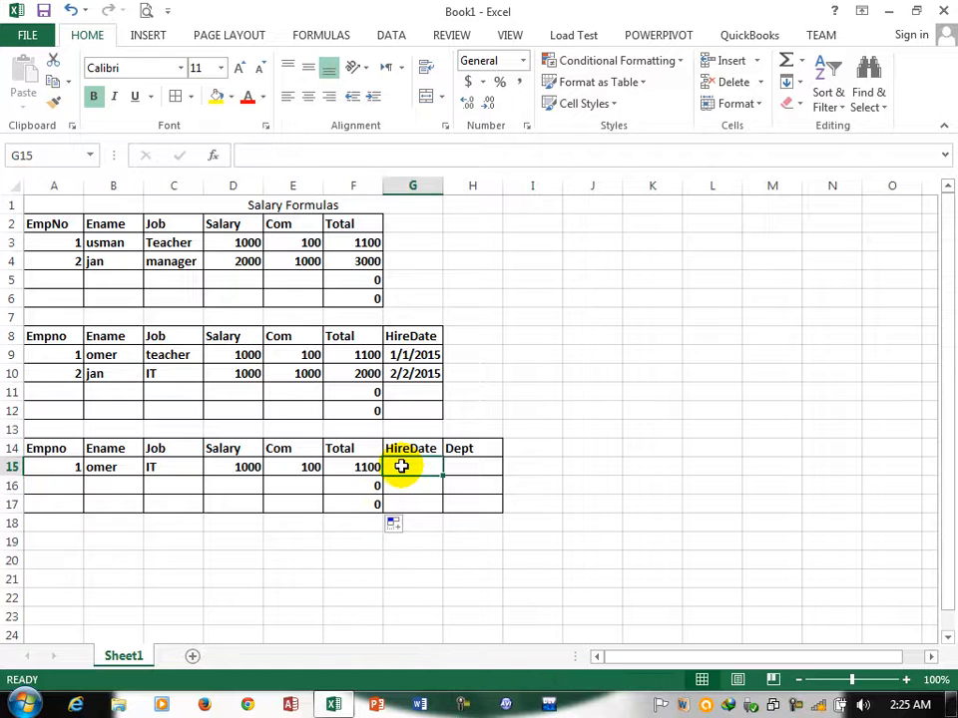
pyautogui.write('3/3/2015')
pyautogui.press('Tab')
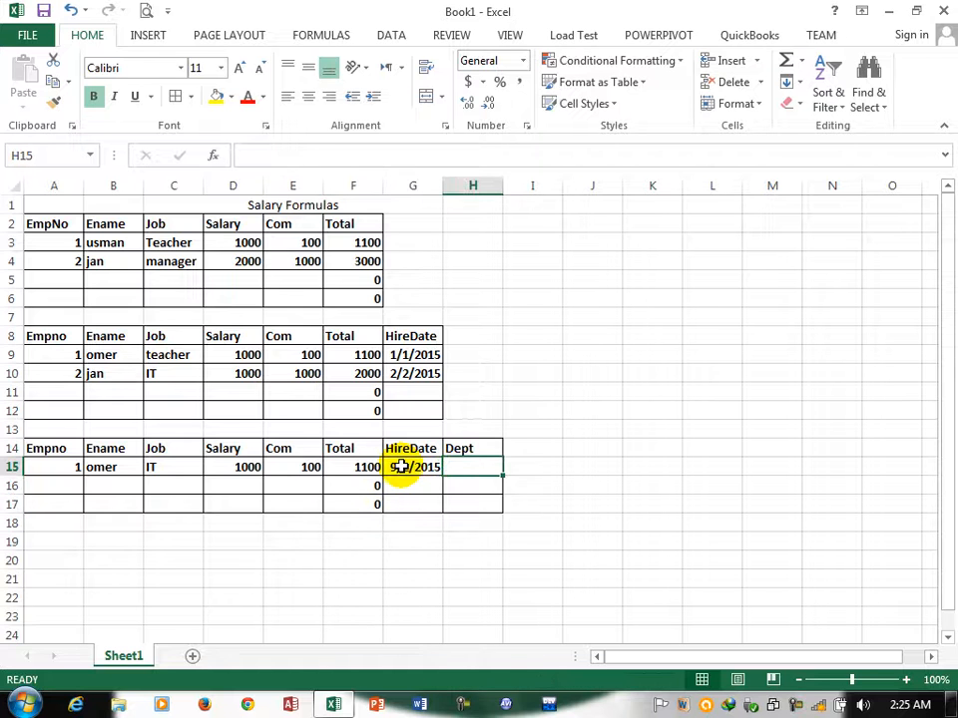
pyautogui.write('HRM')
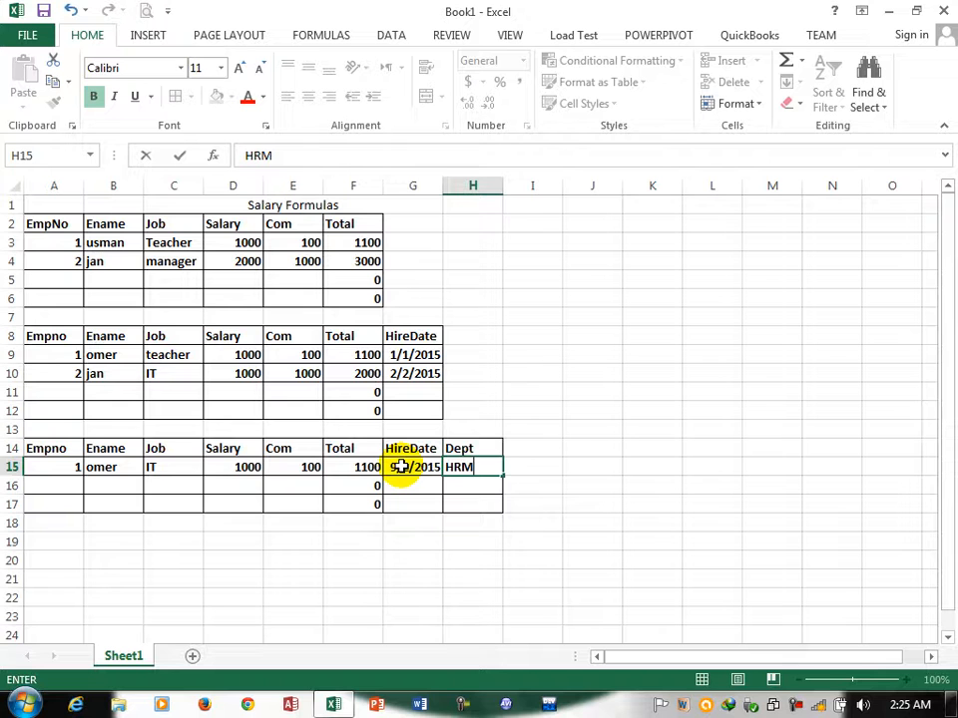
pyautogui.press('Return')
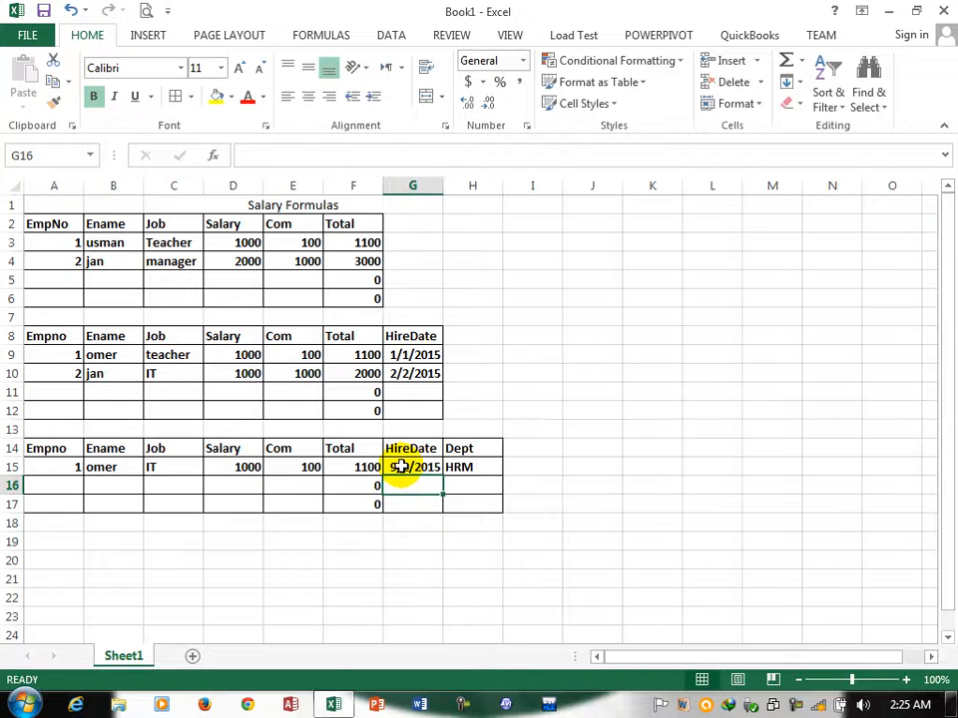
# - Fill in row 16 with employee number 2, the employee's name, job Manager, salary 1000 and commission 1000
pyautogui.click(51, 483)
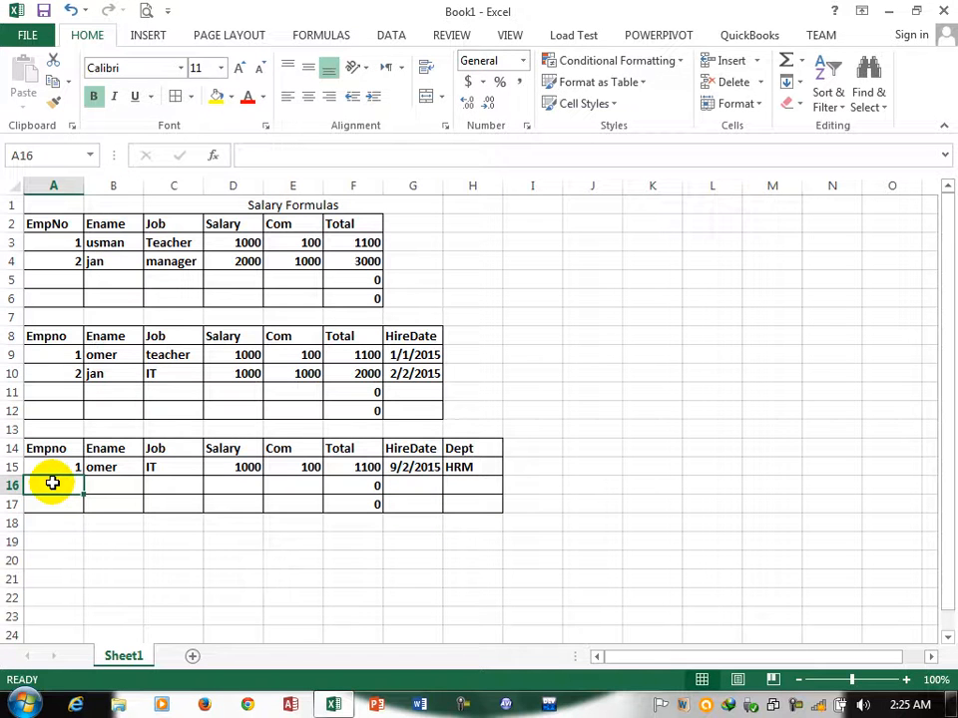
pyautogui.write('2')
pyautogui.click(131, 485)
pyautogui.write('Zahid')
pyautogui.press('Tab')
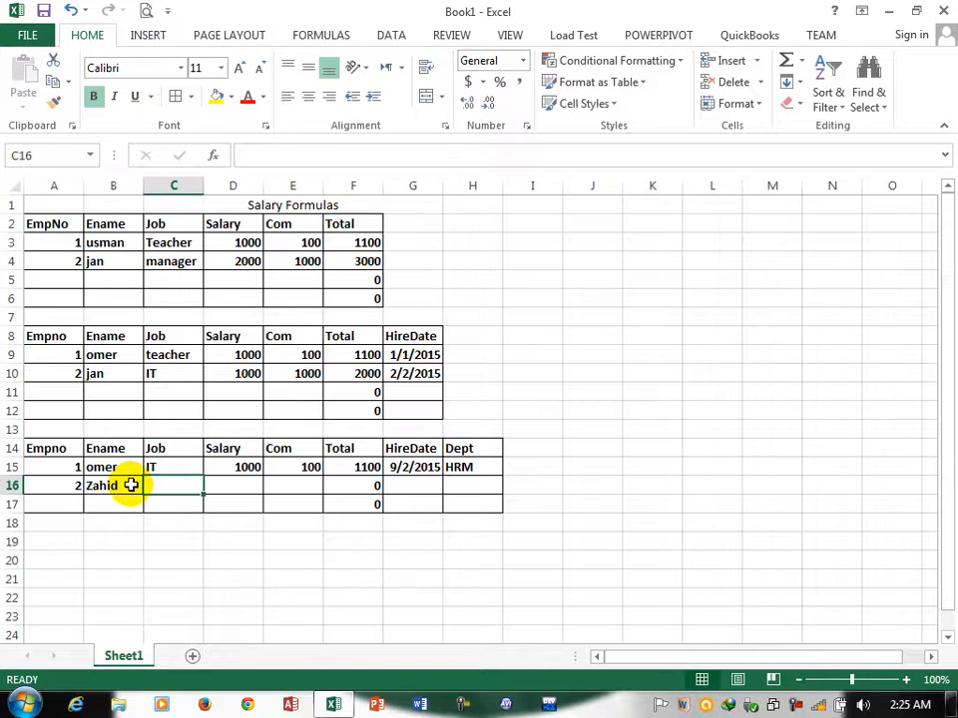
pyautogui.write('Manager')
pyautogui.press('Tab')
pyautogui.write('1000')
pyautogui.press('Tab')
pyautogui.write('1000')
pyautogui.press('Tab')
pyautogui.press('Tab')
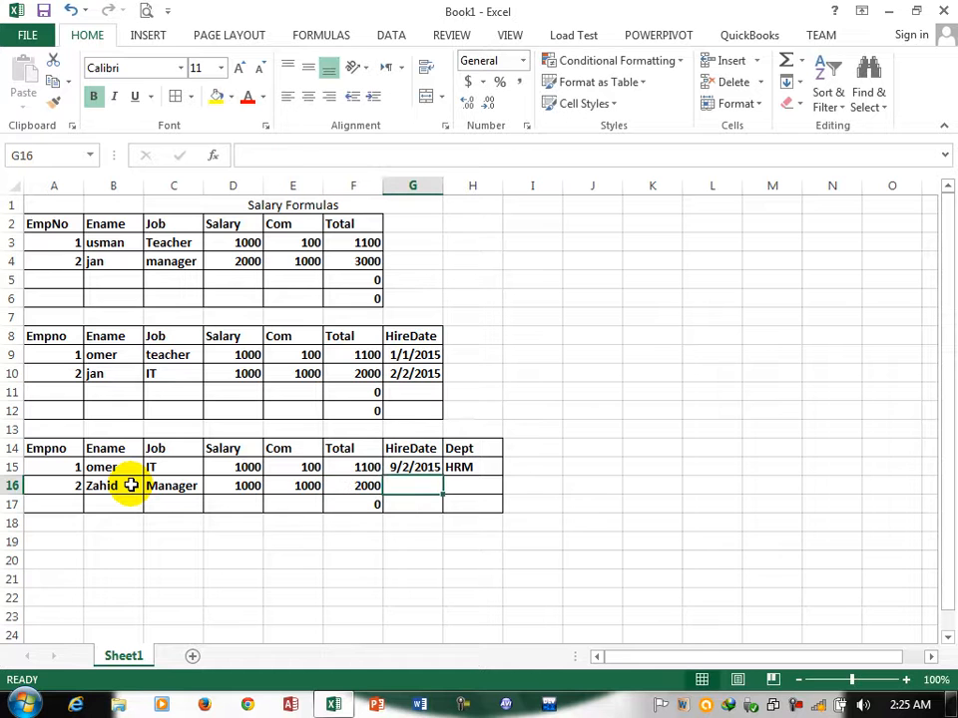
# - Enter the hire date 9/2/2015 in G16 and the department marketing in H16
pyautogui.write('9/2/2015')
pyautogui.press('Tab')
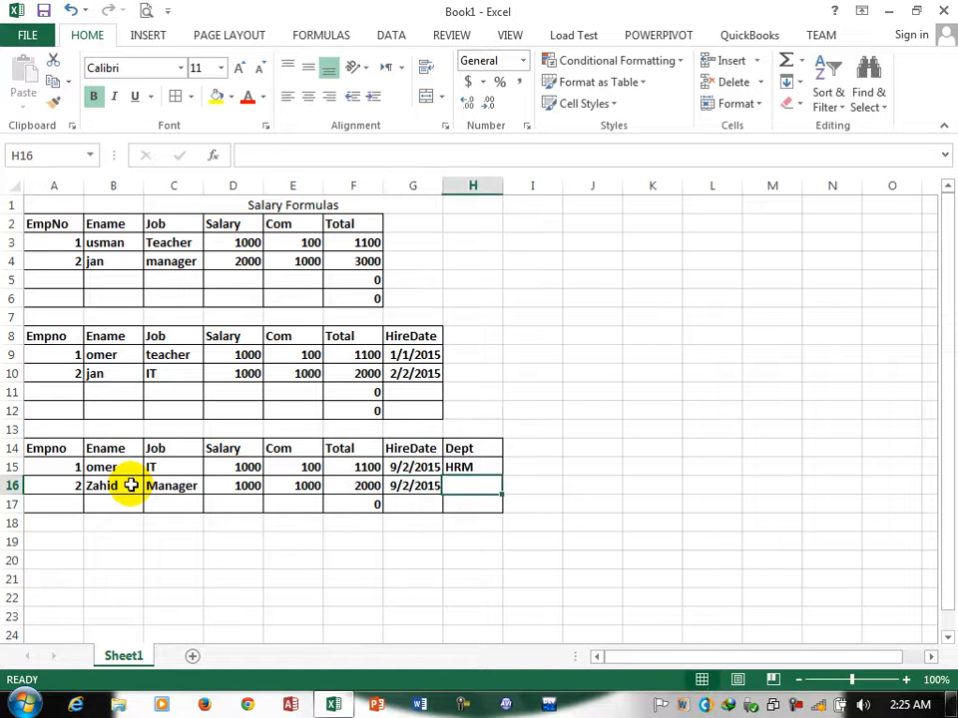
pyautogui.write('marketing')
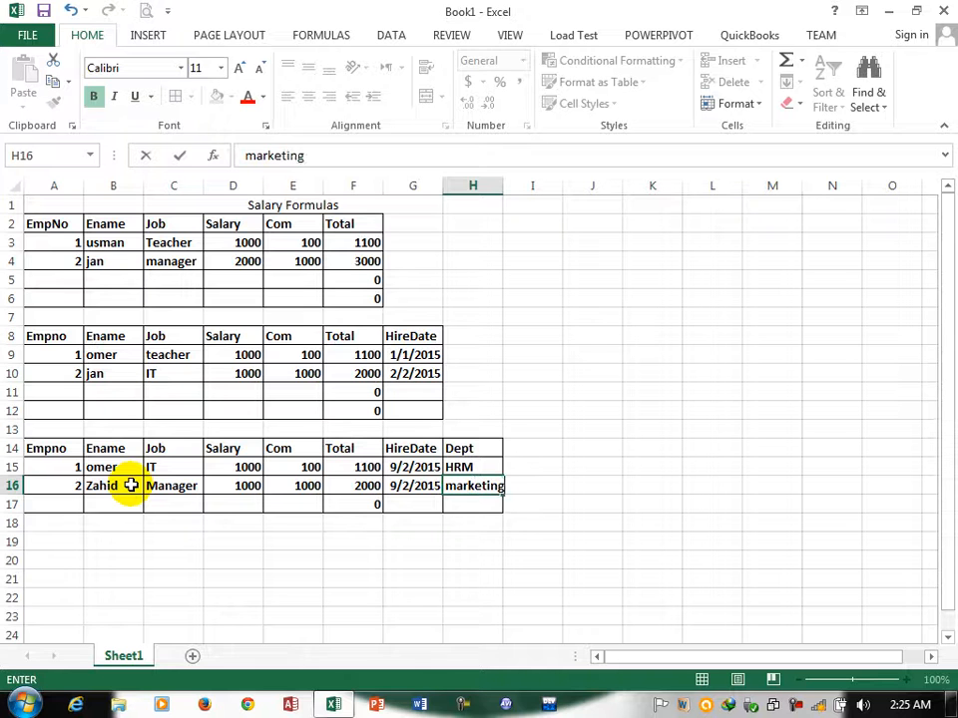
pyautogui.press('Return')
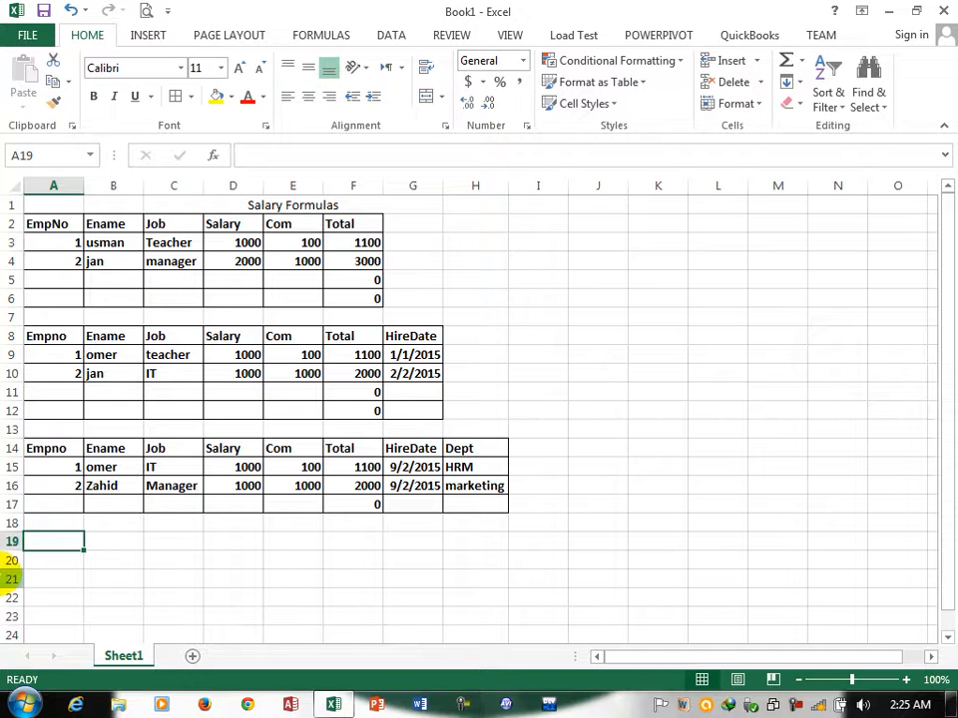
# - Start a fourth table in row 19 with the headers EmpNo, Ename and Job in A19:C19
pyautogui.write('EmpNo')
pyautogui.press('Tab')
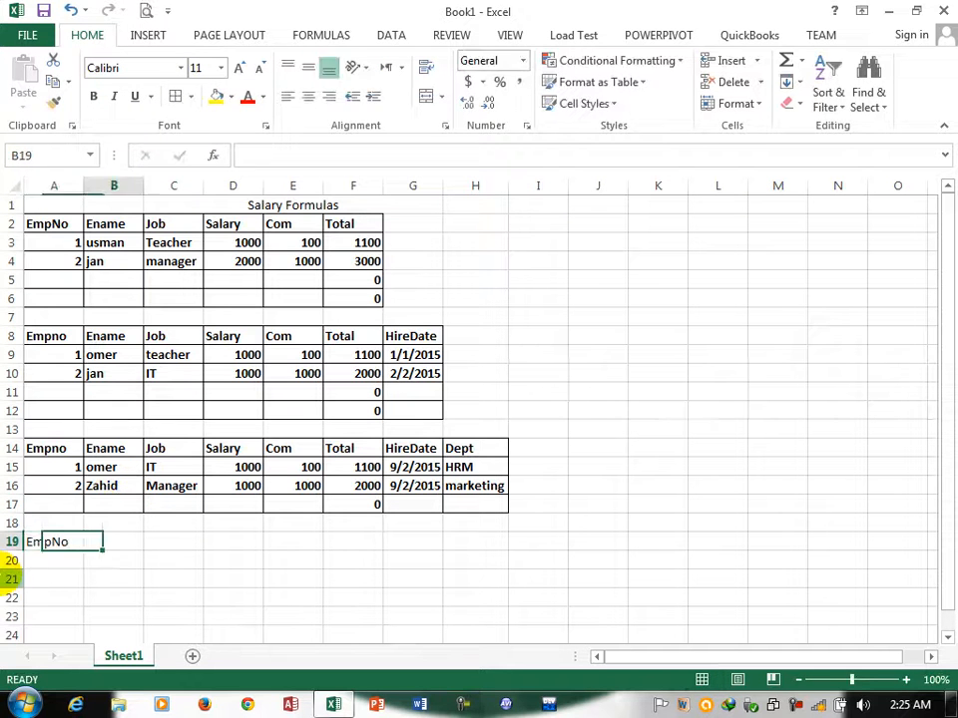
pyautogui.write('Enmae')
pyautogui.press('Tab')
pyautogui.press('Tab')
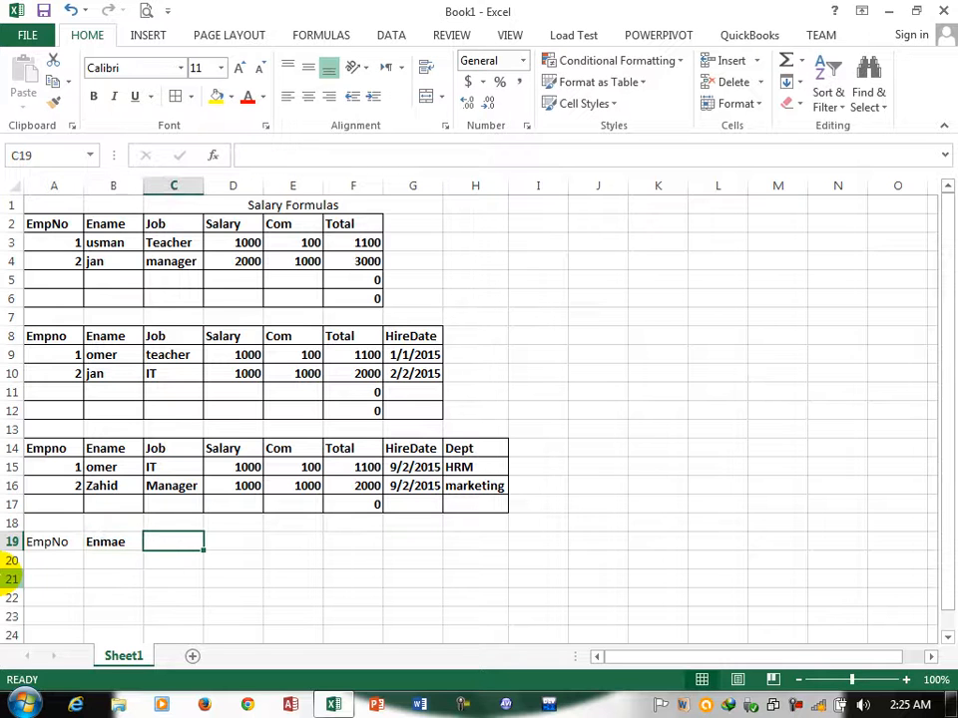
pyautogui.press('Left')
pyautogui.press('BackSpace')
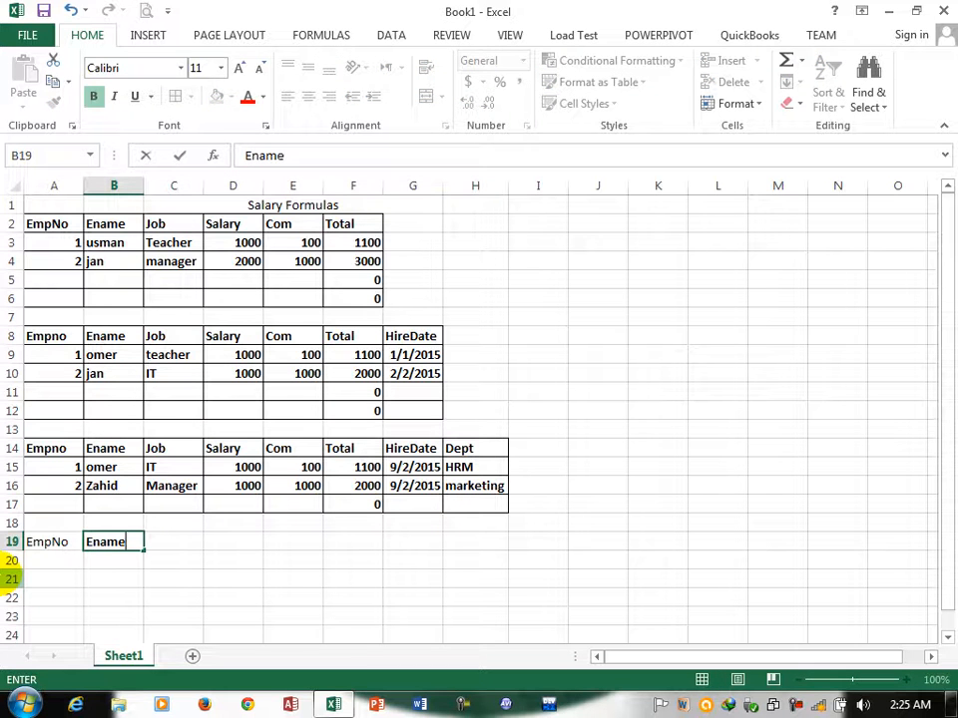
pyautogui.press('Tab')
pyautogui.write('Job')
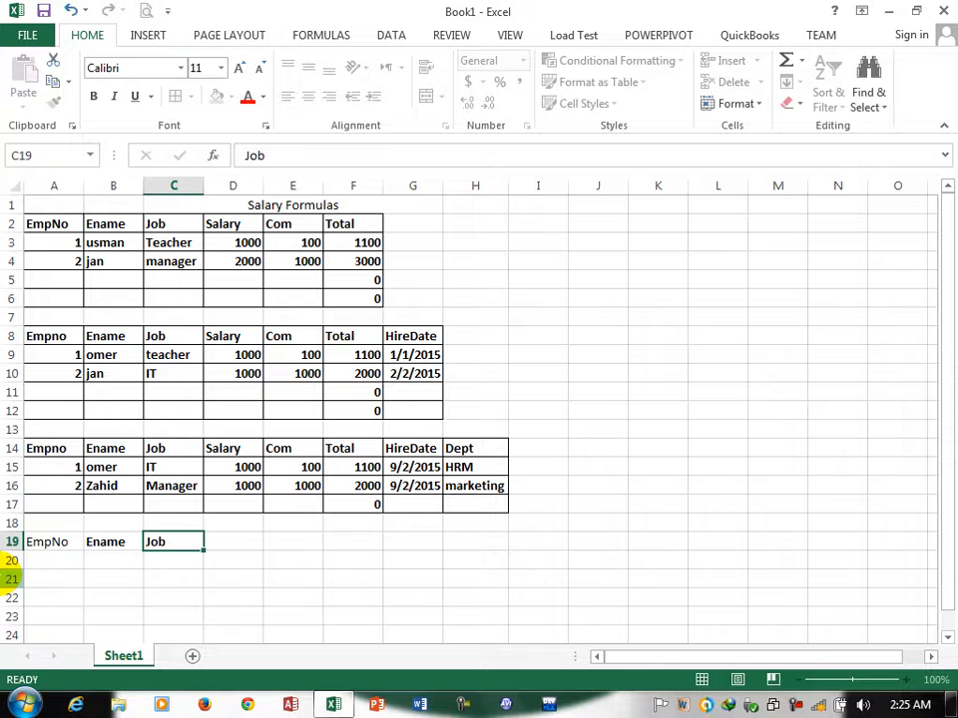
# - Enter the headers Salary, Bouns and Total in cells D19:F19
pyautogui.press('Tab')
pyautogui.write('Salaru')
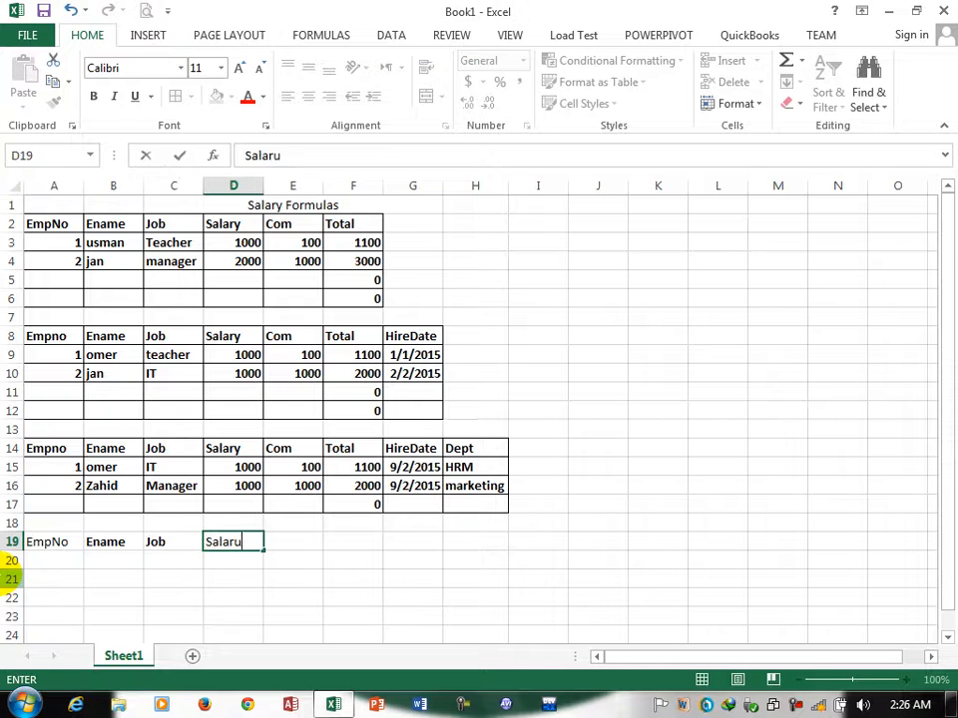
pyautogui.press('Tab')
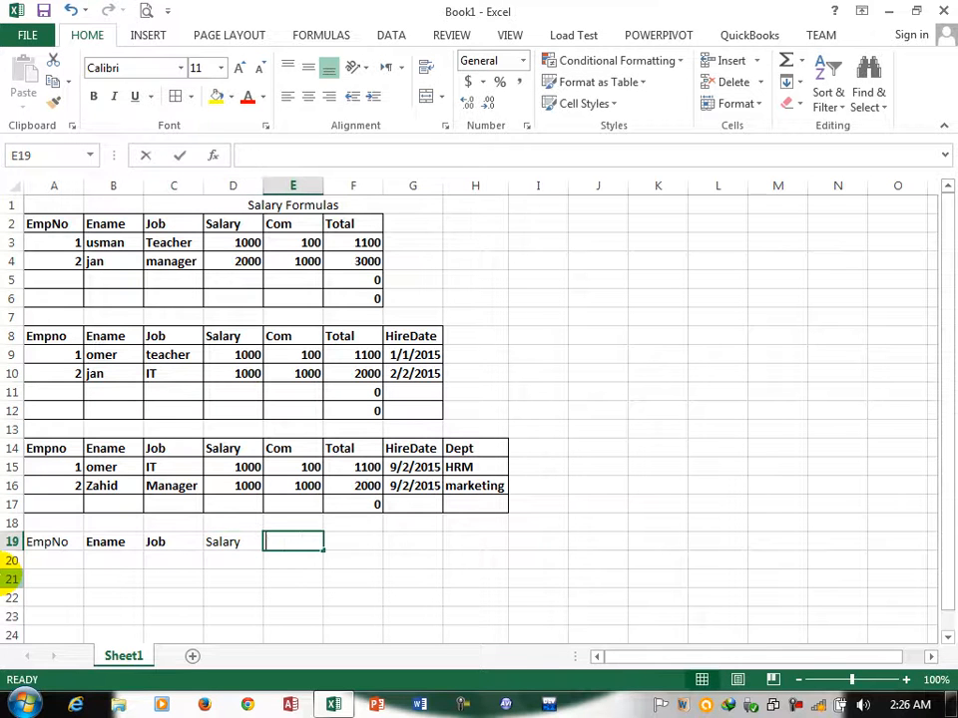
pyautogui.write('Bouns')
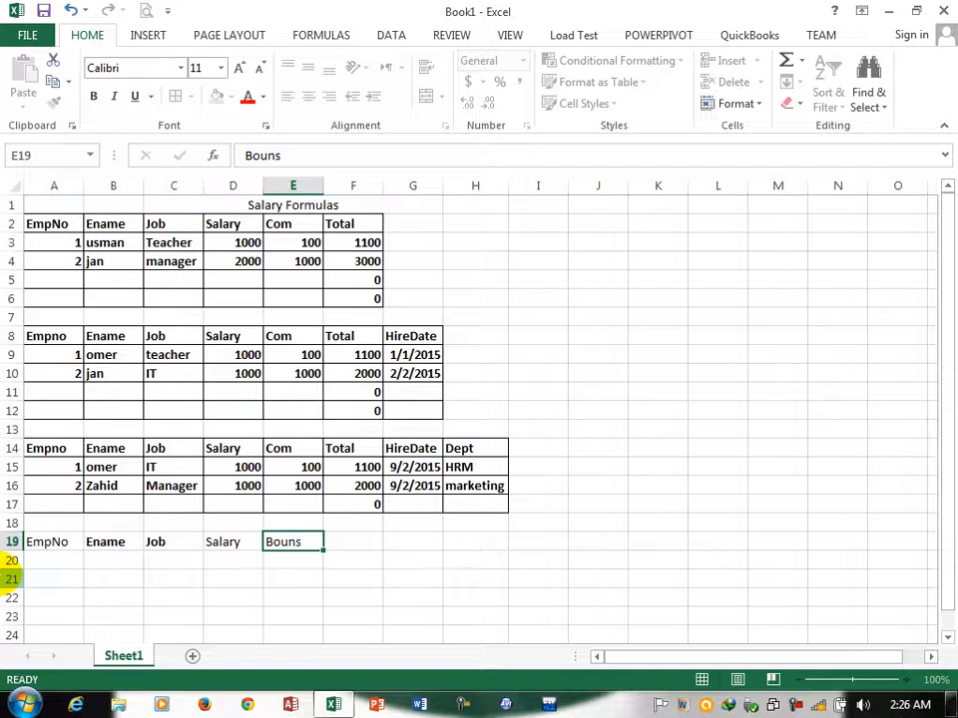
pyautogui.press('Tab')
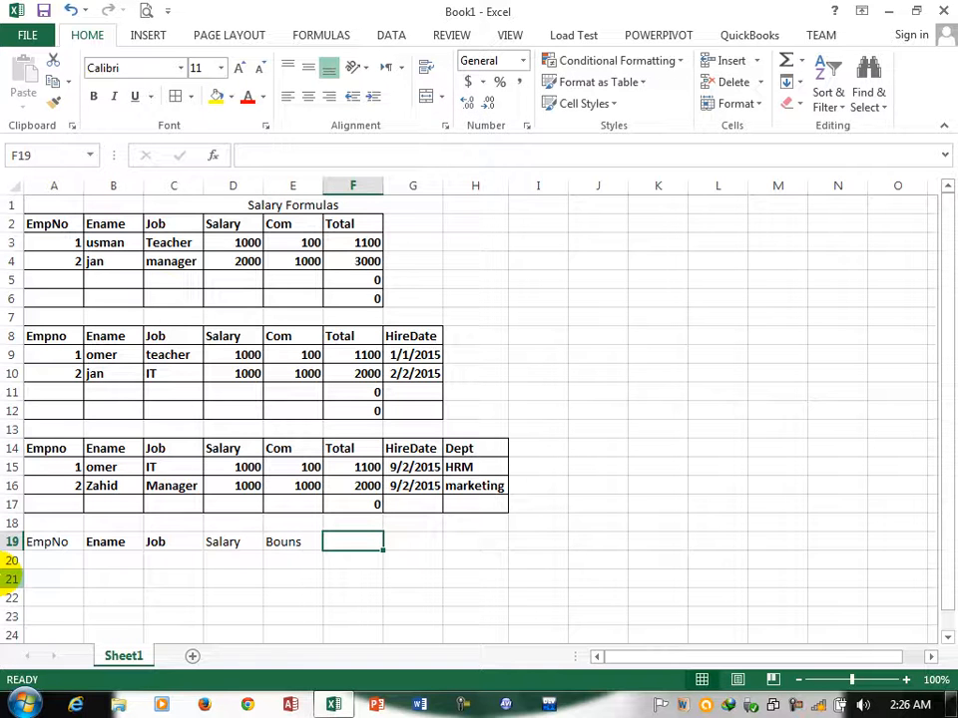
pyautogui.write('Tioatr')
pyautogui.press('BackSpace')
pyautogui.press('BackSpace')
pyautogui.press('BackSpace')
pyautogui.press('BackSpace')
pyautogui.write('otal')
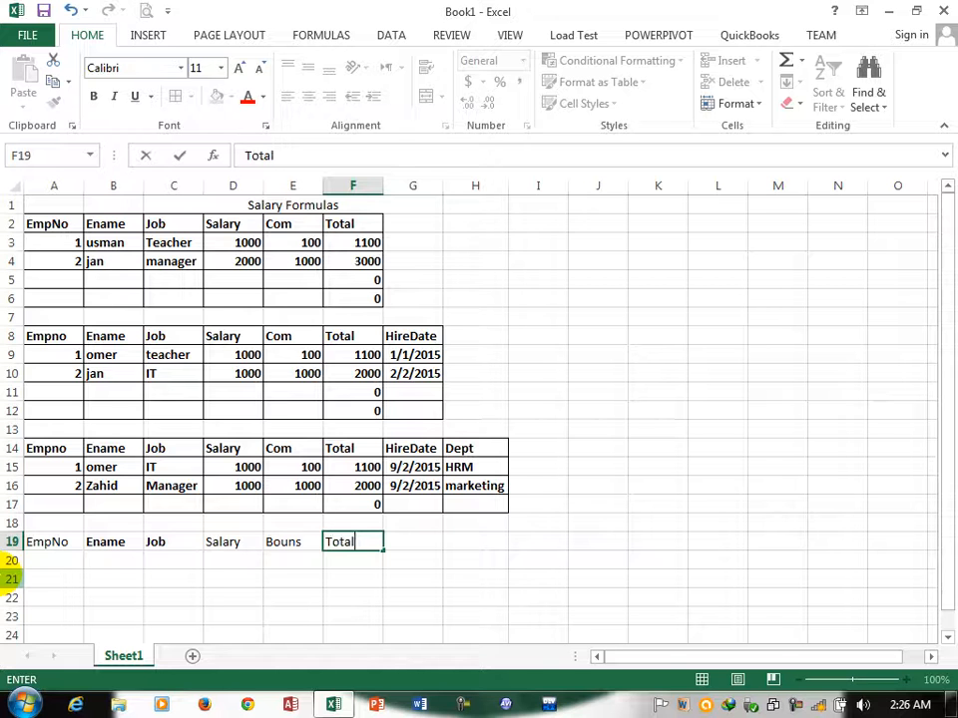
pyautogui.press('Tab')
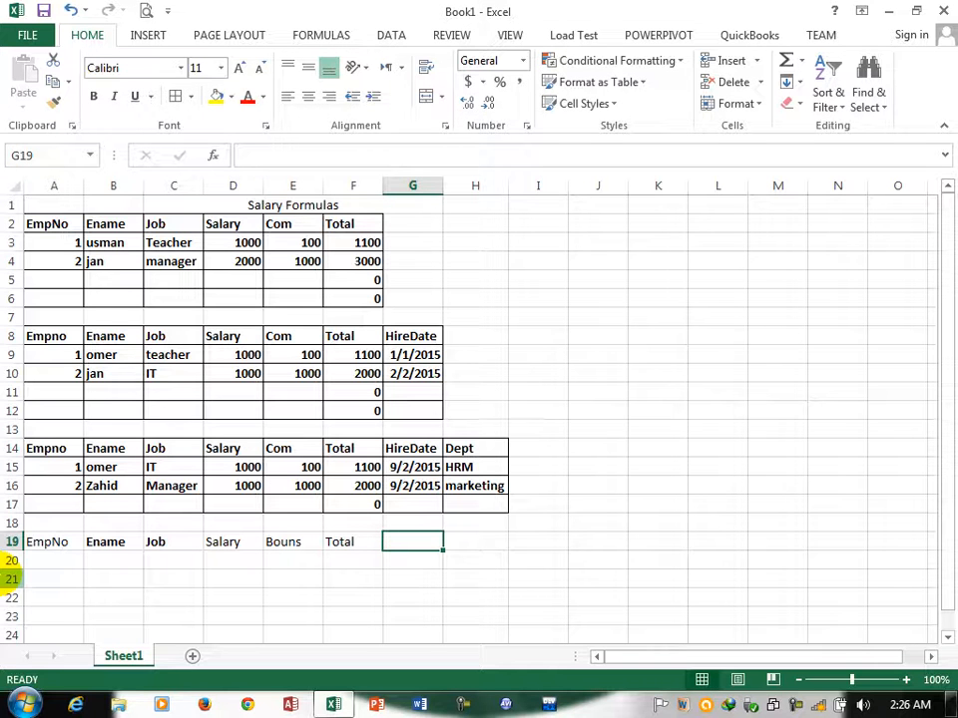
# - Enter the headers month, Paid and balance in cells G19:I19
pyautogui.write('month')
pyautogui.press('Tab')
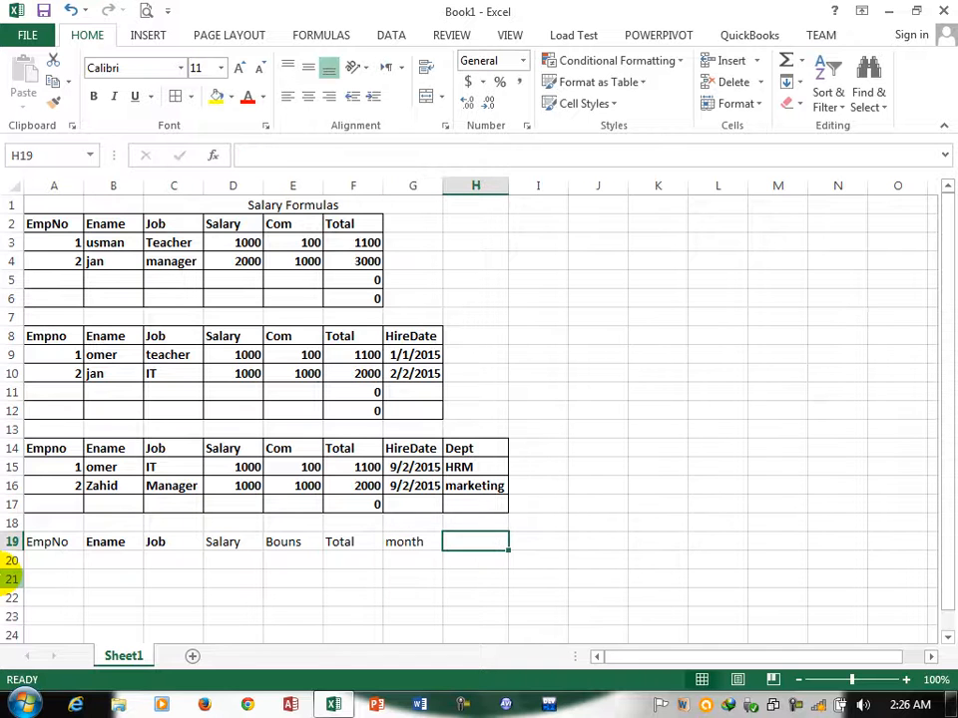
pyautogui.write('Paid')
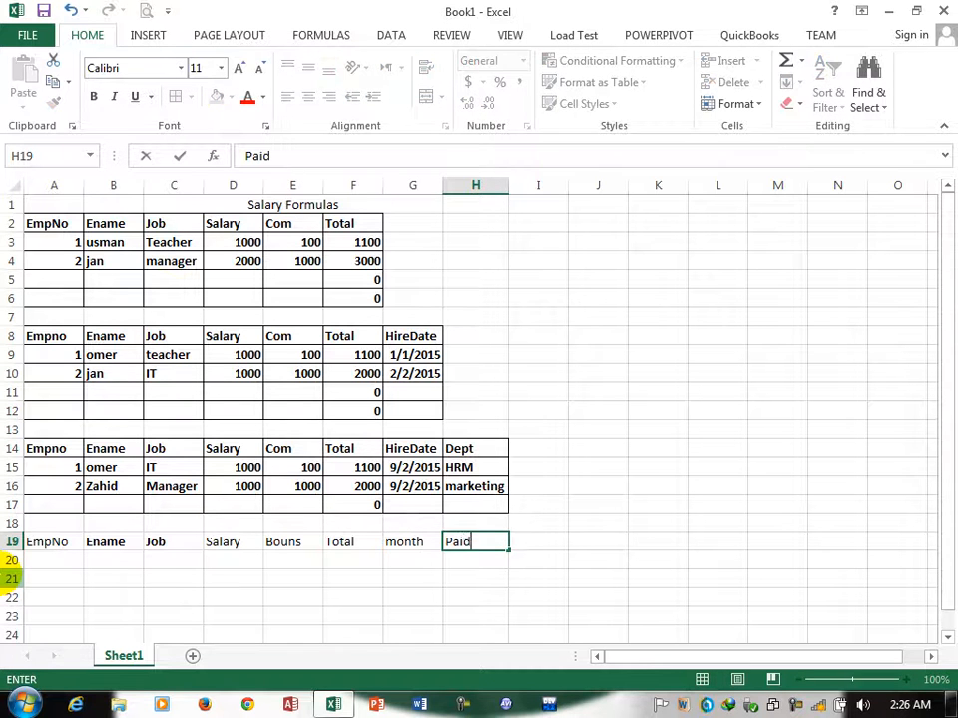
pyautogui.press('Tab')
pyautogui.write('bal')
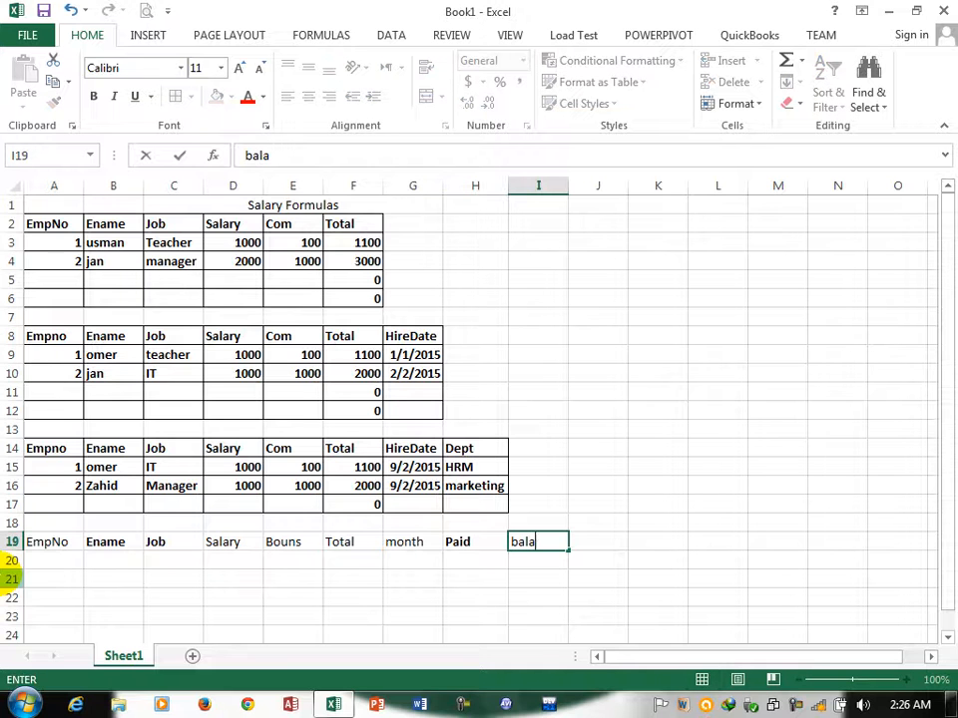
pyautogui.press('Return')
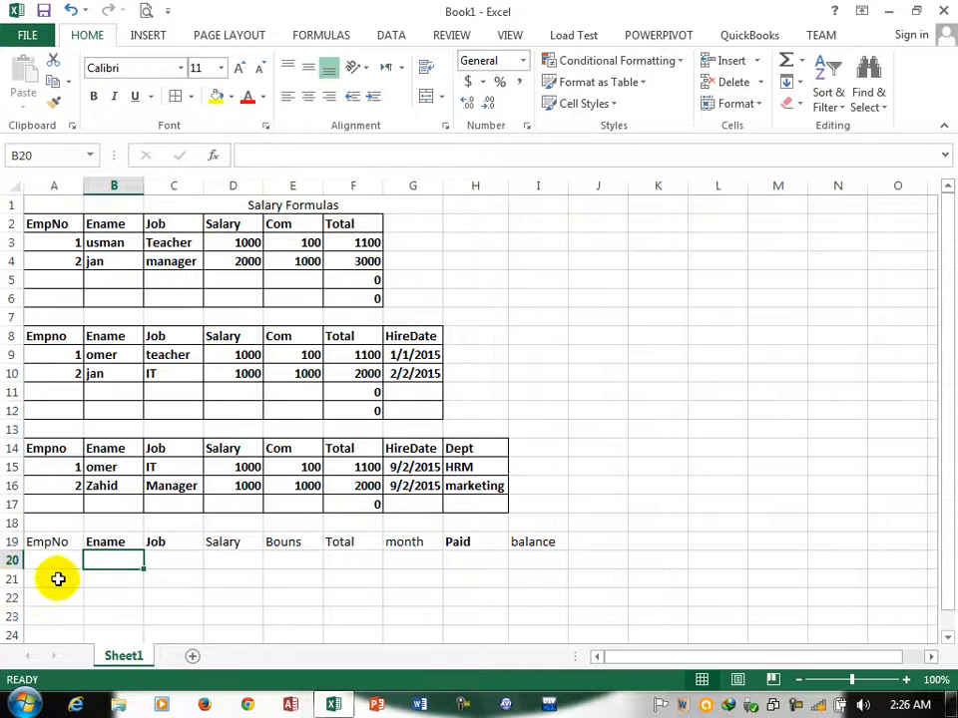
# - Apply bold formatting and cell borders to the fourth table's range A19:I23
pyautogui.moveTo(47, 541); pyautogui.dragTo(520, 608)
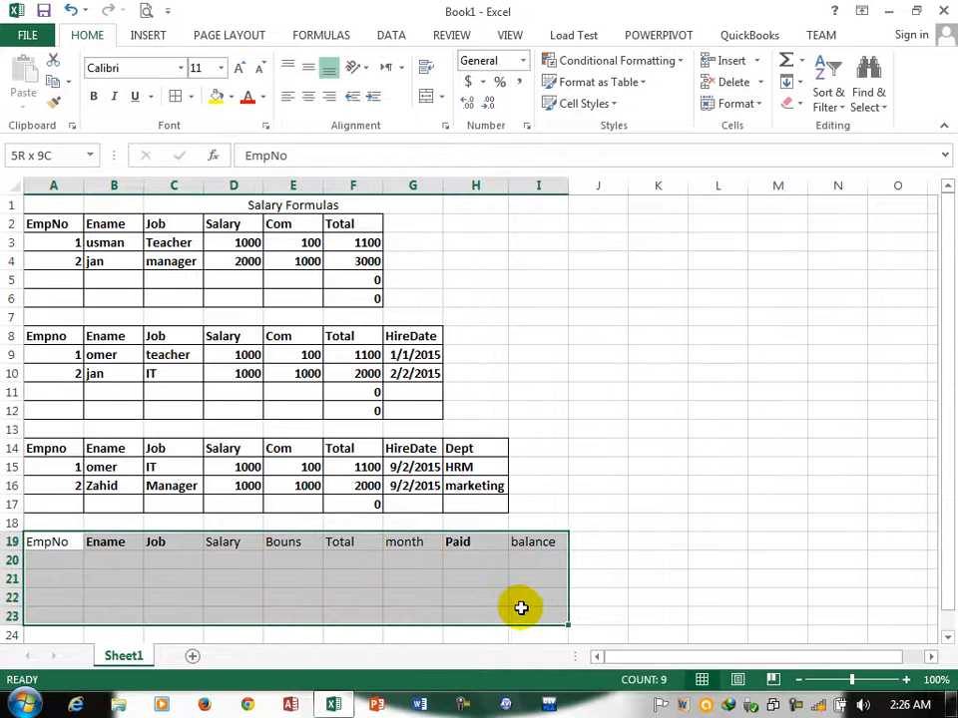
pyautogui.click(93, 95)
pyautogui.click(51, 576)
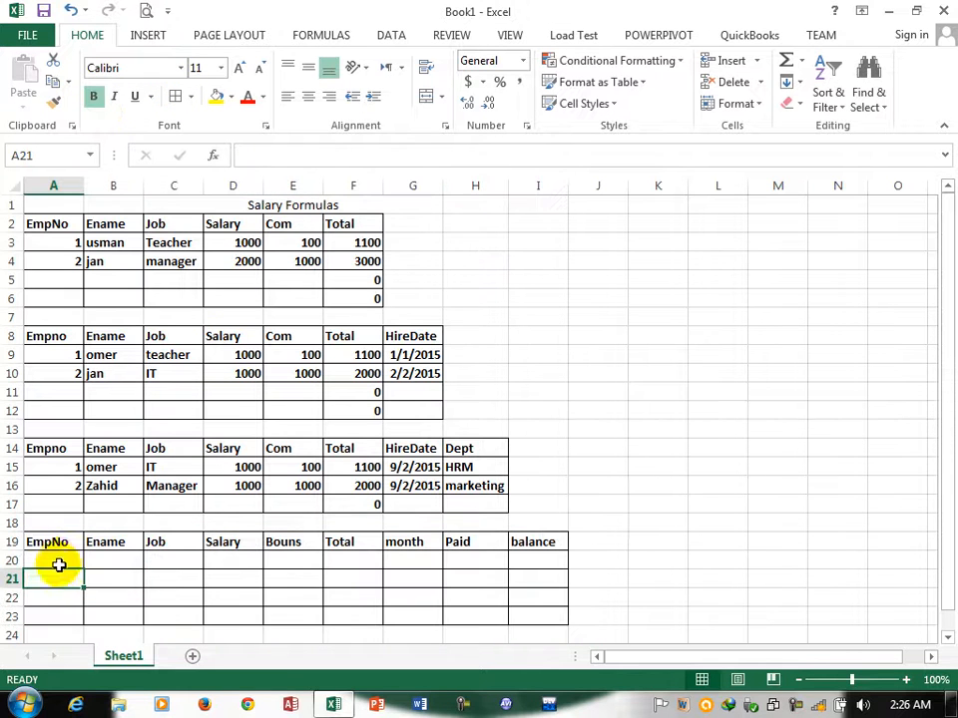
# - Fill in row 20 with employee number 1, the employee's name, job IT, salary 1000 and bonus 100
pyautogui.click(60, 561)
pyautogui.write('1')
pyautogui.click(109, 559)
pyautogui.write('omer')
pyautogui.press('Tab')
pyautogui.write('IT')
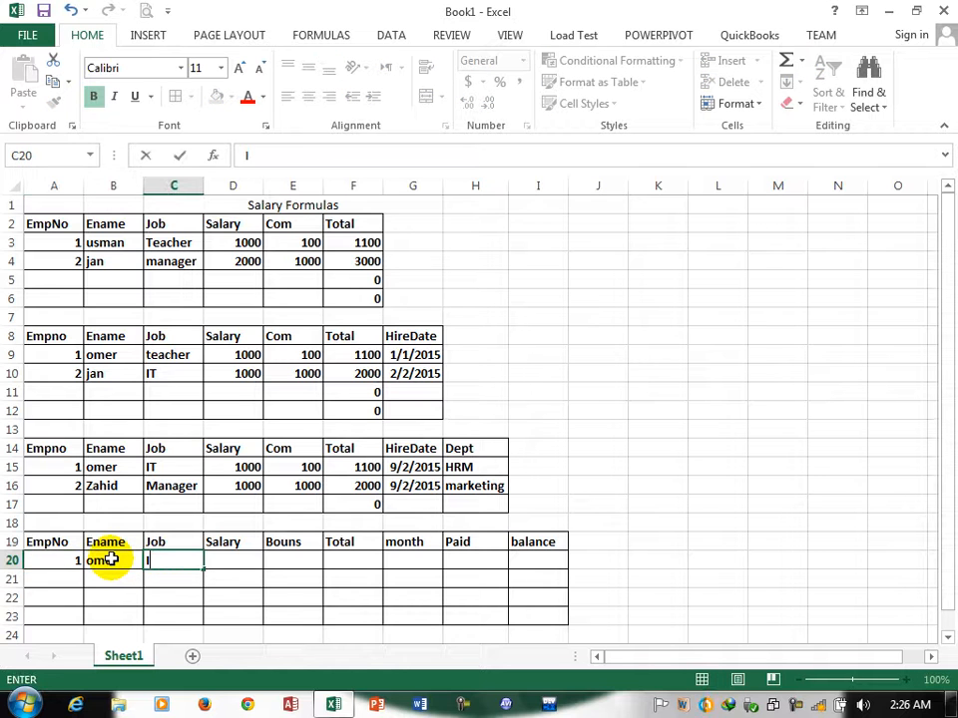
pyautogui.press('Tab')
pyautogui.write('1000')
pyautogui.press('Tab')
pyautogui.write('100')
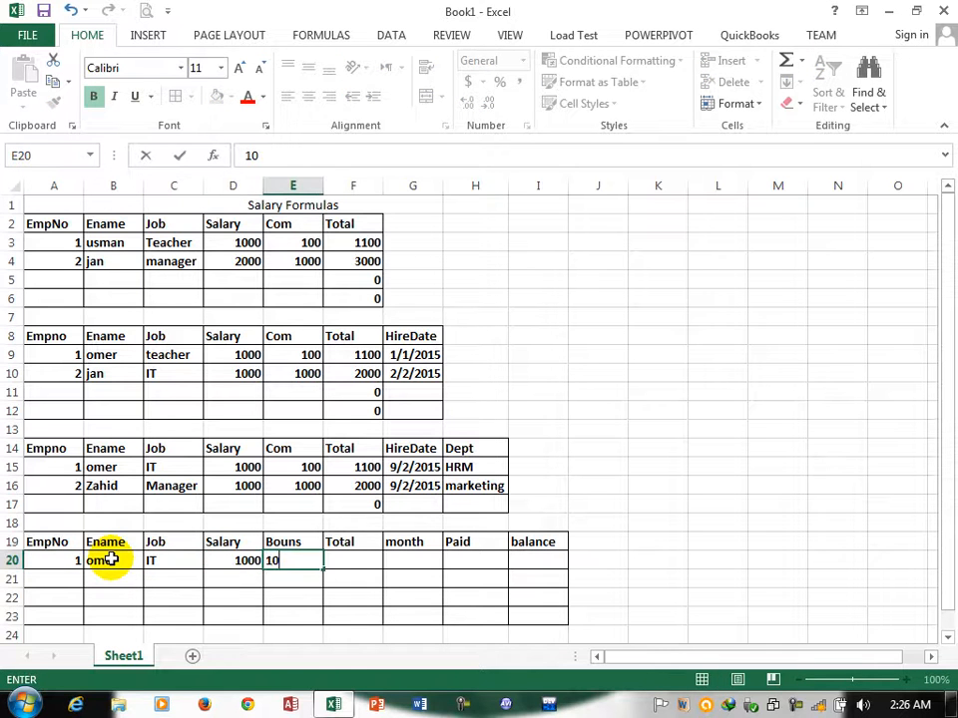
# - Calculate the total in F20 with the formula =D20+E20 and fill it down to F23
pyautogui.press('Tab')
pyautogui.write('=')
pyautogui.press('Left')
pyautogui.press('Left')
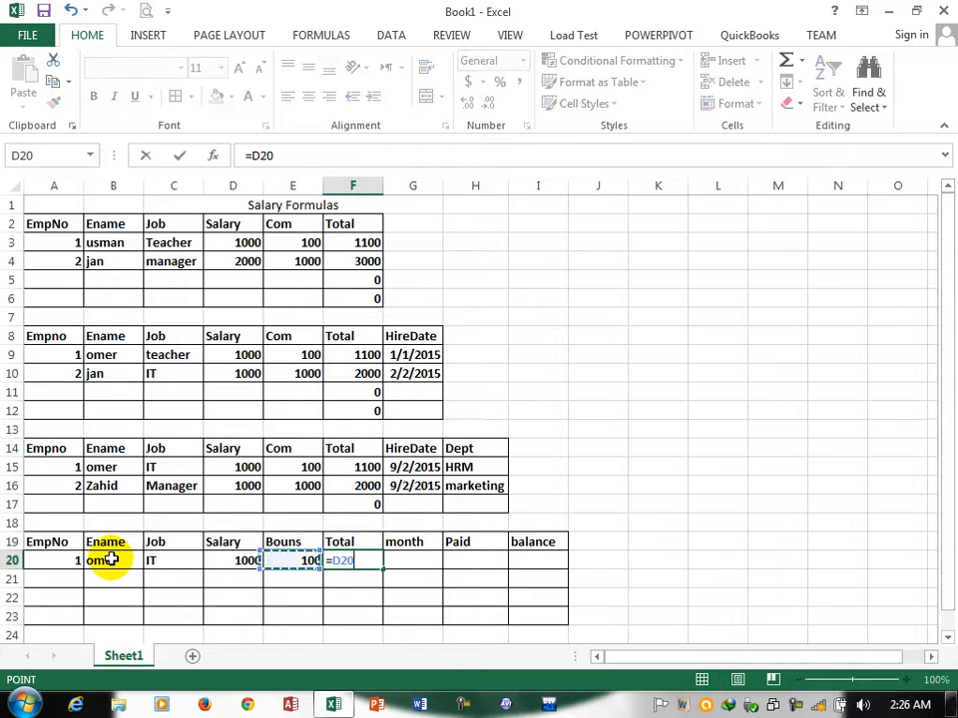
pyautogui.write('+')
pyautogui.press('Left')
pyautogui.press('Return')
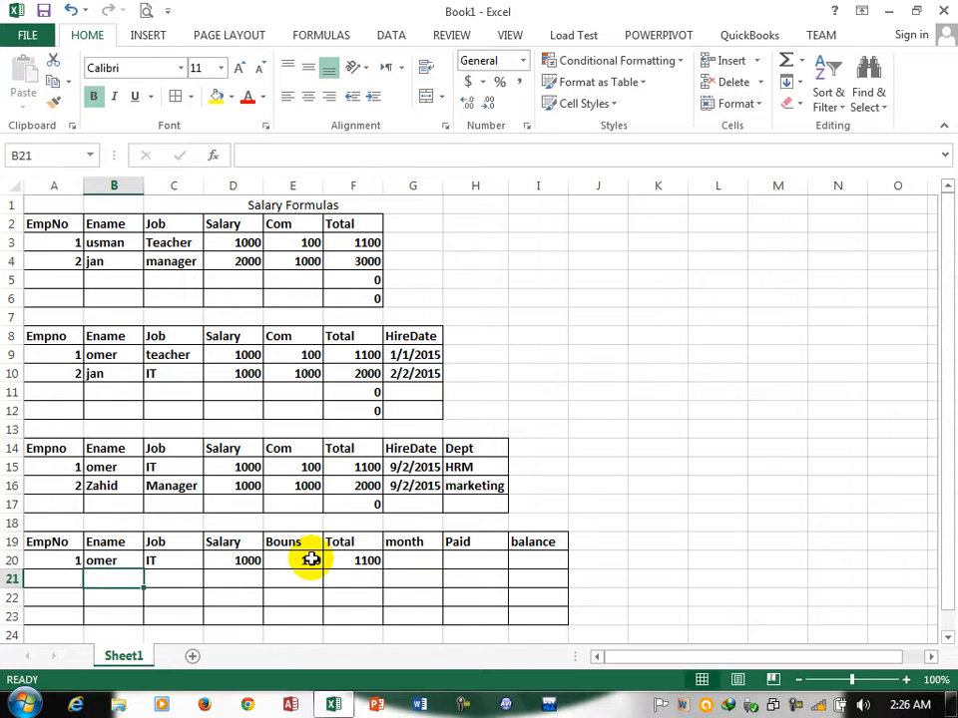
pyautogui.click(363, 561)
pyautogui.moveTo(381, 570); pyautogui.dragTo(377, 617)
# - Enter the month Jan in G20 and the paid amount 500 in H20
pyautogui.click(404, 560)
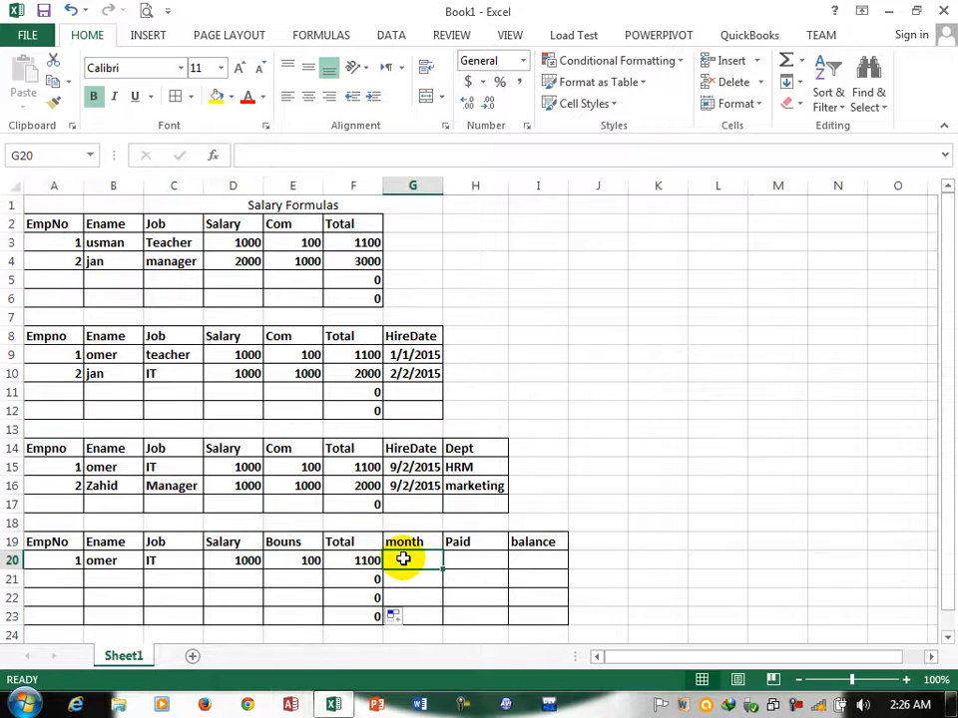
pyautogui.write('Jan')
pyautogui.press('Tab')
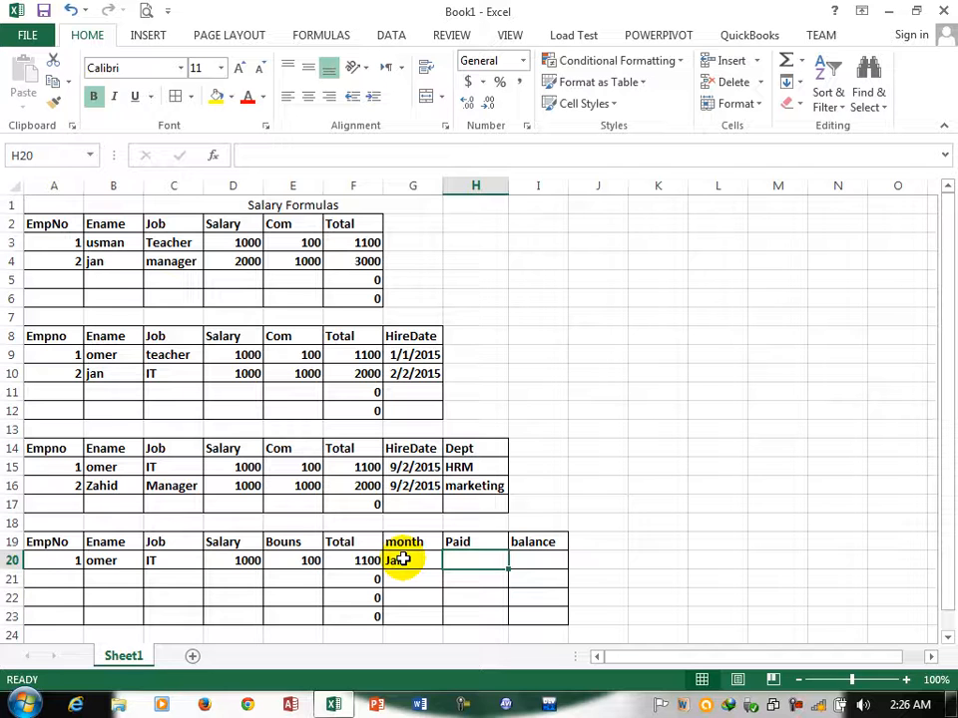
pyautogui.write('5000')
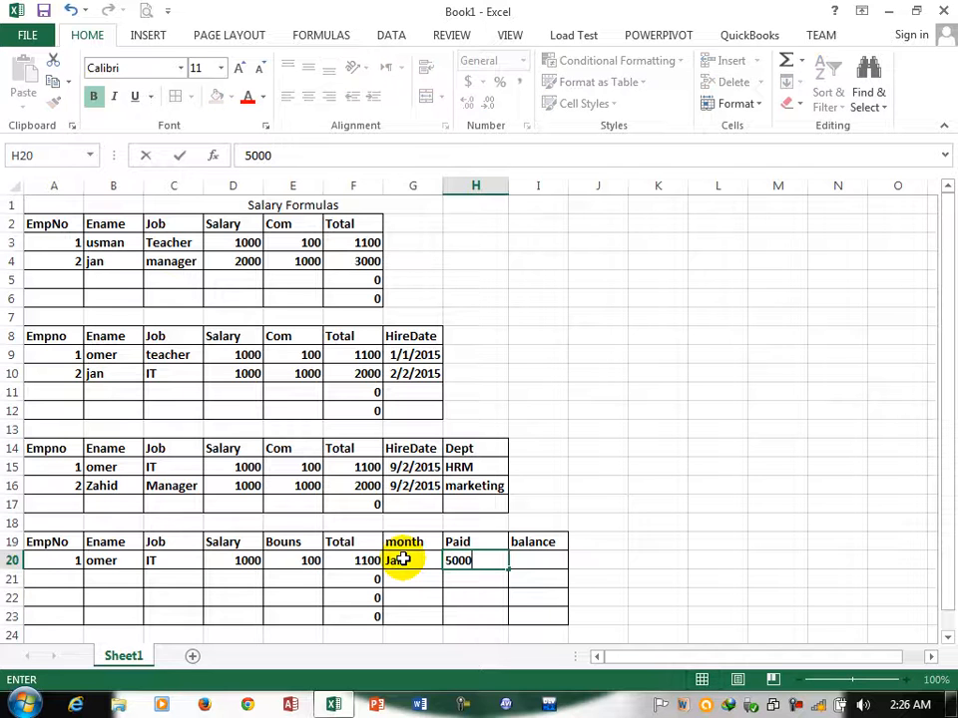
pyautogui.press('BackSpace')
# - Calculate the balance in I20 with the formula =F20-H20 and fill it down to I23
pyautogui.click(538, 560)
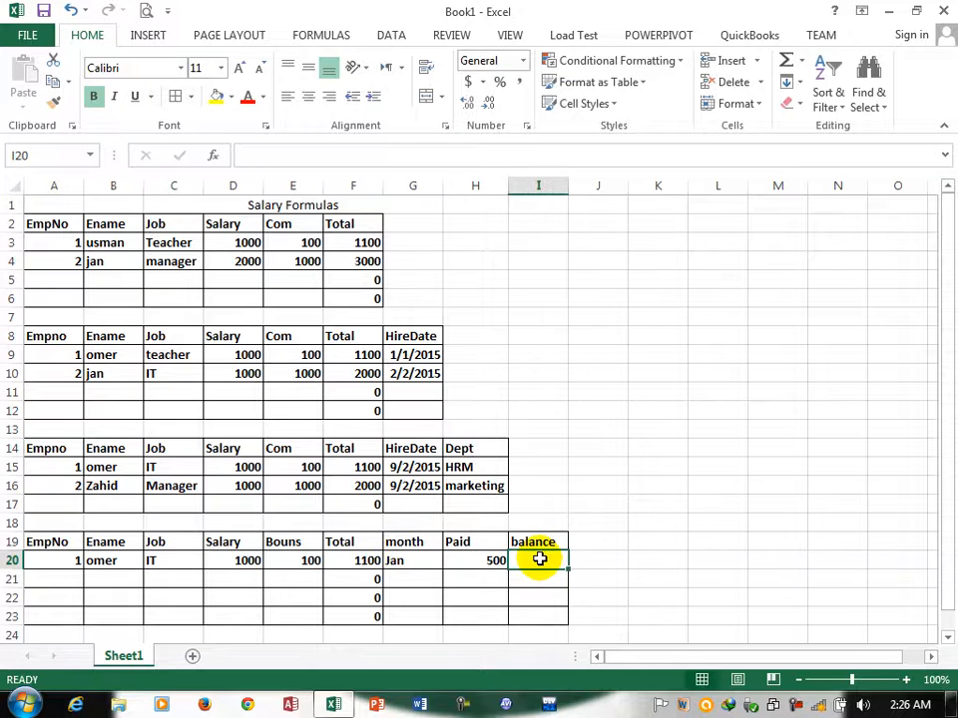
pyautogui.write('=')
pyautogui.click(361, 573)
pyautogui.click(354, 560)
pyautogui.write('-')
pyautogui.click(476, 560)
pyautogui.press('Return')
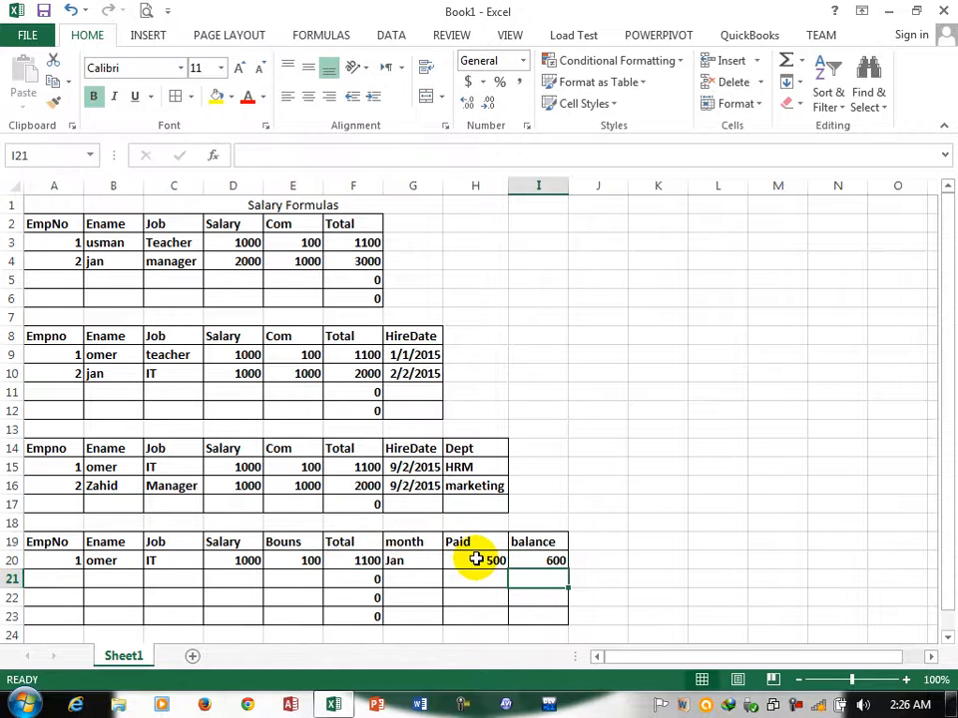
pyautogui.click(552, 560)
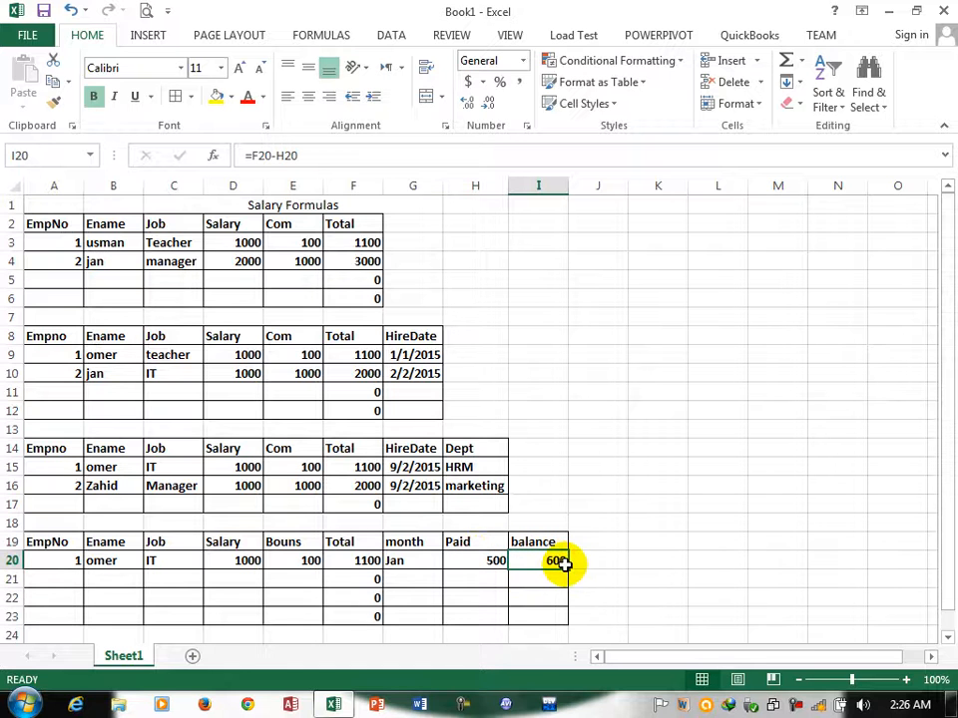
pyautogui.moveTo(566, 568); pyautogui.dragTo(559, 623)
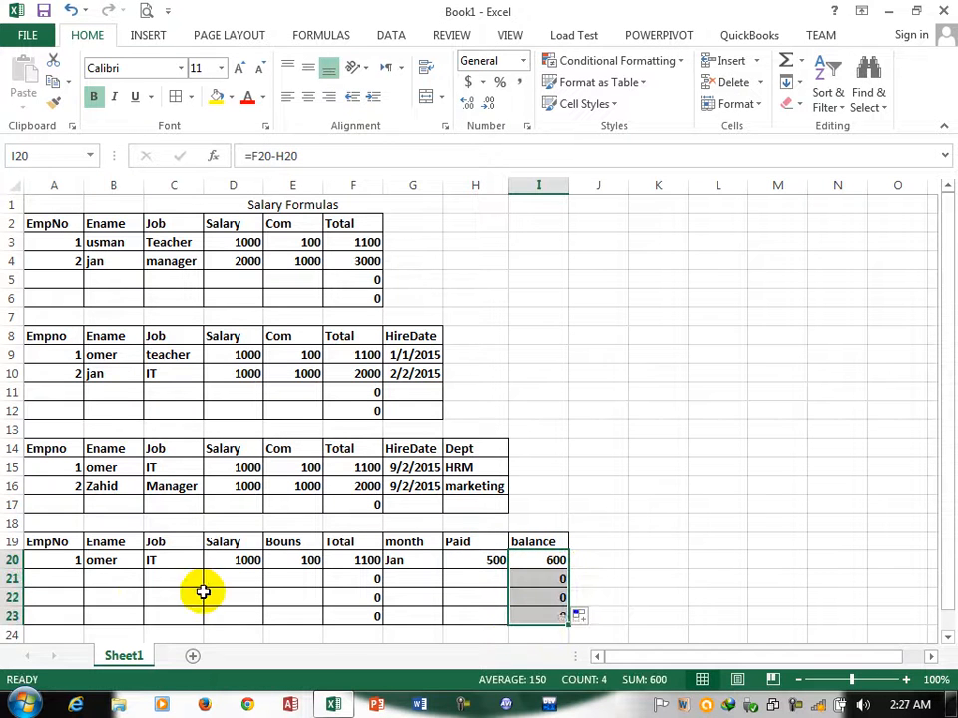
# - Fill in row 21 with employee number 2, the employee's name, job manager, salary 2000 and bonus 1000
pyautogui.click(70, 576)
pyautogui.write('2')
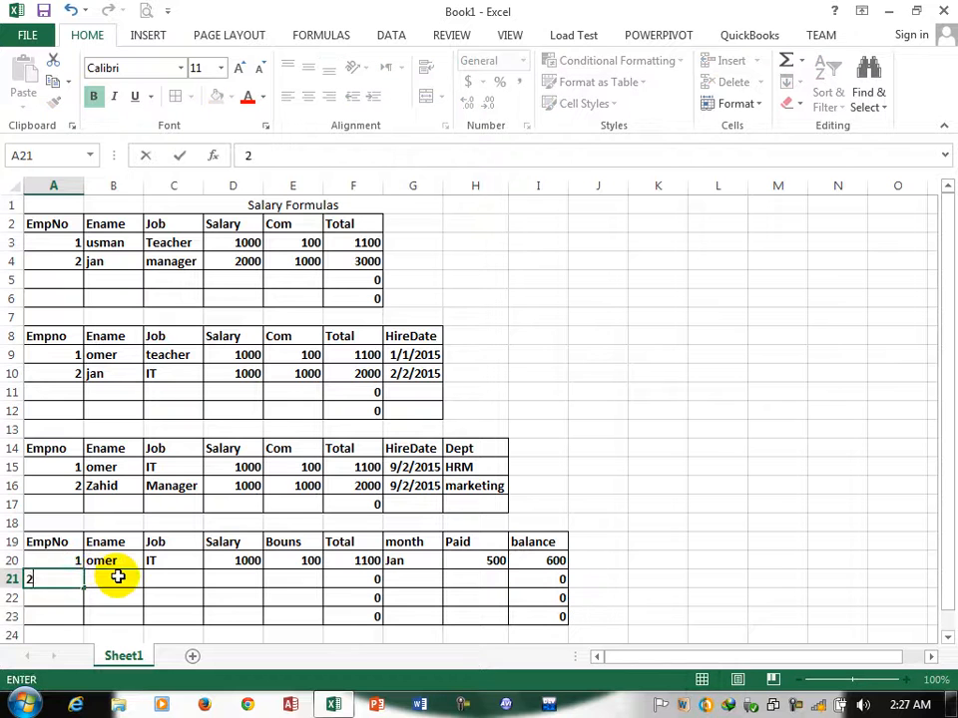
pyautogui.click(118, 577)
pyautogui.write('za')
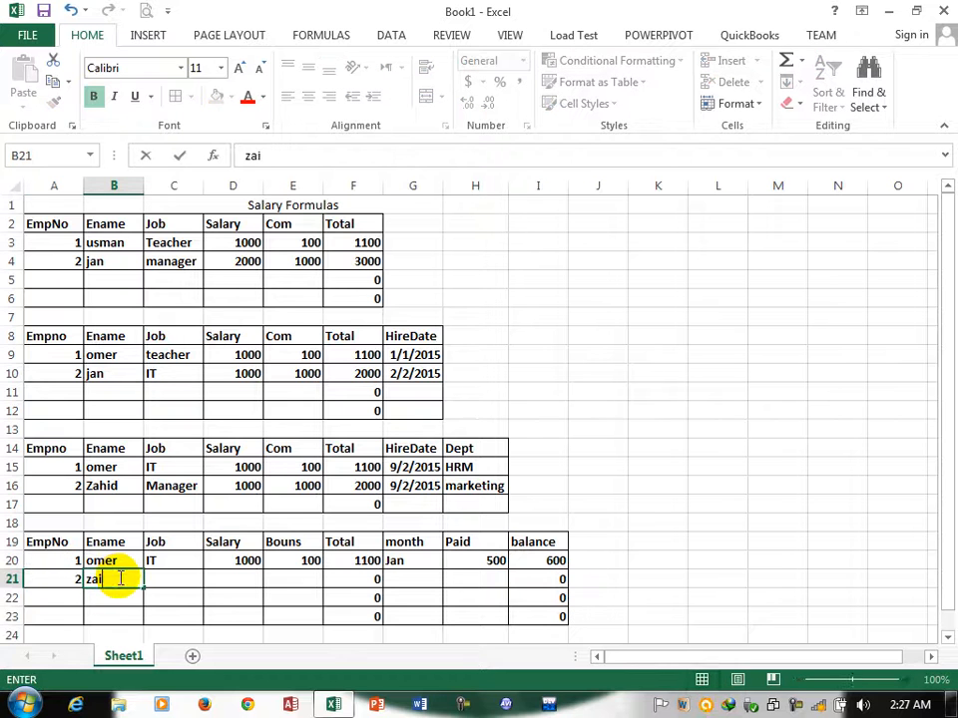
pyautogui.write('hid')
pyautogui.press('Tab')
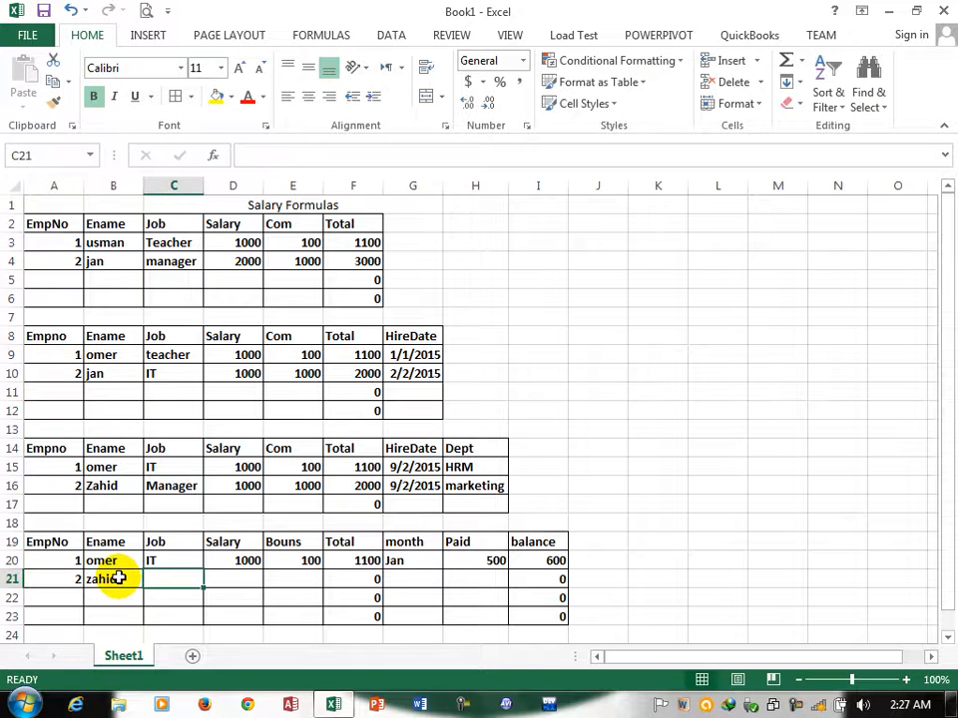
pyautogui.write('manager')
pyautogui.press('Tab')
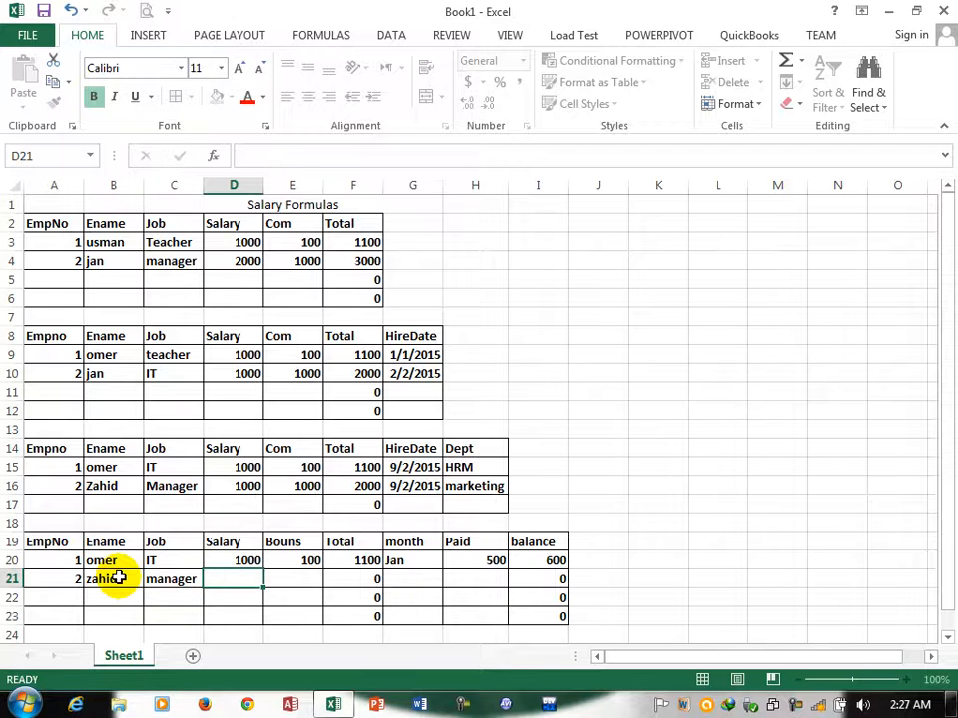
pyautogui.write('2000')
pyautogui.press('Tab')
pyautogui.write('1000')
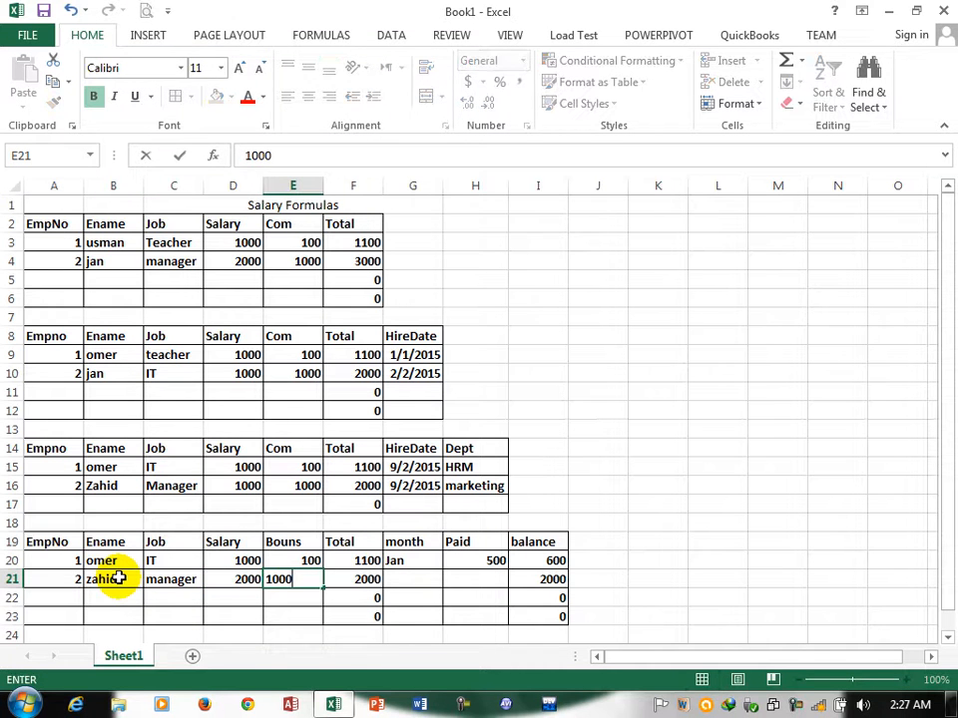
# - Enter the month feb in G21 and the paid amount 2000 in H21
pyautogui.press('Tab')
pyautogui.press('Tab')
pyautogui.write('feb')
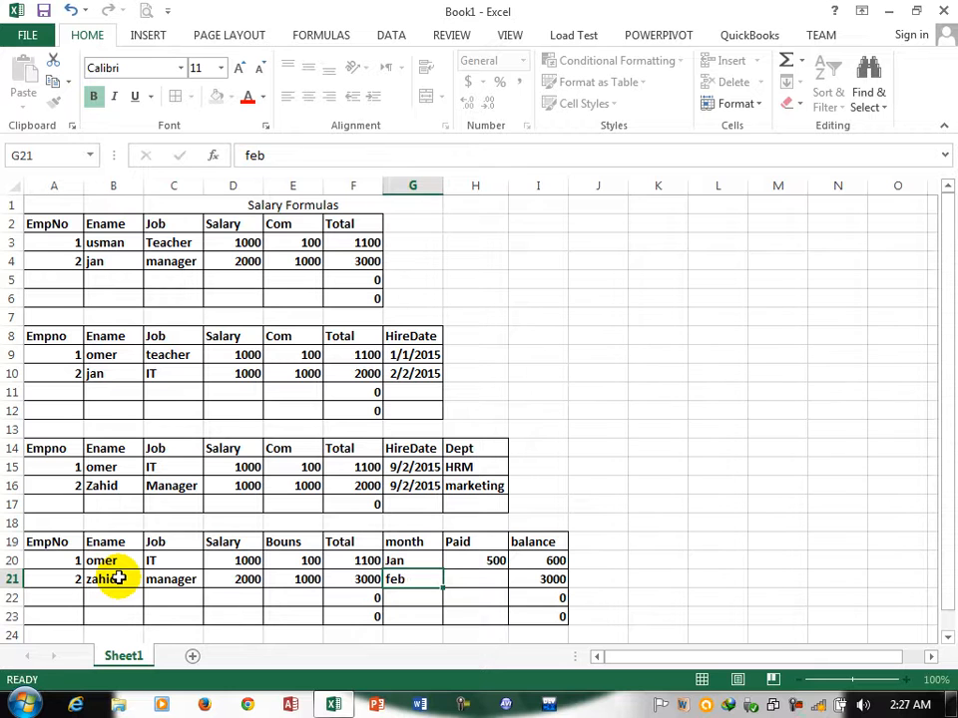
pyautogui.press('Tab')
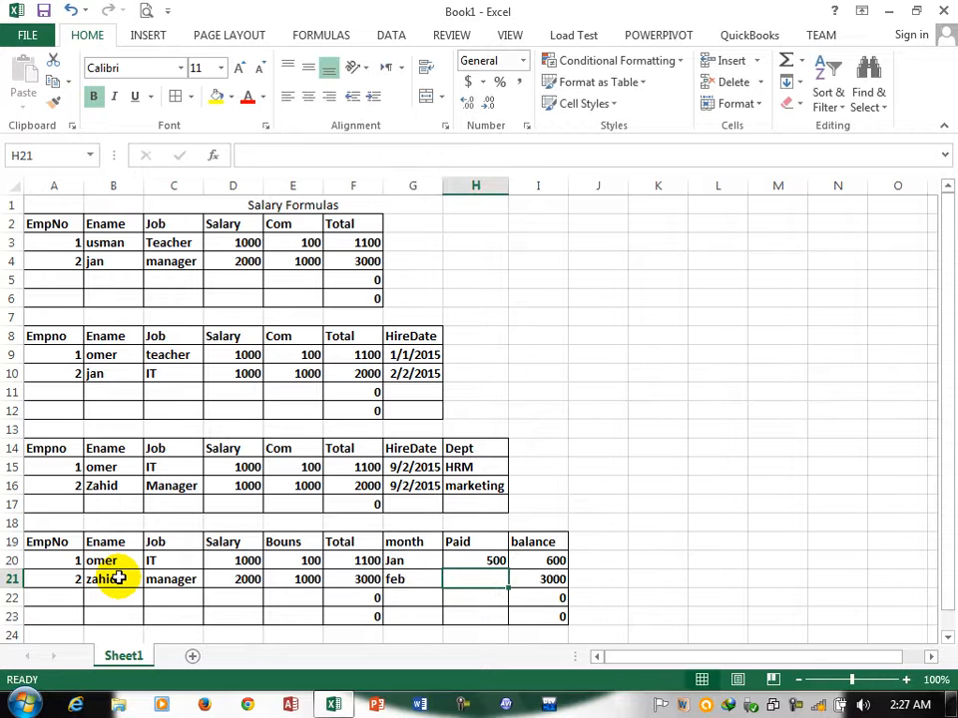
pyautogui.write('2000')
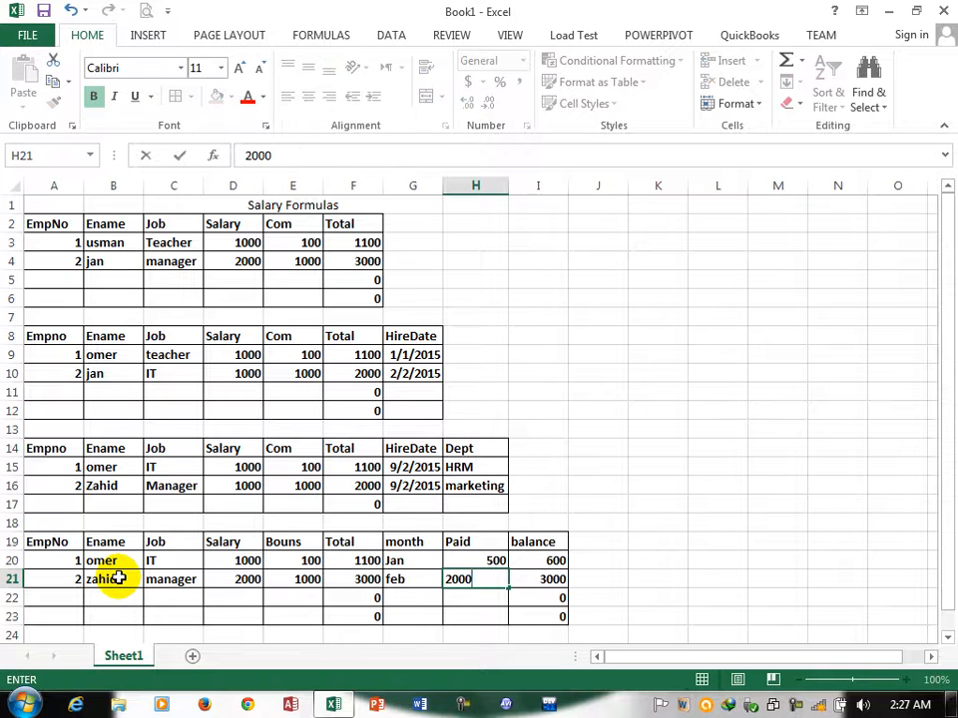
pyautogui.press('Return')
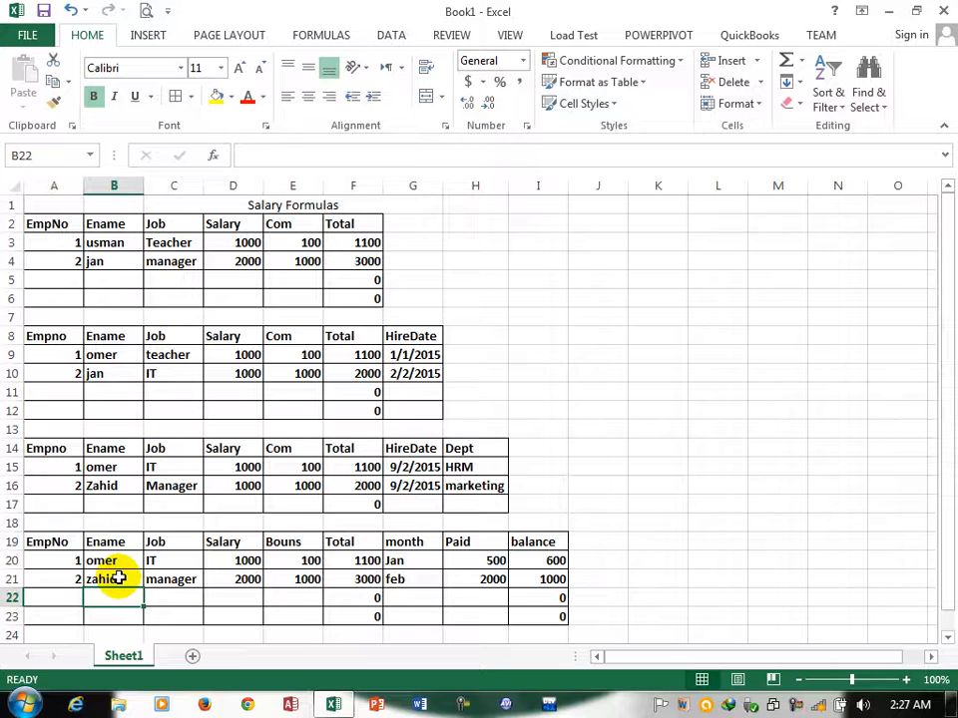
# - Start a fifth table in row 25 with the headers EmpNo, Ename and Job in A25:C25
pyautogui.press('Down')
pyautogui.press('Down')
pyautogui.press('Down')
pyautogui.press('Down')
pyautogui.press('Down')
pyautogui.press('Down')
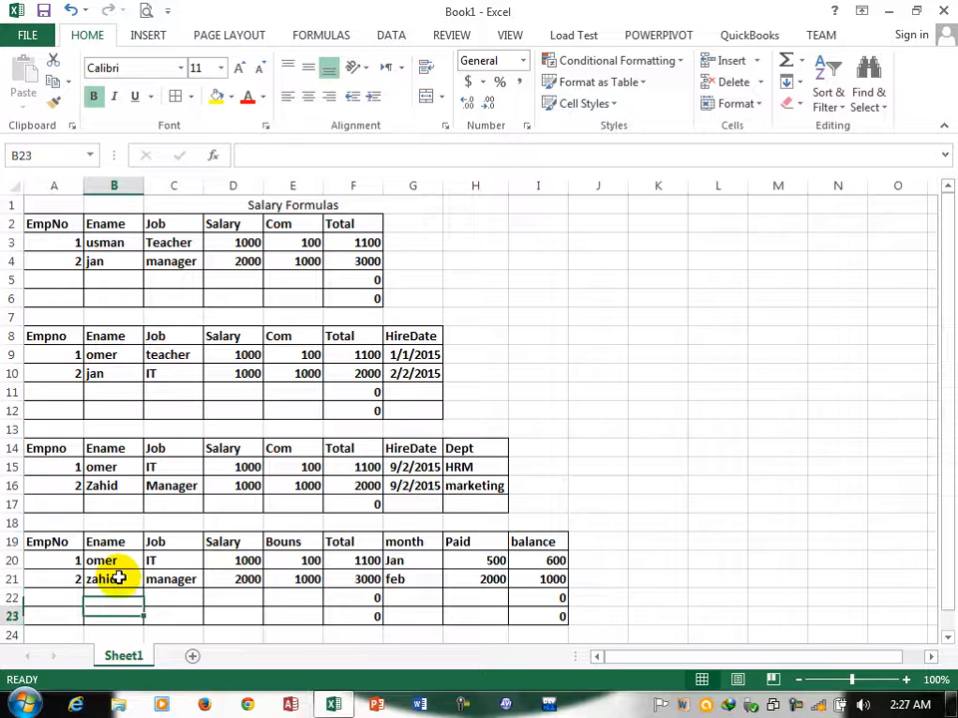
pyautogui.press('Up')
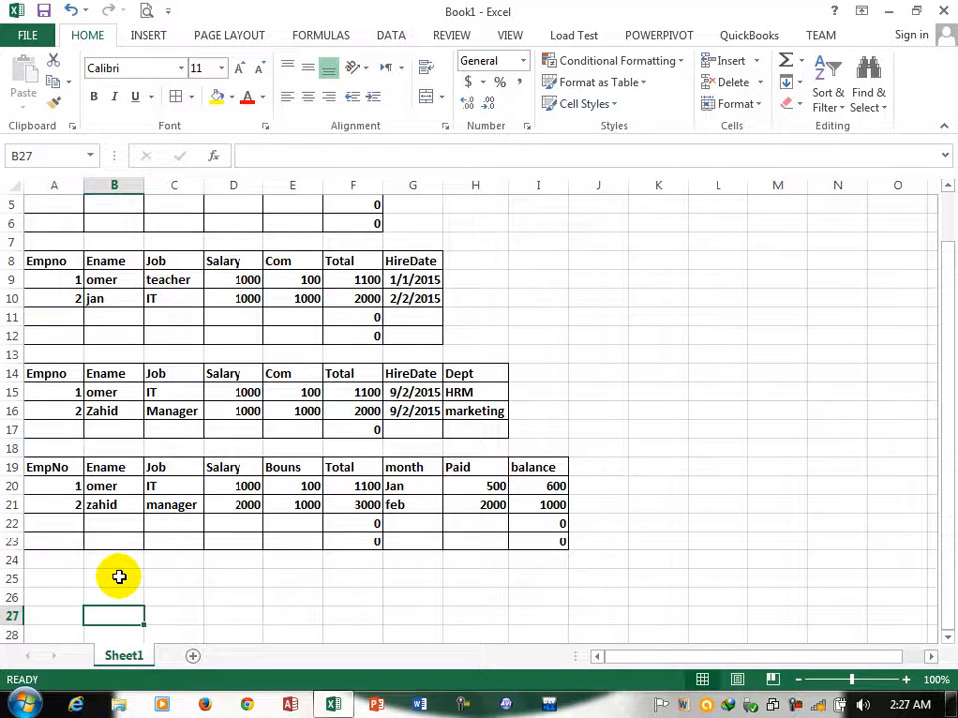
pyautogui.click(51, 582)
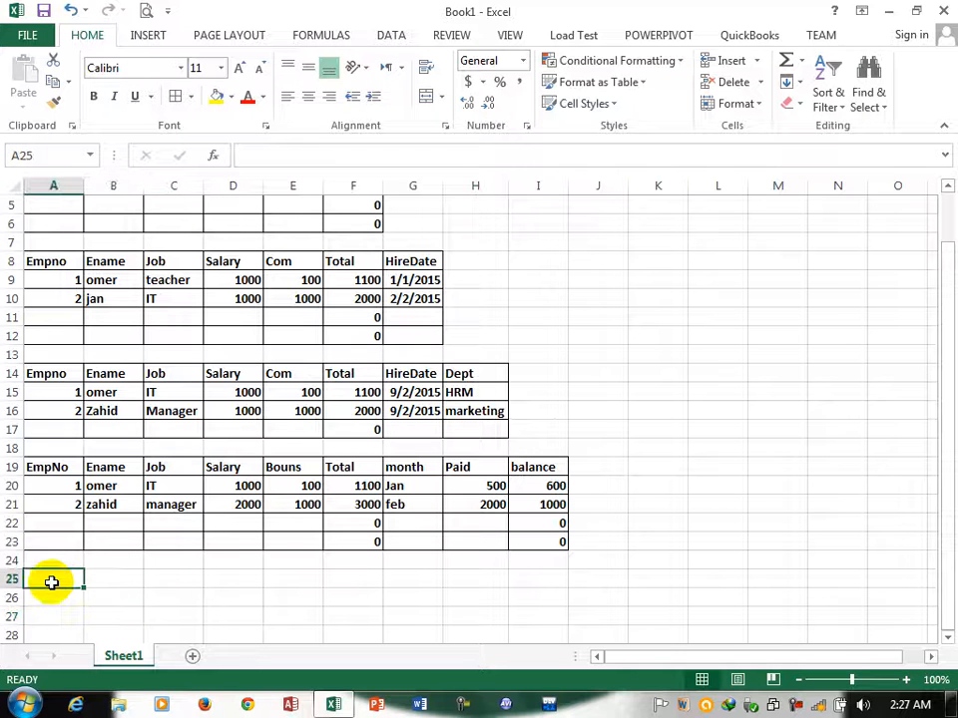
pyautogui.write('EmpNo')
pyautogui.press('Tab')
pyautogui.write('Enma')
pyautogui.press('Tab')
pyautogui.hotkey('shift', 'Tab')
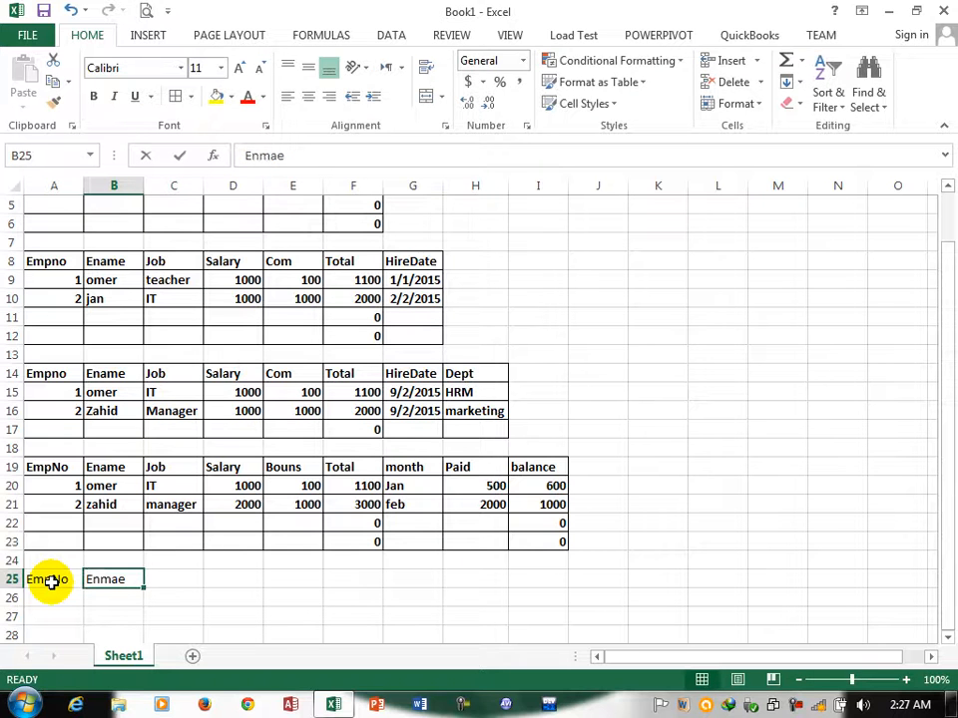
pyautogui.press('BackSpace')
pyautogui.press('Tab')
pyautogui.hotkey('shift', 'Tab')
pyautogui.press('BackSpace')
pyautogui.write('En')
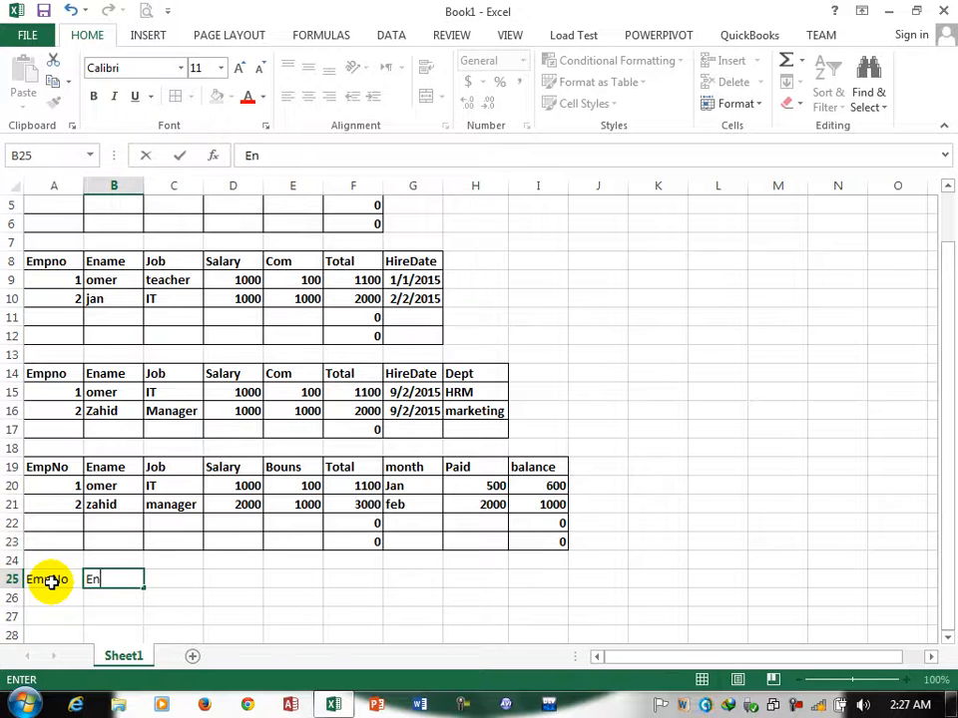
pyautogui.press('Tab')
pyautogui.write('Job')
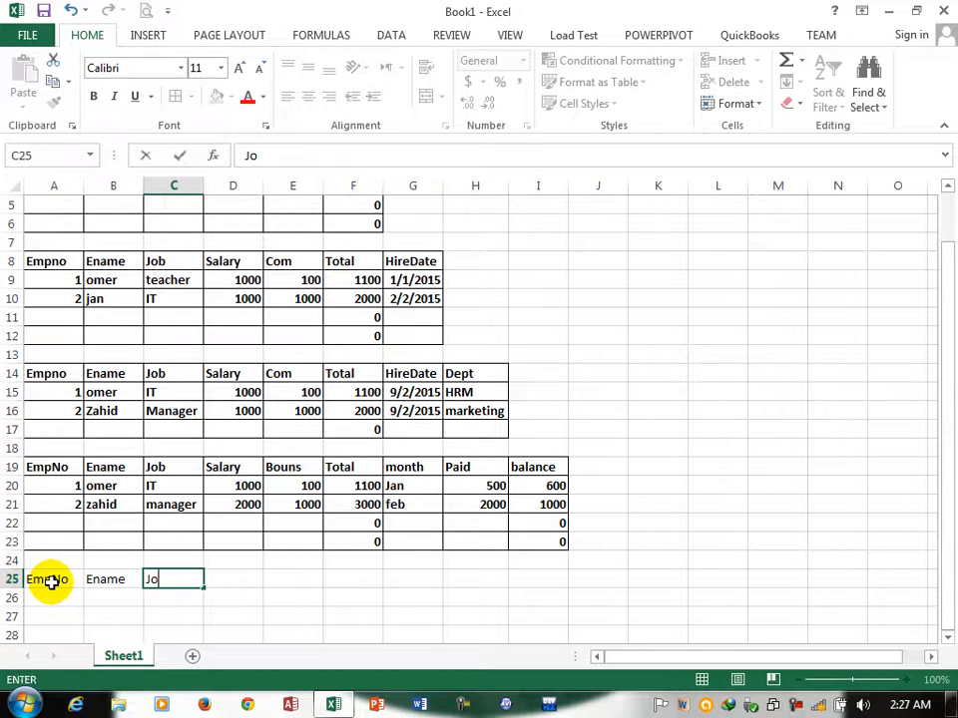
# - Enter the headers Salary, Com and total in cells D25:F25
pyautogui.press('Tab')
pyautogui.write('Salary')
pyautogui.press('Tab')
pyautogui.write('Com')
pyautogui.press('Tab')
pyautogui.press('Tab')
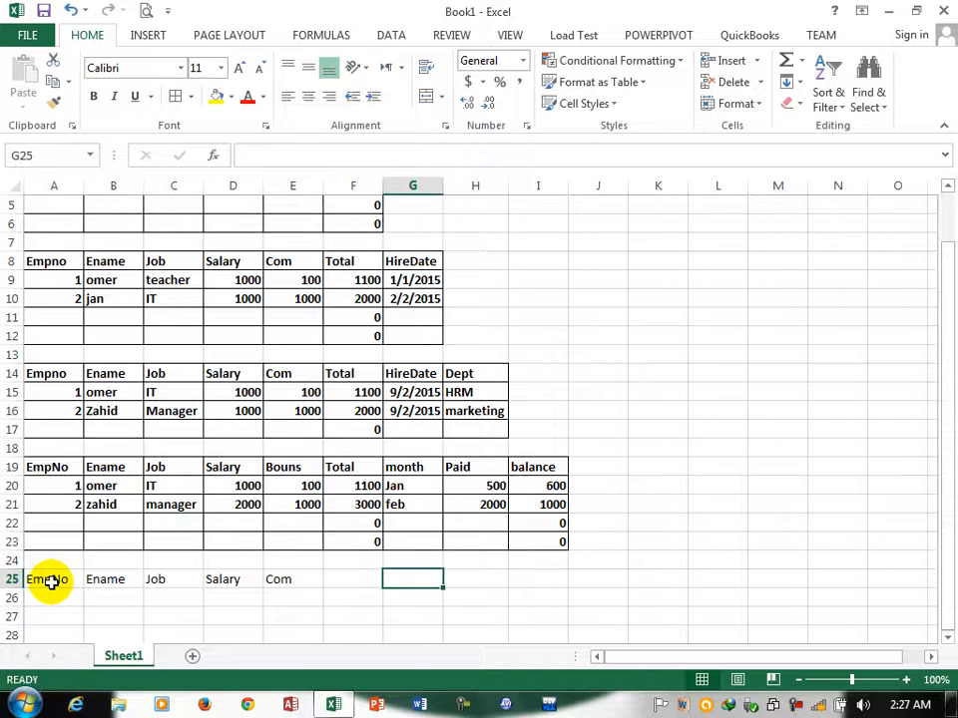
pyautogui.press('Left')
pyautogui.write('to')
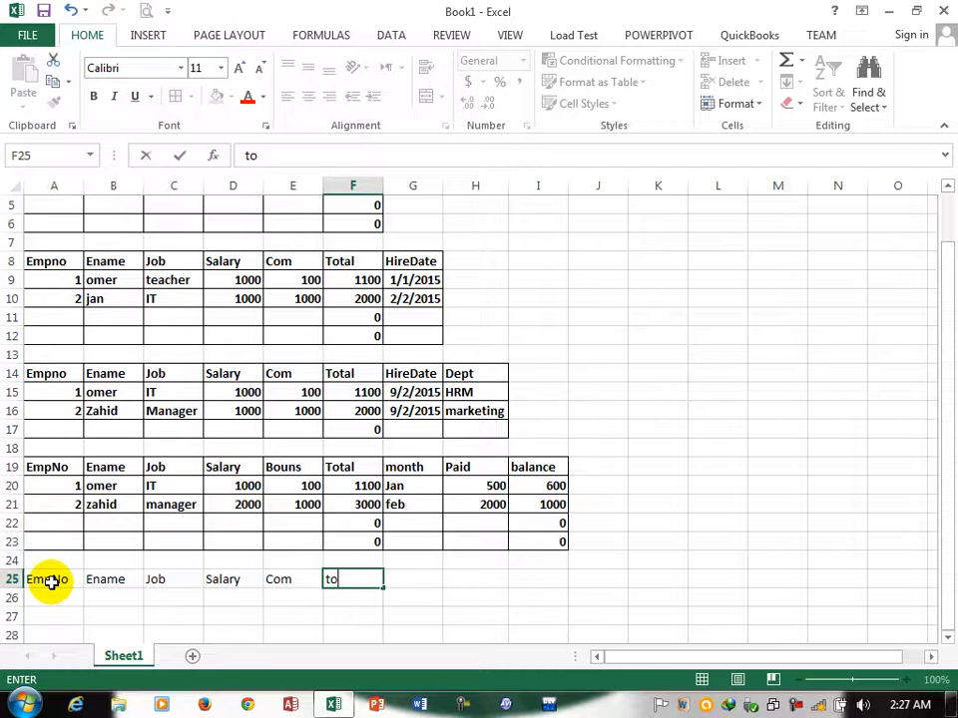
pyautogui.write('atl')
pyautogui.press('Tab')
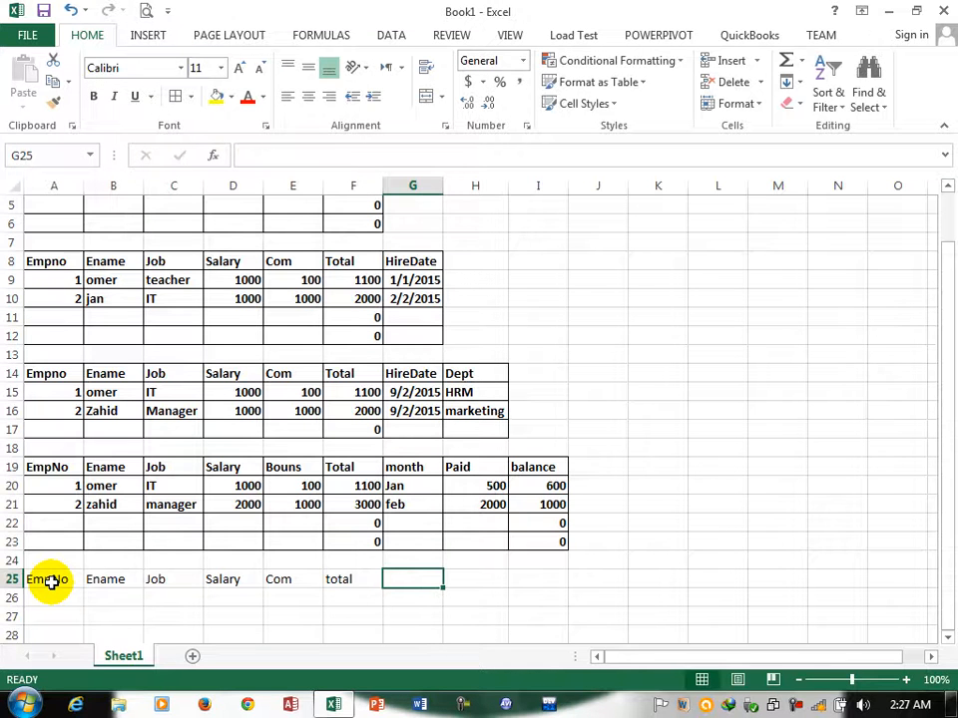
# - Enter the headers Month and Paid in cells G25 and H25 of the fifth table
pyautogui.write('Months')
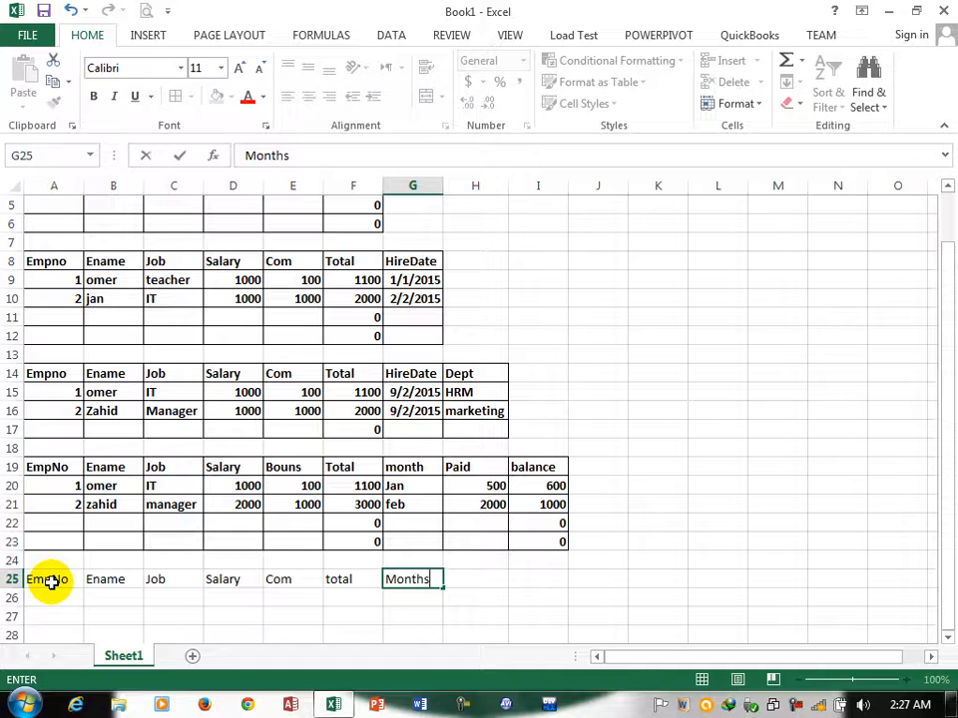
pyautogui.press('Tab')
pyautogui.press('Left')
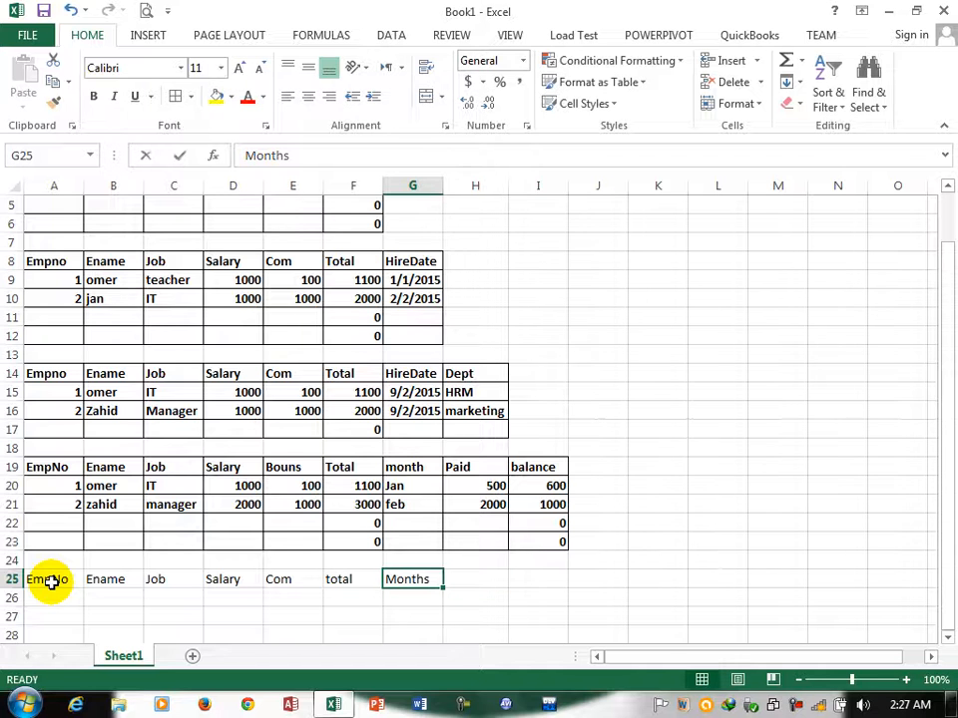
pyautogui.press('F2')
pyautogui.press('BackSpace')
pyautogui.press('Tab')
pyautogui.write('Pa')
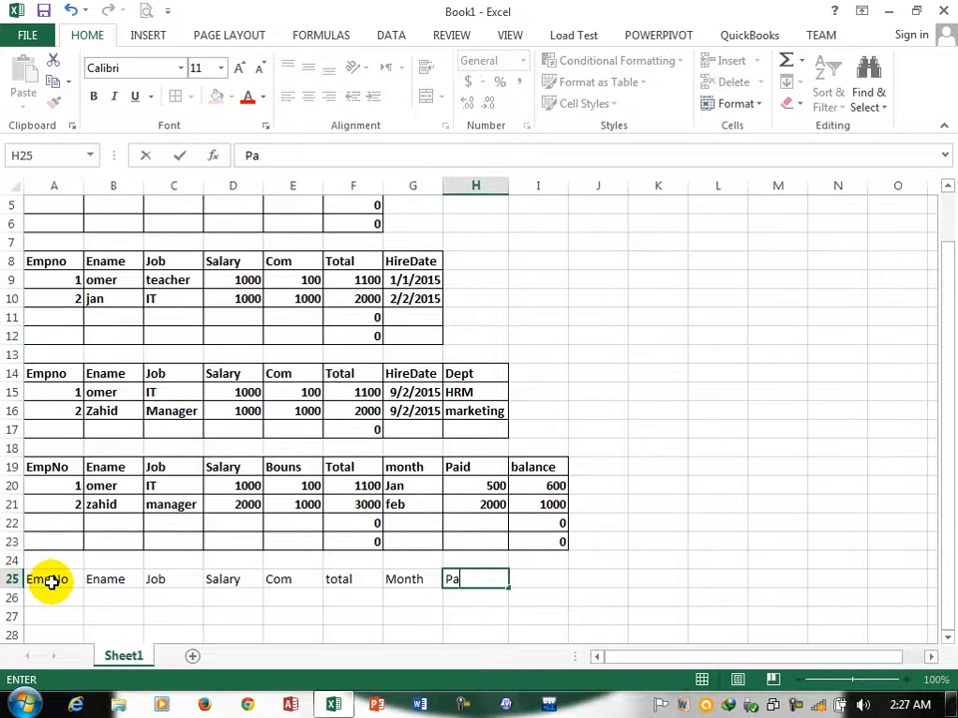
pyautogui.press('Tab')
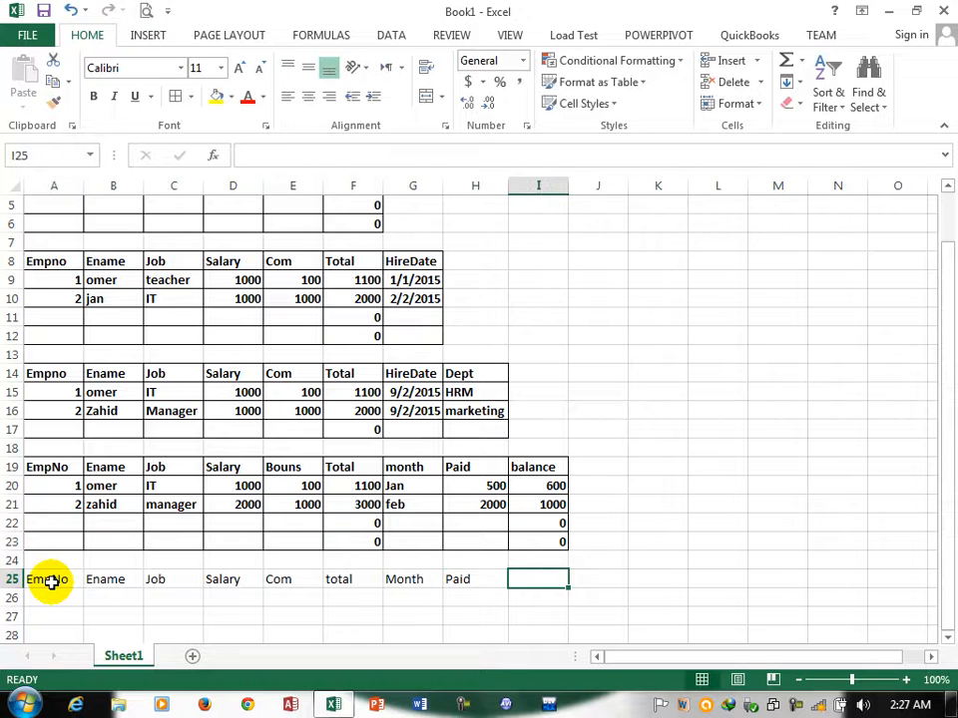
# - Enter the headers Balance and BankName in cells I25 and J25
pyautogui.write('Balance')
pyautogui.press('Tab')
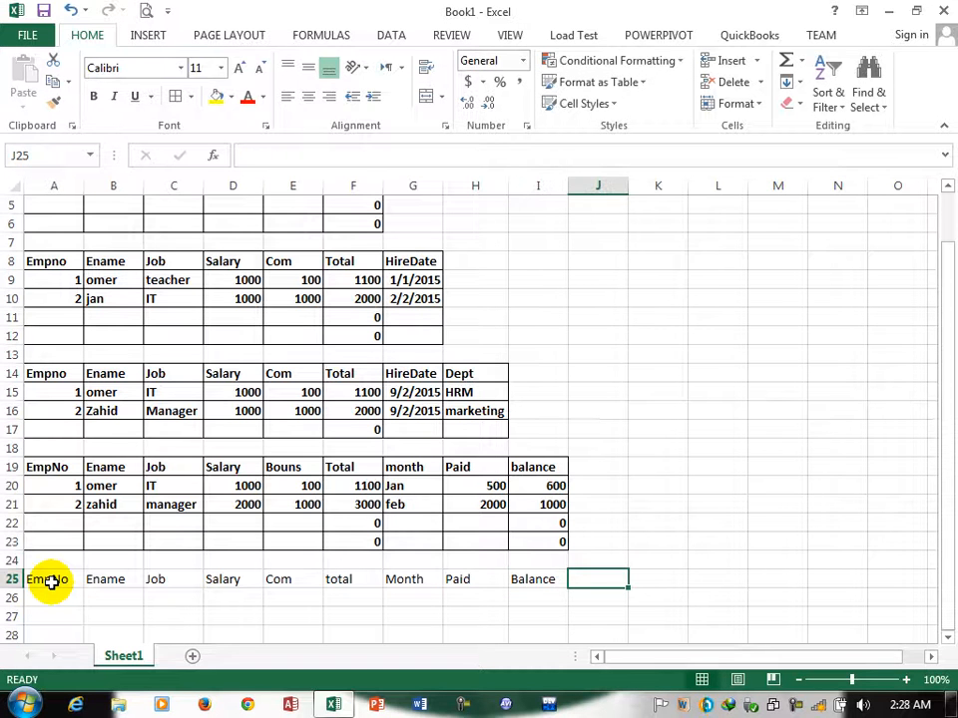
pyautogui.write('A')
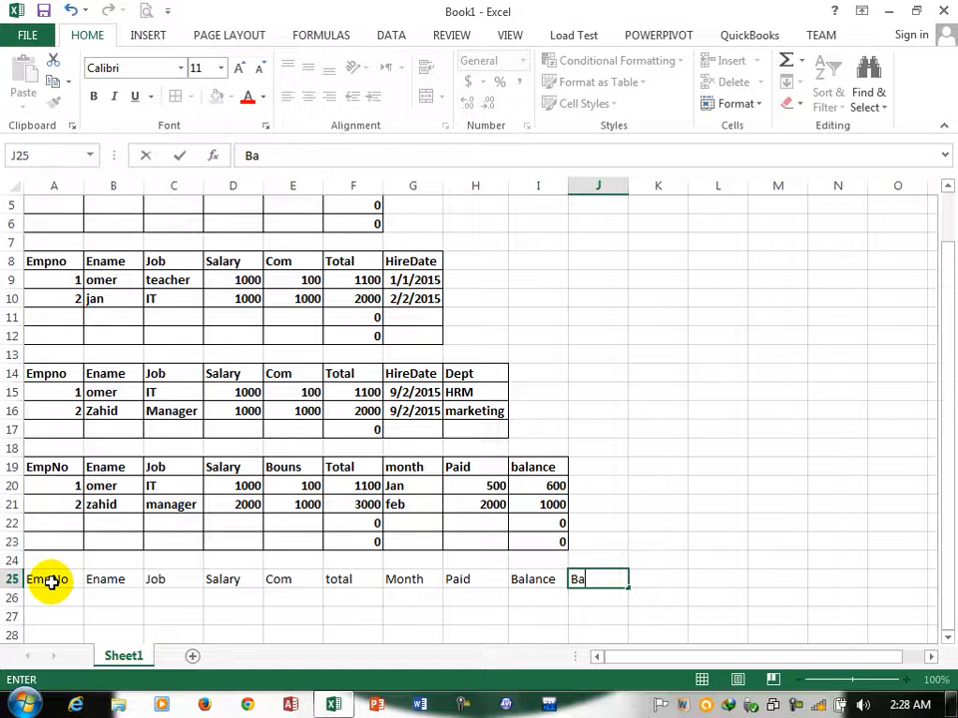
pyautogui.write('ankName')
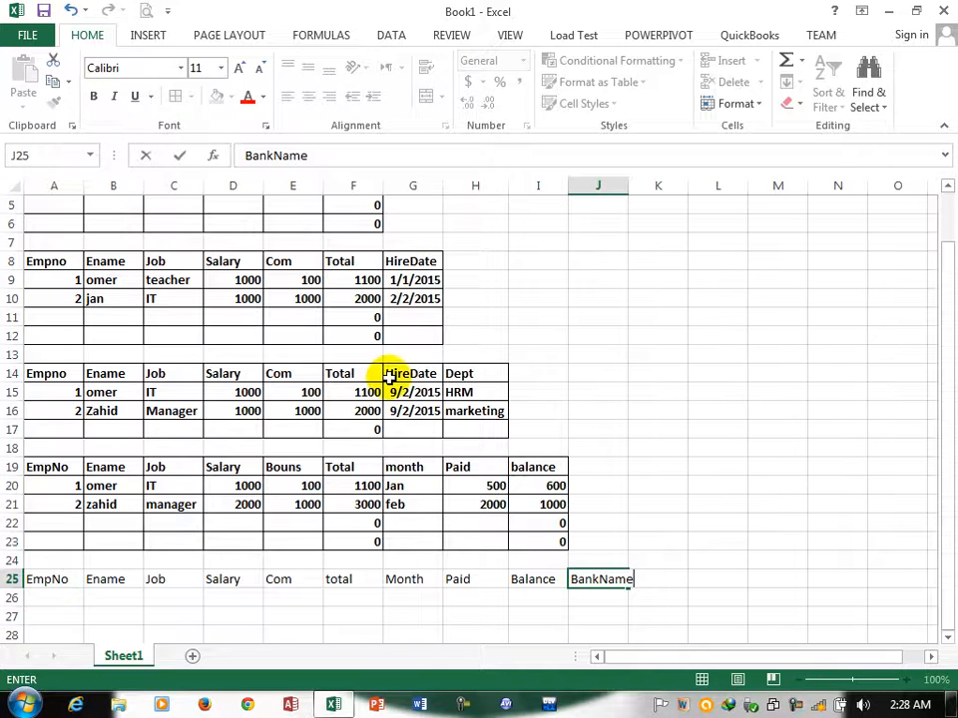
pyautogui.click(101, 627)
# - Format A25:J30 in bold with all borders and fit column J to the width of its contents
pyautogui.moveTo(47, 586); pyautogui.dragTo(603, 505)
pyautogui.click(91, 96)
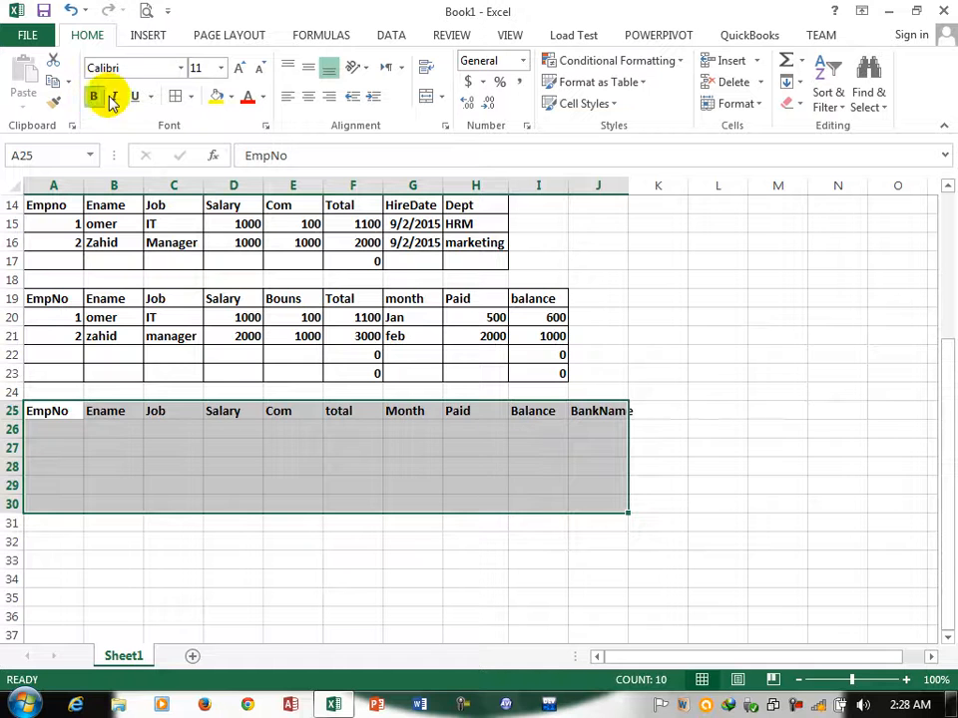
pyautogui.click(176, 97)
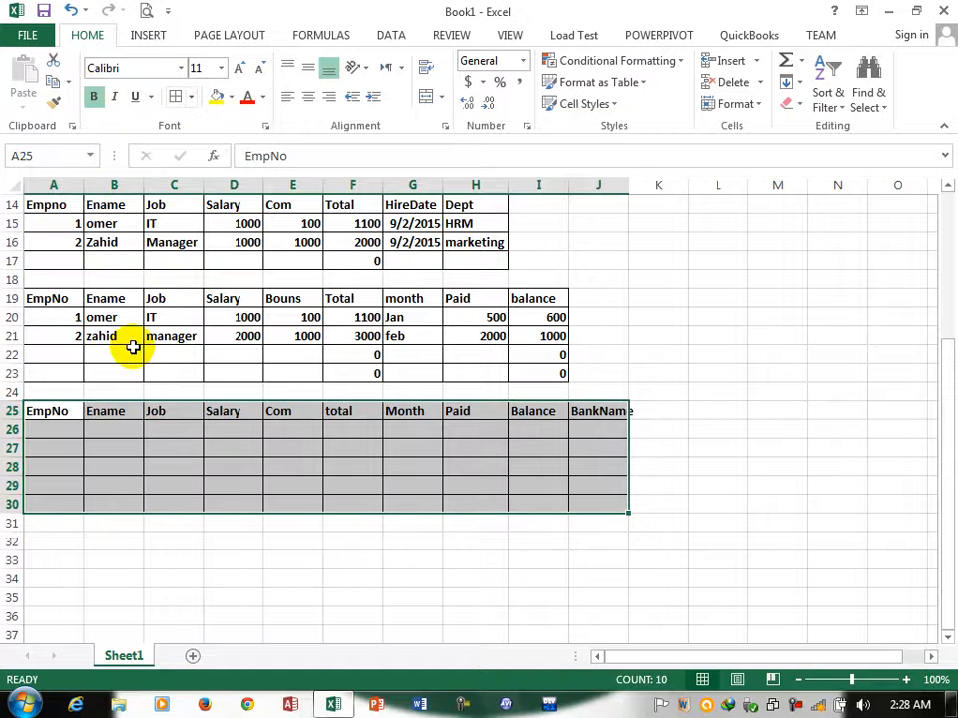
pyautogui.doubleClick(629, 186)
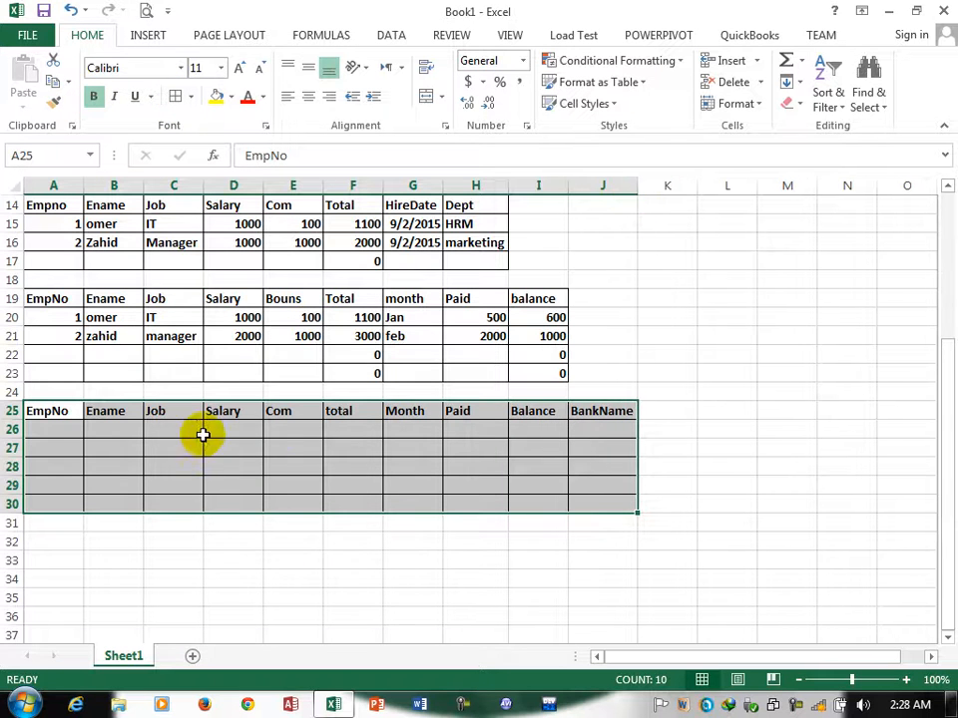
# - Fill in row 26 with employee number 1, the employee's name, job It, salary 1000 and commission 1000
pyautogui.click(33, 435)
pyautogui.write('1')
pyautogui.click(112, 433)
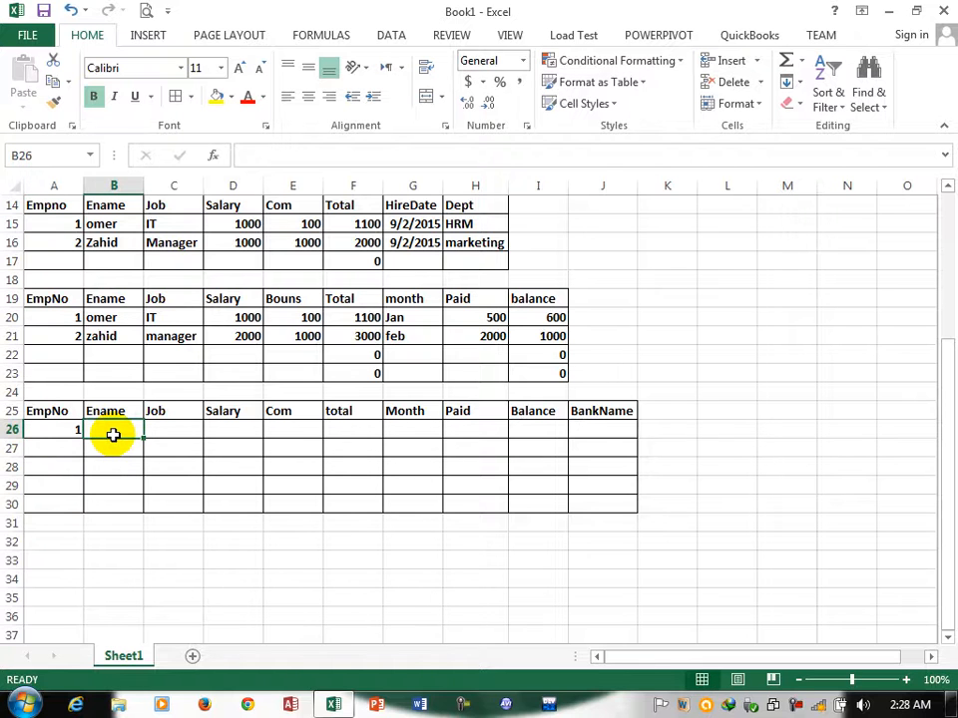
pyautogui.write('umsan')
pyautogui.press('Tab')
pyautogui.write('It')
pyautogui.press('Tab')
pyautogui.write('1000')
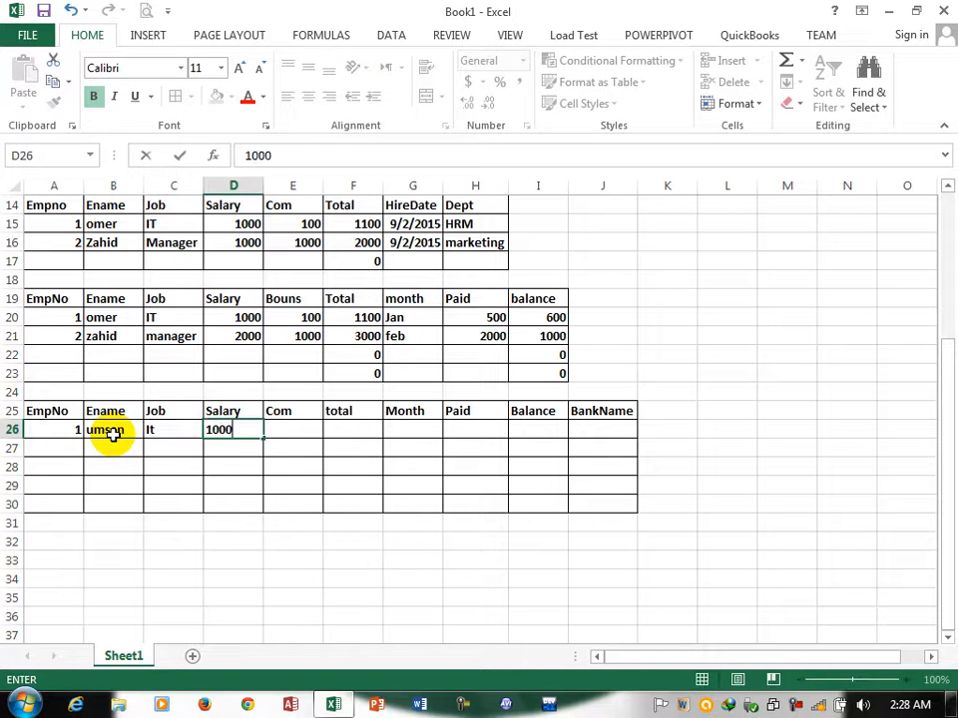
pyautogui.press('Tab')
pyautogui.write('1000')
pyautogui.press('Tab')
# - Calculate the total in F26 with the formula =D26+E26 and fill it down to F30
pyautogui.write('=')
pyautogui.press('Left')
pyautogui.press('Left')
pyautogui.write('+')
pyautogui.press('Left')
pyautogui.press('Return')
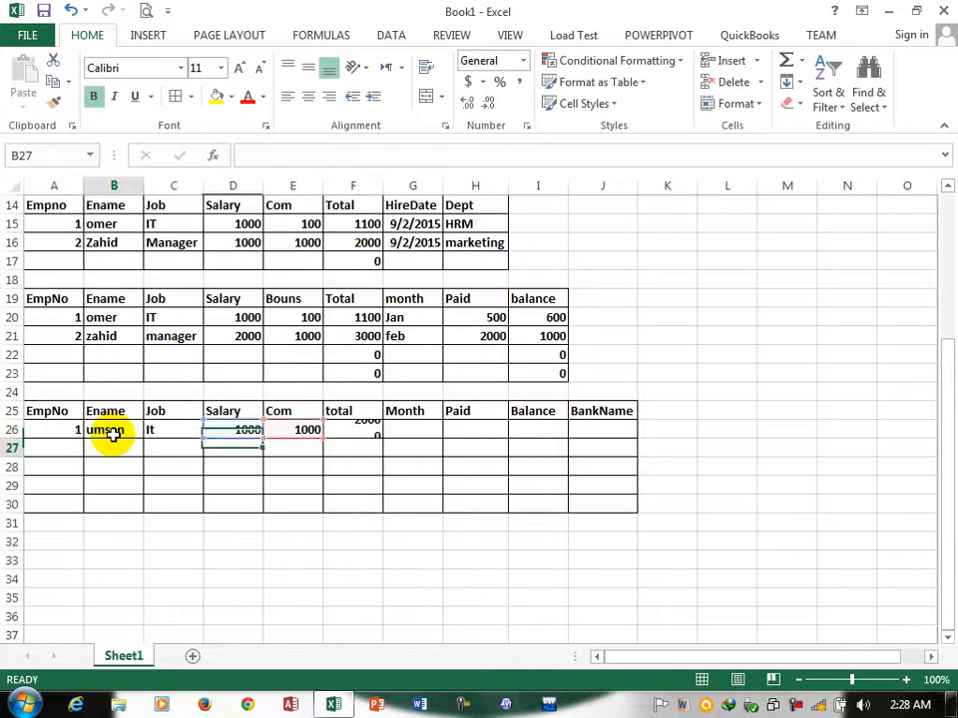
pyautogui.click(366, 431)
pyautogui.moveTo(383, 438); pyautogui.dragTo(380, 509)
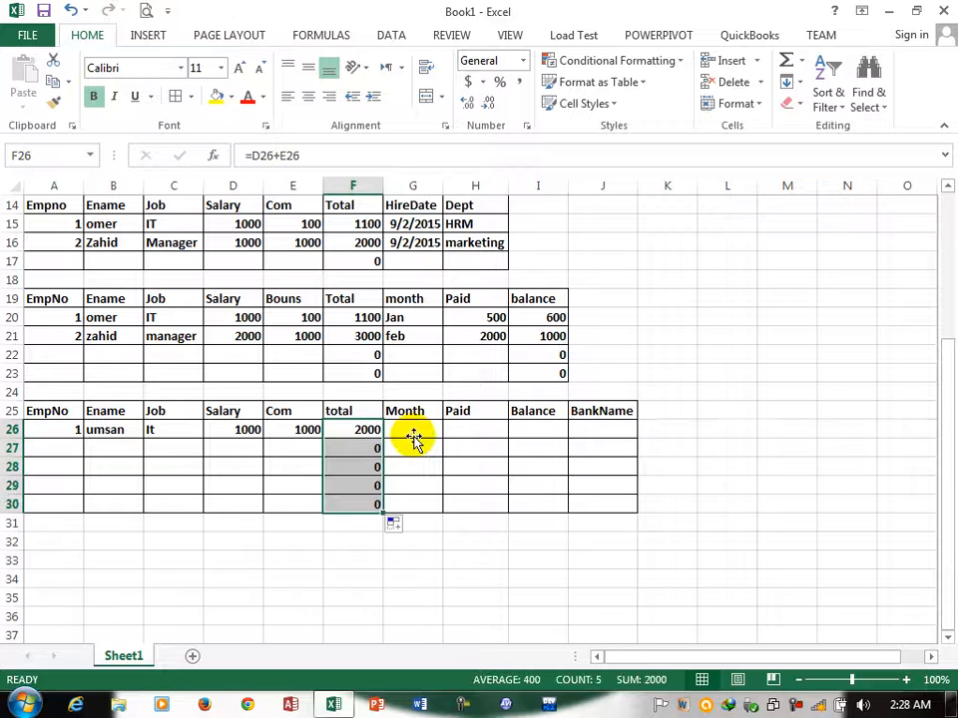
# - Enter the month jan in G26 and the paid amount 1000 in H26
pyautogui.click(413, 436)
pyautogui.write('ja')
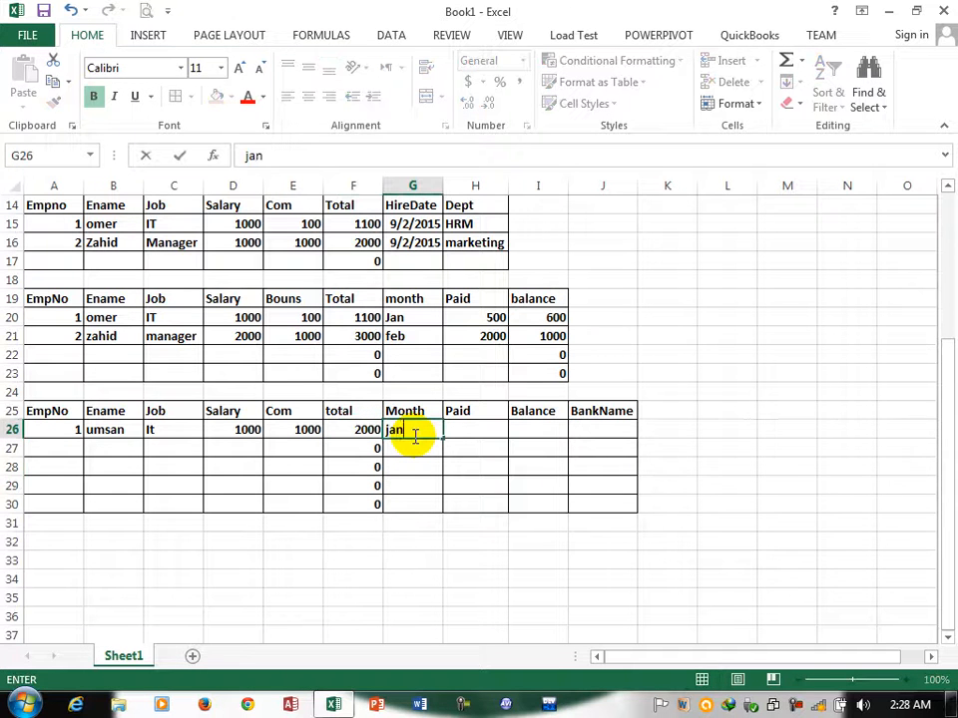
pyautogui.write('n')
pyautogui.press('Tab')
pyautogui.write('1000')
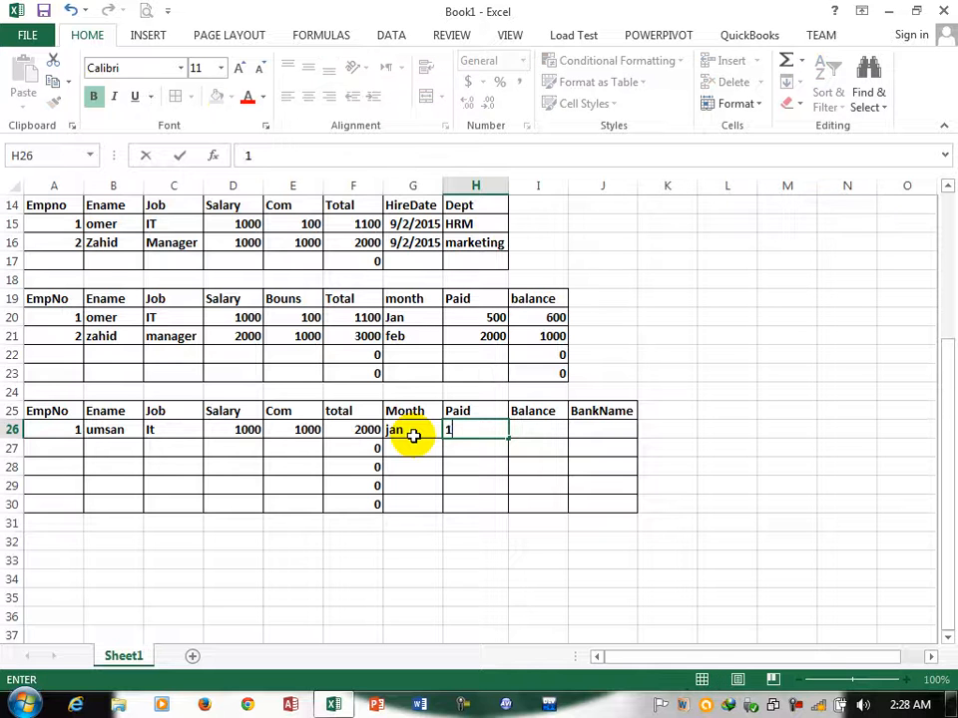
pyautogui.press('Tab')
# - Calculate the balance in I26 with the formula =F26-H26 and fill it down to I30
pyautogui.write('=')
pyautogui.press('Left')
pyautogui.press('Left')
pyautogui.press('Left')
pyautogui.press('Left')
pyautogui.press('Right')
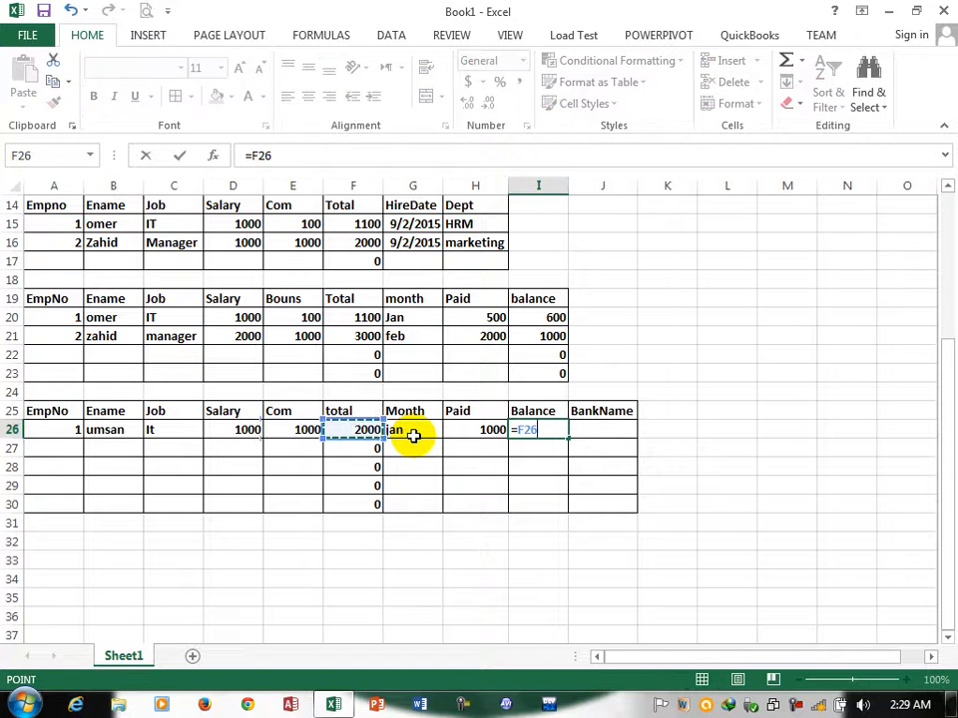
pyautogui.press('Left')
pyautogui.press('Right')
pyautogui.write('-')
pyautogui.click(475, 430)
pyautogui.press('Return')
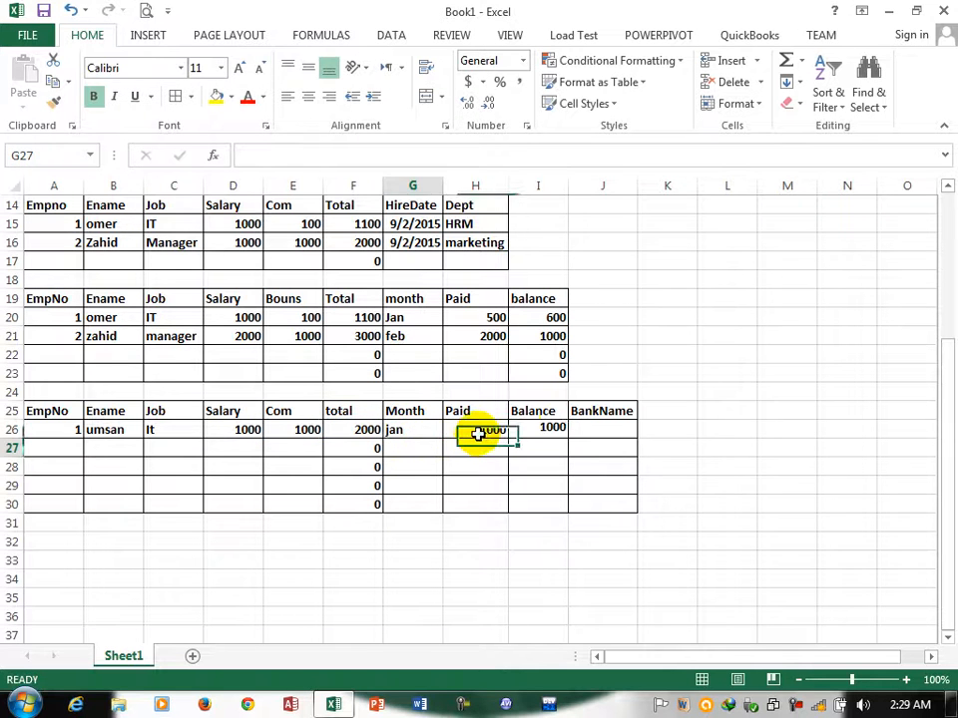
pyautogui.click(552, 428)
pyautogui.moveTo(569, 438); pyautogui.dragTo(573, 519)
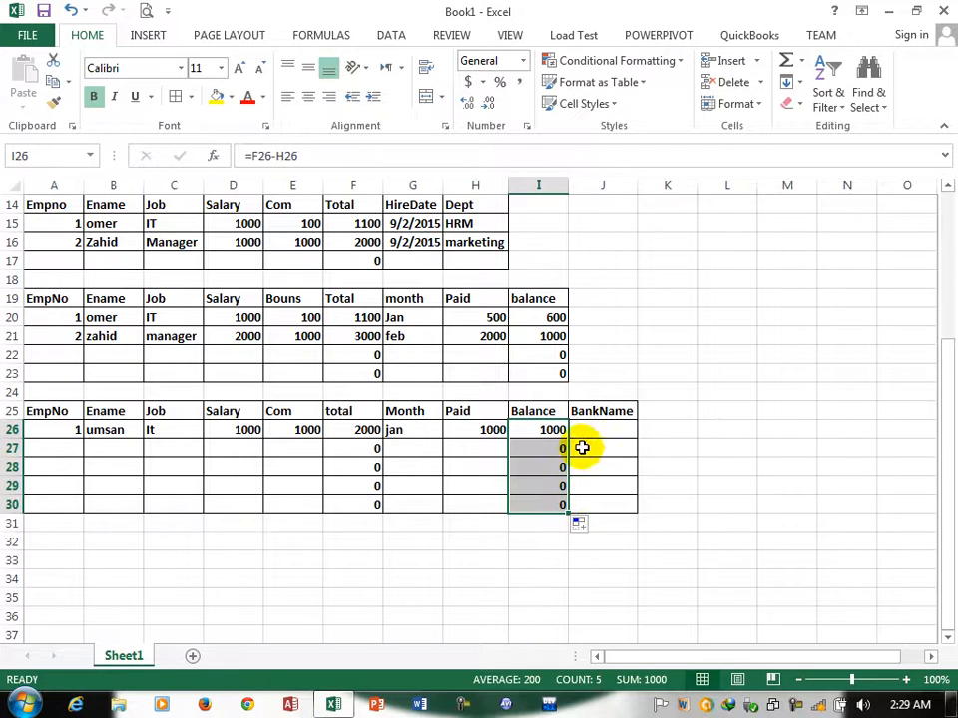
# - Enter Azizi Bank as the bank name in J26
pyautogui.click(596, 428)
pyautogui.write('Azizi Bank')
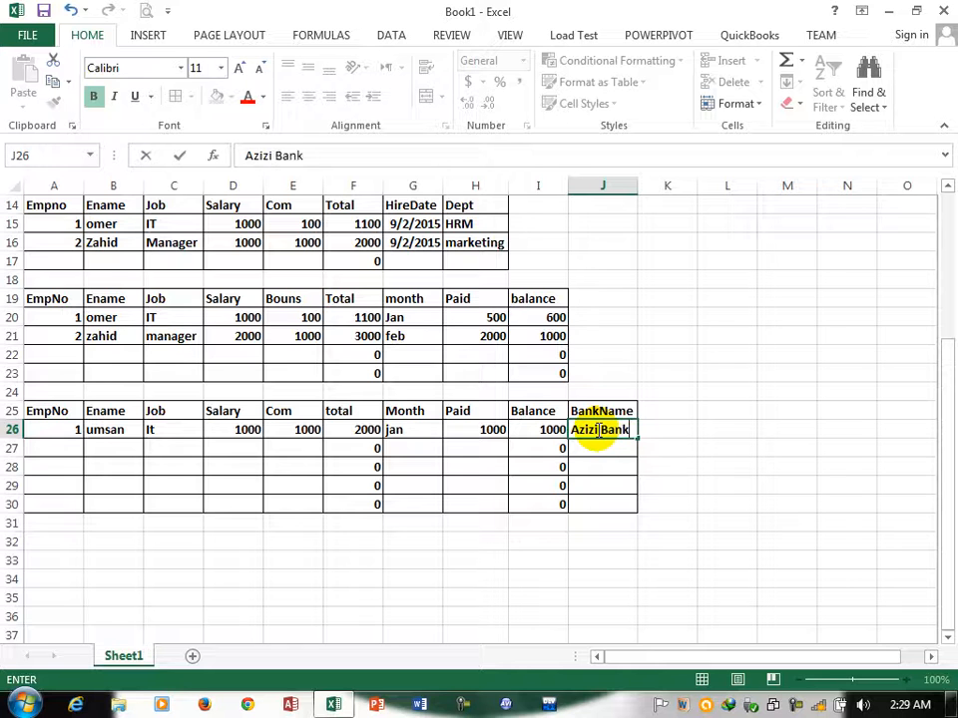
pyautogui.press('Return')
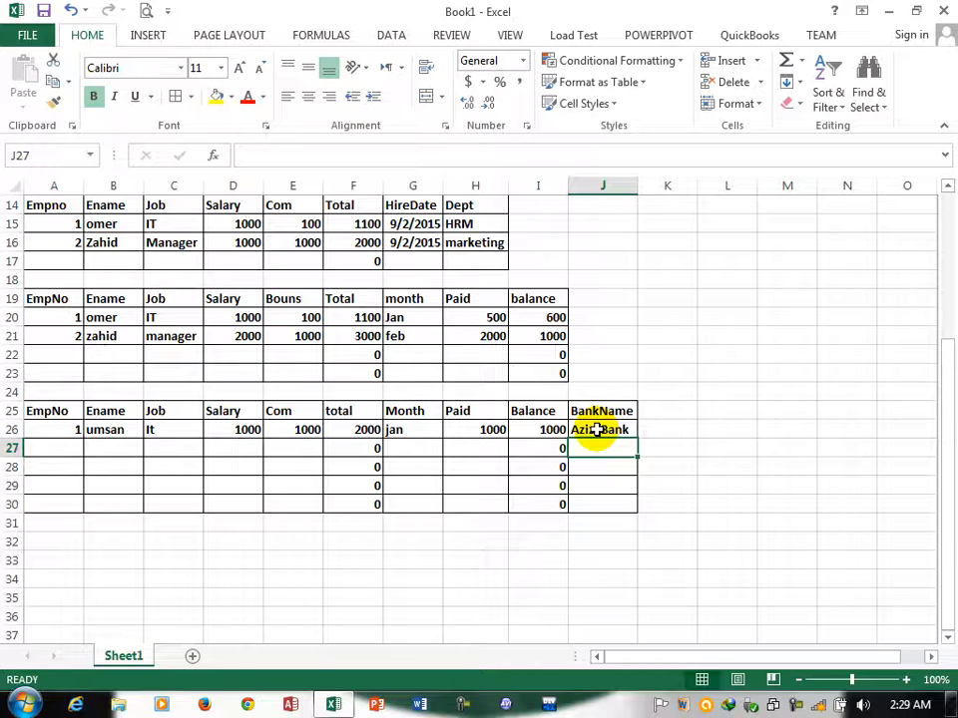
# - Add the header AccountNo in K25, beside the BankName header
pyautogui.click(678, 412)
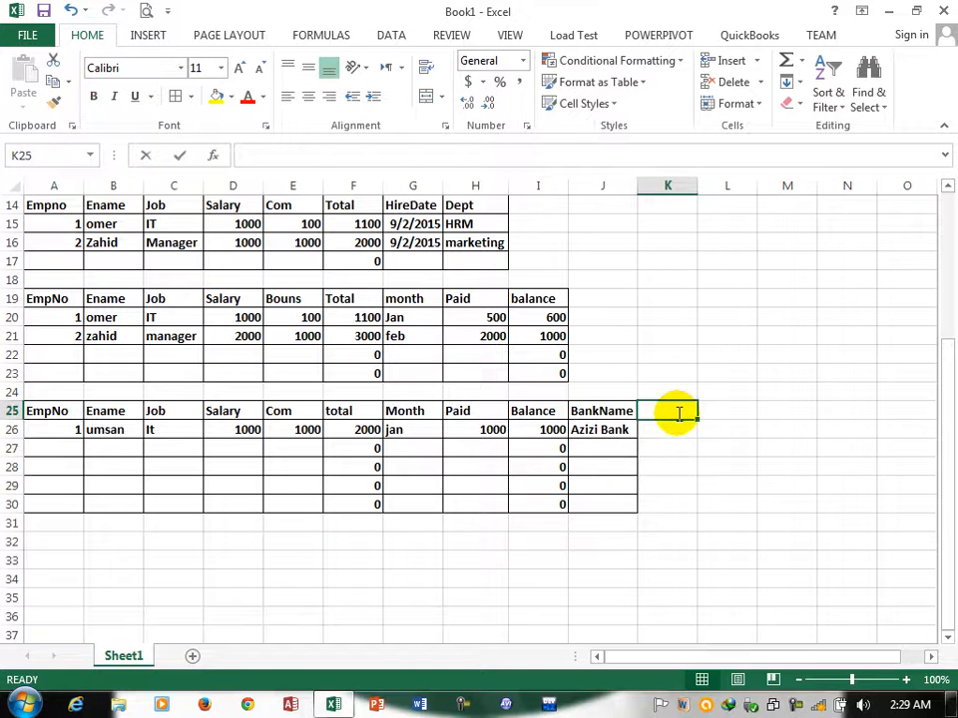
pyautogui.write('Acc')
pyautogui.write('ountNo')
pyautogui.click(754, 434)
# - Apply all borders to K25:K30 and fit column K to the width of its contents
pyautogui.moveTo(663, 406); pyautogui.dragTo(659, 498)
pyautogui.click(177, 100)
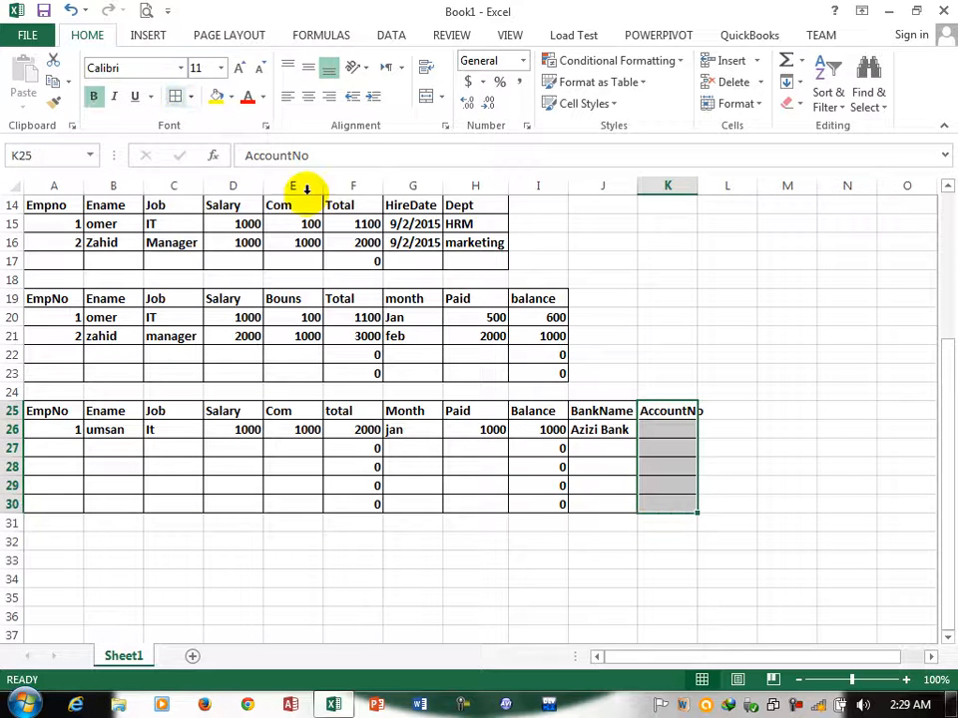
pyautogui.doubleClick(697, 185)
# - Enter the employee's bank account number in K26
pyautogui.click(662, 425)
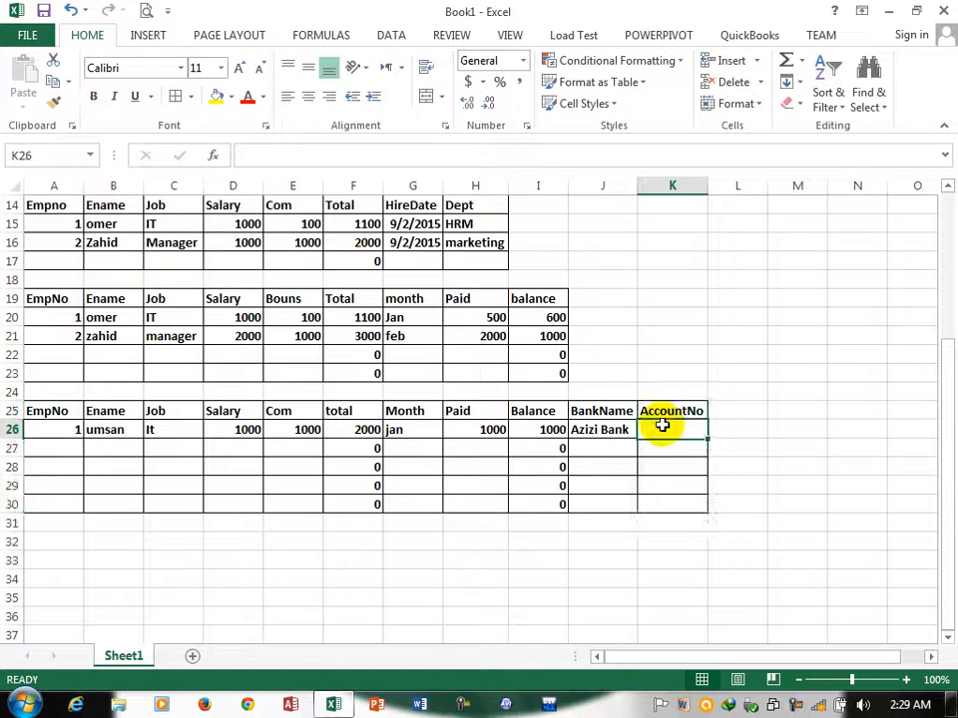
pyautogui.write('12345')
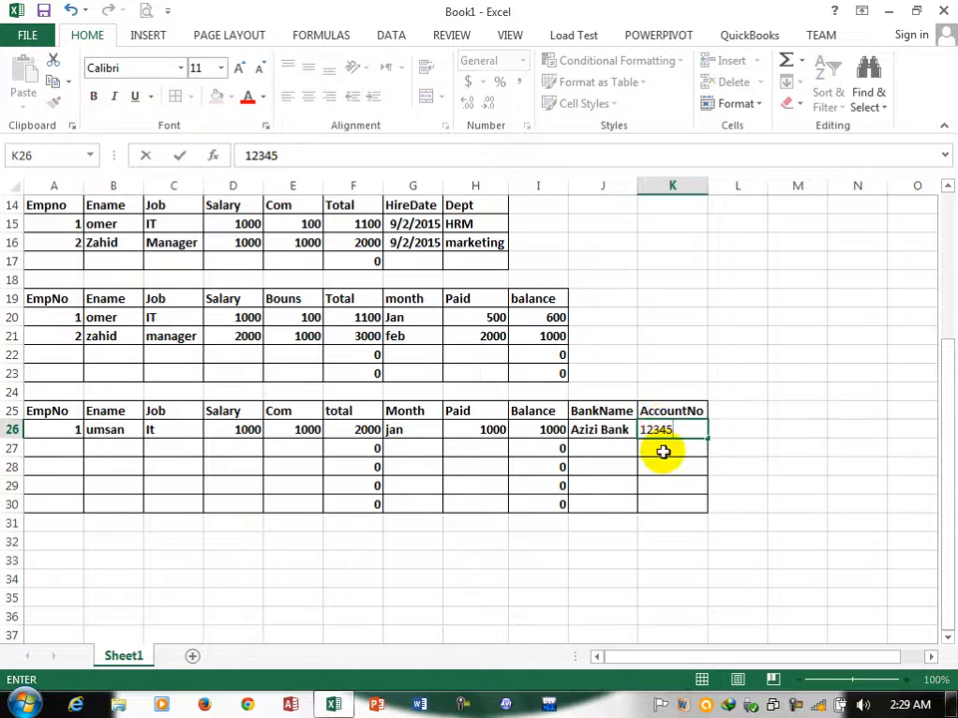
pyautogui.click(663, 448)
# - Start a sixth table in row 33 with the headers EmpNo, Ename, Job and Salary in A33:D33
pyautogui.scroll(-3, 663, 449)
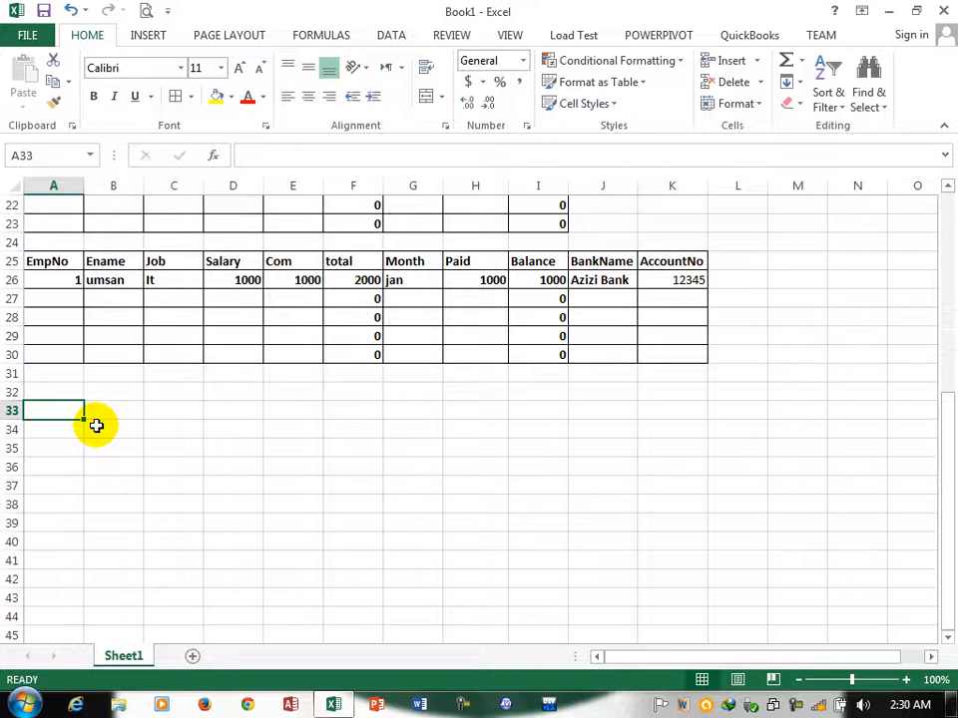
pyautogui.write('EmpNo')
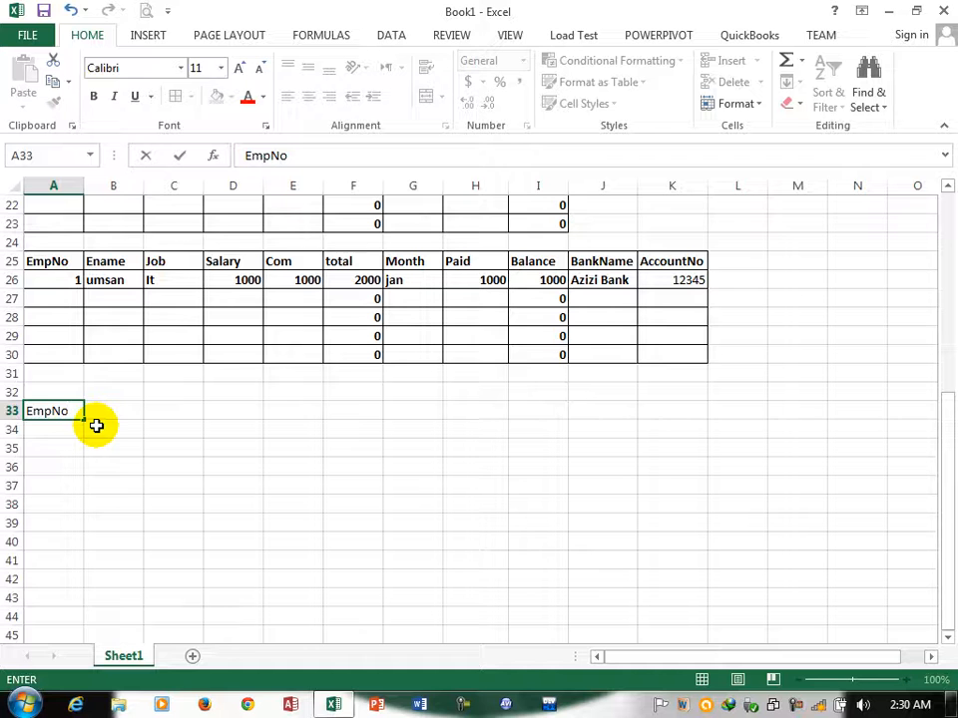
pyautogui.press('Tab')
pyautogui.write('Ename')
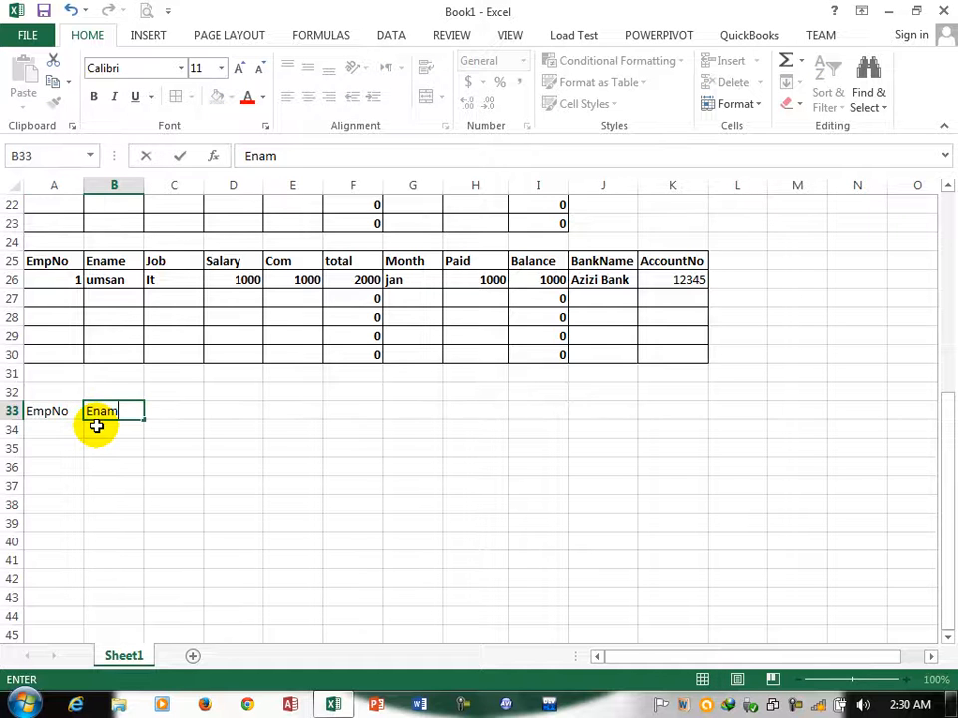
pyautogui.press('Tab')
pyautogui.write('Job')
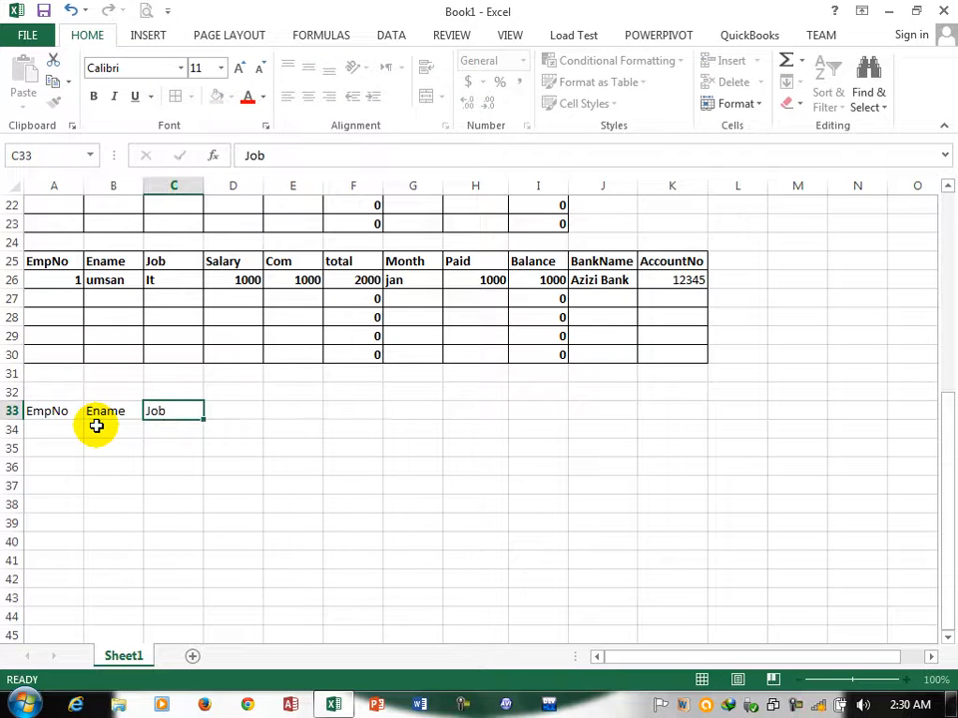
pyautogui.press('Tab')
pyautogui.write('Salary')
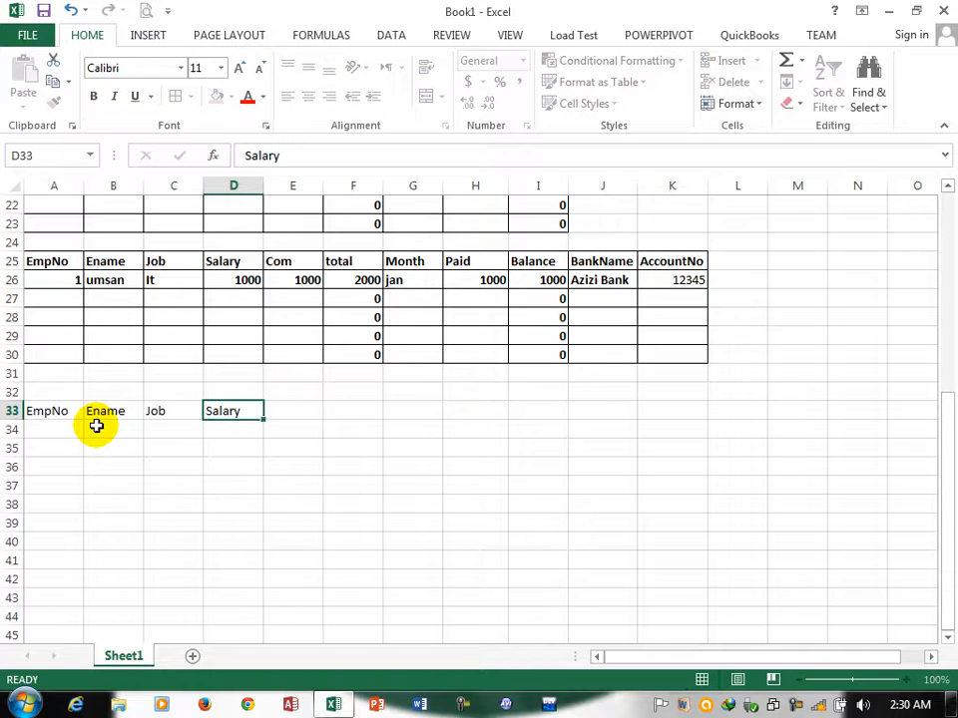
# - Enter the headers Com and total in cells E33 and F33
pyautogui.press('Tab')
pyautogui.write('Co')
pyautogui.press('Tab')
pyautogui.write('tloa')
pyautogui.press('BackSpace')
pyautogui.press('BackSpace')
pyautogui.press('BackSpace')
pyautogui.write('o')
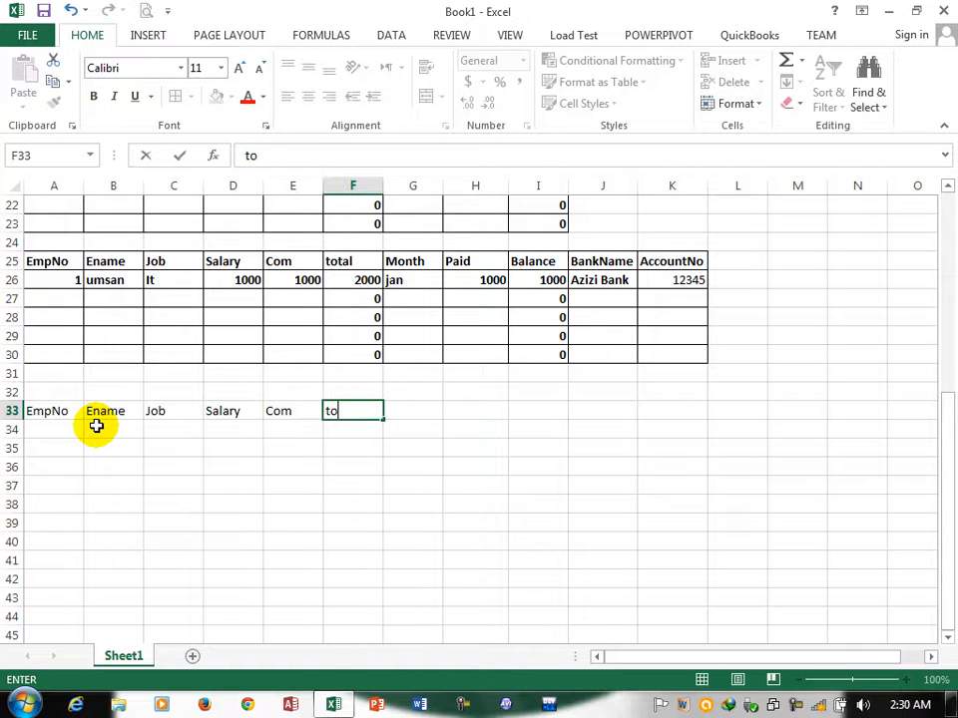
pyautogui.write('tal')
pyautogui.press('Tab')
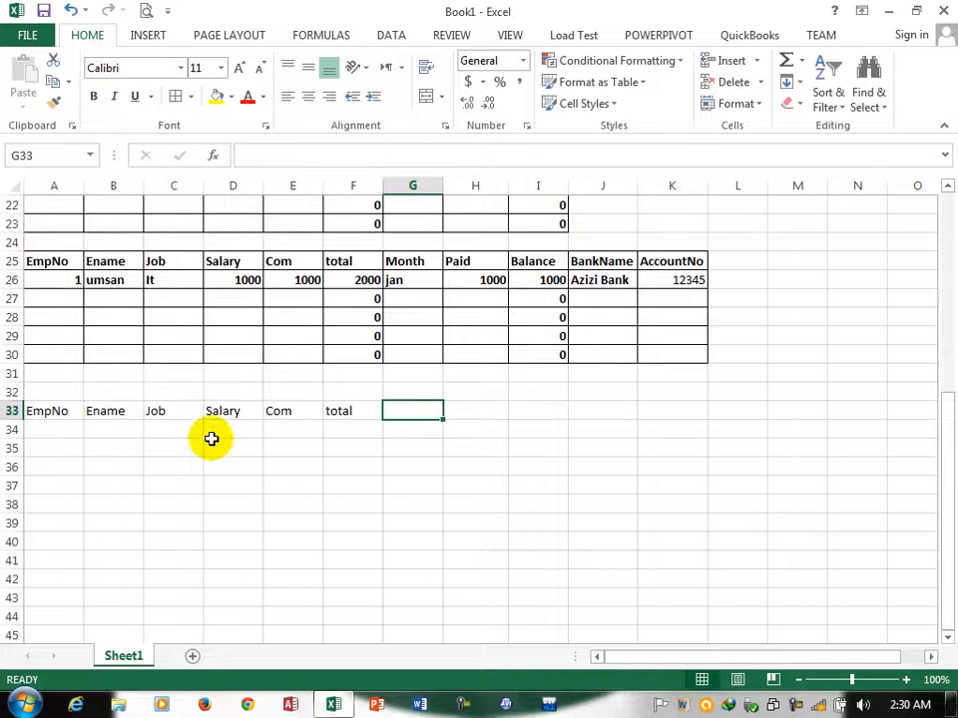
# - Begin a nested IF formula in D34 that returns 1000 when C34:C39 is "IT" and 1500 when it is "Manager"
pyautogui.click(257, 430)
pyautogui.write('=if(')
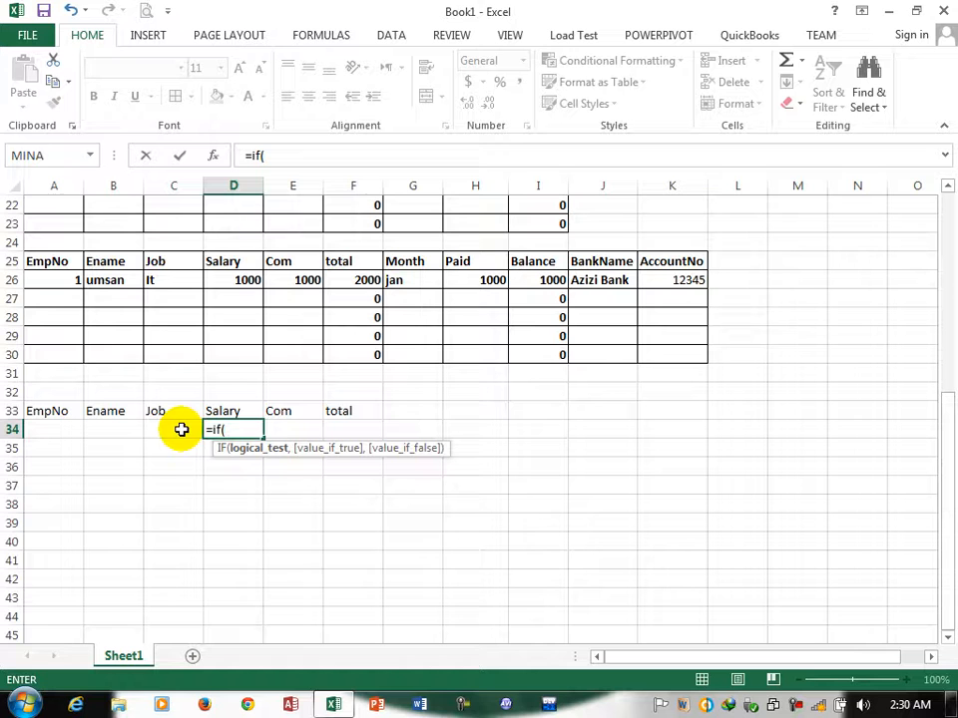
pyautogui.moveTo(180, 429); pyautogui.dragTo(179, 522)
pyautogui.write('="I')
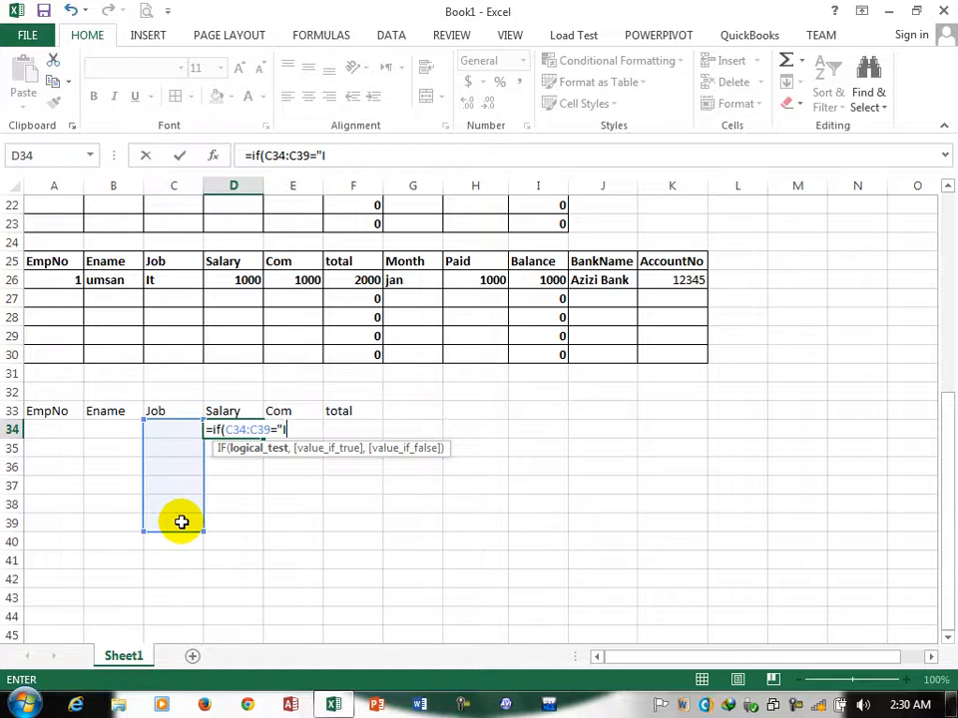
pyautogui.write('T",1000,if(')
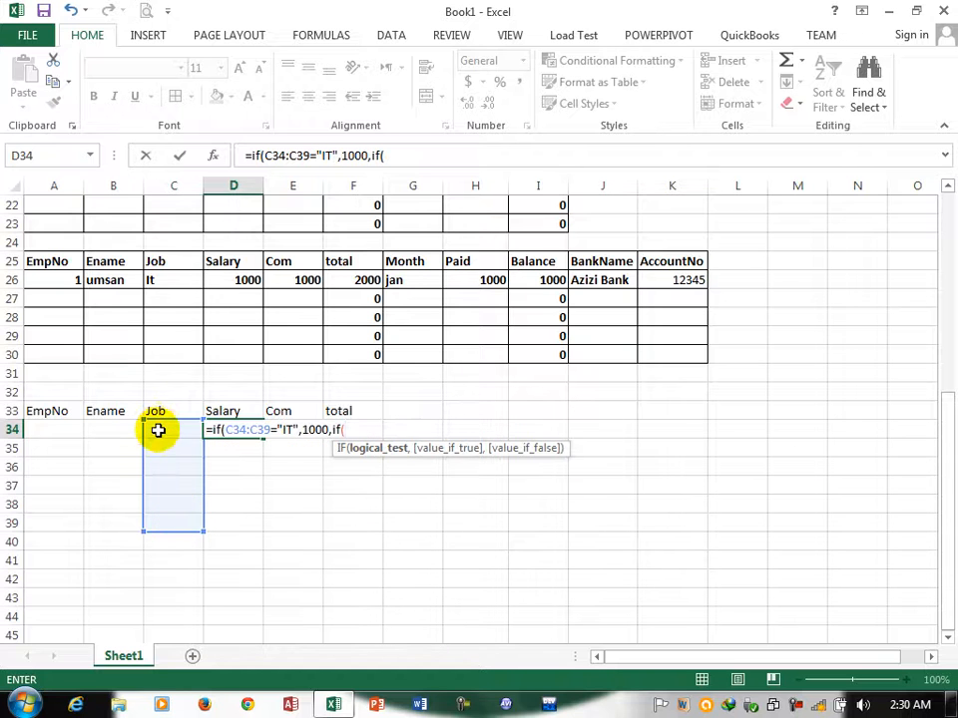
pyautogui.moveTo(158, 430); pyautogui.dragTo(170, 532)
pyautogui.write('="M')
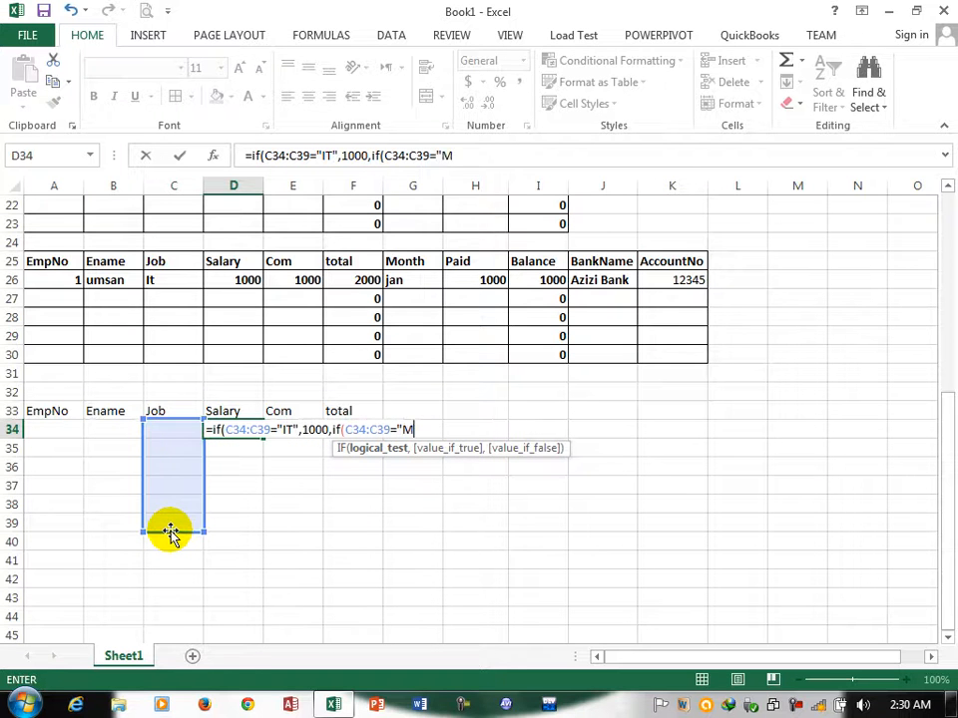
pyautogui.write('anager"')
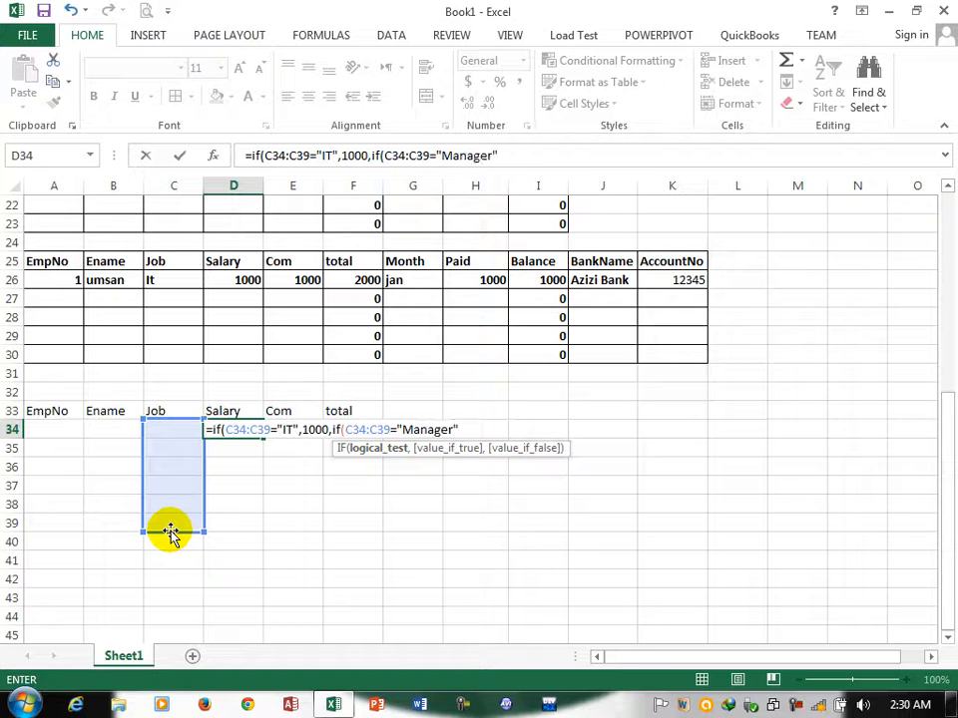
pyautogui.write(',15000')
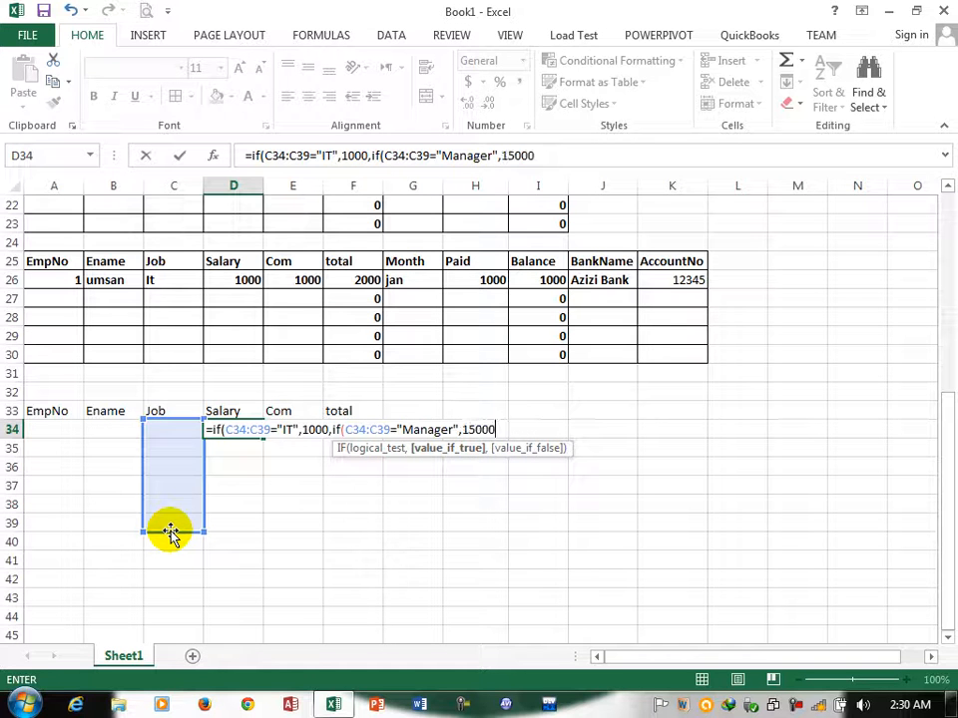
pyautogui.write(',if(')
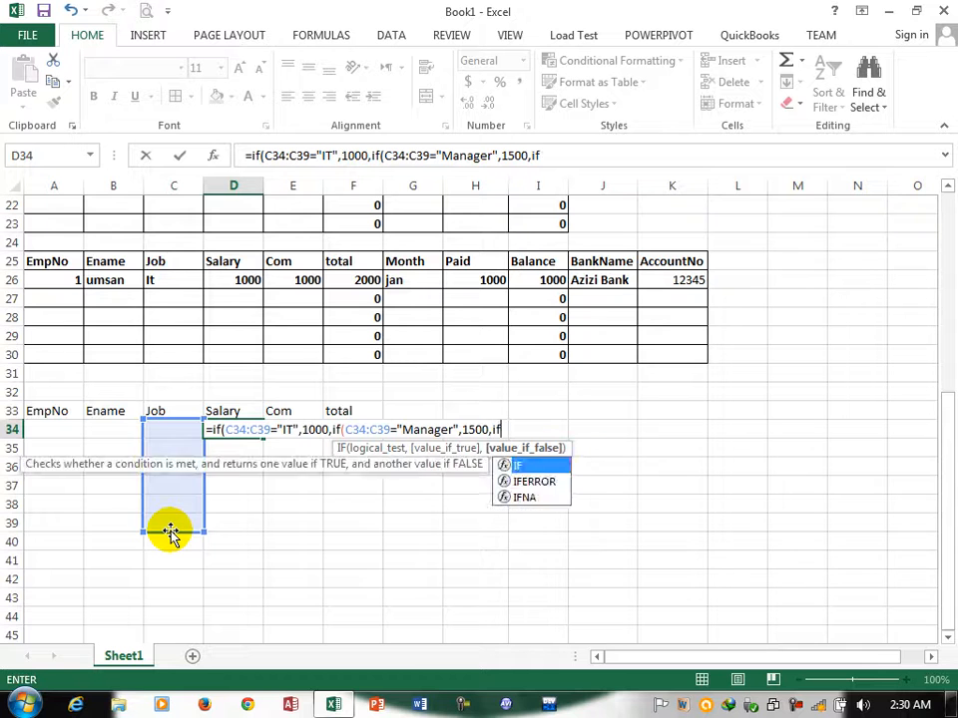
# - Complete D34's nested IF with 2000 when C34:C39 is "Doc", 800 when C34:C40 is "Dirver", and 0 otherwise
pyautogui.moveTo(163, 431); pyautogui.dragTo(166, 532)
pyautogui.write('=')
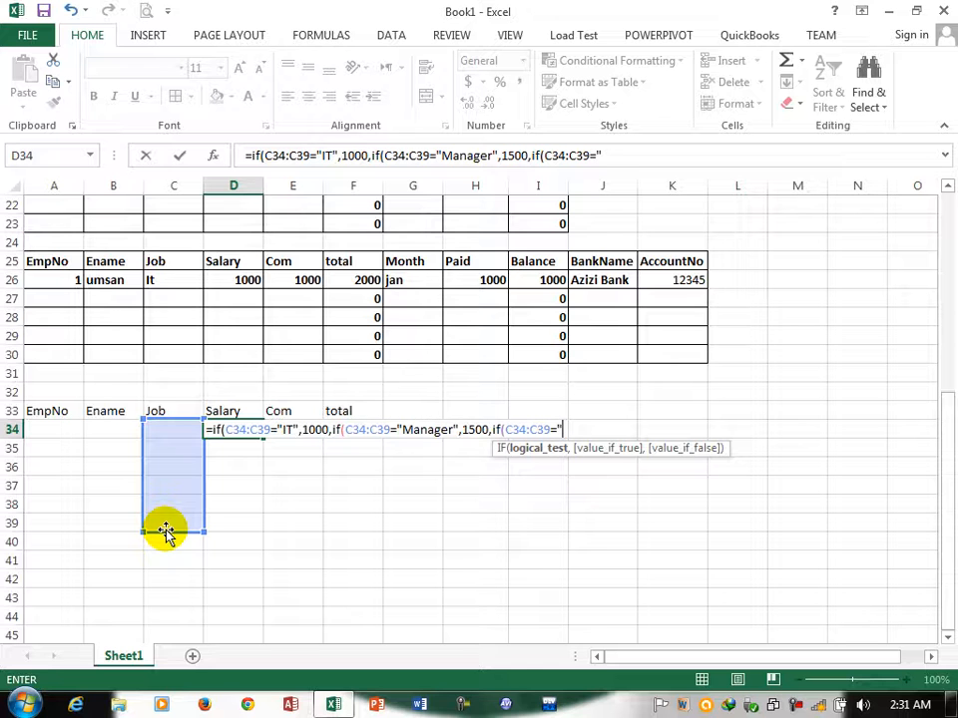
pyautogui.write('"Doc",')
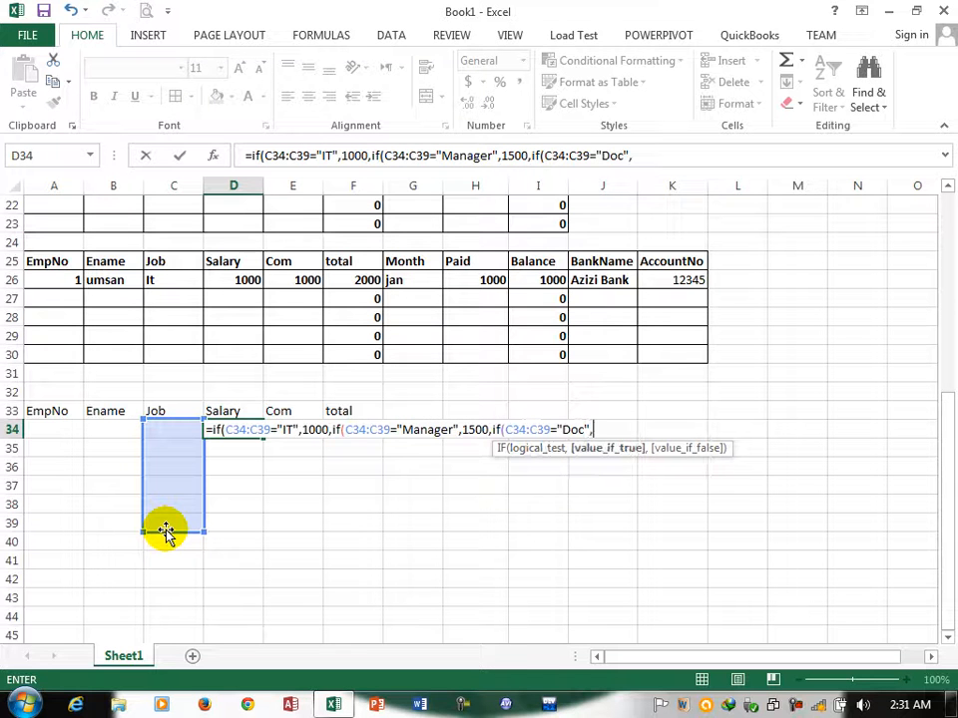
pyautogui.write('2000,if(')
pyautogui.moveTo(146, 439); pyautogui.dragTo(170, 536)
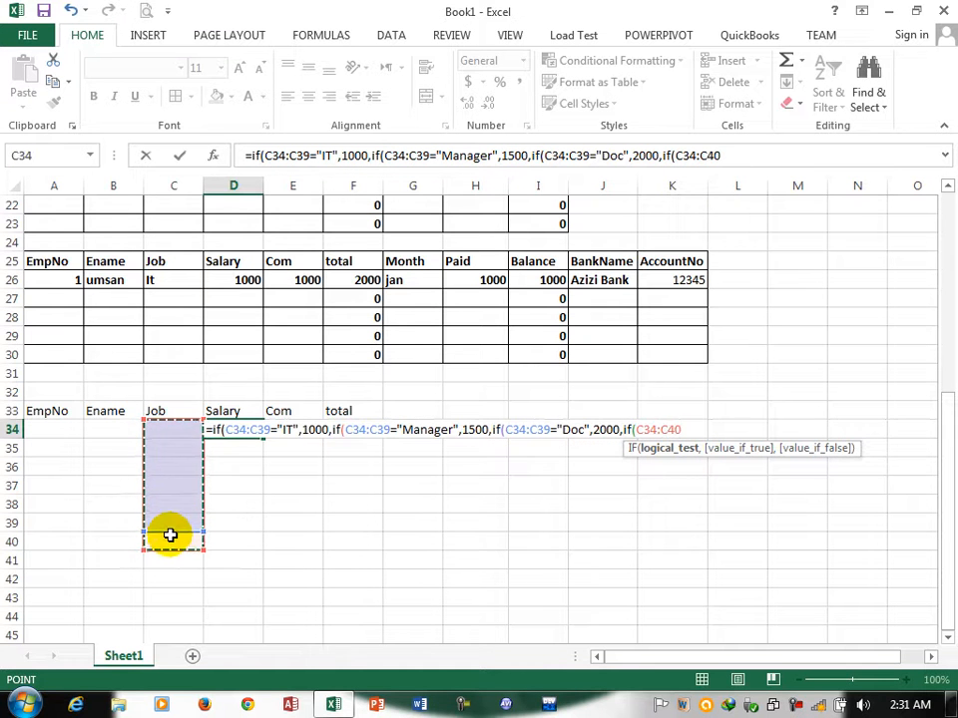
pyautogui.write('="')
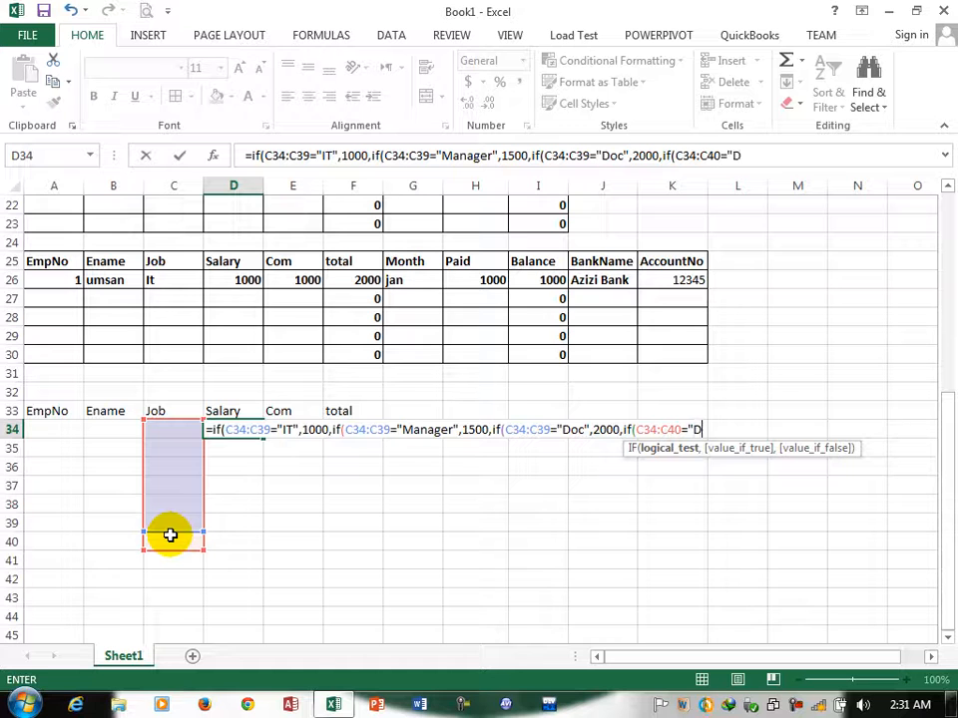
pyautogui.write('Dirver",8090')
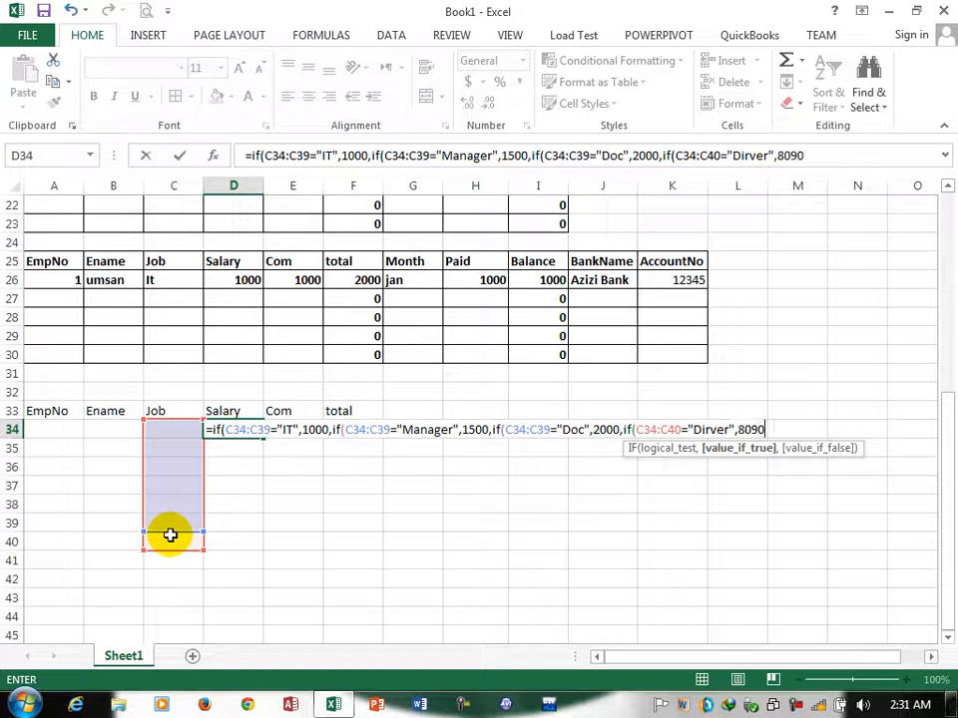
pyautogui.press('BackSpace')
pyautogui.press('BackSpace')
pyautogui.write('0,')
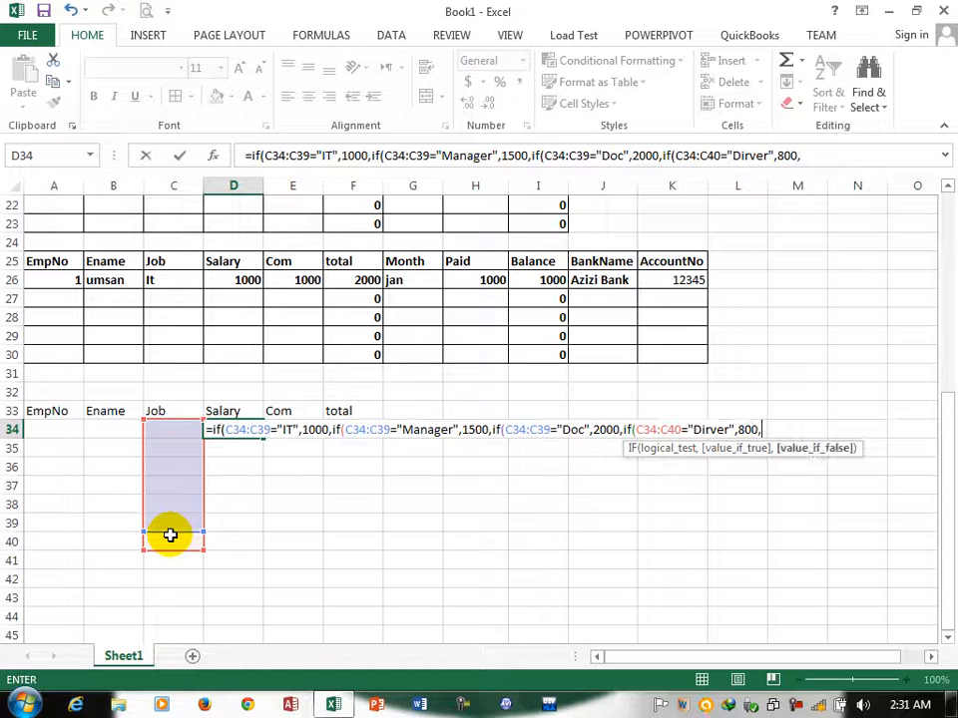
pyautogui.write('0))))')
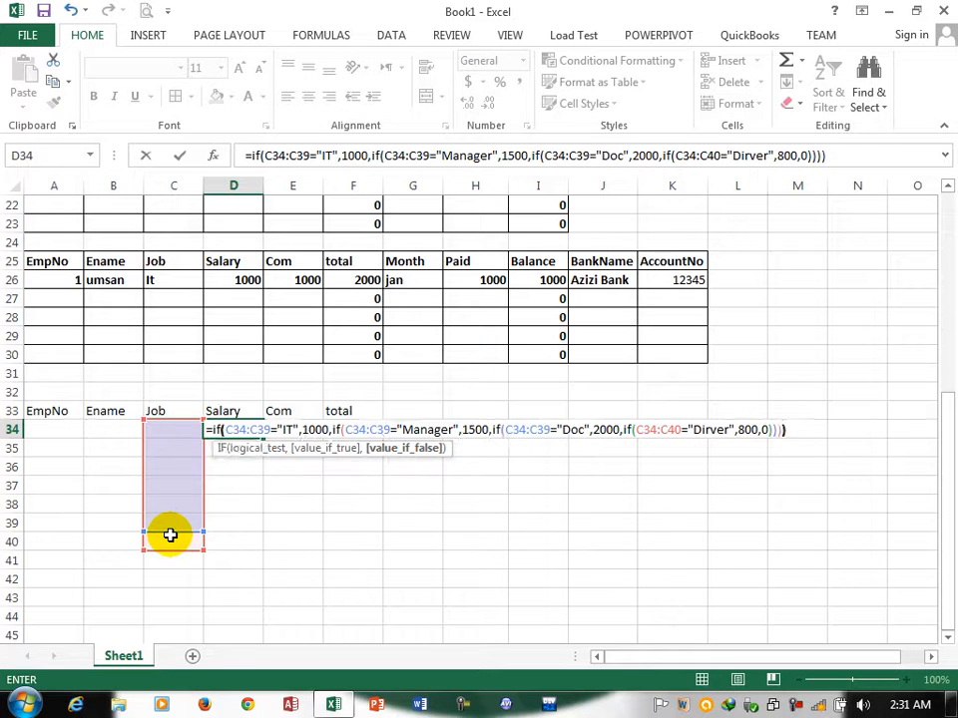
pyautogui.press('Return')
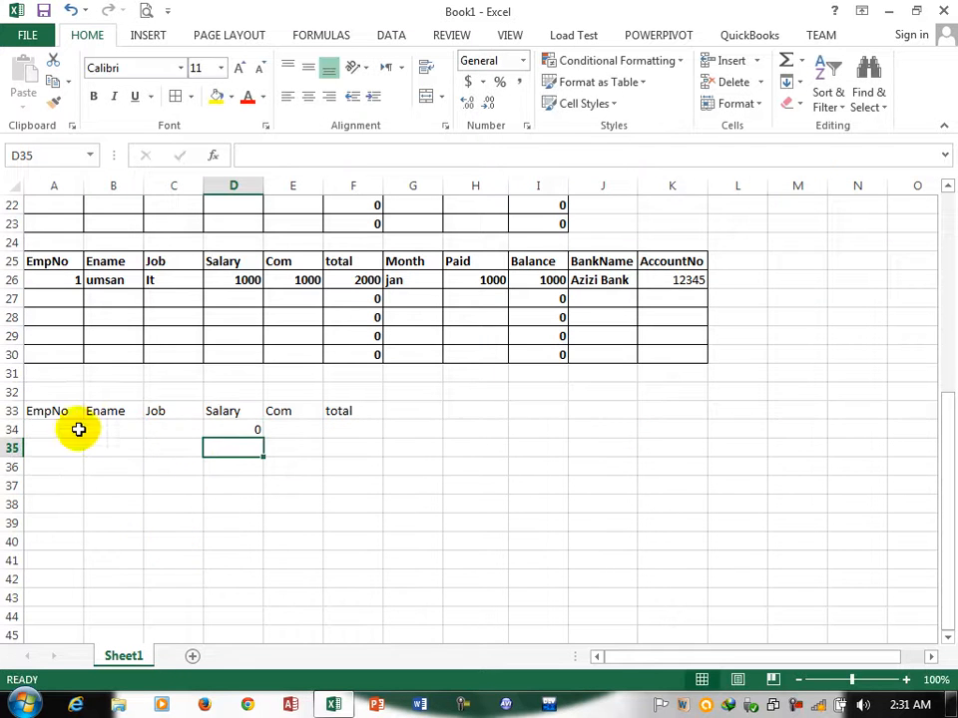
# - Make the table range A33:F37 bold and apply all borders to it
pyautogui.moveTo(38, 410); pyautogui.dragTo(333, 478)
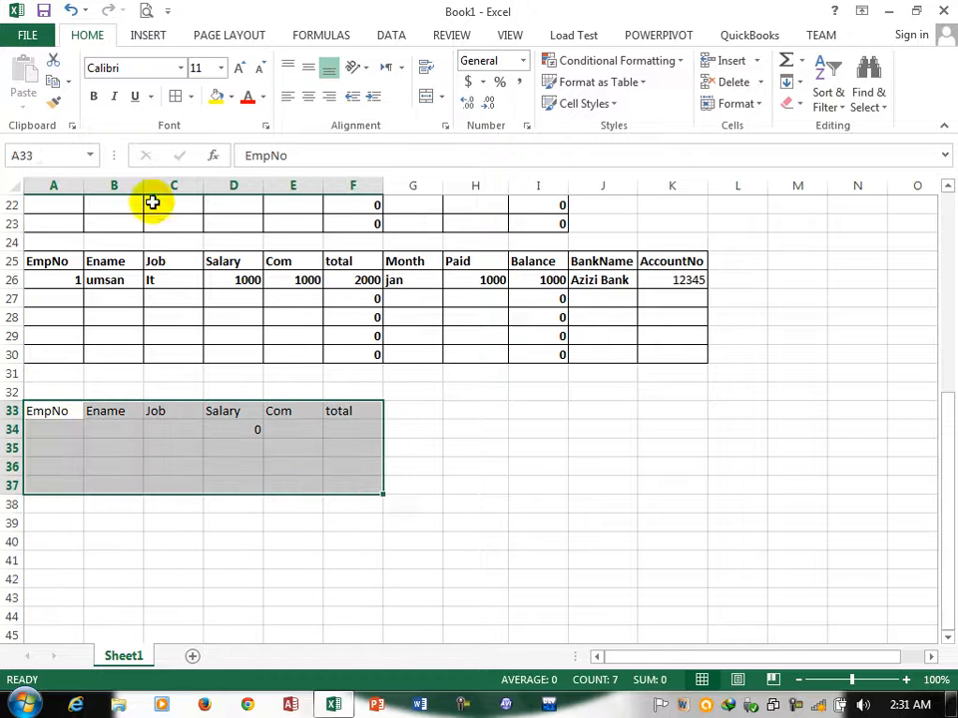
pyautogui.click(97, 96)
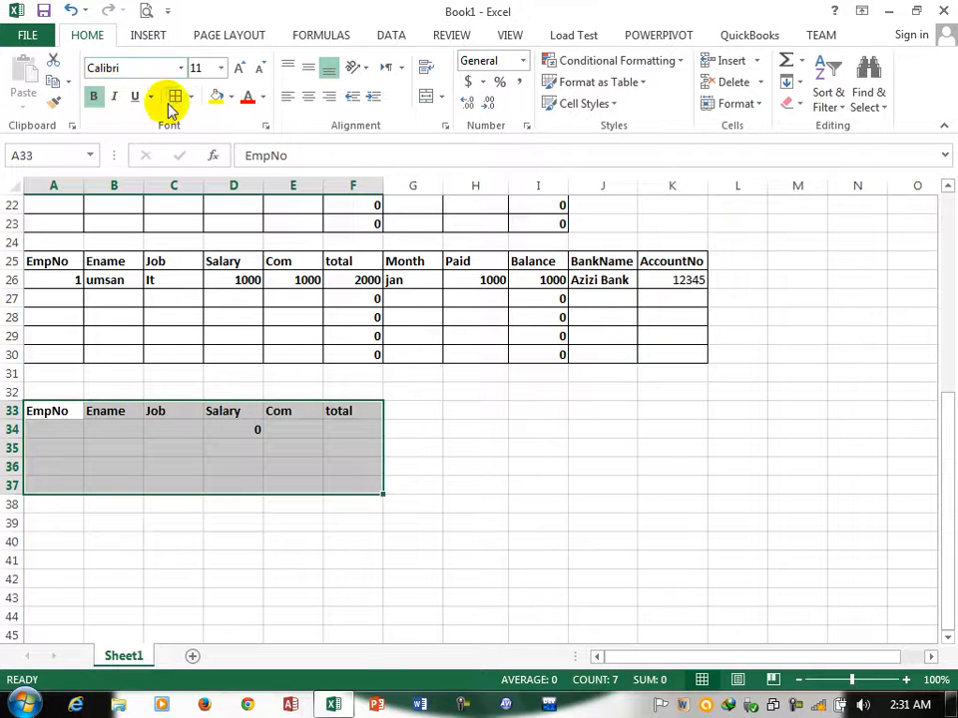
# - Enter the first record in row 34 with EmpNo 1, the employee's name and the job Teacher
pyautogui.click(47, 430)
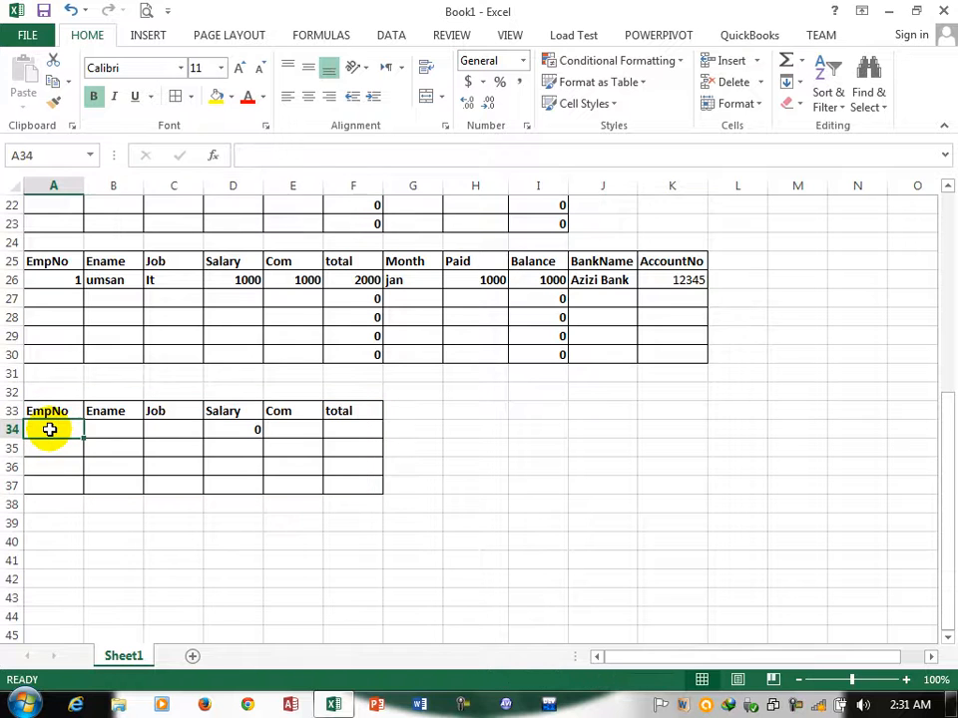
pyautogui.write('1')
pyautogui.click(99, 430)
pyautogui.write('usman')
pyautogui.press('Tab')
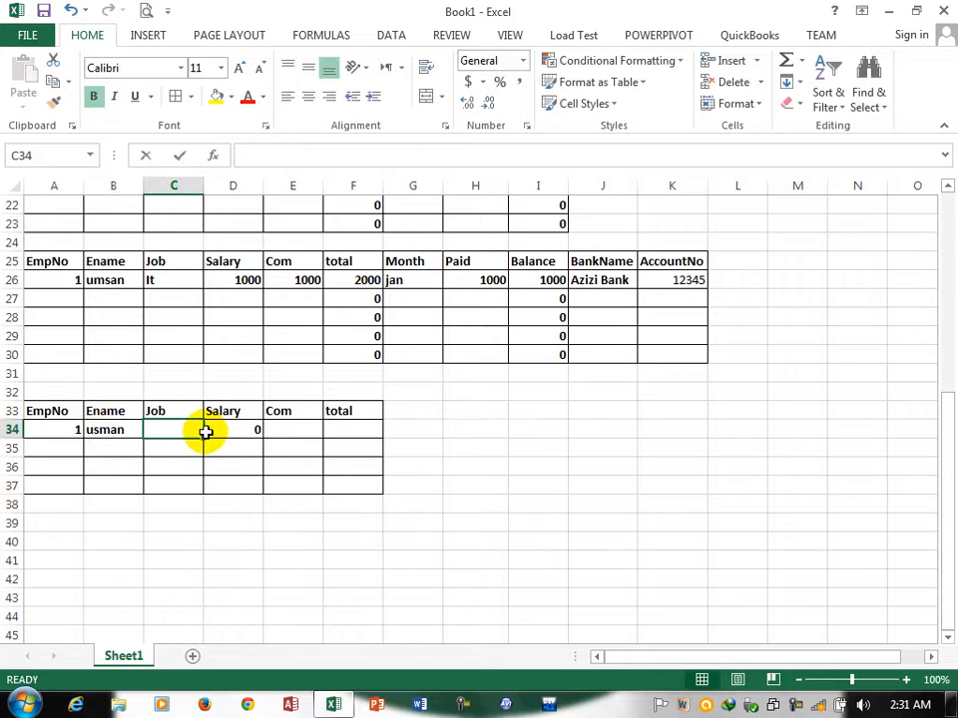
pyautogui.write('Tea')
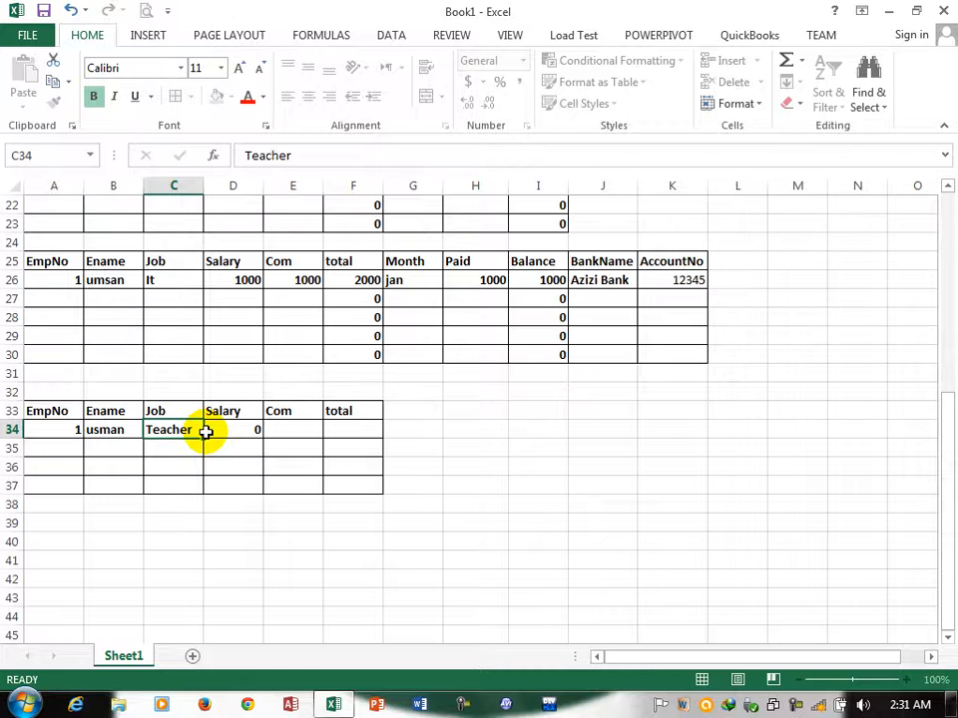
pyautogui.write('cher')
pyautogui.press('Tab')
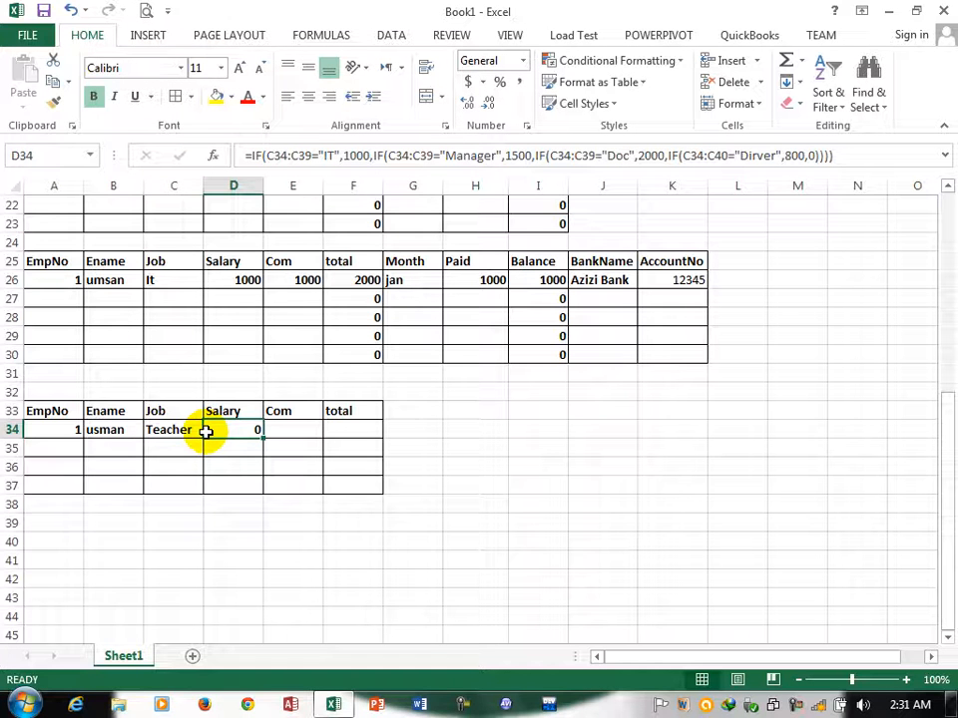
# - Change the job in C34 to It and enter 200 as the Com value in E34
pyautogui.click(176, 431)
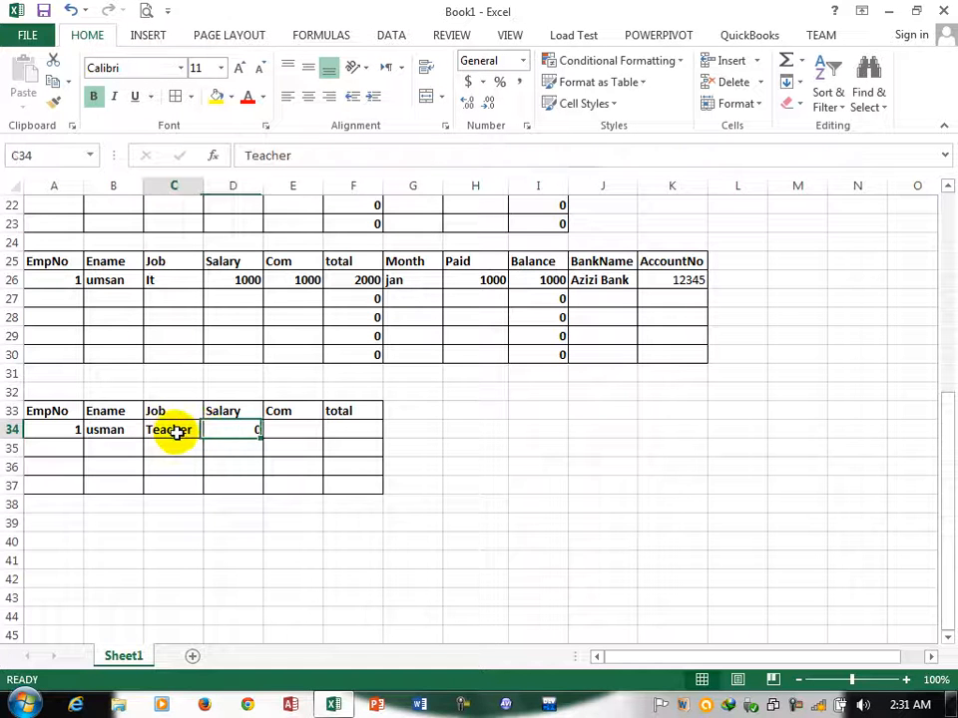
pyautogui.press('BackSpace')
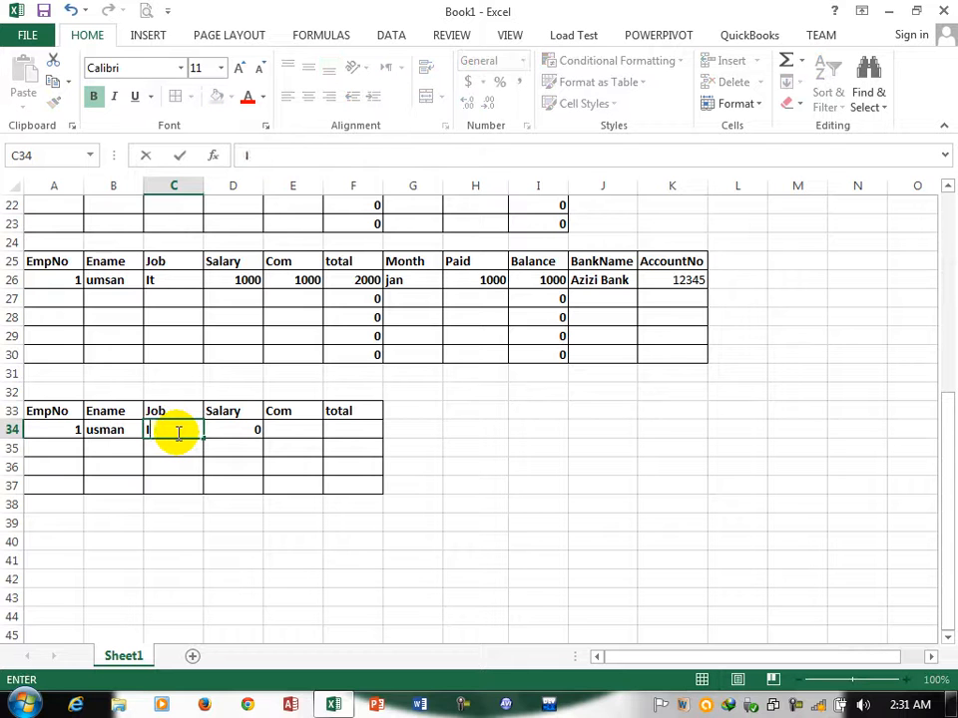
pyautogui.write('It')
pyautogui.press('Tab')
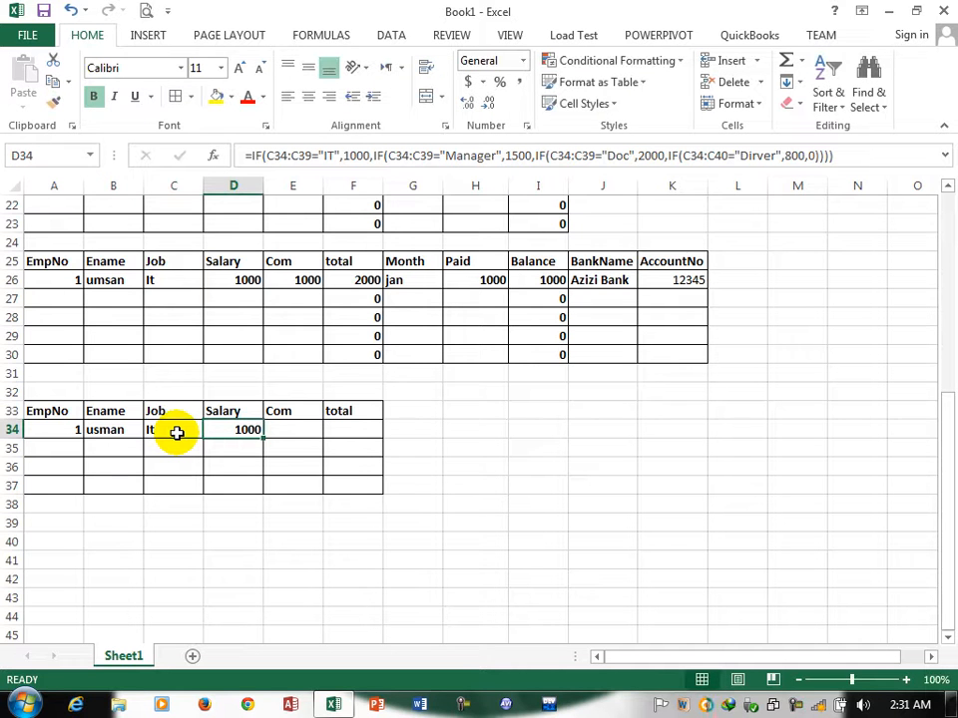
pyautogui.click(292, 431)
pyautogui.write('200')
pyautogui.press('Tab')
# - Enter the total formula =D34+E34 in F34 and fill it down to F37
pyautogui.write('=')
pyautogui.press('Left')
pyautogui.press('Left')
pyautogui.write('+')
pyautogui.click(293, 431)
pyautogui.press('Return')
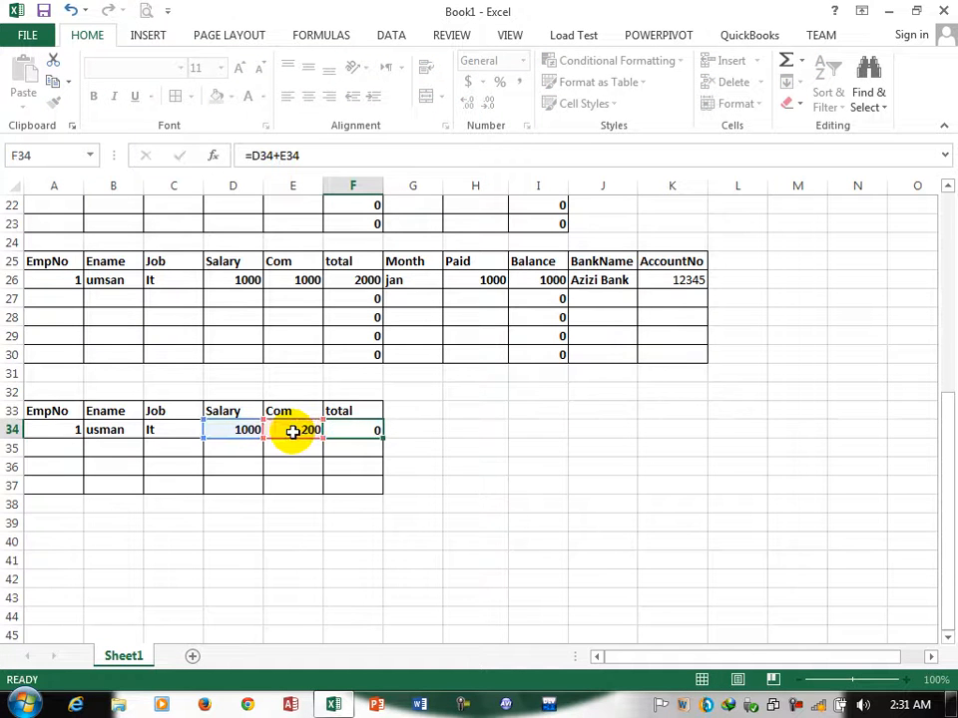
pyautogui.click(369, 431)
pyautogui.moveTo(382, 438); pyautogui.dragTo(381, 493)
# - Enter the second record in row 35 with EmpNo 2, the employee's name and the job Manager
pyautogui.click(66, 442)
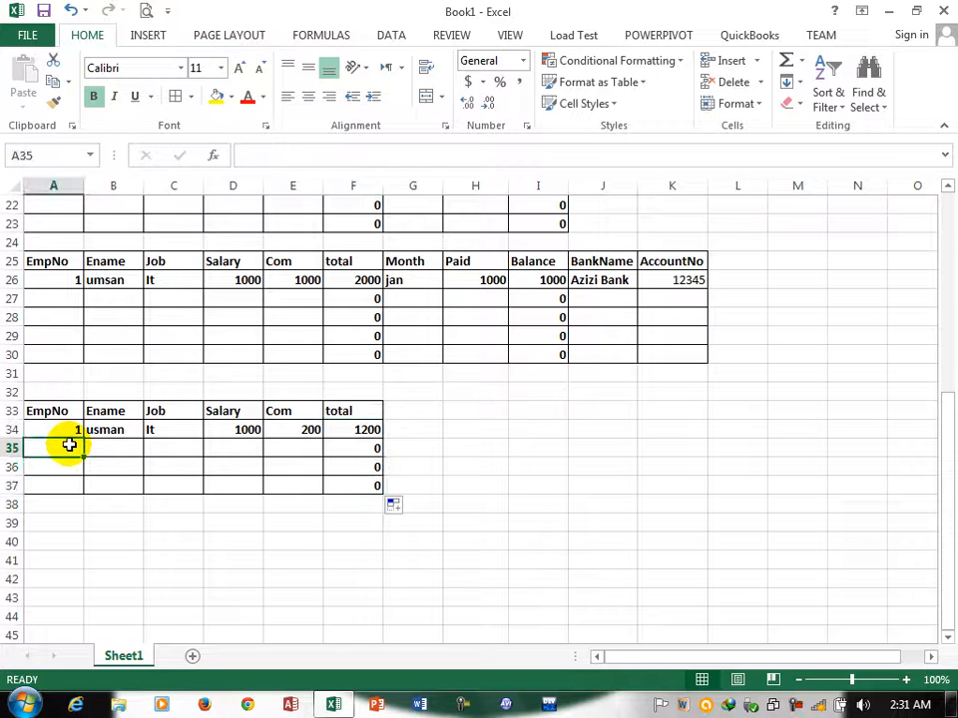
pyautogui.write('2')
pyautogui.click(119, 446)
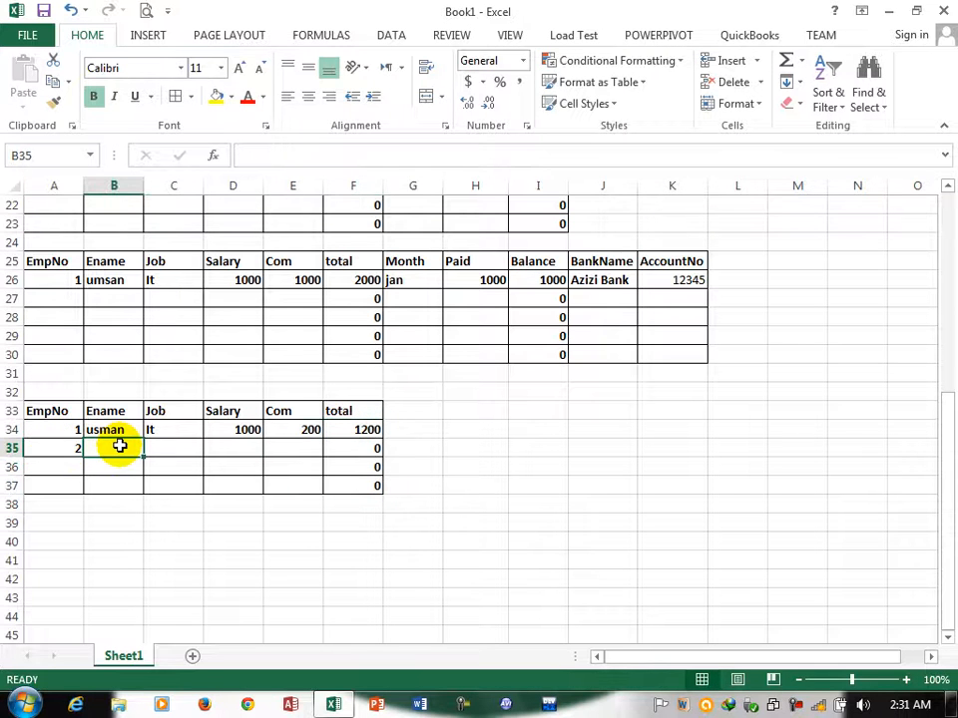
pyautogui.write('waheed')
pyautogui.press('Tab')
pyautogui.write('Mana')
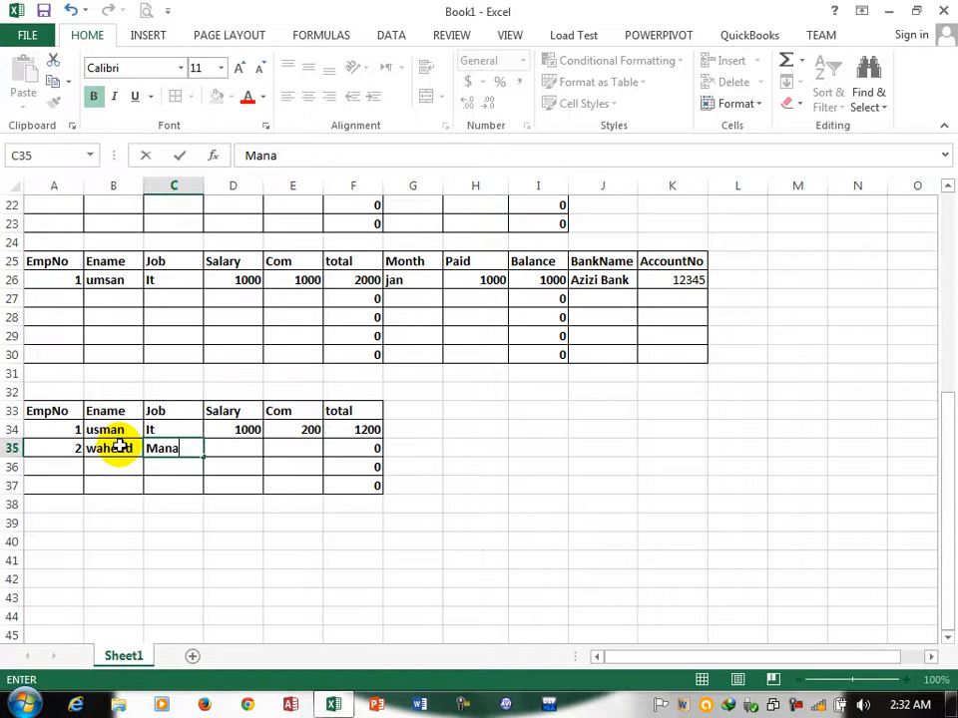
pyautogui.write('ger')
pyautogui.press('Tab')
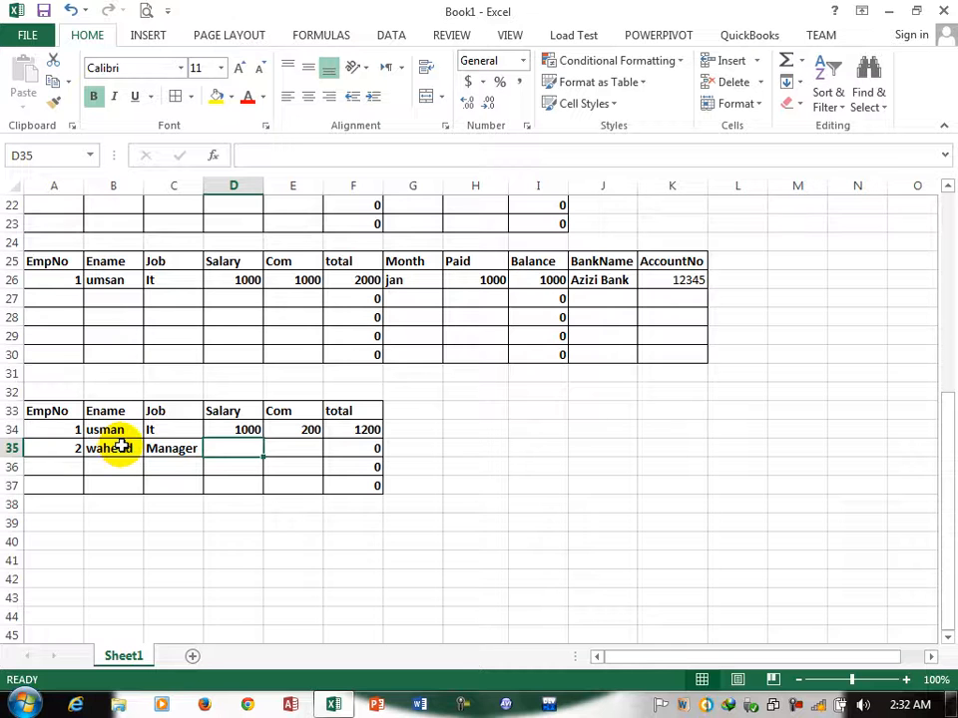
# - Fill the IF-based salary formula from D34 down to D37
pyautogui.click(186, 449)
pyautogui.click(227, 449)
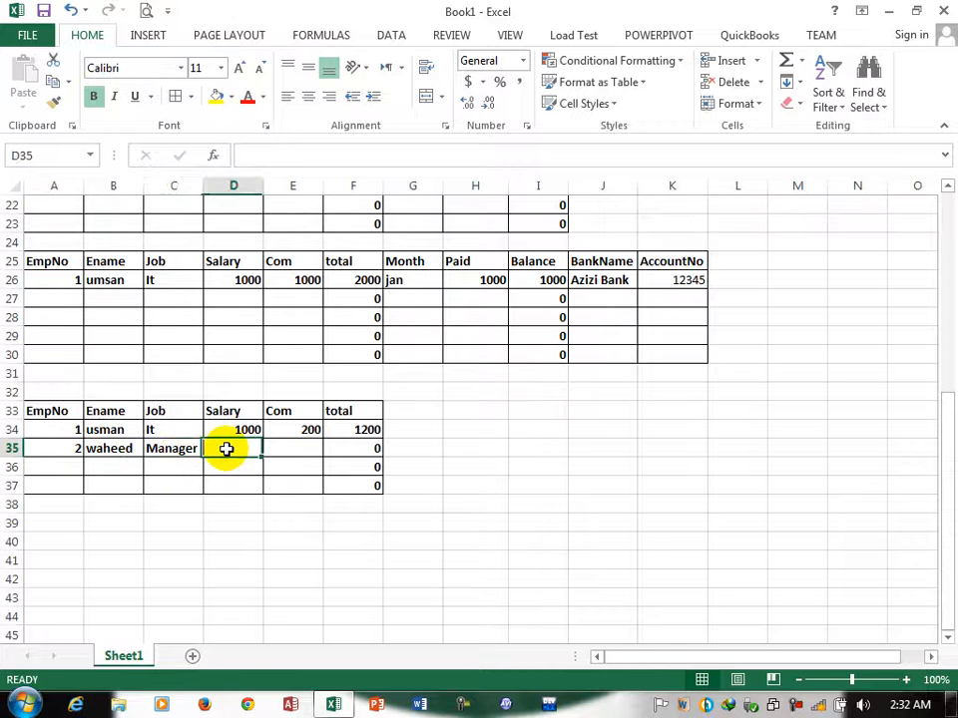
pyautogui.click(228, 434)
pyautogui.moveTo(261, 438); pyautogui.dragTo(255, 490)
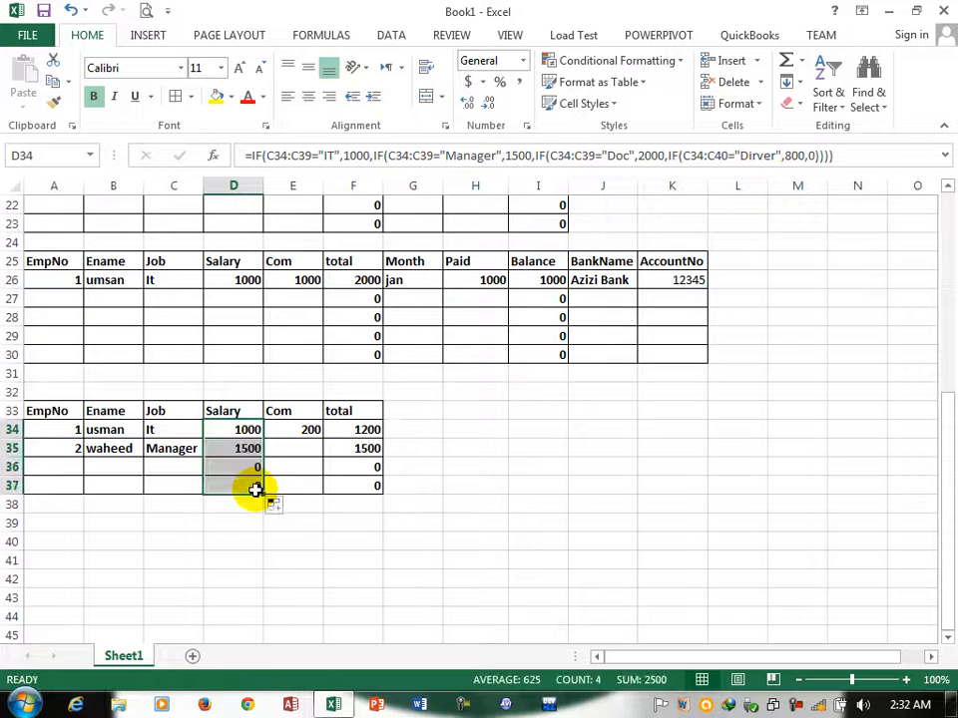
# - Enter 100 as the second employee's Com value in E35
pyautogui.doubleClick(297, 449)
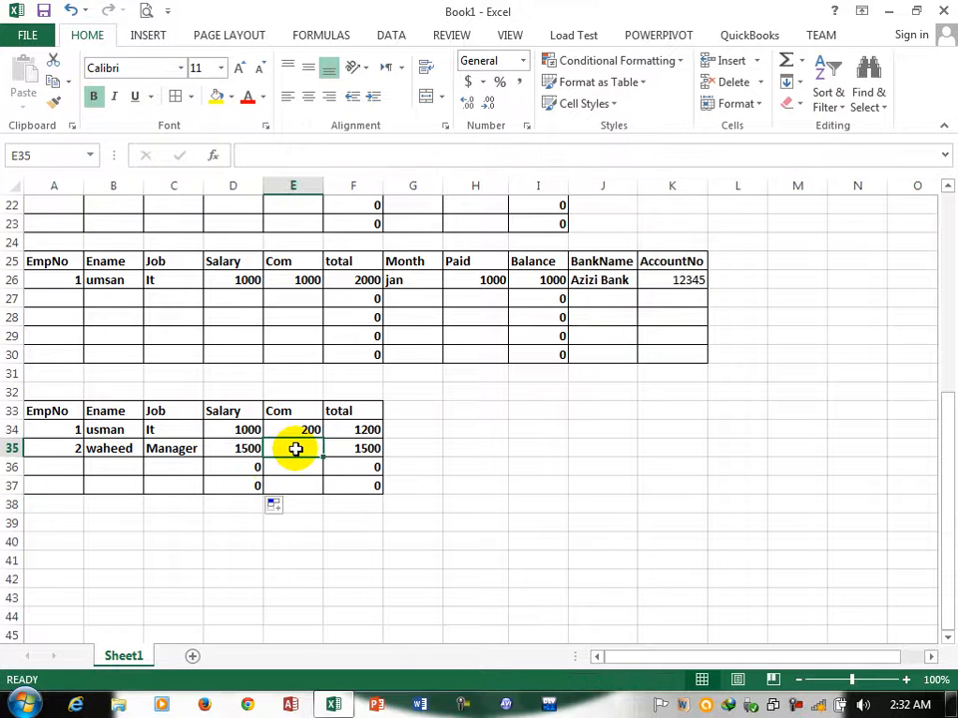
pyautogui.write('100')
pyautogui.press('Tab')
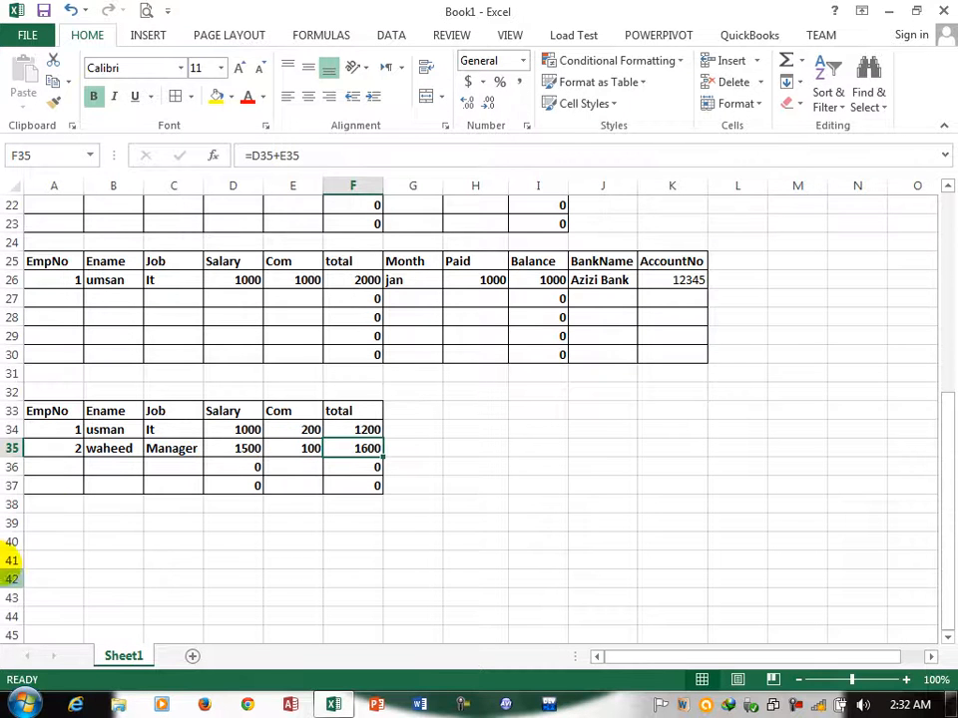
# - Start a new table's header row with Empno in A40, Ename in B40 and post in C40
pyautogui.click(61, 539)
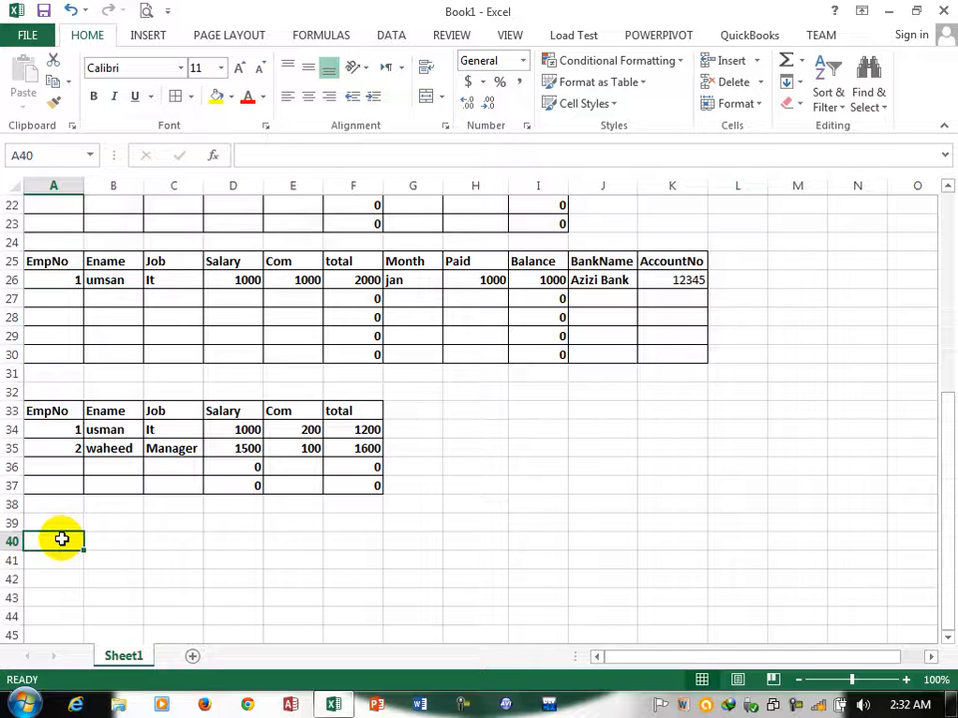
pyautogui.write('Empno')
pyautogui.press('Tab')
pyautogui.write('Ename')
pyautogui.press('Tab')
pyautogui.write('Jhio')
pyautogui.write('ob')
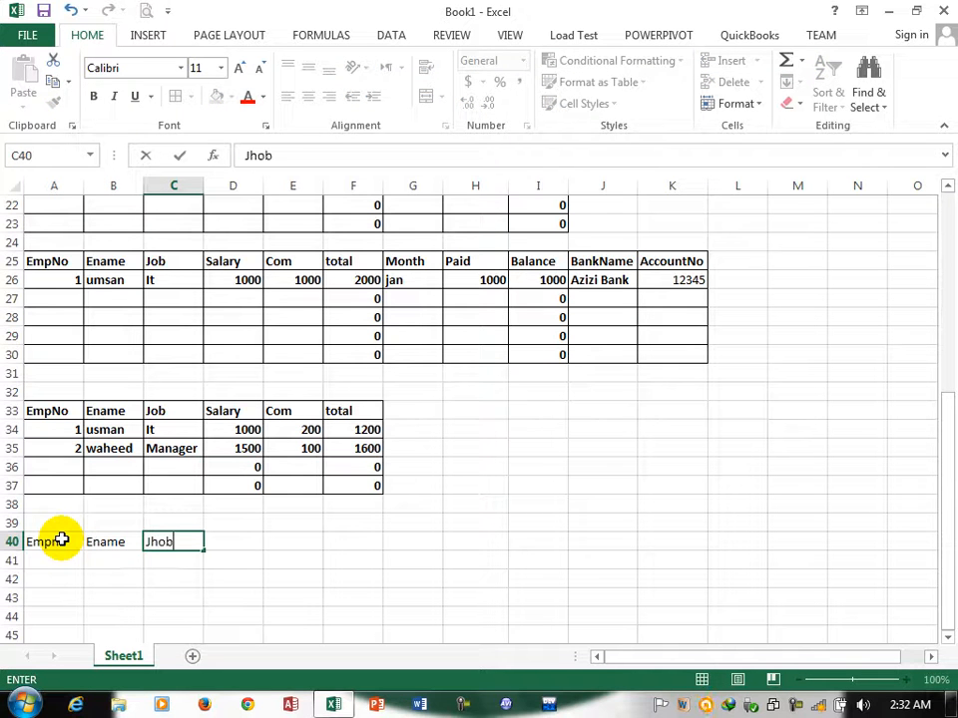
pyautogui.write('post')
pyautogui.press('Tab')
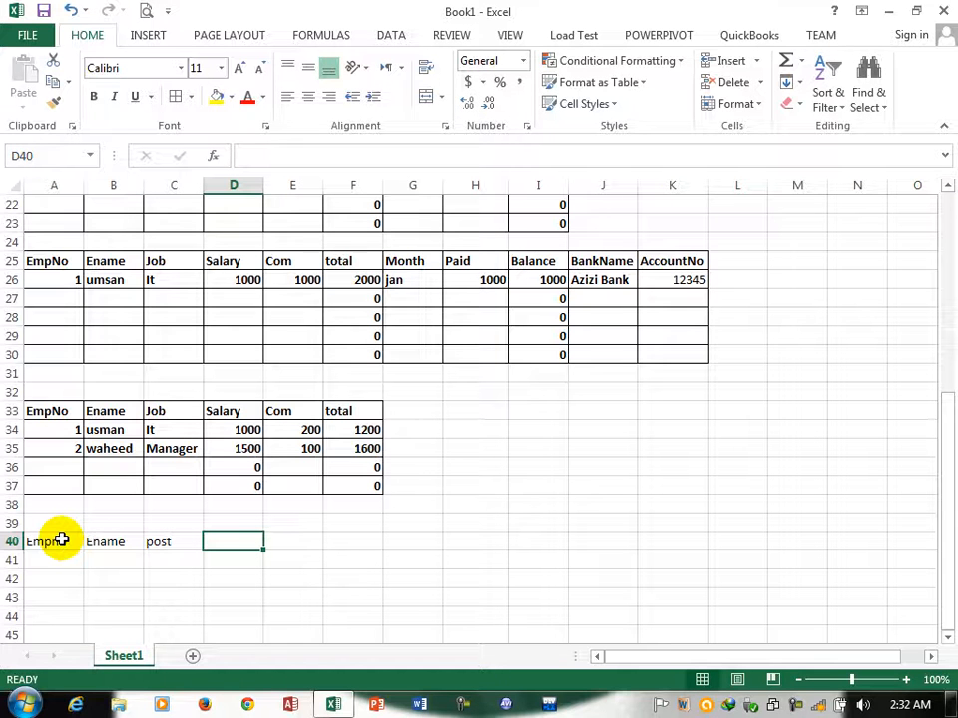
# - Continue the row 40 headers with Salary in D40, Com in E40 and Total in F40
pyautogui.write('Salary')
pyautogui.press('Tab')
pyautogui.write('Com')
pyautogui.press('Tab')
pyautogui.write('Toa')
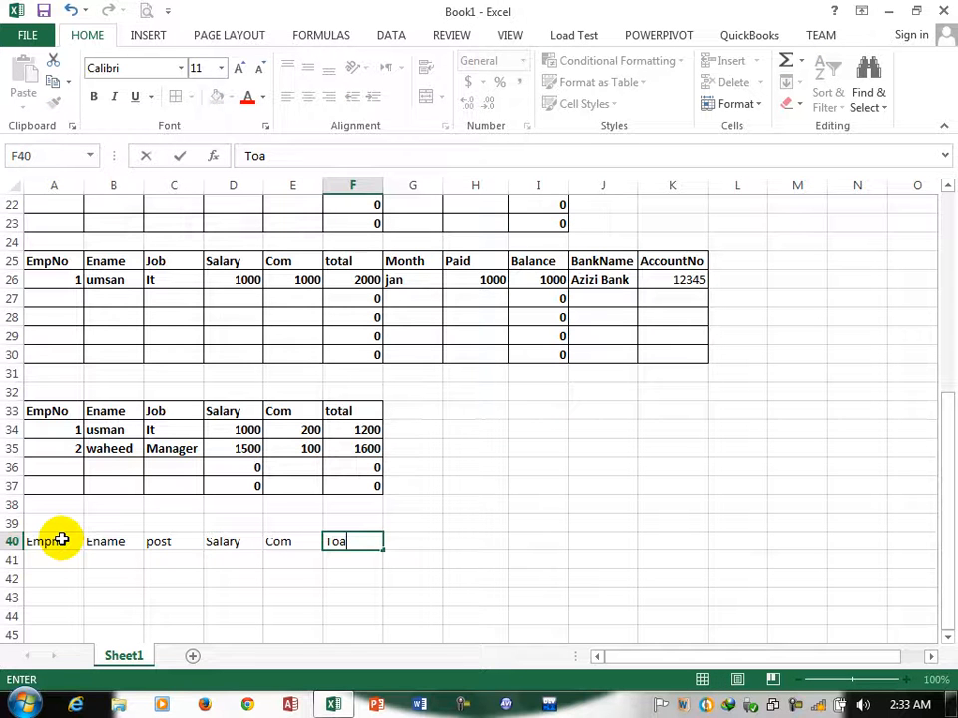
pyautogui.write('rtal')
pyautogui.press('Tab')
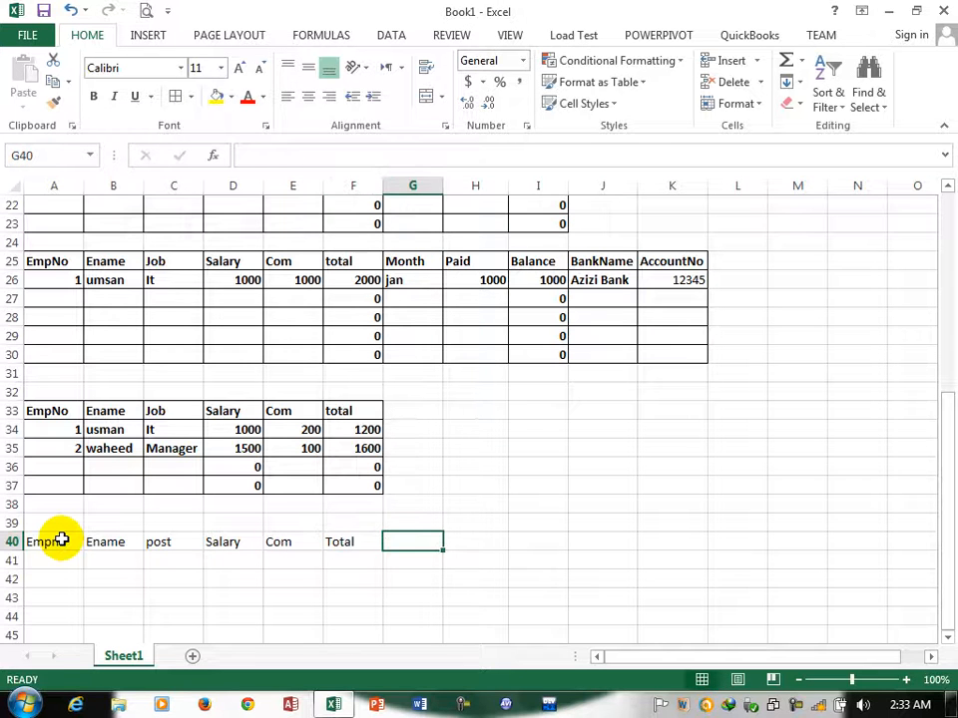
# - Make the range A40:H45 bold and apply all borders to it
pyautogui.moveTo(43, 541); pyautogui.dragTo(468, 631)
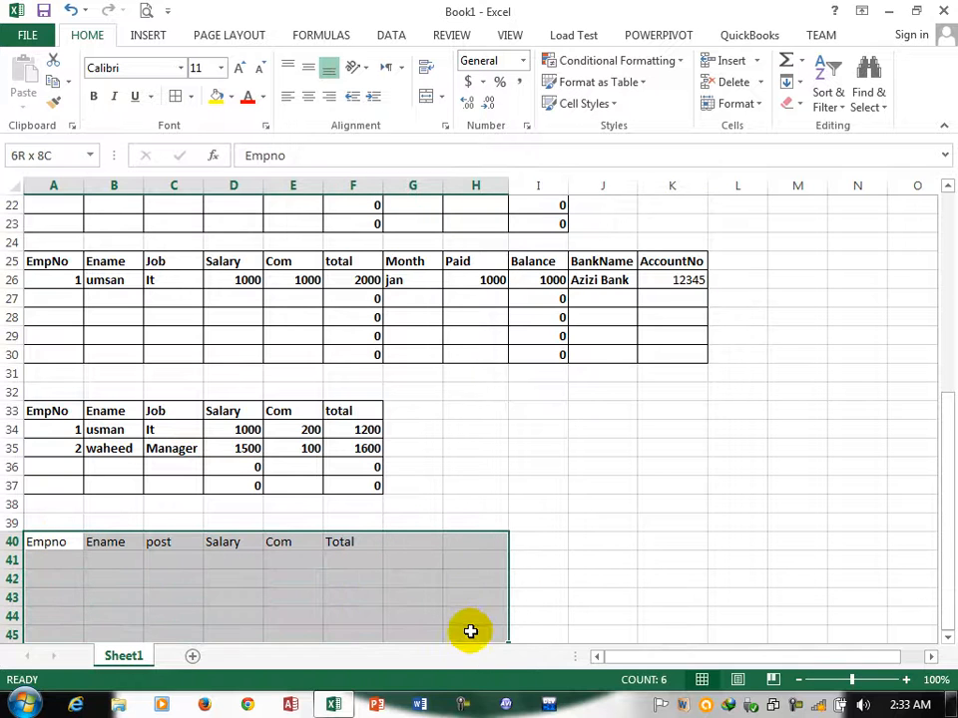
pyautogui.click(91, 96)
pyautogui.click(175, 96)
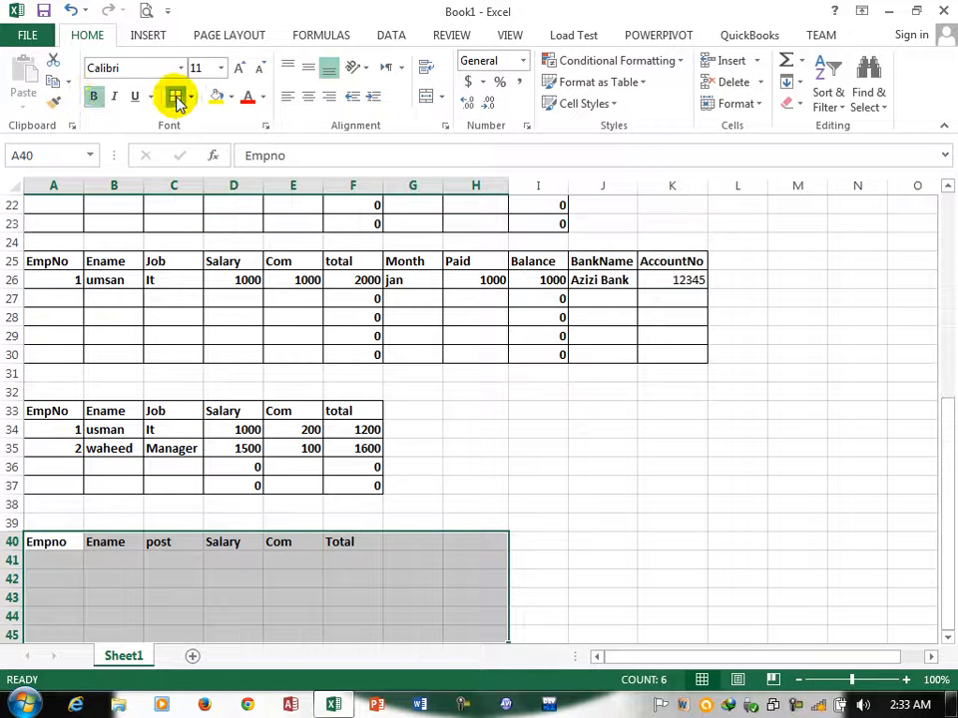
# - Add the header perday in G40
pyautogui.click(417, 540)
pyautogui.write('perday')
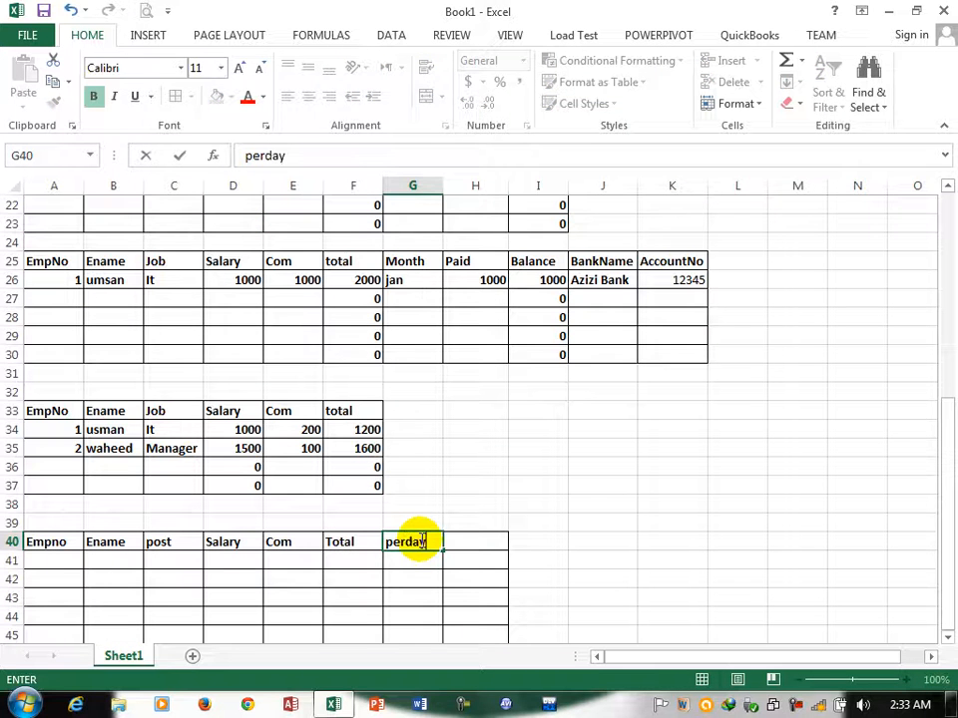
pyautogui.press('Tab')
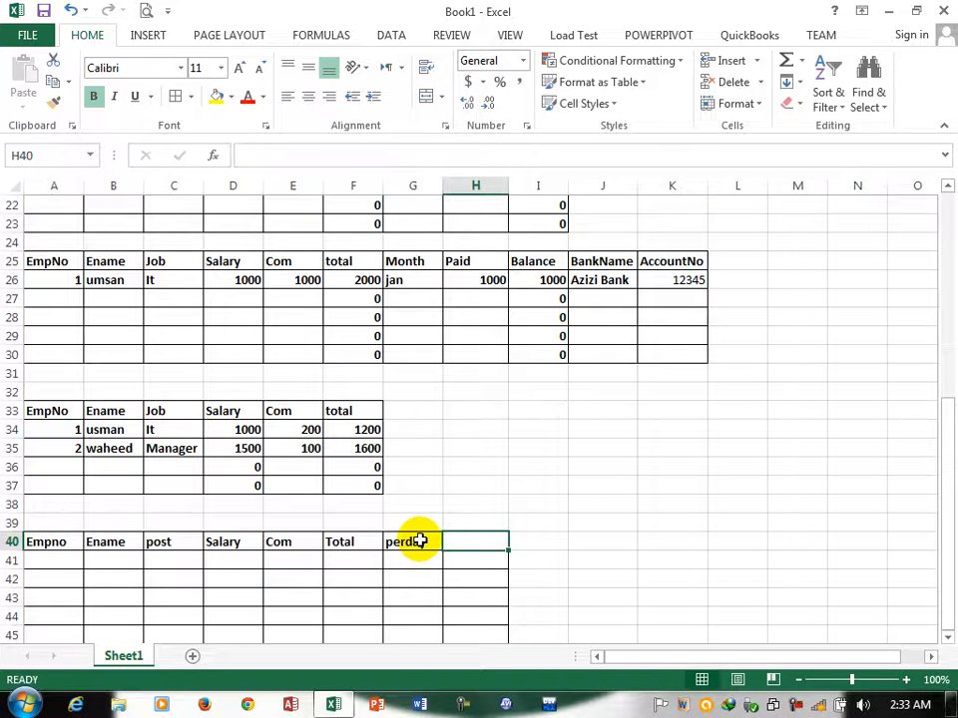
pyautogui.write('M')
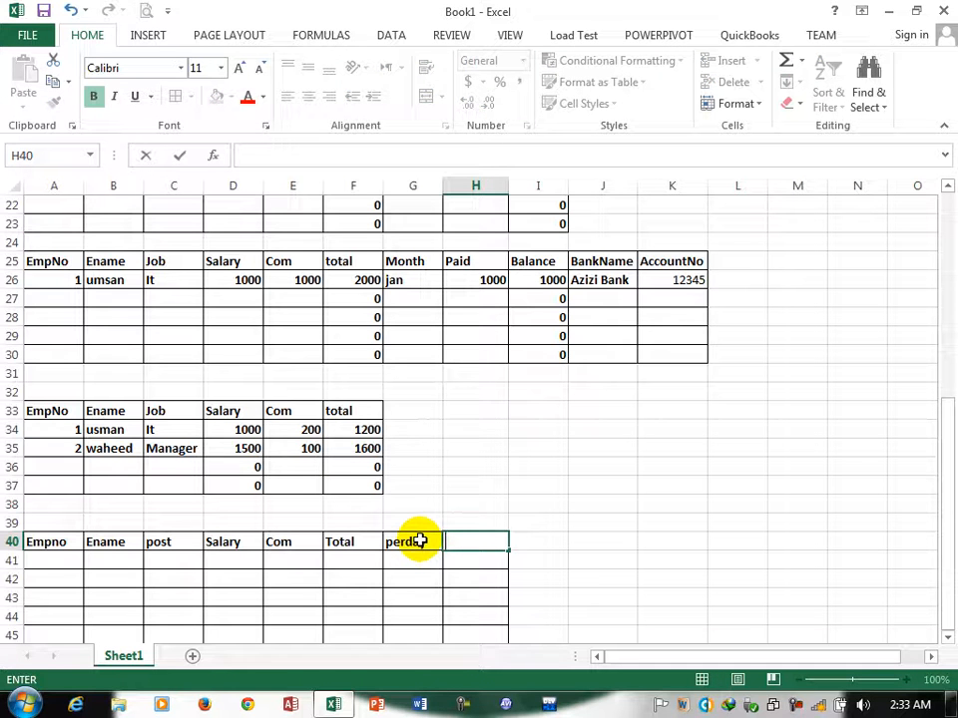
# - Enter the first record in row 41 with Empno 1, the employee's name, post Teacher, Salary 10000 and Com 1000
pyautogui.click(54, 557)
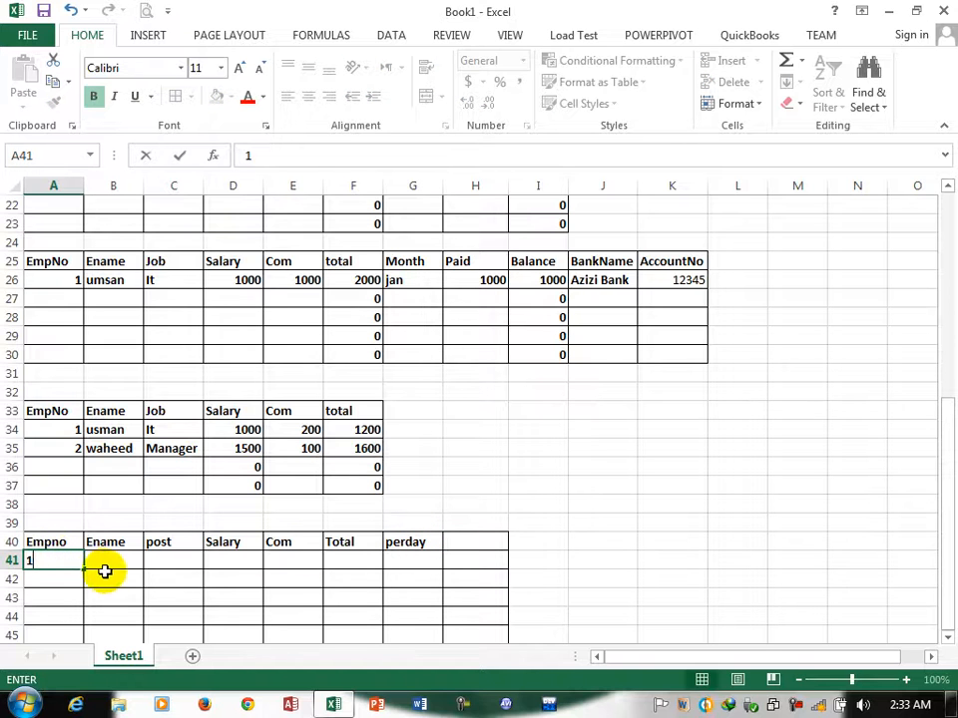
pyautogui.write('1')
pyautogui.press('Tab')
pyautogui.write('usman')
pyautogui.press('Tab')
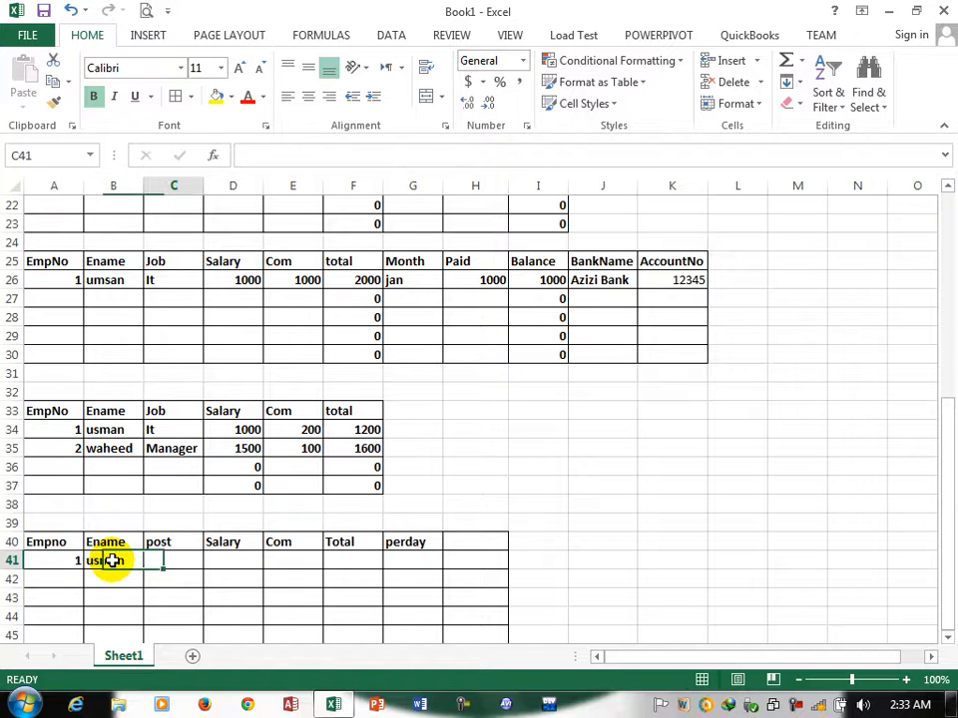
pyautogui.write('Teacher')
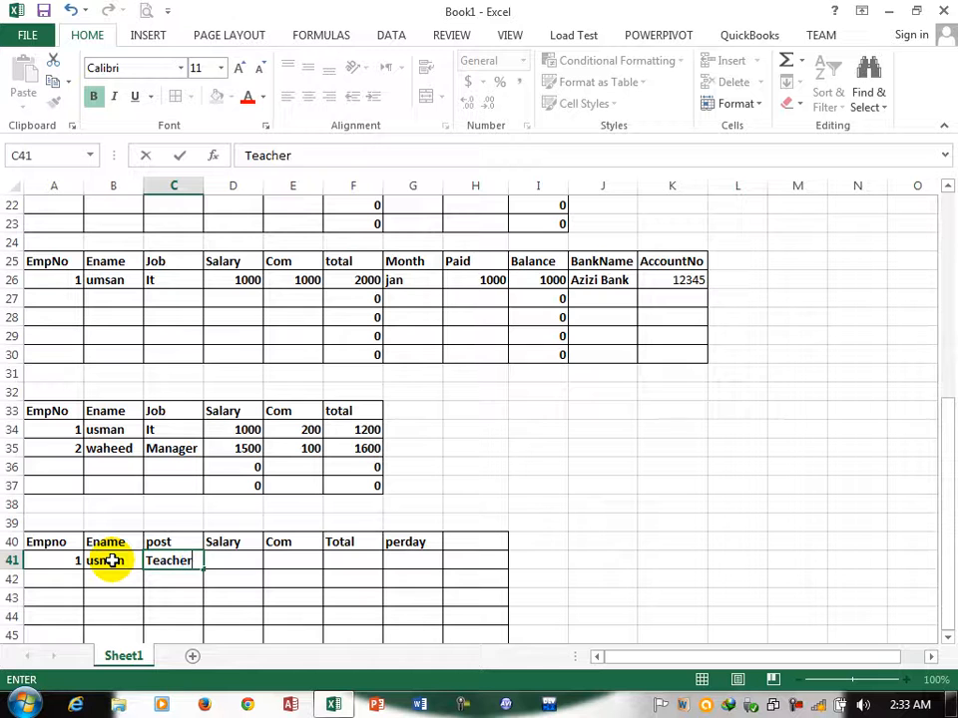
pyautogui.press('Tab')
pyautogui.write('1000')
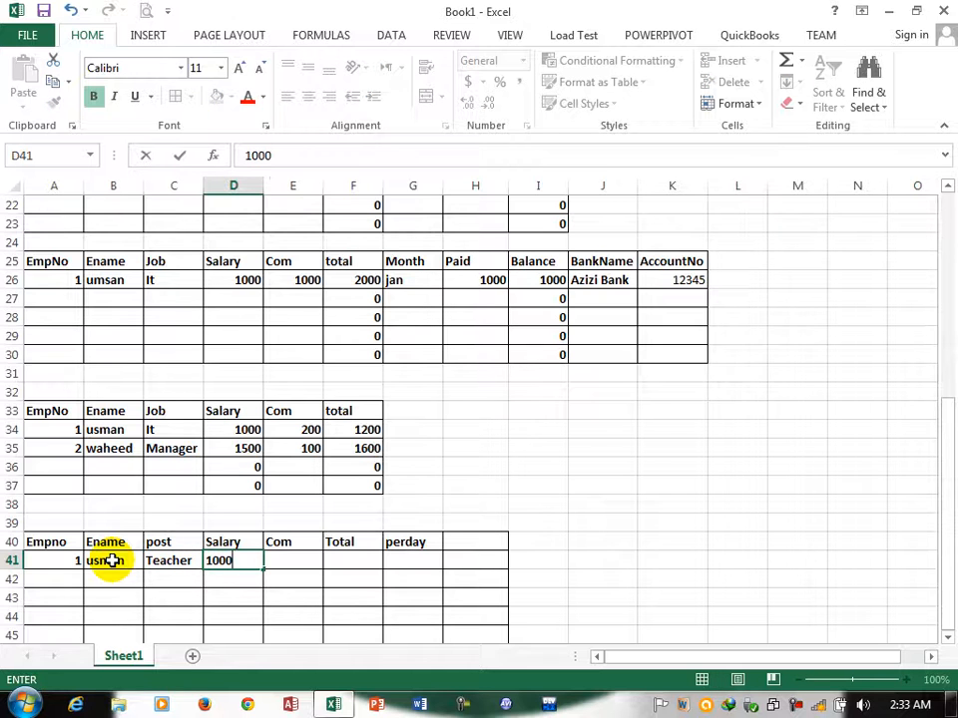
pyautogui.write('0')
pyautogui.press('Tab')
pyautogui.write('1000')
pyautogui.hotkey('ctrl', 'Return')
# - Enter the total formula =D41+E41 in F41 and fill it down to F45
pyautogui.press('Tab')
pyautogui.write('=')
pyautogui.press('Left')
pyautogui.press('Left')
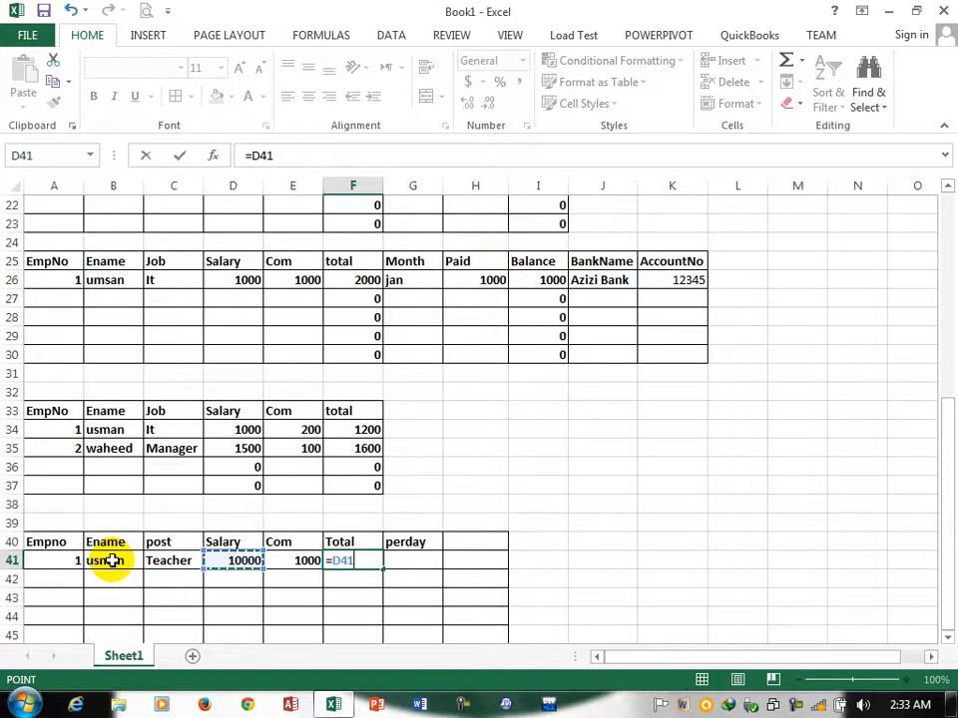
pyautogui.write('+')
pyautogui.press('Left')
pyautogui.hotkey('ctrl', 'Return')
pyautogui.click(113, 579)
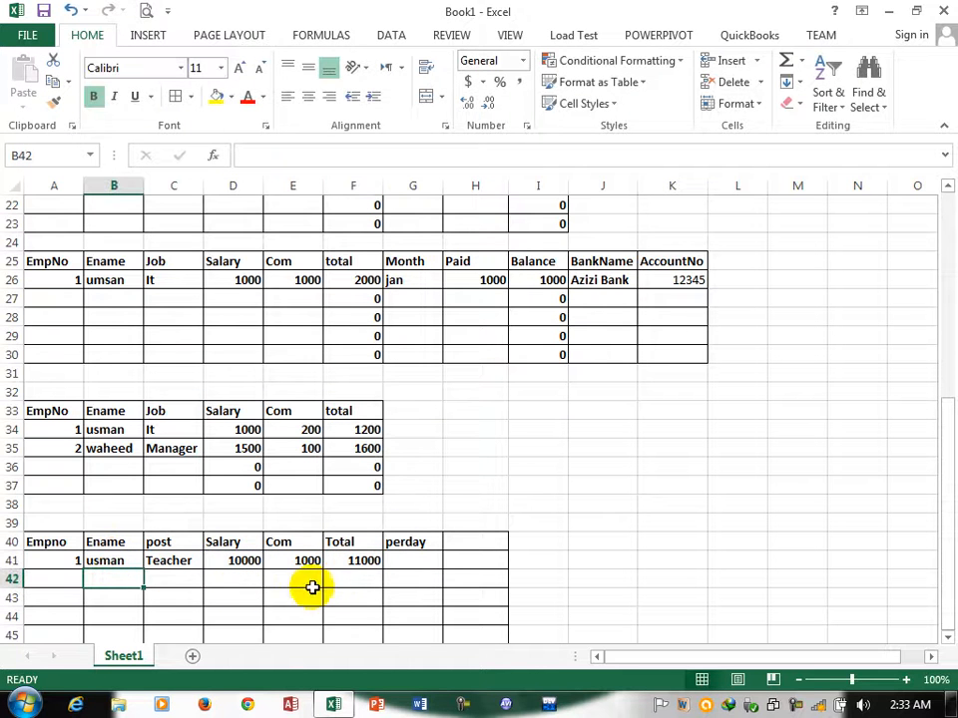
pyautogui.click(349, 561)
pyautogui.moveTo(379, 570); pyautogui.dragTo(362, 514)
# - Calculate the per-day pay in G41 by dividing the salary in D41 by 30
pyautogui.click(417, 424)
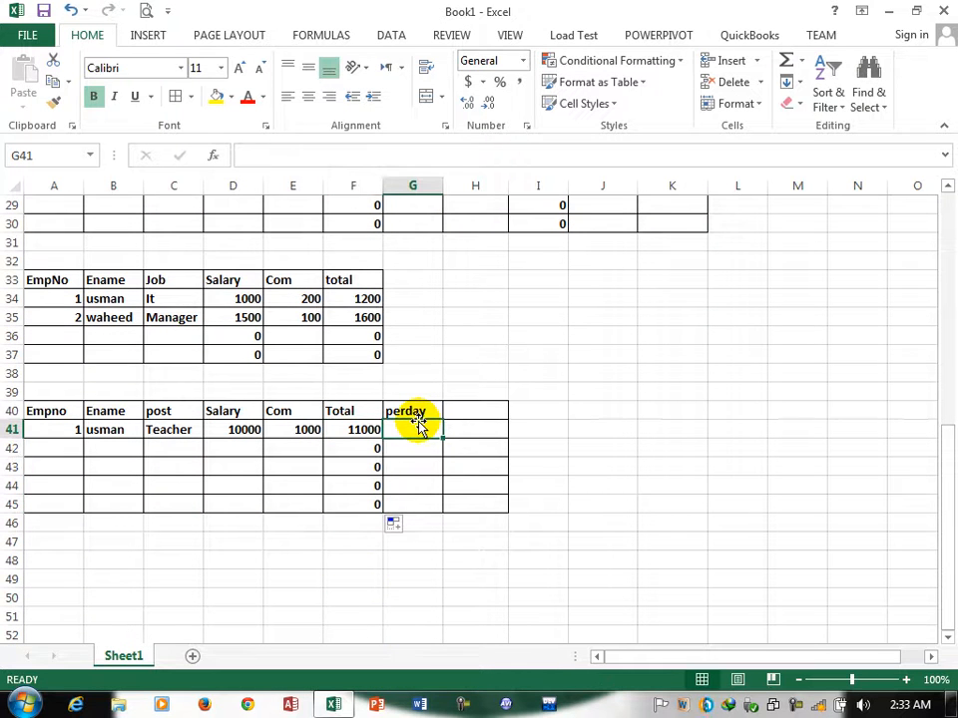
pyautogui.write('=')
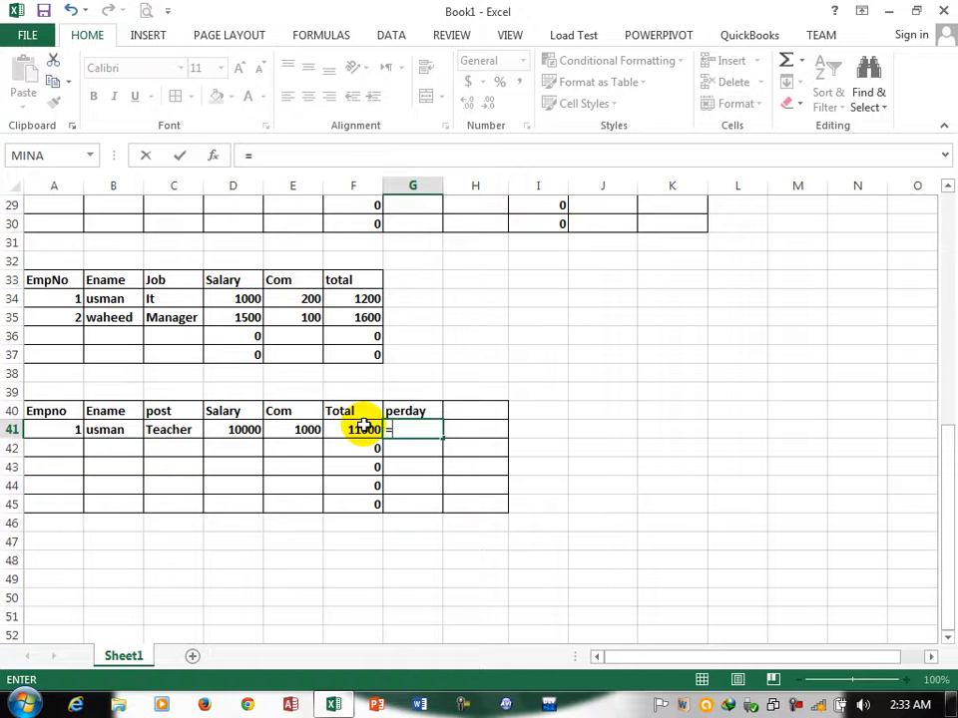
pyautogui.click(227, 430)
pyautogui.write('/')
pyautogui.press('Return')
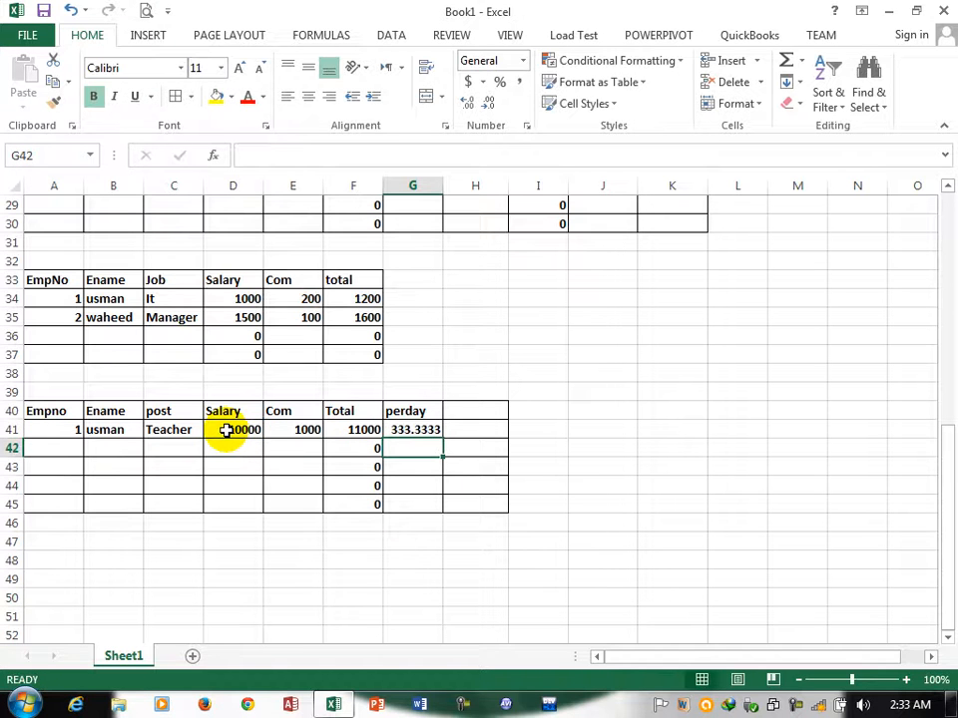
# - Add the header perhour in H40
pyautogui.click(501, 411)
pyautogui.write('er')
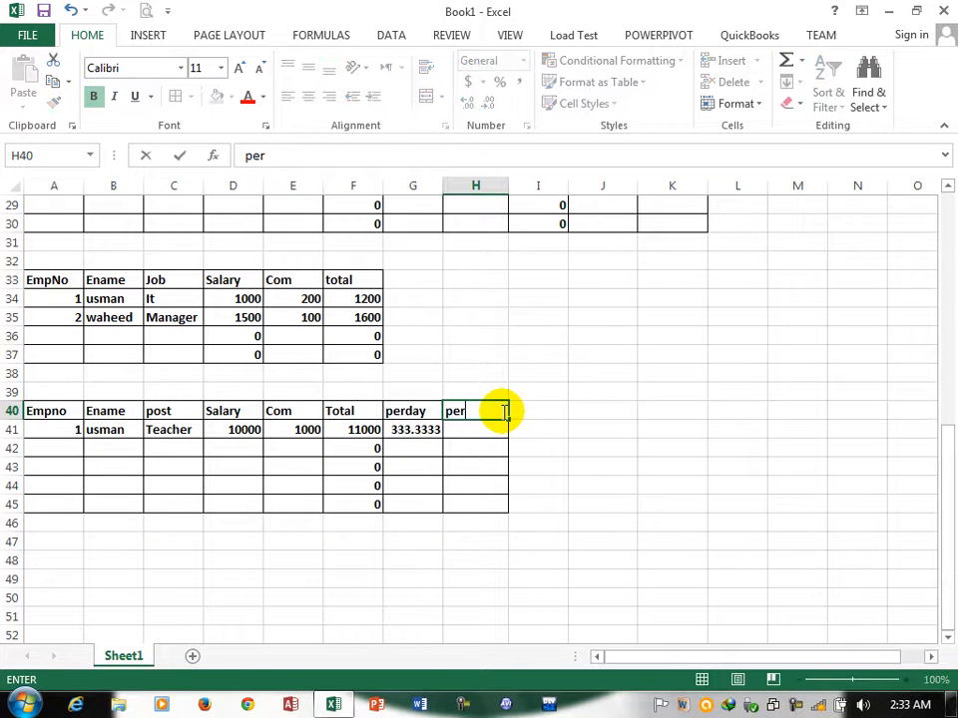
pyautogui.write('houre')
pyautogui.press('BackSpace')
pyautogui.press('Return')
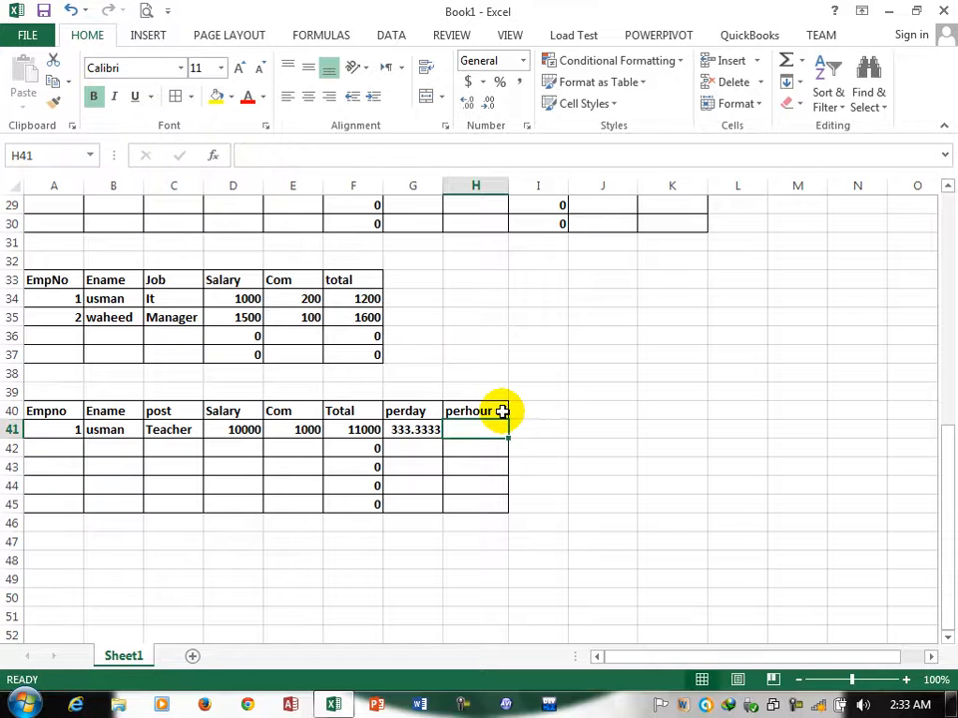
# - Enter the per-hour pay formula =G41/8 in H41
pyautogui.write('=')
pyautogui.press('Left')
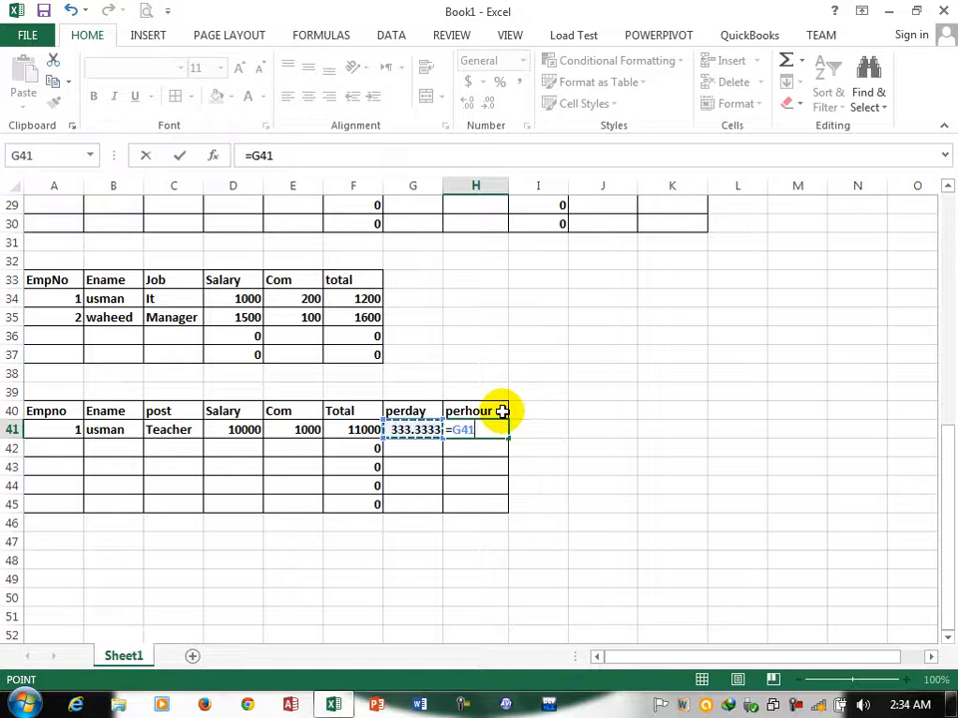
pyautogui.write('/8')
pyautogui.press('Return')
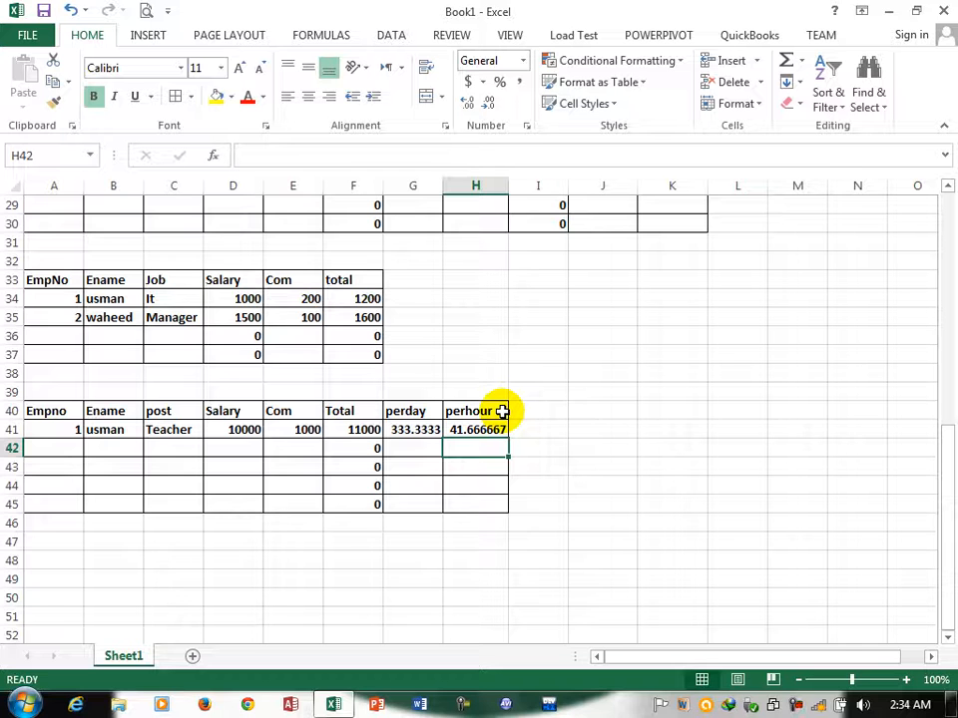
# - Add the header "per Mintues" in I40 and autofit column I to its contents
pyautogui.click(536, 410)
pyautogui.write('per')
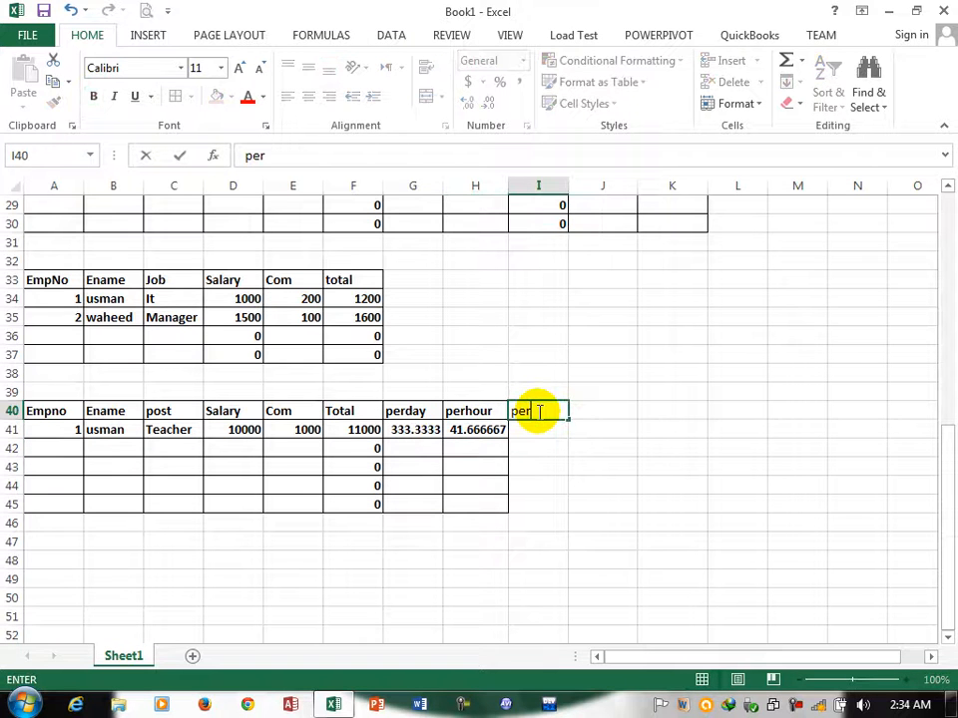
pyautogui.write(' Mintues')
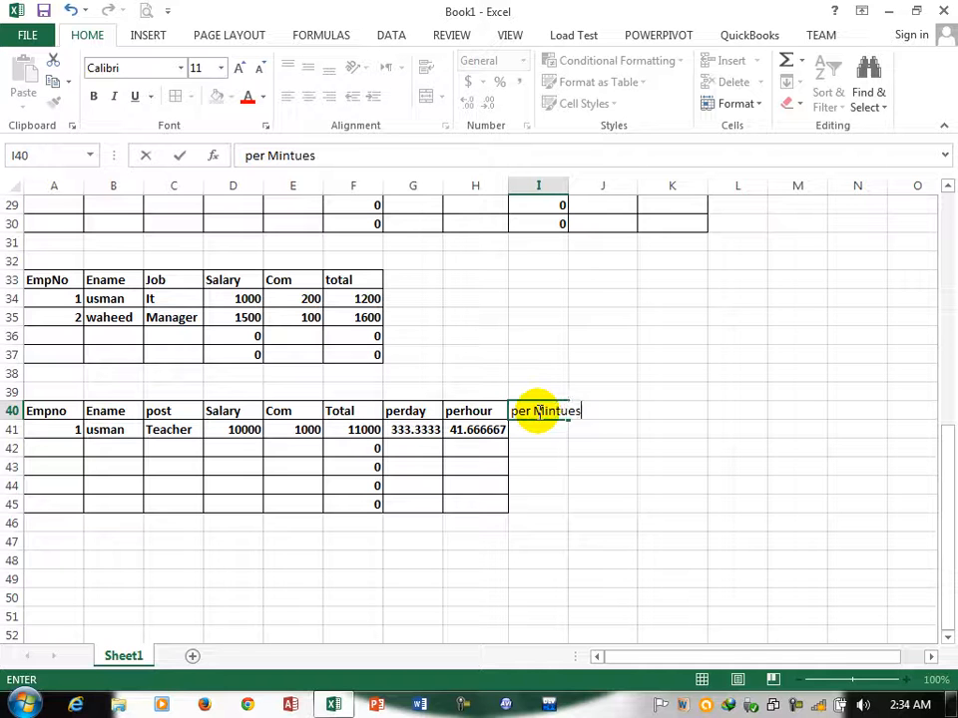
pyautogui.press('Return')
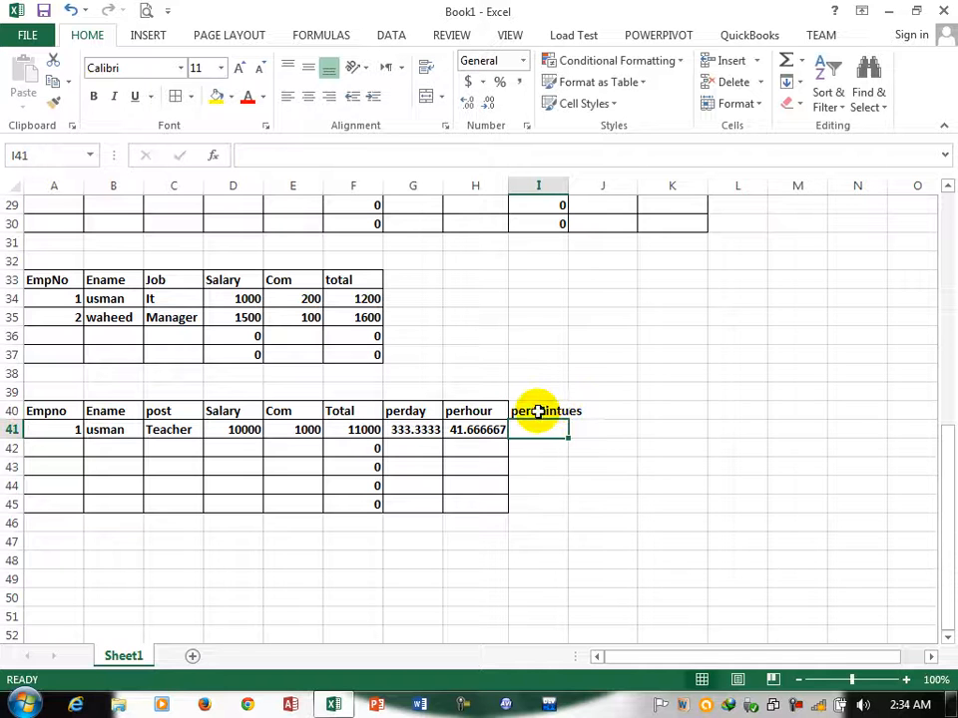
pyautogui.doubleClick(571, 185)
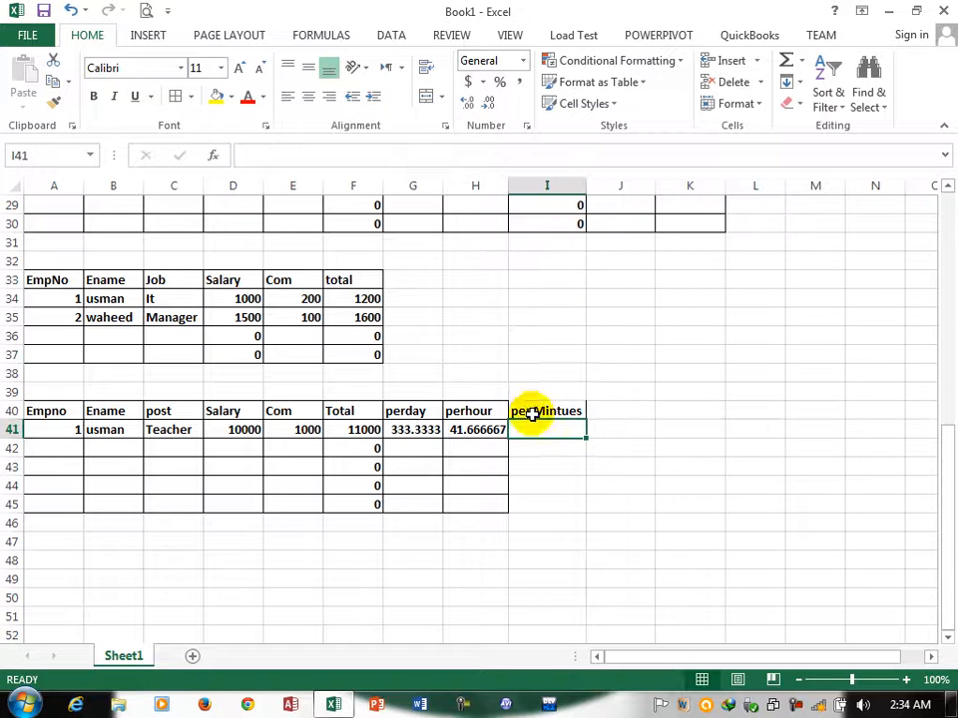
# - Enter the per-minute pay formula =H41/60 in I41
pyautogui.write('=')
pyautogui.press('Left')
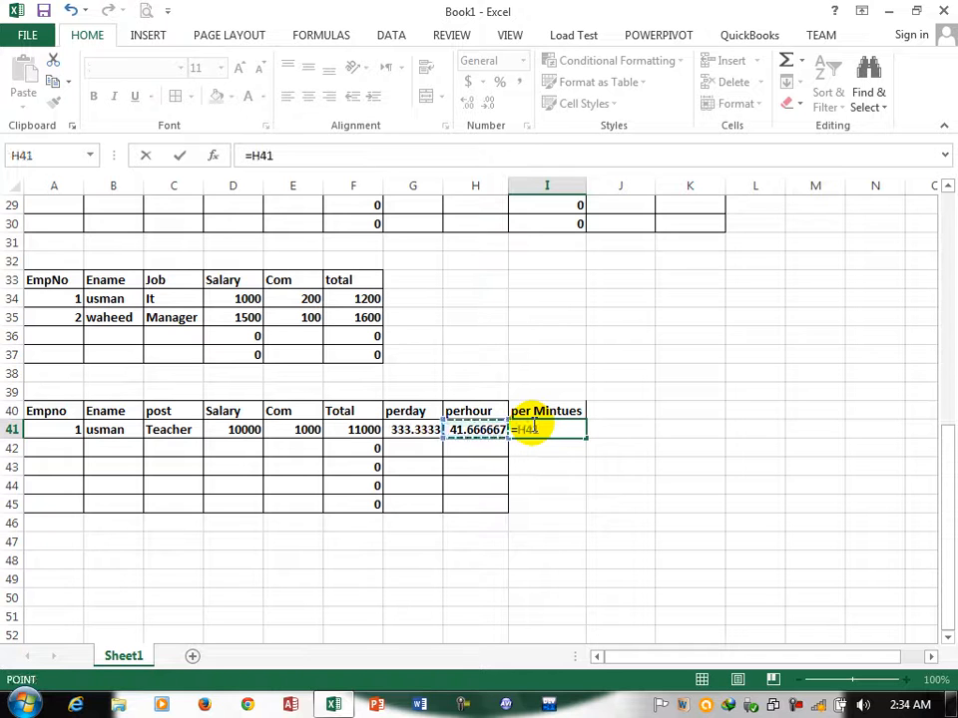
pyautogui.write('/60')
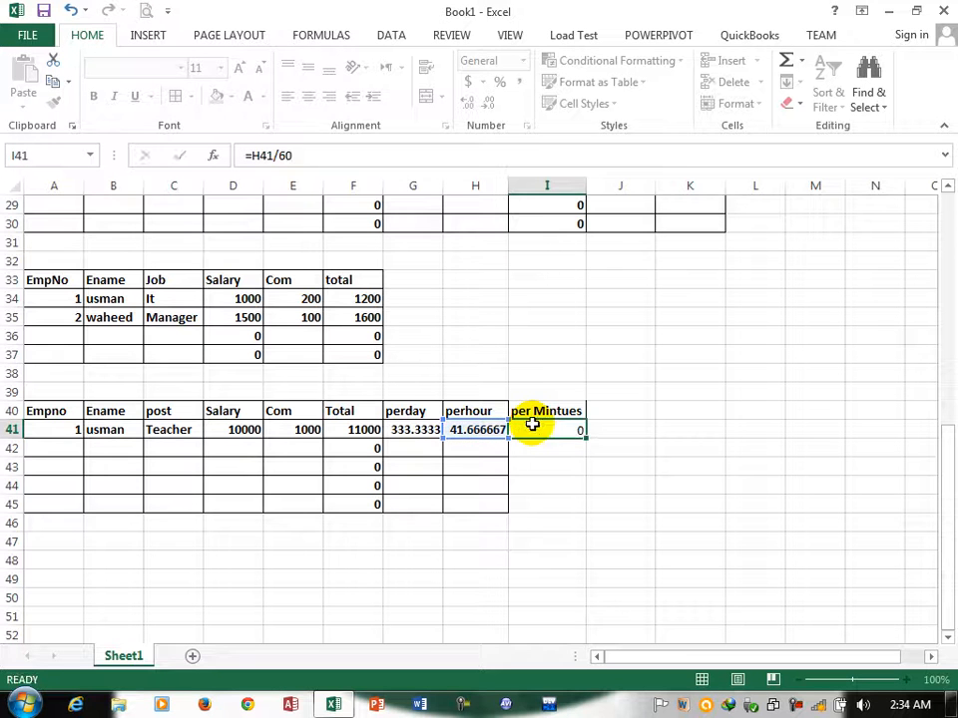
pyautogui.press('Return')
# - Apply all borders to the per-minute column range I40:I45
pyautogui.click(542, 409)
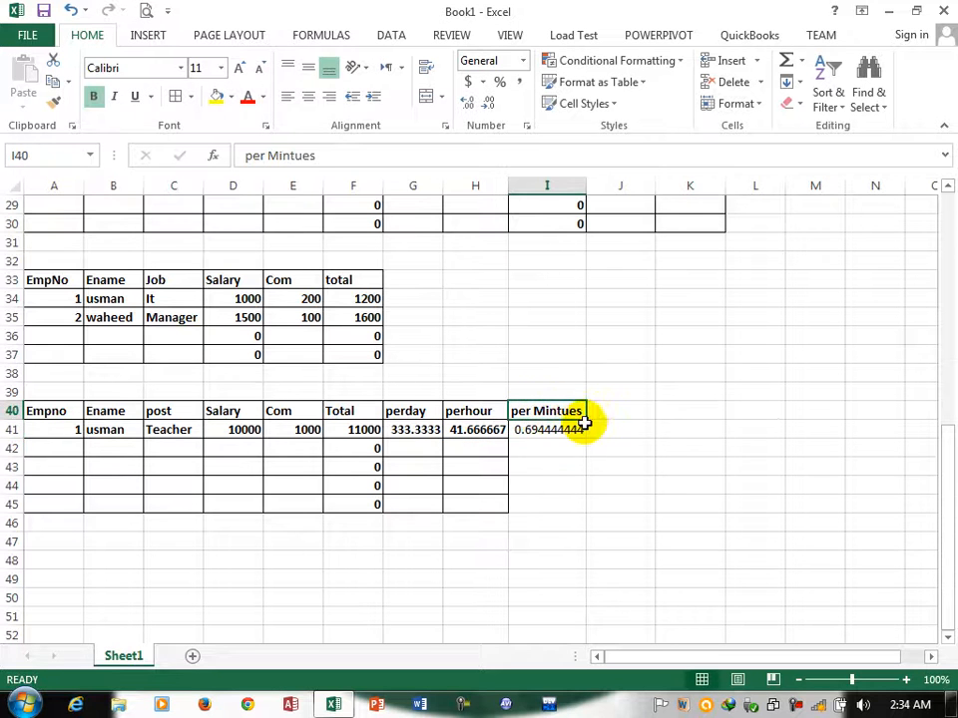
pyautogui.moveTo(552, 408); pyautogui.dragTo(552, 505)
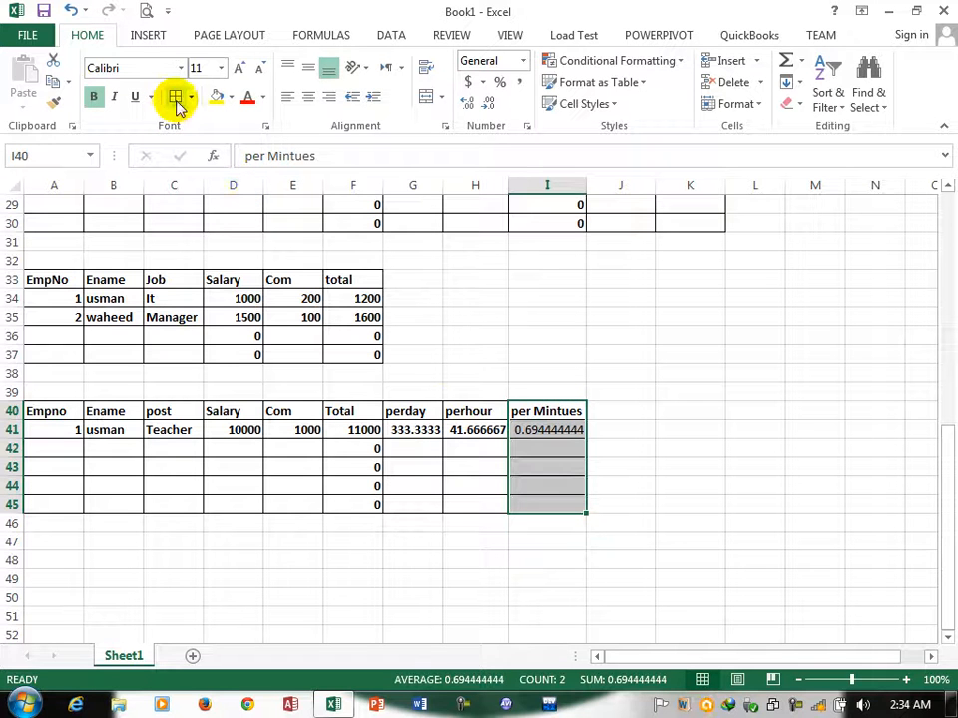
pyautogui.click(475, 505)
# - Copy the header row A40:I40 and paste it at A47 to start another table
pyautogui.moveTo(34, 410); pyautogui.dragTo(545, 417)
pyautogui.hotkey('ctrl', 'c')
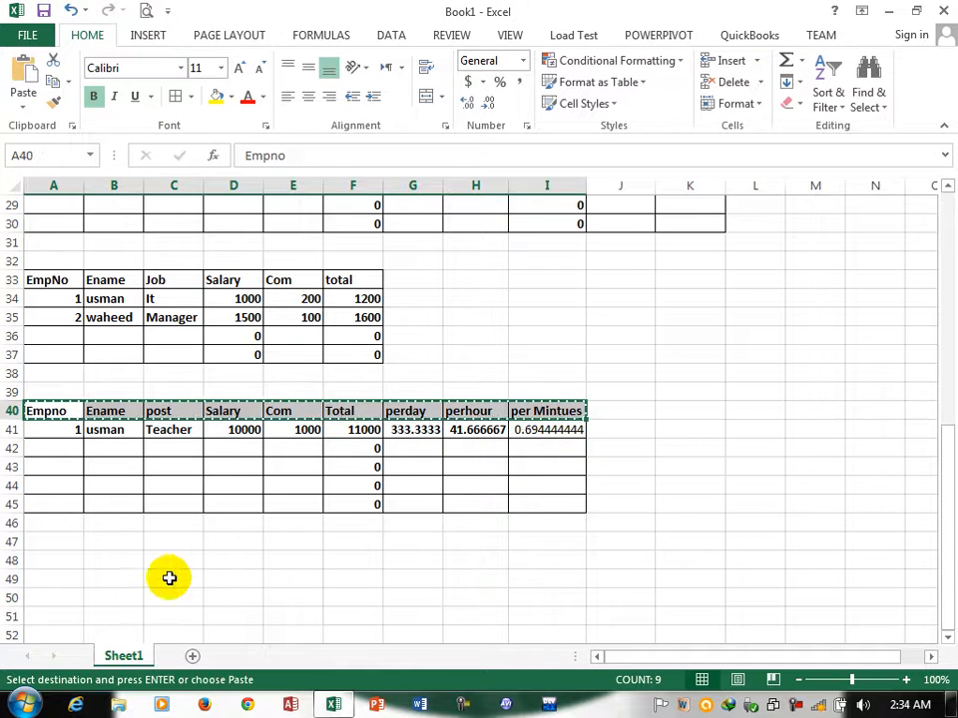
pyautogui.click(70, 545)
pyautogui.hotkey('ctrl', 'v')
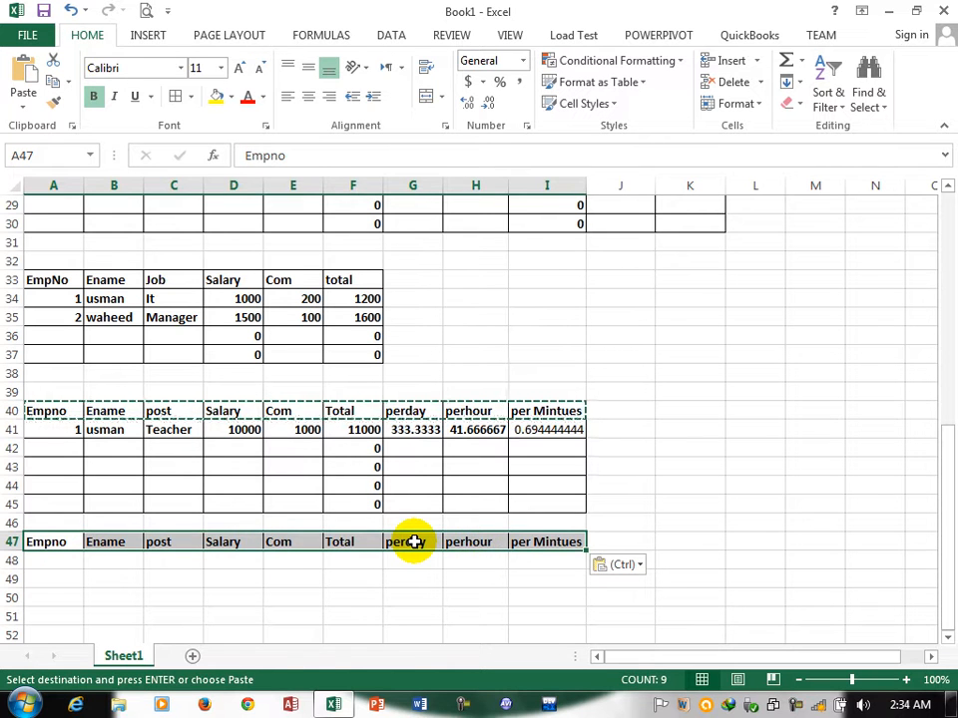
# - Clear the perday, perhour and per Mintues headers from G47:I47 in the pasted row
pyautogui.click(412, 542)
pyautogui.press('Escape')
pyautogui.press('BackSpace')
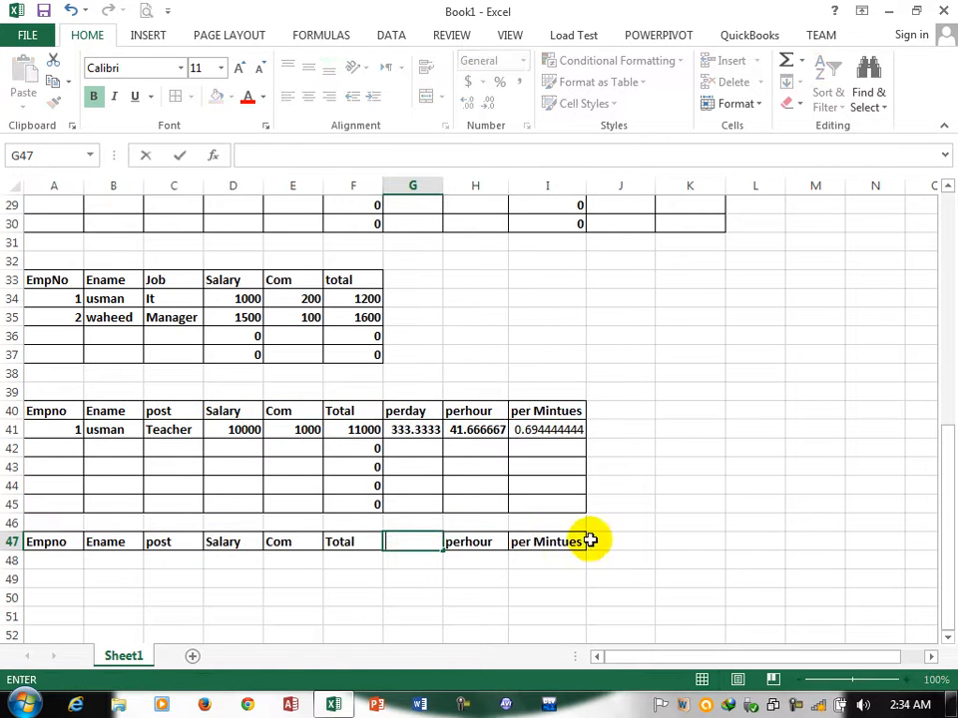
pyautogui.click(589, 541)
pyautogui.moveTo(587, 540); pyautogui.dragTo(555, 541)
pyautogui.click(510, 401)
pyautogui.press('Delete')
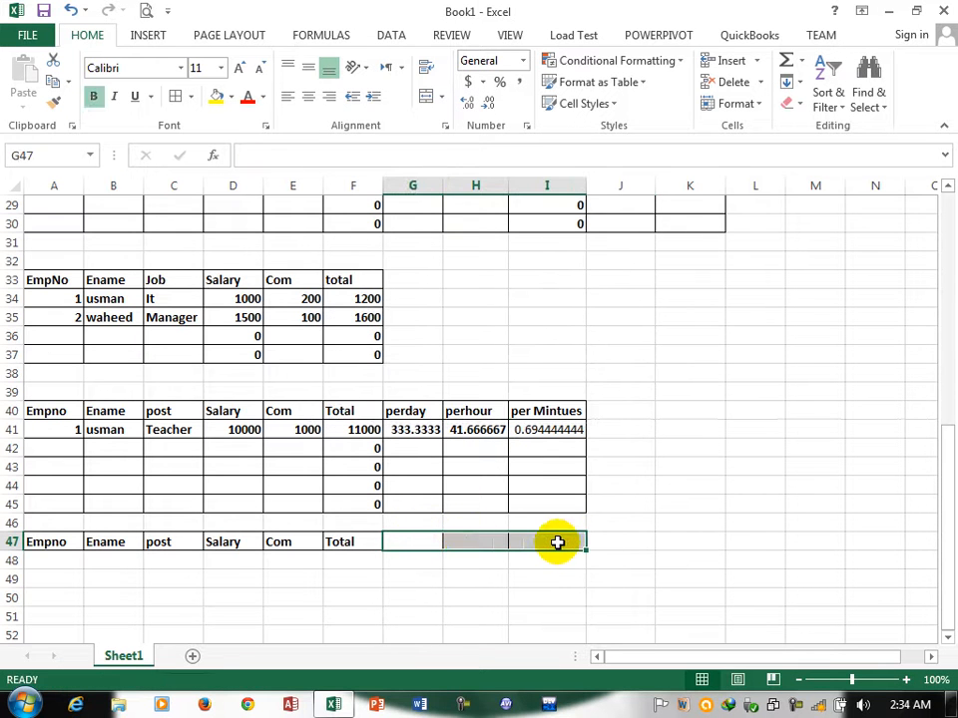
# - Fill row 48 with employee number 1, the employee's name, post IT, salary 2000 and Com 100
pyautogui.click(60, 561)
pyautogui.write('1')
pyautogui.click(104, 561)
pyautogui.write('jan')
pyautogui.press('Tab')
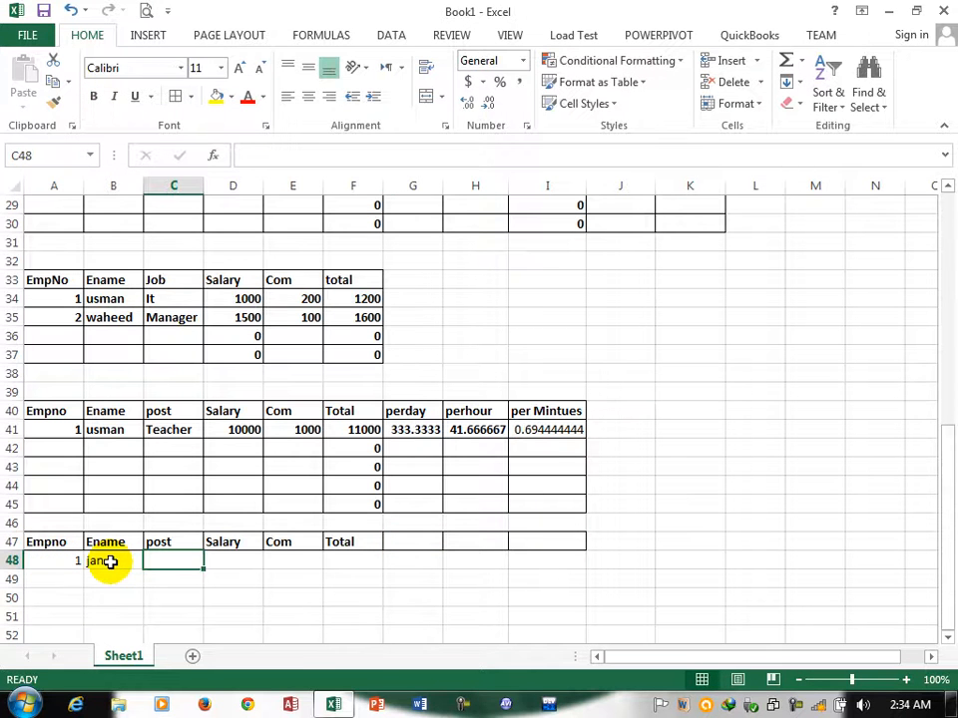
pyautogui.write('IT')
pyautogui.press('Tab')
pyautogui.write('20')
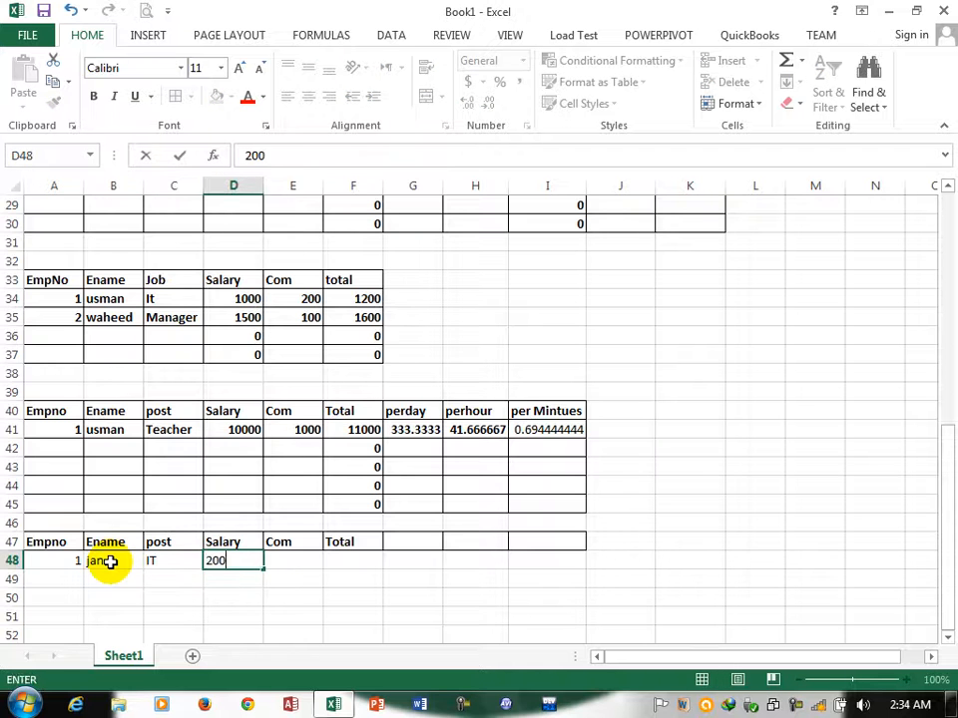
pyautogui.write('00')
pyautogui.press('Tab')
pyautogui.write('100')
pyautogui.press('Tab')
# - Enter the total formula =D48+E48 in F48
pyautogui.write('=')
pyautogui.press('Left')
pyautogui.press('Left')
pyautogui.write('+')
pyautogui.press('Left')
pyautogui.press('Return')
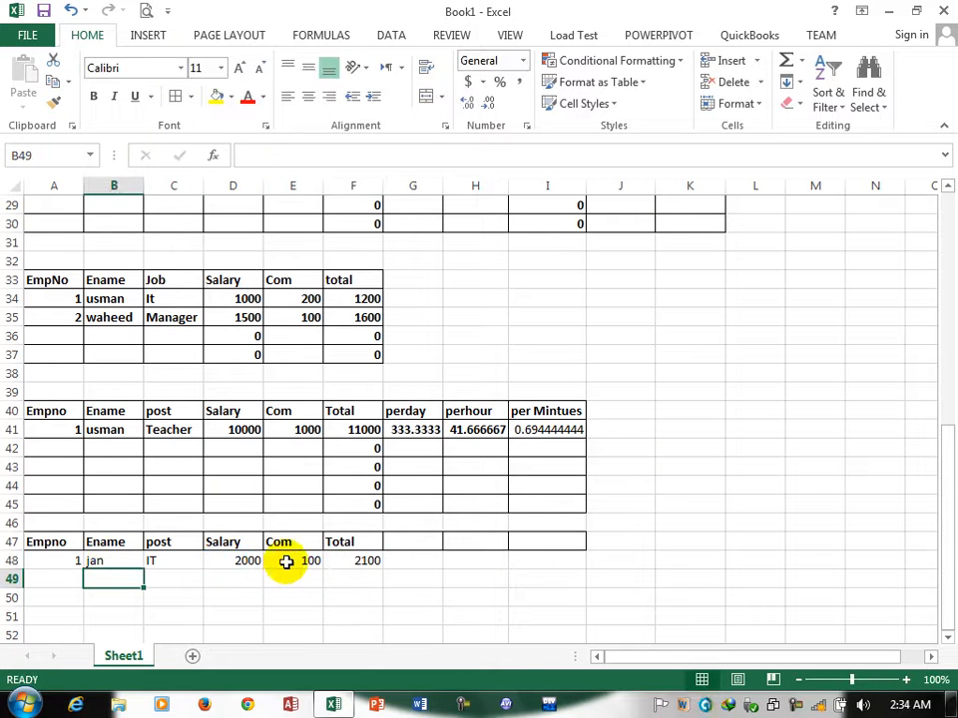
# - Fill the total formula from F48 down to F51 and apply all borders to A47:I51
pyautogui.click(363, 562)
pyautogui.moveTo(382, 567); pyautogui.dragTo(383, 620)
pyautogui.click(42, 545)
pyautogui.moveTo(260, 577); pyautogui.dragTo(547, 613)
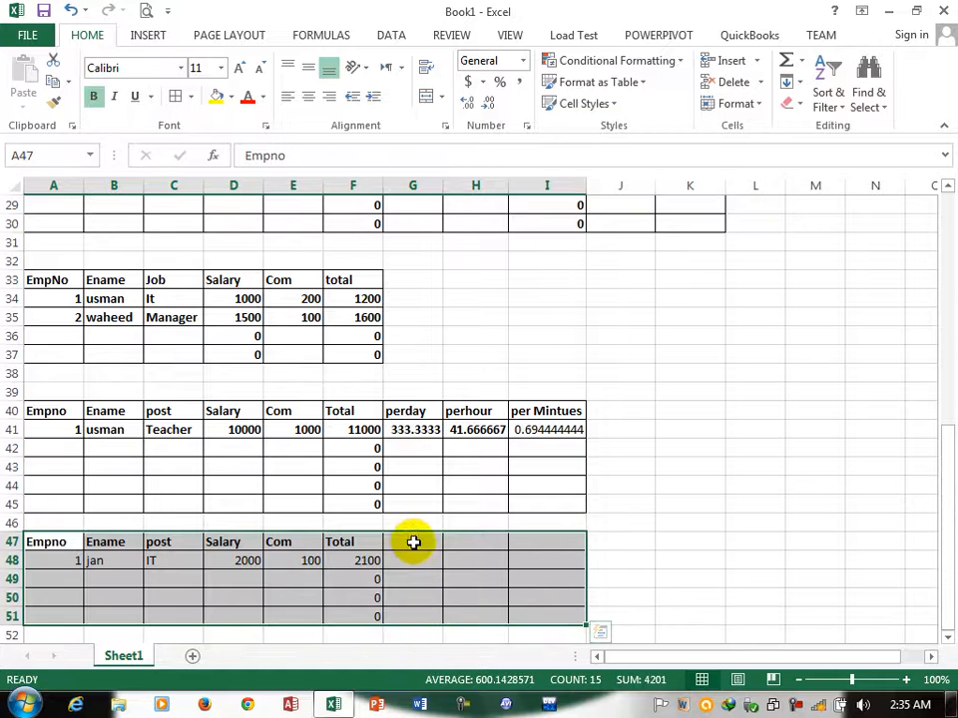
# - Add the header Month salary in G47 and widen column G to fit it
pyautogui.click(411, 541)
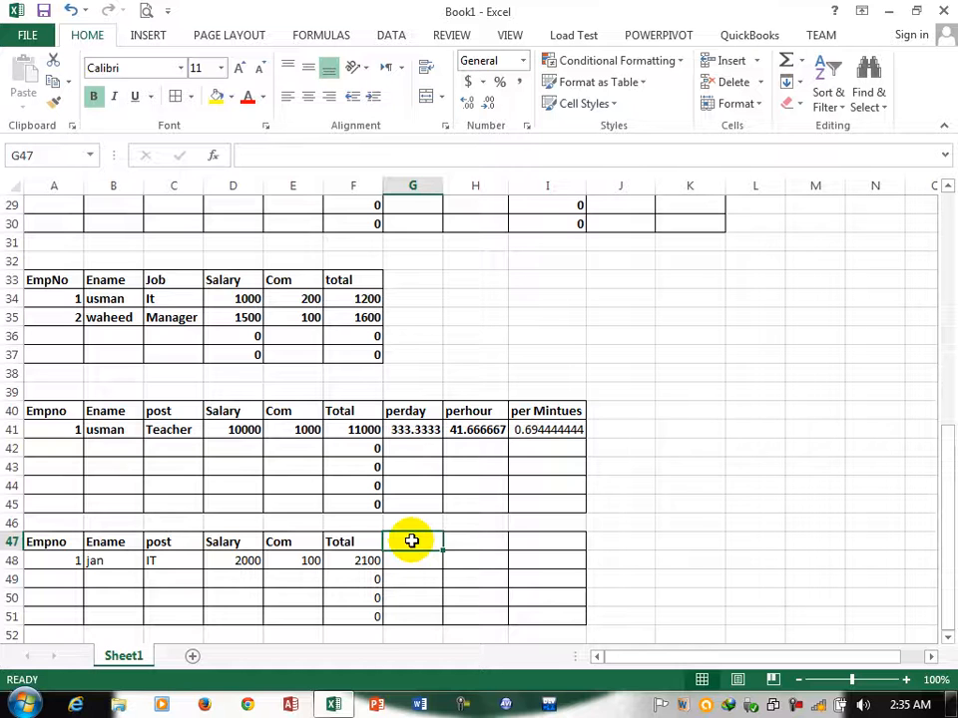
pyautogui.write('Month salary')
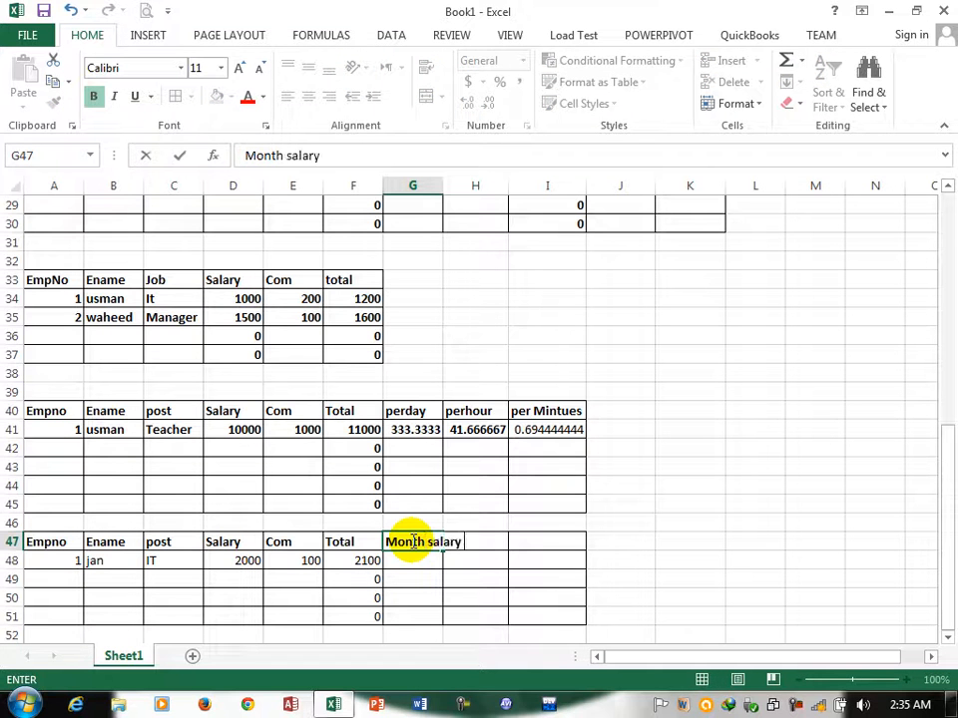
pyautogui.click(445, 188)
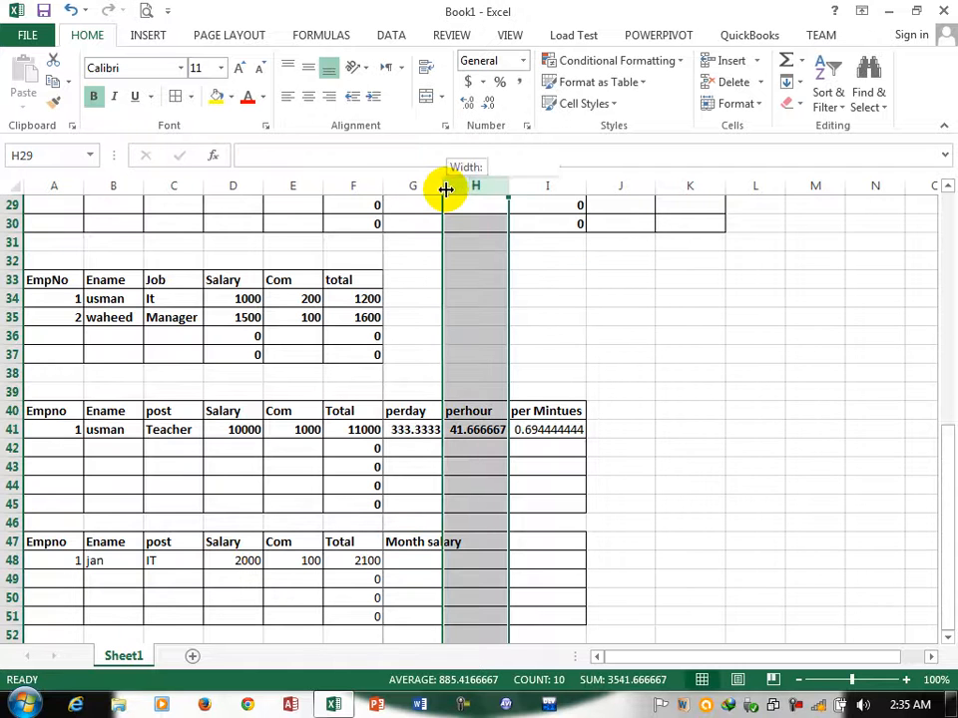
pyautogui.doubleClick(446, 188)
# - Enter the month salary formula =D48 in G48
pyautogui.click(440, 562)
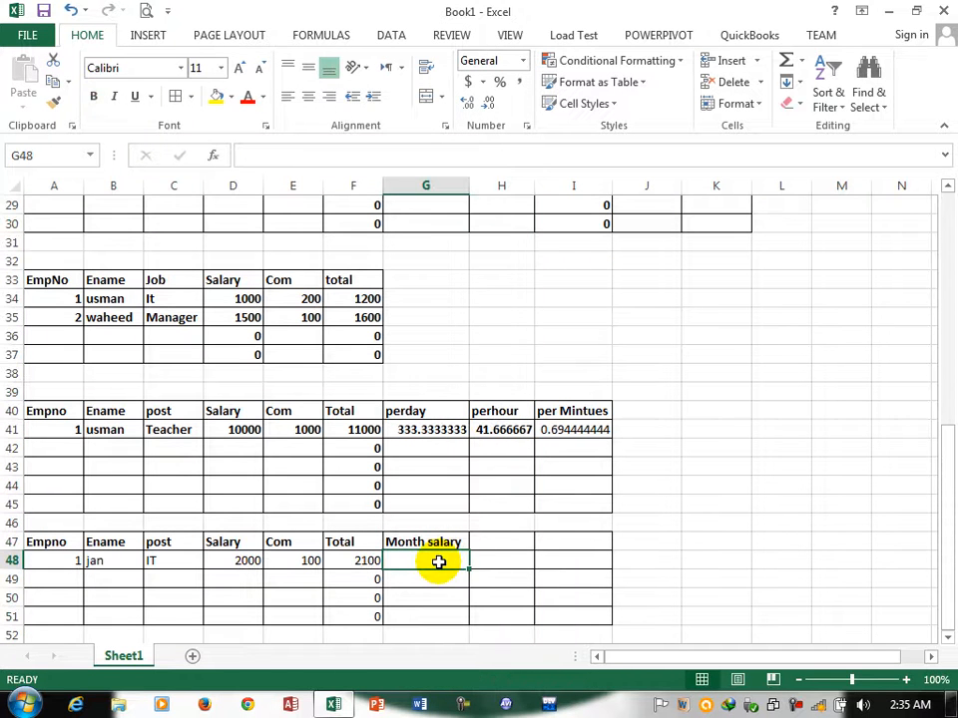
pyautogui.write('=')
pyautogui.click(246, 561)
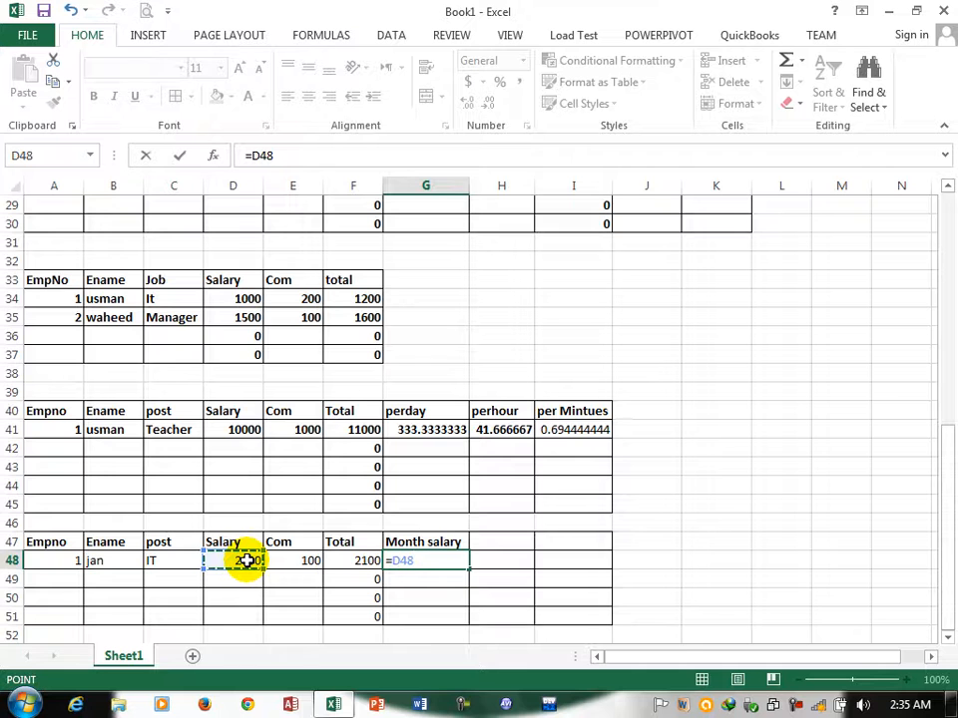
pyautogui.press('Return')
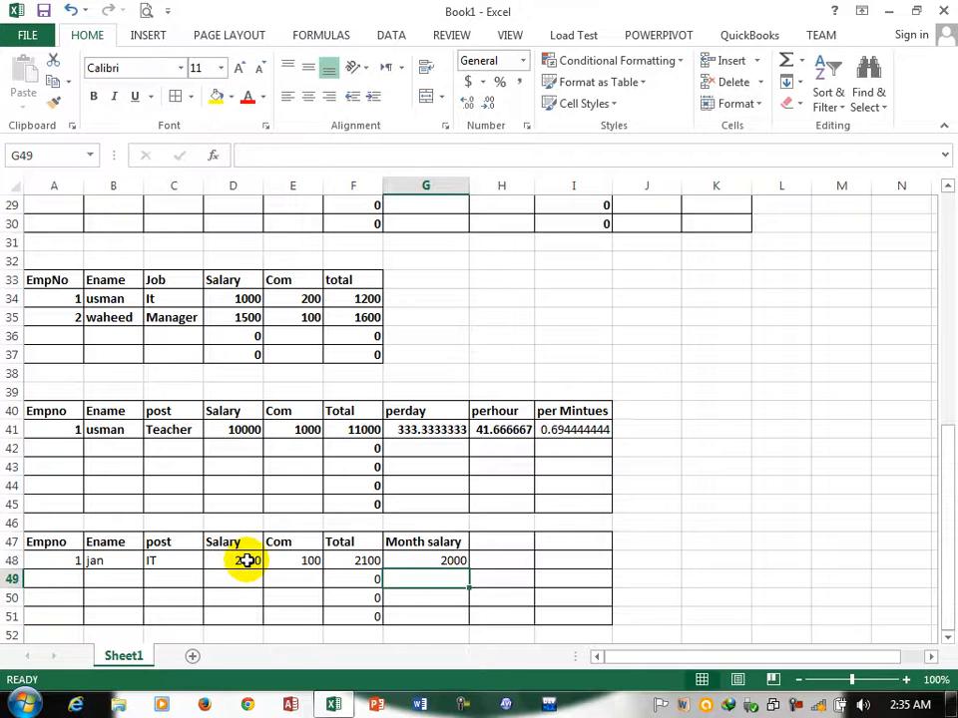
# - Add the header Year in H47 and enter the yearly salary formula =G48*12 in H48
pyautogui.click(517, 540)
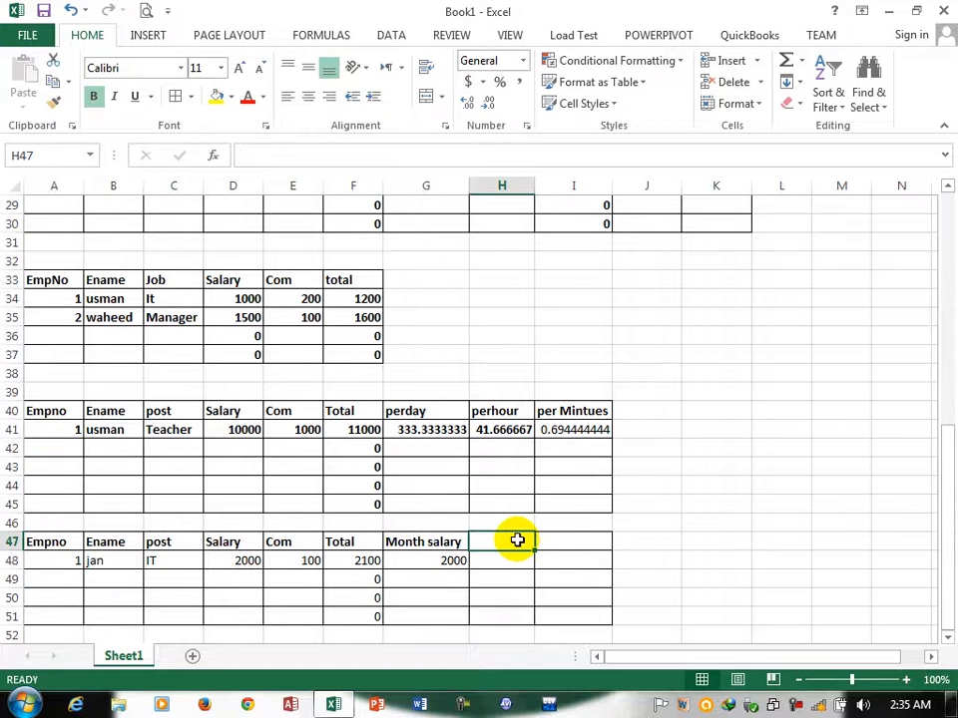
pyautogui.write('Ye')
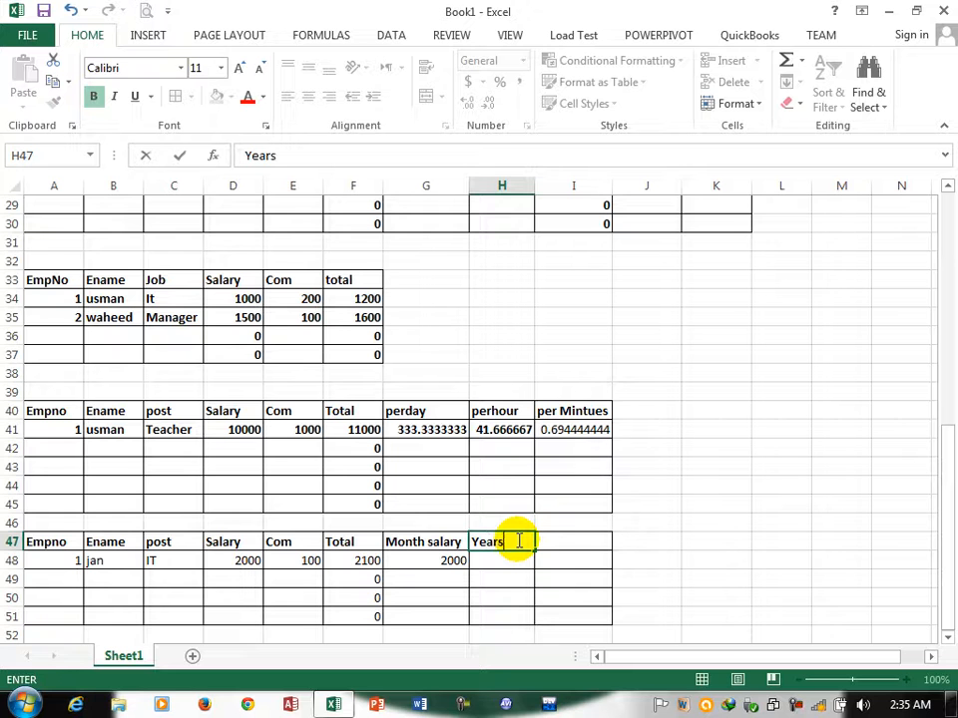
pyautogui.write('ar')
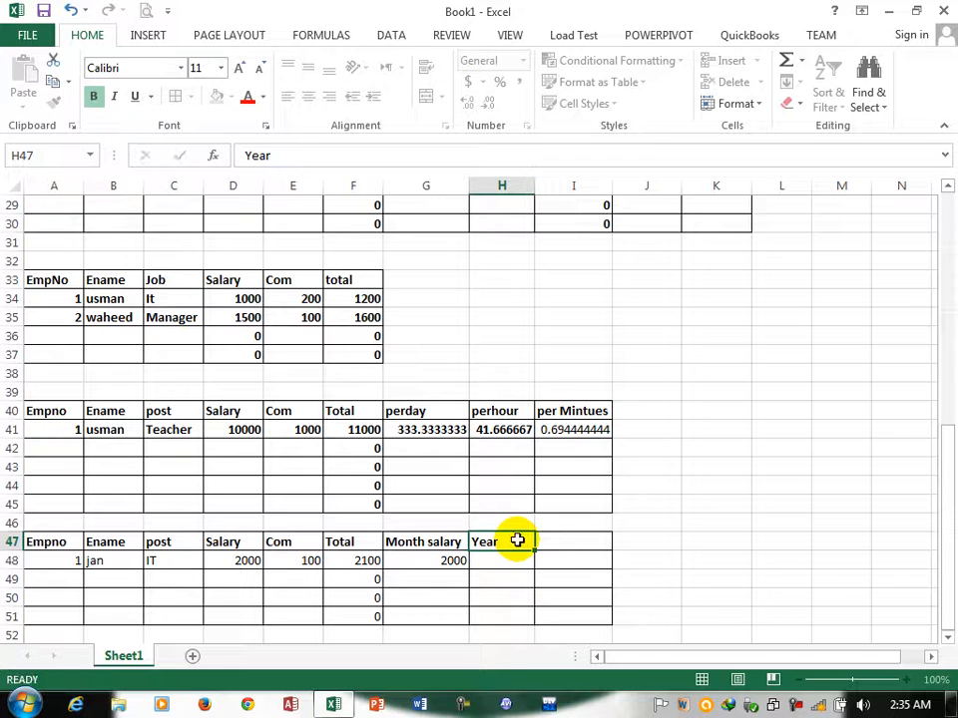
pyautogui.press('Return')
pyautogui.write('=')
pyautogui.press('Left')
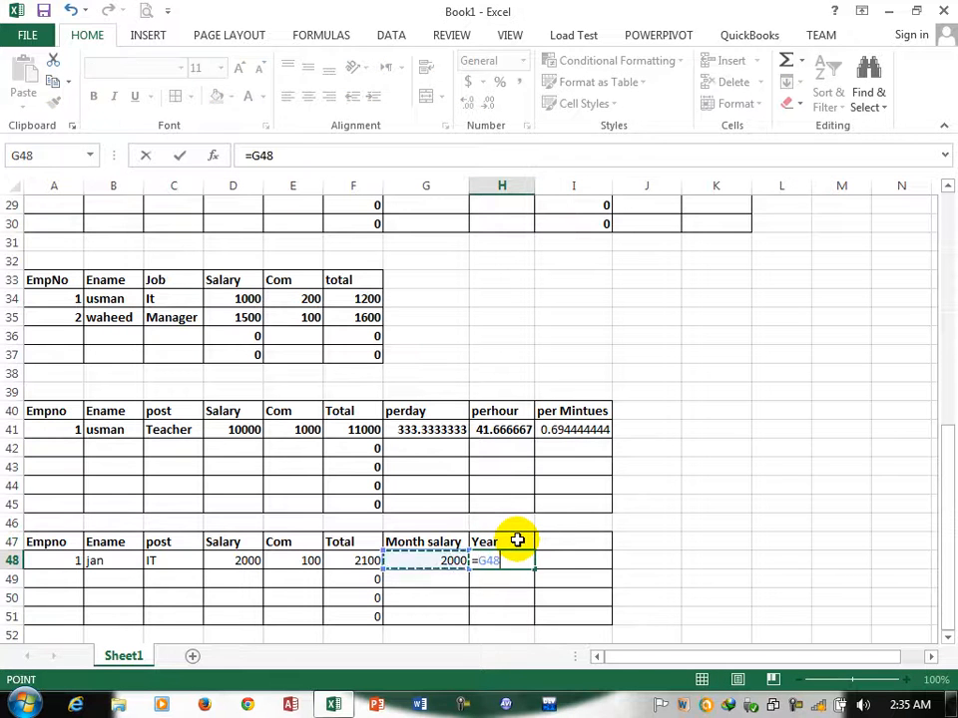
pyautogui.write('*12')
pyautogui.press('Return')
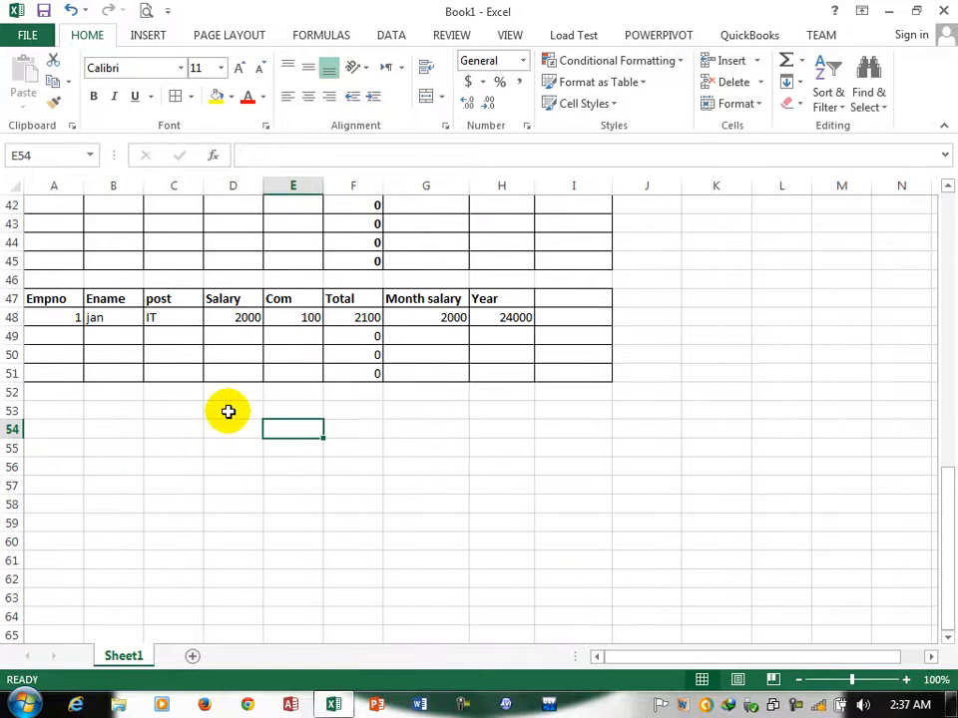
# - Merge and center D53:F54 below the salary table and enter the title Shop Formulas
pyautogui.moveTo(228, 411); pyautogui.dragTo(376, 429)
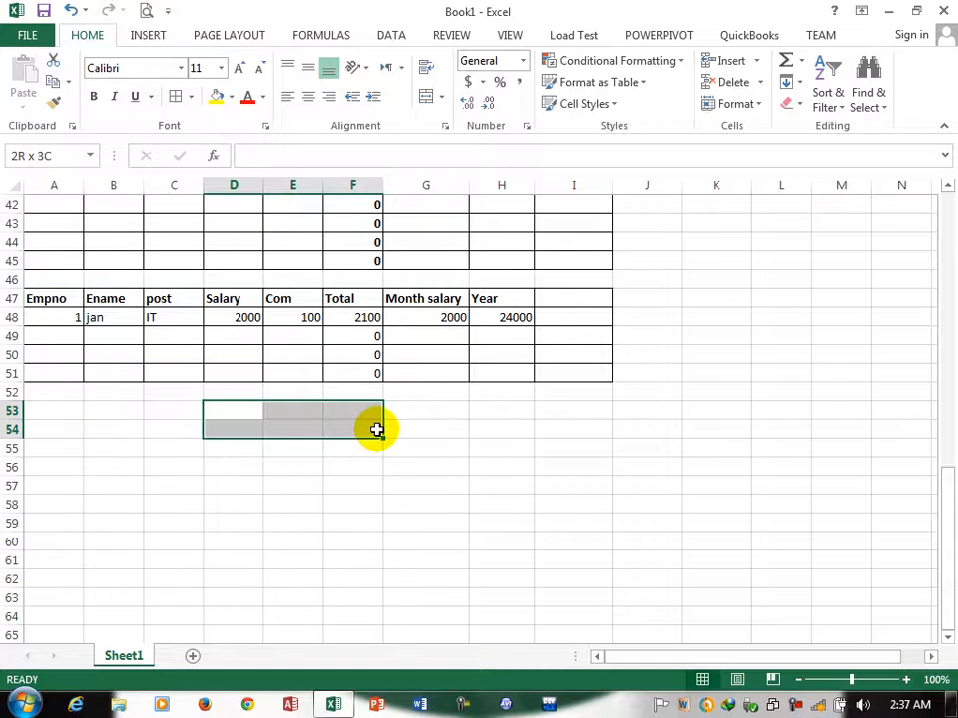
pyautogui.click(428, 97)
pyautogui.write('Sho')
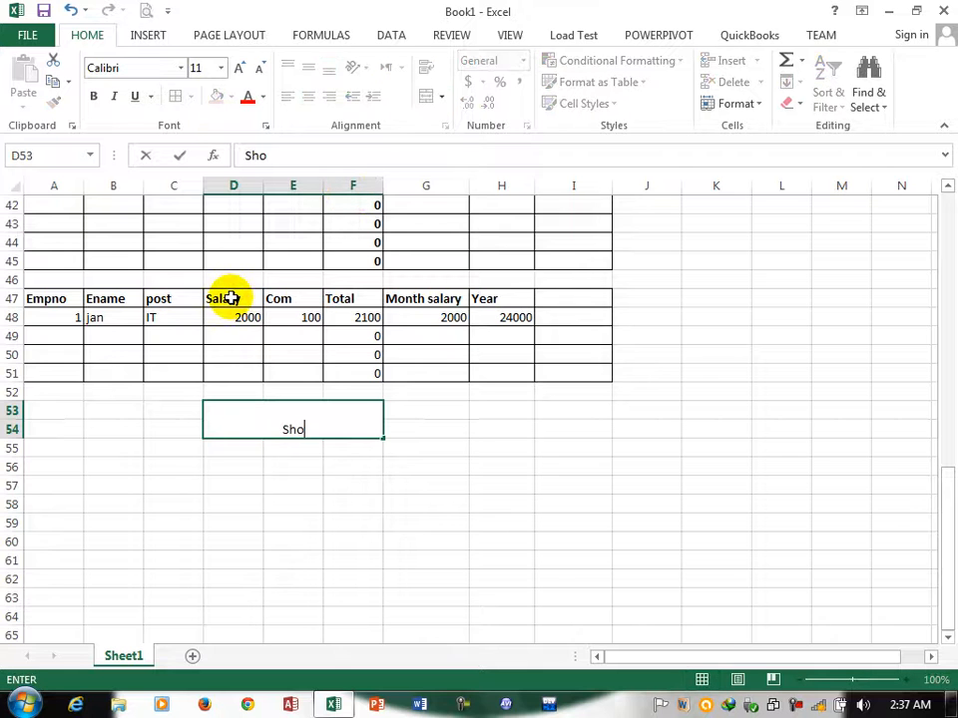
pyautogui.write('p Foer')
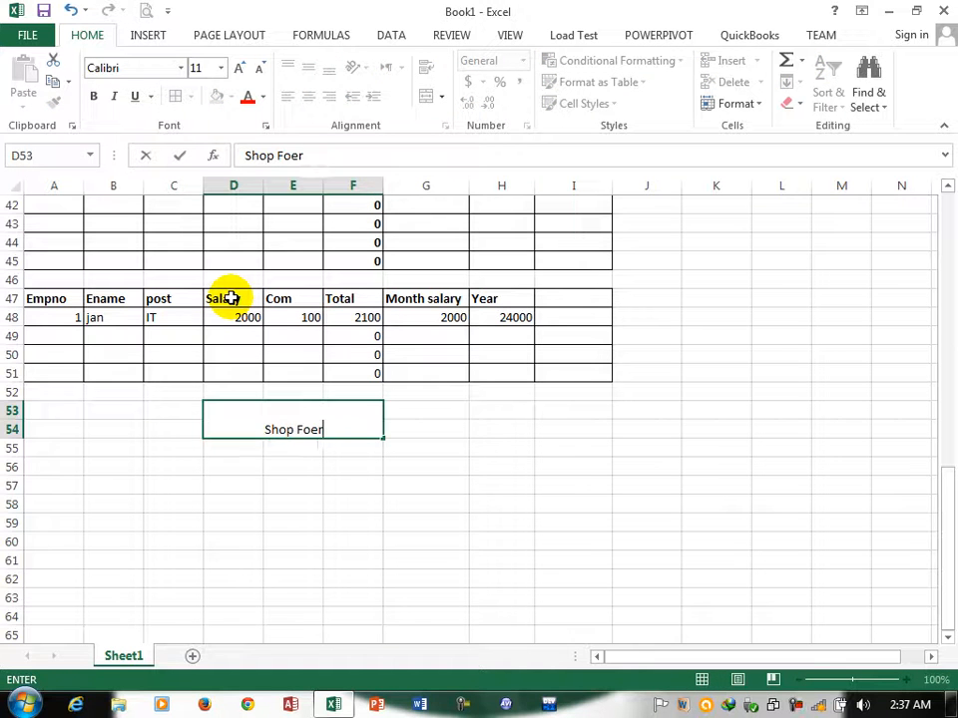
pyautogui.write('sd')
pyautogui.press('BackSpace')
pyautogui.press('BackSpace')
pyautogui.write('s')
pyautogui.press('Return')
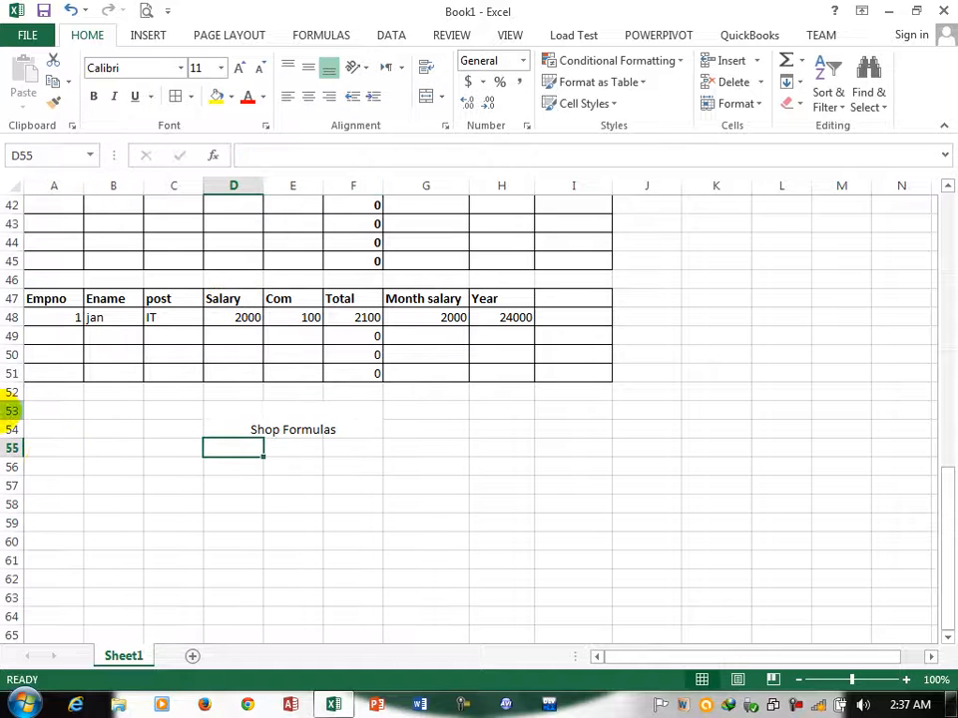
# - Enter the headers Item ID, Item and Price in A55:C55
pyautogui.click(50, 456)
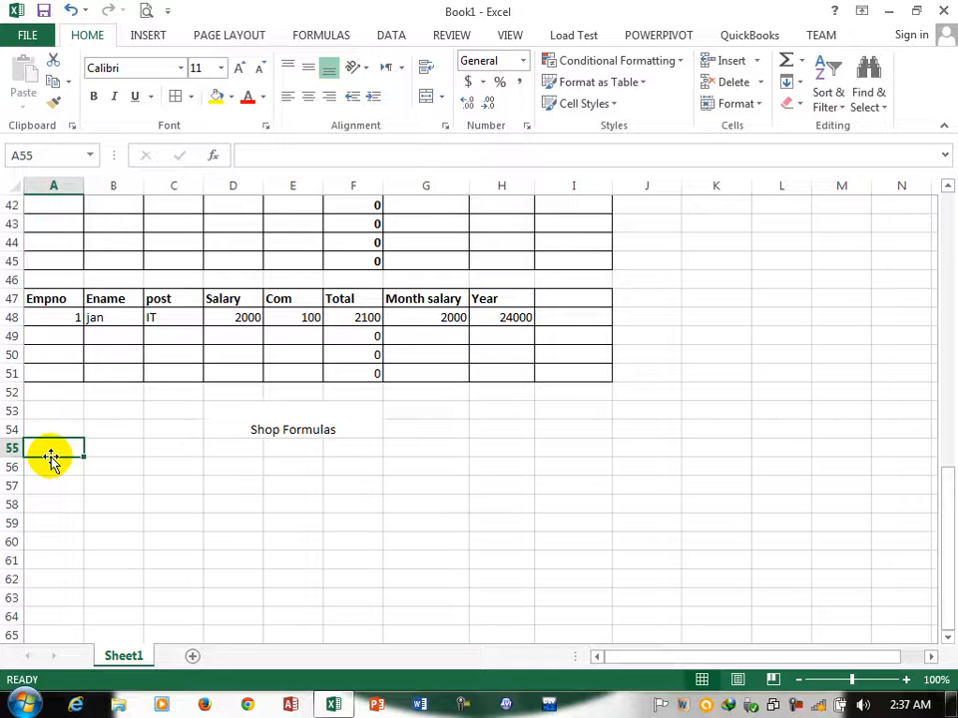
pyautogui.write('l')
pyautogui.press('BackSpace')
pyautogui.press('BackSpace')
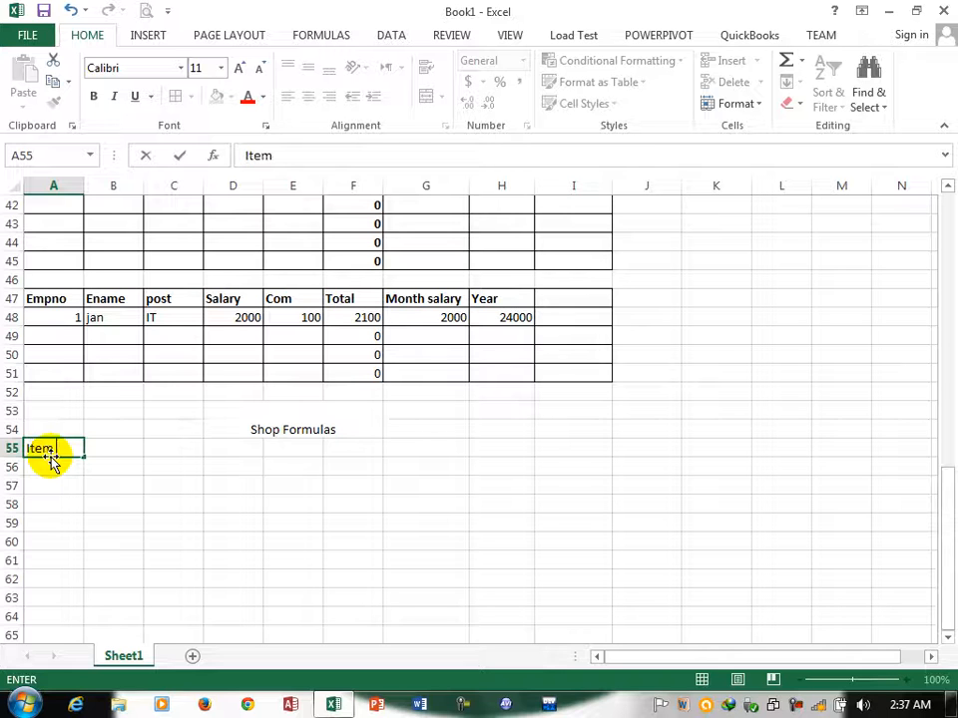
pyautogui.press('Tab')
pyautogui.write('It')
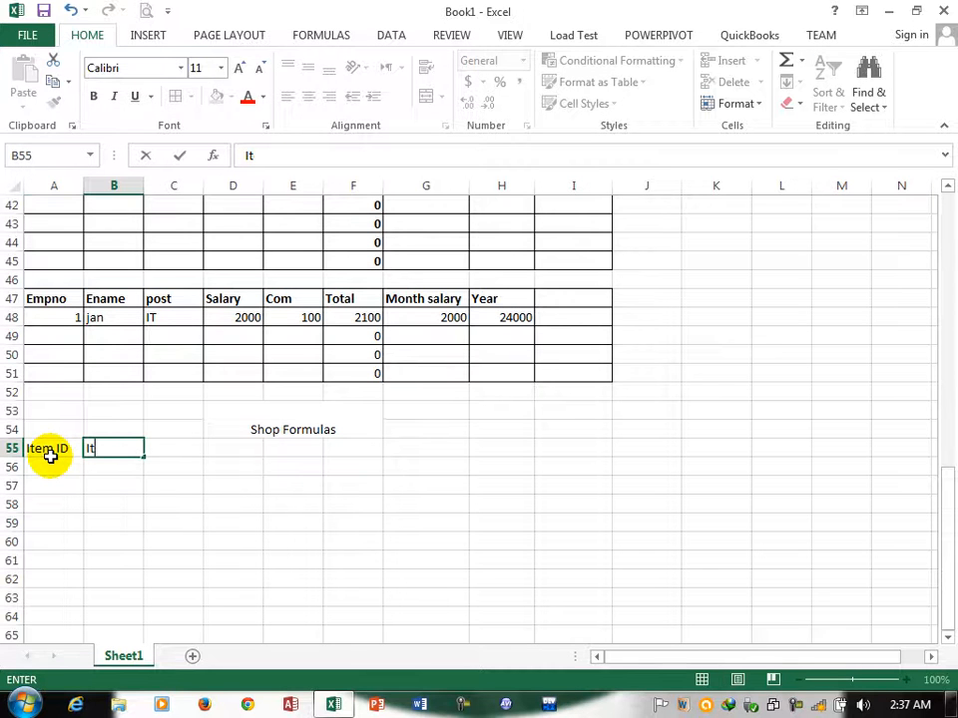
pyautogui.press('Tab')
pyautogui.write('P')
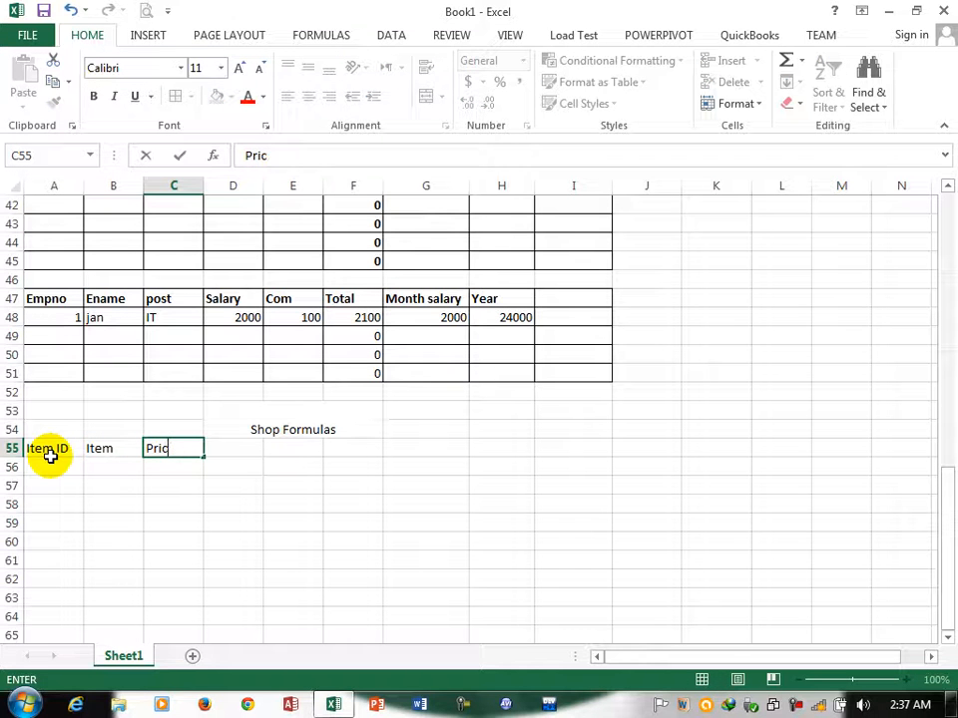
# - Apply bold and all borders to the item table A55:C58 and to the merged Shop Formulas title
pyautogui.click(48, 459)
pyautogui.moveTo(41, 449); pyautogui.dragTo(171, 497)
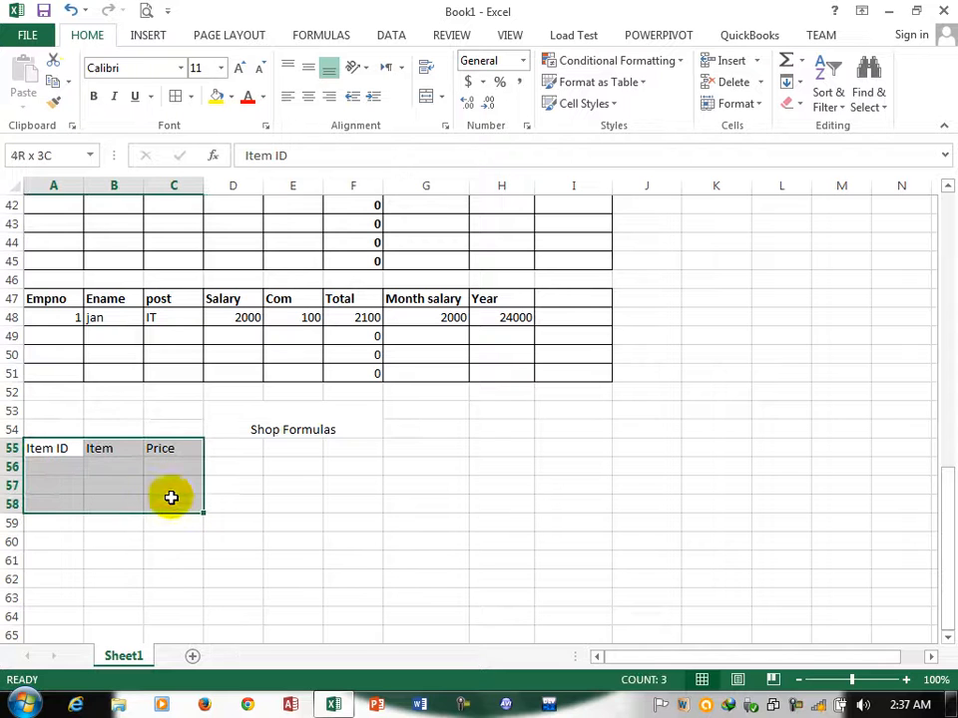
pyautogui.click(93, 96)
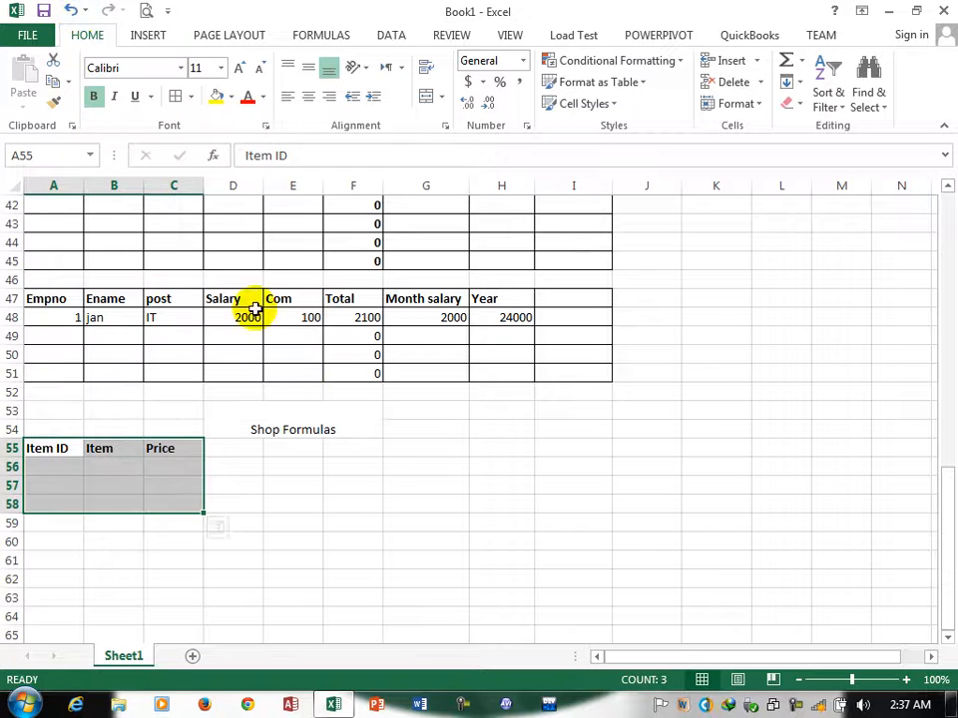
pyautogui.click(177, 95)
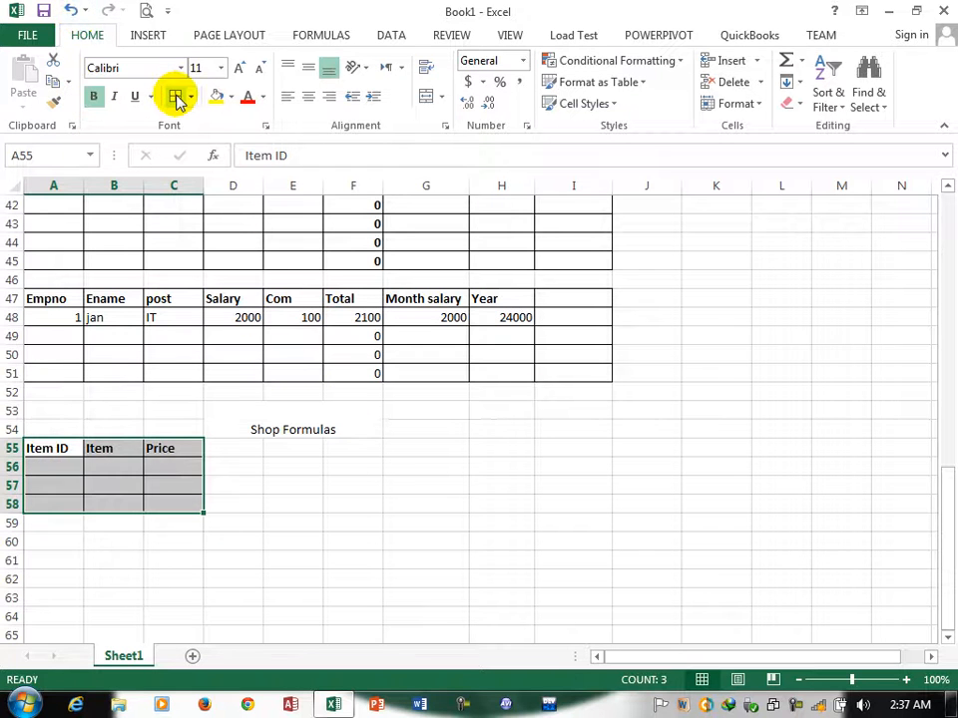
pyautogui.click(281, 419)
pyautogui.click(91, 97)
# - Enter a nested IF in C56 testing B56 for "Cable" (100), then B56:B58 for "LCD" (2000) and "CPU" (5000), otherwise 0
pyautogui.click(176, 468)
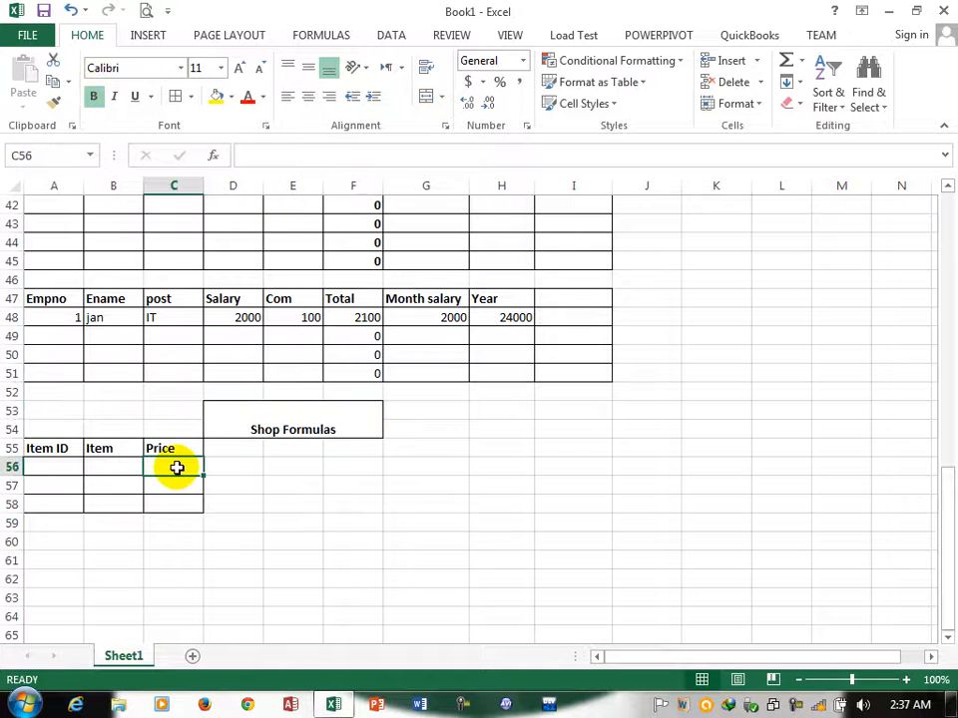
pyautogui.write('=oi')
pyautogui.press('BackSpace')
pyautogui.press('BackSpace')
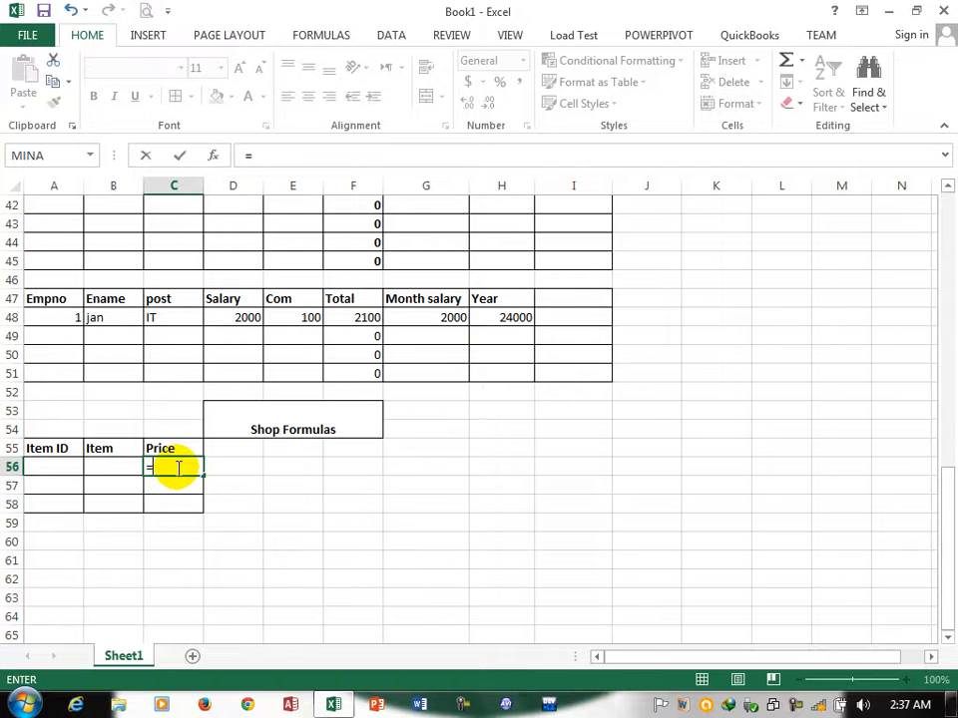
pyautogui.write('if(')
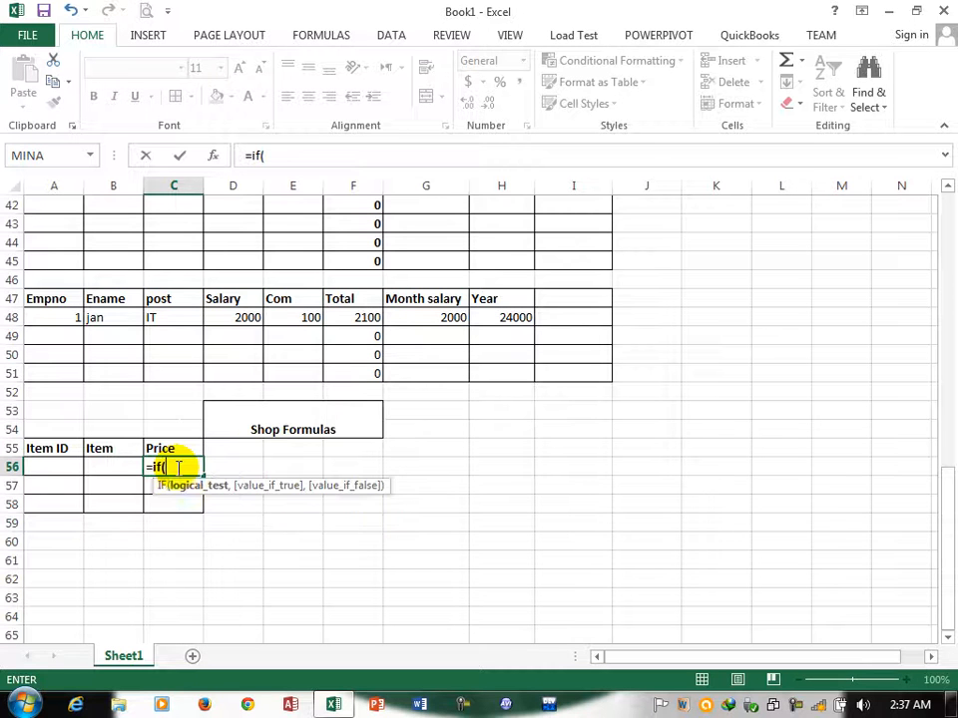
pyautogui.click(107, 469)
pyautogui.write('=')
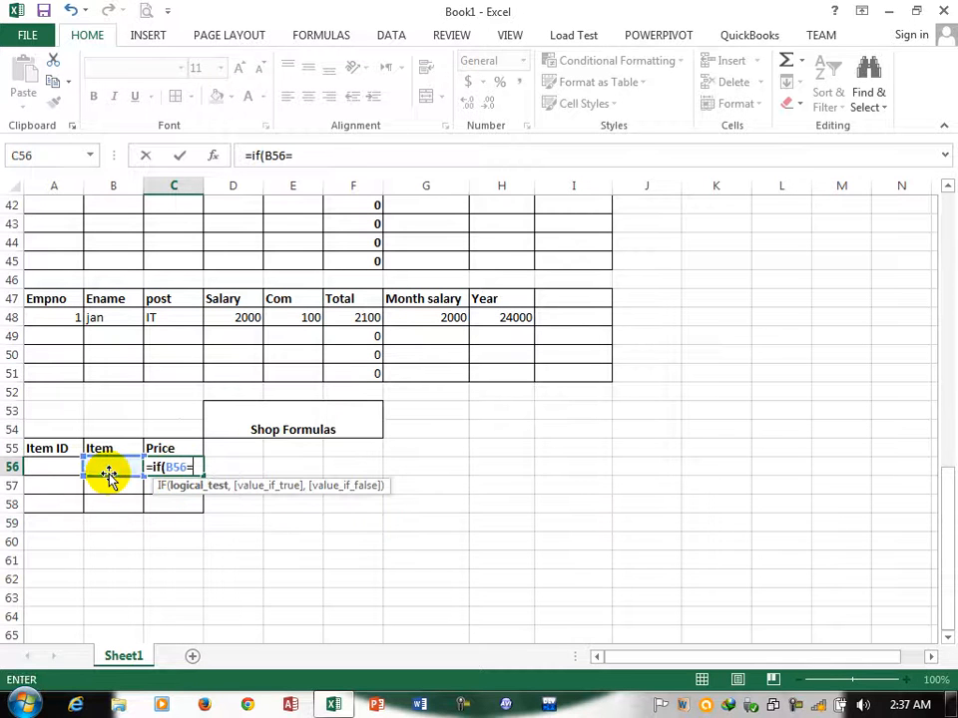
pyautogui.write('"Cable",100,if(')
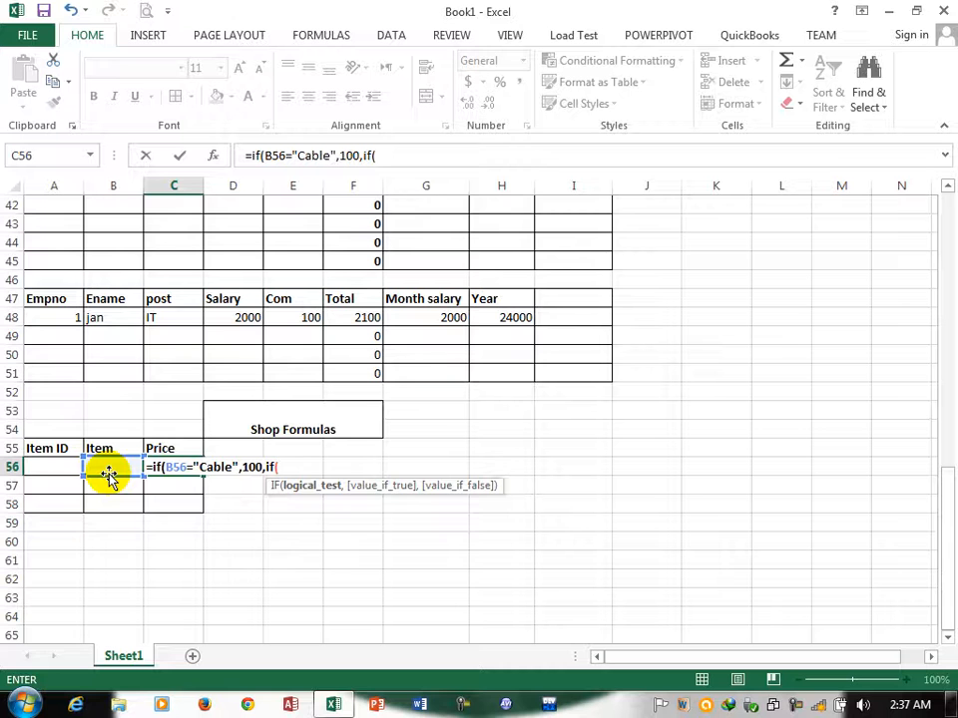
pyautogui.moveTo(104, 466); pyautogui.dragTo(107, 507)
pyautogui.write('="LCD",2000,if(')
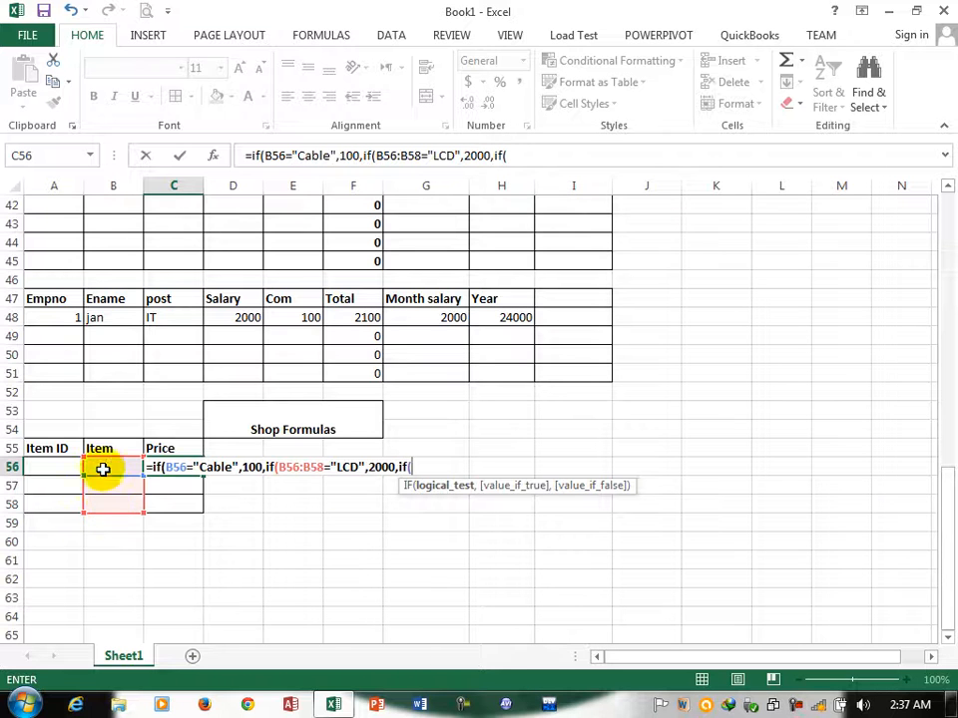
pyautogui.moveTo(103, 464); pyautogui.dragTo(102, 509)
pyautogui.write('="CP')
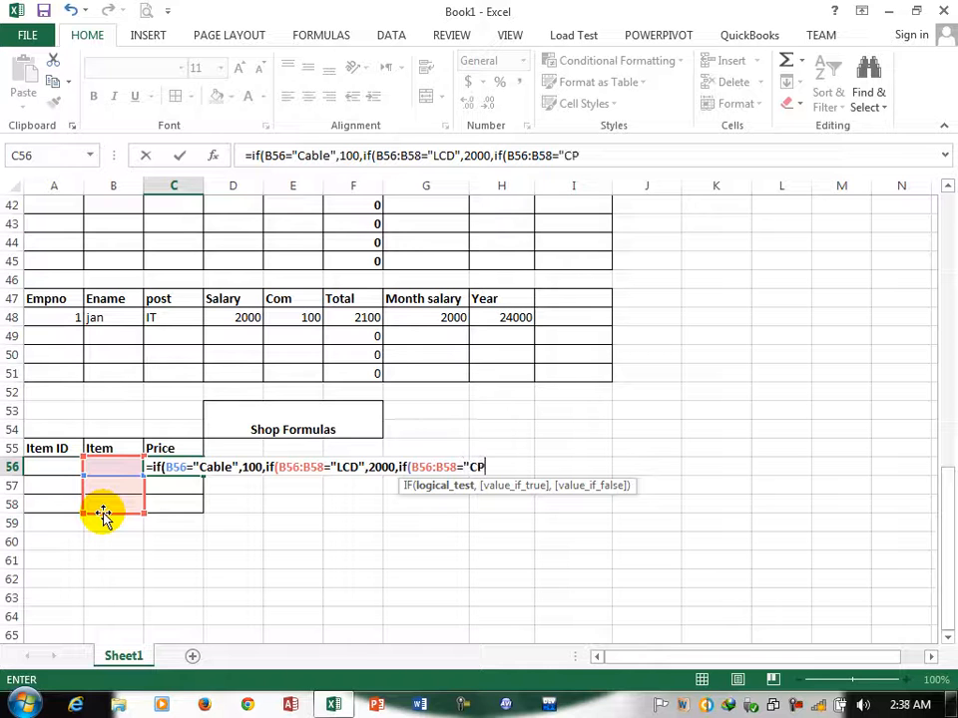
pyautogui.write('U",5000,m0))')
pyautogui.press('Return')
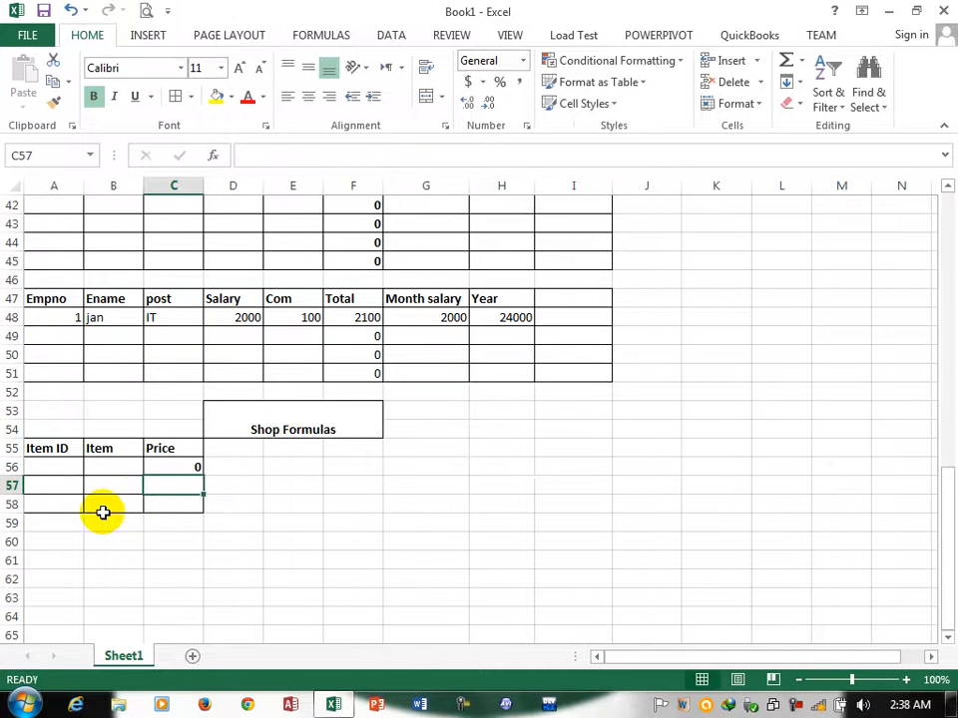
# - Fill the price formula from C56 down to C58
pyautogui.click(170, 463)
pyautogui.moveTo(201, 475); pyautogui.dragTo(202, 509)
pyautogui.click(69, 462)
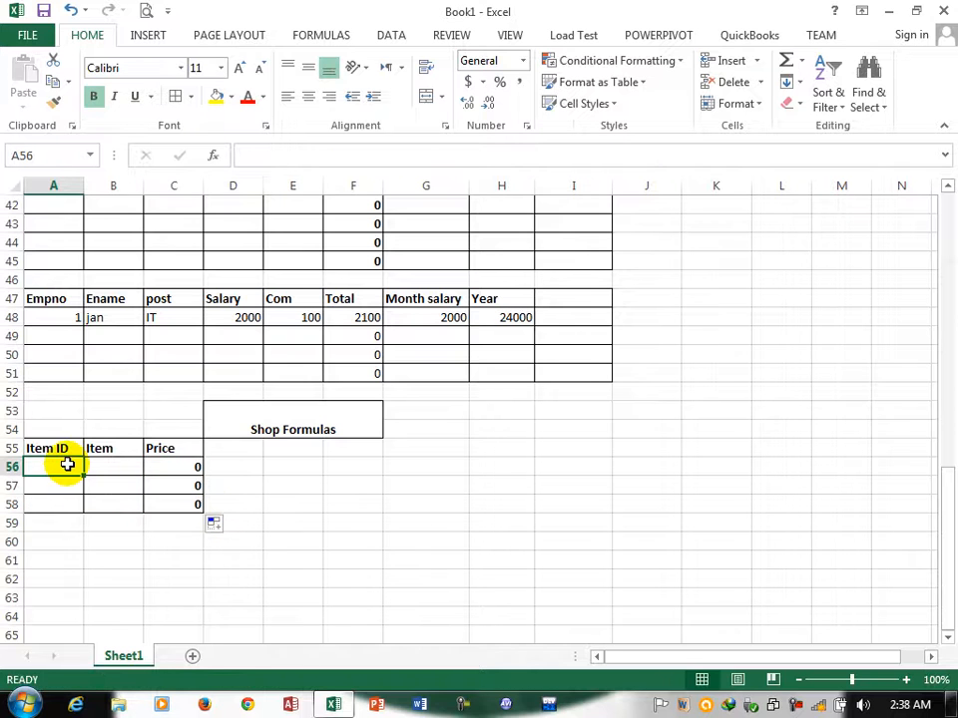
# - Fill the item table with ID 1 and LCD in row 56, and ID 2 and Cable in row 57
pyautogui.write('1')
pyautogui.click(119, 463)
pyautogui.write('LCD')
pyautogui.press('Tab')
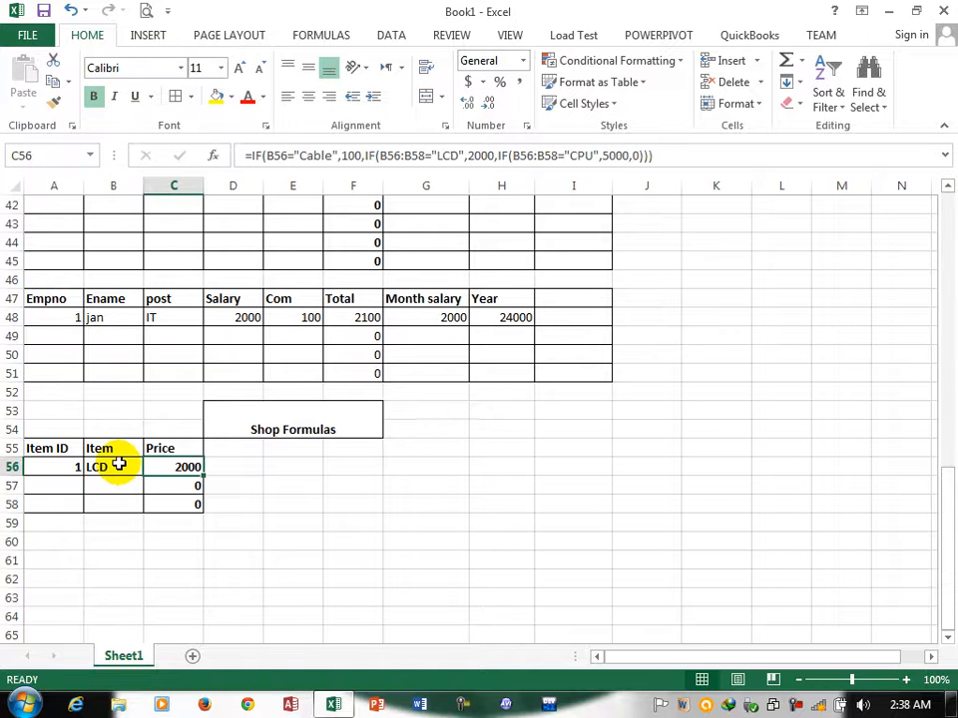
pyautogui.click(75, 483)
pyautogui.write('2')
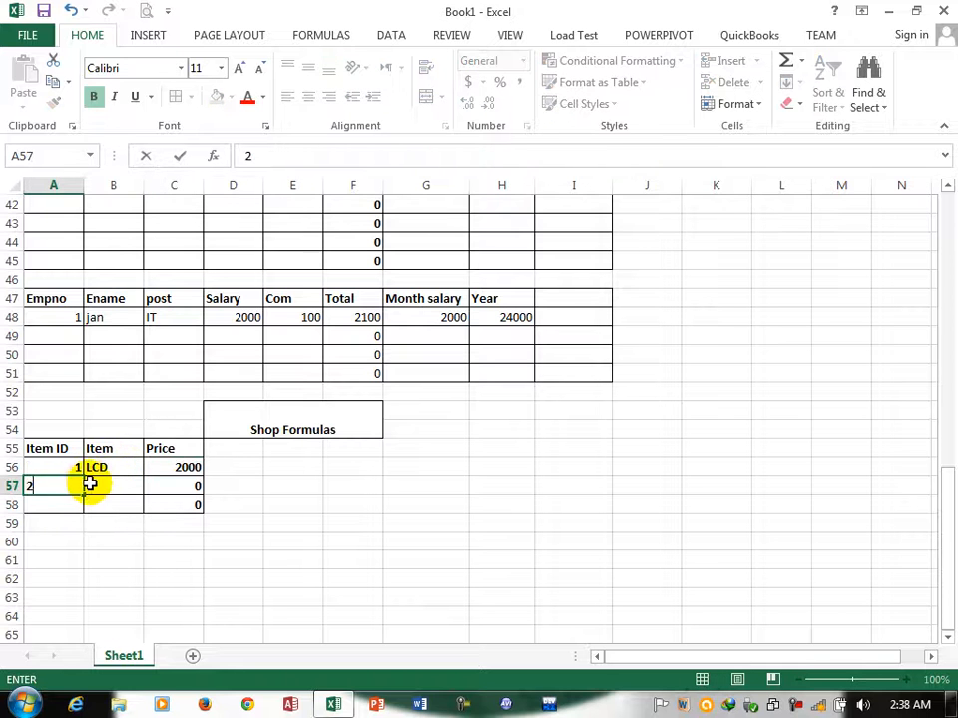
pyautogui.click(102, 484)
pyautogui.write('Cable')
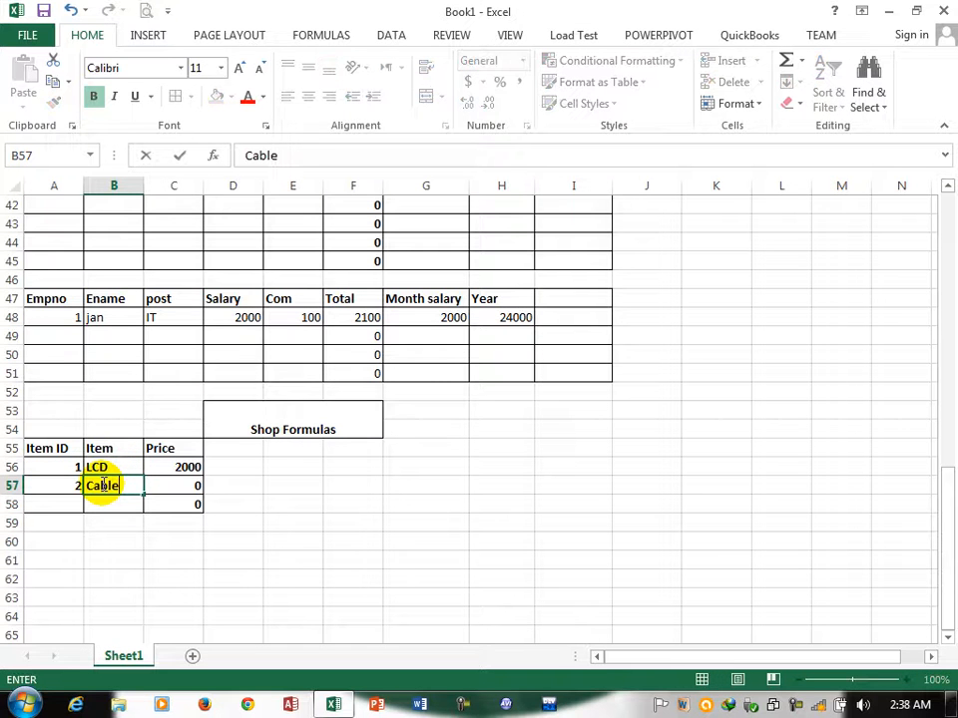
pyautogui.press('Tab')
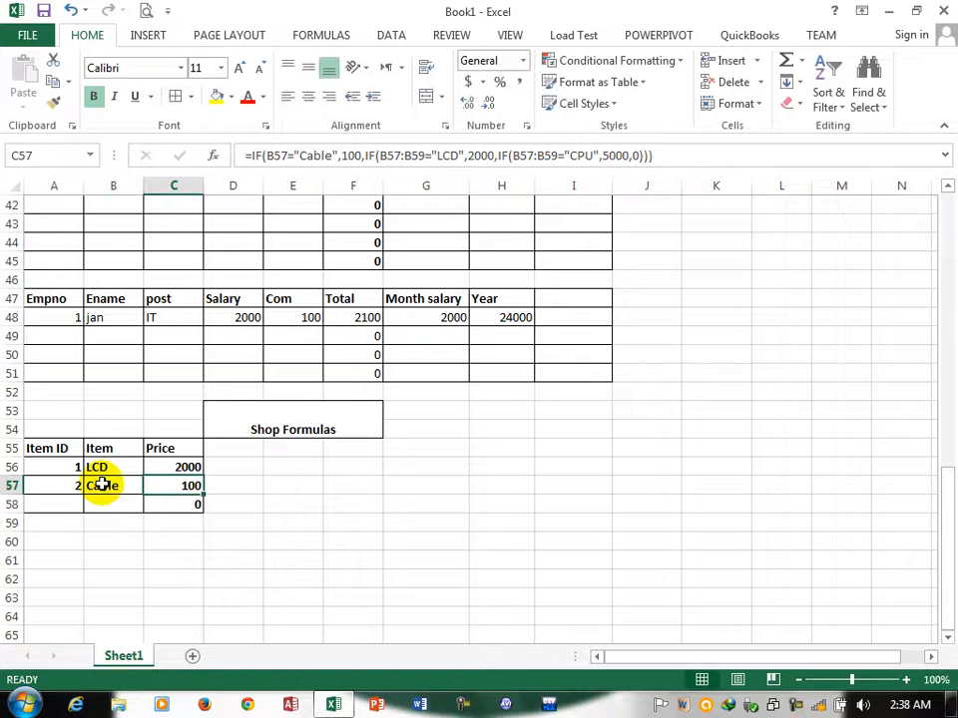
# - Enter item ID 3 in A58 with the item CPU in B58
pyautogui.click(74, 505)
pyautogui.write('3')
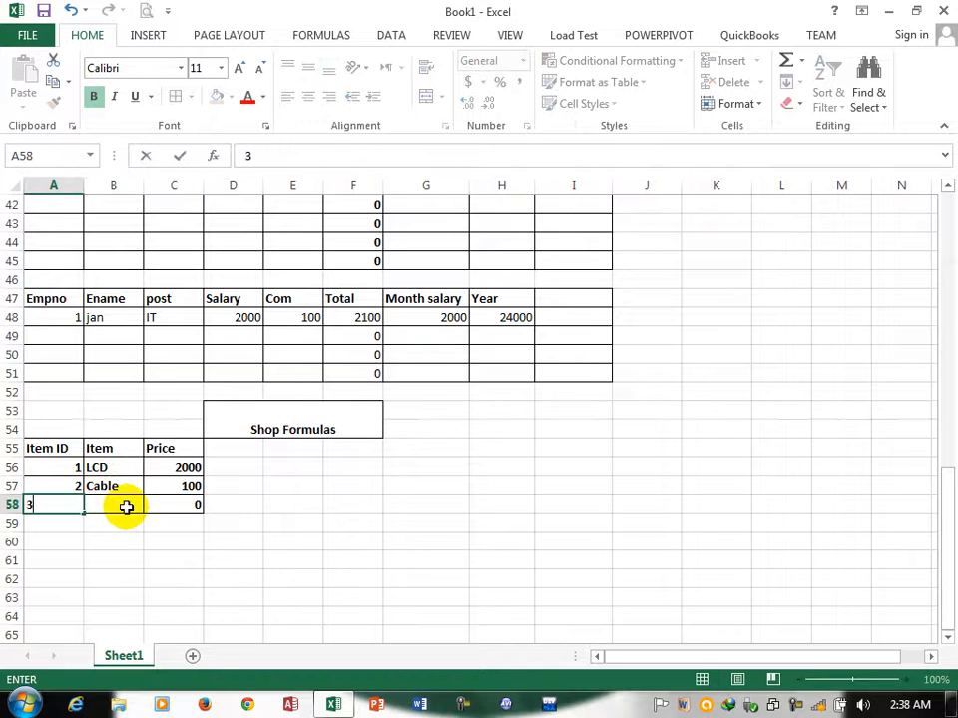
pyautogui.click(124, 507)
pyautogui.write('CPU')
pyautogui.press('Tab')
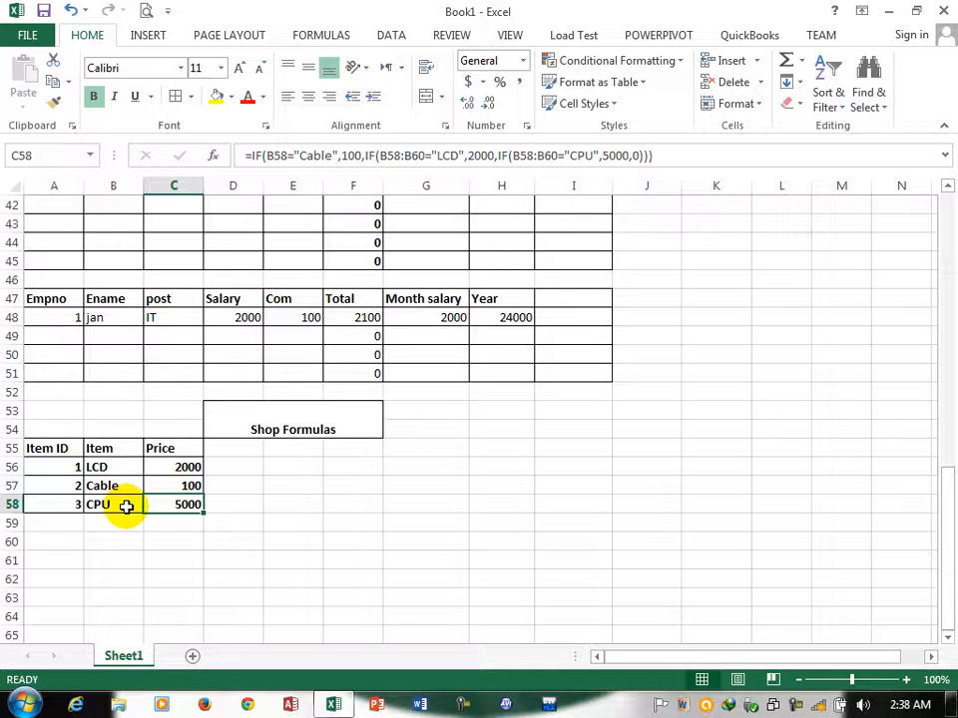
# - Replace the item in B58 with CRT to test the formula on an unlisted item
pyautogui.click(123, 505)
pyautogui.press('BackSpace')
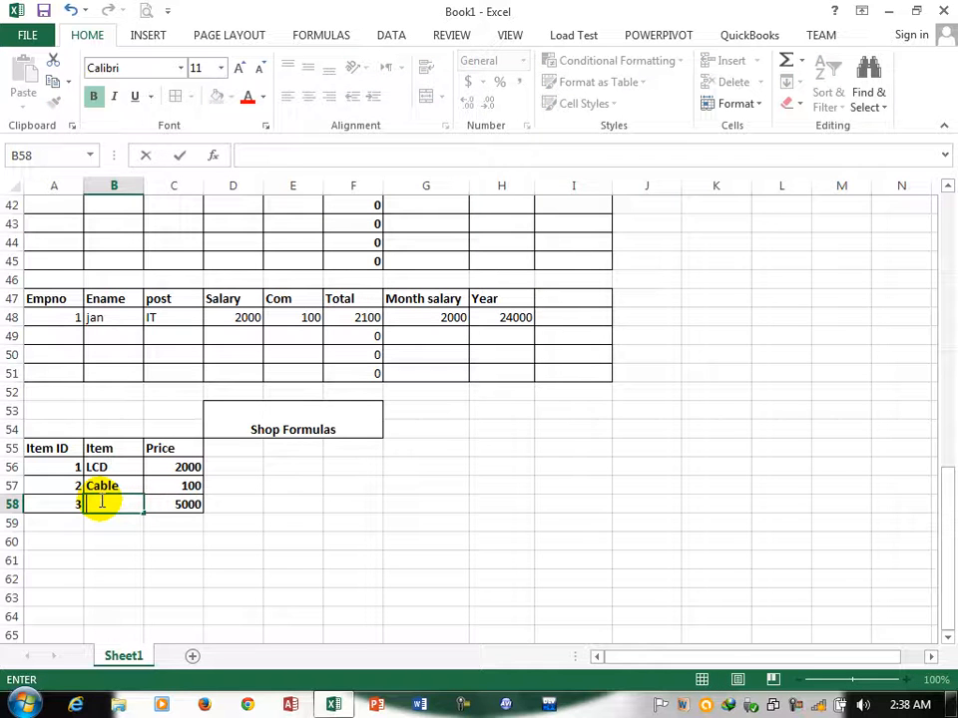
pyautogui.write('CRT')
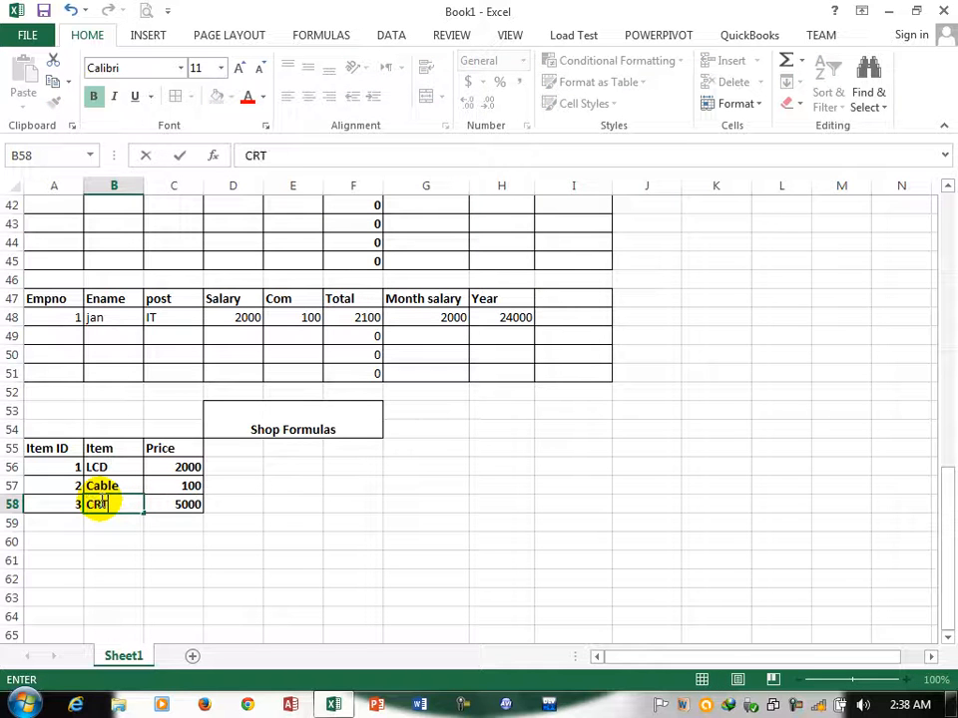
pyautogui.press('Return')
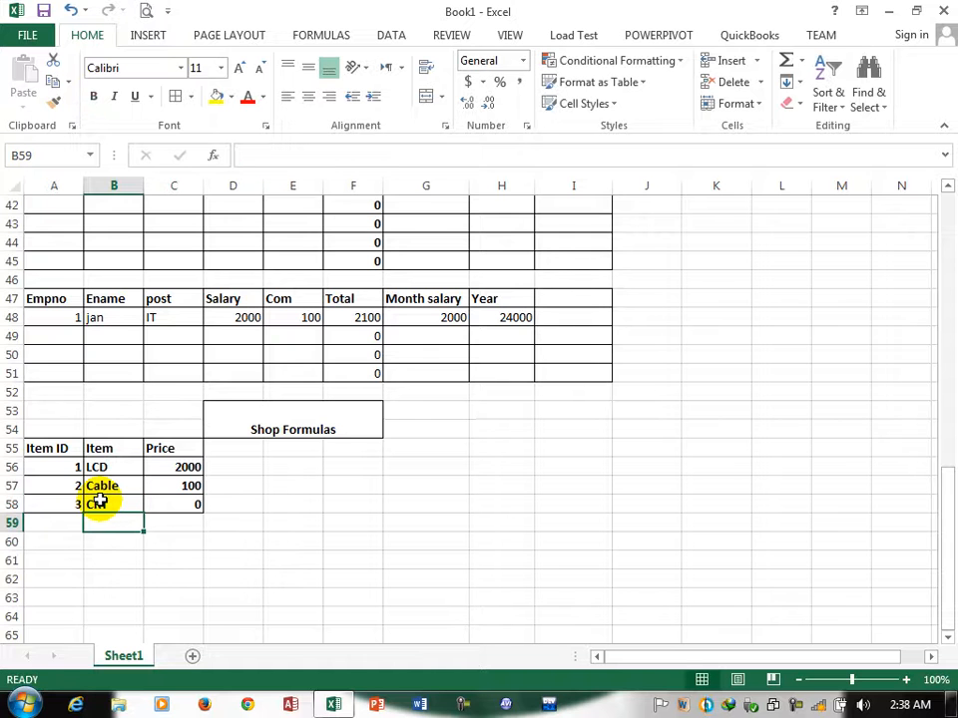
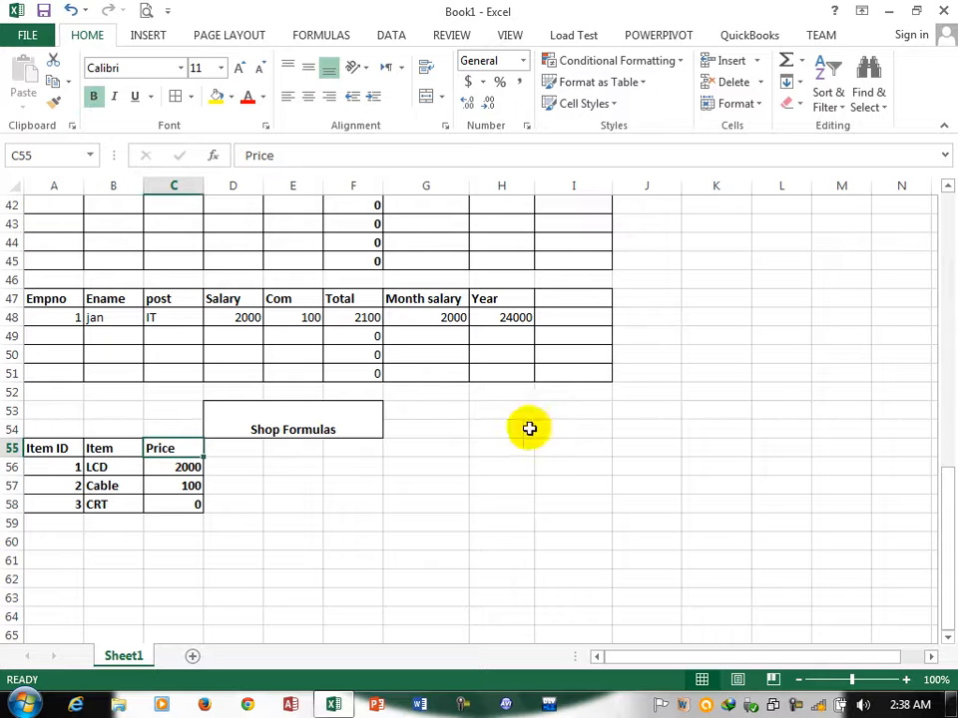
# - Copy the item table headers A55:C55 to A60:C60
pyautogui.click(948, 640)
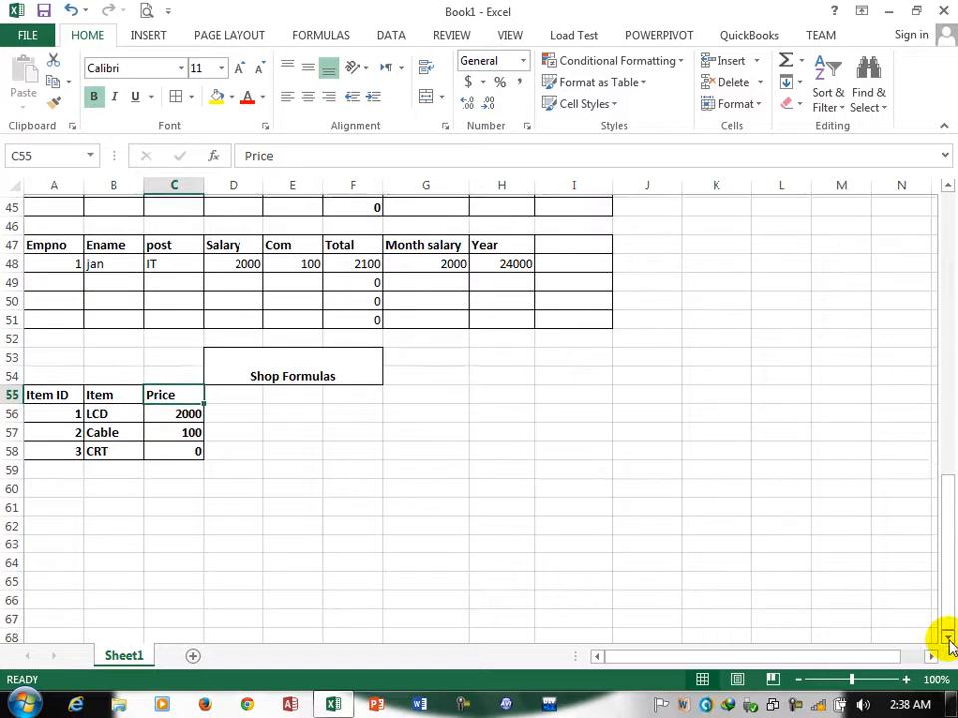
pyautogui.moveTo(48, 295); pyautogui.dragTo(176, 294)
pyautogui.hotkey('ctrl', 'c')
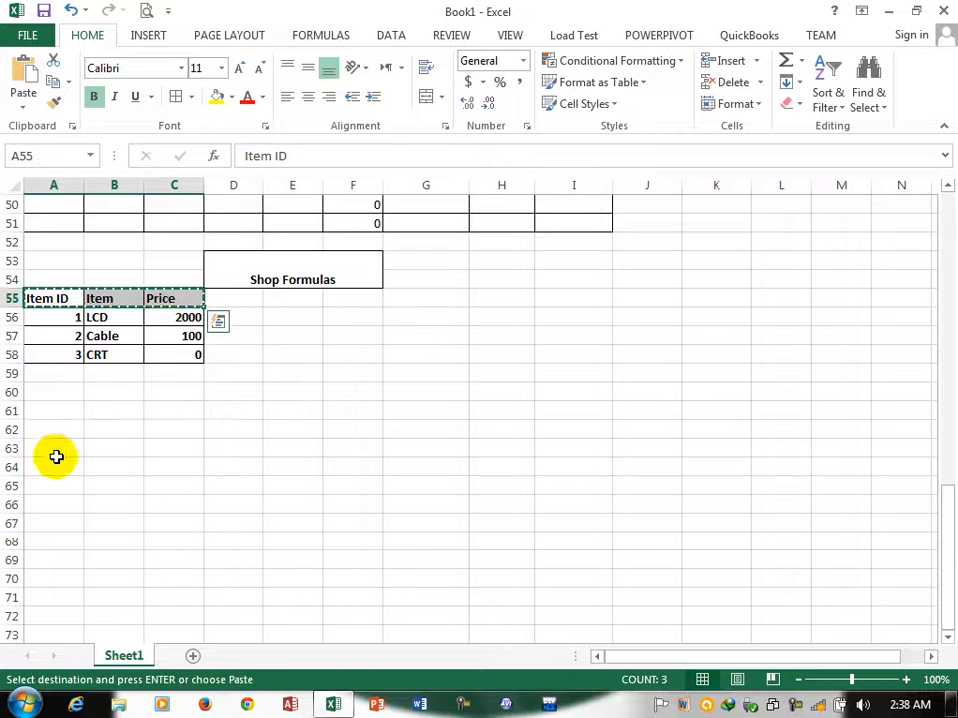
pyautogui.click(84, 397)
pyautogui.hotkey('ctrl', 'v')
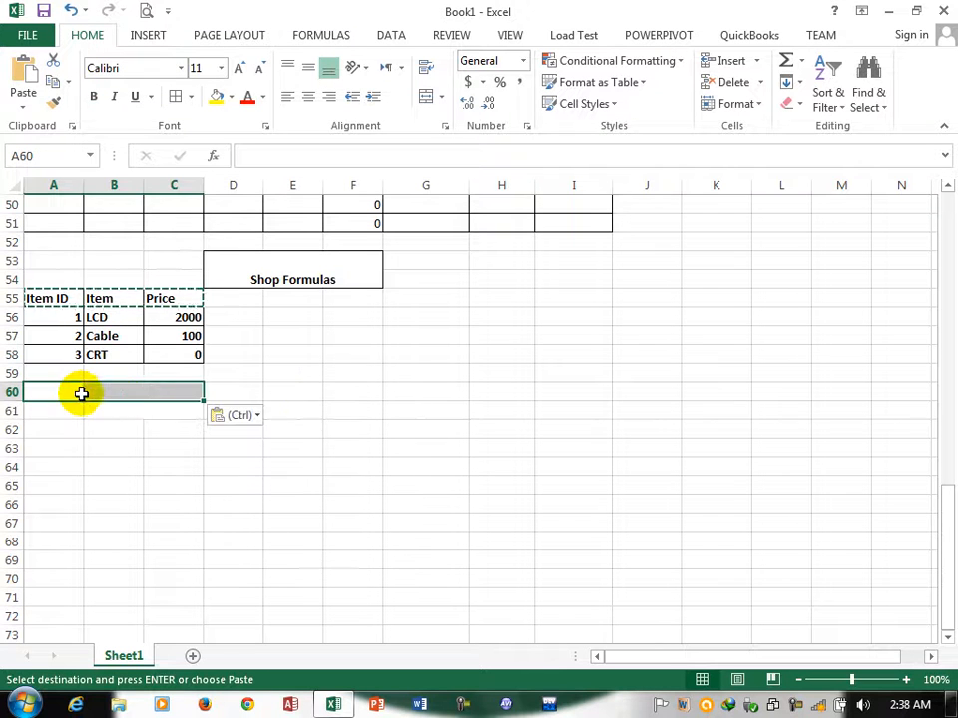
# - Add the headers QTY in D60 and Total in E60
pyautogui.click(331, 412)
pyautogui.click(231, 393)
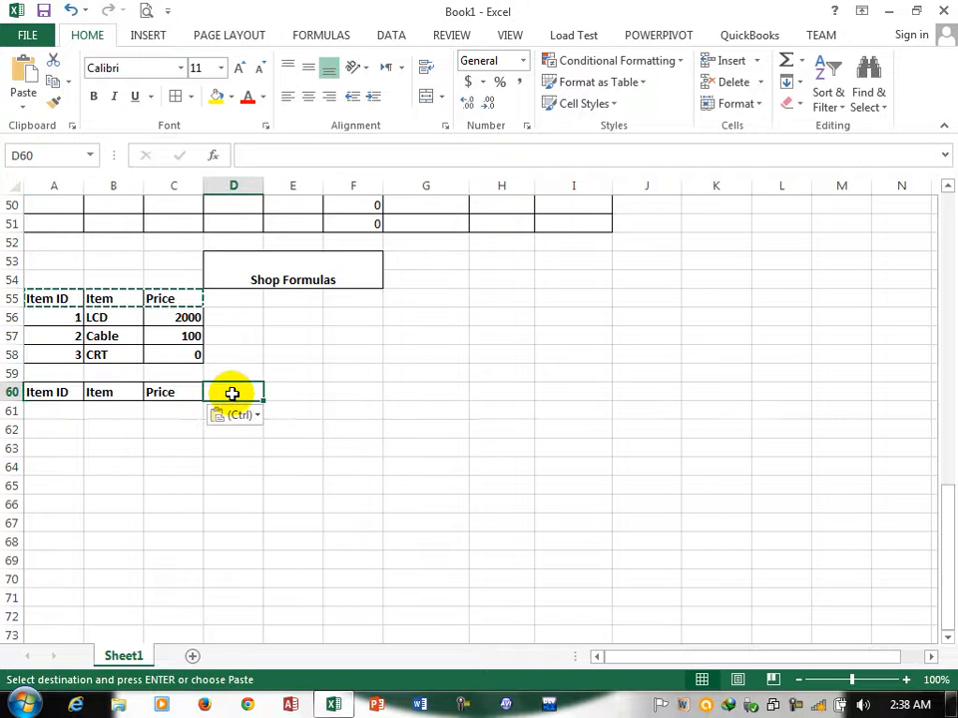
pyautogui.write('QTY')
pyautogui.press('Tab')
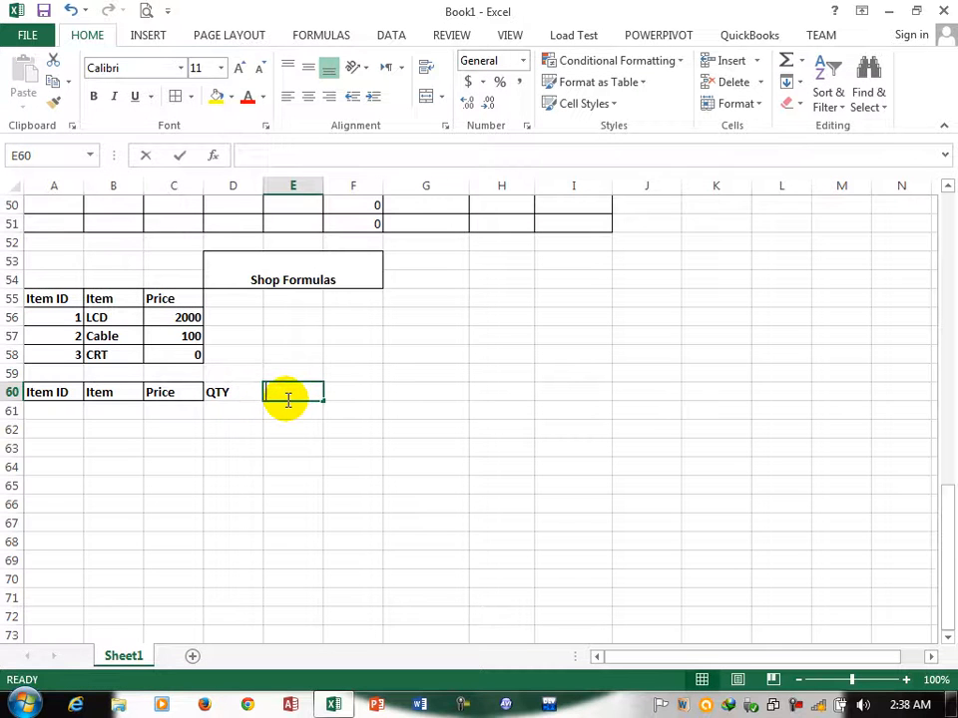
pyautogui.write('Toa')
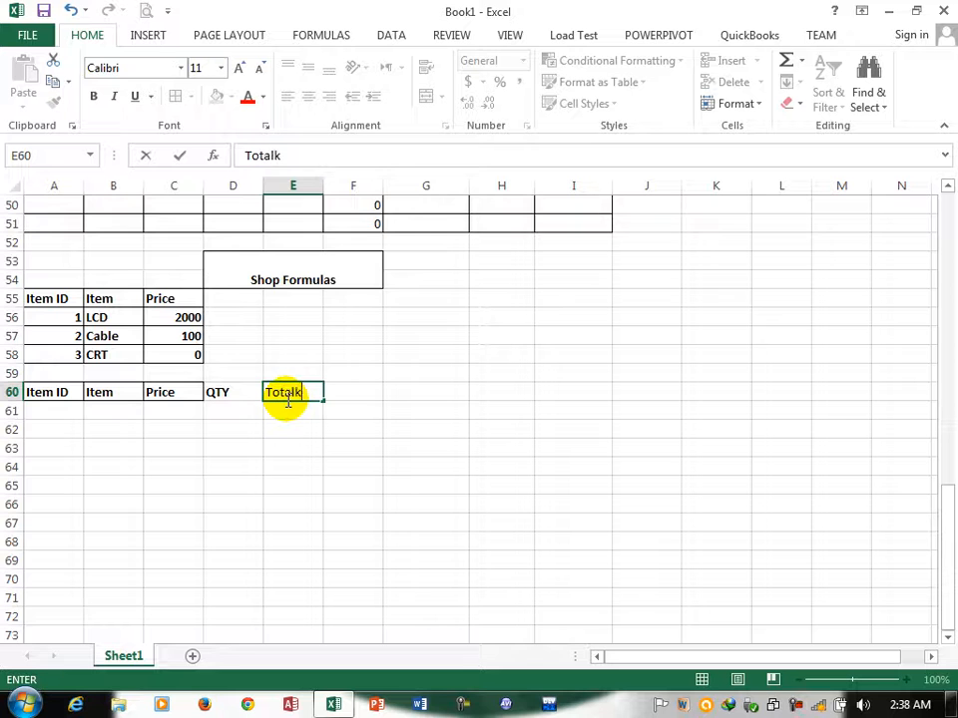
pyautogui.press('Tab')
# - Apply all borders to the table A60:E66 and make the header row A60:E60 bold
pyautogui.moveTo(47, 391); pyautogui.dragTo(300, 499)
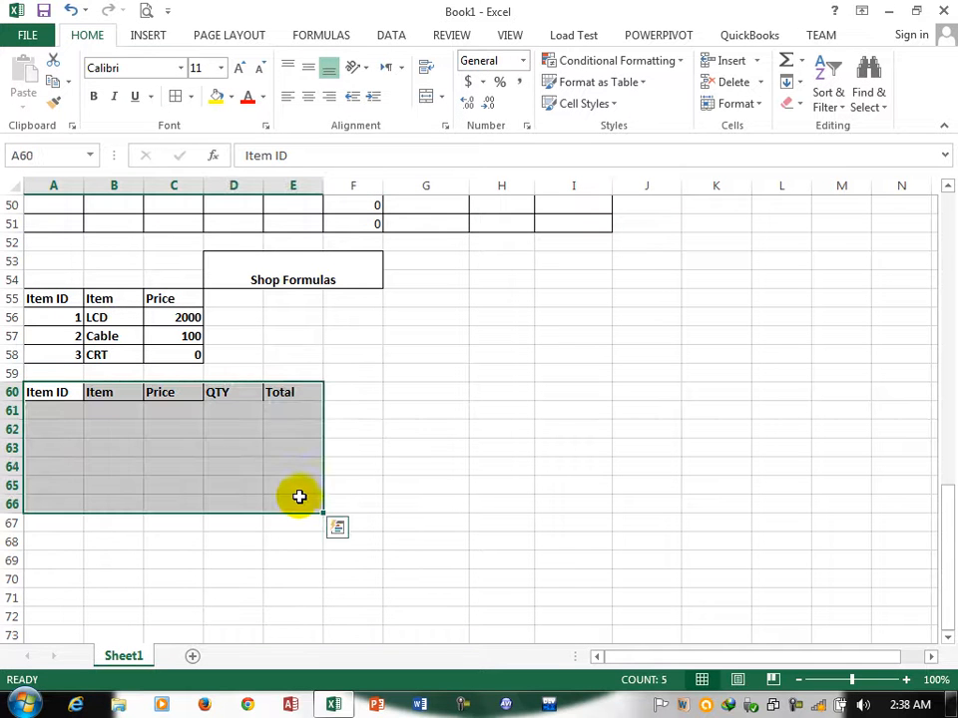
pyautogui.click(175, 98)
pyautogui.click(66, 410)
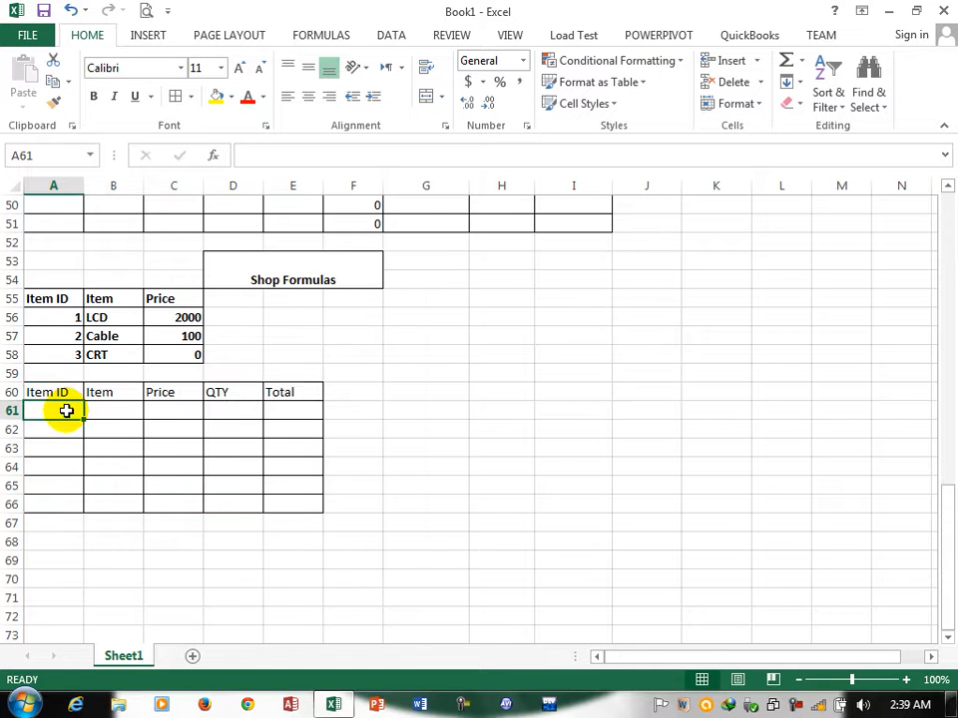
pyautogui.moveTo(36, 393); pyautogui.dragTo(300, 393)
pyautogui.click(95, 99)
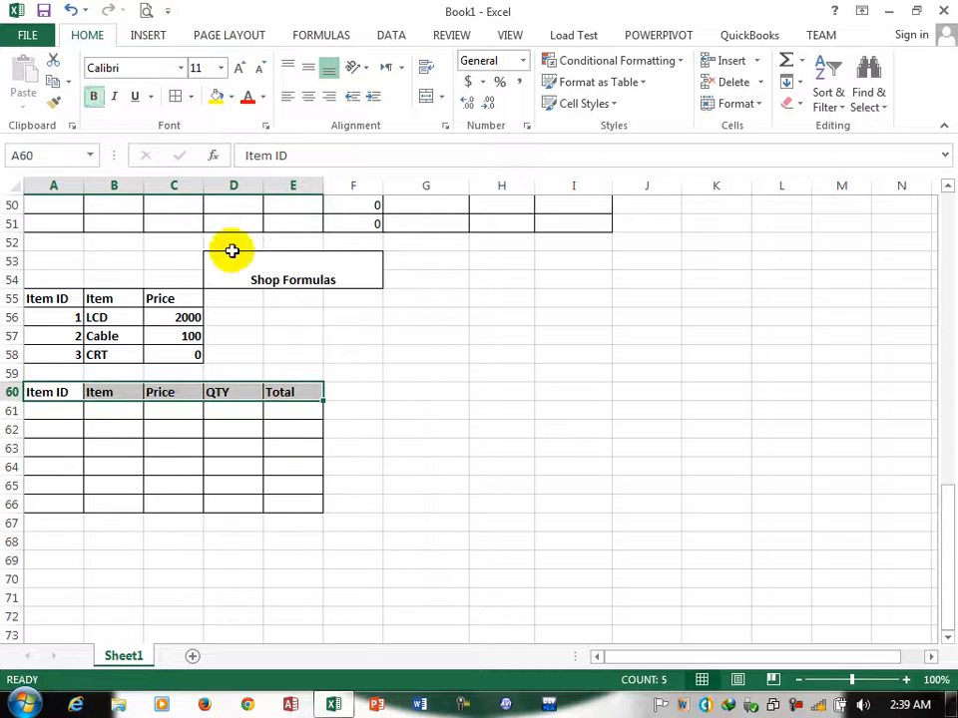
# - Fill row 61 with item ID 1, item LCD, price 3000 and quantity 5
pyautogui.click(52, 412)
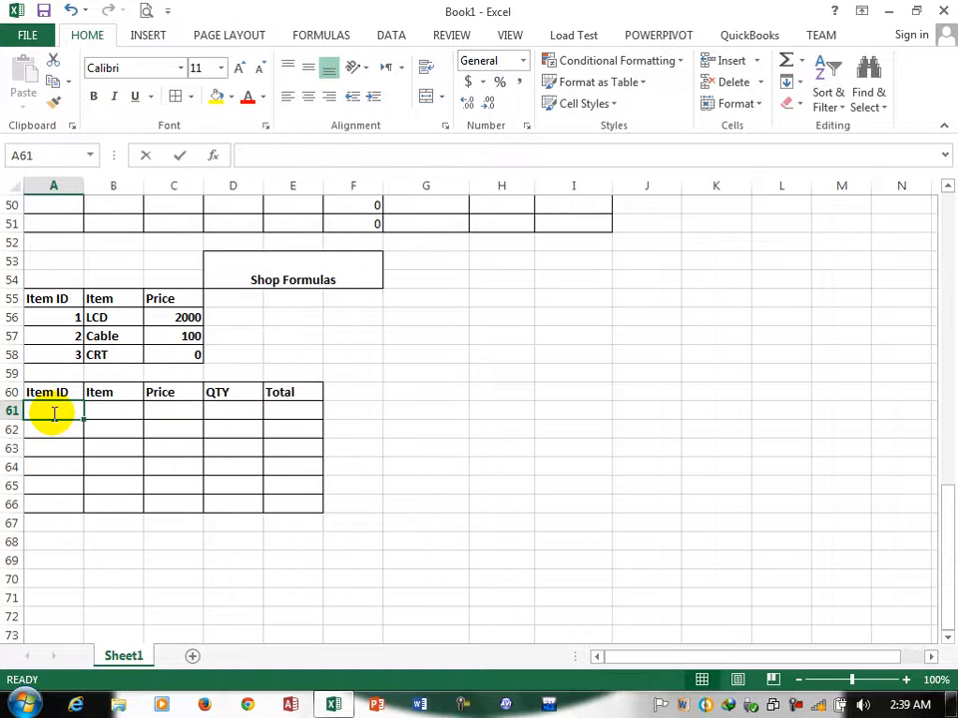
pyautogui.write('1')
pyautogui.click(104, 412)
pyautogui.write('LCD')
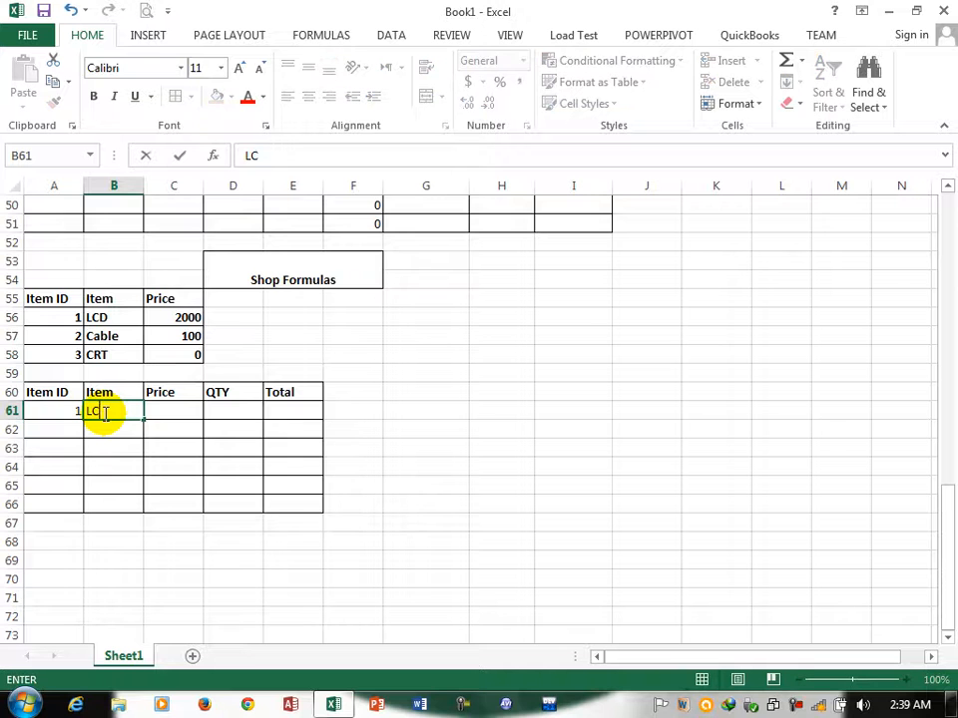
pyautogui.press('Tab')
pyautogui.write('30')
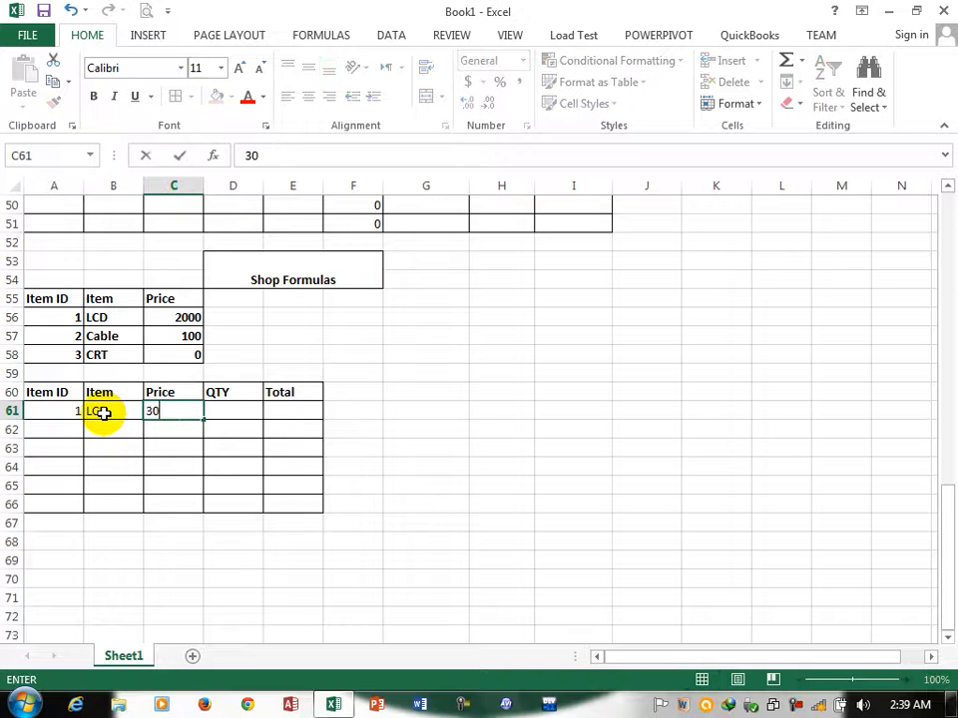
pyautogui.write('00')
pyautogui.press('Tab')
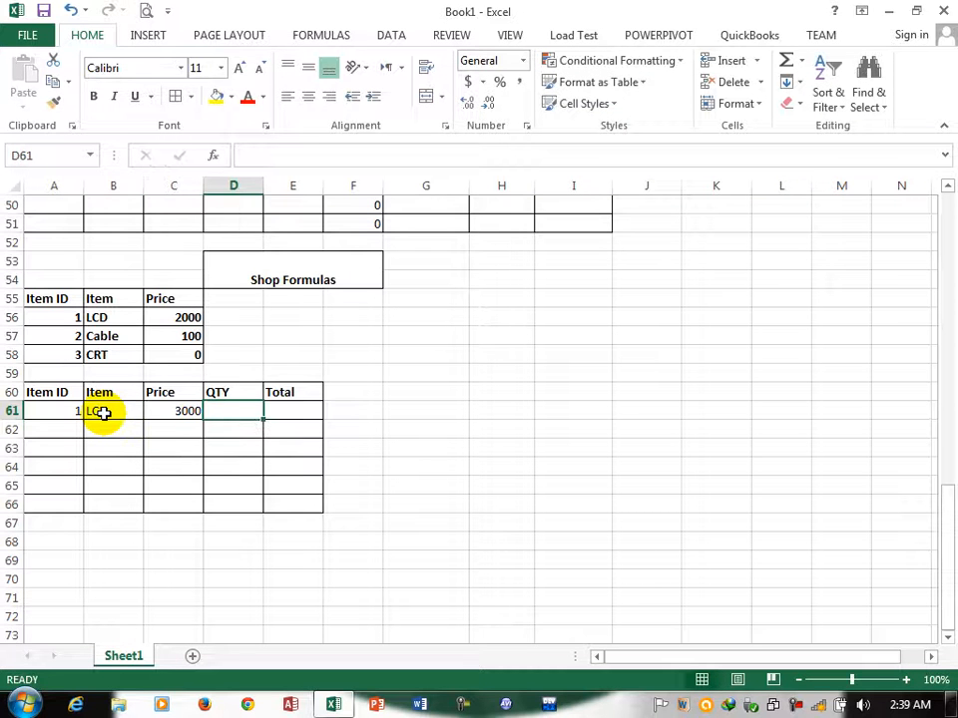
pyautogui.write('5')
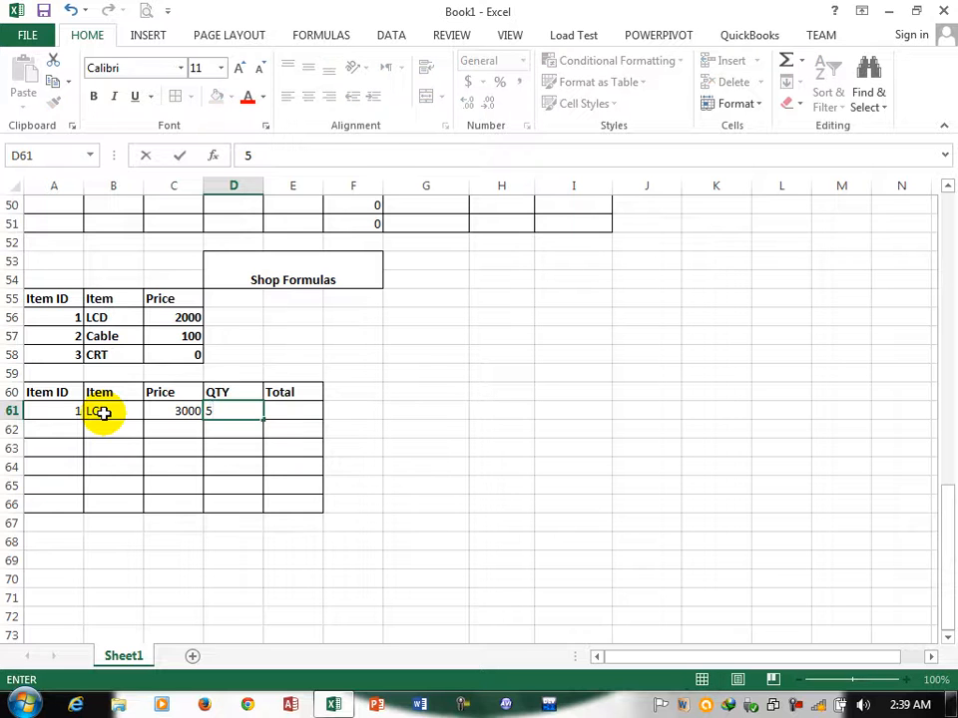
# - Enter the total formula =C61*D61 in E61 and fill it down to E66
pyautogui.press('Tab')
pyautogui.write('=')
pyautogui.press('Left')
pyautogui.press('Left')
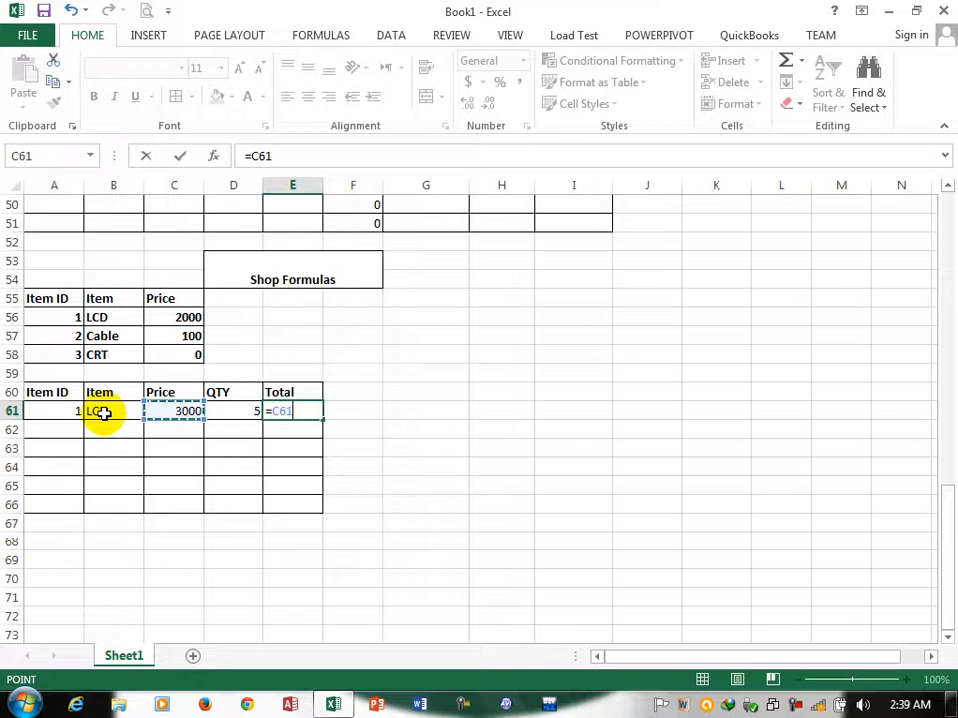
pyautogui.write('*')
pyautogui.click(231, 411)
pyautogui.hotkey('shift', 'Return')
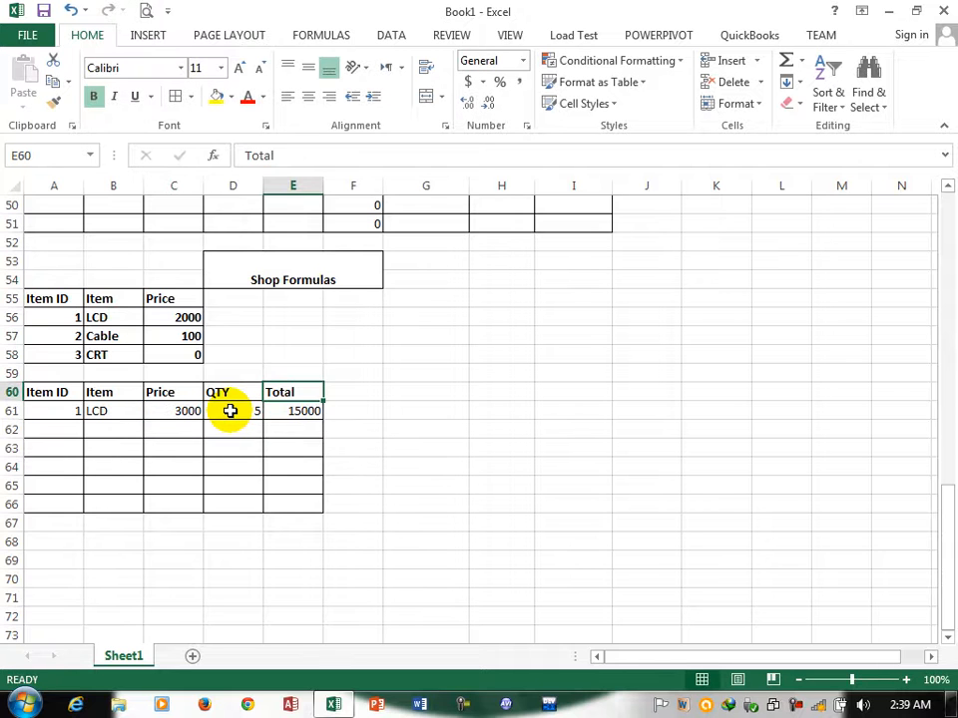
pyautogui.click(296, 410)
pyautogui.moveTo(324, 420); pyautogui.dragTo(326, 513)
# - Fill row 62 with item ID 2, item CPU, price 3000 and quantity 6
pyautogui.click(39, 429)
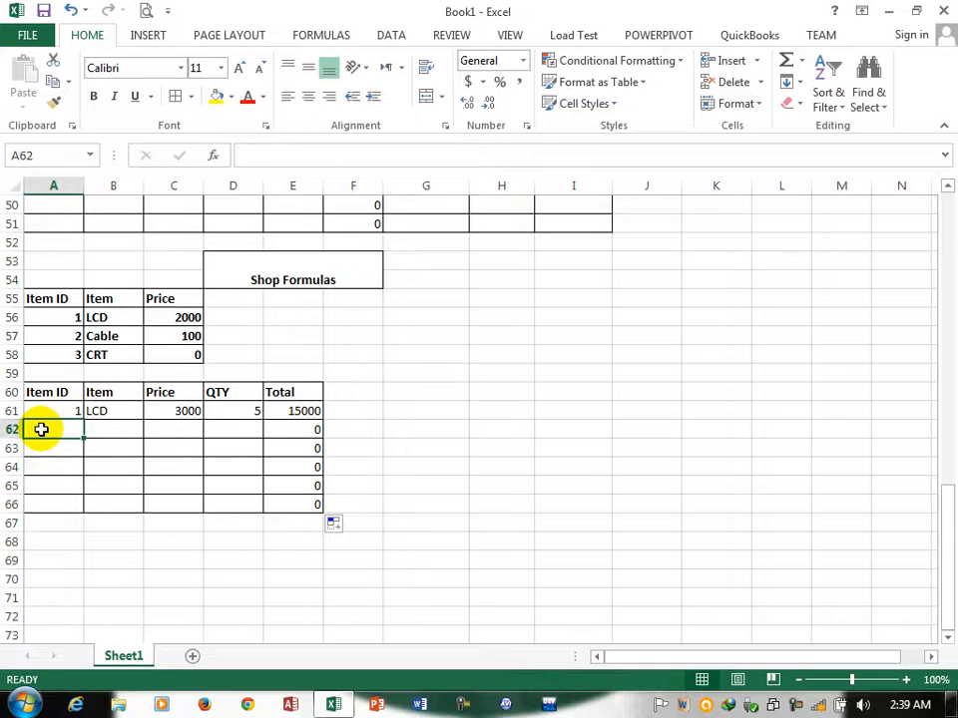
pyautogui.write('2')
pyautogui.click(119, 430)
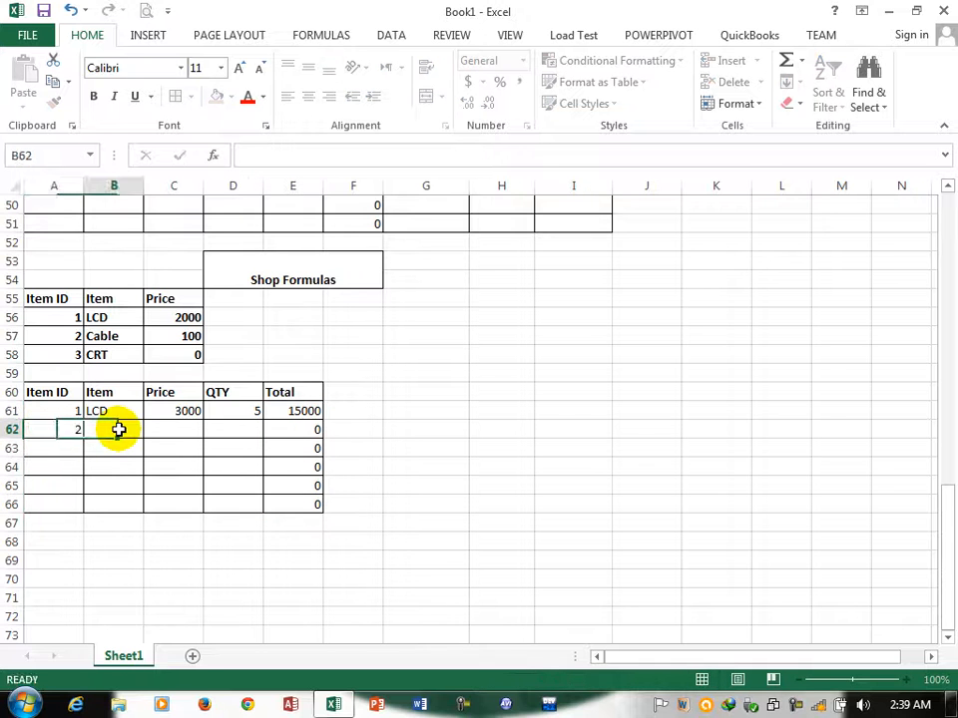
pyautogui.write('CPY')
pyautogui.press('BackSpace')
pyautogui.write('U')
pyautogui.press('Tab')
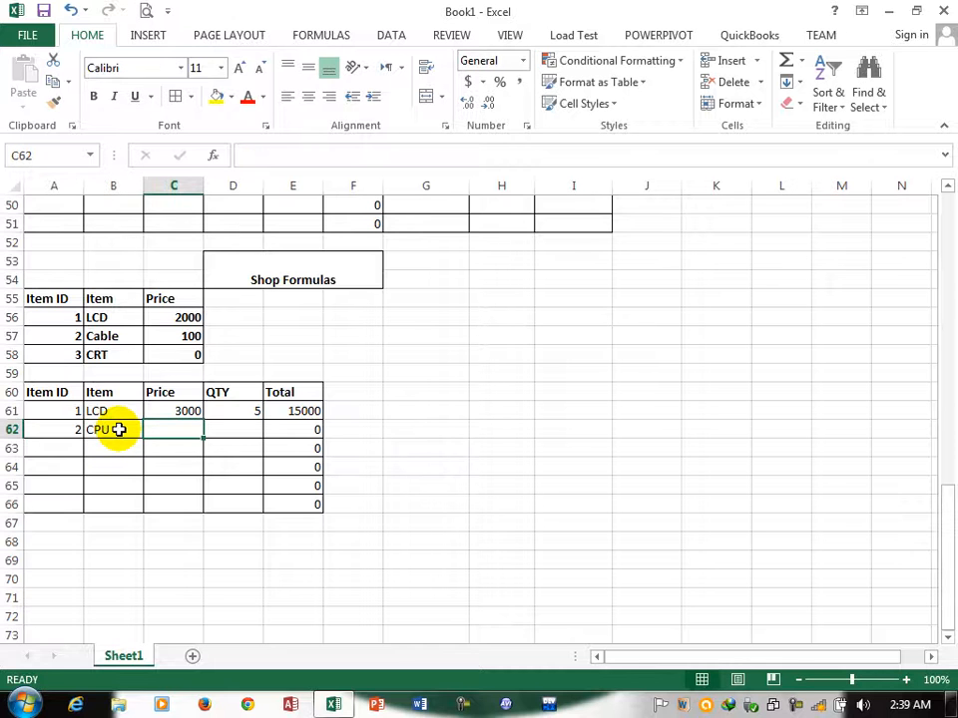
pyautogui.write('3000')
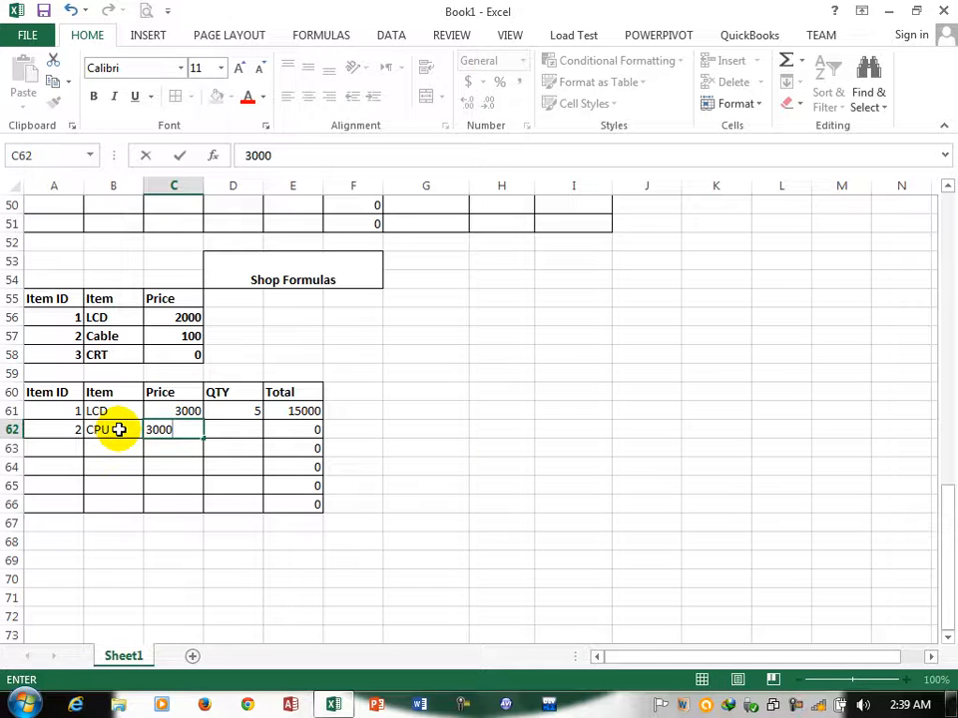
pyautogui.press('Tab')
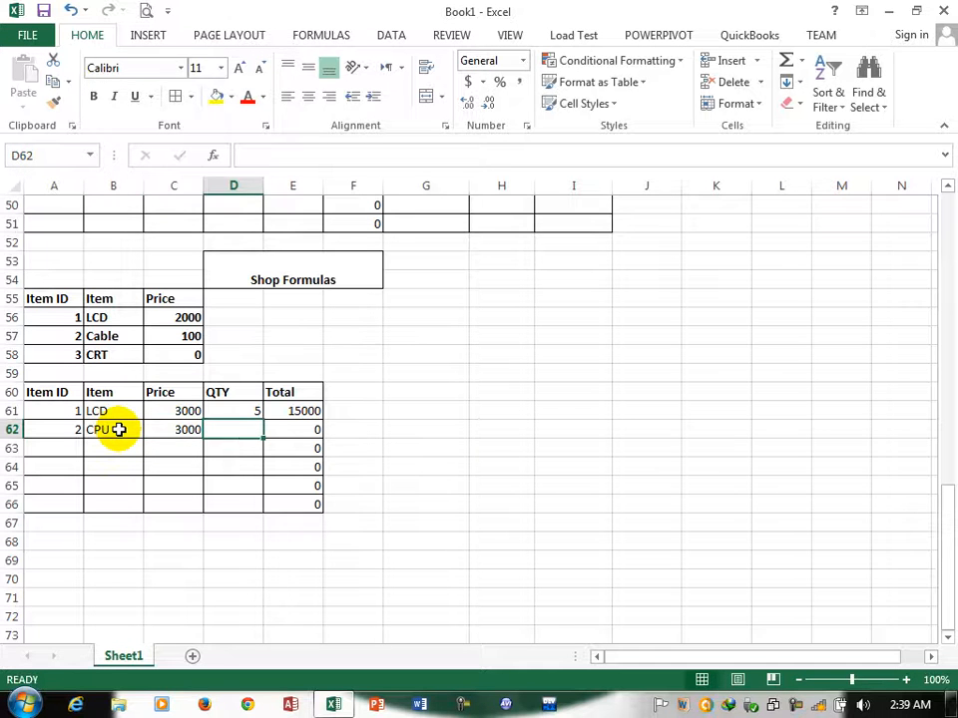
pyautogui.write('6')
pyautogui.press('Tab')
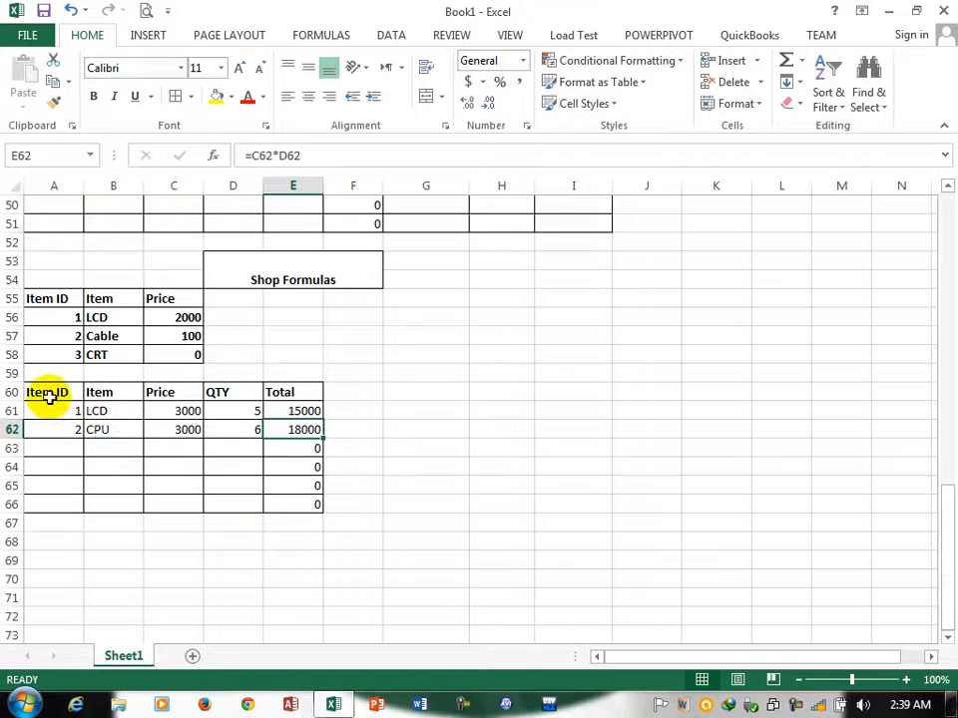
# - Copy the header row A60:E60 to A68:E68
pyautogui.moveTo(43, 394); pyautogui.dragTo(298, 395)
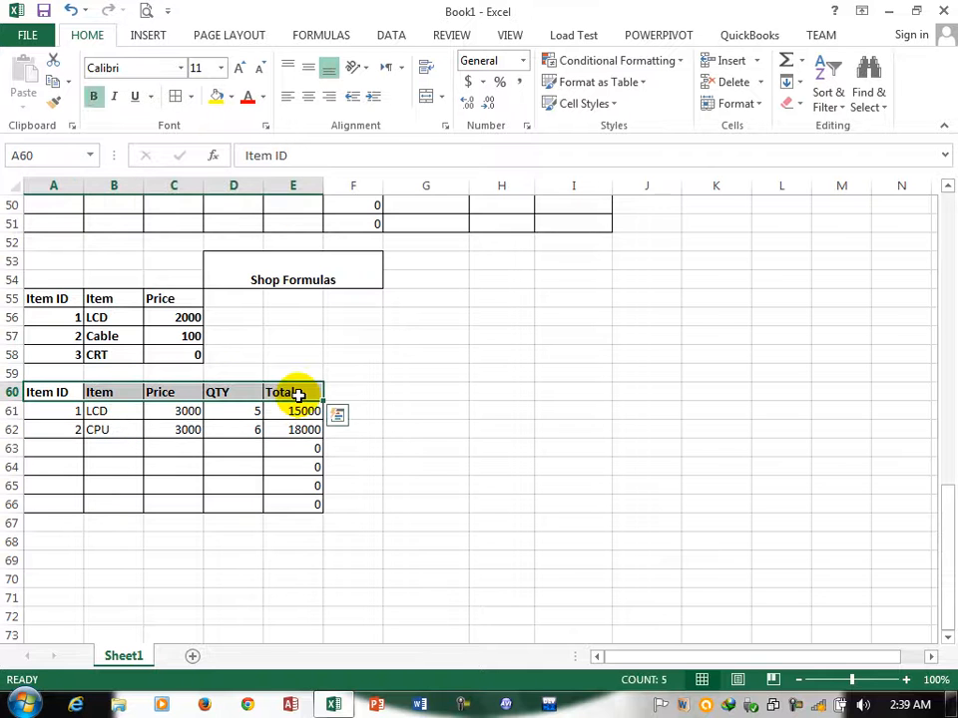
pyautogui.hotkey('ctrl', 'c')
pyautogui.click(40, 541)
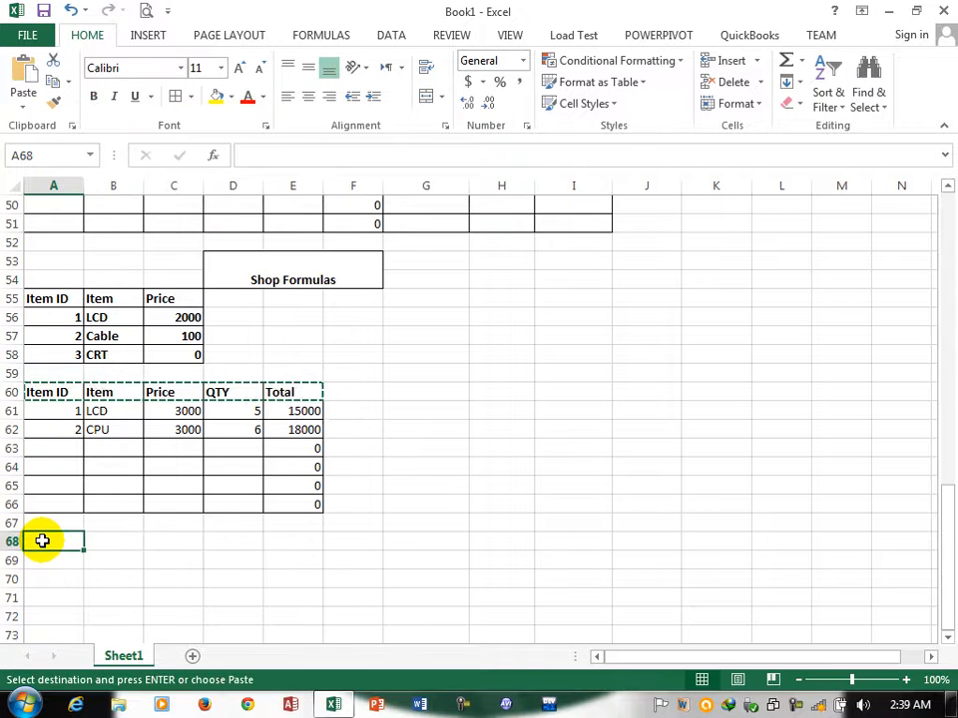
pyautogui.hotkey('ctrl', 'v')
pyautogui.click(464, 526)
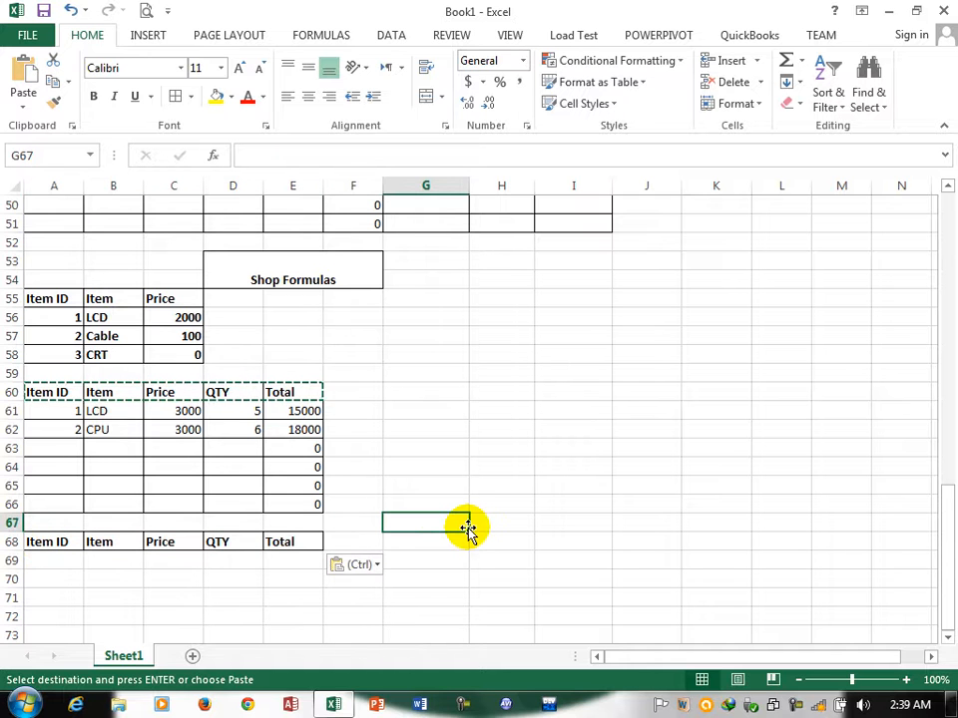
# - Add the headers Paid and Balance in F68 and G68 and apply all borders to A68:G73
pyautogui.click(337, 540)
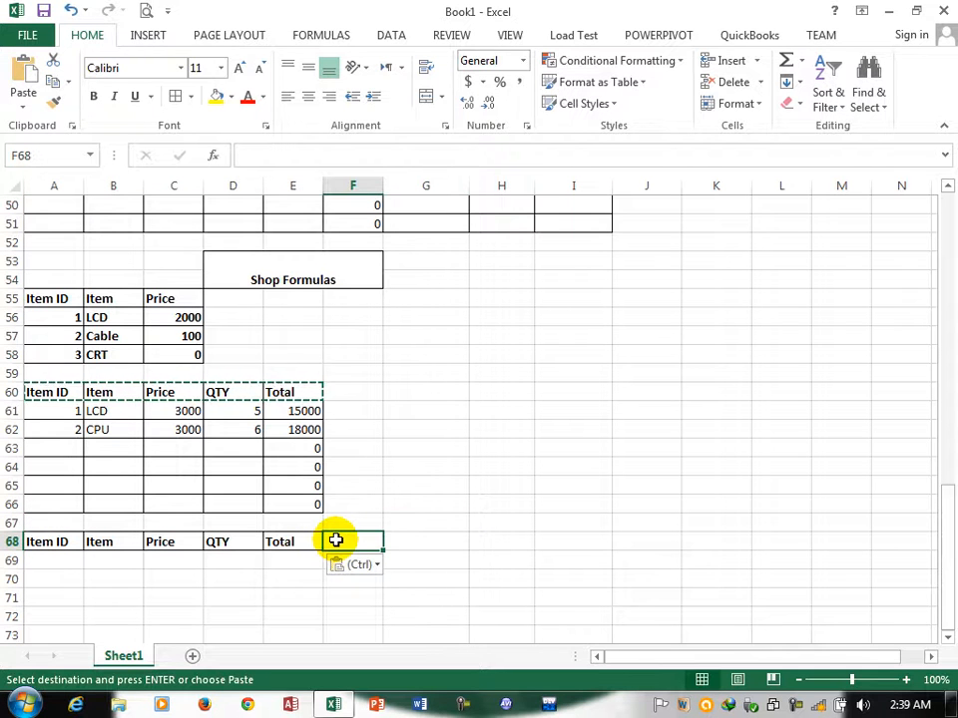
pyautogui.write('pAID')
pyautogui.press('Tab')
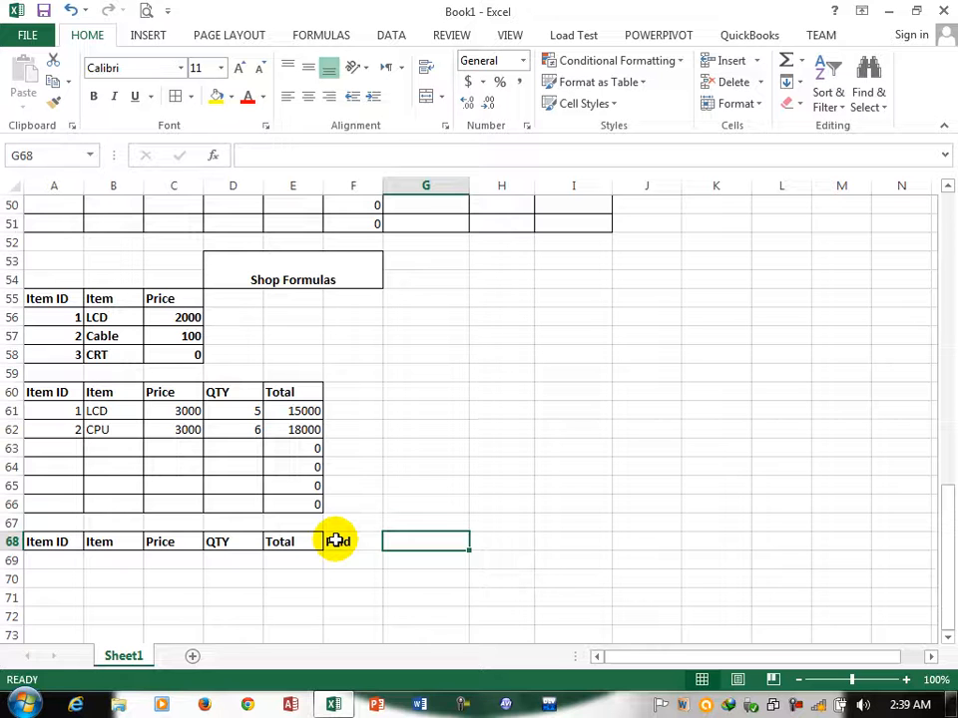
pyautogui.write('Balance')
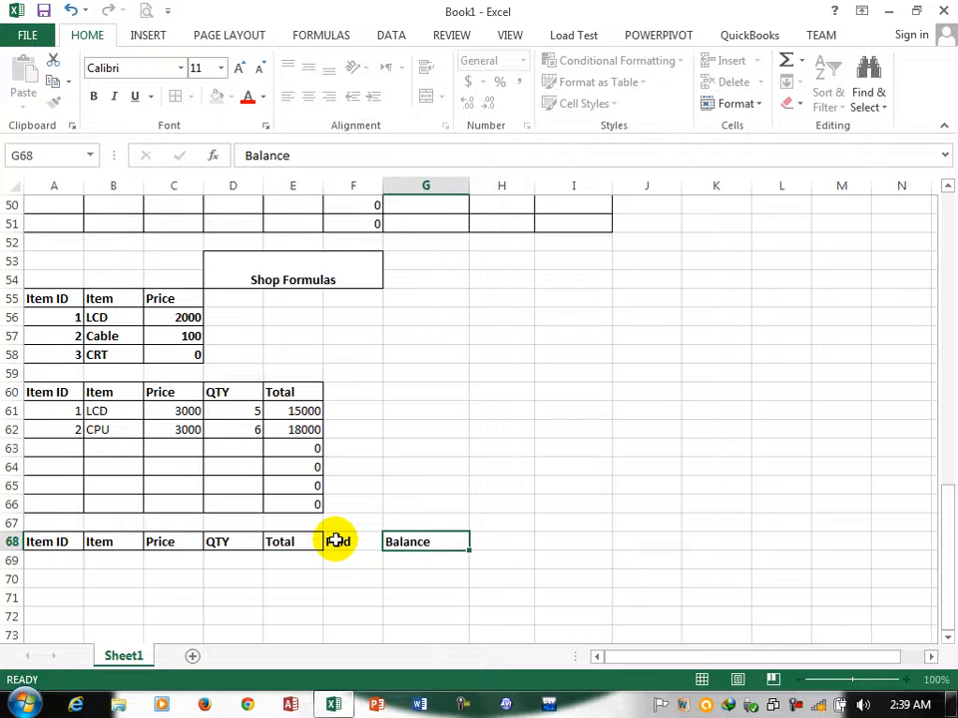
pyautogui.press('Return')
pyautogui.moveTo(40, 542); pyautogui.dragTo(451, 639)
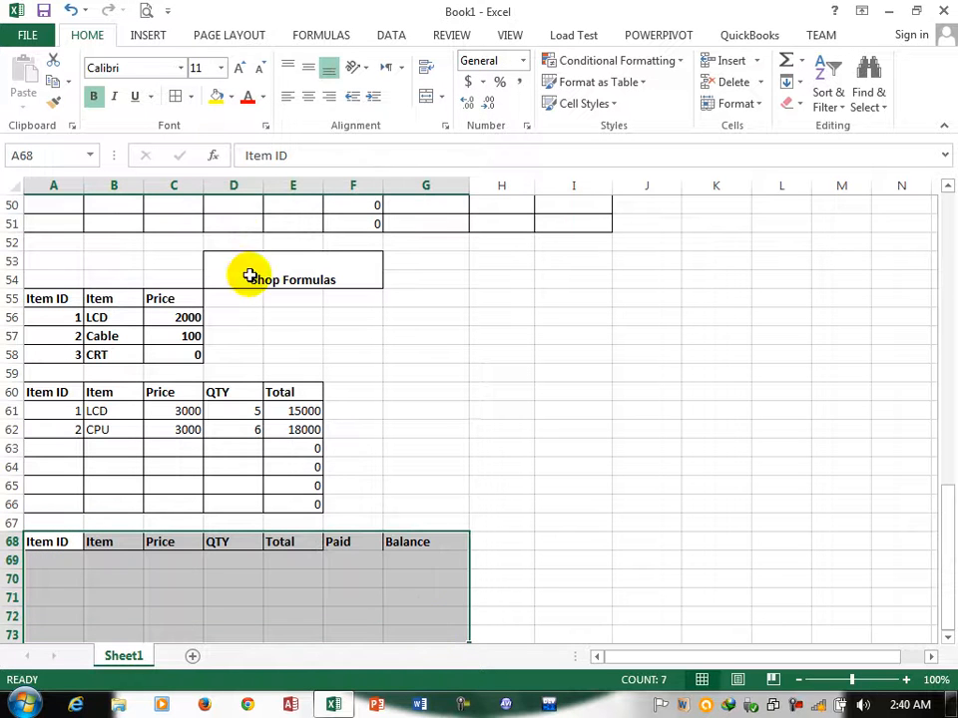
pyautogui.click(174, 96)
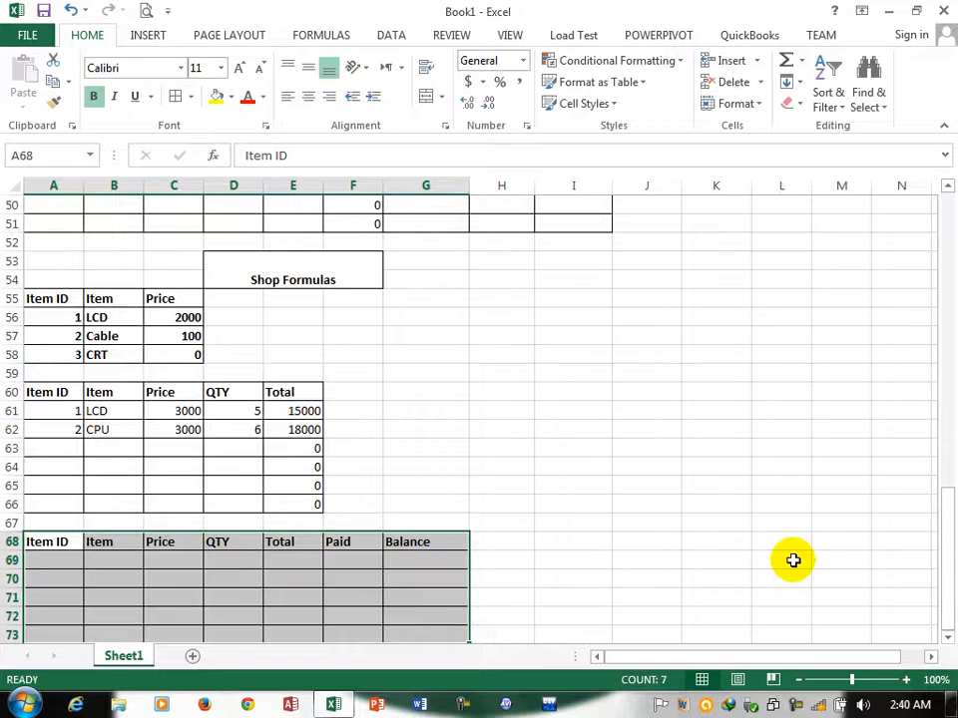
# - Fill row 69 with item ID 1, item Cable, price 100 and quantity 20
pyautogui.click(947, 636)
pyautogui.click(948, 636)
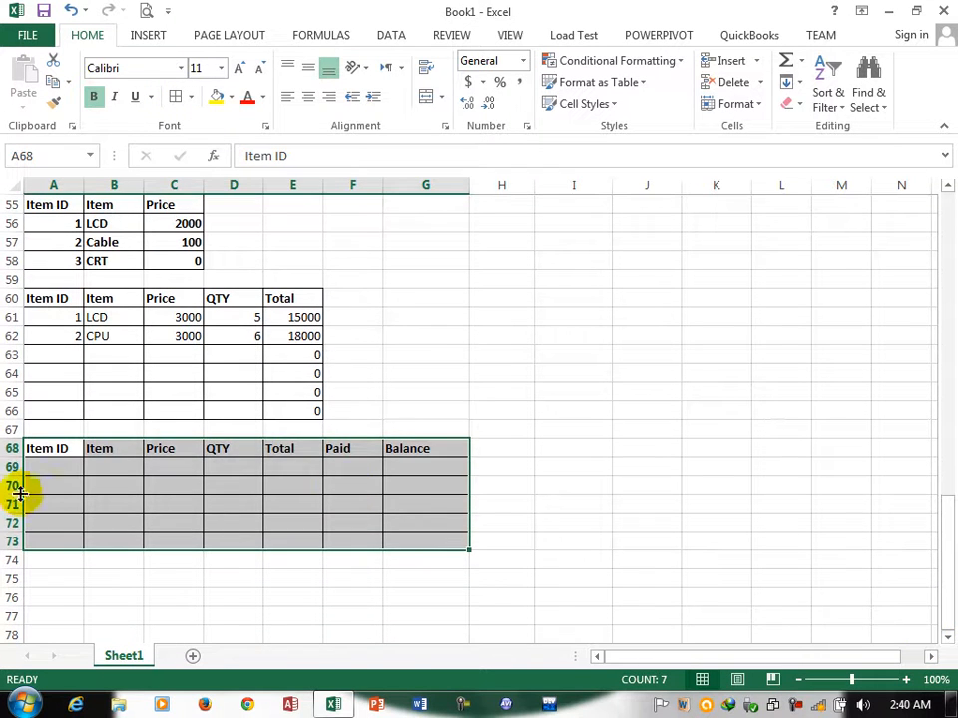
pyautogui.click(43, 468)
pyautogui.write('1')
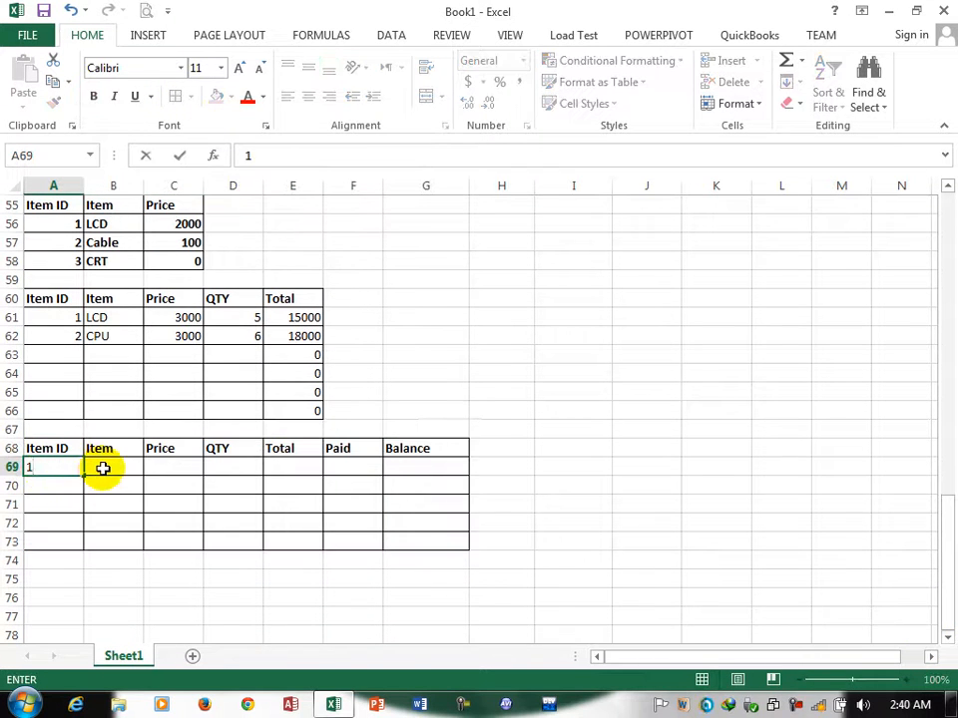
pyautogui.click(103, 468)
pyautogui.write('C')
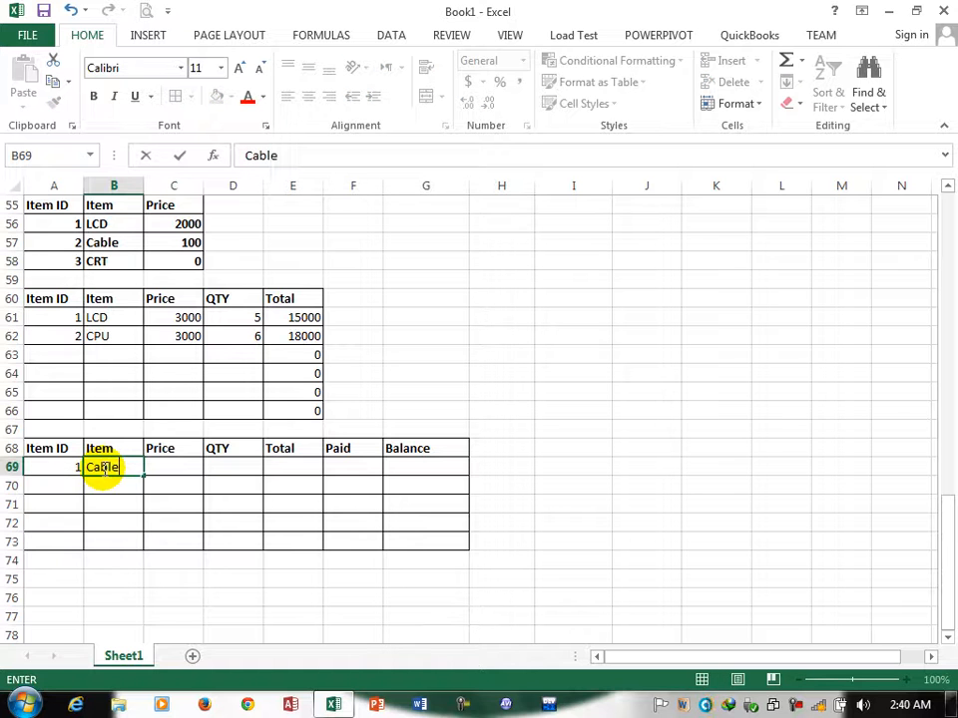
pyautogui.write('able')
pyautogui.press('Tab')
pyautogui.write('10')
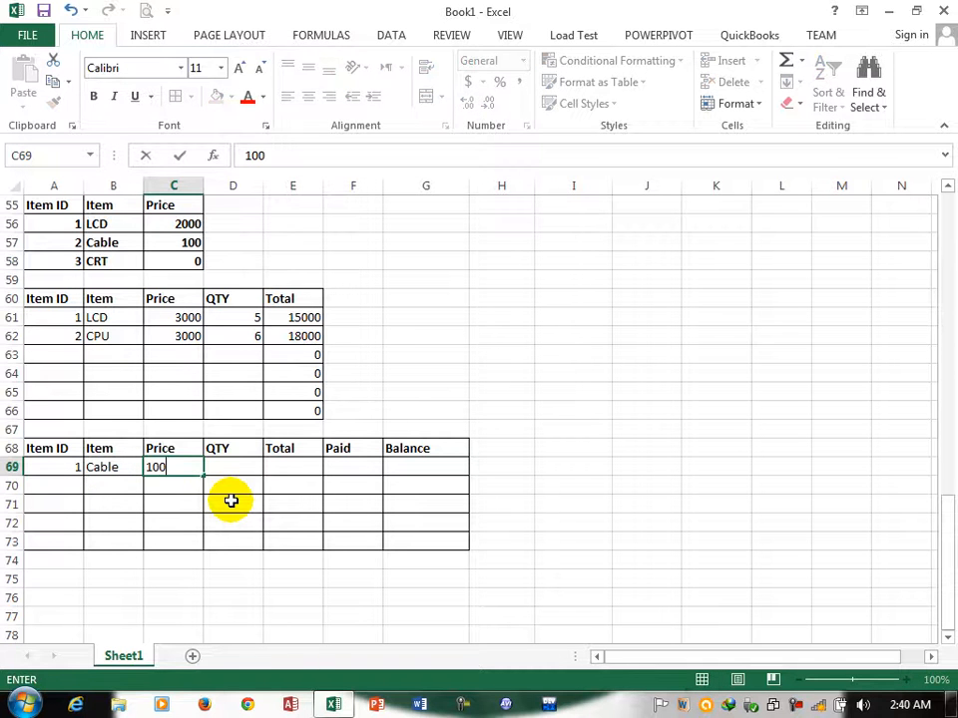
pyautogui.press('Tab')
pyautogui.write('20')
pyautogui.press('Tab')
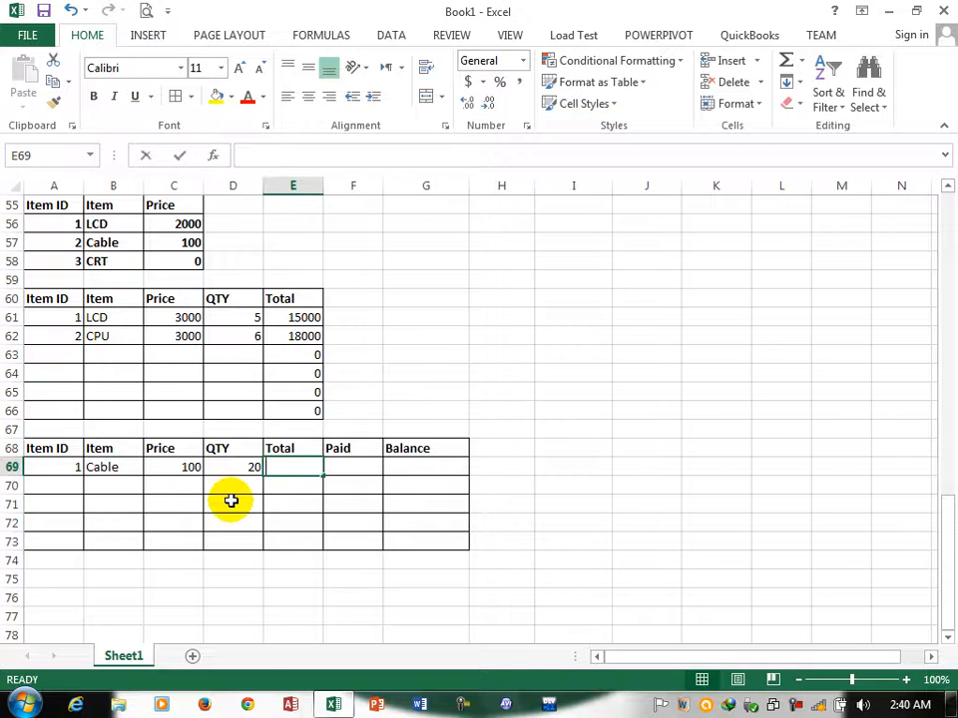
# - Try to enter a total formula in E69 from the price in C69 and the quantity in D69
pyautogui.write('=')
pyautogui.press('Left')
pyautogui.press('Left')
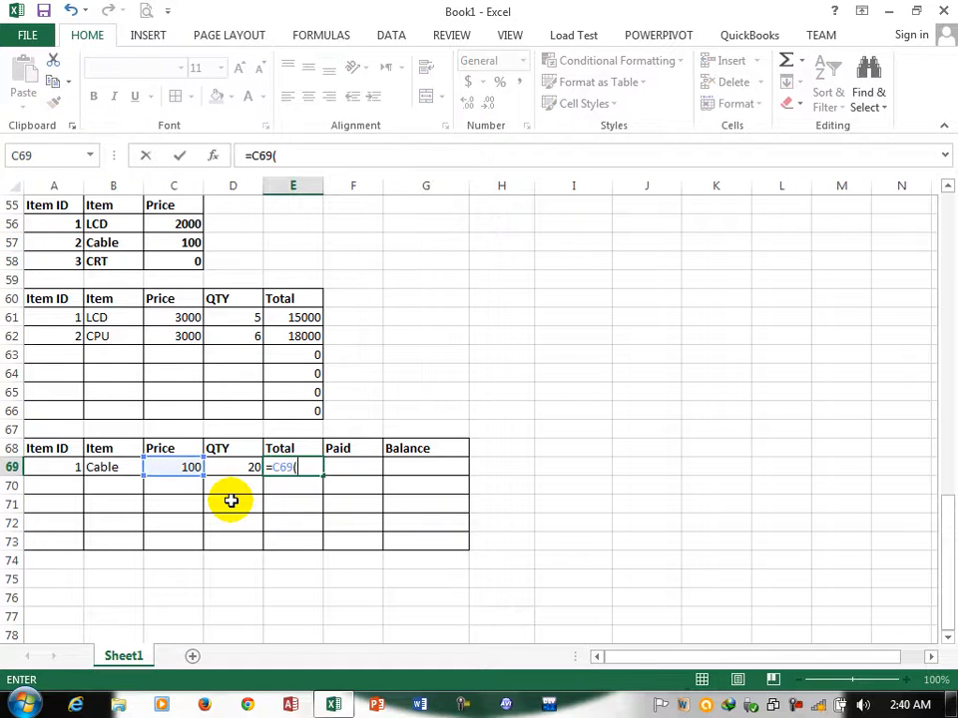
pyautogui.write('(')
pyautogui.click(235, 468)
pyautogui.press('Return')
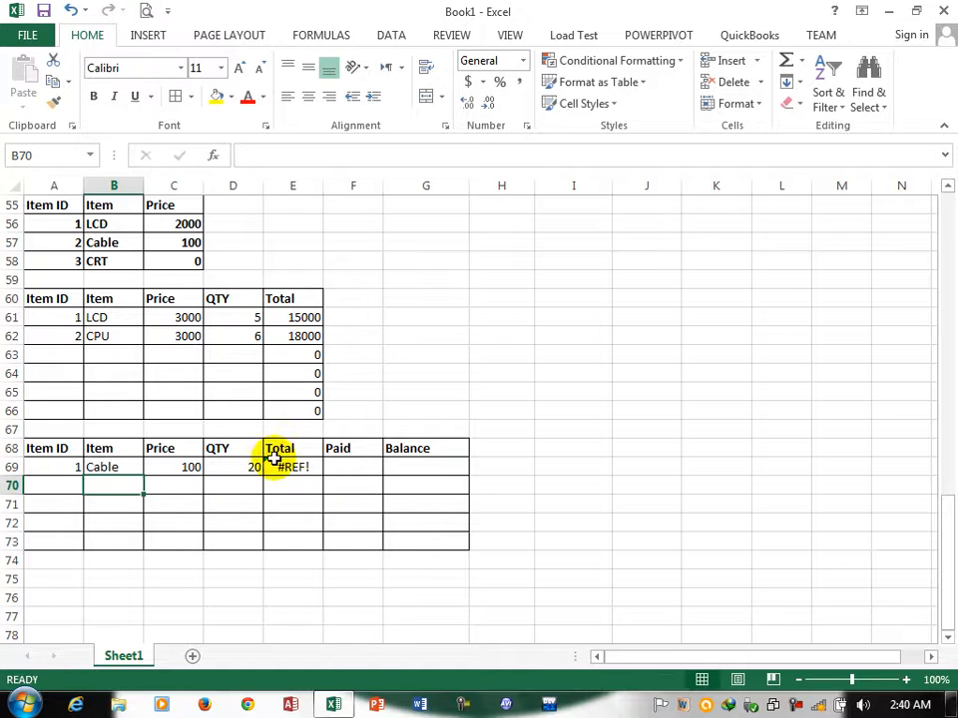
# - Correct the total formula in E69 to =C69*D69 and fill it down to E73
pyautogui.doubleClick(292, 462)
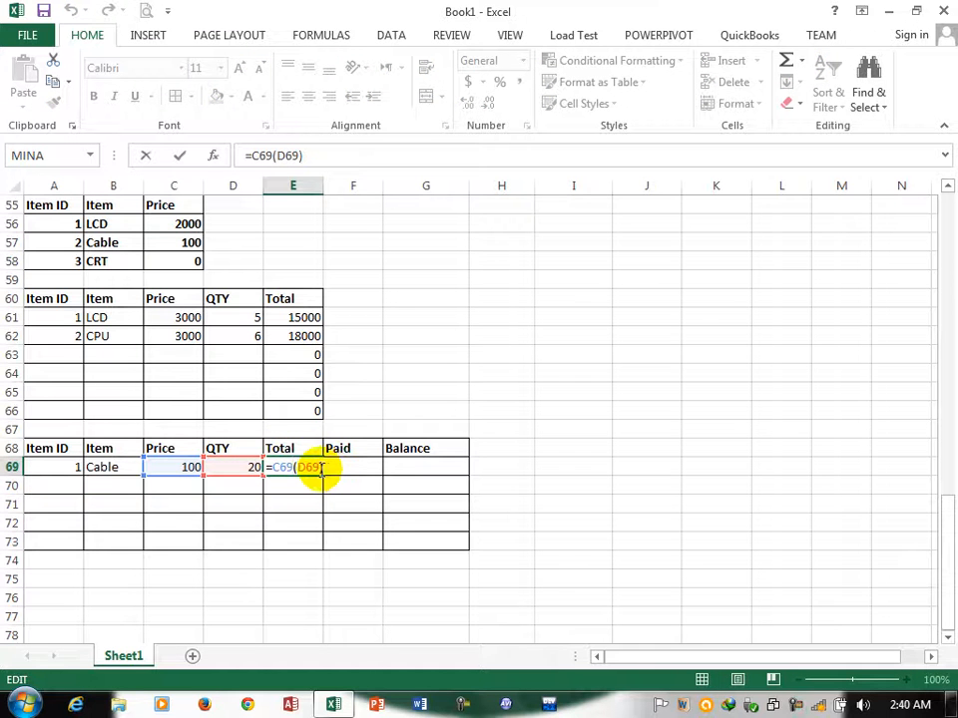
pyautogui.press('BackSpace')
pyautogui.press('BackSpace')
pyautogui.press('BackSpace')
pyautogui.press('BackSpace')
pyautogui.press('BackSpace')
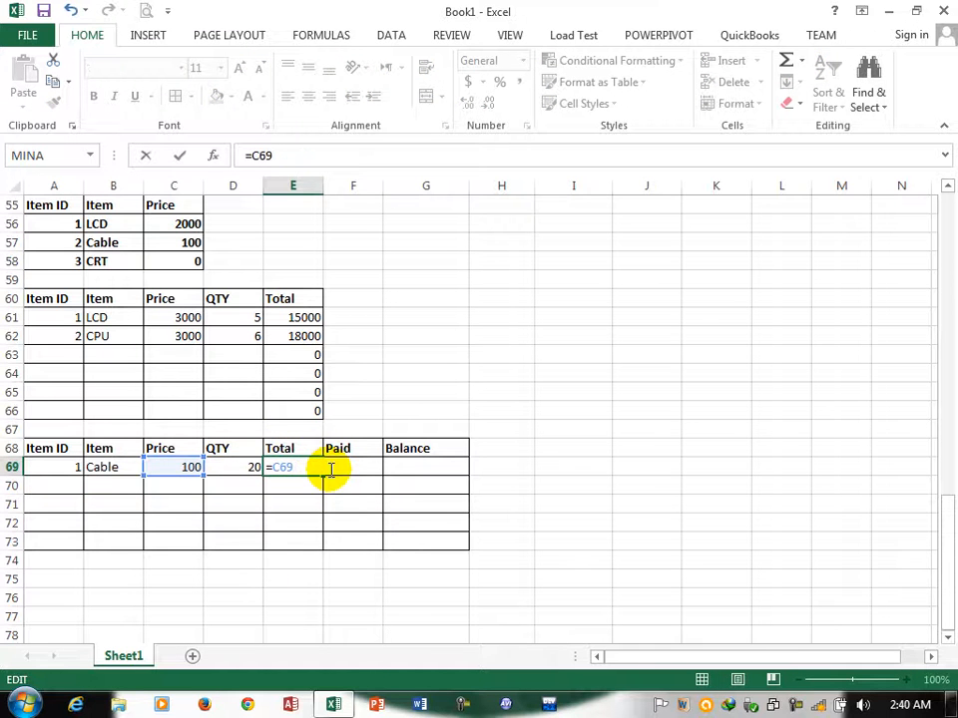
pyautogui.click(234, 467)
pyautogui.press('Return')
pyautogui.click(310, 467)
pyautogui.moveTo(325, 477); pyautogui.dragTo(318, 550)
# - Enter 1000 as the paid amount for the Cable item in F69
pyautogui.click(351, 467)
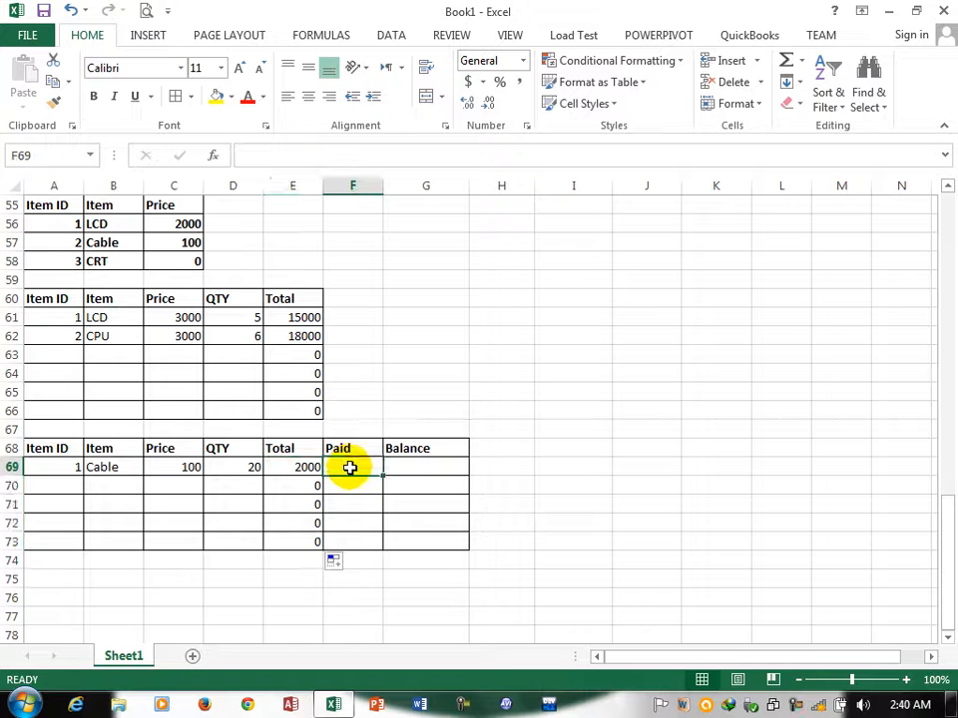
pyautogui.write('1000')
pyautogui.press('Tab')
# - Enter the balance formula =E69-F69 in G69 and fill it down to G73
pyautogui.write('=')
pyautogui.press('Left')
pyautogui.press('Left')
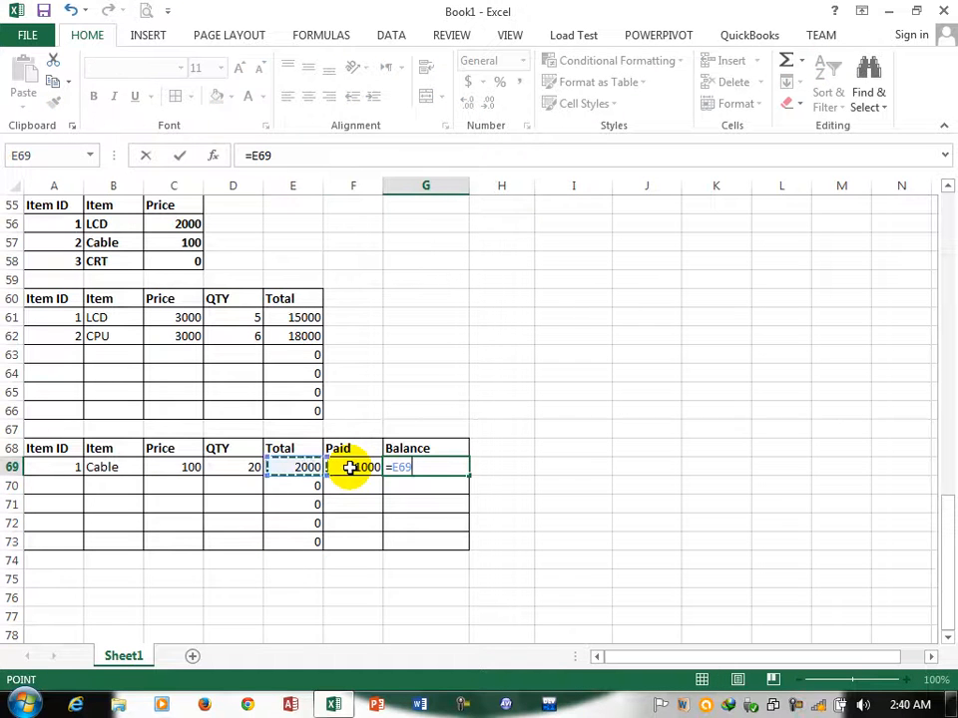
pyautogui.write('-')
pyautogui.click(349, 467)
pyautogui.press('Return')
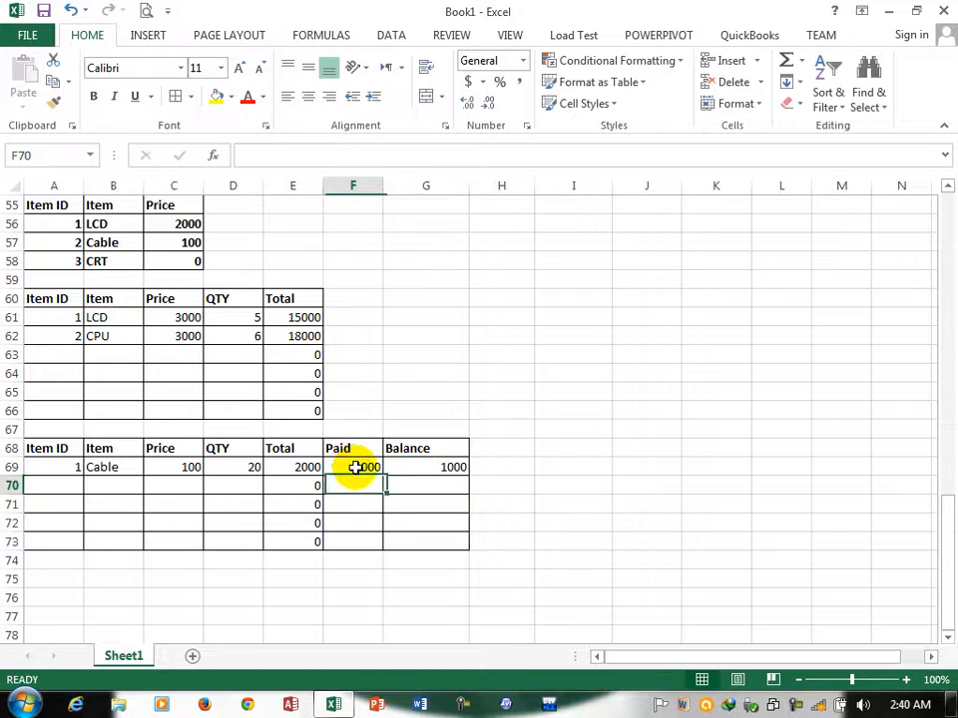
pyautogui.click(466, 474)
pyautogui.moveTo(470, 476); pyautogui.dragTo(473, 553)
# - Fill row 70 with item ID 2, item CPU, price 2000, quantity 10 and paid amount 15000
pyautogui.click(66, 485)
pyautogui.write('2')
pyautogui.click(102, 485)
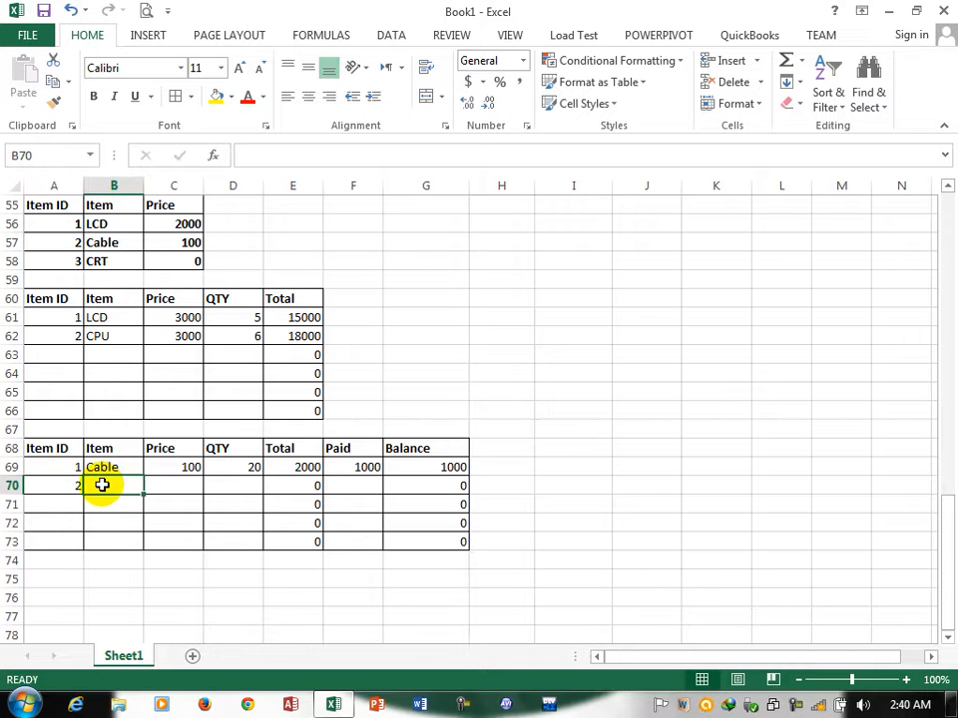
pyautogui.write('CPU')
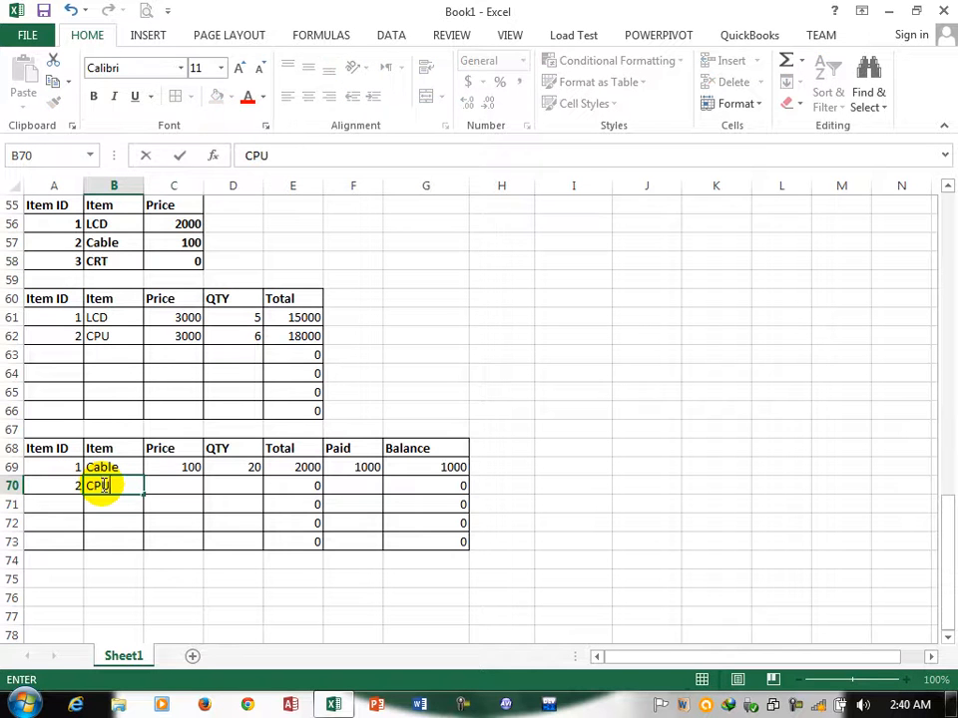
pyautogui.press('Tab')
pyautogui.write('2000')
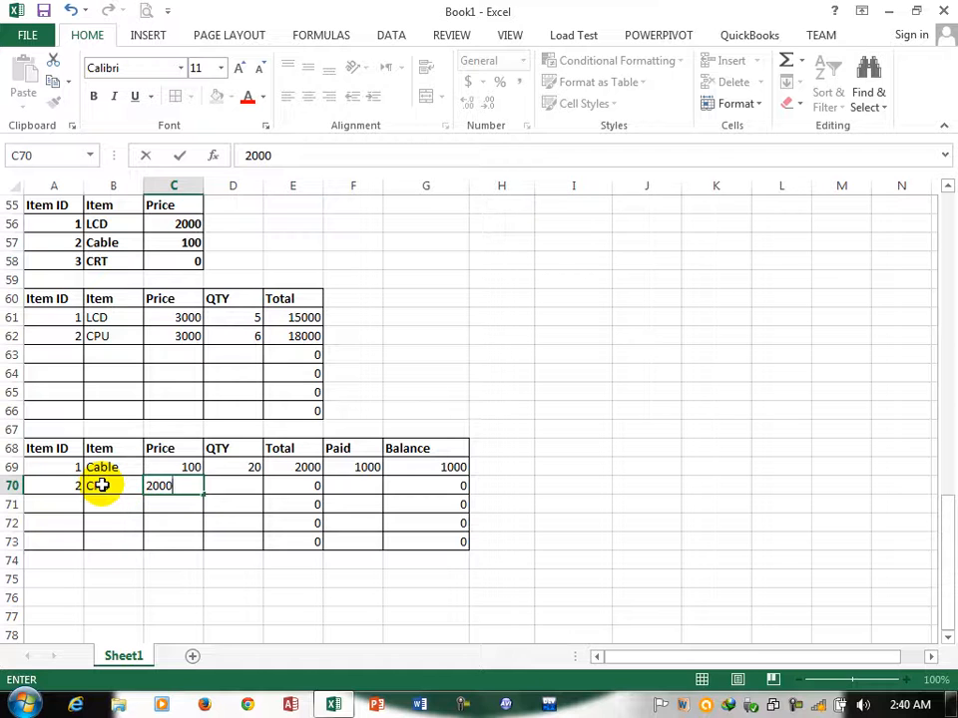
pyautogui.press('Tab')
pyautogui.write('10')
pyautogui.press('Tab')
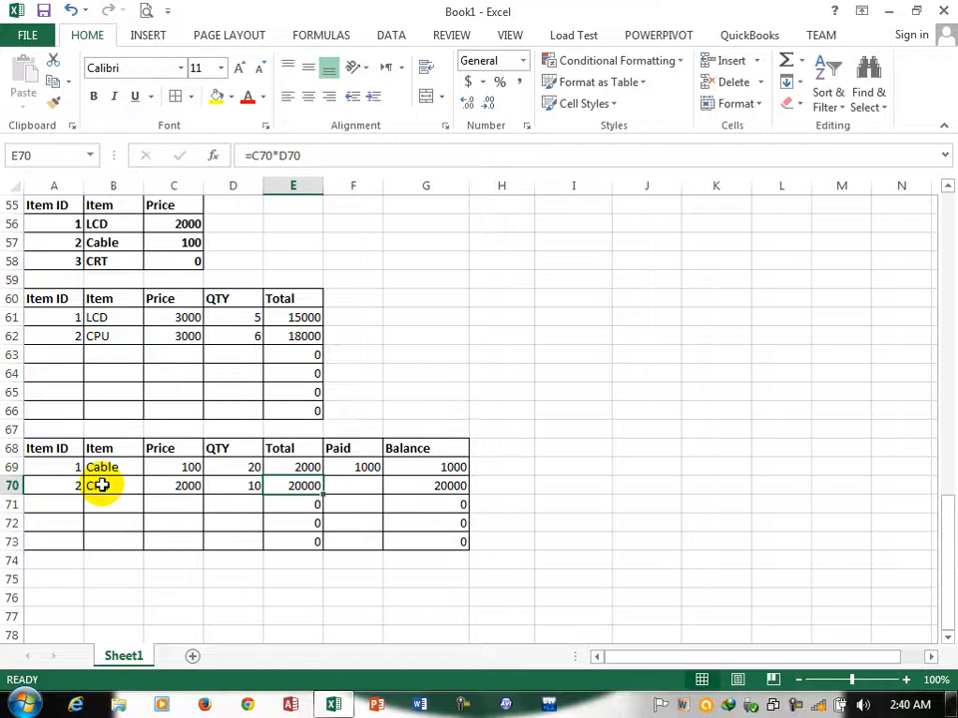
pyautogui.press('Tab')
pyautogui.write('15000')
pyautogui.press('Tab')
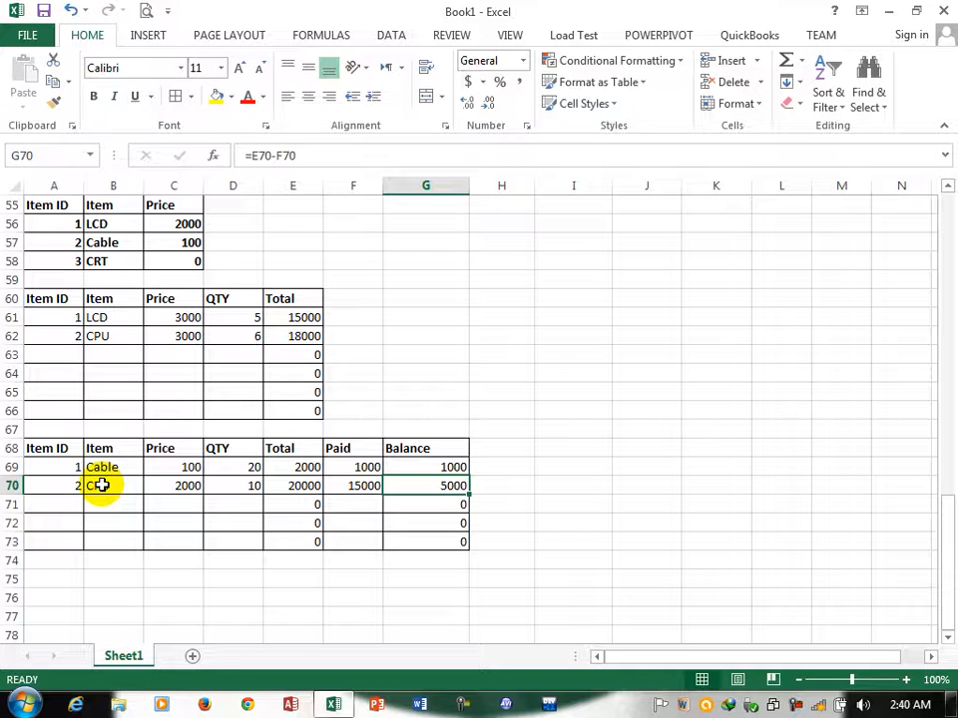
# - Enter the headers ITemID, Item, Buy, Sold and profit in A75:E75
pyautogui.click(949, 640)
pyautogui.click(949, 640)
pyautogui.click(949, 640)
pyautogui.click(948, 639)
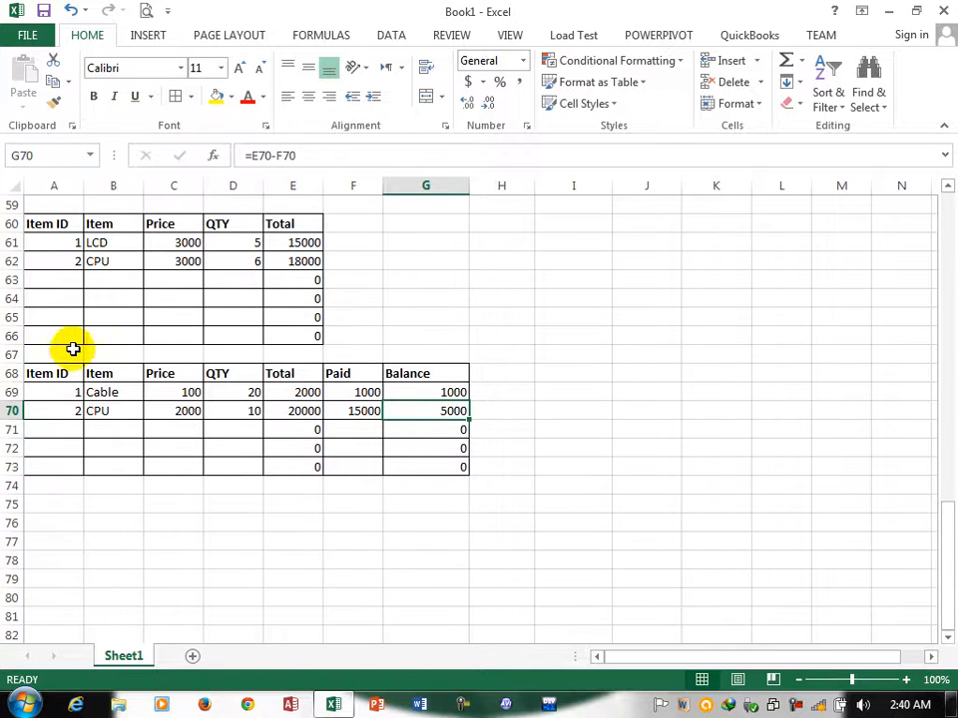
pyautogui.click(38, 497)
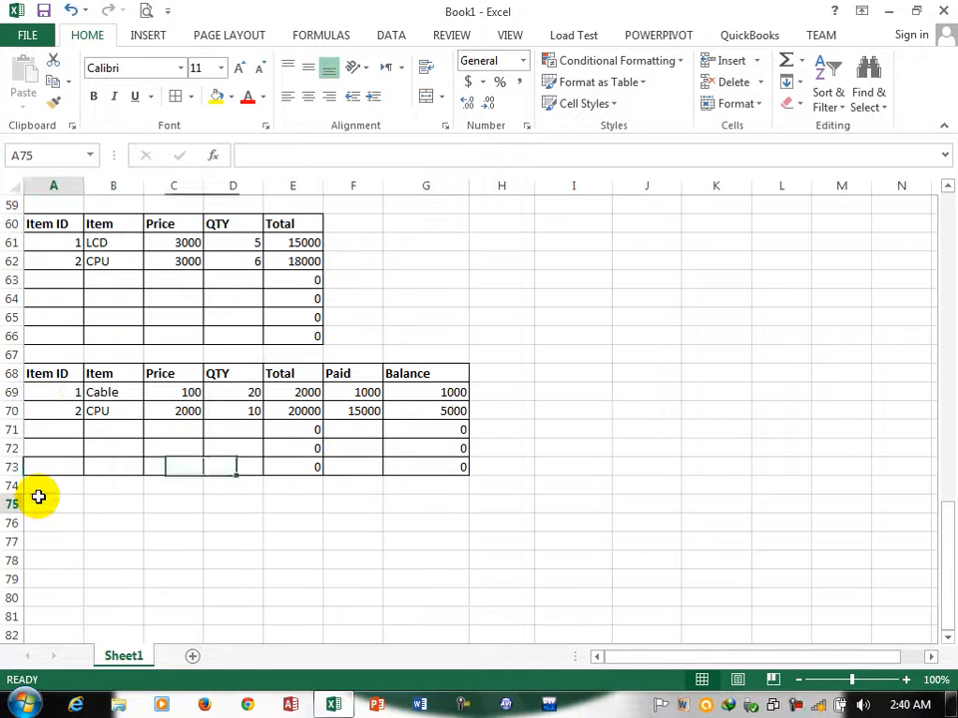
pyautogui.write('ITemID')
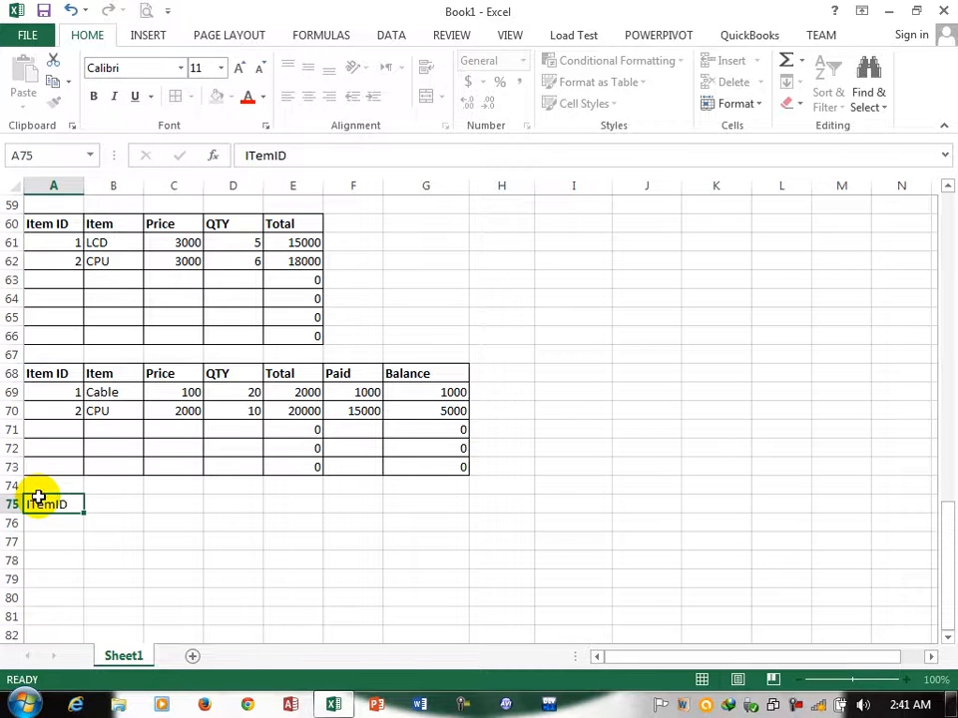
pyautogui.press('Tab')
pyautogui.write('I')
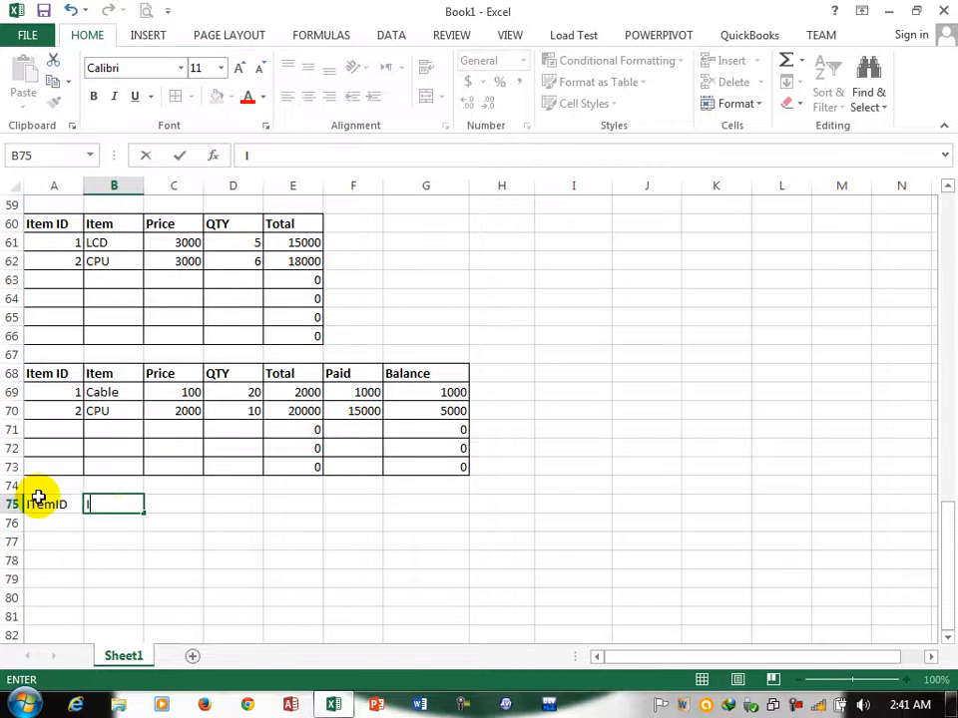
pyautogui.press('Tab')
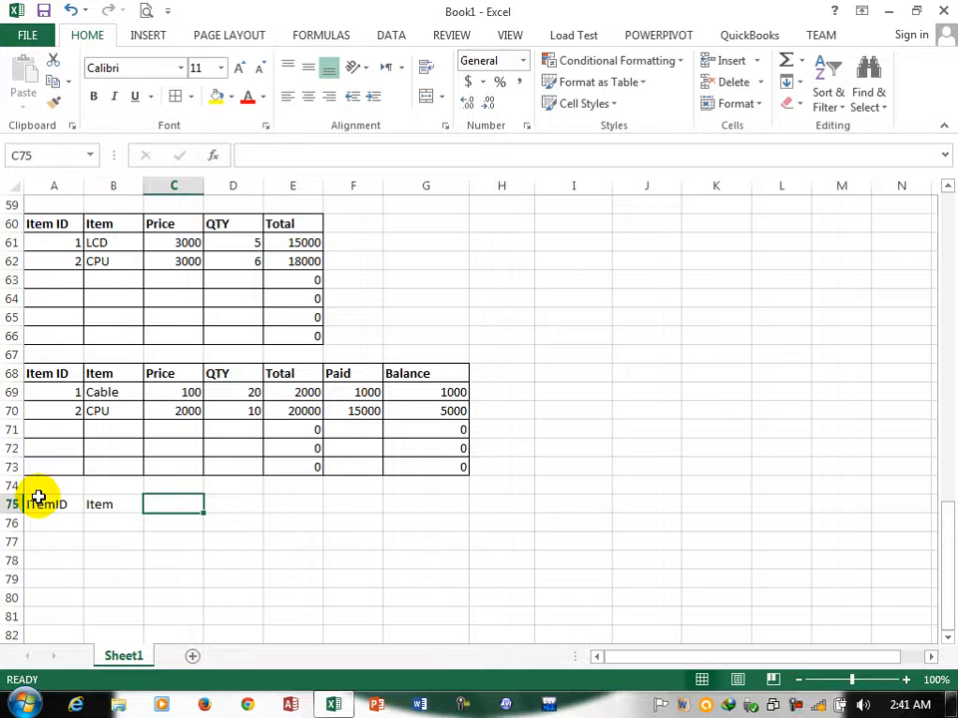
pyautogui.write('Buy')
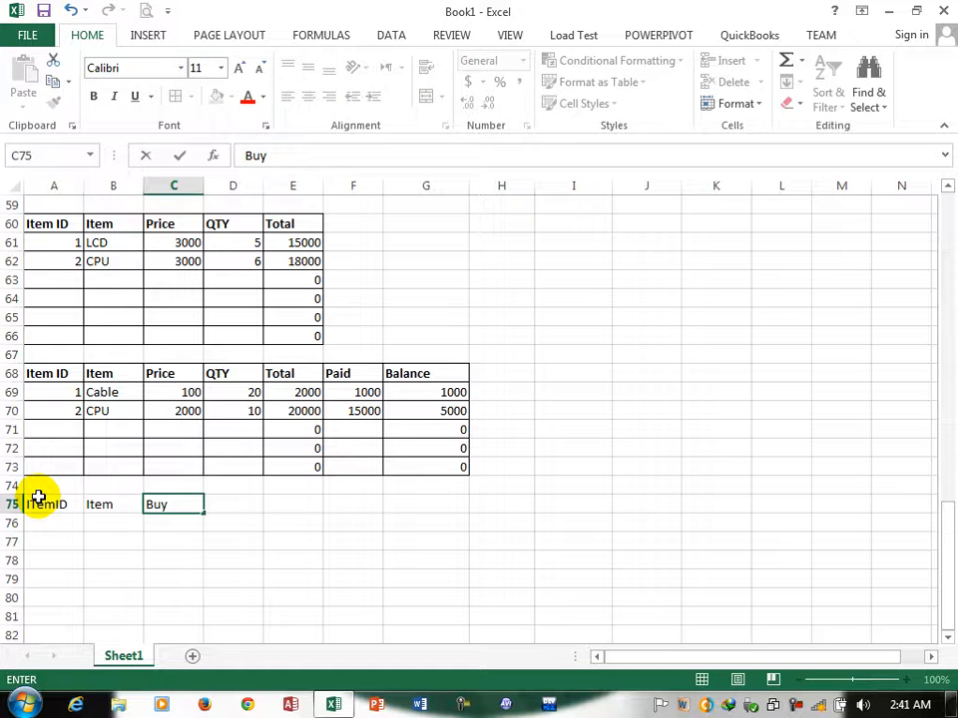
pyautogui.press('Tab')
pyautogui.write('Slod')
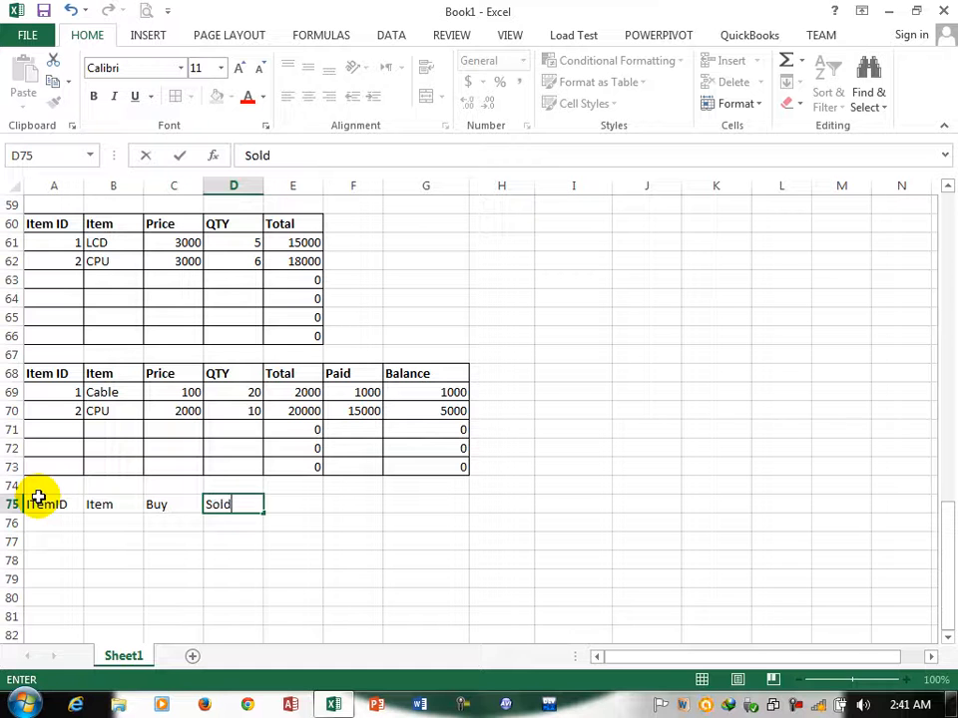
pyautogui.press('Tab')
pyautogui.write('pro')
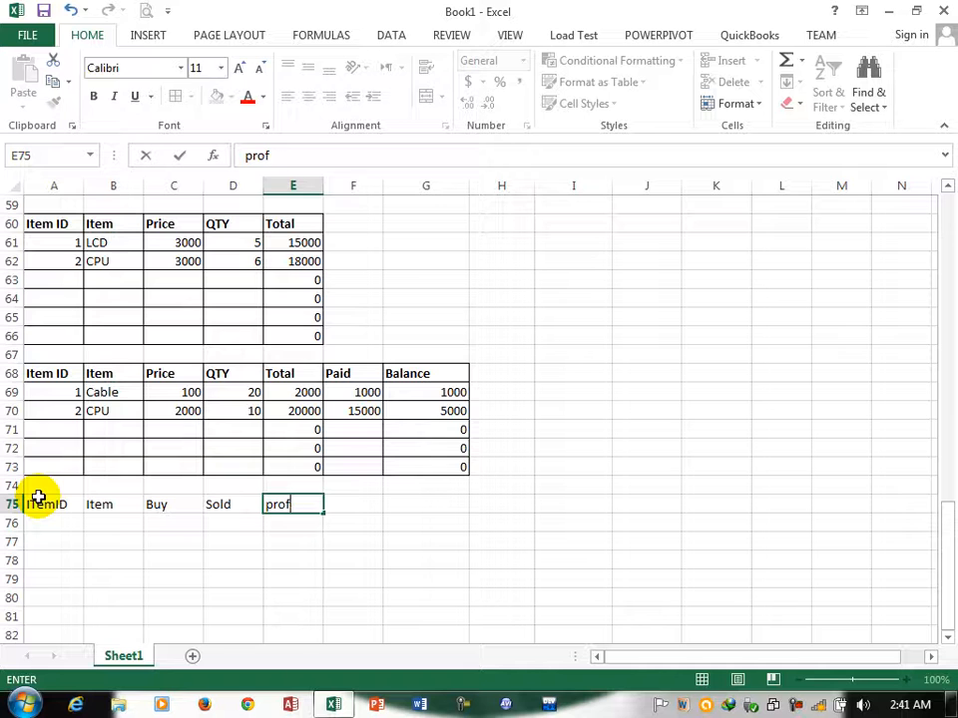
pyautogui.press('Return')
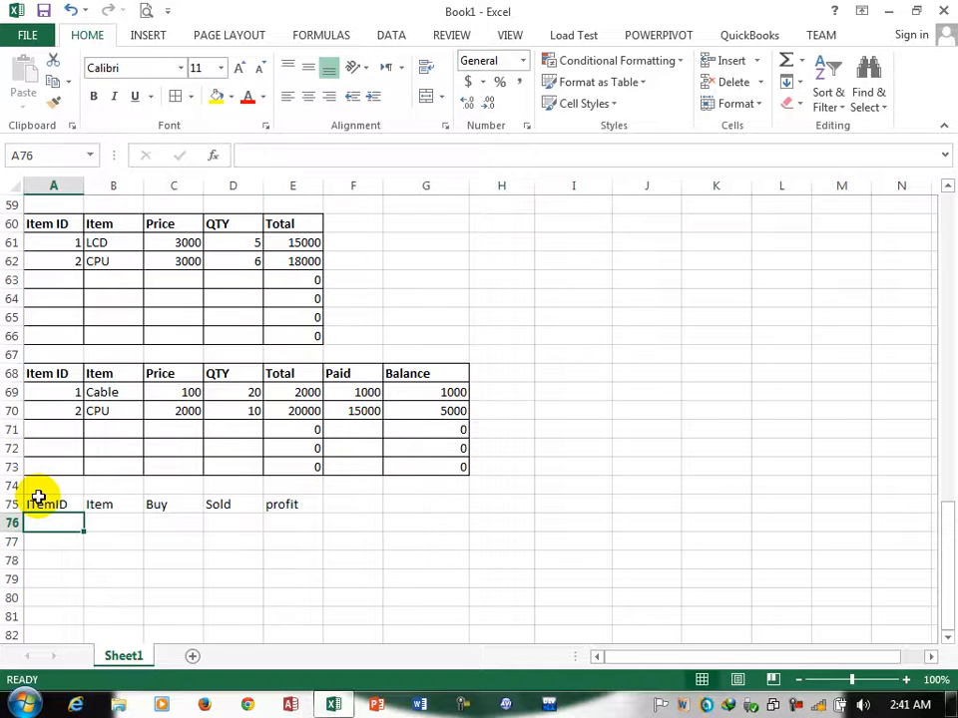
# - Apply all borders and bold formatting to A75:E78
pyautogui.moveTo(45, 506); pyautogui.dragTo(275, 565)
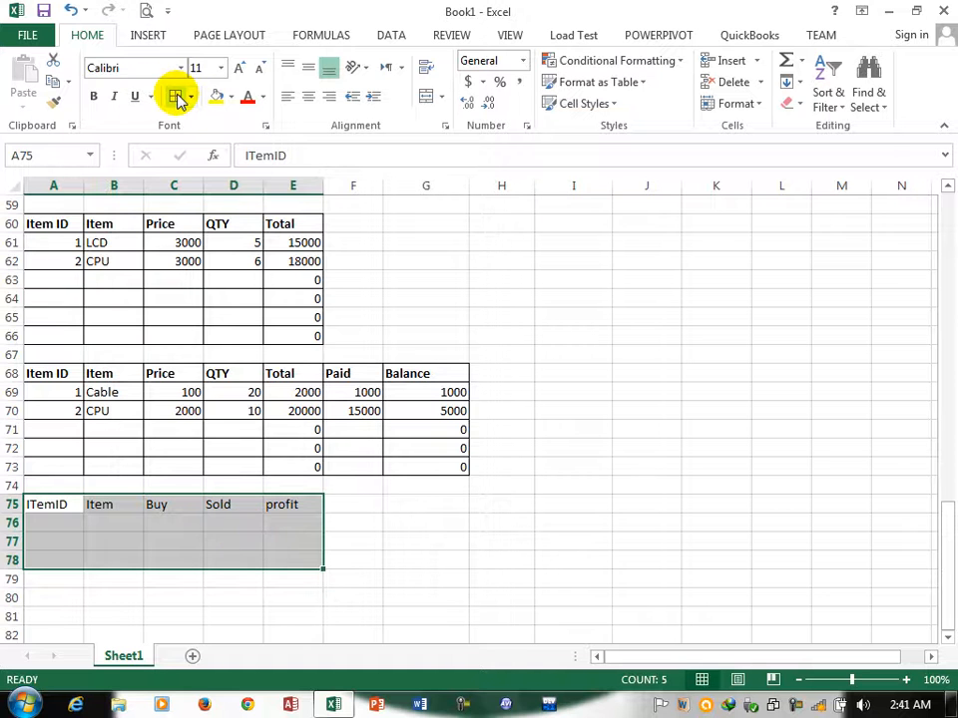
pyautogui.click(94, 95)
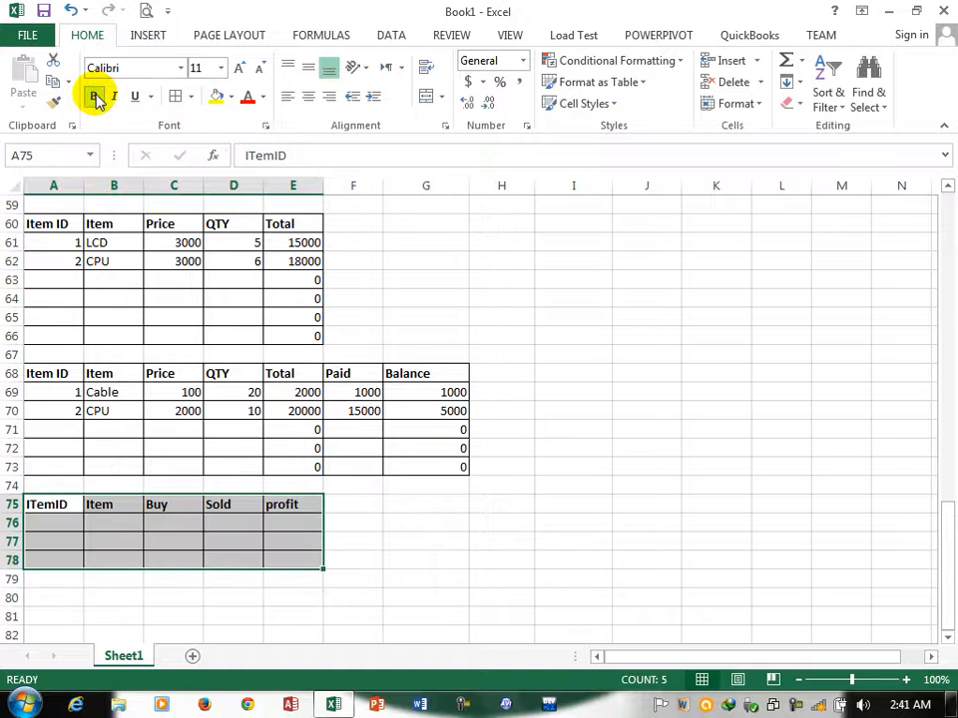
# - Fill row 76 with item ID 1, item LCD, buy price 3000 and sold price 3500
pyautogui.click(50, 521)
pyautogui.write('1')
pyautogui.click(98, 520)
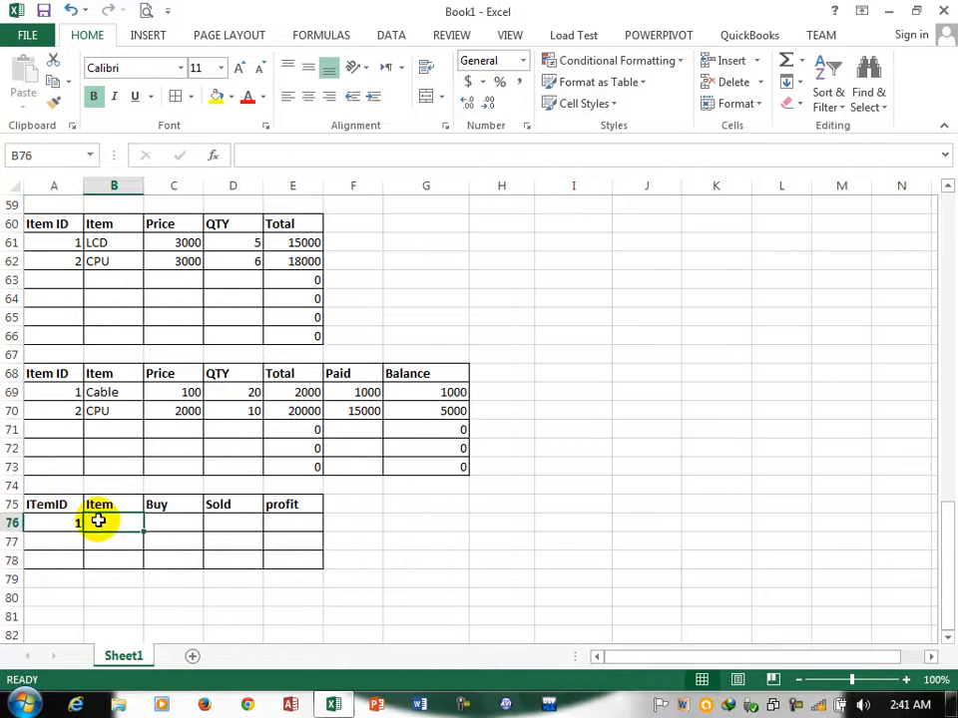
pyautogui.write('LCD')
pyautogui.press('Tab')
pyautogui.write('3000')
pyautogui.press('Tab')
pyautogui.write('3')
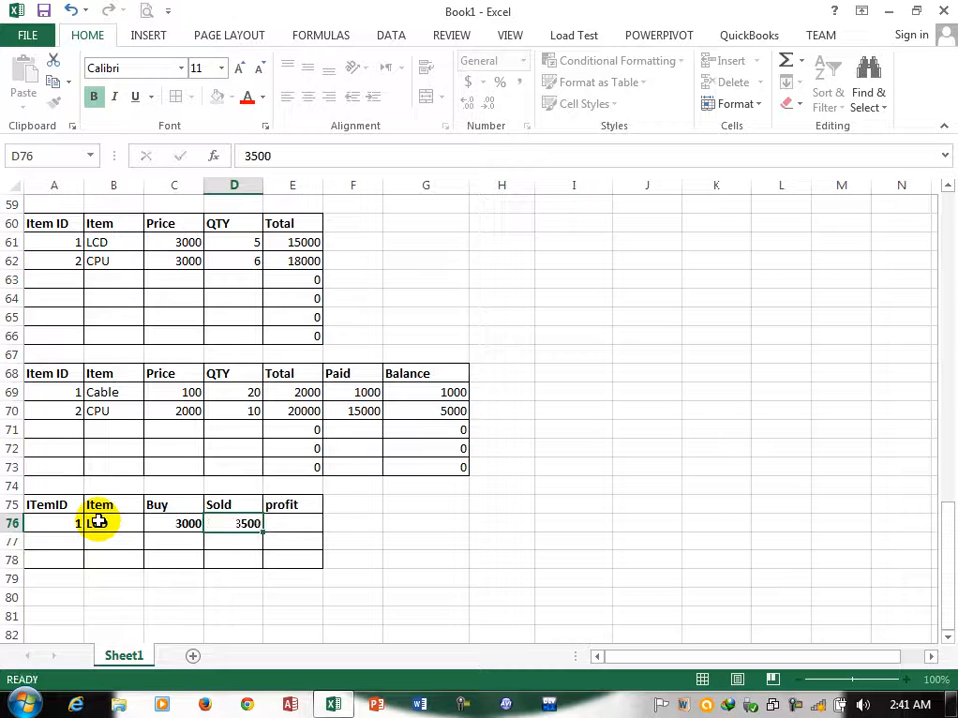
# - Calculate the LCD profit in E76 as sold minus buy and fill the formula down to E78
pyautogui.press('Tab')
pyautogui.write('=')
pyautogui.press('Left')
pyautogui.write('-')
pyautogui.press('Left')
pyautogui.press('Left')
pyautogui.press('Return')
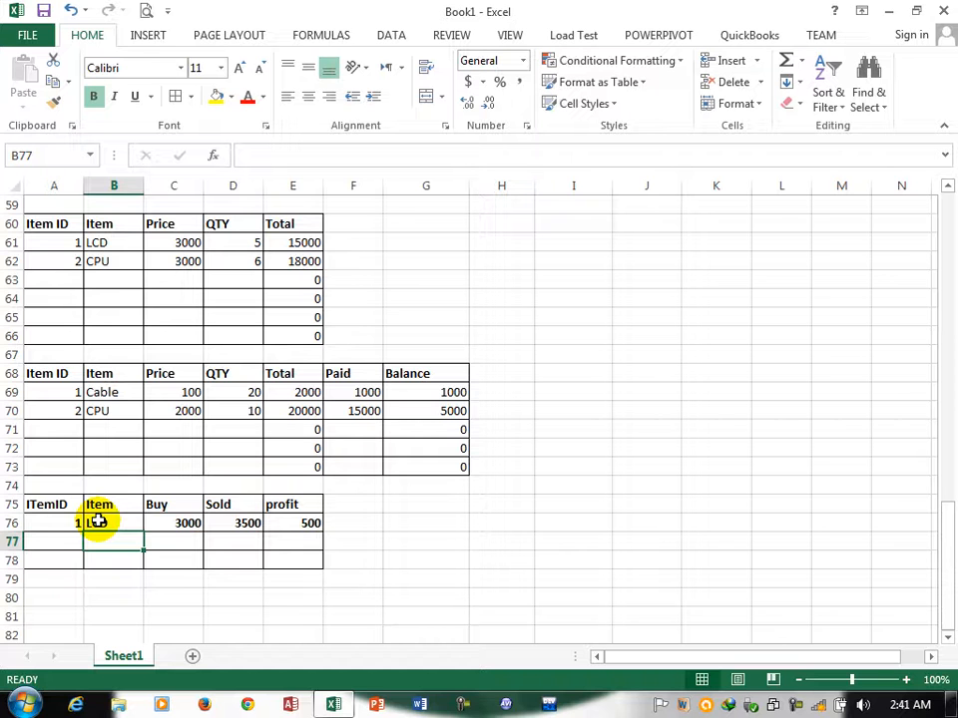
pyautogui.click(300, 522)
pyautogui.moveTo(323, 535); pyautogui.dragTo(327, 570)
# - Fill row 77 with item ID 2, item Cables, buy price 100 and sold price 120
pyautogui.click(46, 543)
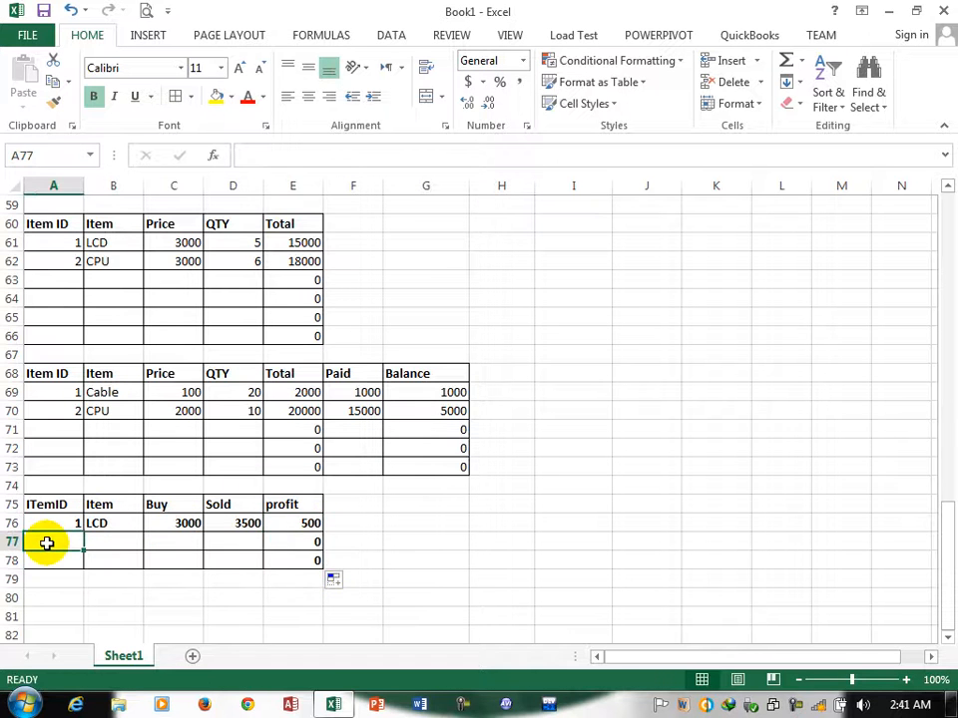
pyautogui.write('2')
pyautogui.click(103, 543)
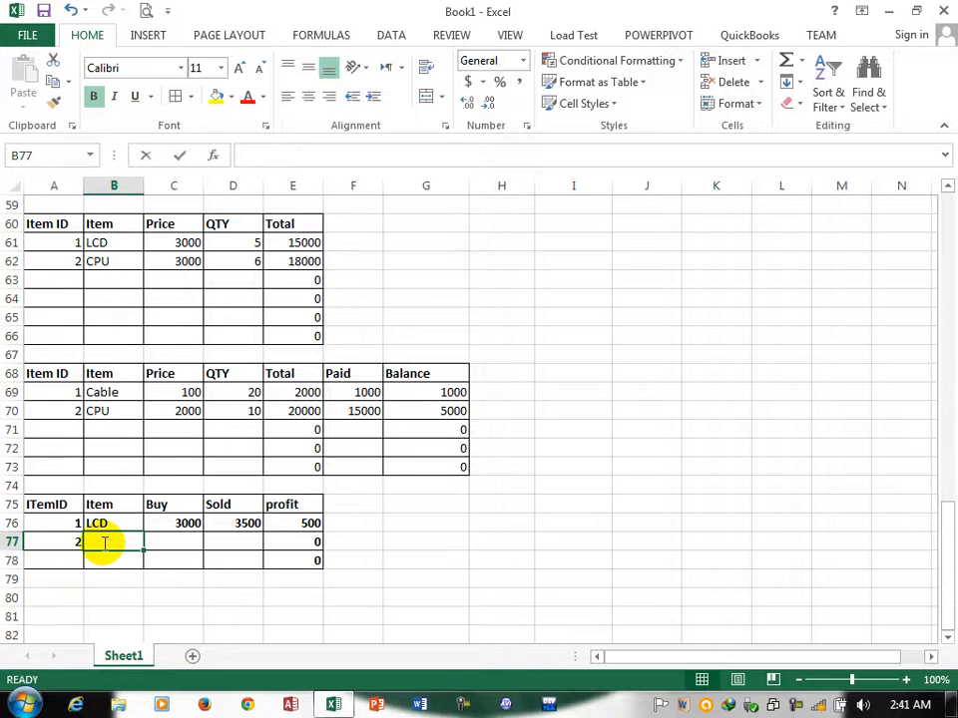
pyautogui.write('Cables')
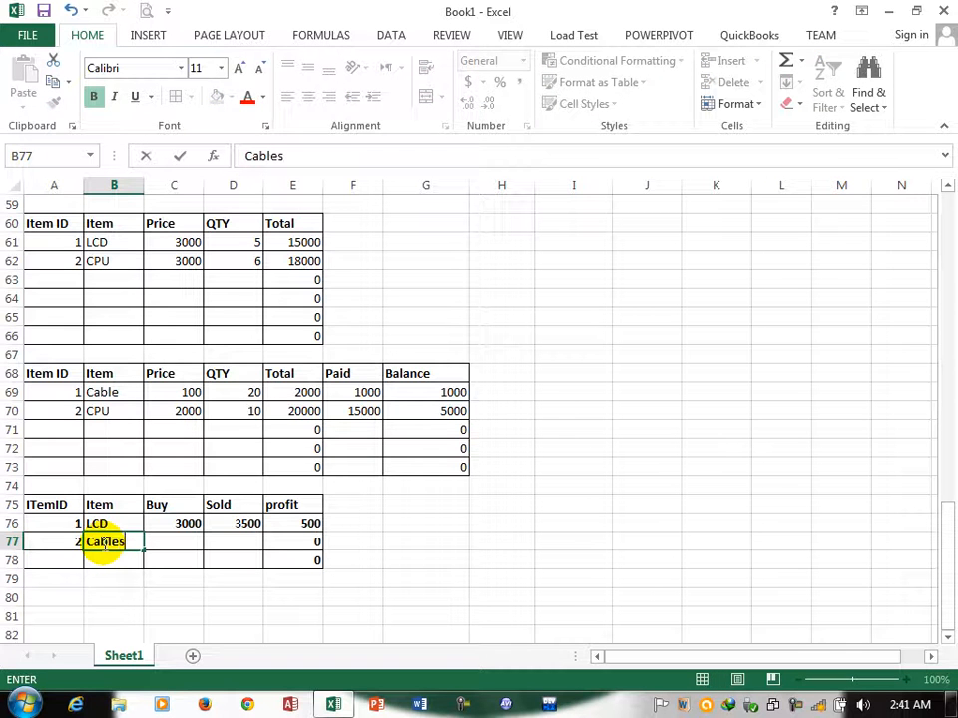
pyautogui.click(197, 542)
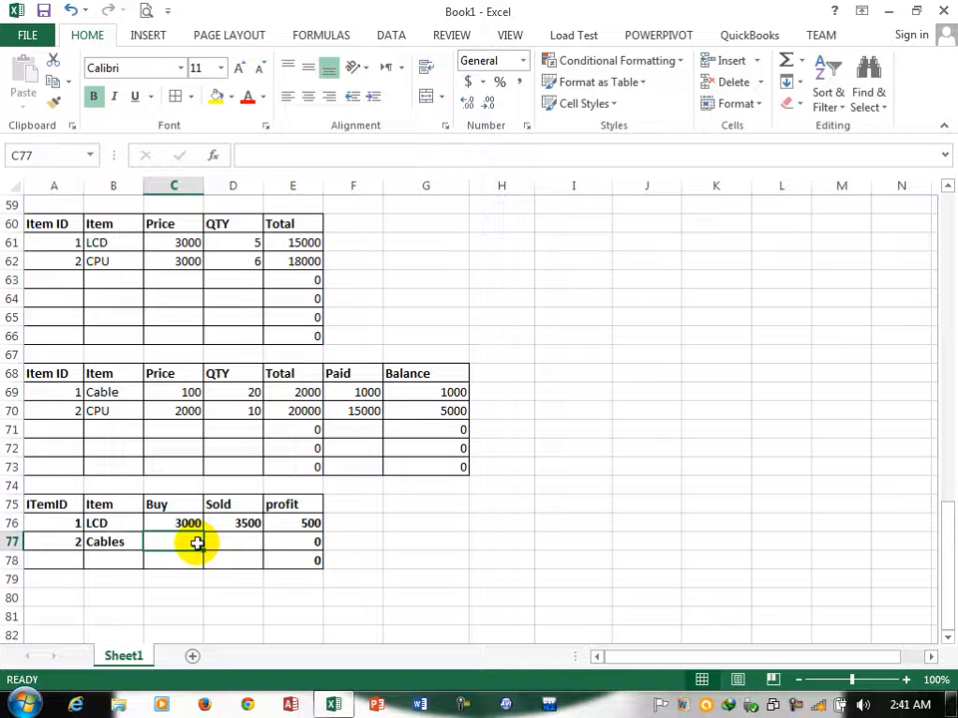
pyautogui.write('100')
pyautogui.press('Tab')
pyautogui.write('12')
pyautogui.press('Right')
pyautogui.press('Left')
pyautogui.write('120')
pyautogui.press('Tab')
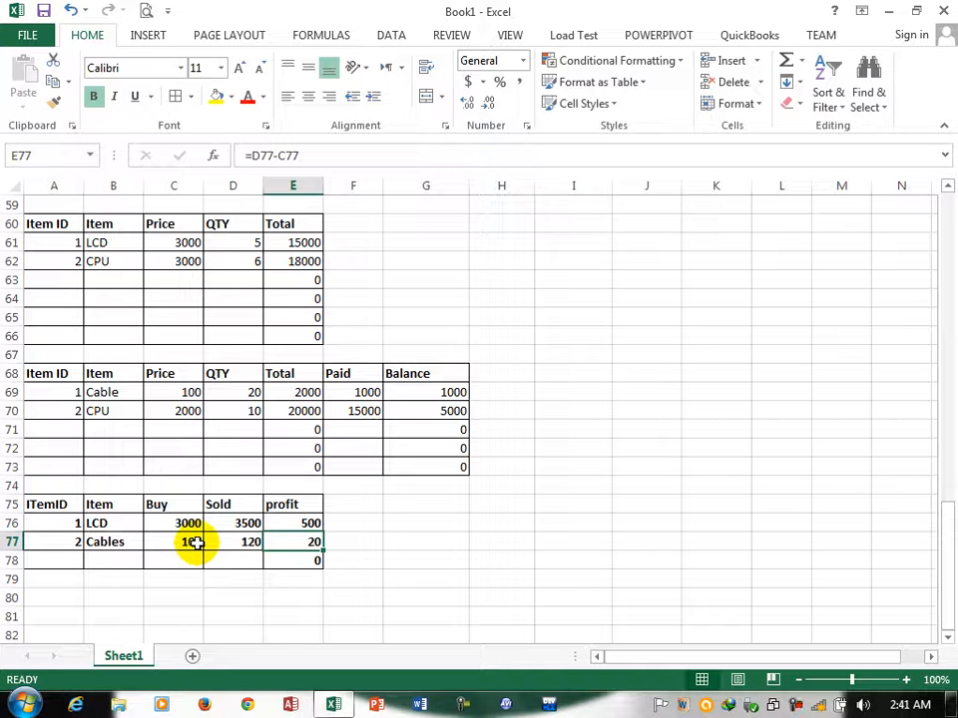
pyautogui.press('Down')
pyautogui.press('Down')
pyautogui.press('Down')
pyautogui.press('Down')
pyautogui.press('Down')
pyautogui.press('Down')
pyautogui.press('Down')
pyautogui.press('Down')
pyautogui.press('Down')
pyautogui.press('Down')
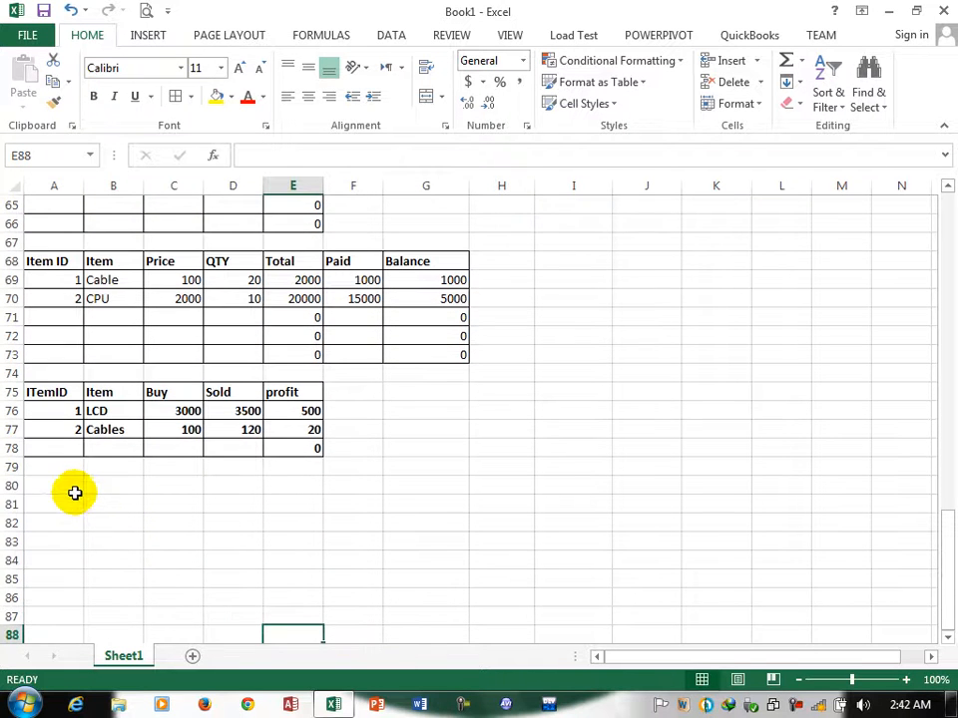
pyautogui.click(69, 488)
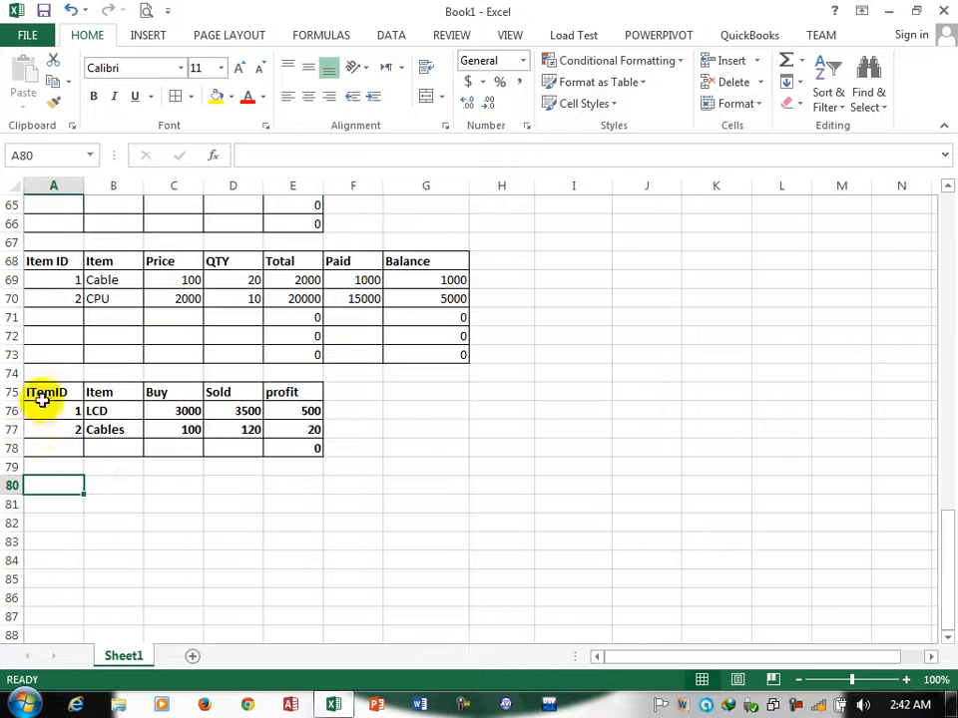
pyautogui.write('ItemID')
pyautogui.press('Tab')
pyautogui.write('Ite')
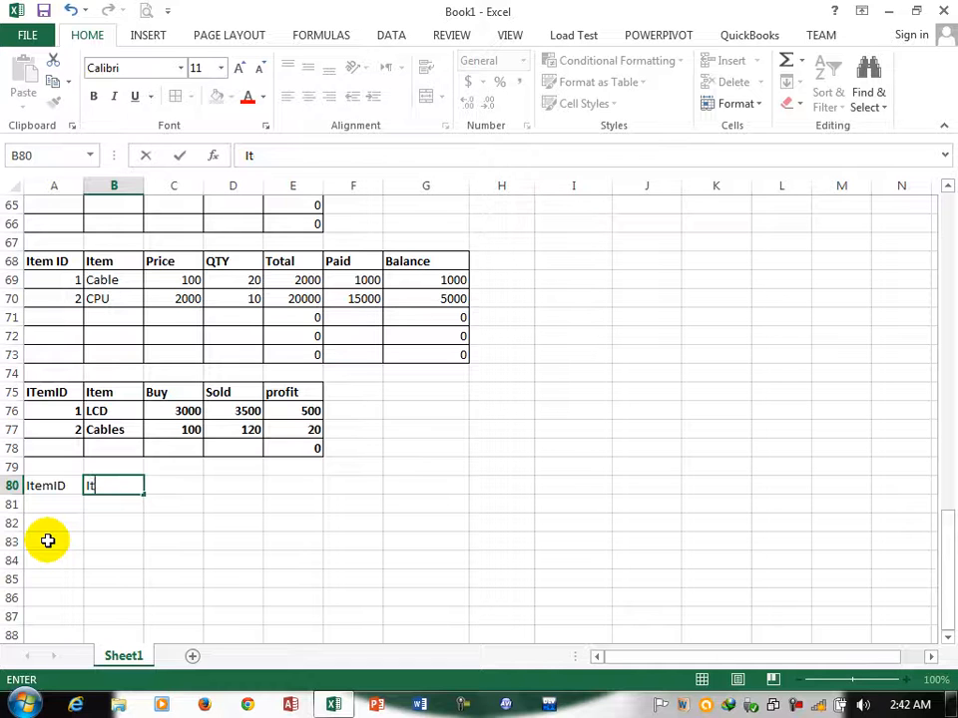
pyautogui.press('Left')
pyautogui.press('BackSpace')
# - Enter the headers CustomerID in A80 and CustomerName in B80, fitting columns A and B to their text
pyautogui.write('CustomerID')
pyautogui.press('Tab')
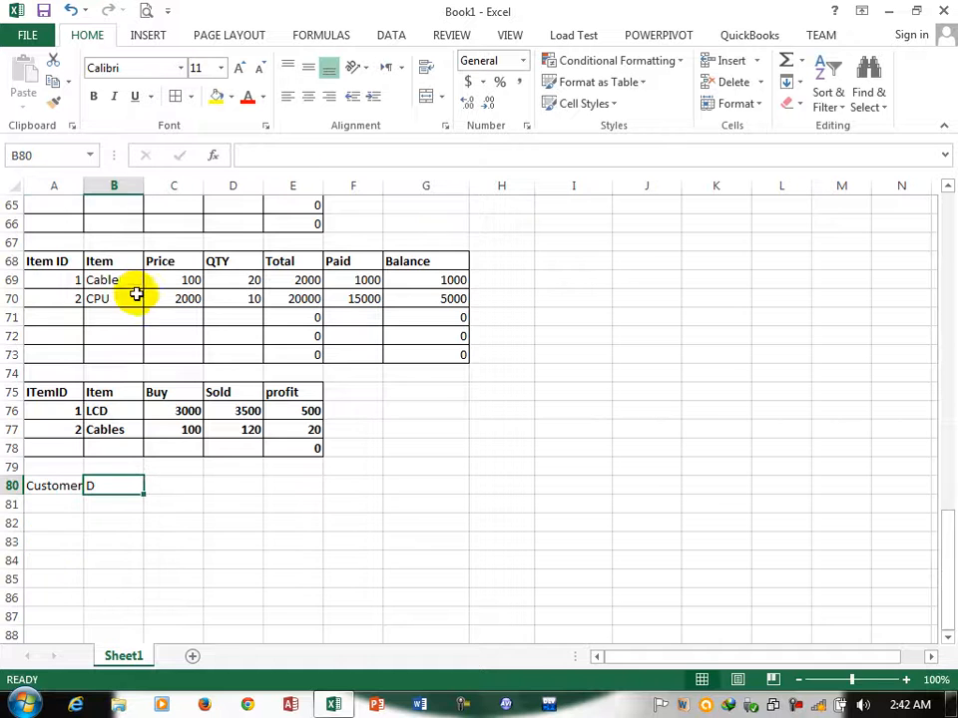
pyautogui.doubleClick(84, 188)
pyautogui.write('CustomerName')
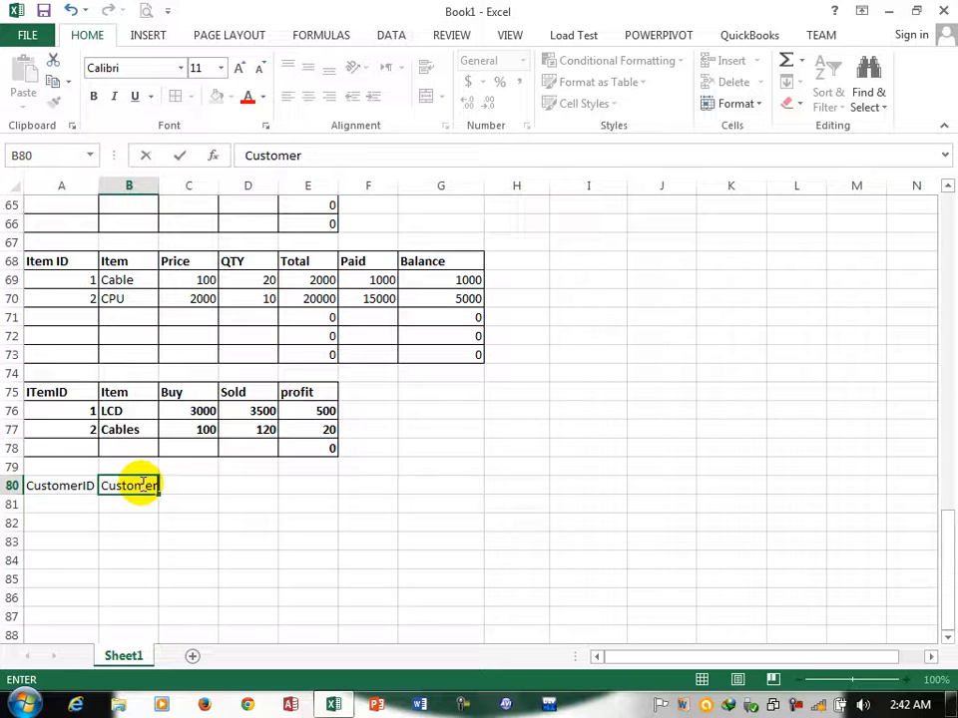
pyautogui.click(153, 187)
pyautogui.doubleClick(157, 186)
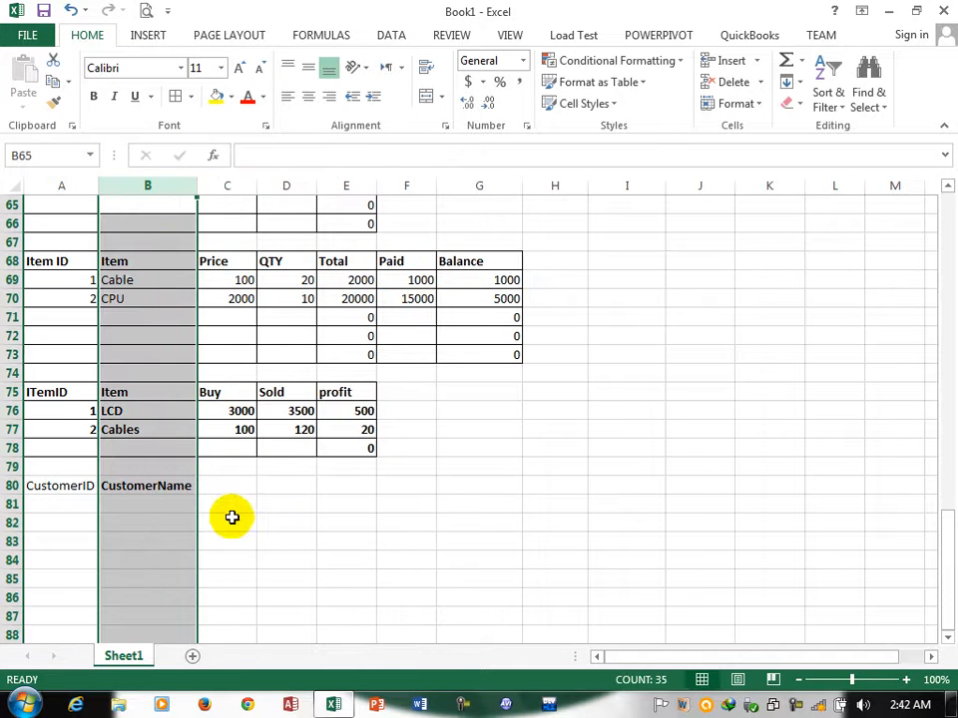
# - Enter the header ShoppingDate in C80 and fit column C to its text
pyautogui.click(214, 481)
pyautogui.write('Sh')
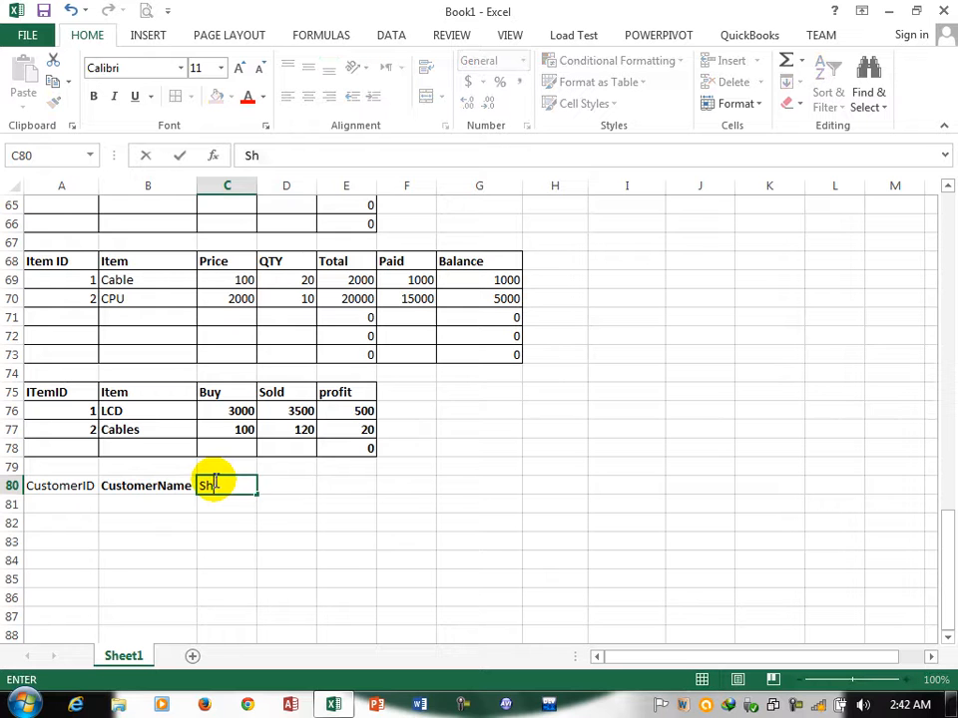
pyautogui.write('opping')
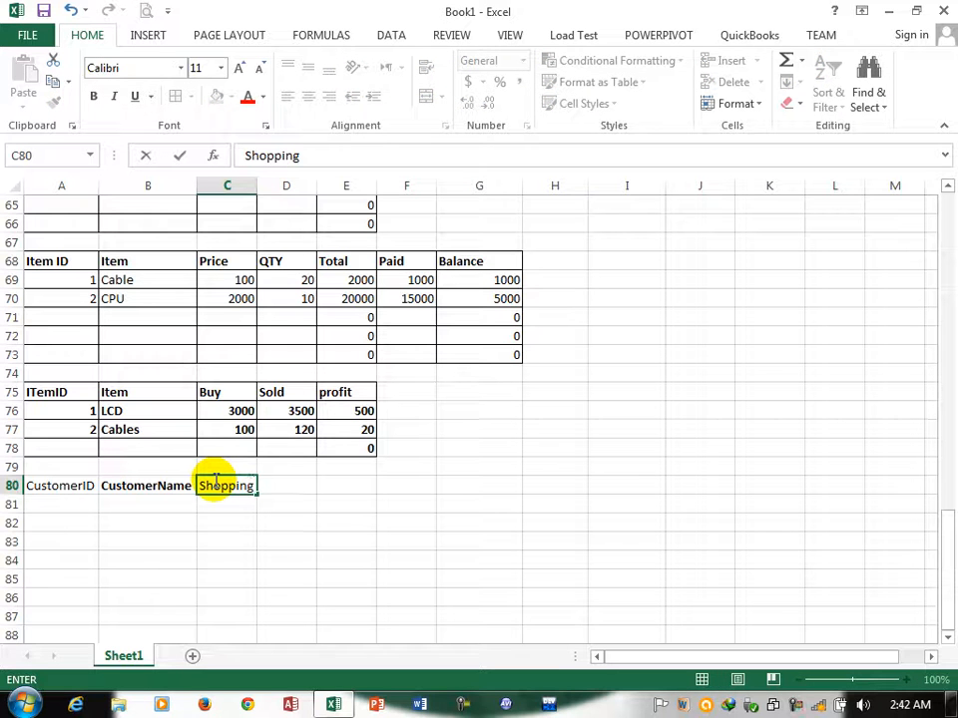
pyautogui.write('Date')
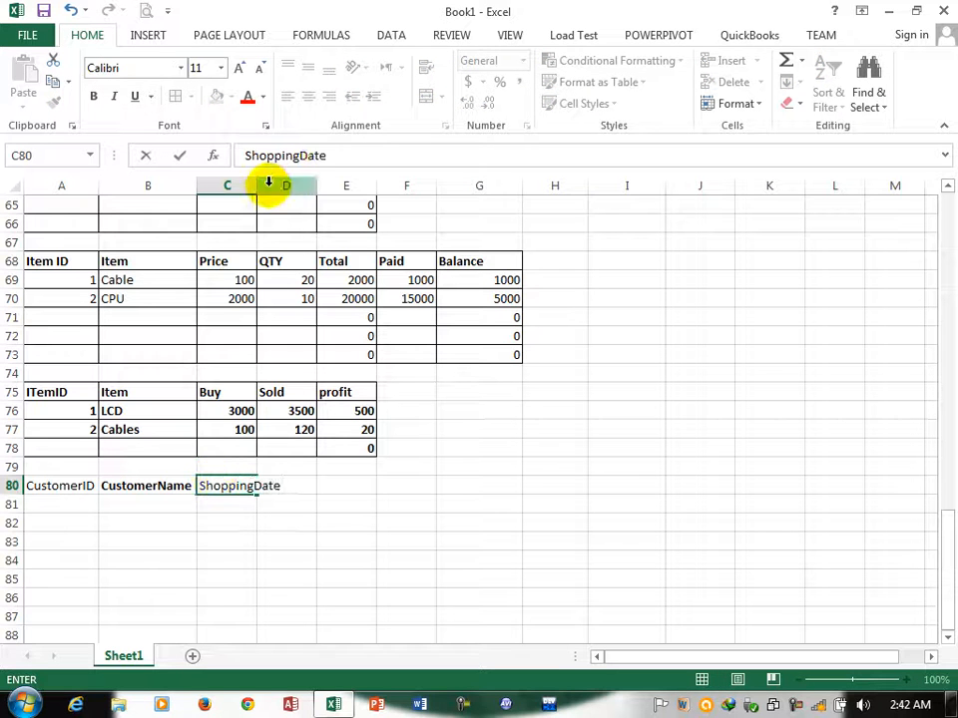
pyautogui.click(255, 183)
pyautogui.doubleClick(254, 187)
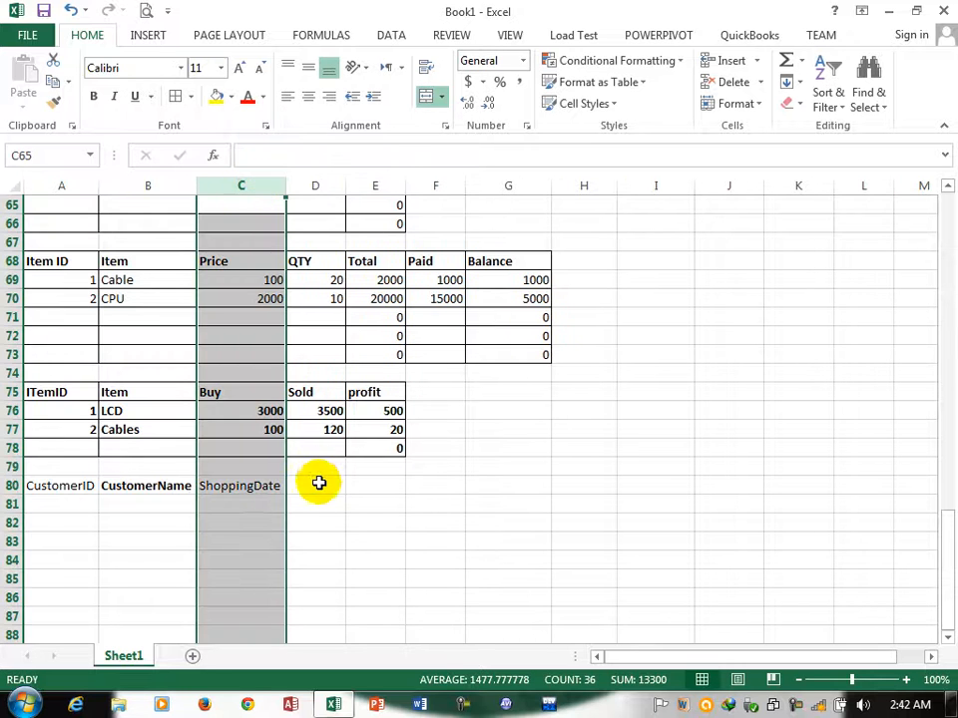
# - Enter the headers Item, Qty, Total, Paid and Balance in D80:H80
pyautogui.click(318, 483)
pyautogui.write('Ite')
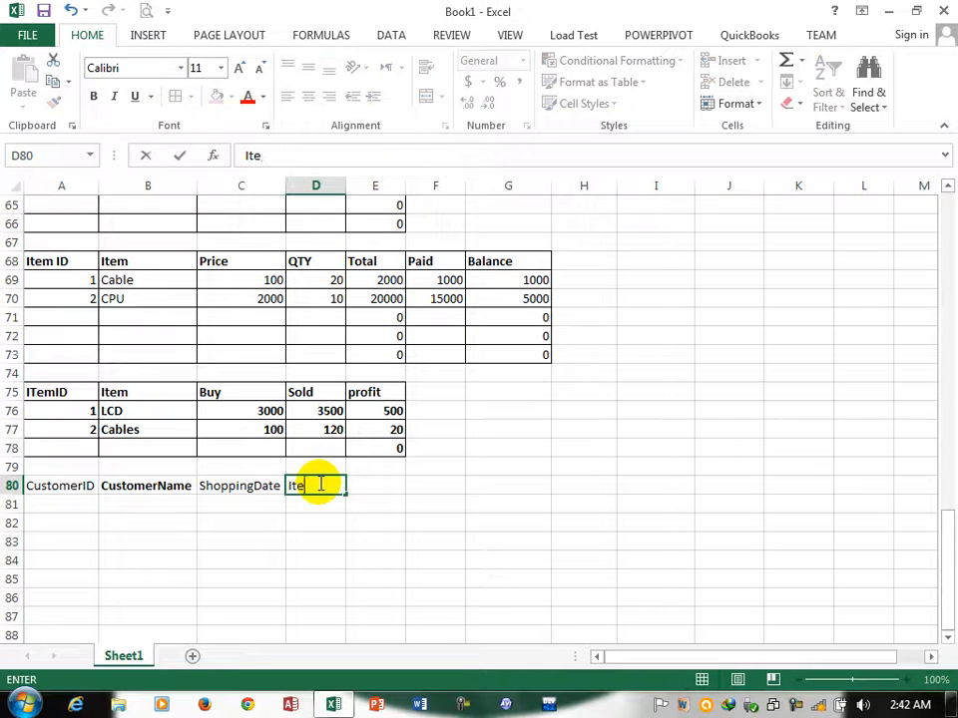
pyautogui.write('m')
pyautogui.press('Tab')
pyautogui.write('QTy')
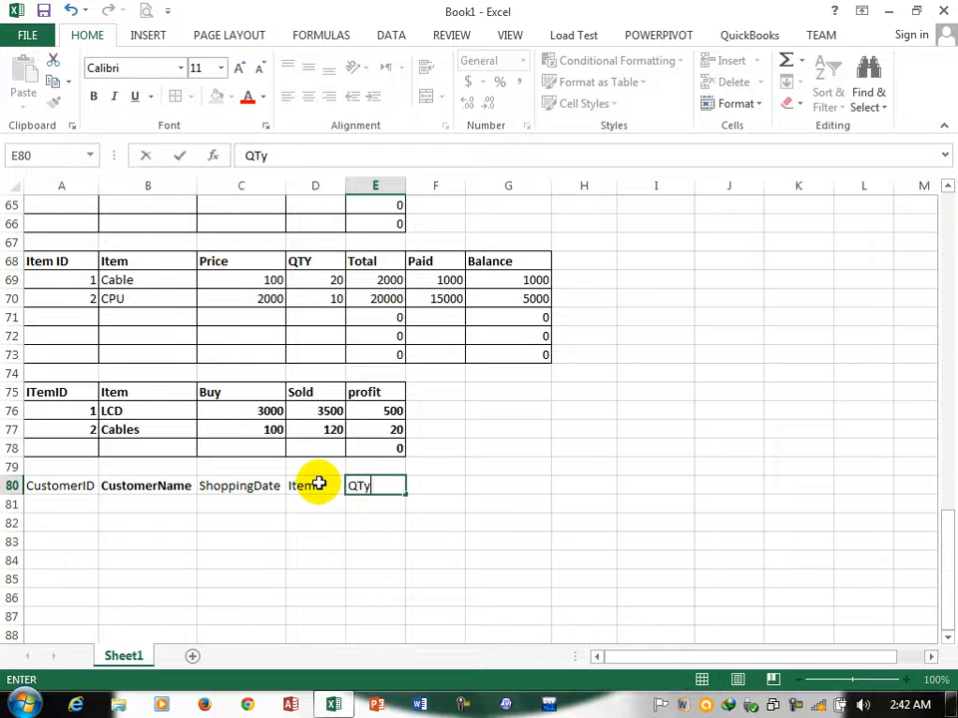
pyautogui.press('Tab')
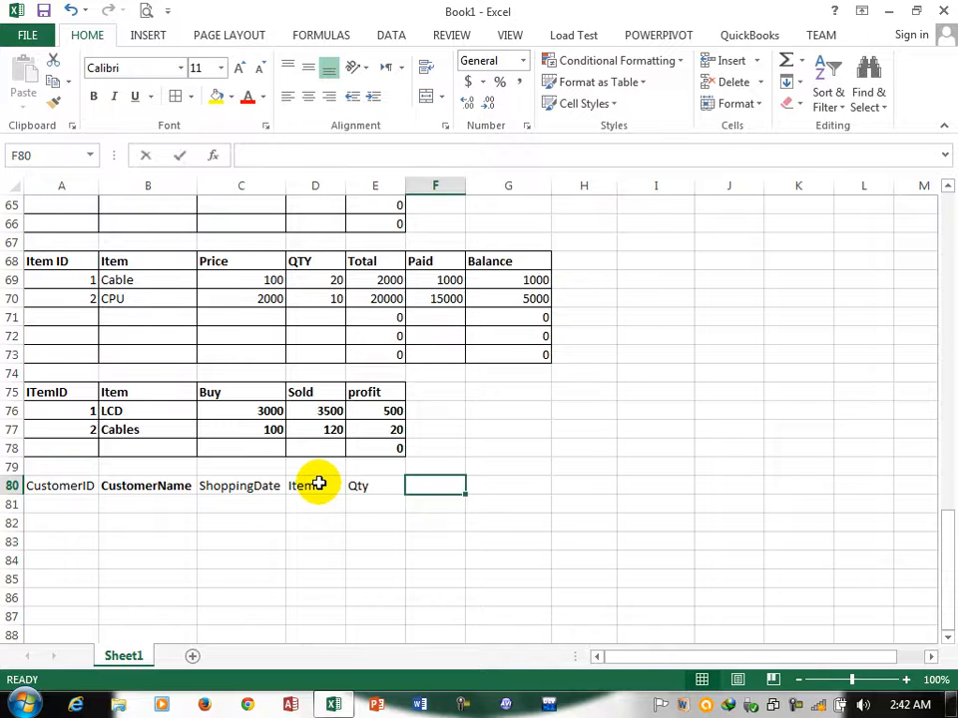
pyautogui.write('Total')
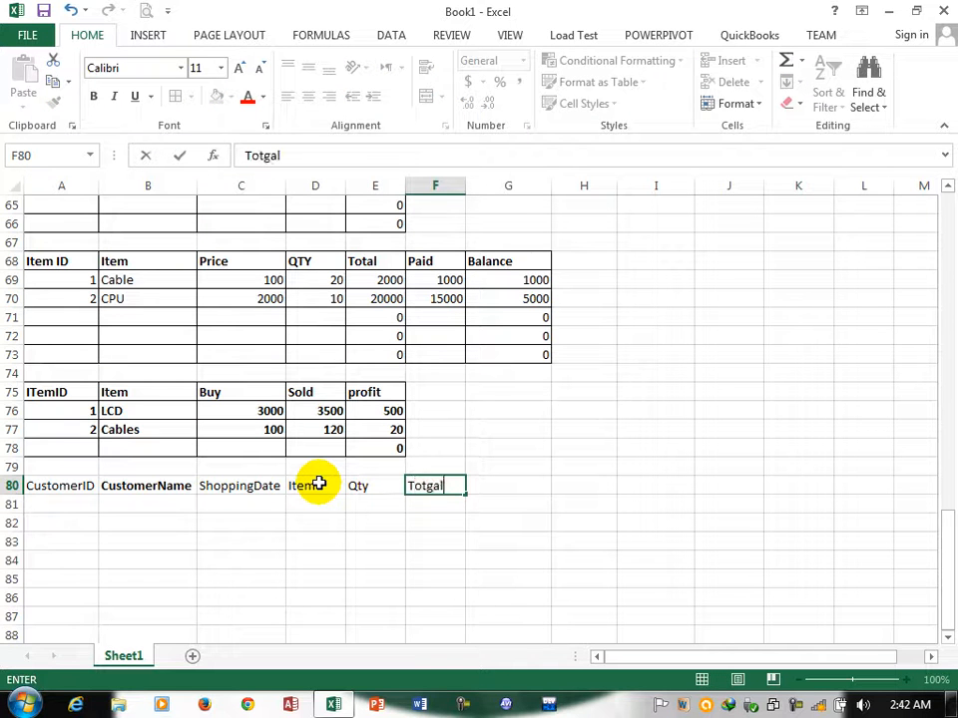
pyautogui.press('Tab')
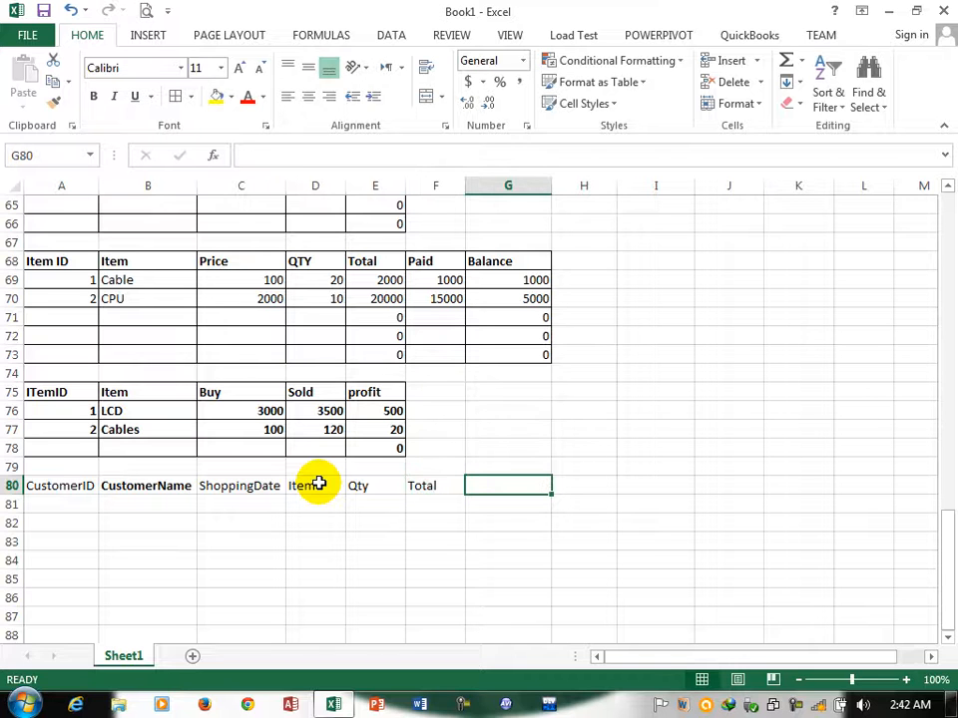
pyautogui.write('Paid')
pyautogui.press('Tab')
pyautogui.write('Balan')
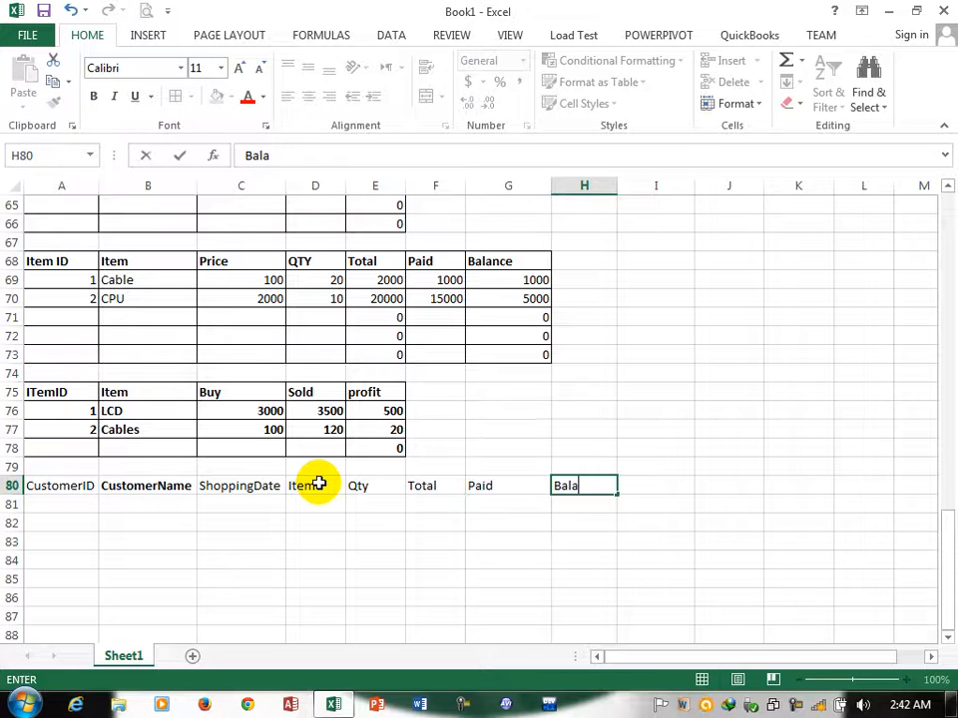
# - Apply bold formatting and all borders to A80:H86
pyautogui.moveTo(54, 485)
pyautogui.mouseDown()
pyautogui.moveTo(376, 522)
pyautogui.moveTo(573, 589)
pyautogui.mouseUp()
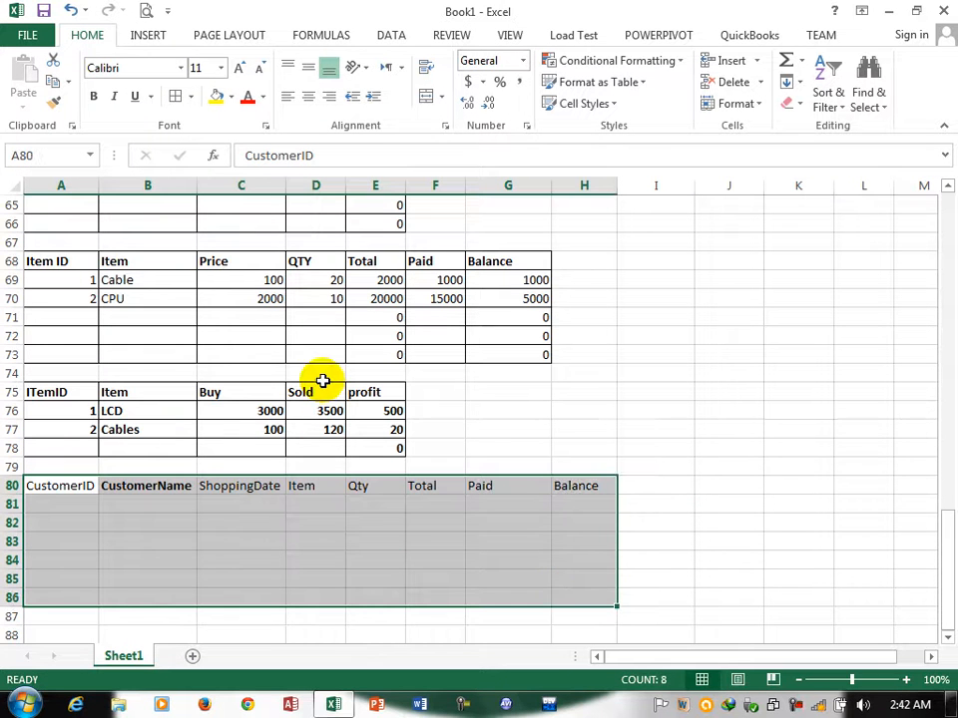
pyautogui.hotkey('ctrl', 'b')
pyautogui.click(172, 95)
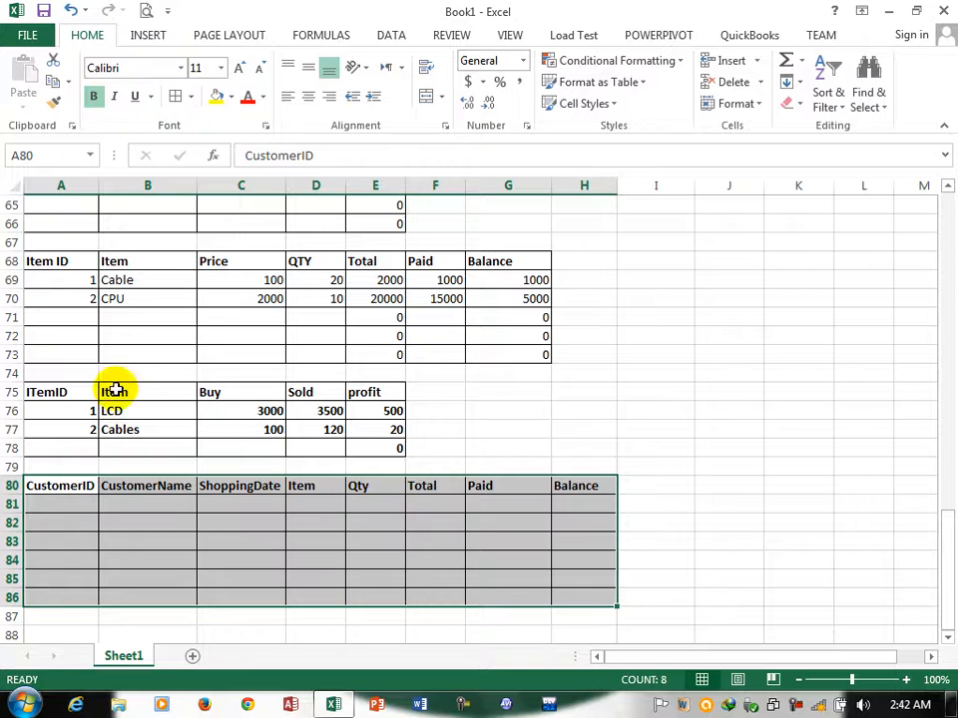
# - Enter the customer ID, the customer's name and the shopping date 1/1/2015 in A81:C81
pyautogui.click(62, 504)
pyautogui.write('1')
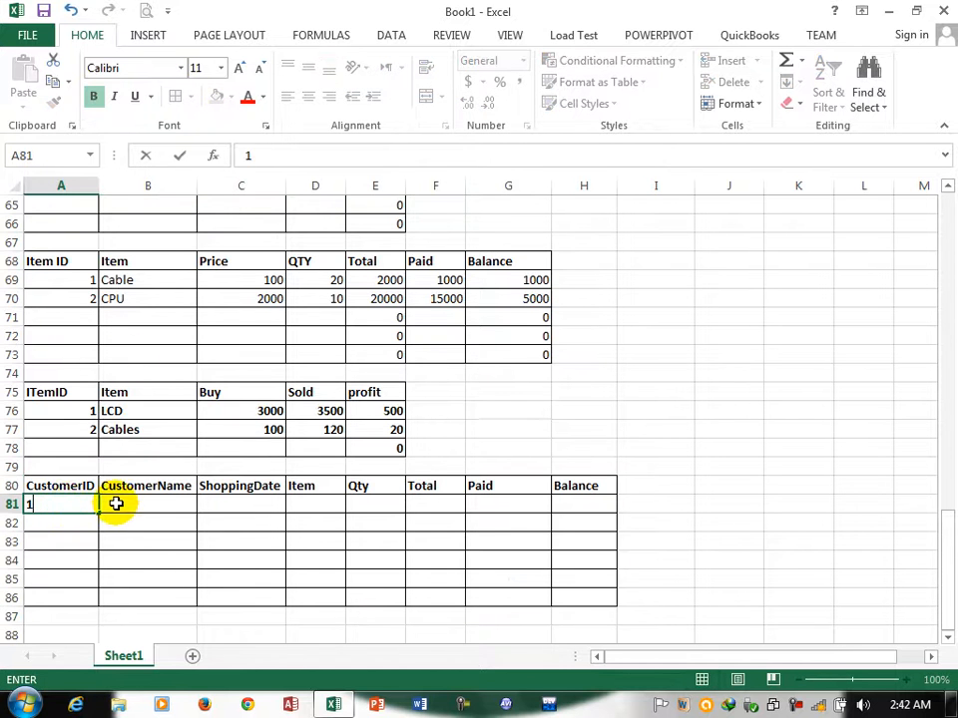
pyautogui.click(118, 504)
pyautogui.write('usman')
pyautogui.press('Tab')
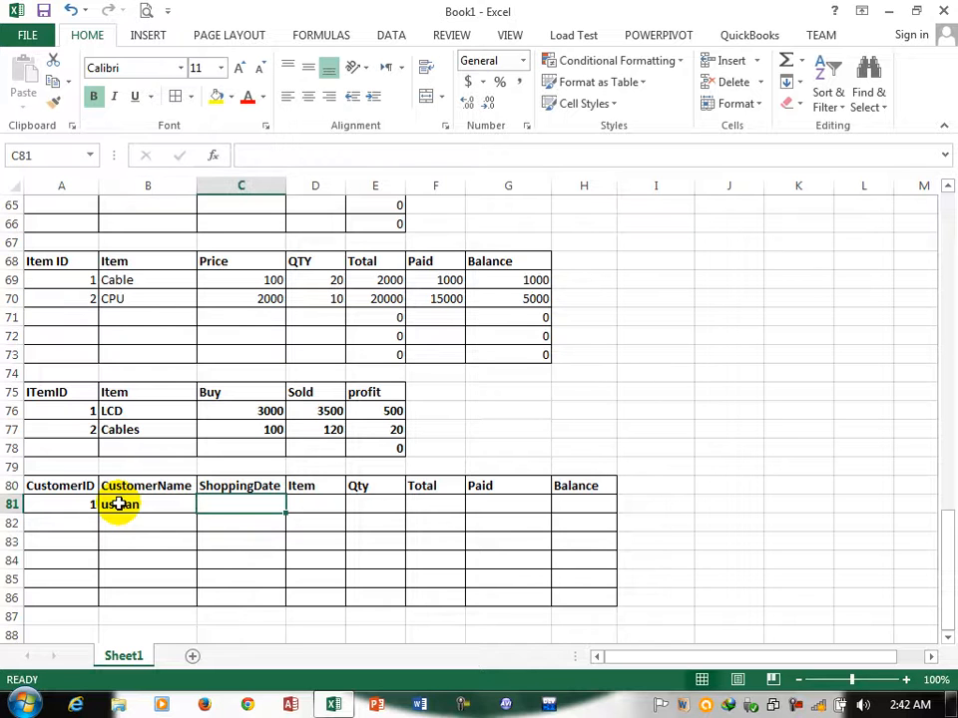
pyautogui.write('1/1/201')
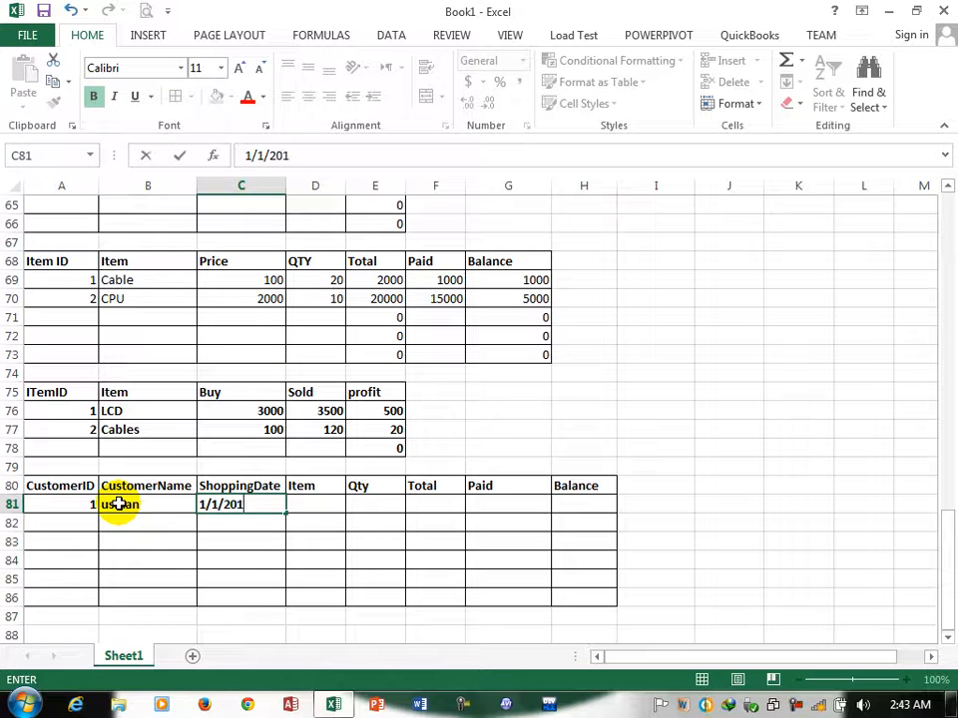
pyautogui.write('5')
pyautogui.press('Tab')
# - Enter item LCD, quantity 10, total 10000 and paid amount 5000 in D81:G81
pyautogui.write('LC')
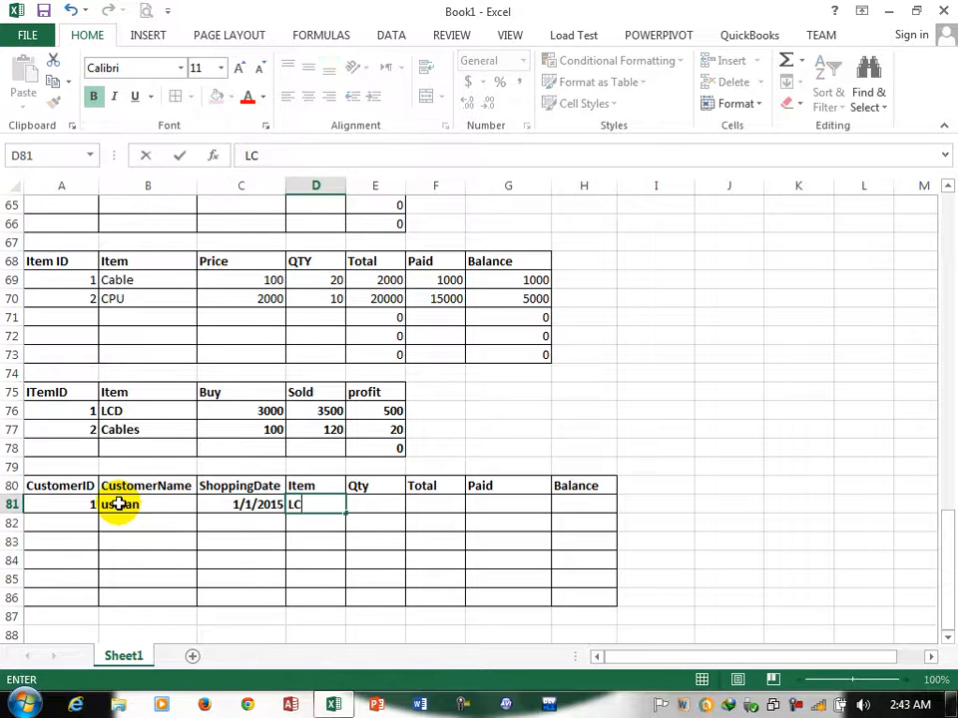
pyautogui.press('Tab')
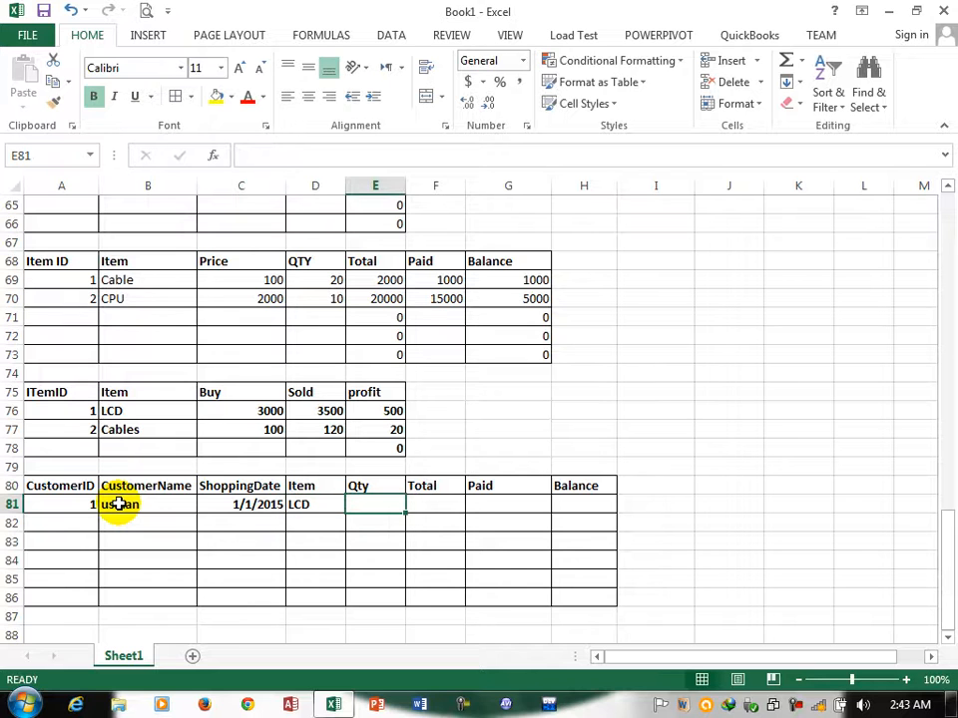
pyautogui.write('1/1/20')
pyautogui.press('Tab')
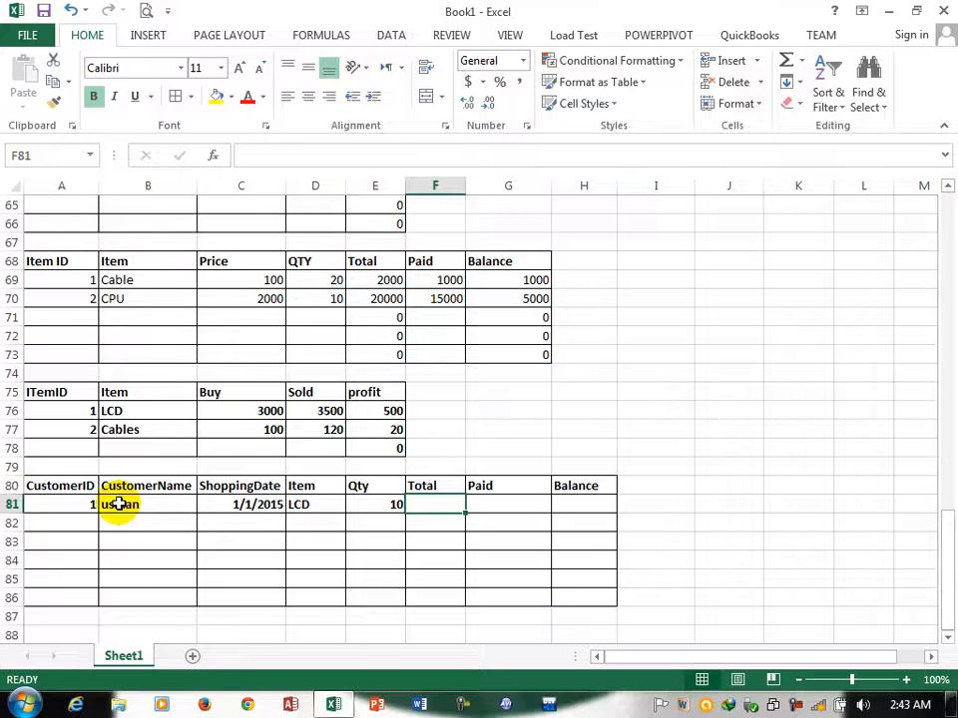
pyautogui.write('10000')
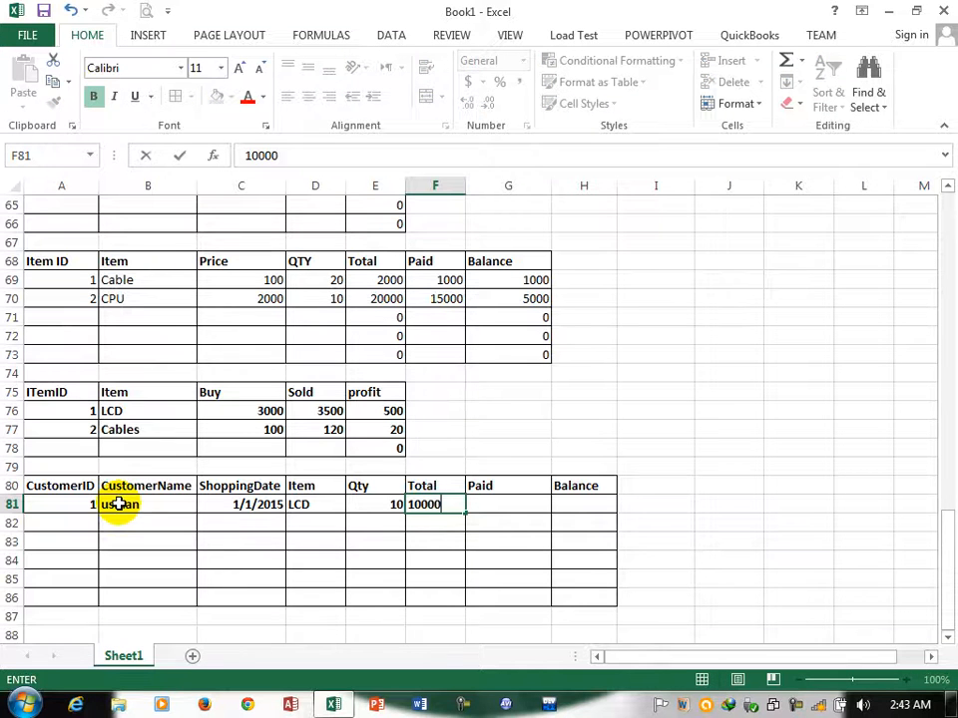
pyautogui.press('Tab')
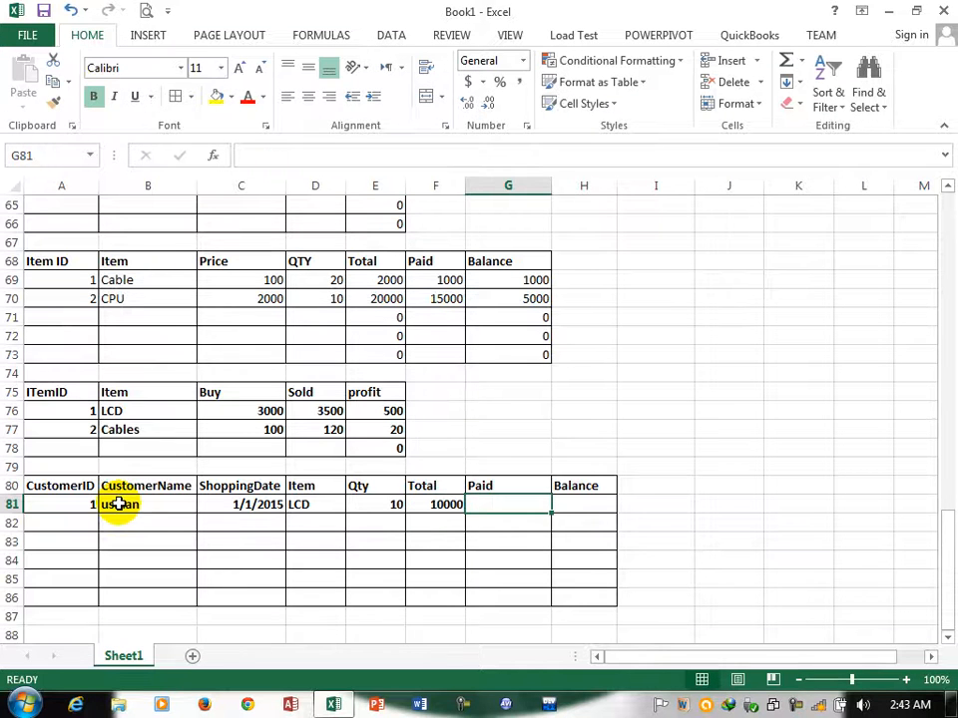
pyautogui.write('5000')
pyautogui.press('Tab')
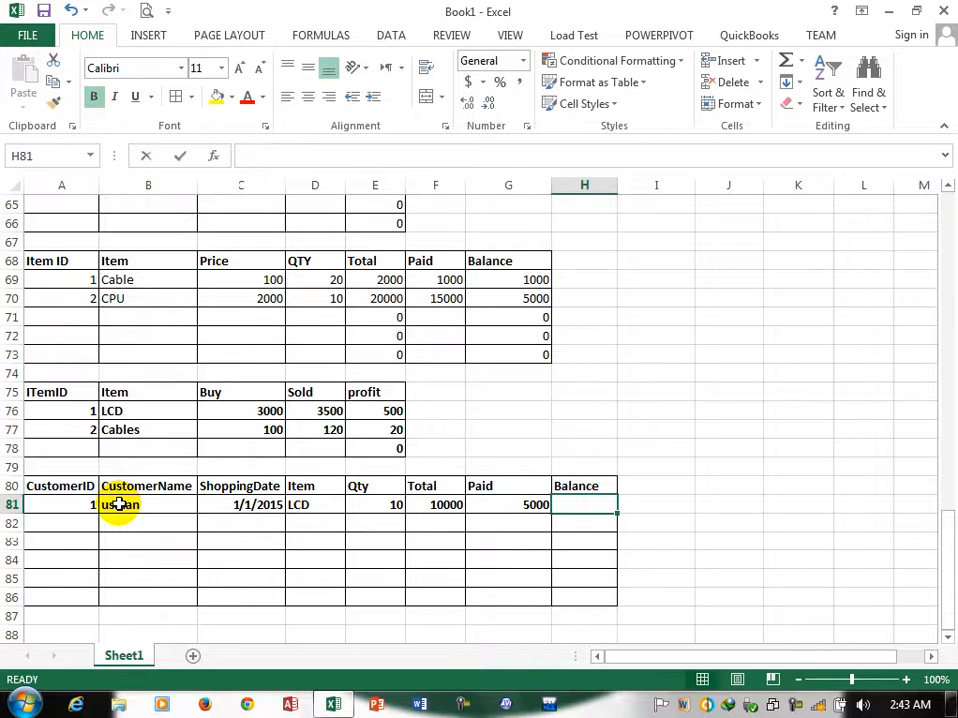
# - Calculate the customer's balance in H81 as total minus paid
pyautogui.write('=')
pyautogui.press('Left')
pyautogui.press('Left')
pyautogui.write('-')
pyautogui.press('Left')
pyautogui.press('Return')
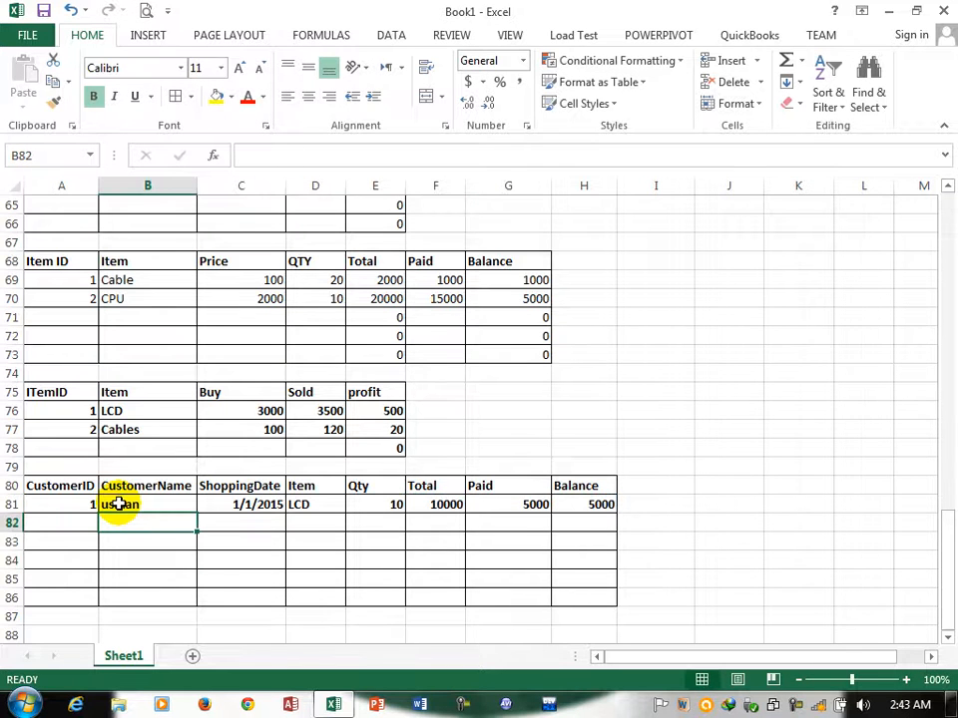
pyautogui.click(77, 617)
pyautogui.press('Down')
pyautogui.press('Down')
pyautogui.press('Down')
pyautogui.press('Down')
pyautogui.press('Up')
pyautogui.press('Up')
pyautogui.press('Up')
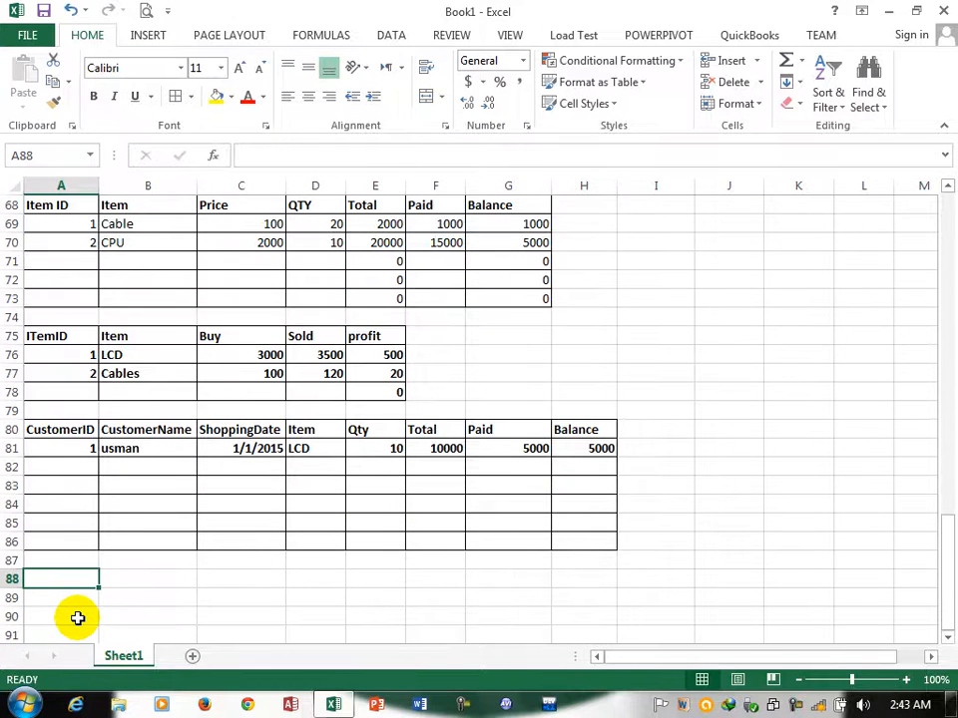
# - Enter the column headers CustomerID, CustomerName, Date and Item in A88:D88
pyautogui.write('CustomerID')
pyautogui.press('Tab')
pyautogui.write('Curt')
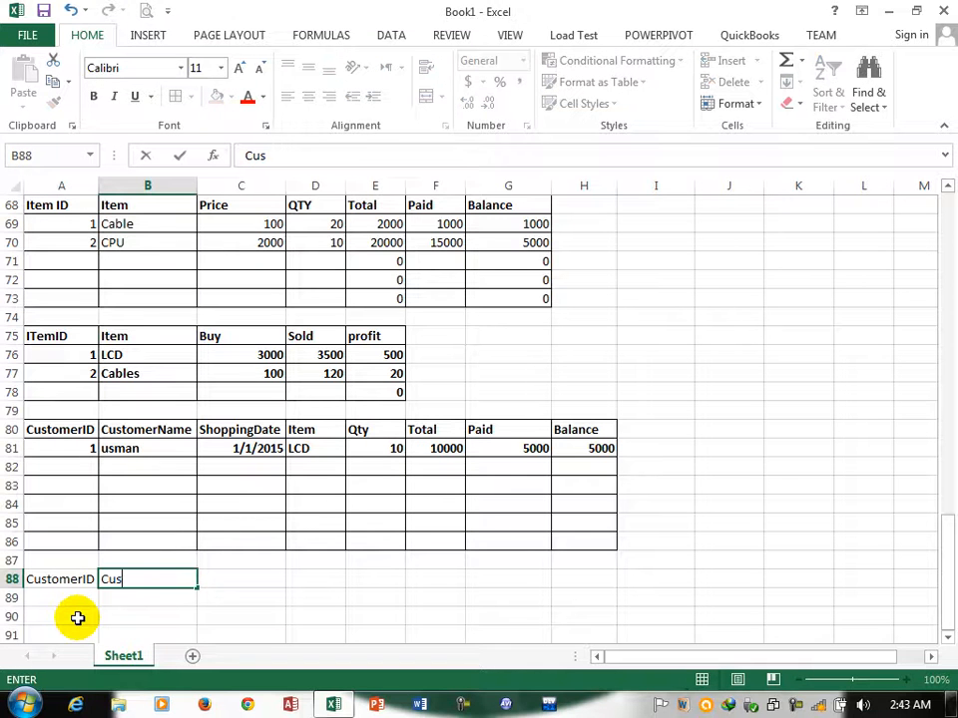
pyautogui.write('omerName')
pyautogui.press('Tab')
pyautogui.write('ITem')
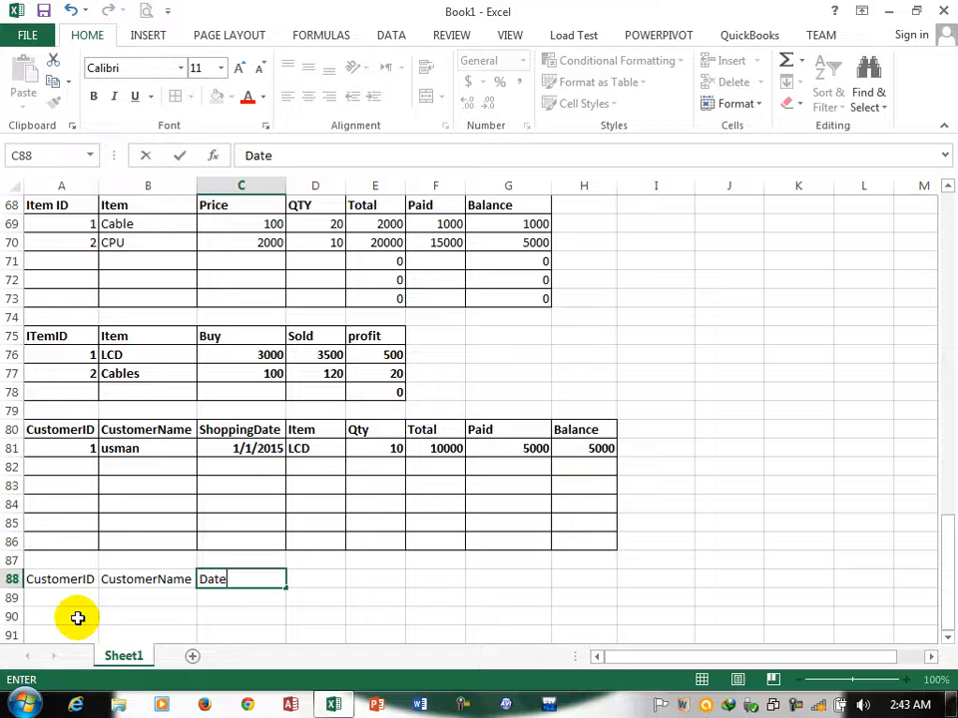
pyautogui.press('Tab')
pyautogui.write('Item')
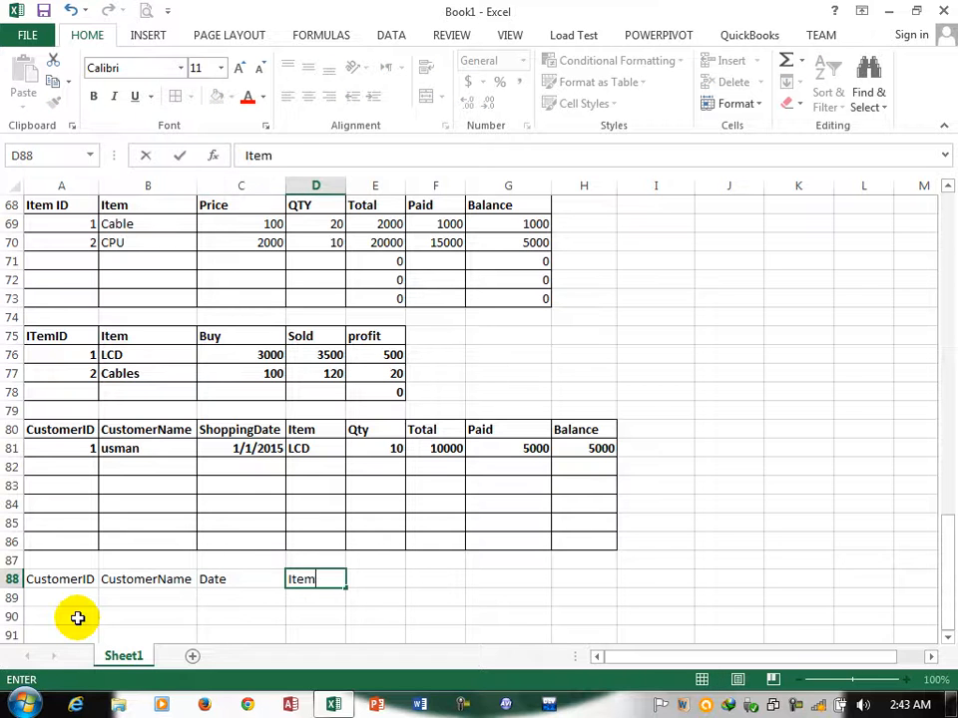
# - Add the column headers price, Qty and Total in E88:G88
pyautogui.press('Tab')
pyautogui.write('O')
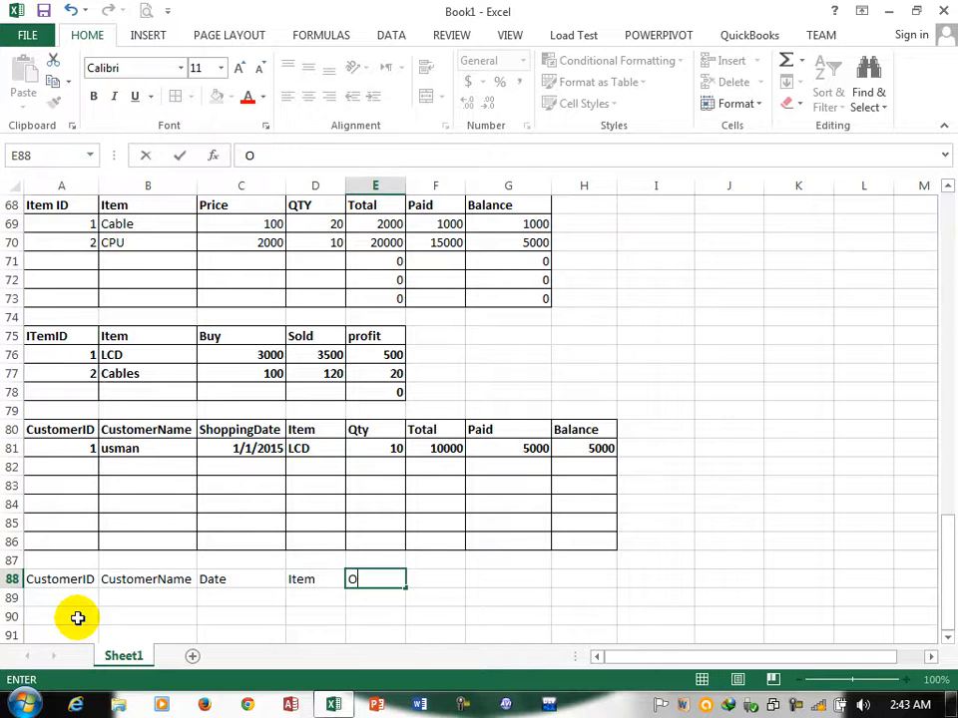
pyautogui.write('Pice')
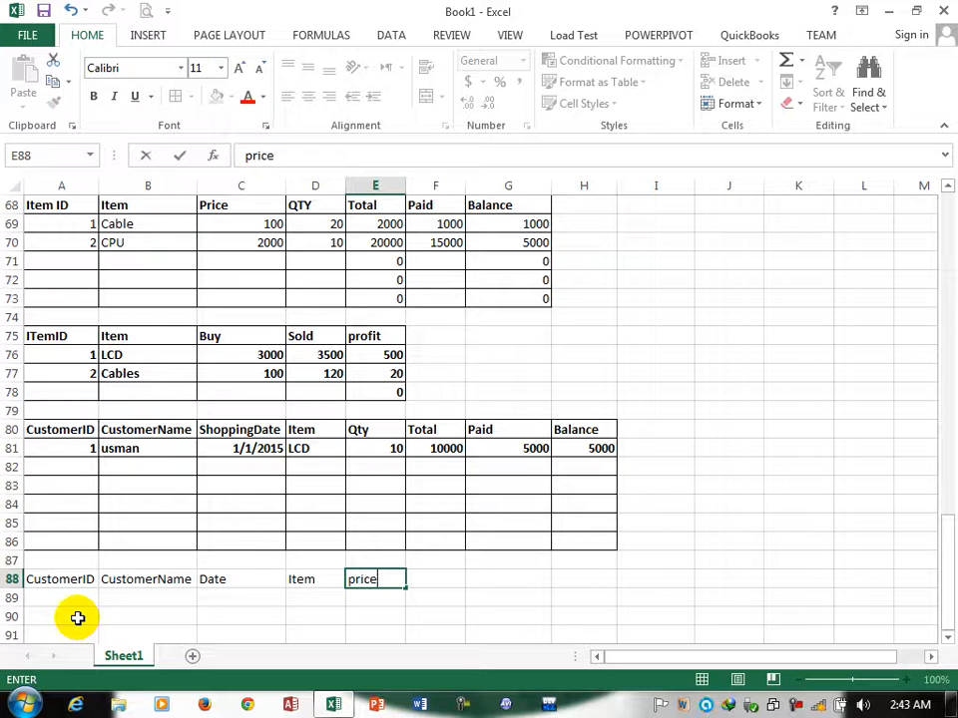
pyautogui.press('Tab')
pyautogui.write('Qty')
pyautogui.press('Tab')
pyautogui.write('Toart')
pyautogui.press('BackSpace')
pyautogui.press('BackSpace')
pyautogui.press('BackSpace')
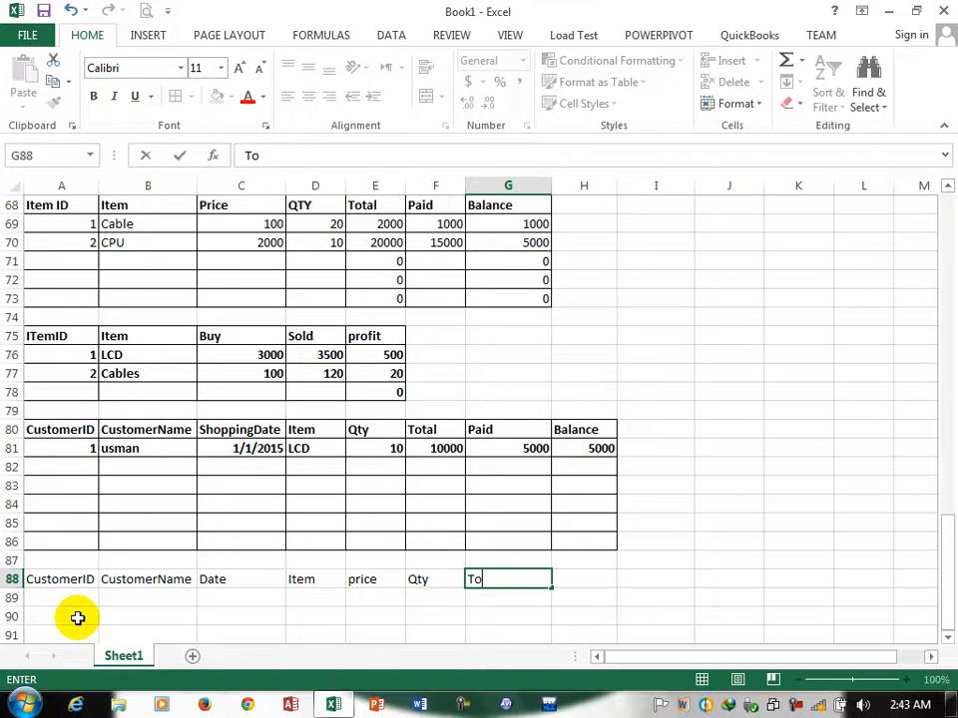
pyautogui.press('Tab')
# - Apply bold formatting and all borders to A88:G91
pyautogui.moveTo(40, 580)
pyautogui.mouseDown()
pyautogui.moveTo(250, 642)
pyautogui.moveTo(507, 641)
pyautogui.mouseUp()
pyautogui.hotkey('ctrl', 'b')
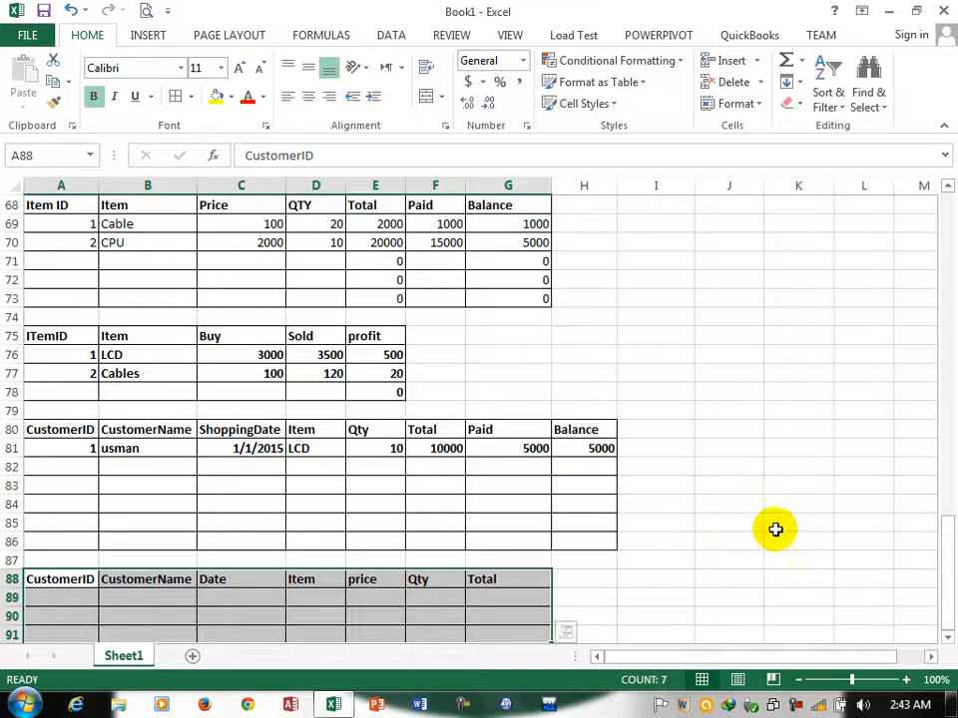
# - Fill in the customer ID, the customer's name and the date 1/1/2015 in A89:C89
pyautogui.click(943, 639)
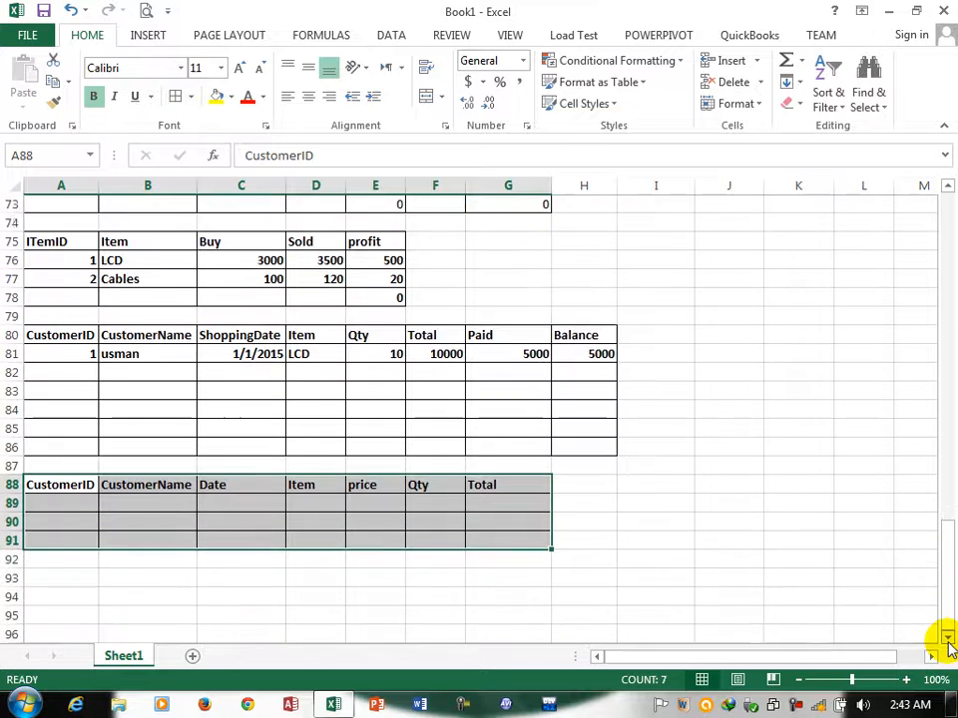
pyautogui.click(84, 466)
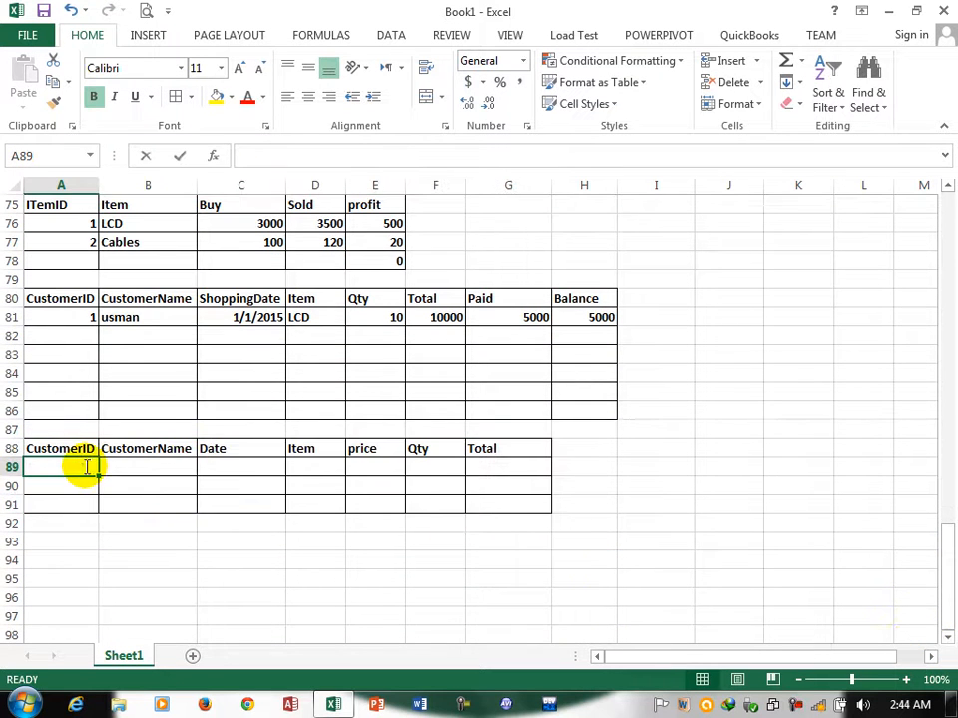
pyautogui.write('1')
pyautogui.click(136, 466)
pyautogui.write('yama')
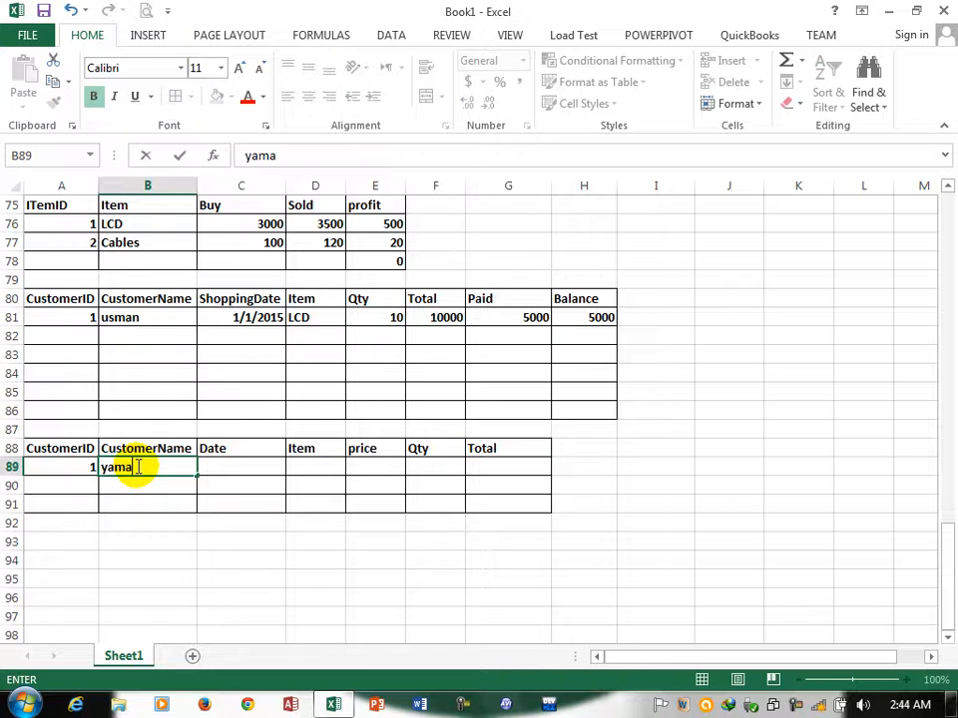
pyautogui.press('Tab')
pyautogui.write('1/1')
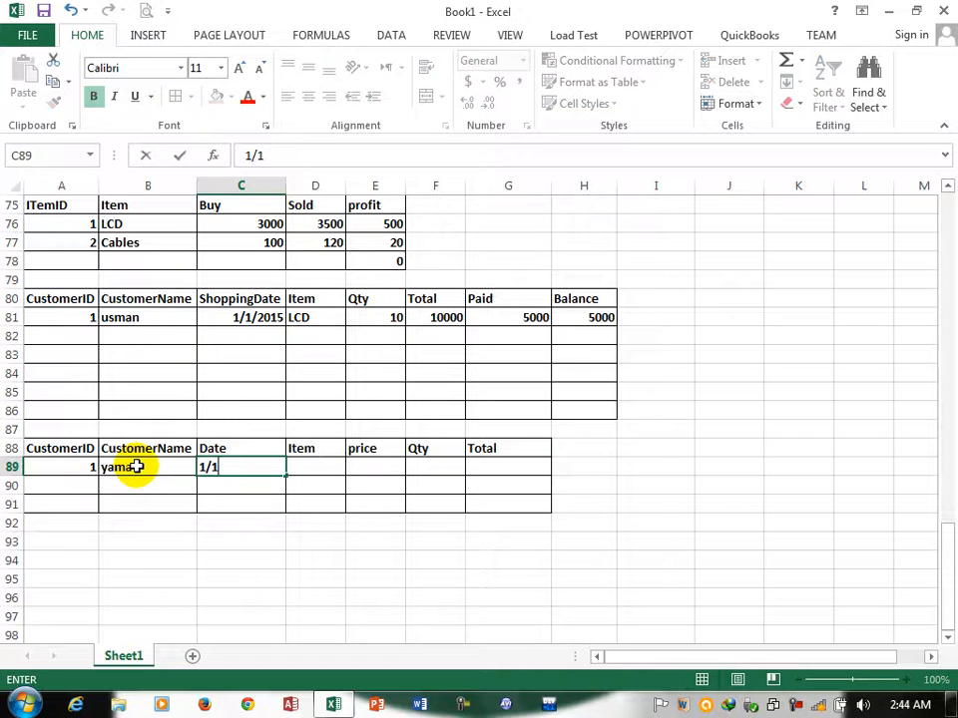
pyautogui.write('/2015')
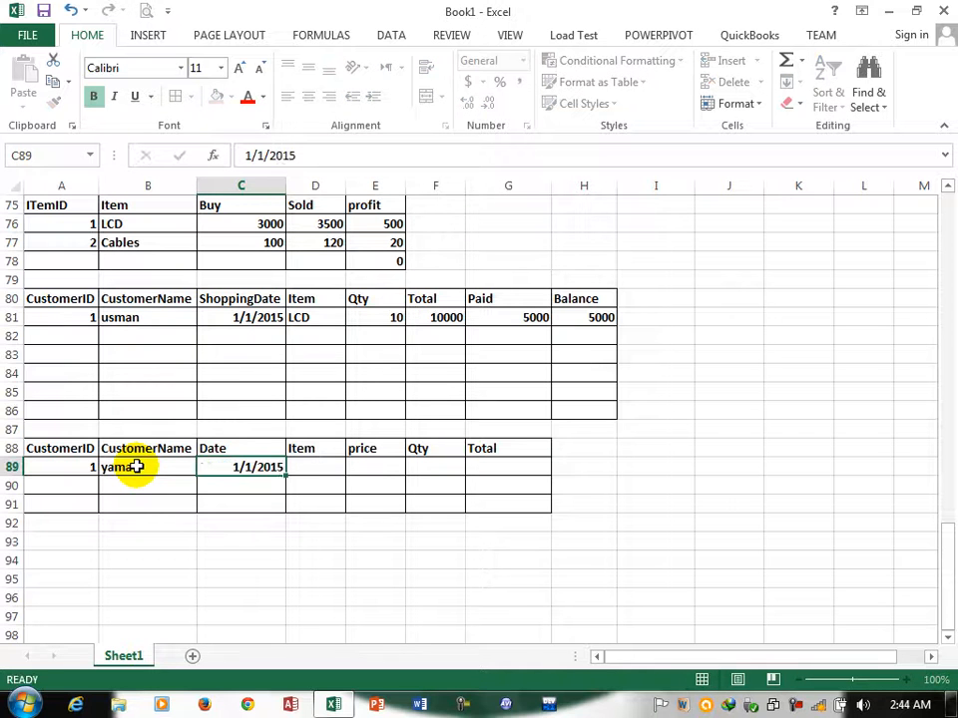
# - Enter item CPU, price 3000 and quantity 10 in D89:F89
pyautogui.press('Tab')
pyautogui.write('CPU')
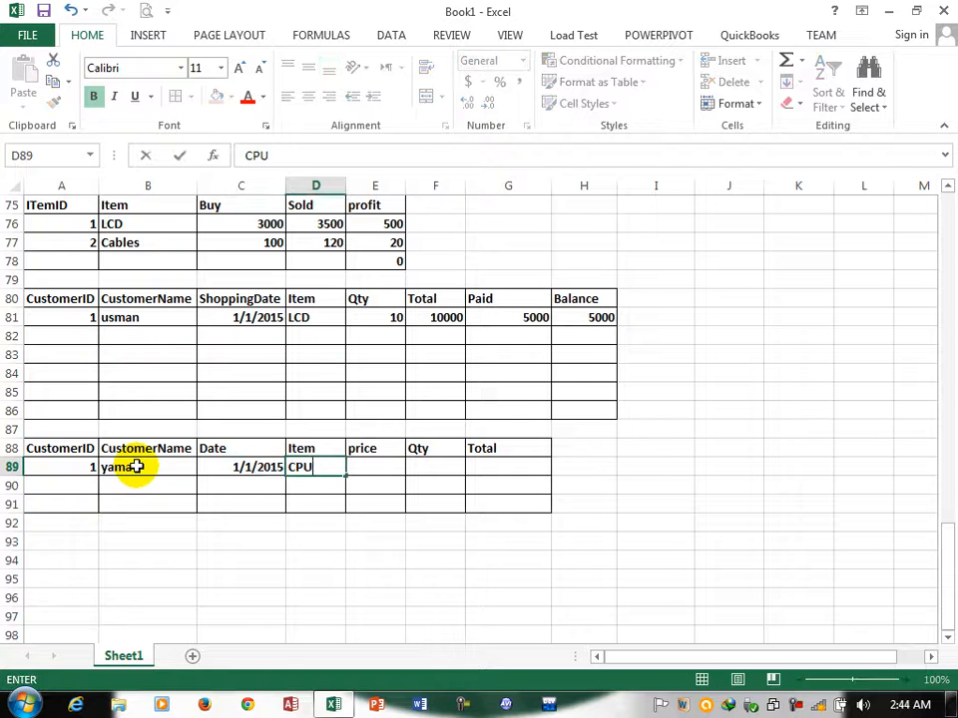
pyautogui.press('Tab')
pyautogui.write('3000')
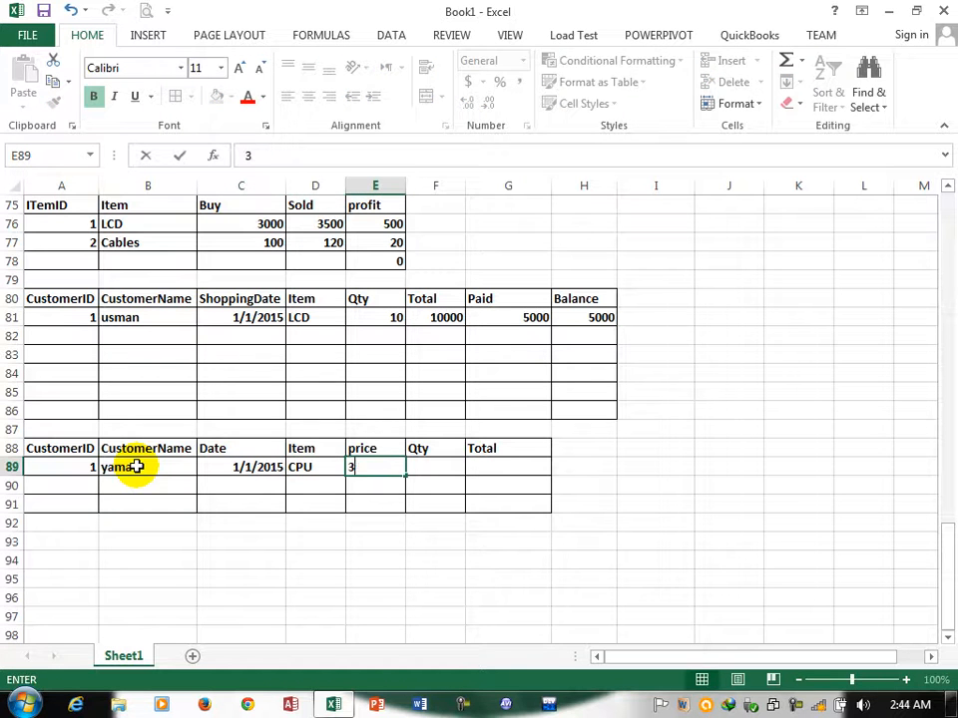
pyautogui.press('Tab')
pyautogui.write('100')
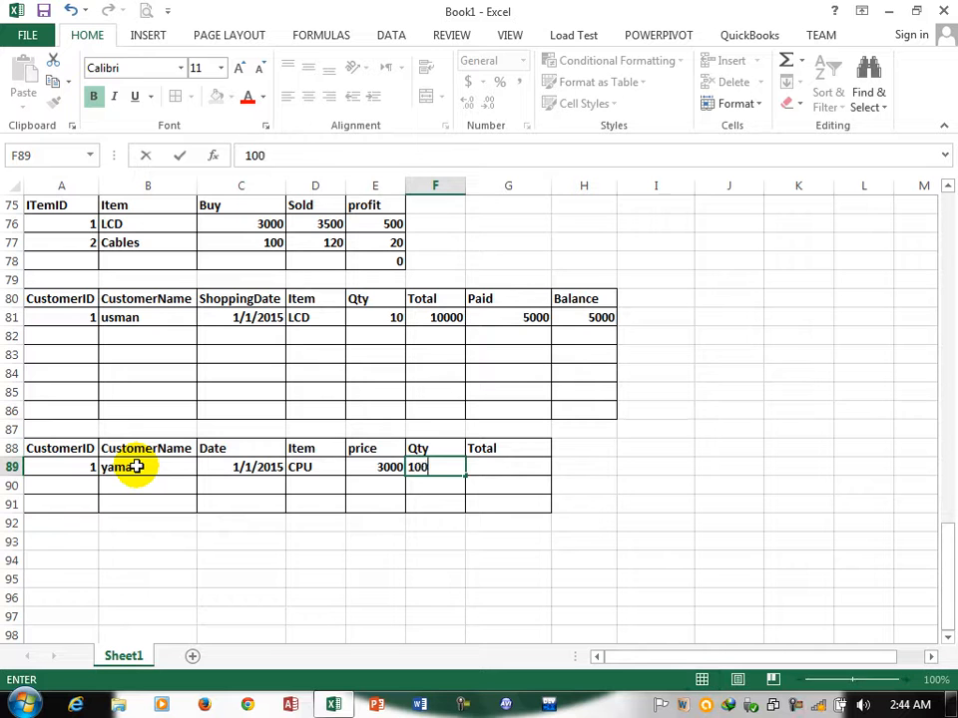
pyautogui.press('BackSpace')
# - Calculate the purchase total in G89 as price multiplied by quantity
pyautogui.press('Tab')
pyautogui.write('=')
pyautogui.press('Left')
pyautogui.press('Left')
pyautogui.write('*')
pyautogui.click(437, 469)
pyautogui.press('Return')
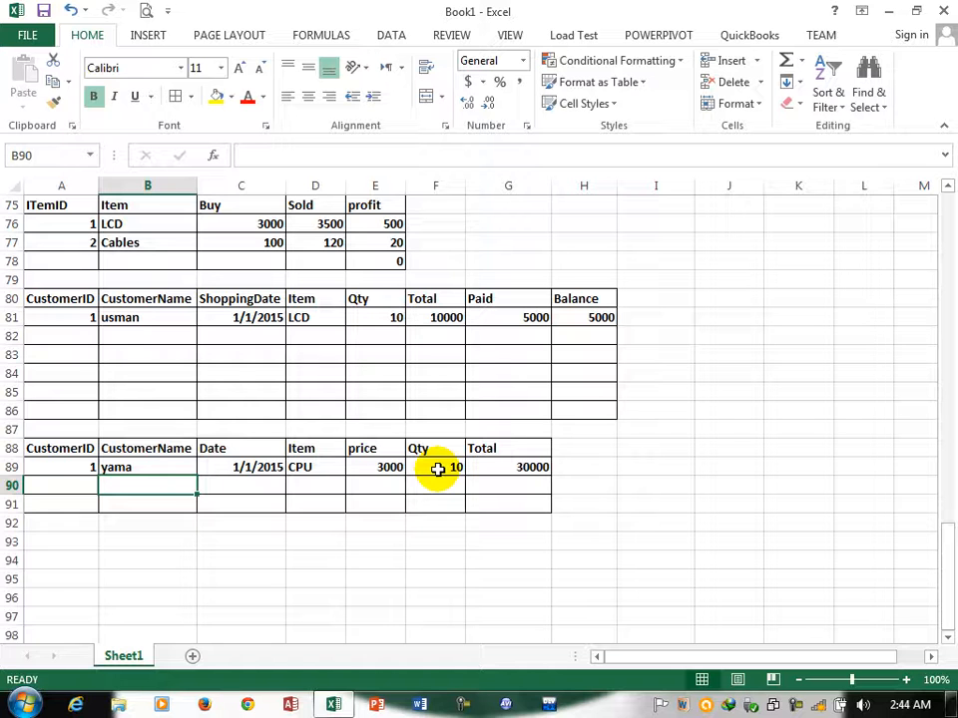
# - Merge and center C93:E94 and enter the bold section title Tax in it
pyautogui.scroll(-3, 300, 419)
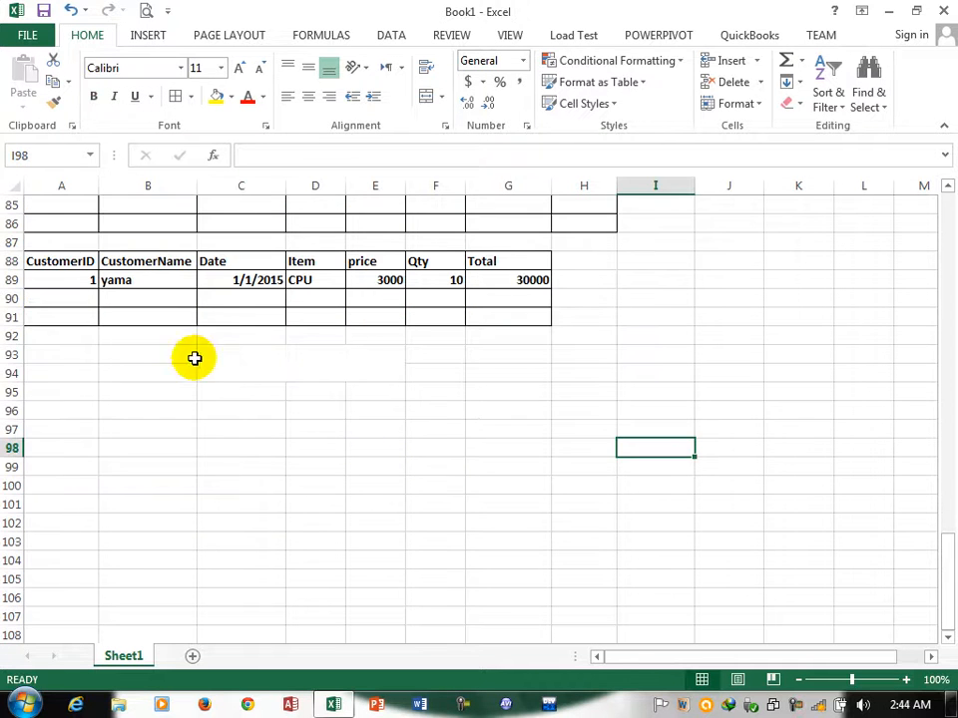
pyautogui.click(268, 354)
pyautogui.write('Ta')
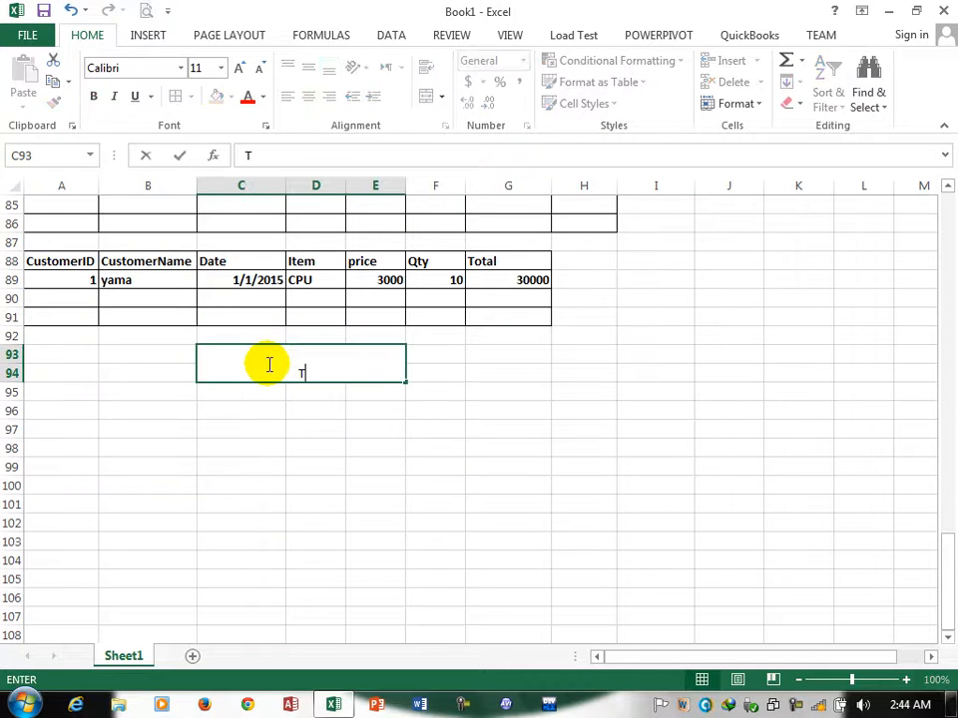
pyautogui.click(475, 410)
pyautogui.click(252, 355)
pyautogui.click(94, 98)
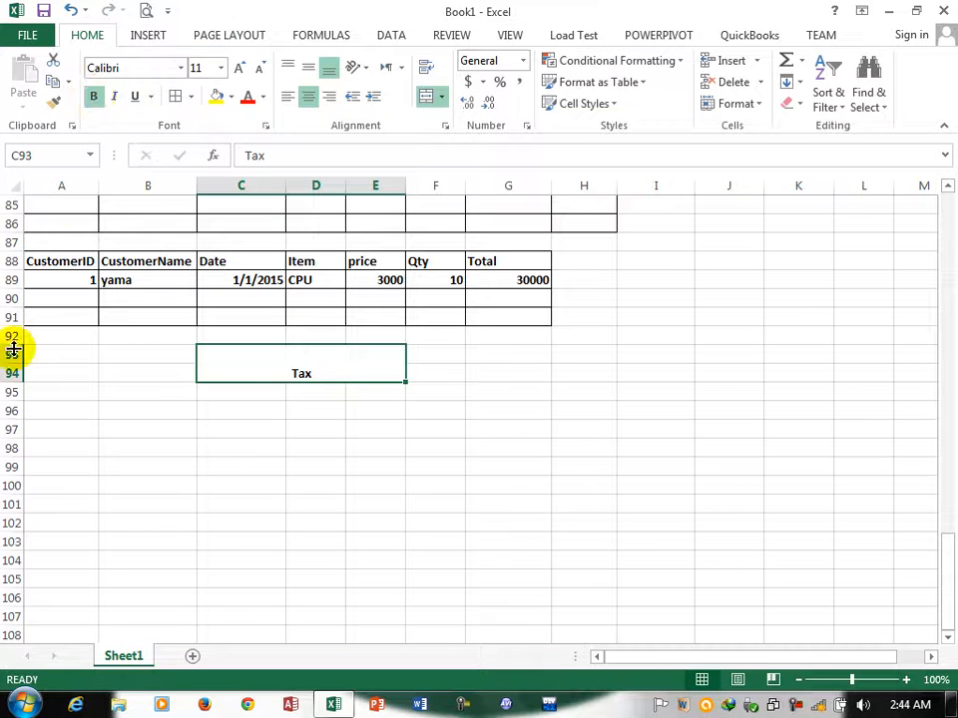
# - Enter the column header ITemID in A96 below the Tax title
pyautogui.click(55, 410)
pyautogui.write('ITem')
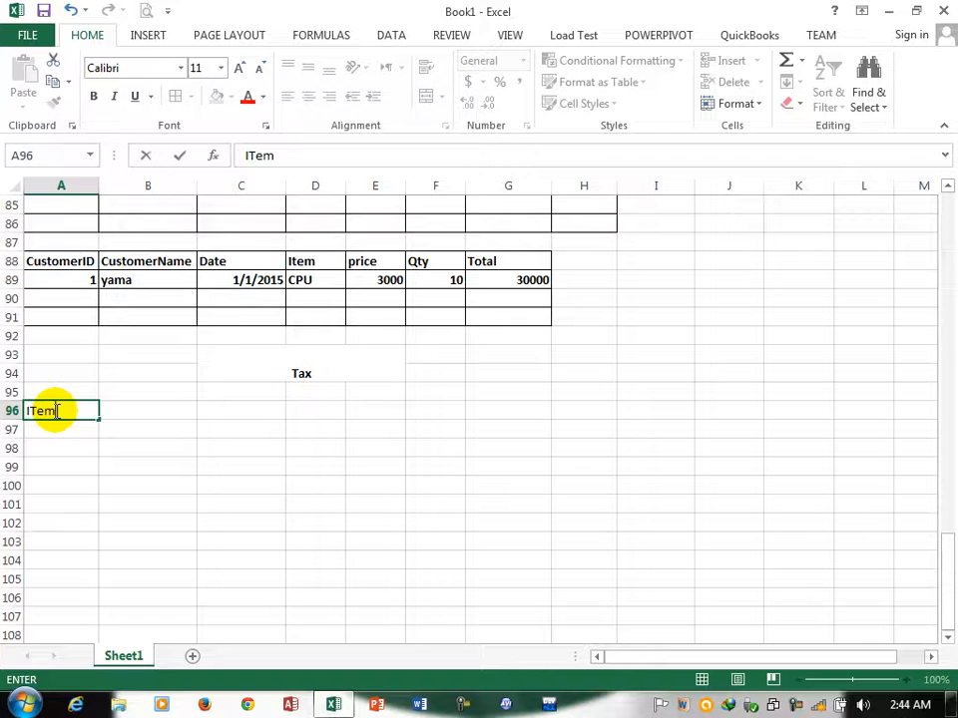
pyautogui.write('Id')
pyautogui.press('Tab')
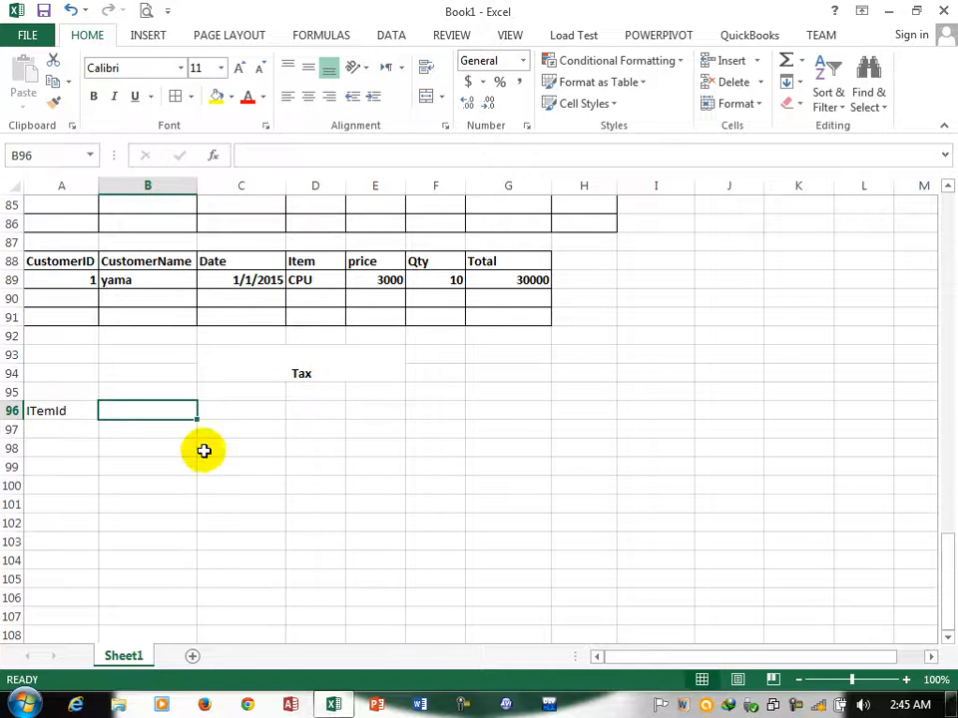
pyautogui.doubleClick(67, 411)
pyautogui.press('BackSpace')
pyautogui.press('BackSpace')
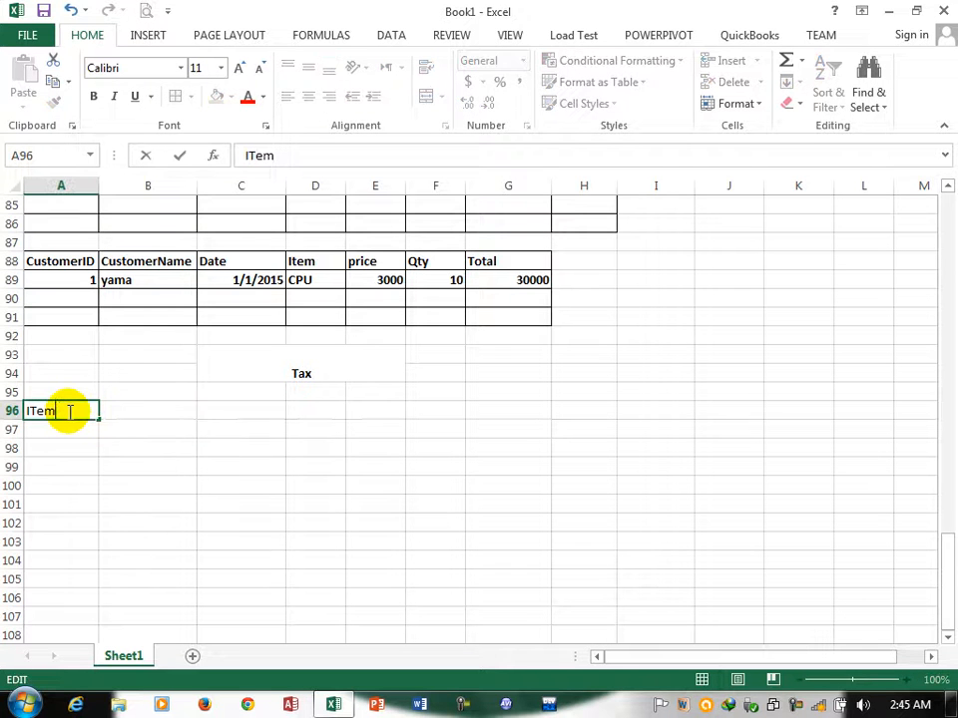
pyautogui.write('ID')
pyautogui.press('Tab')
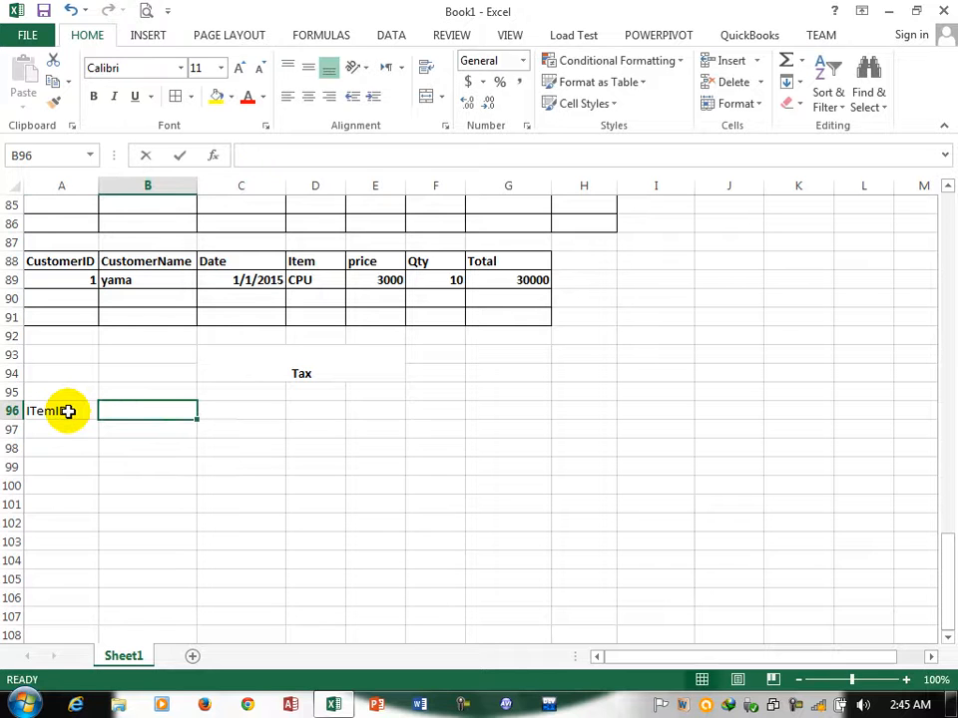
# - Enter the column headers Item, price and Tax in B96:D96
pyautogui.press('BackSpace')
pyautogui.write('Ite')
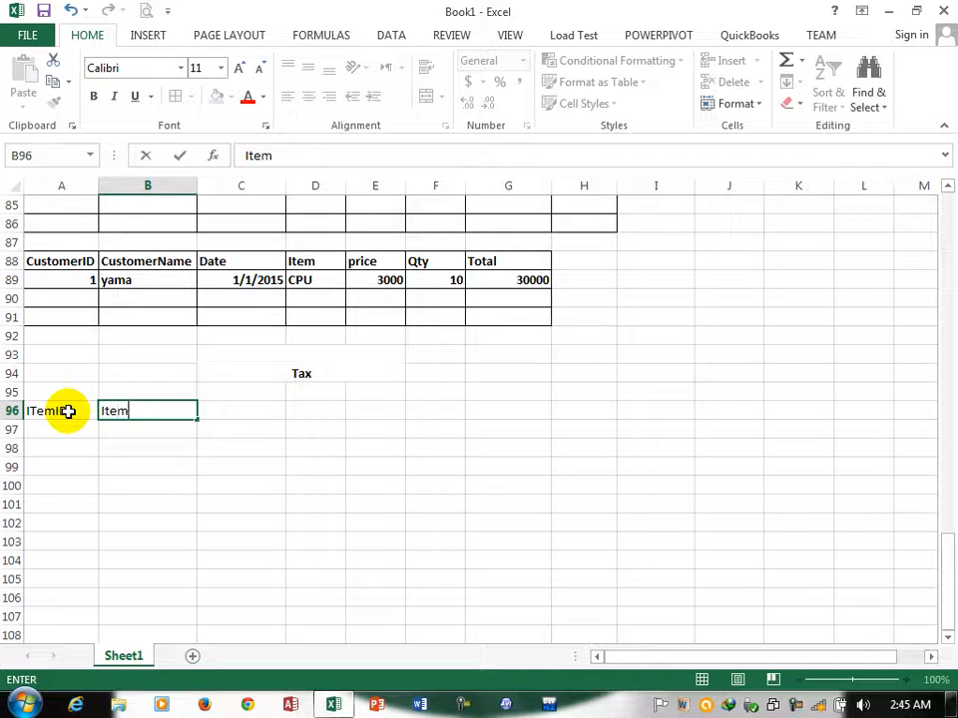
pyautogui.write('m')
pyautogui.press('Tab')
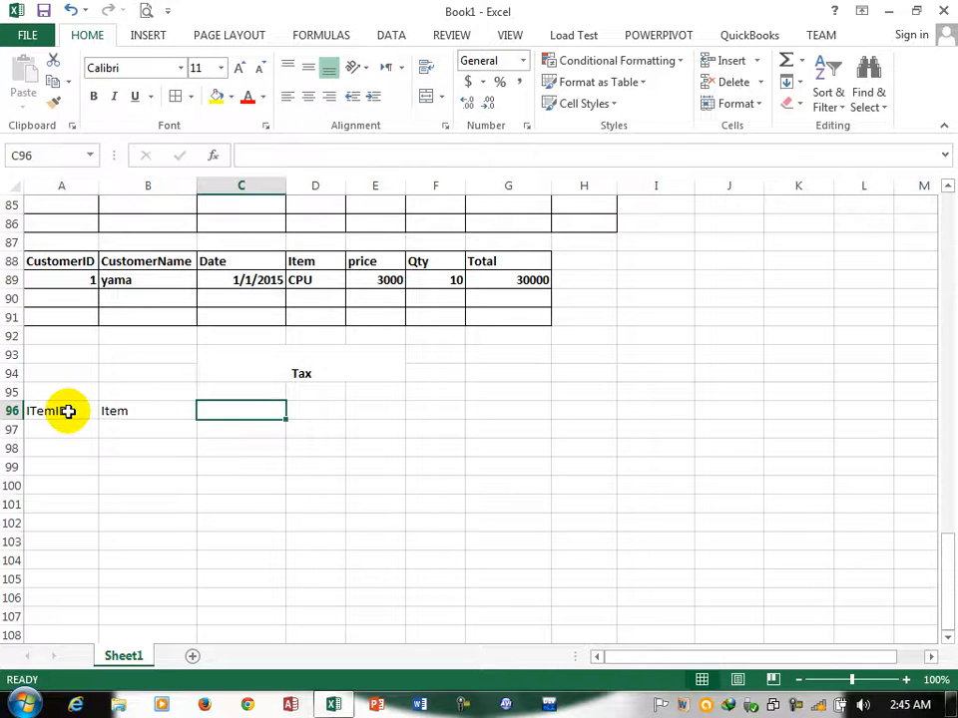
pyautogui.write('price')
pyautogui.press('Tab')
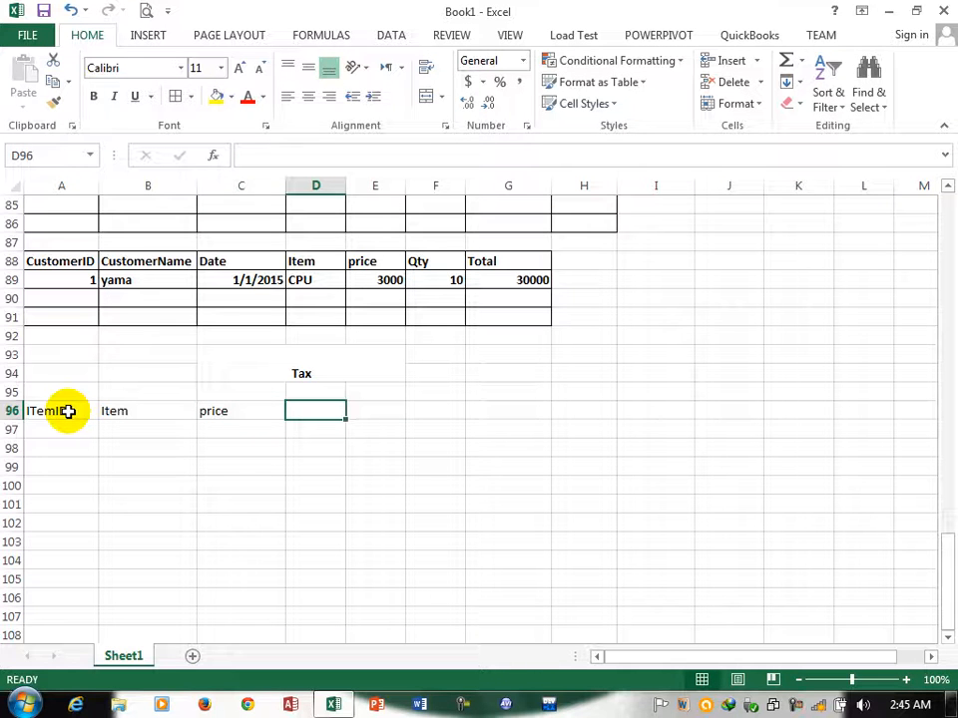
pyautogui.write('Tax')
pyautogui.press('Tab')
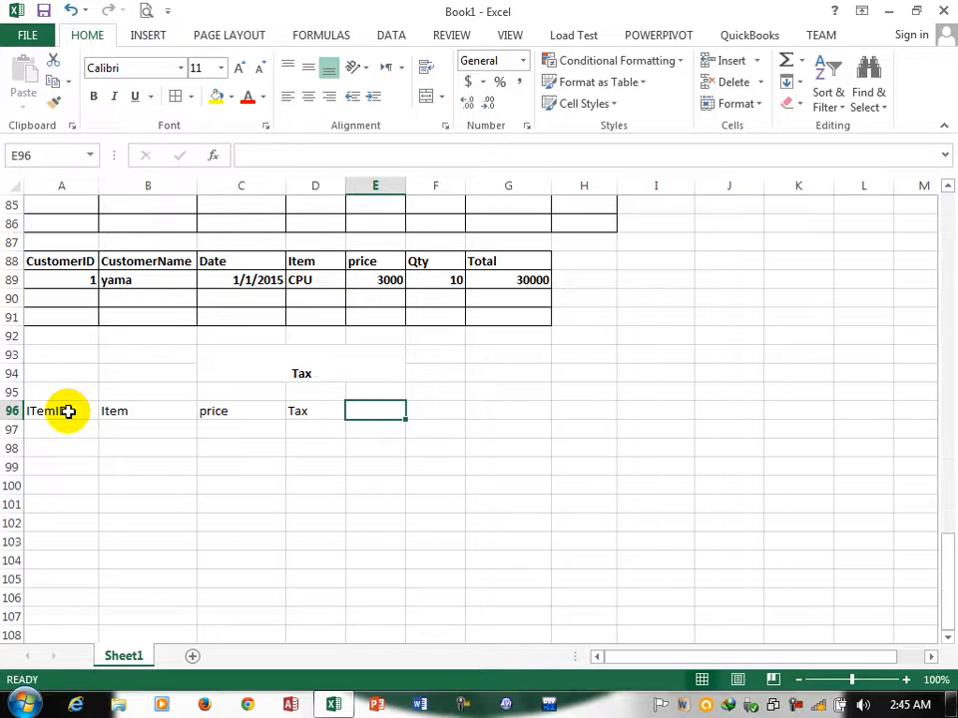
# - Apply bold formatting and all borders to the tax table range A96:D100
pyautogui.click(67, 411)
pyautogui.moveTo(179, 426); pyautogui.dragTo(288, 479)
pyautogui.click(93, 97)
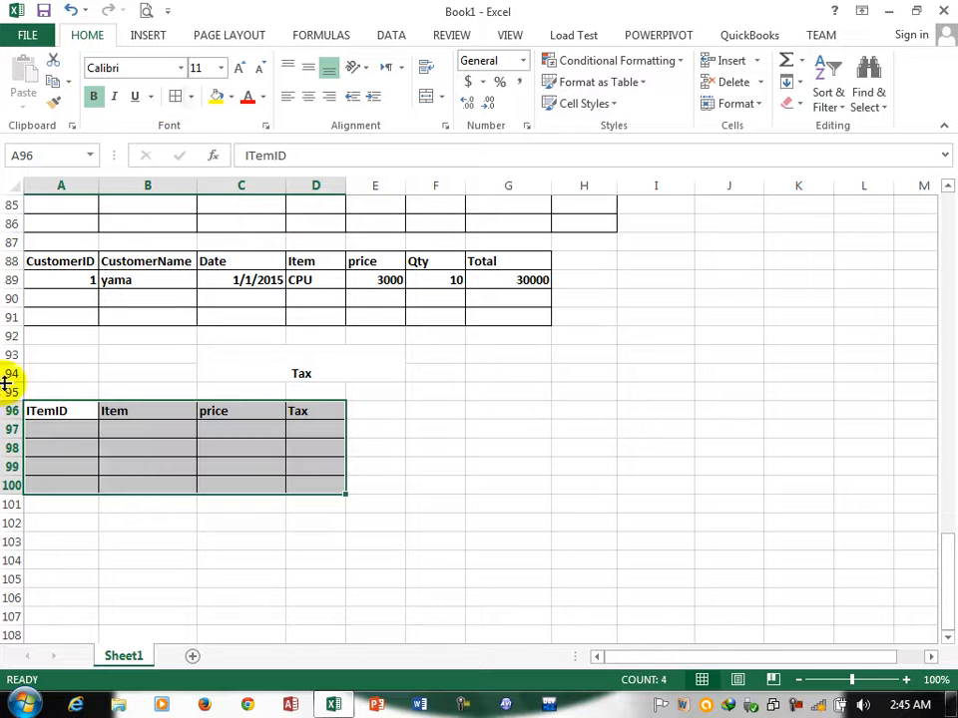
# - Enter item ID 1 in A97 of the tax table
pyautogui.click(62, 427)
pyautogui.write('1')
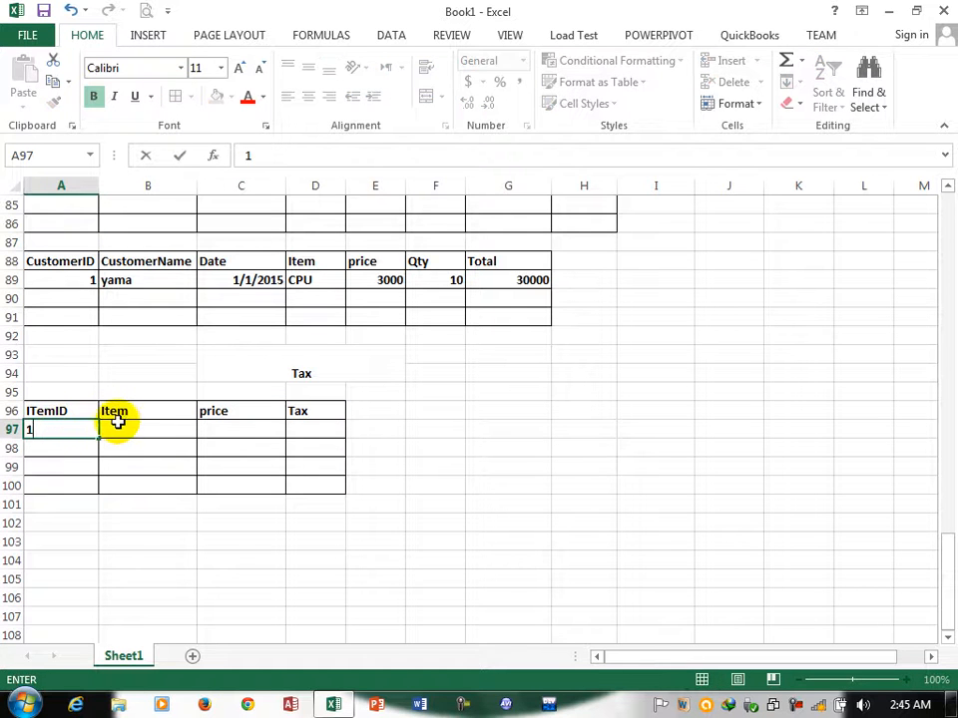
# - Fill in the first row of the tax table with item LCD and price 5000
pyautogui.click(122, 427)
pyautogui.write('LCD')
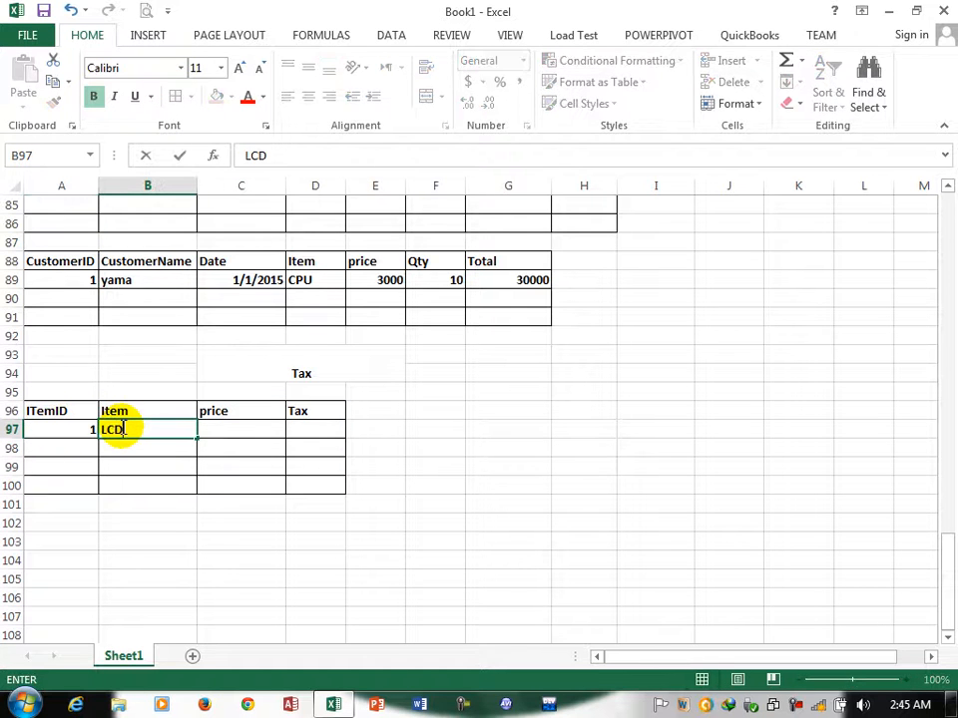
pyautogui.press('Tab')
pyautogui.write('50')
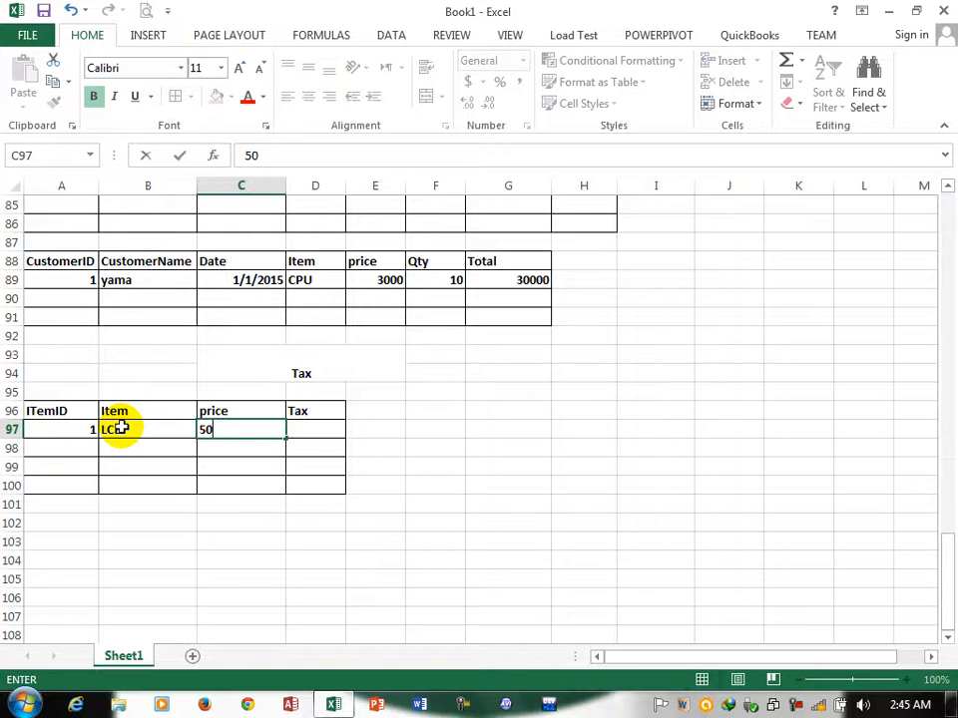
pyautogui.press('Tab')
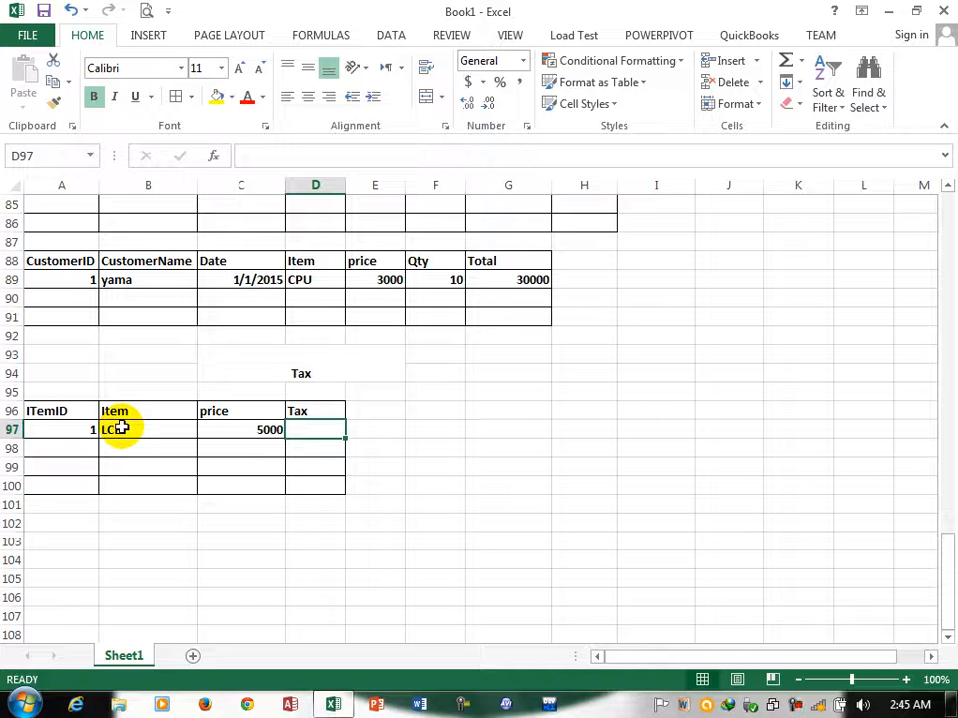
# - Enter the formula =C97*2.5/100 in D97 to compute the LCD's tax
pyautogui.write('=')
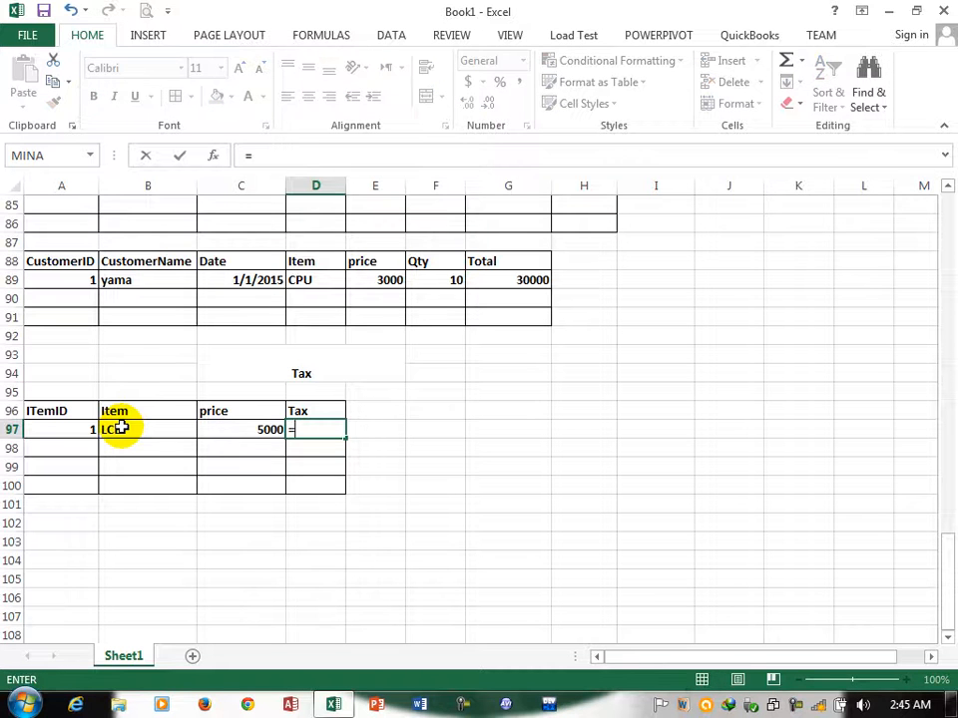
pyautogui.click(249, 425)
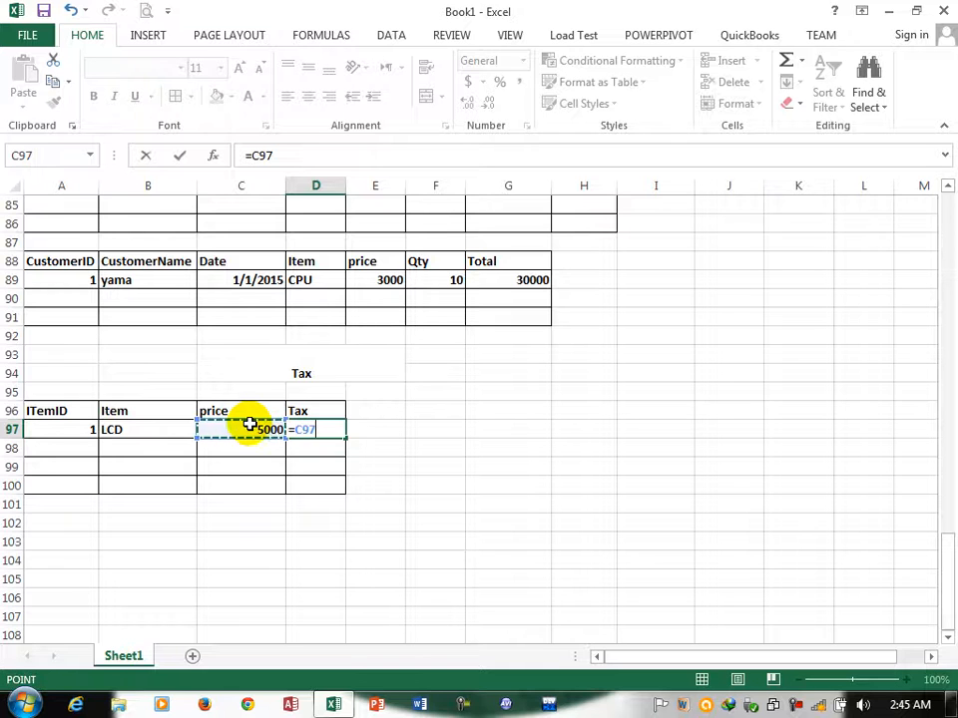
pyautogui.write('*2')
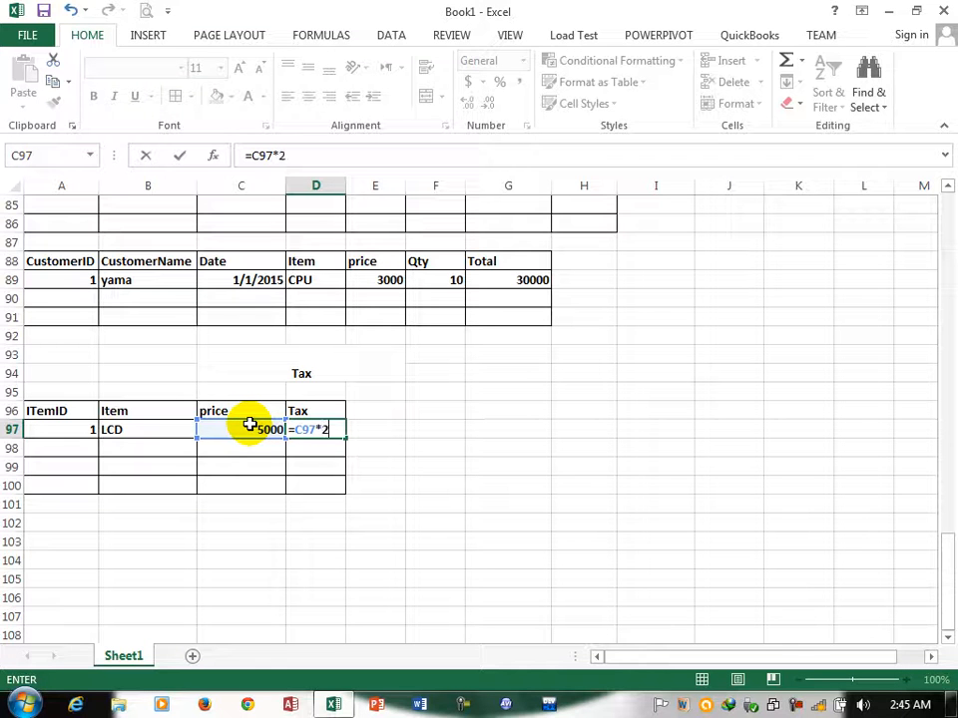
pyautogui.write('.5/100')
pyautogui.press('Return')
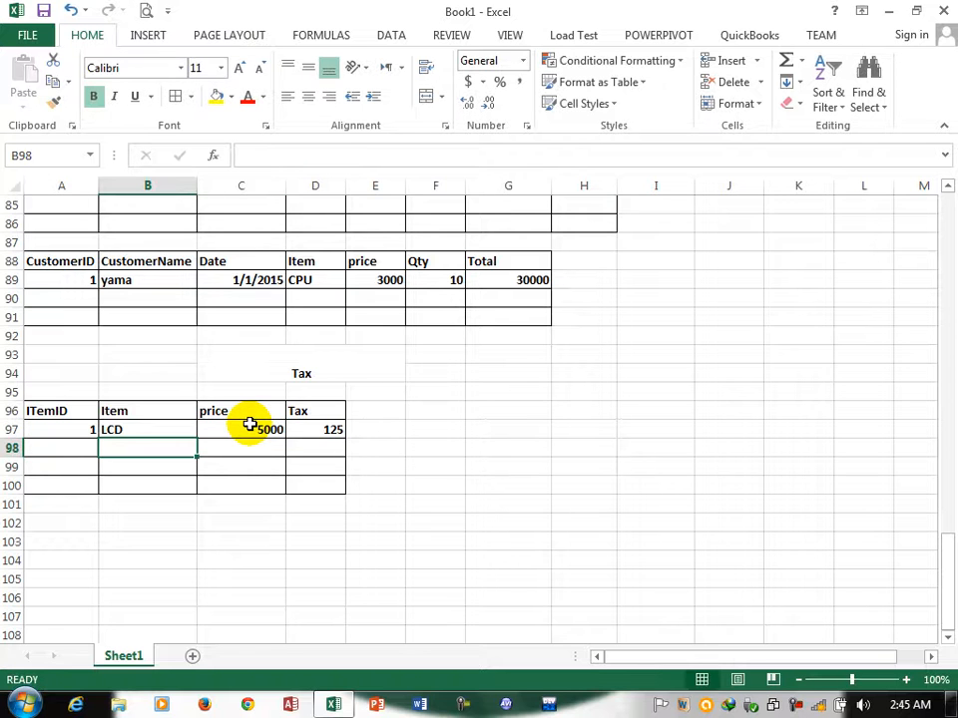
# - Add a Total column heading in E96 and apply all borders to E96:E100
pyautogui.click(376, 413)
pyautogui.press('BackSpace')
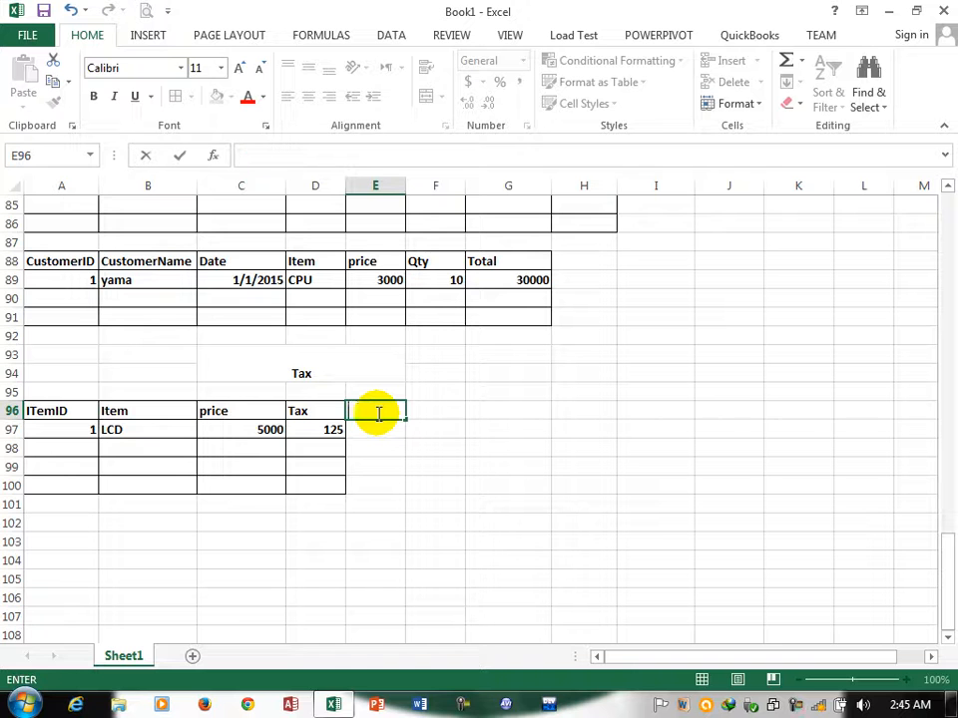
pyautogui.write('Tot')
pyautogui.press('Tab')
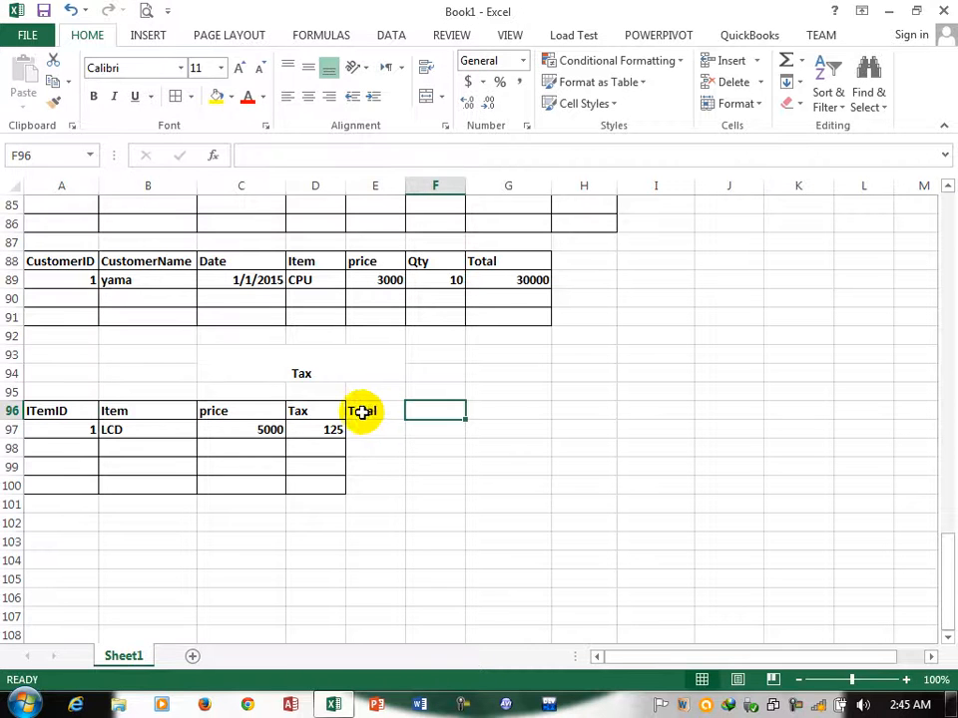
pyautogui.moveTo(363, 410); pyautogui.dragTo(365, 491)
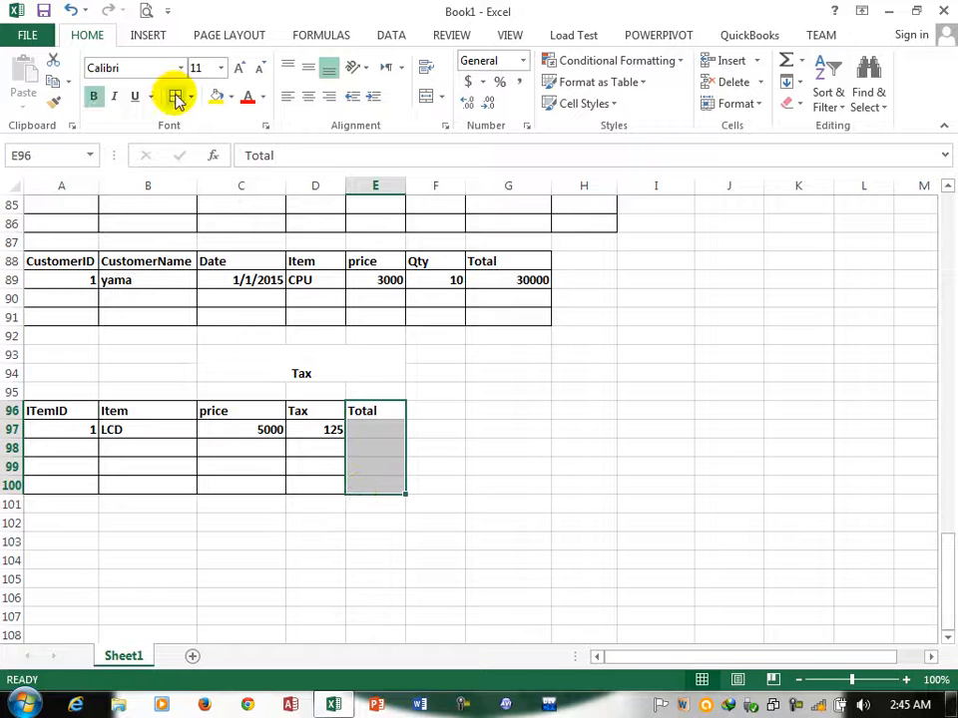
# - Enter the total formula =C97+D97 in E97 and fill it down to E100
pyautogui.click(386, 434)
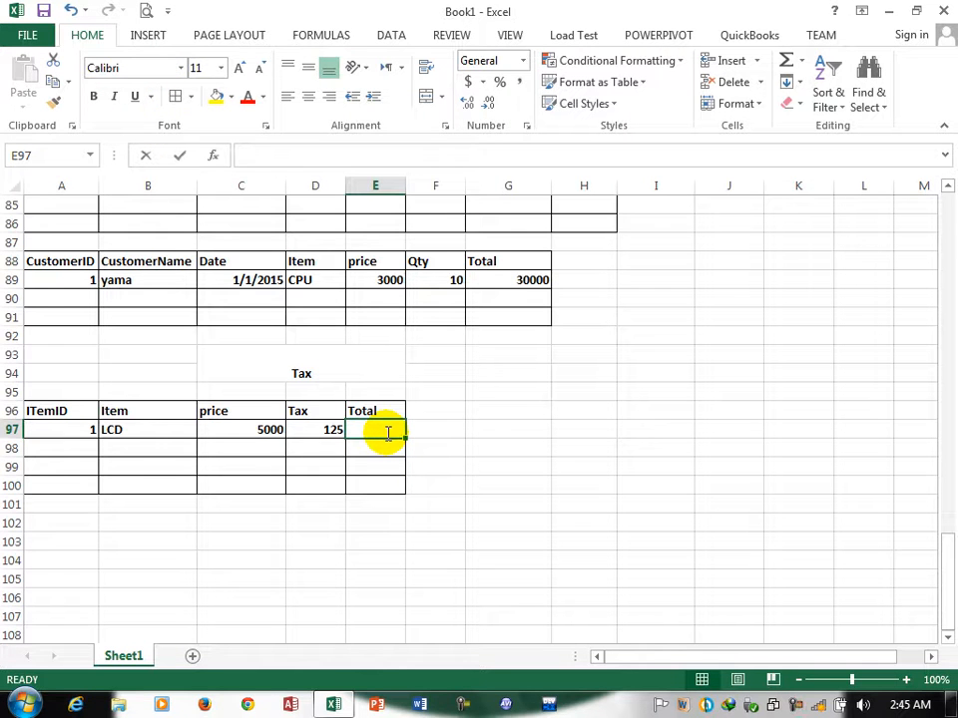
pyautogui.write('=')
pyautogui.press('Left')
pyautogui.press('Left')
pyautogui.write('+')
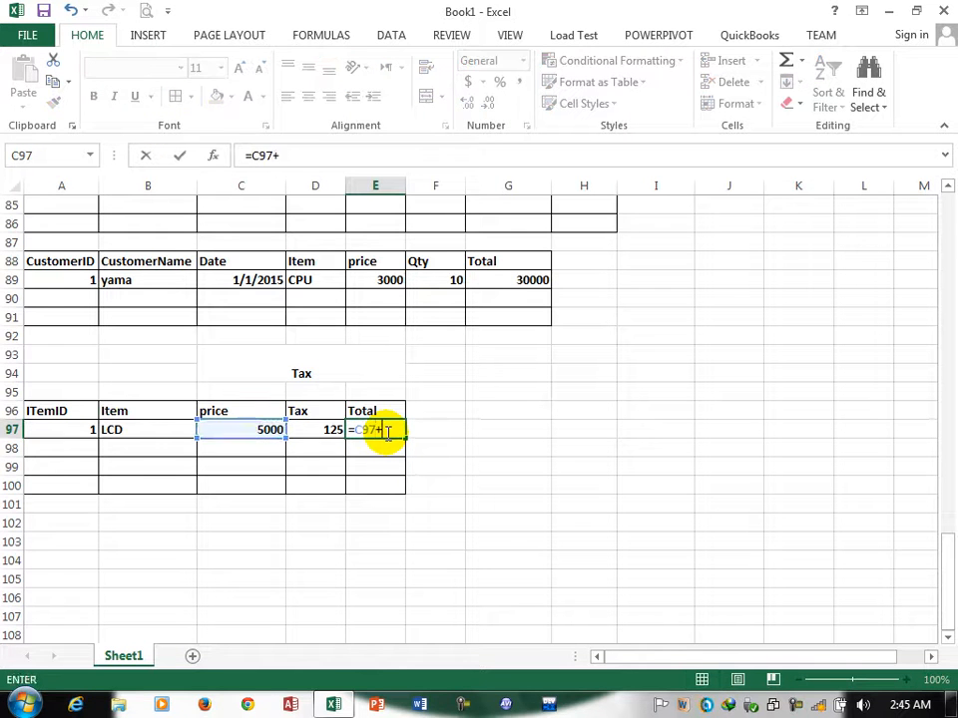
pyautogui.click(324, 432)
pyautogui.press('Return')
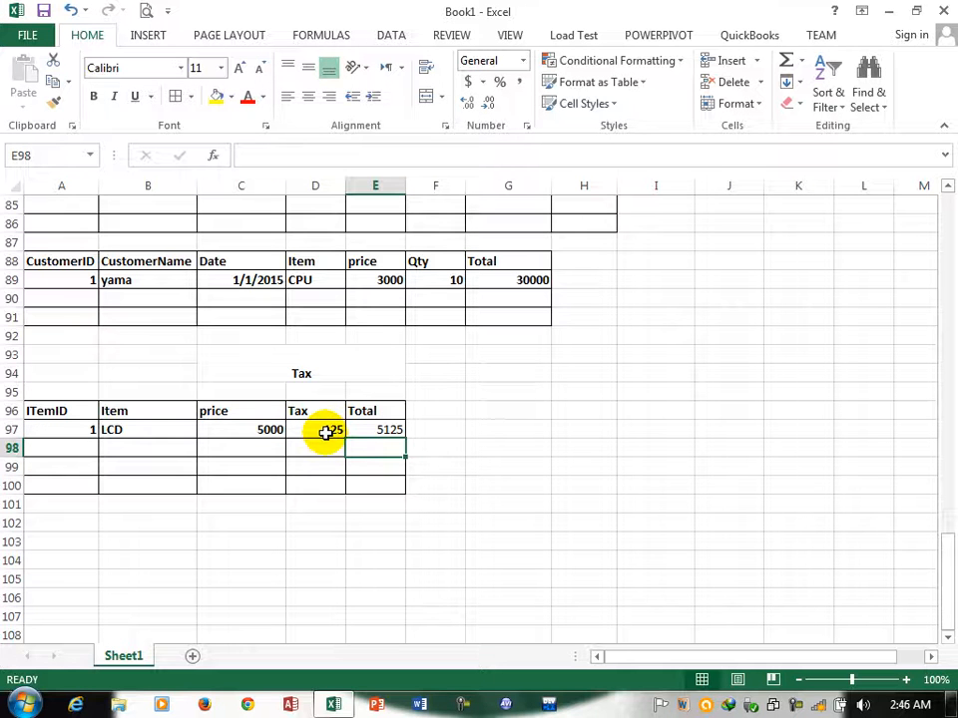
pyautogui.click(398, 429)
pyautogui.moveTo(407, 438); pyautogui.dragTo(397, 491)
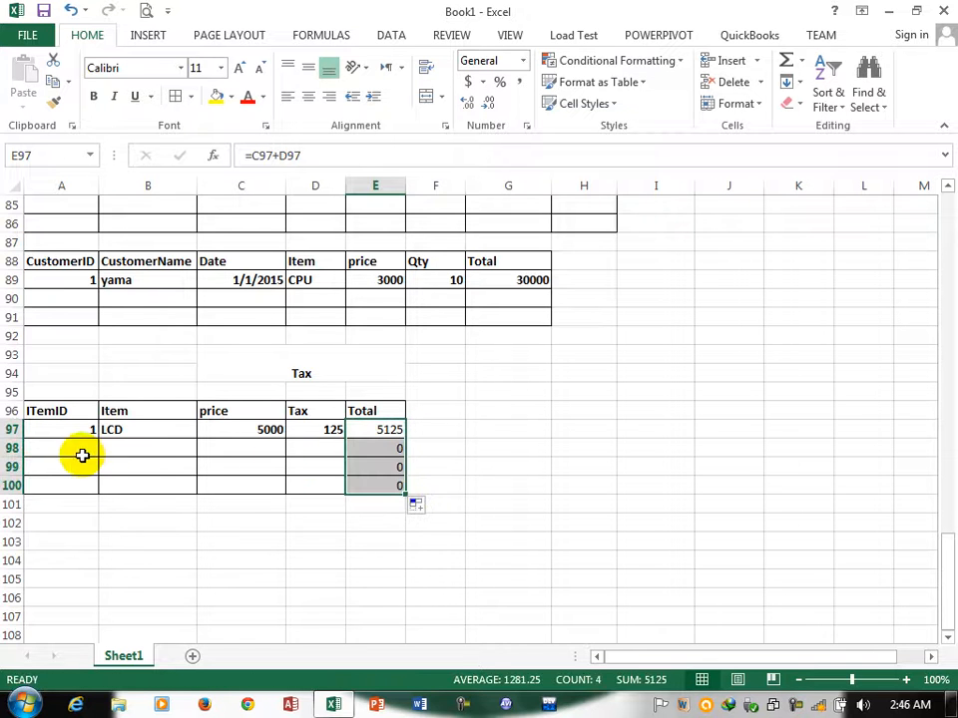
# - Add a second item in row 98 with ID 2, item Cables and price 1000
pyautogui.click(81, 455)
pyautogui.write('2')
pyautogui.click(135, 455)
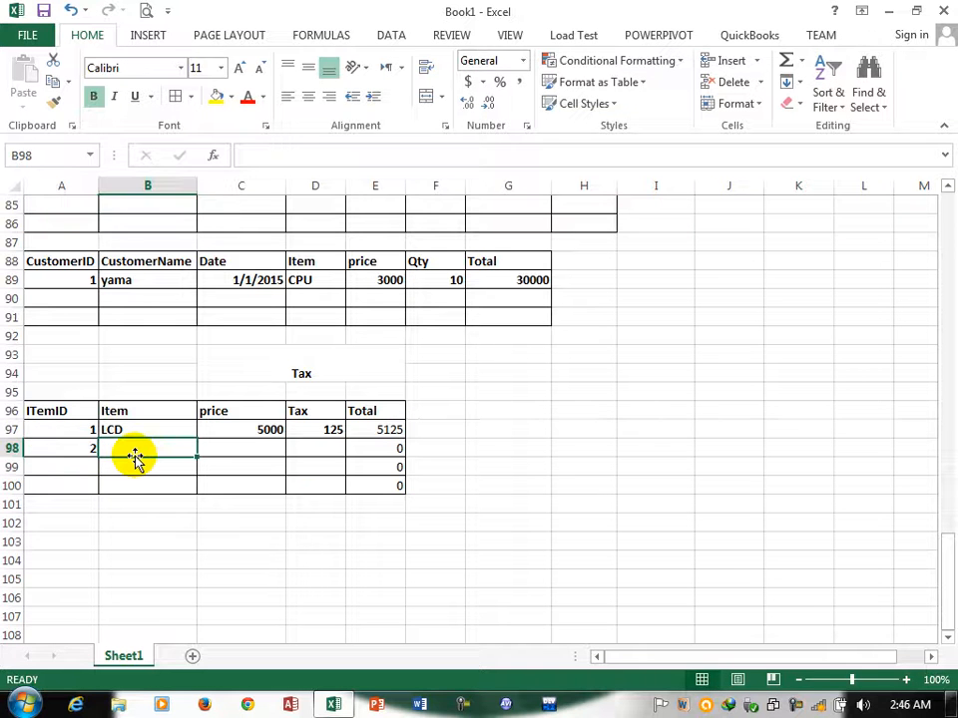
pyautogui.write('Cables')
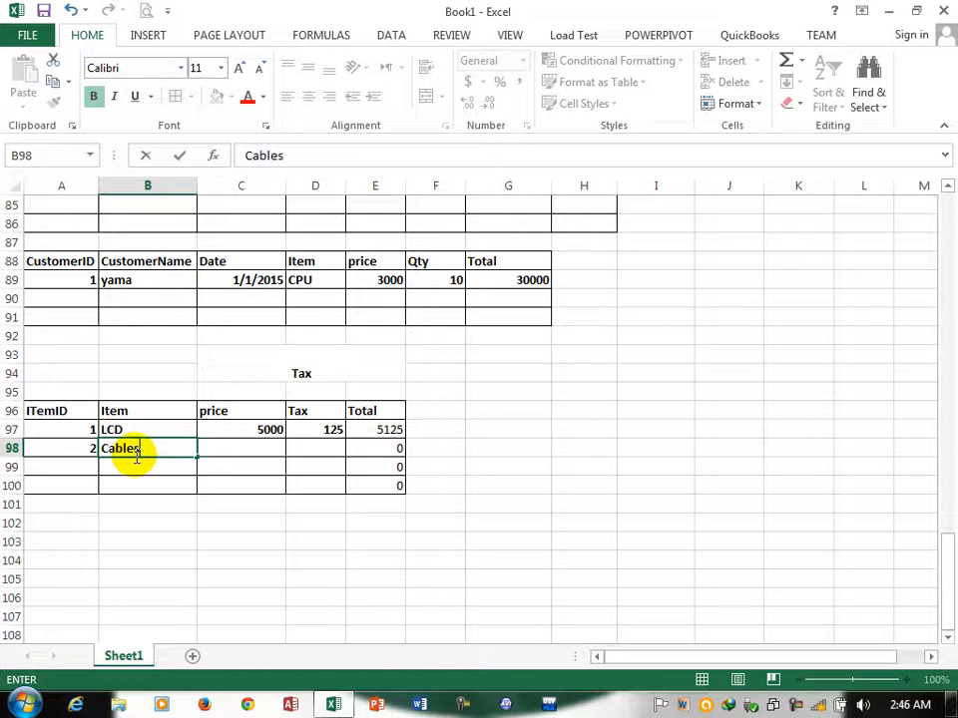
pyautogui.press('Tab')
pyautogui.write('1000')
pyautogui.press('Tab')
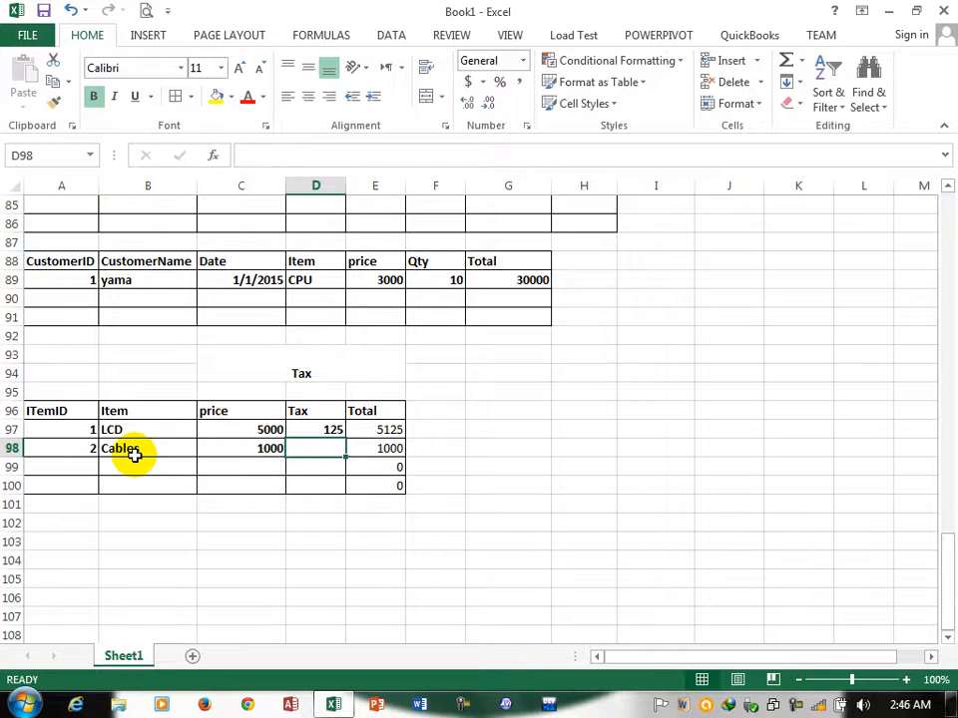
# - Copy the tax formula from D97 down through D100
pyautogui.click(320, 429)
pyautogui.moveTo(345, 438); pyautogui.dragTo(343, 486)
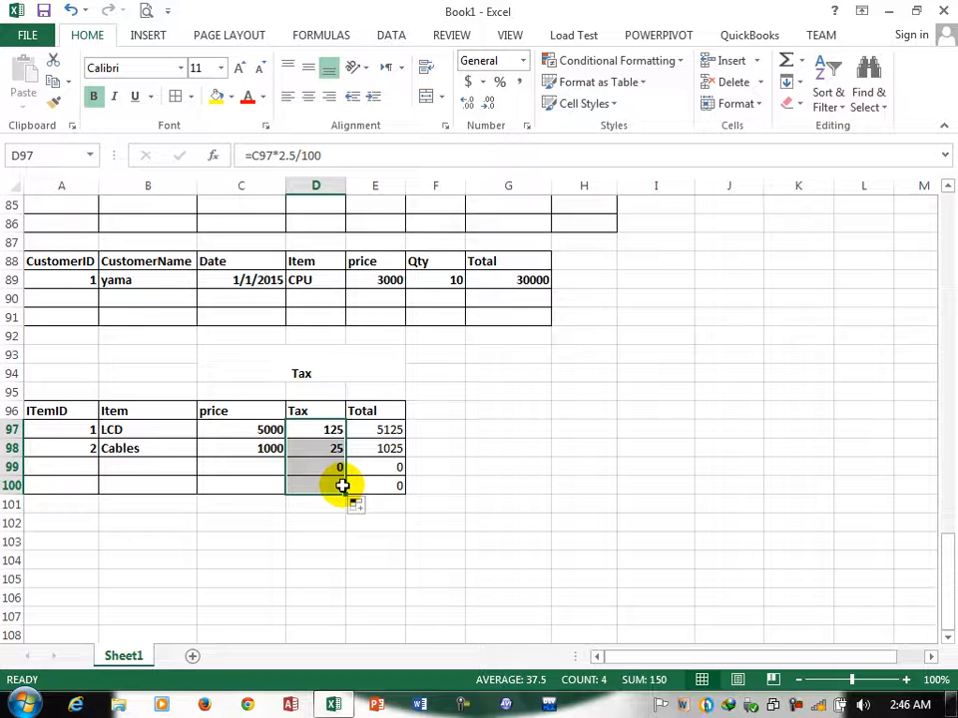
pyautogui.click(230, 509)
# - Create the headings ItemID, Item, Price, Tax and TotalTax in A102:E102 for a second tax table
pyautogui.moveTo(58, 540); pyautogui.dragTo(100, 516)
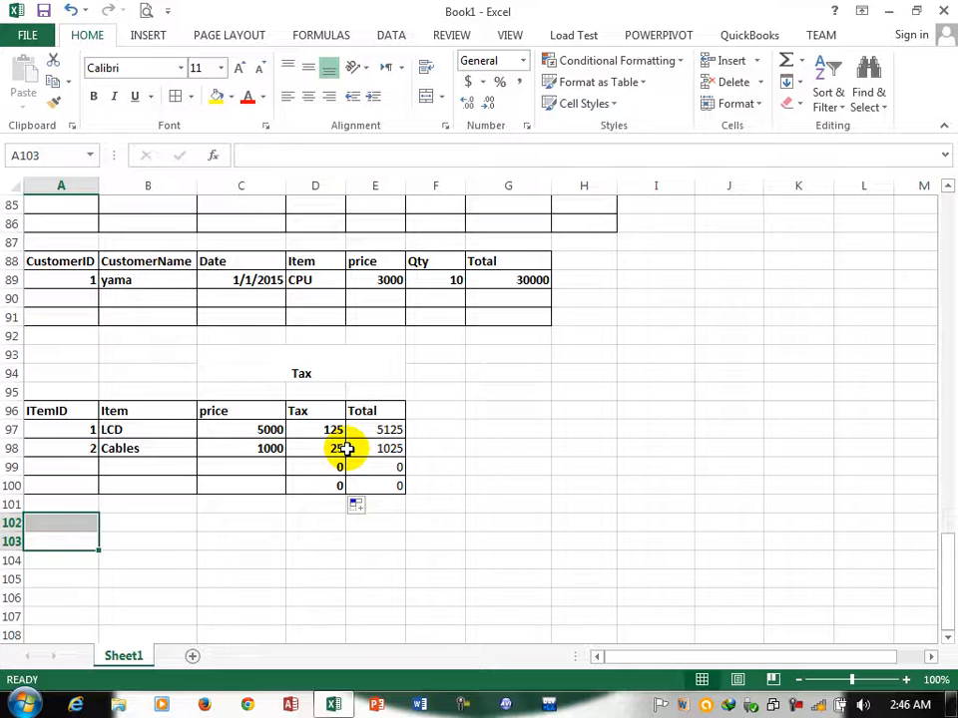
pyautogui.click(58, 539)
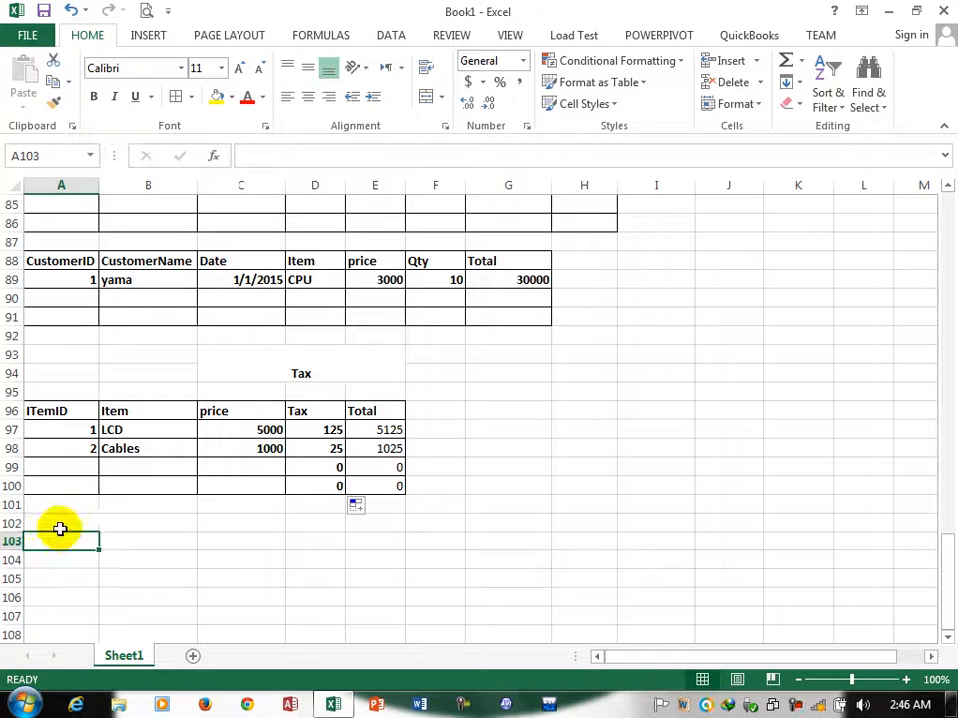
pyautogui.click(54, 524)
pyautogui.write('Ite,')
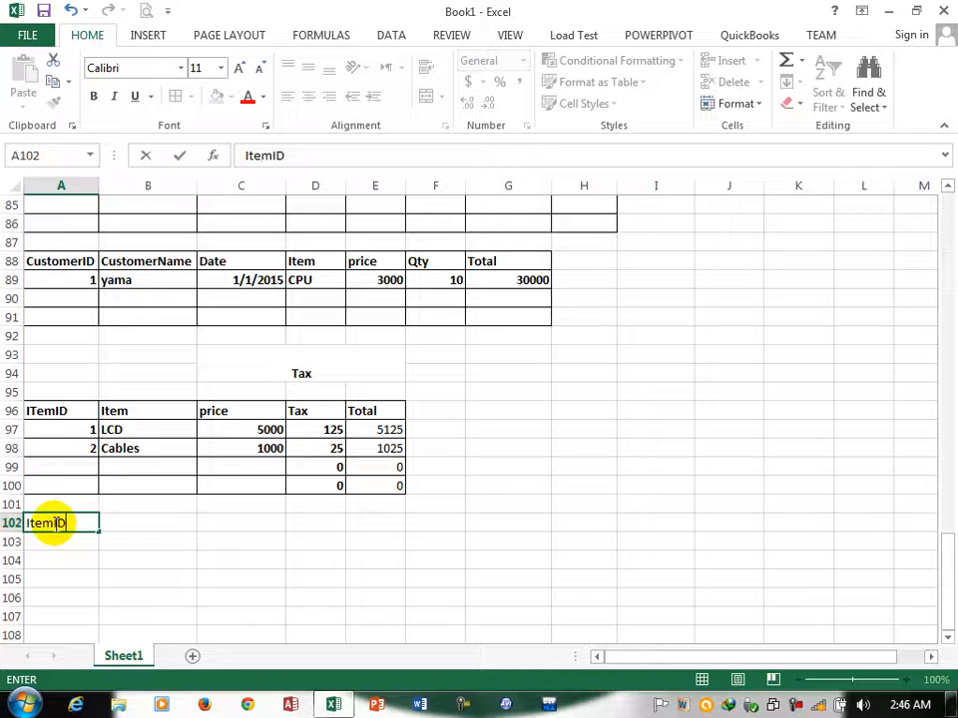
pyautogui.press('Tab')
pyautogui.write('I')
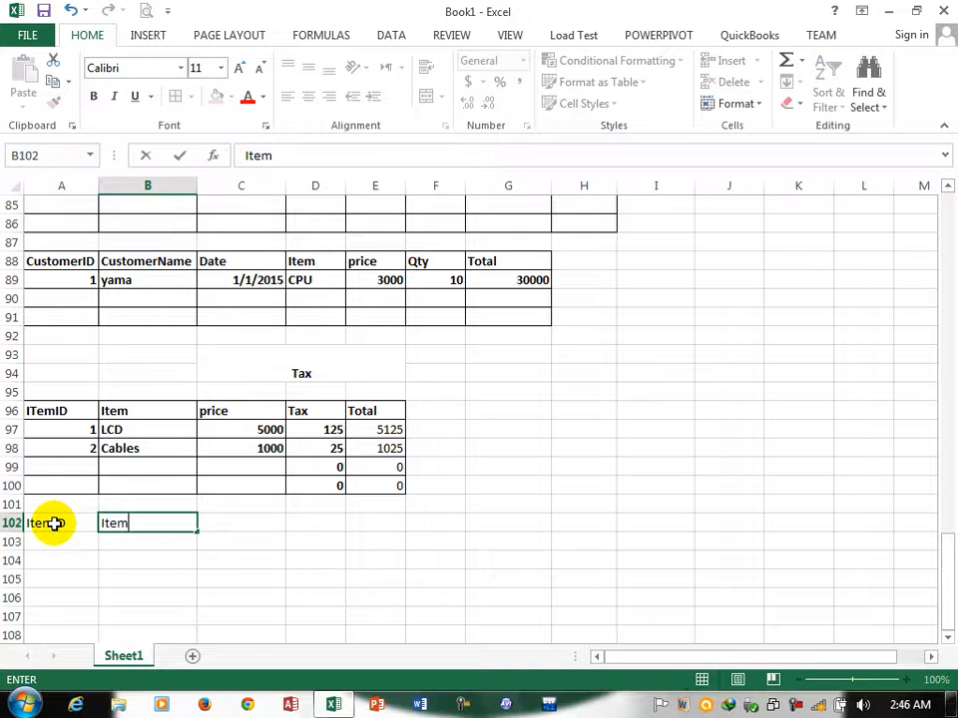
pyautogui.press('Tab')
pyautogui.write('Pri')
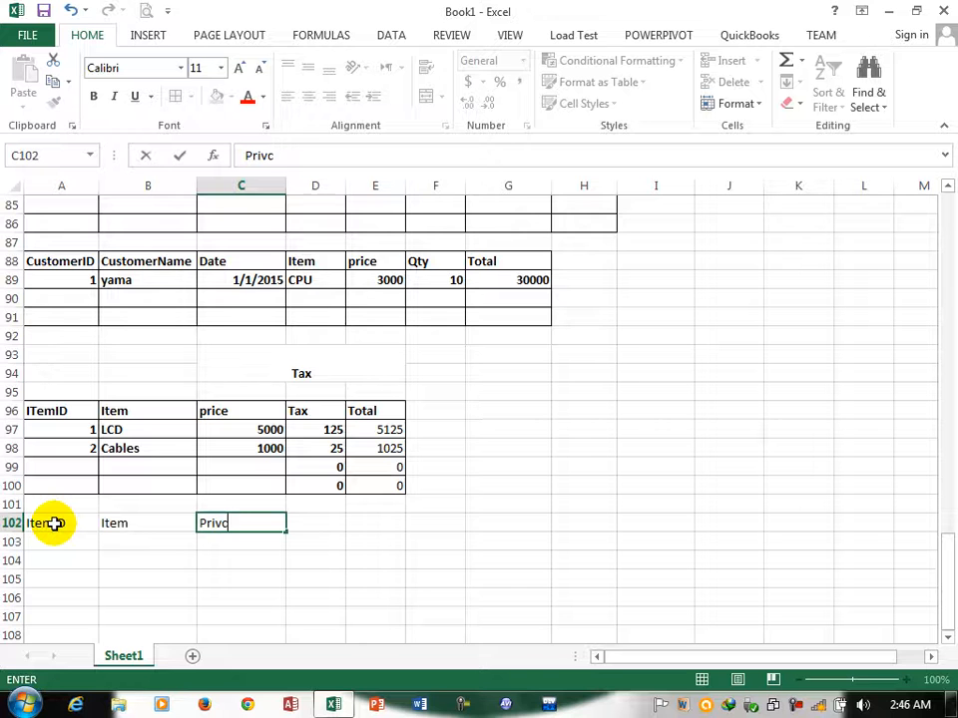
pyautogui.write('ce')
pyautogui.press('Tab')
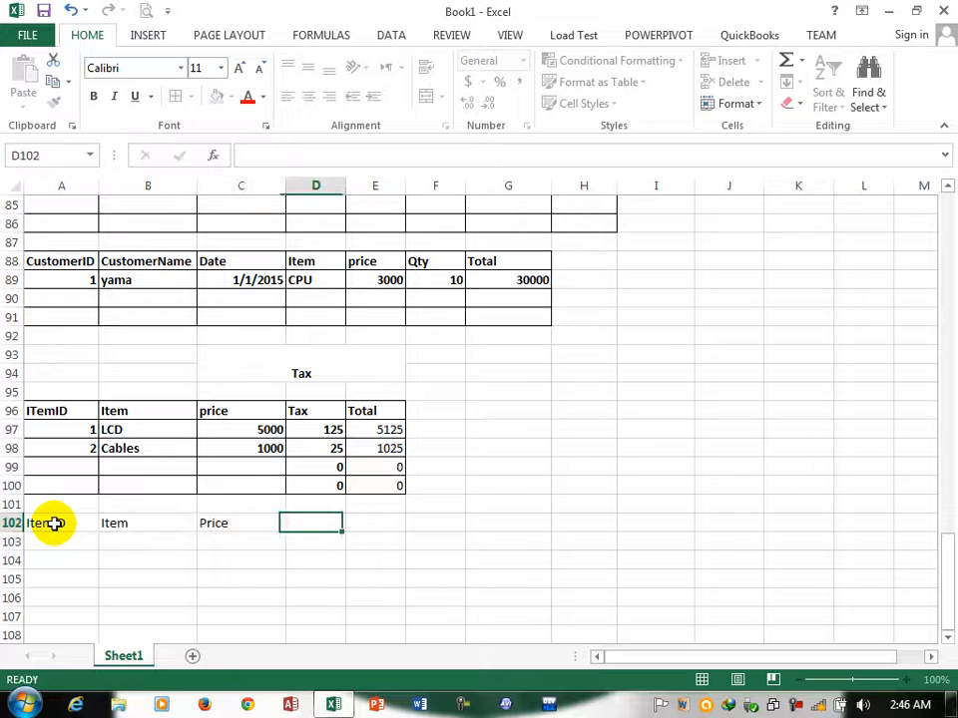
pyautogui.write('Tax')
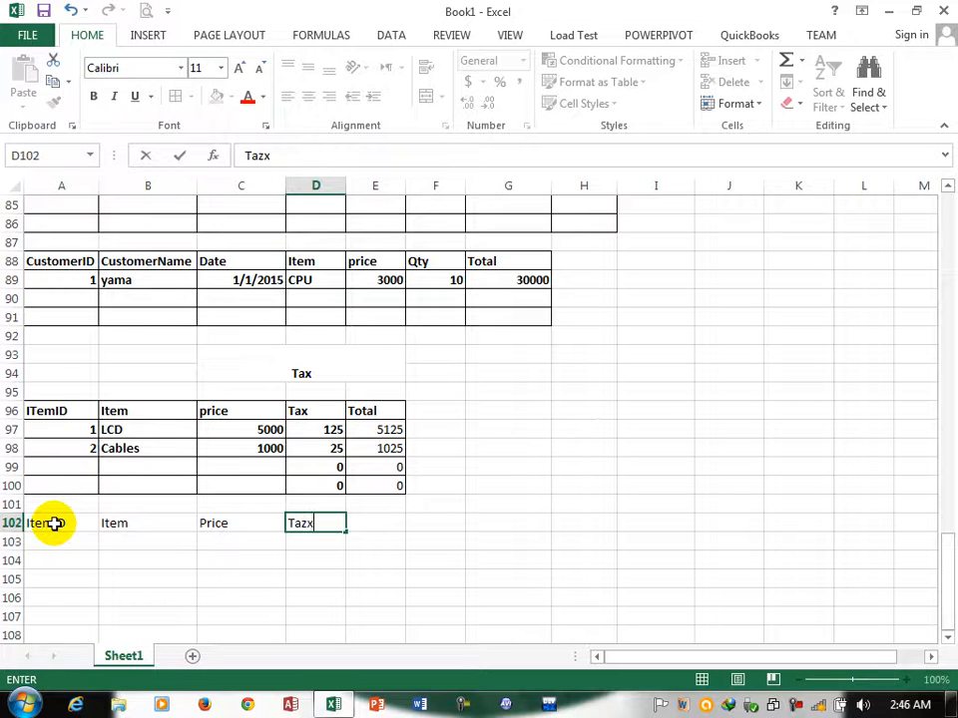
pyautogui.press('Tab')
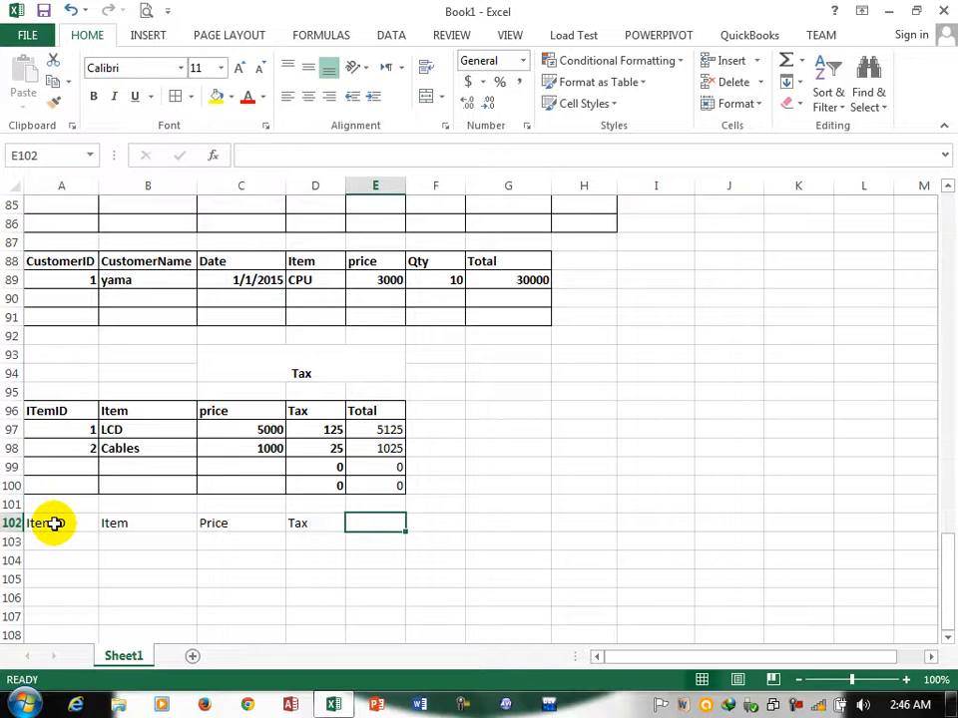
pyautogui.write('Toar')
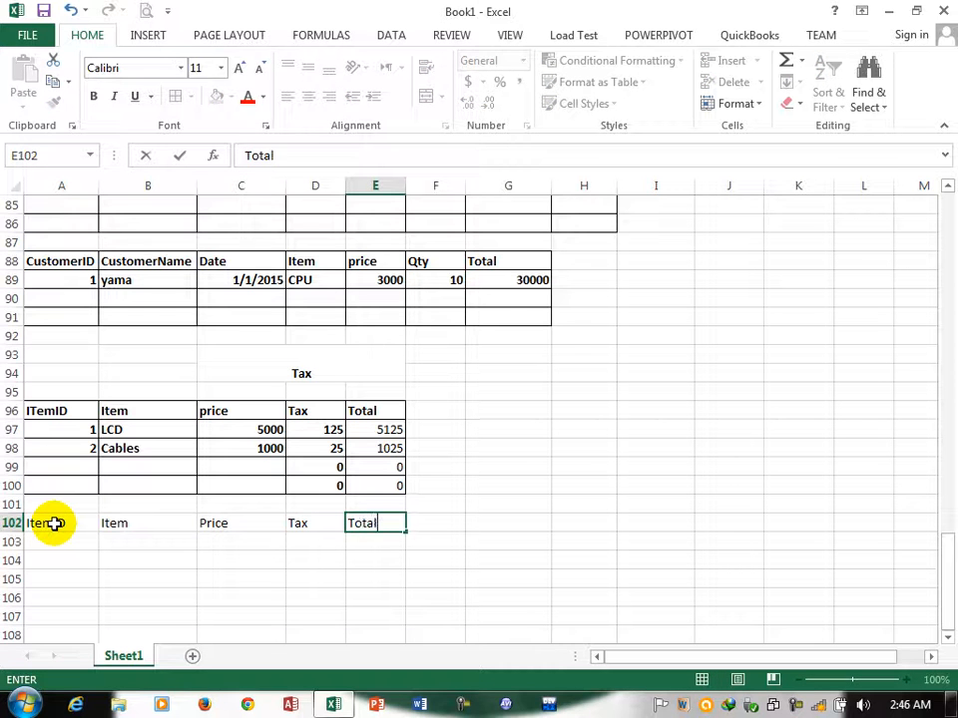
pyautogui.write('Tax')
pyautogui.press('Return')
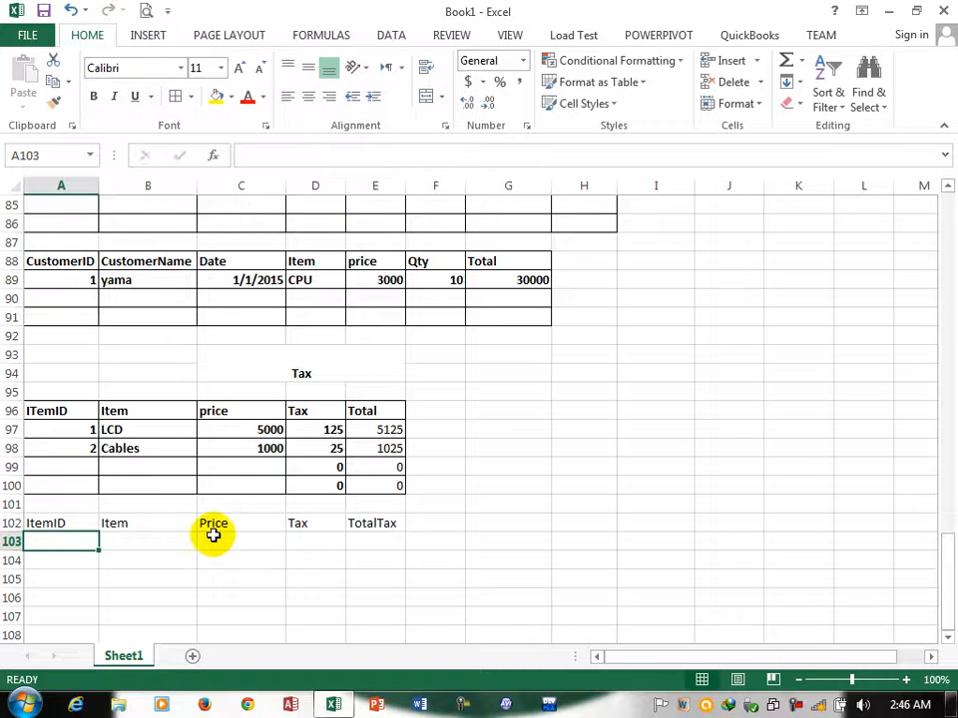
# - Enter the formula =C103*D103/100 in E103 under TotalTax
pyautogui.click(370, 545)
pyautogui.write('=')
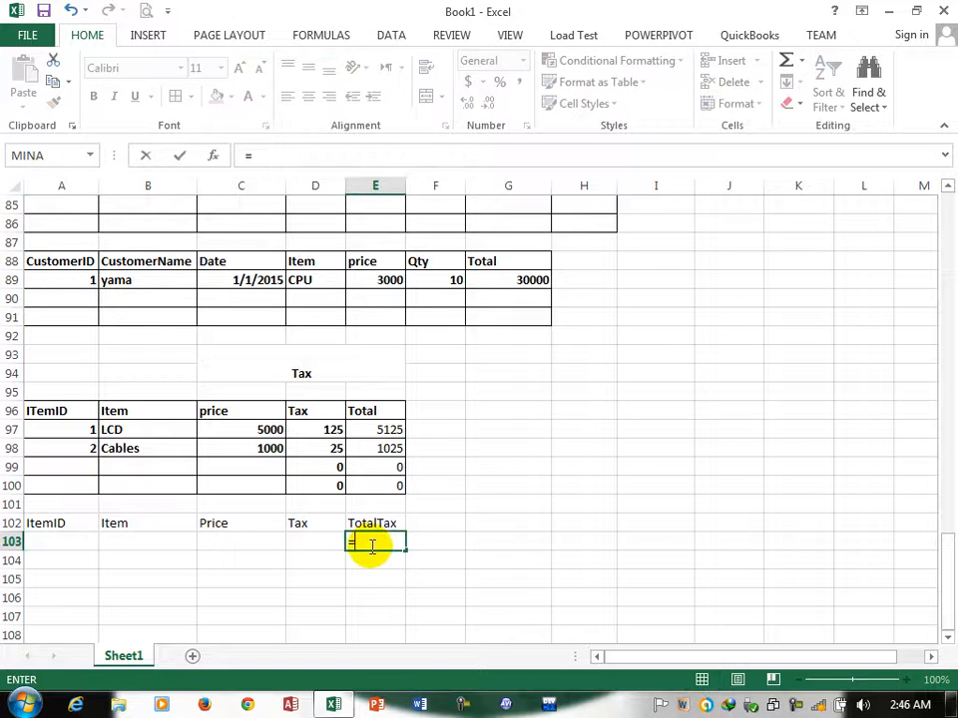
pyautogui.click(211, 546)
pyautogui.write('*')
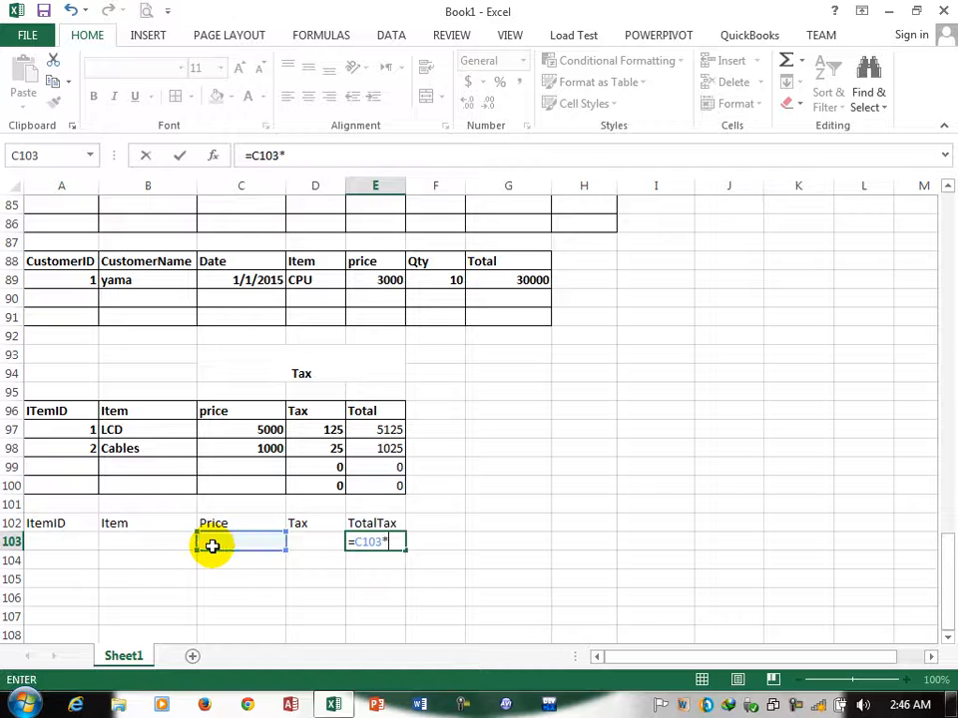
pyautogui.click(300, 542)
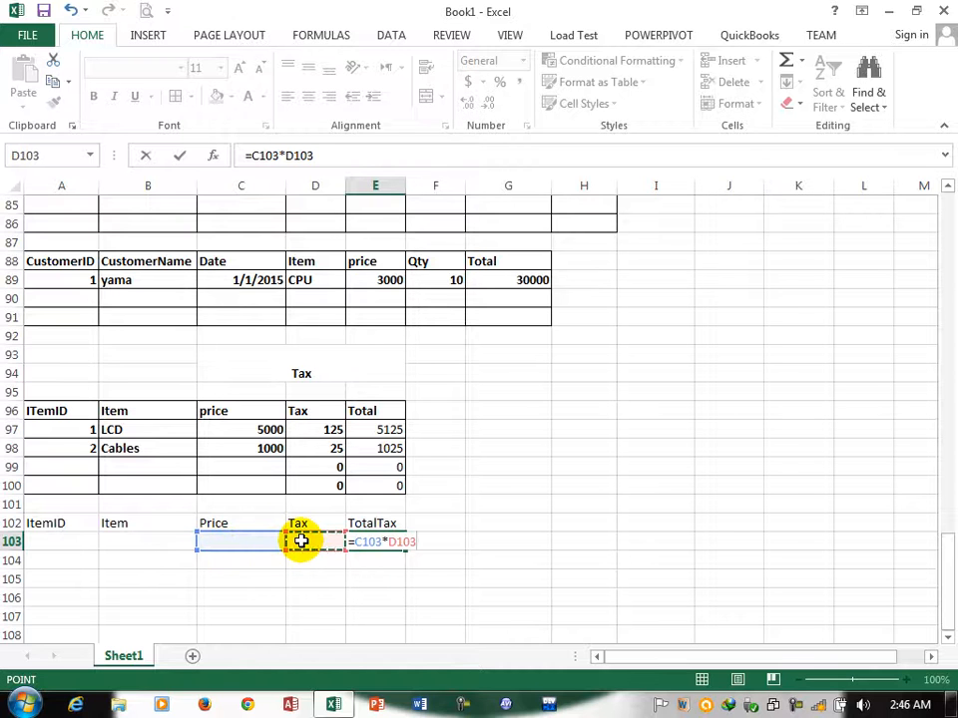
pyautogui.write('/')
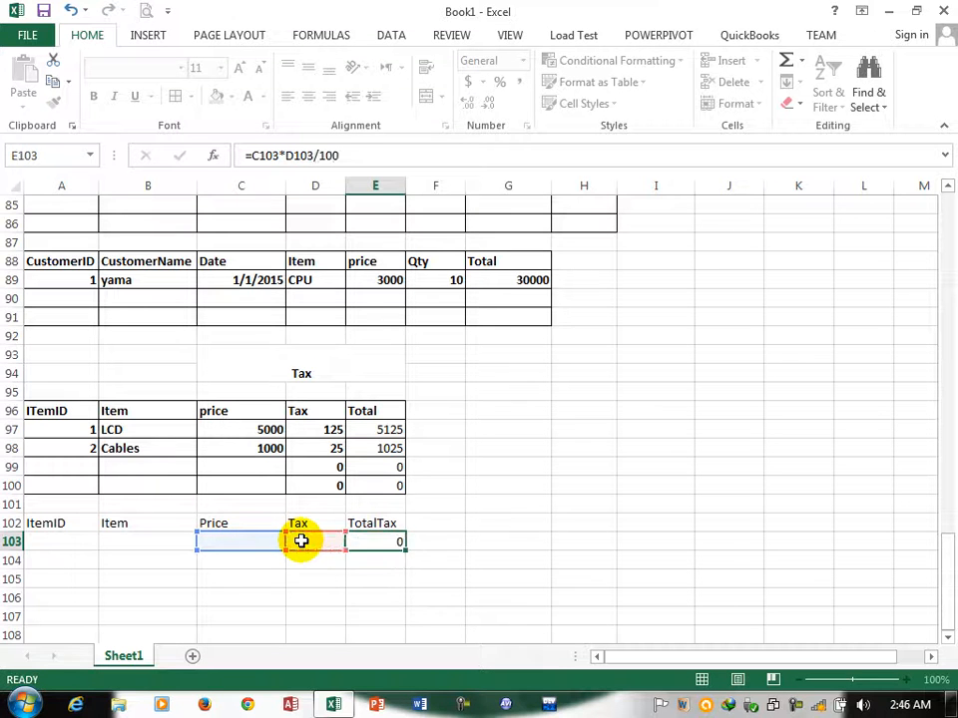
pyautogui.write('100')
pyautogui.press('Return')
# - Make the new table range A102:E106 bold and give it all borders
pyautogui.click(44, 525)
pyautogui.moveTo(303, 627); pyautogui.dragTo(376, 593)
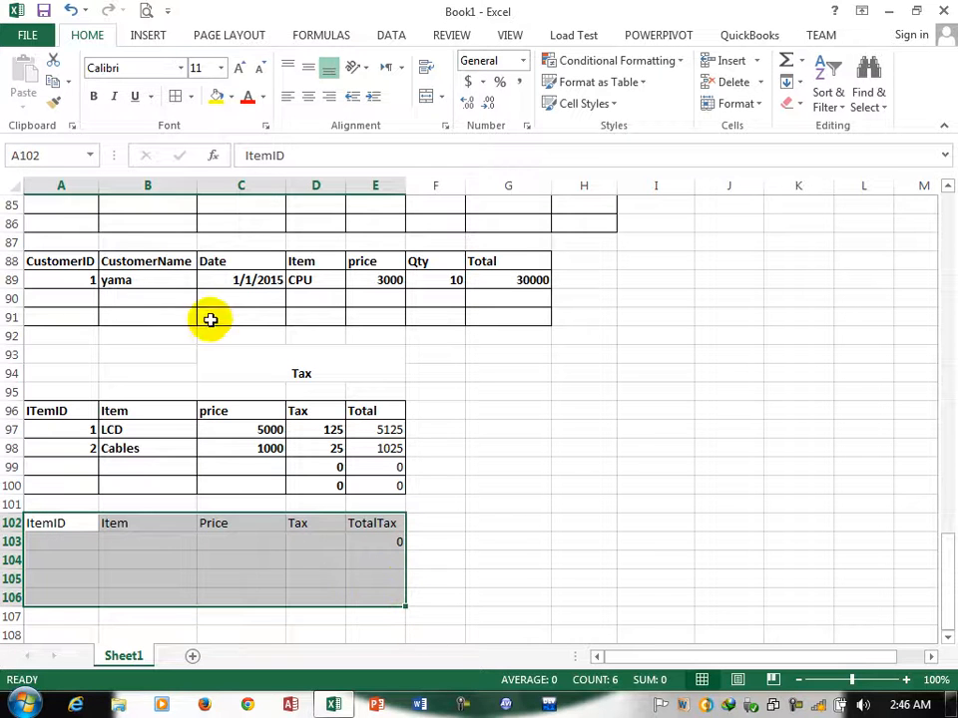
pyautogui.click(93, 96)
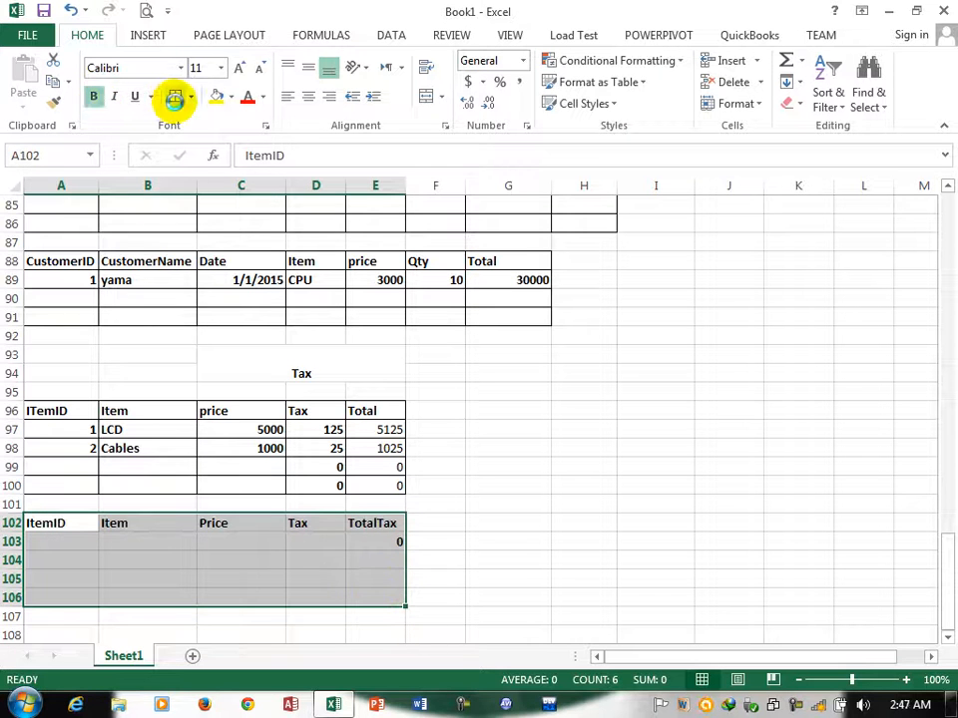
pyautogui.click(174, 97)
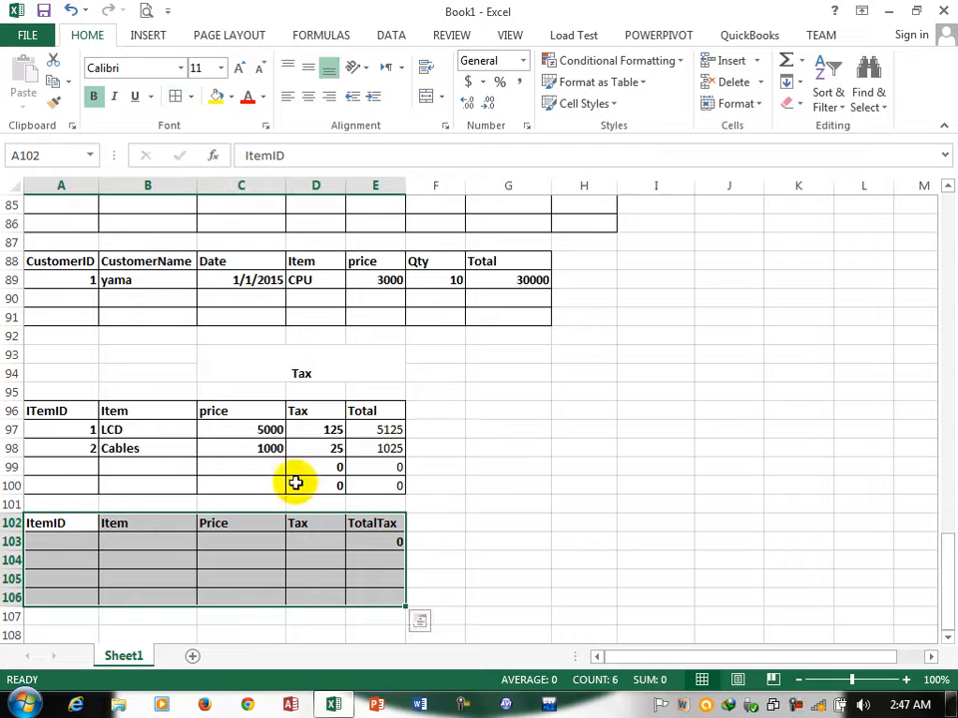
# - Fill row 103 of the second tax table with ItemID 1, item CPU, price 3000 and tax 5
pyautogui.click(73, 543)
pyautogui.write('1')
pyautogui.click(127, 543)
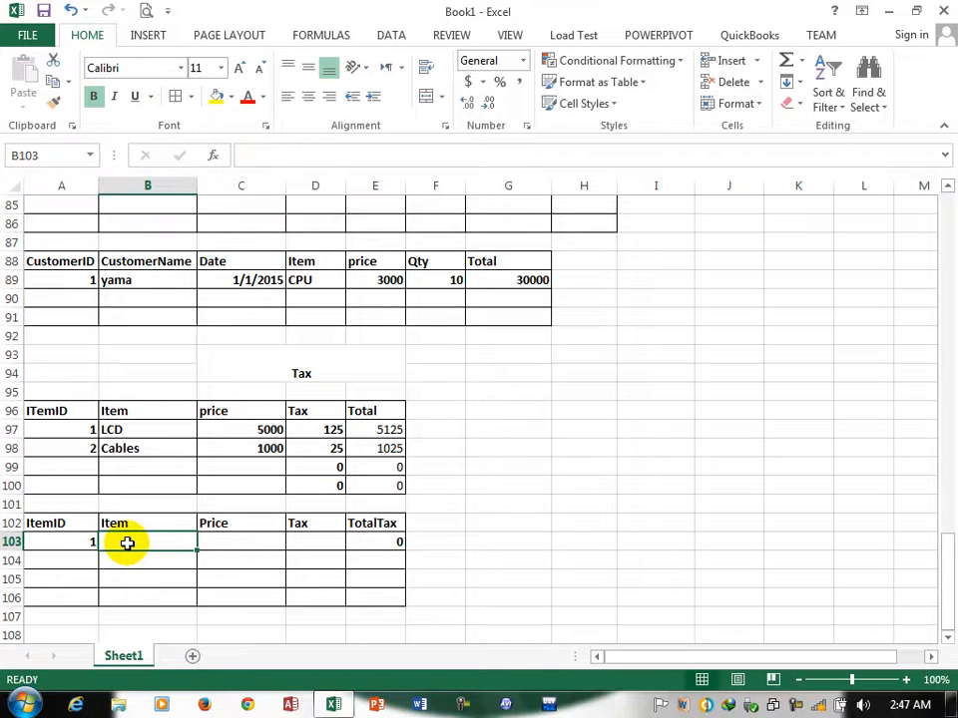
pyautogui.write('CPU')
pyautogui.press('Tab')
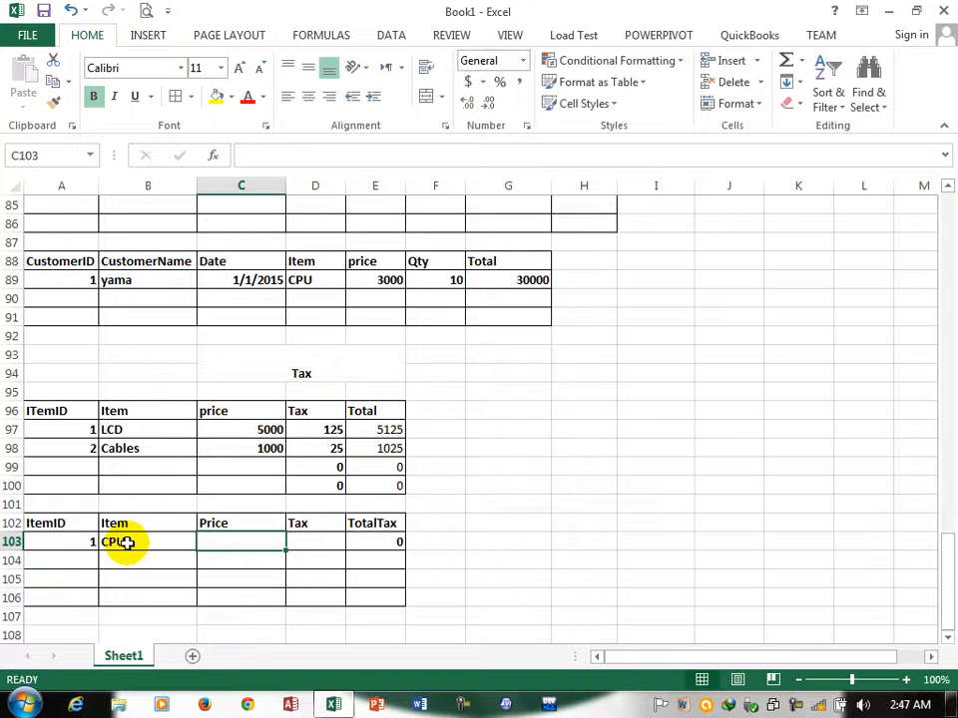
pyautogui.write('3000')
pyautogui.press('Tab')
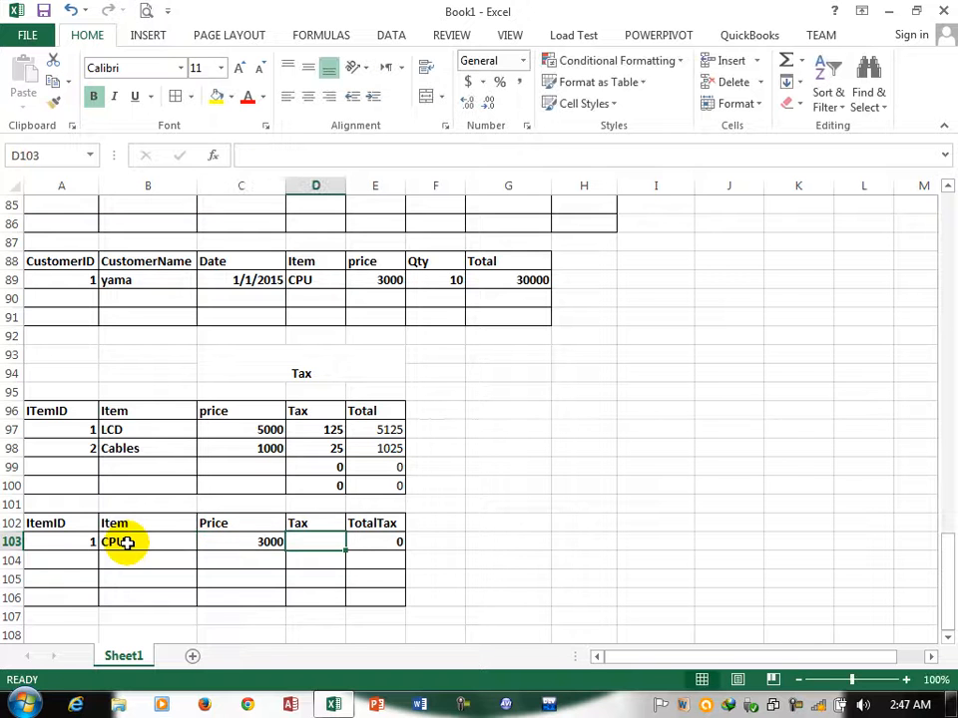
pyautogui.write('5')
pyautogui.press('Tab')
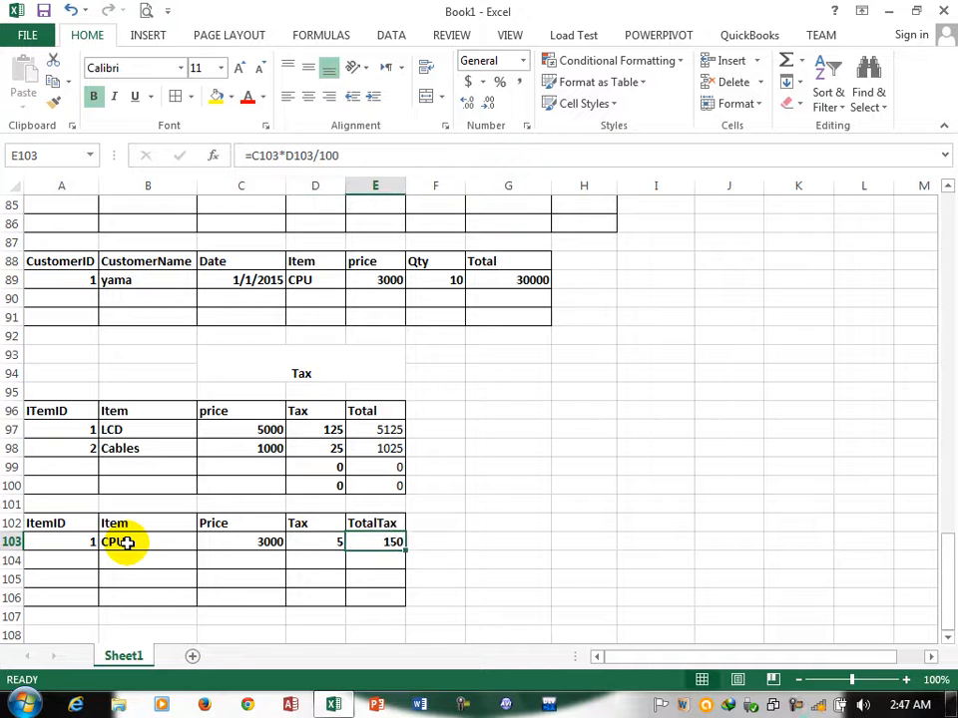
# - Set the CPU's tax rate in D103 to 10 and compare it with the tax formula in D97
pyautogui.press('Left')
pyautogui.write('10')
pyautogui.press('Return')
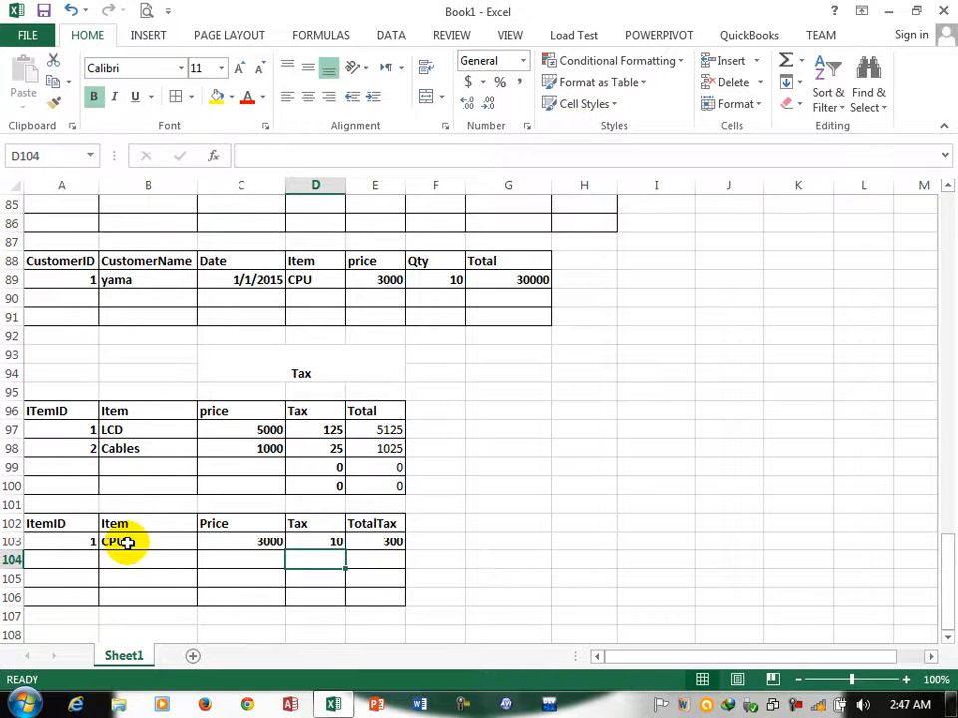
pyautogui.click(314, 542)
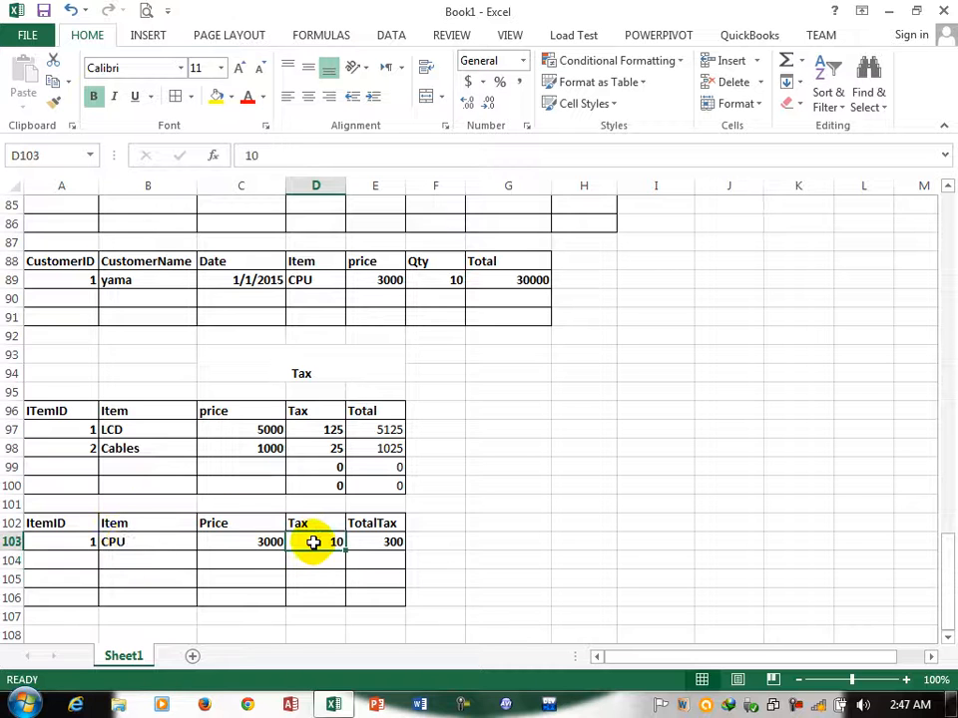
pyautogui.click(315, 429)
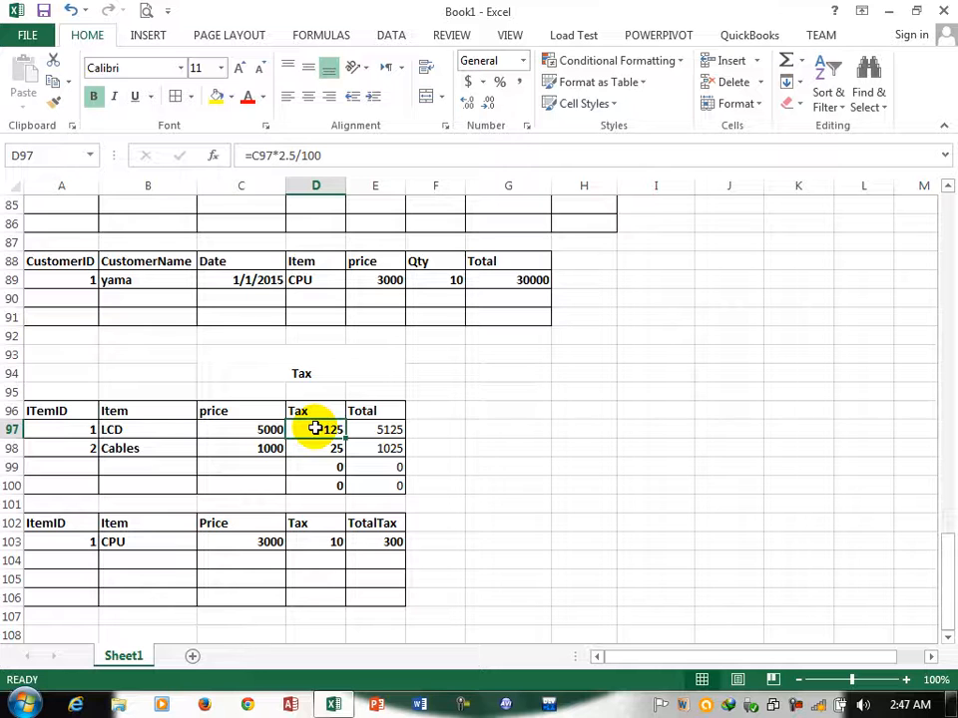
pyautogui.click(315, 547)
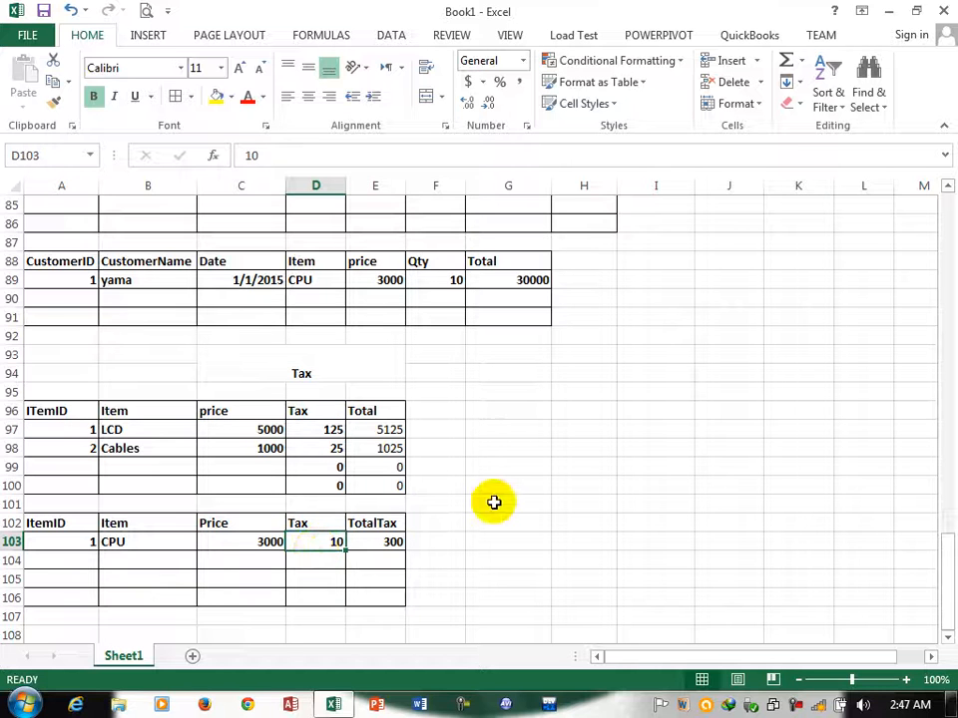
# - Add the heading Total Price in F102, beside TotalTax
pyautogui.click(434, 520)
pyautogui.write('Tp')
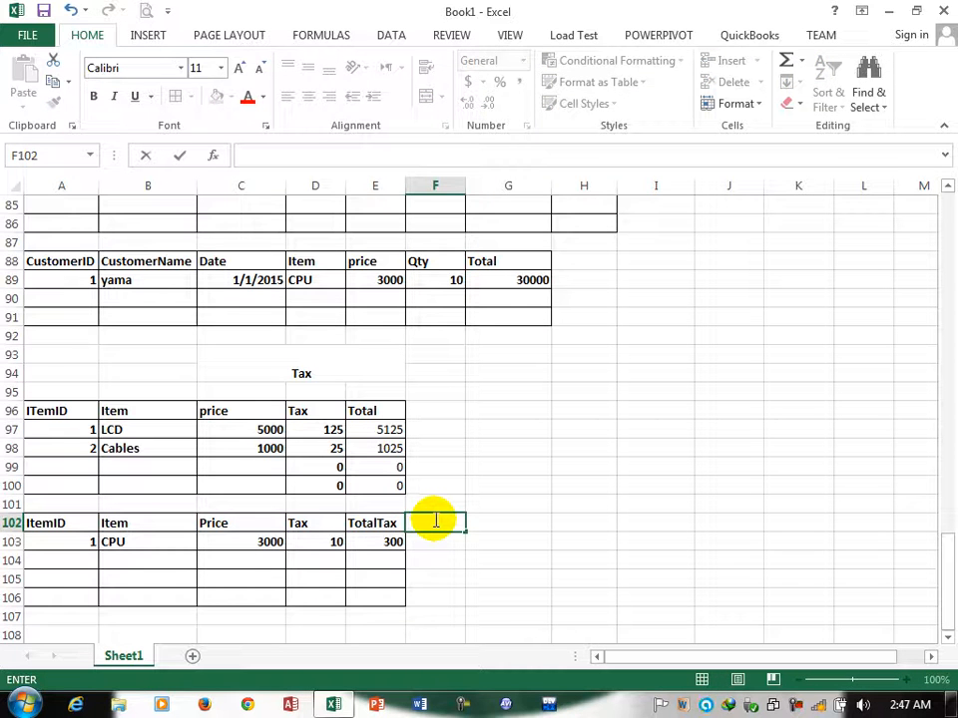
pyautogui.write('Total')
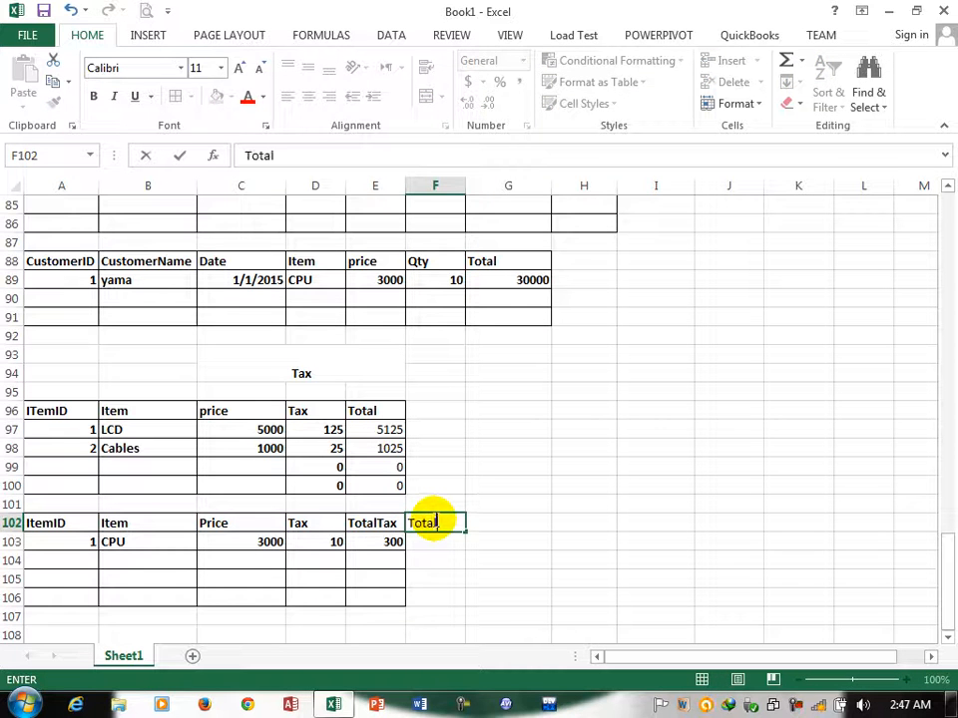
pyautogui.write(' Pric')
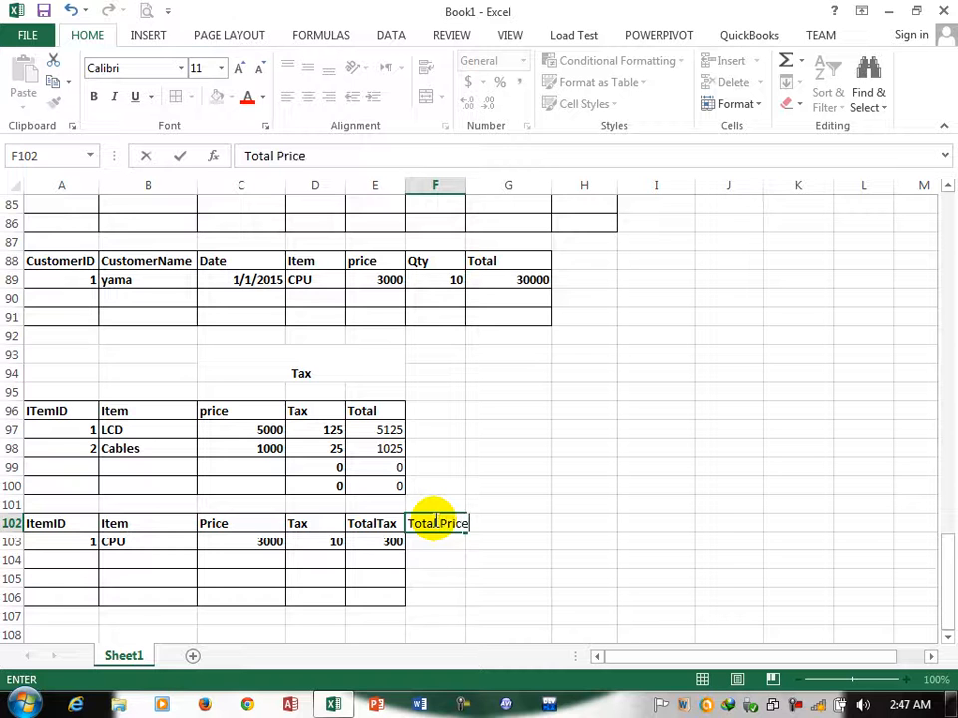
pyautogui.write('e')
pyautogui.press('Return')
# - Enter a formula in F103 that adds the total tax in E103 and the price in C103
pyautogui.write('=')
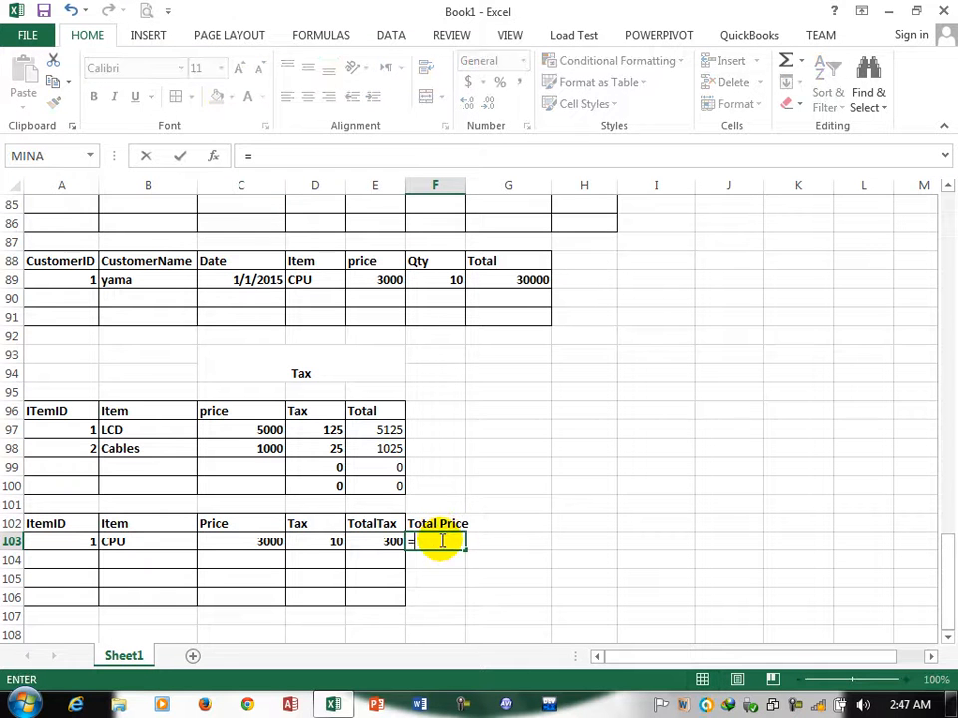
pyautogui.click(377, 541)
pyautogui.write('+')
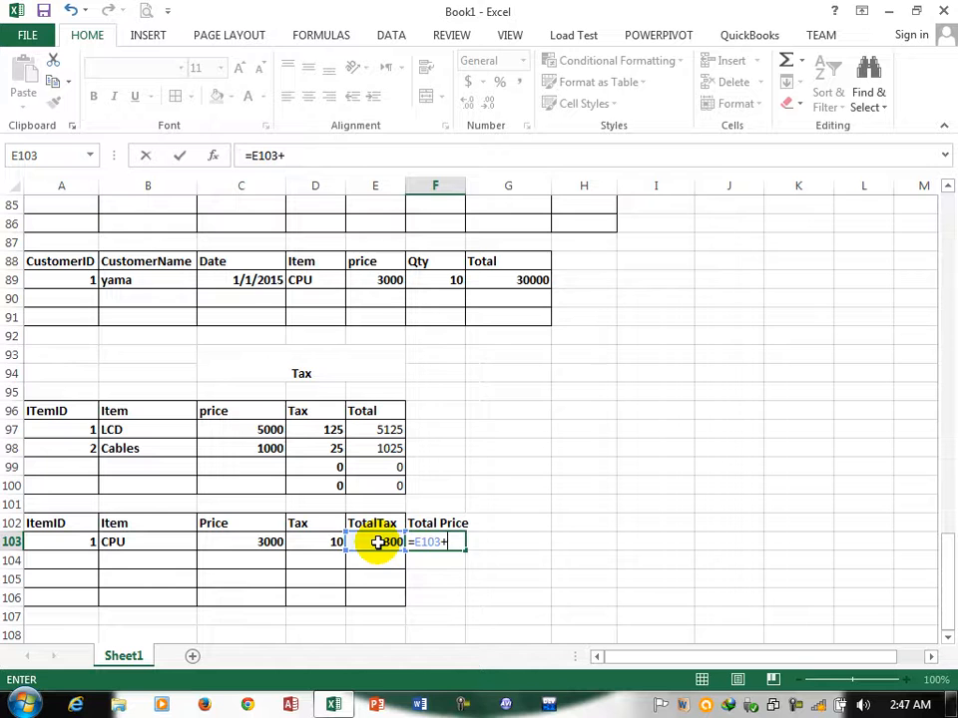
pyautogui.click(266, 539)
pyautogui.press('Return')
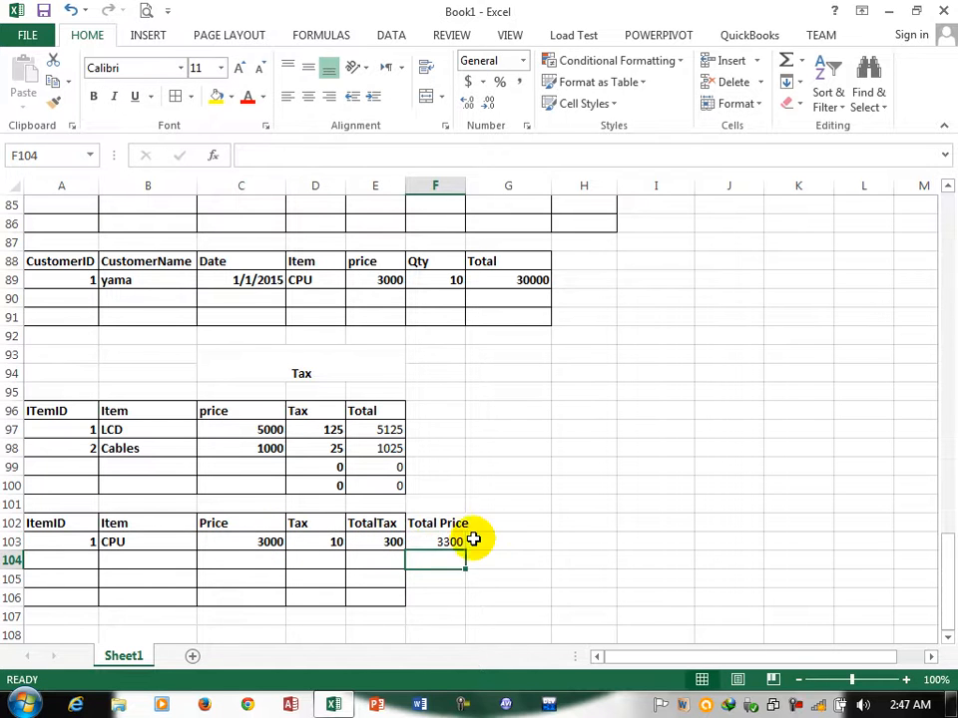
# - Give the Total Price range F102:F106 all borders and autofit the width of column F
pyautogui.moveTo(431, 523); pyautogui.dragTo(434, 610)
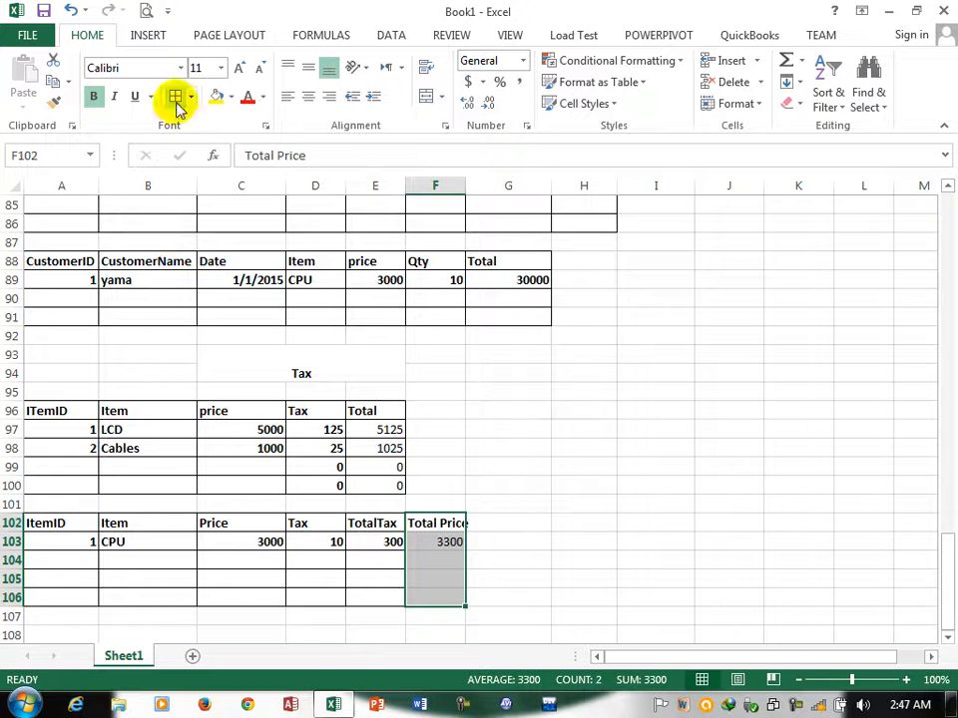
pyautogui.doubleClick(466, 185)
# - Start a third table below the second one with the heading ItemId in A108
pyautogui.click(948, 636)
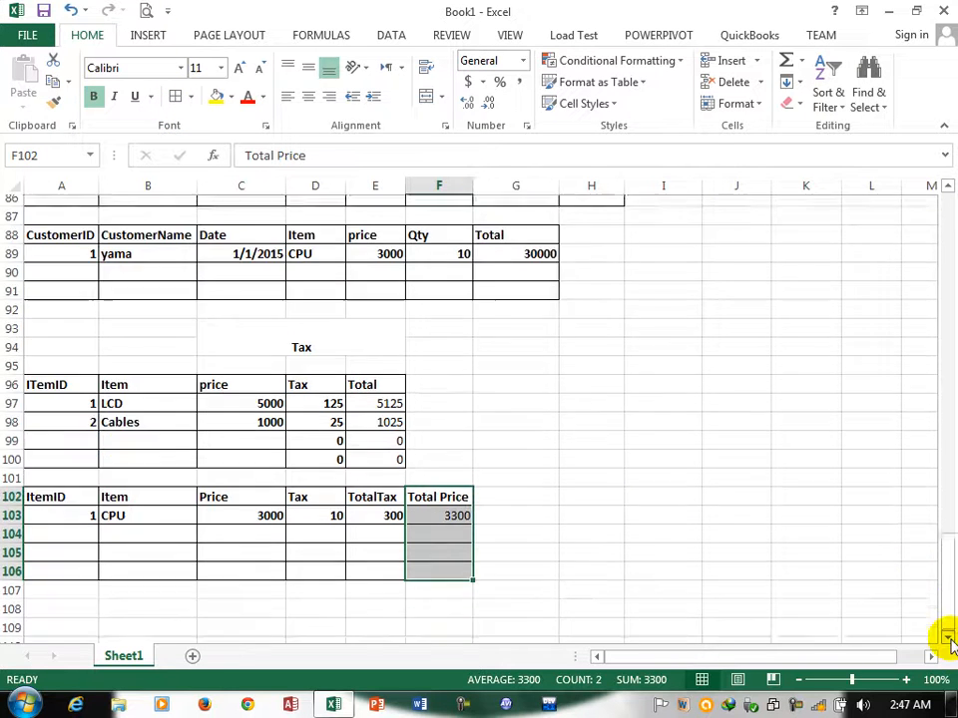
pyautogui.click(947, 639)
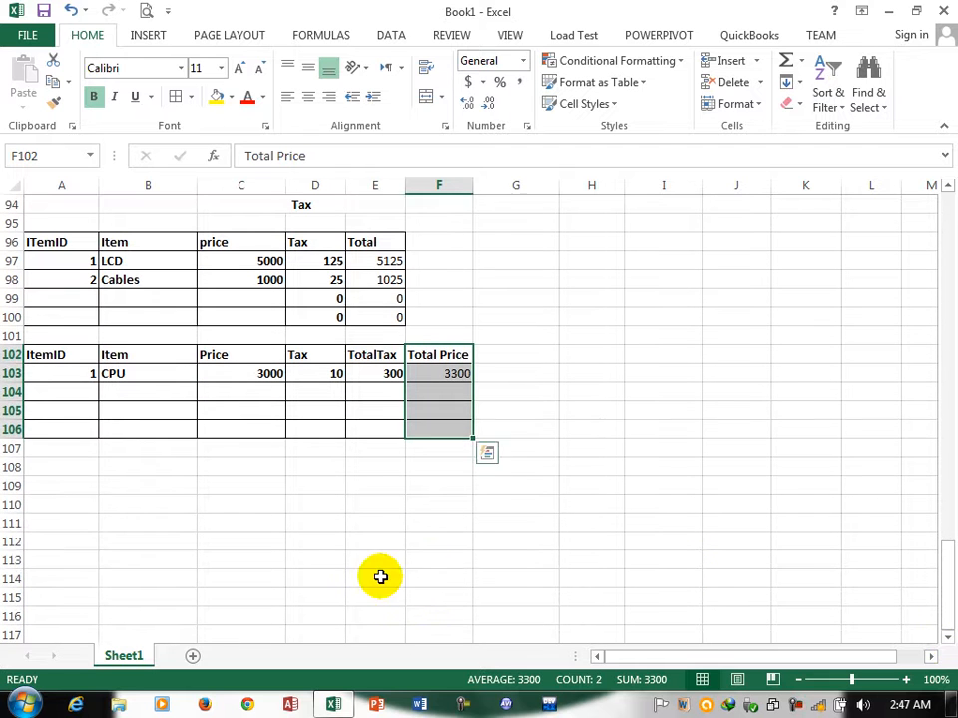
pyautogui.click(43, 467)
pyautogui.write('Ite,')
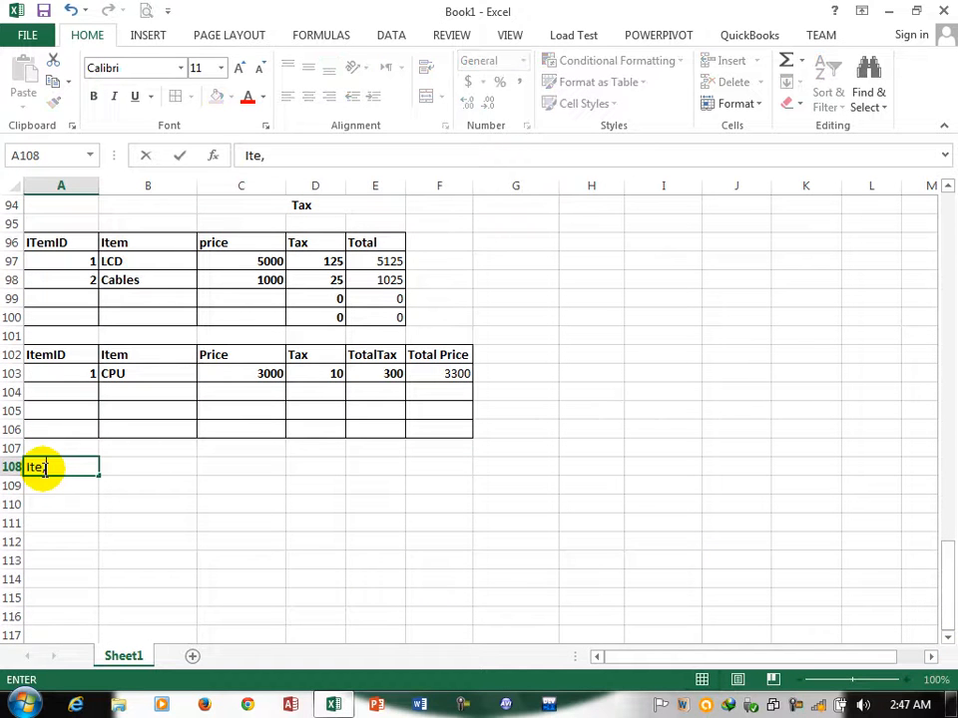
pyautogui.write('mId')
pyautogui.press('Tab')
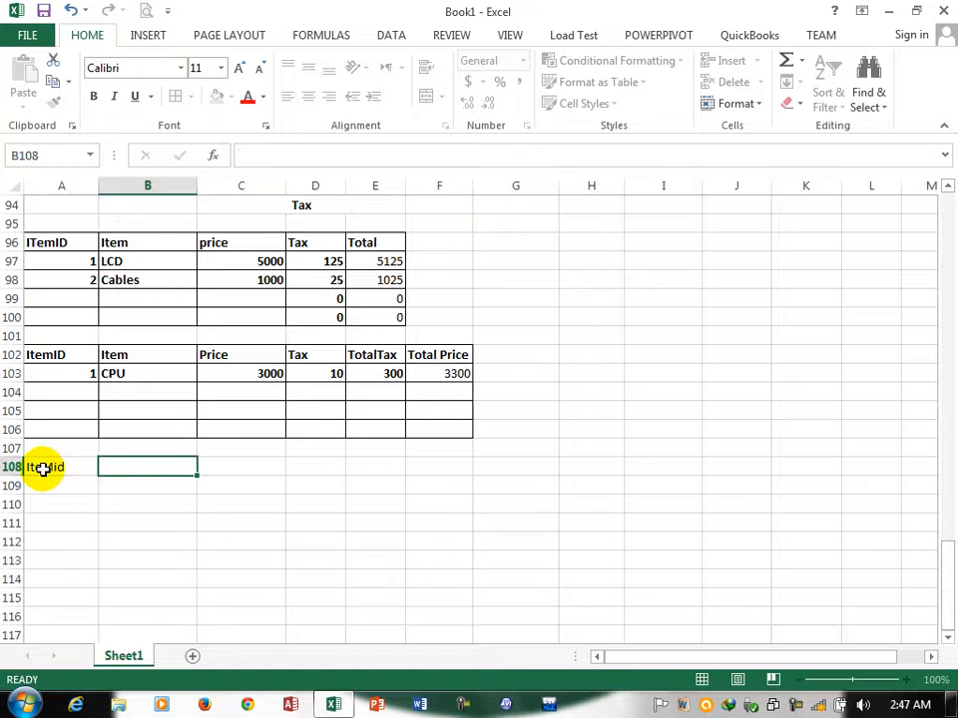
pyautogui.doubleClick(80, 470)
pyautogui.press('BackSpace')
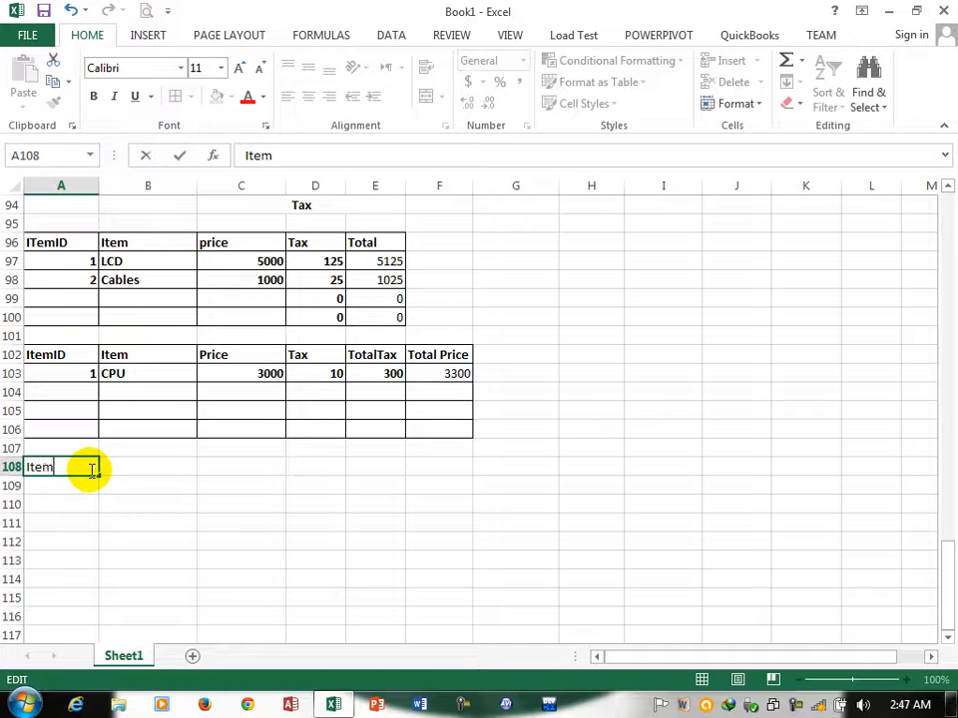
pyautogui.write('Id')
pyautogui.press('Tab')
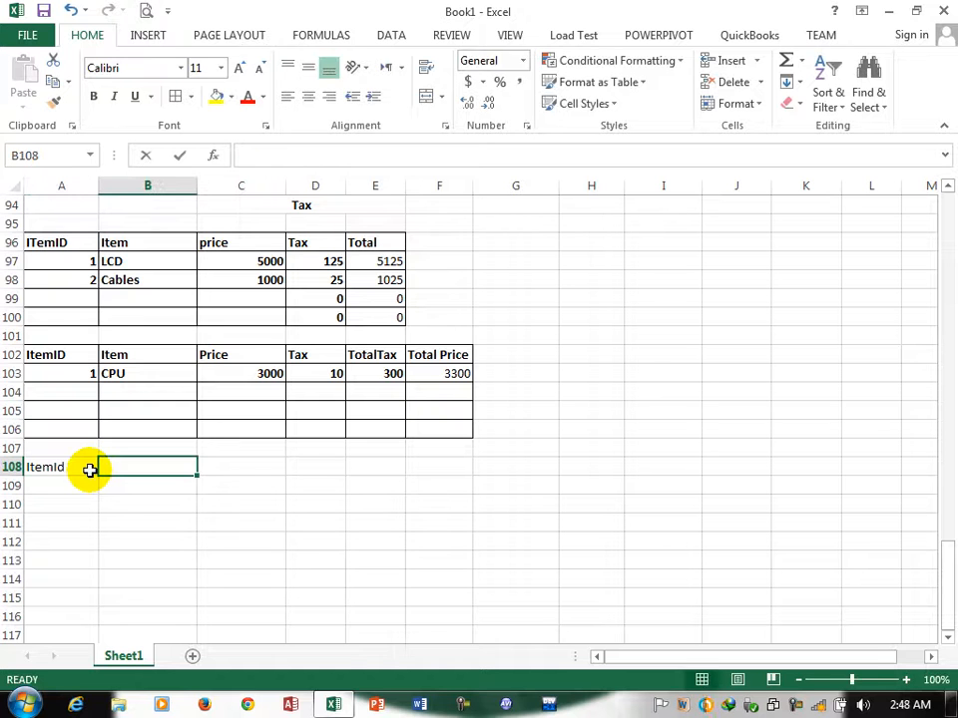
# - Enter the headings Item, Price, Tax, other and Total in B108:F108
pyautogui.write('ITem')
pyautogui.press('Tab')
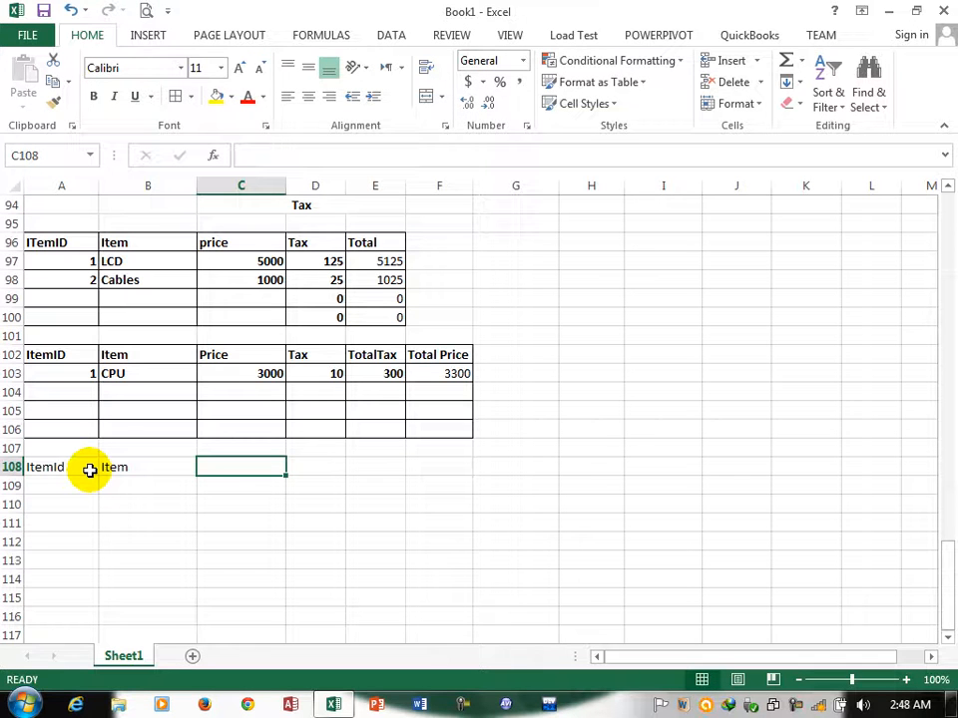
pyautogui.write('Price')
pyautogui.press('Tab')
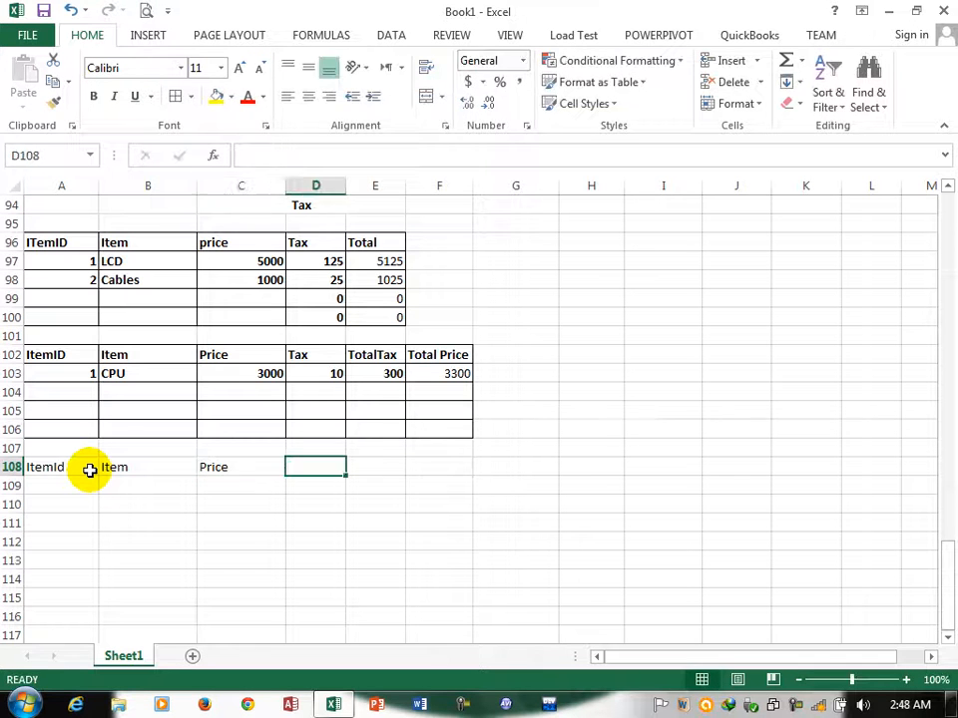
pyautogui.write('Tax')
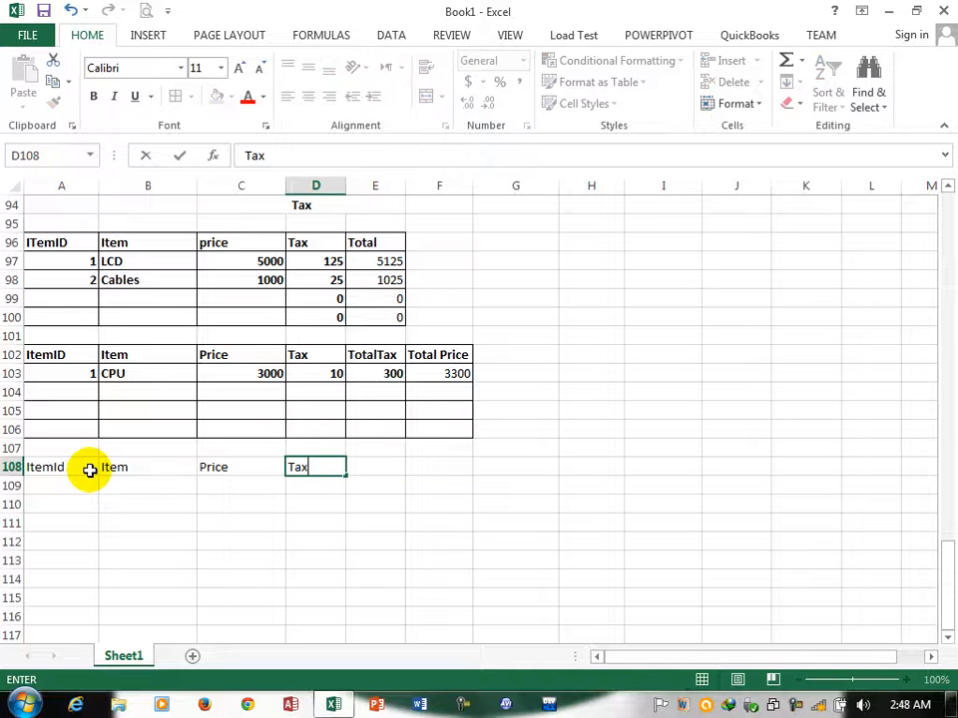
pyautogui.press('Tab')
pyautogui.write('o')
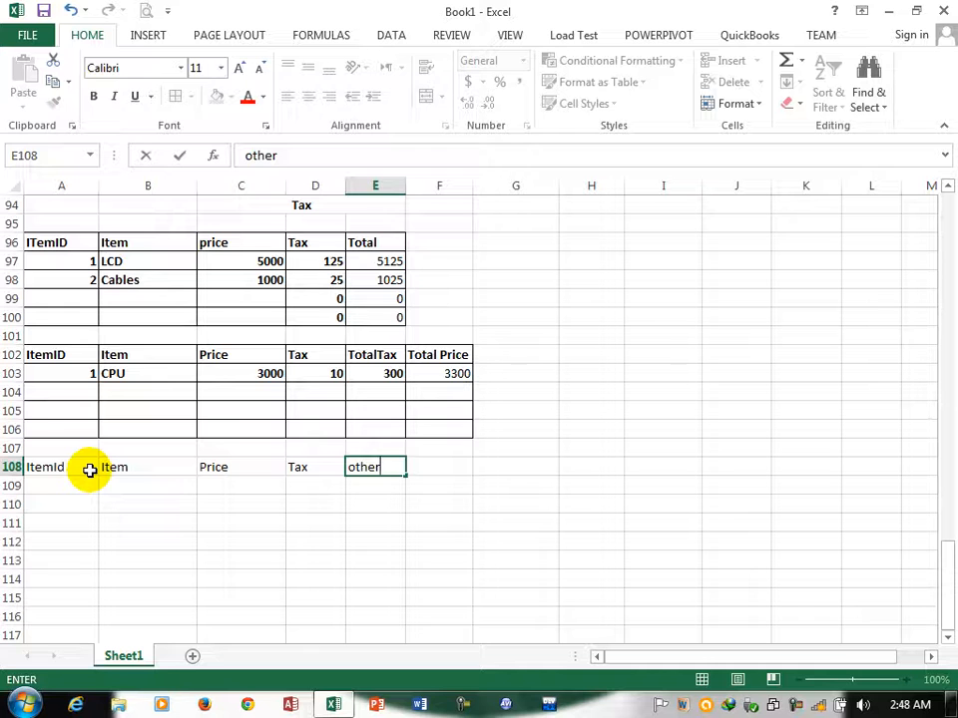
pyautogui.press('Tab')
pyautogui.write('Toat')
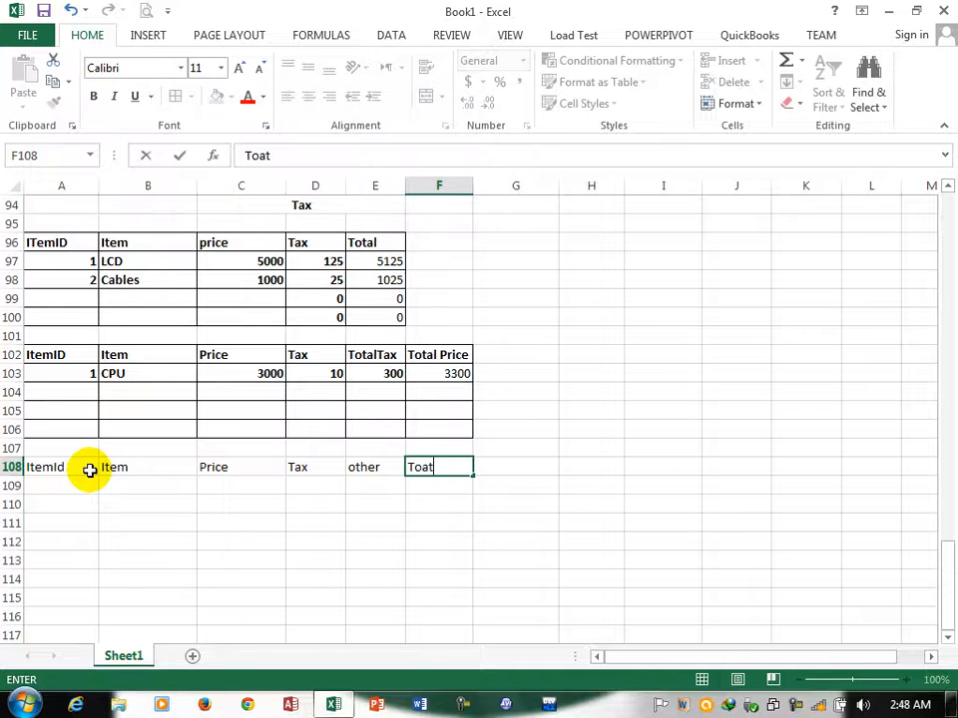
pyautogui.press('BackSpace')
pyautogui.press('BackSpace')
pyautogui.press('Tab')
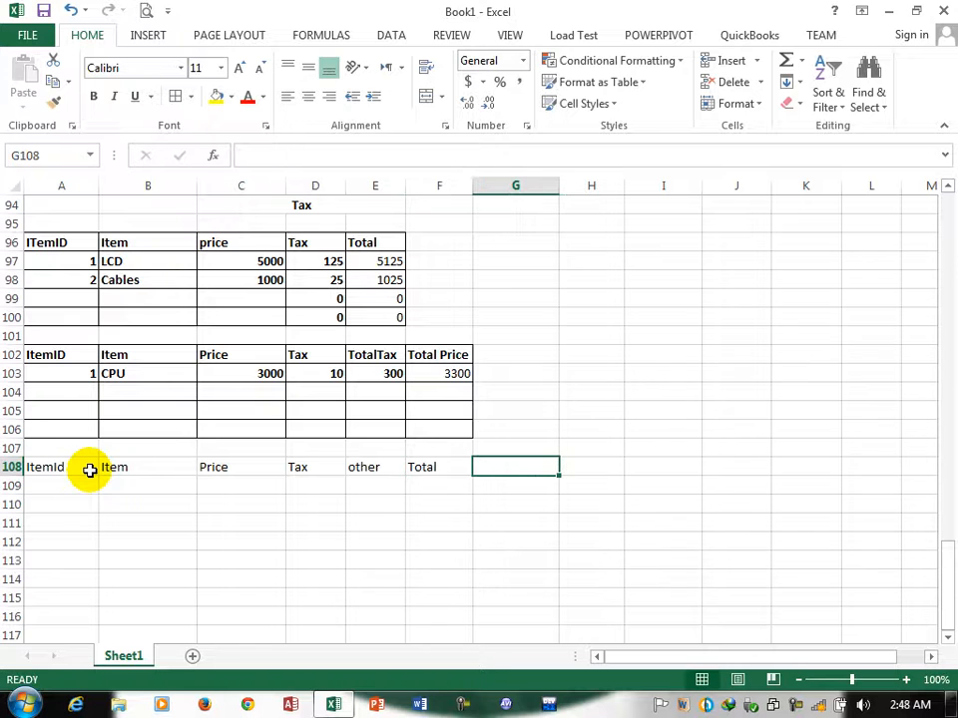
# - Enter the formula =C109*2.5/100 in D109 under Tax
pyautogui.click(310, 482)
pyautogui.write('=')
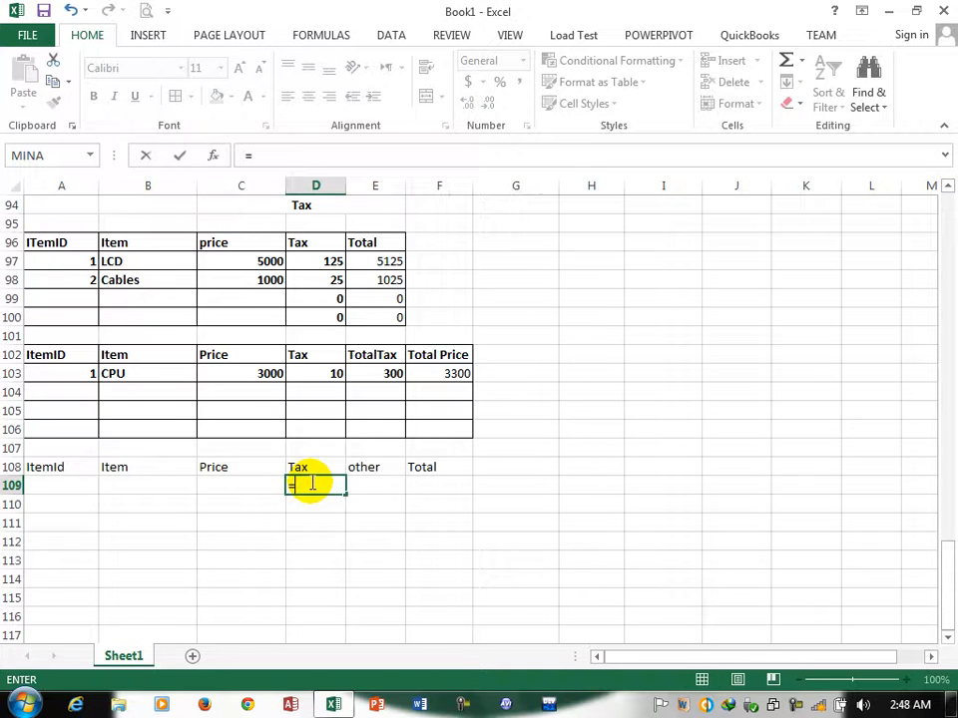
pyautogui.click(227, 483)
pyautogui.write('*2.5/100')
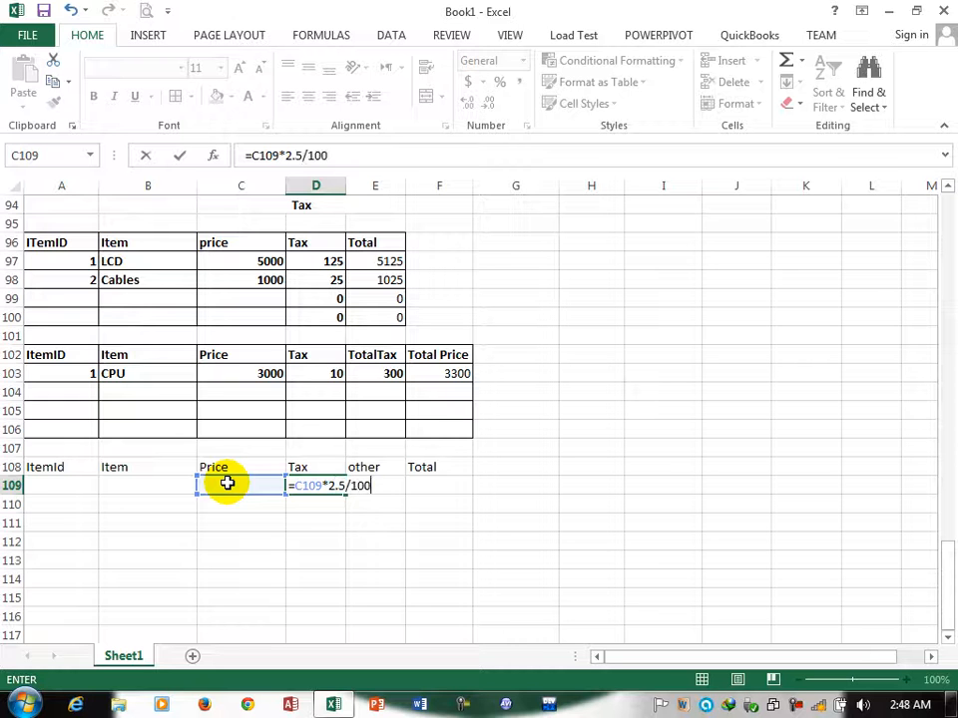
pyautogui.press('Return')
# - Make the third table range A108:F111 bold and give it all borders
pyautogui.moveTo(43, 466); pyautogui.dragTo(425, 562)
pyautogui.hotkey('ctrl', 'q')
pyautogui.click(152, 519)
pyautogui.click(34, 466)
pyautogui.moveTo(398, 531); pyautogui.dragTo(430, 535)
pyautogui.hotkey('ctrl', 'b')
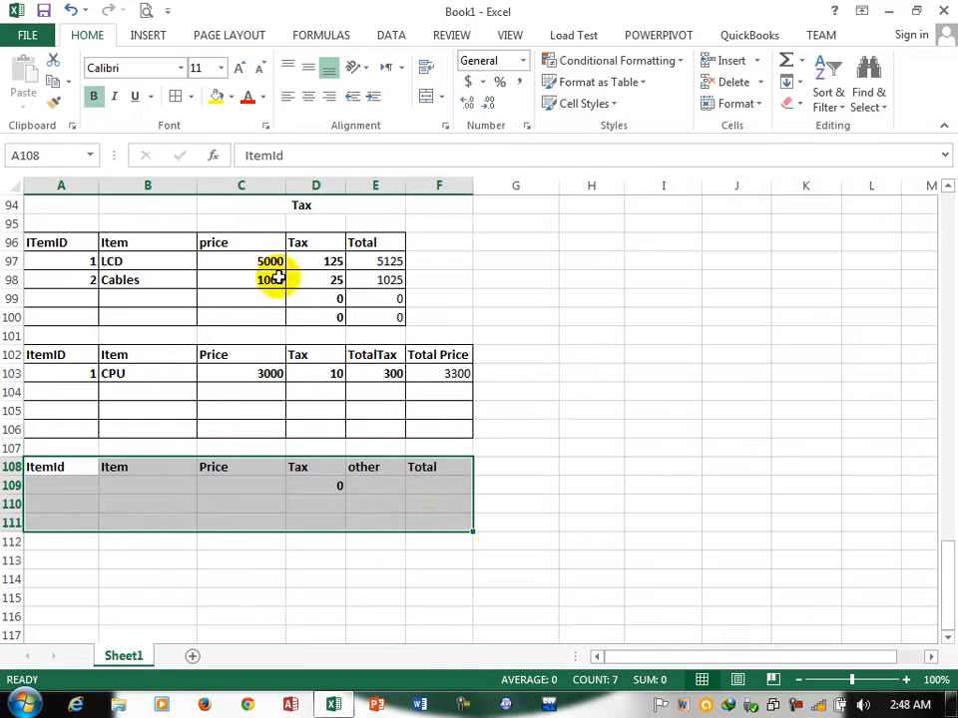
pyautogui.click(174, 95)
# - Fill row 109 of the third table with ItemId 1, item LCD, price 1000 and other charge 100
pyautogui.click(72, 498)
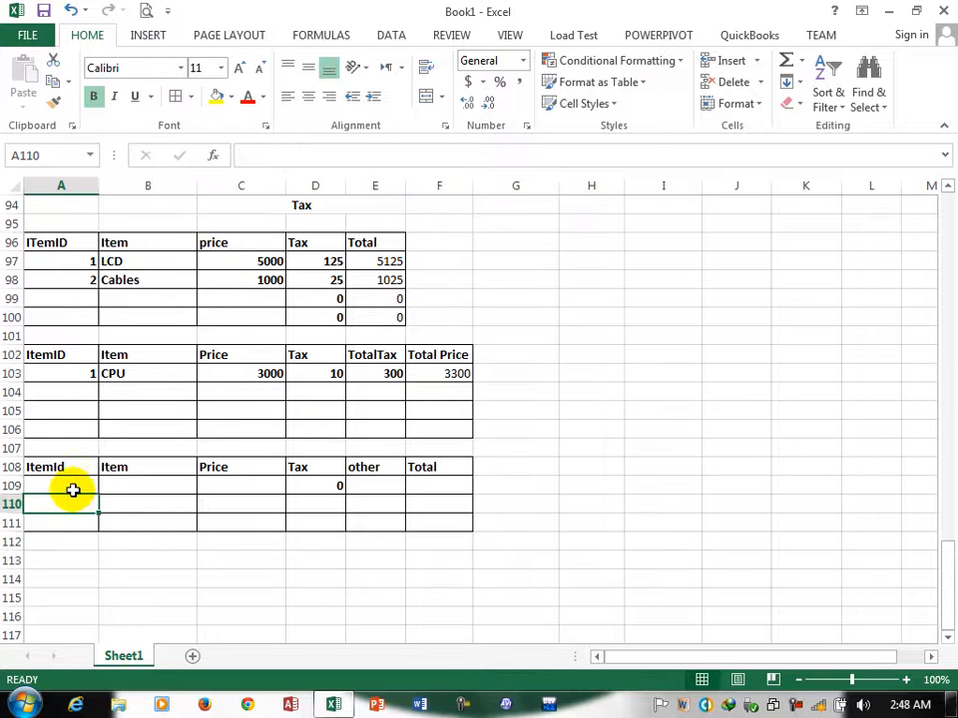
pyautogui.click(76, 485)
pyautogui.write('1')
pyautogui.click(114, 484)
pyautogui.write('LCD')
pyautogui.press('Tab')
pyautogui.write('10')
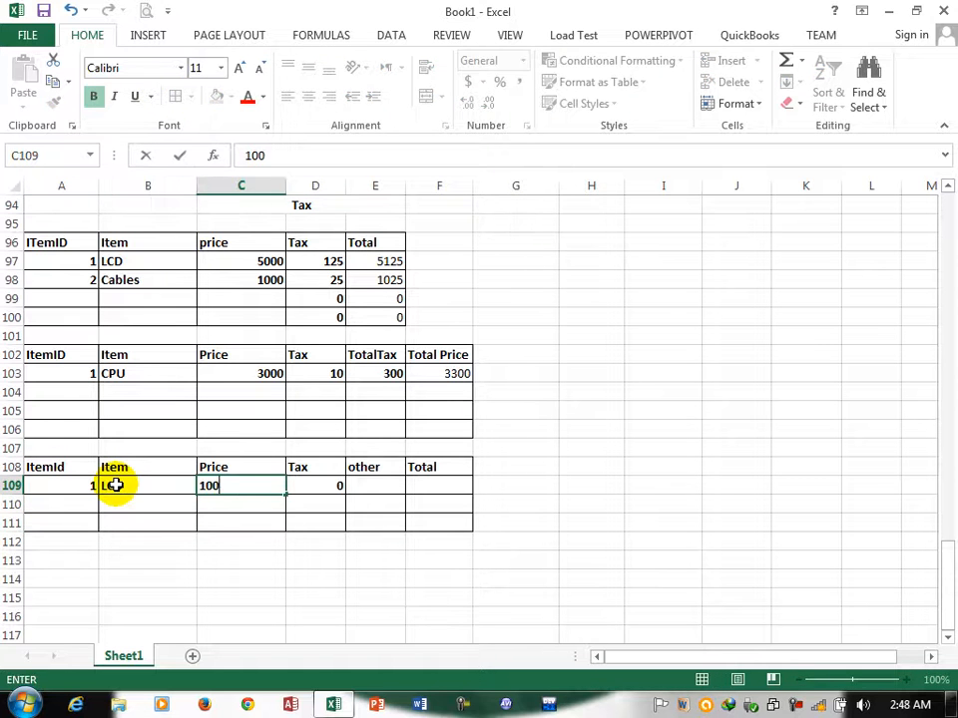
pyautogui.write('00')
pyautogui.press('Tab')
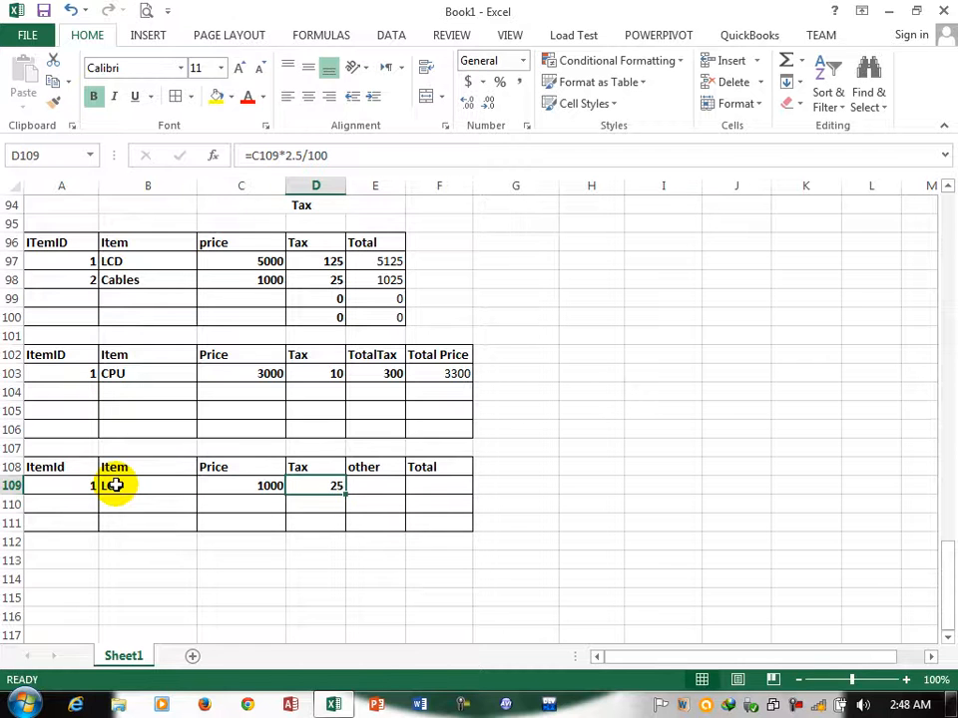
pyautogui.click(366, 484)
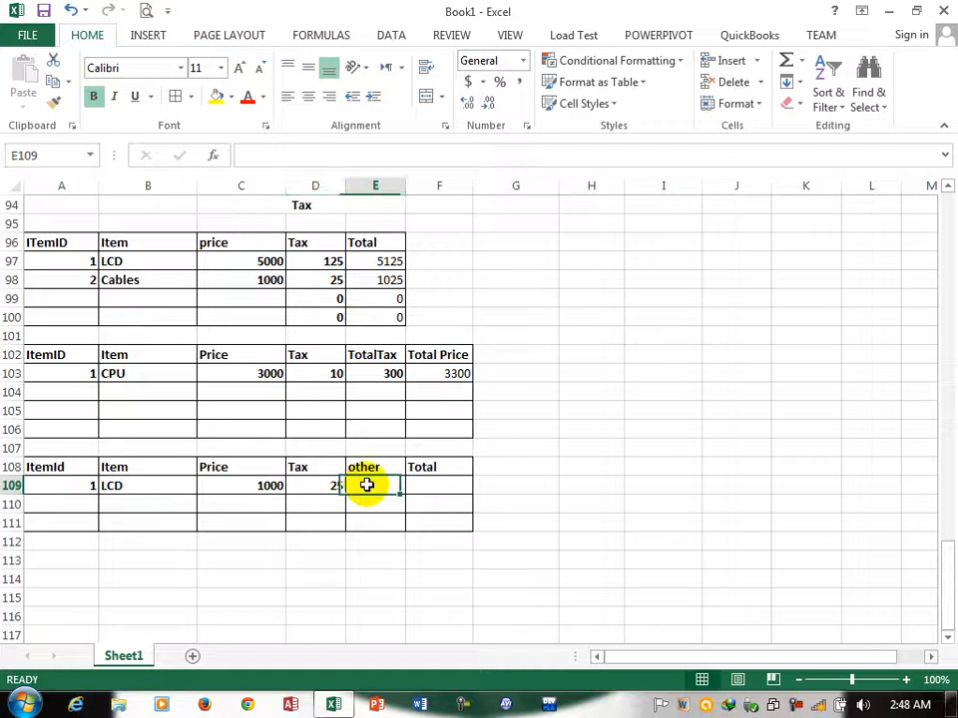
pyautogui.write('100')
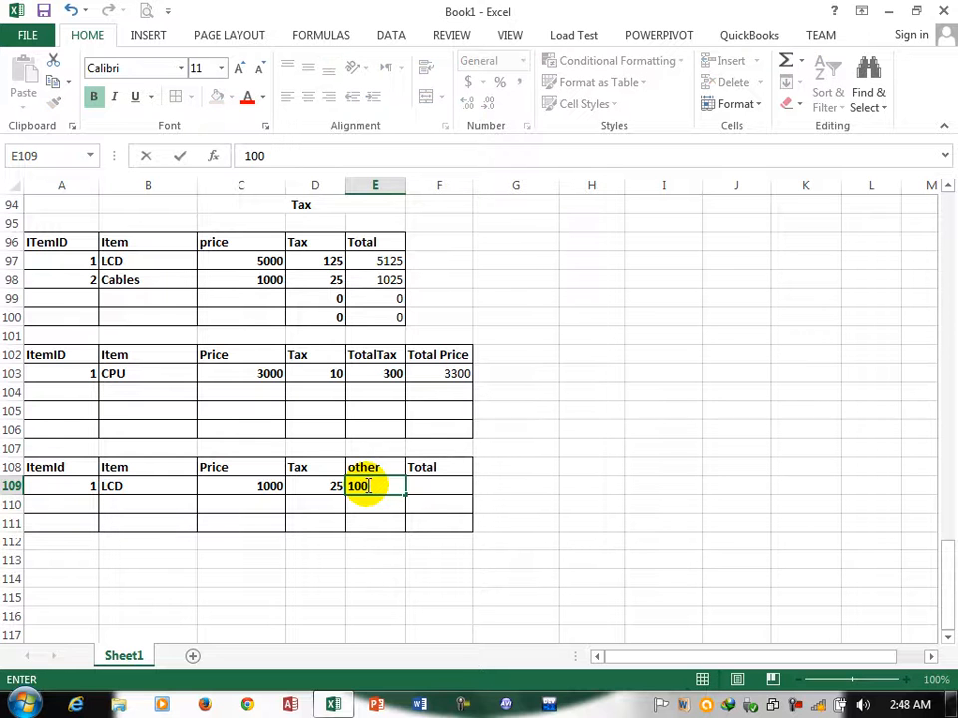
pyautogui.press('Tab')
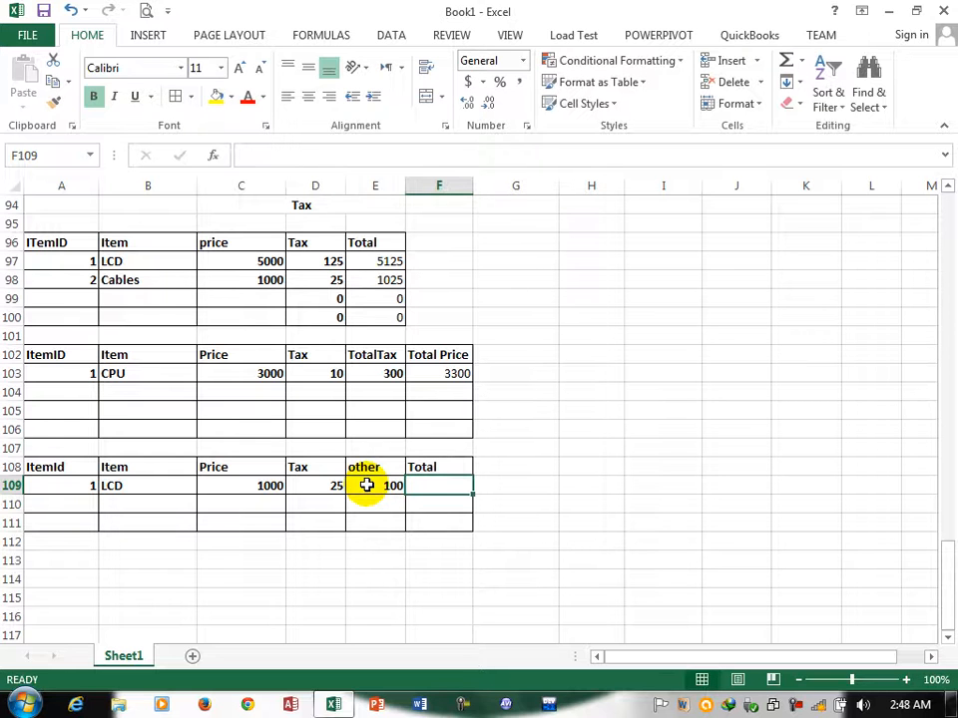
# - Enter the formula =E109+D109+C109 in F109 under Total
pyautogui.write('=')
pyautogui.click(368, 485)
pyautogui.write('+')
pyautogui.click(329, 486)
pyautogui.write('+')
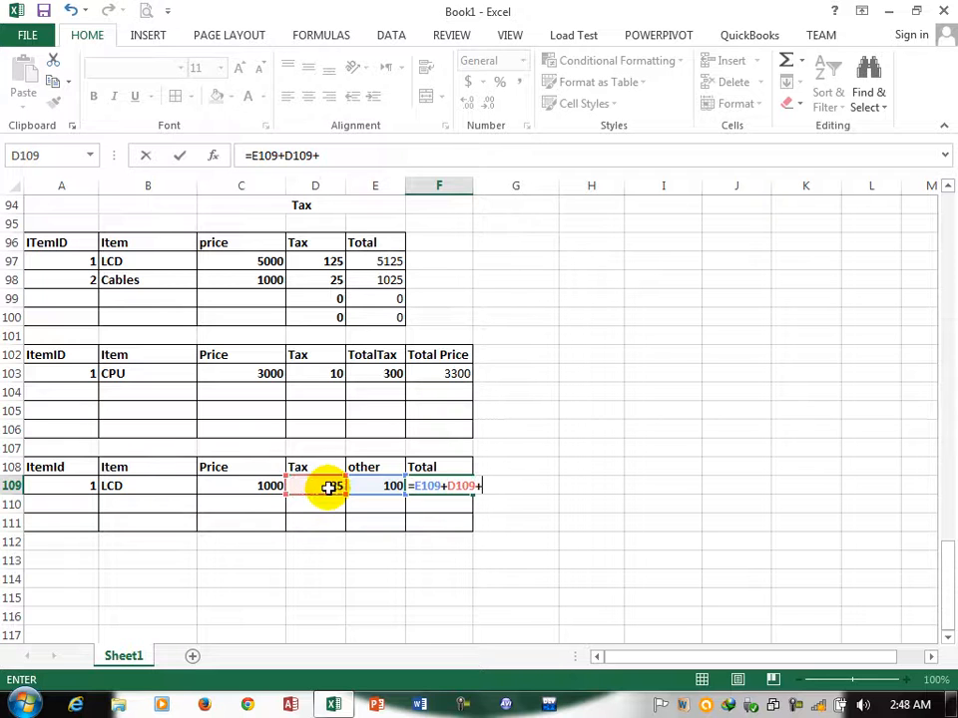
pyautogui.click(236, 482)
pyautogui.press('Return')
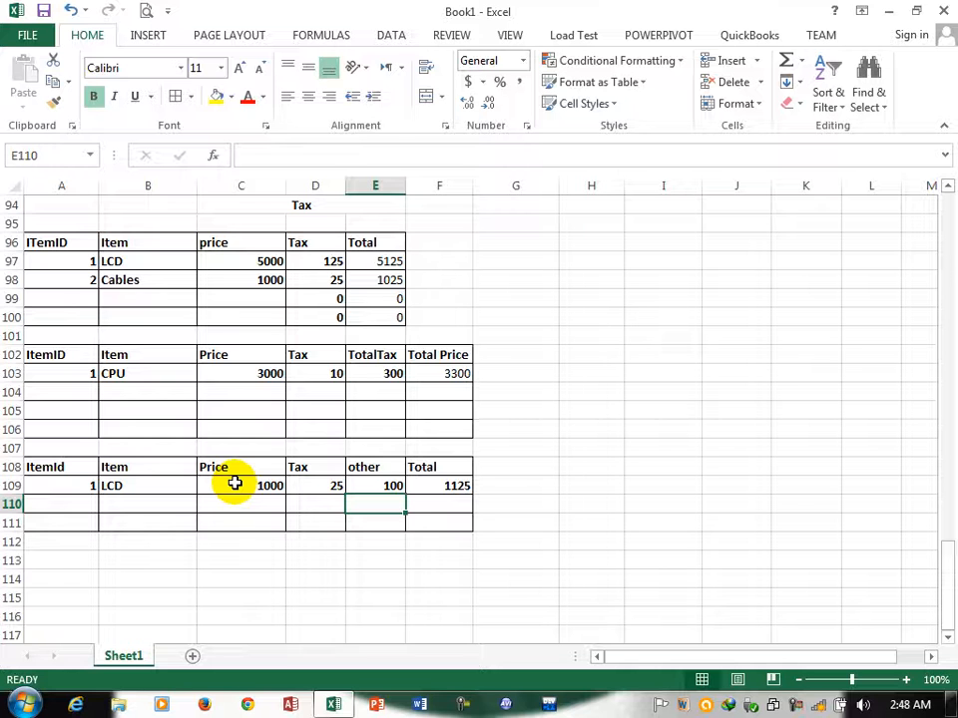
# - Copy the Total formula from F109 down through F111
pyautogui.click(257, 484)
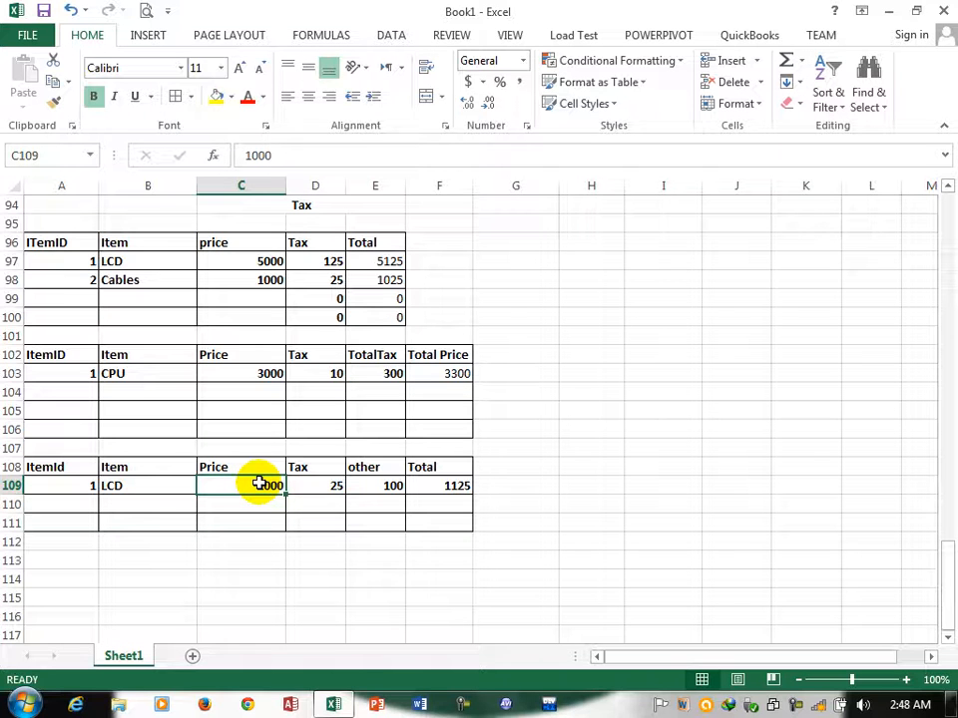
pyautogui.click(328, 484)
pyautogui.click(384, 486)
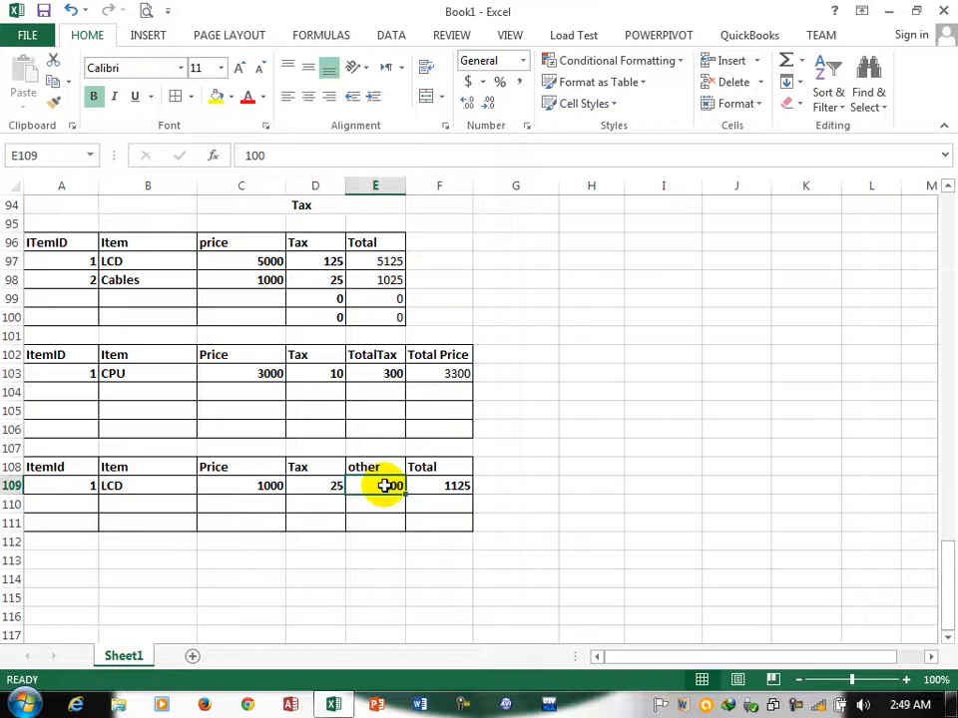
pyautogui.click(466, 497)
pyautogui.click(468, 486)
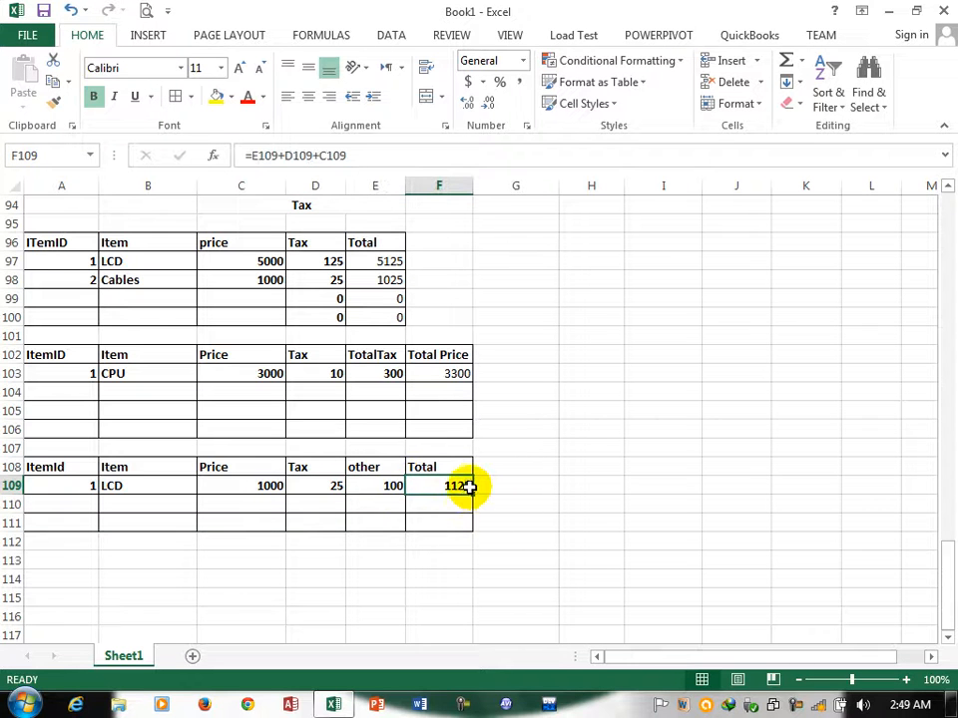
pyautogui.moveTo(471, 493); pyautogui.dragTo(466, 535)
# - Enter ItemId 2, item power supply and price 200 in A110:C110
pyautogui.write('2')
pyautogui.click(150, 498)
pyautogui.write('COPU')
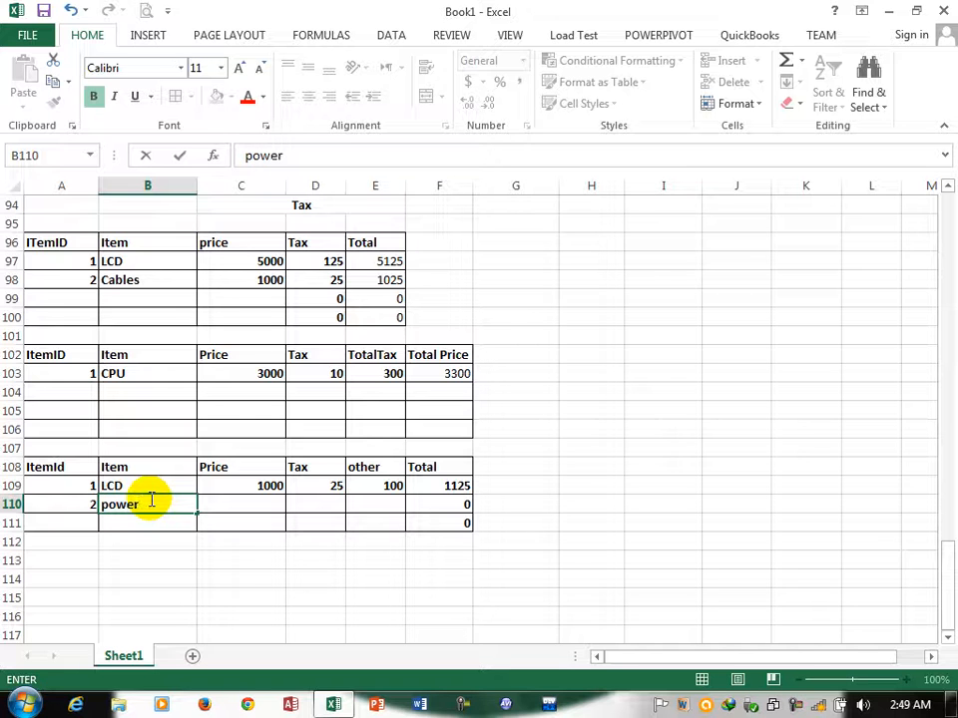
pyautogui.write('power supply')
pyautogui.press('Tab')
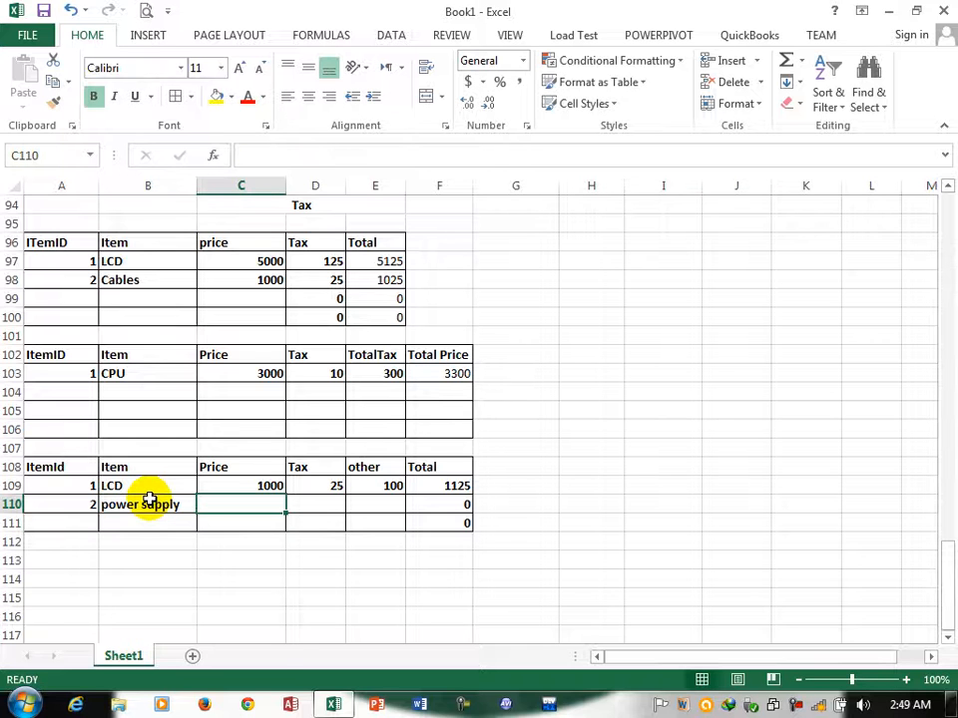
pyautogui.write('200')
pyautogui.press('Tab')
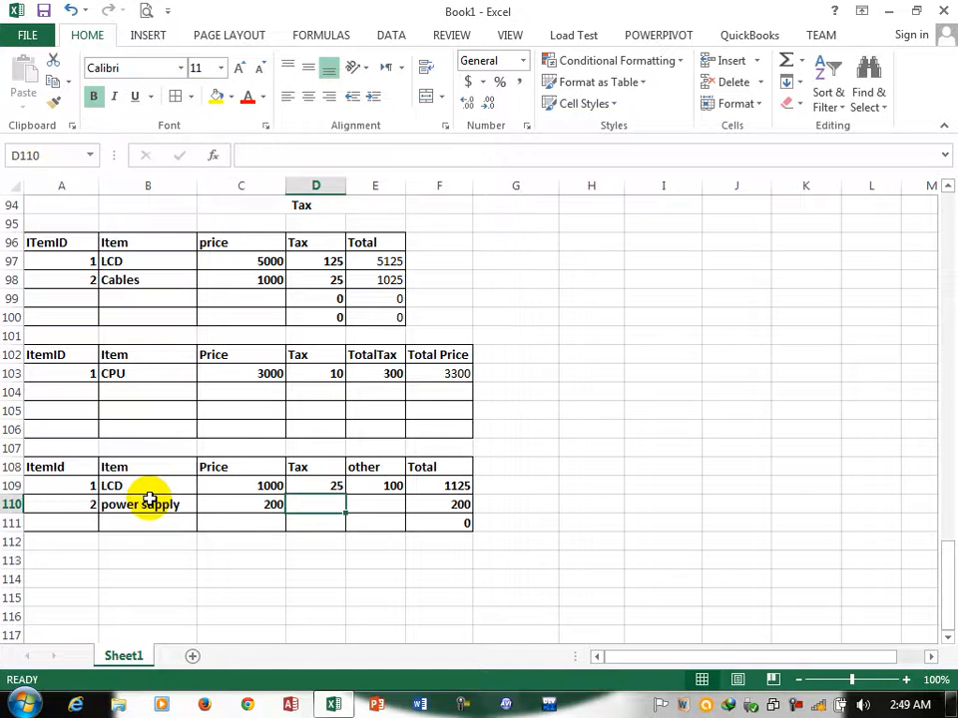
# - Copy the Tax formula from D109 down through D111 and enter 20 under other in E110
pyautogui.click(329, 486)
pyautogui.moveTo(346, 495); pyautogui.dragTo(343, 528)
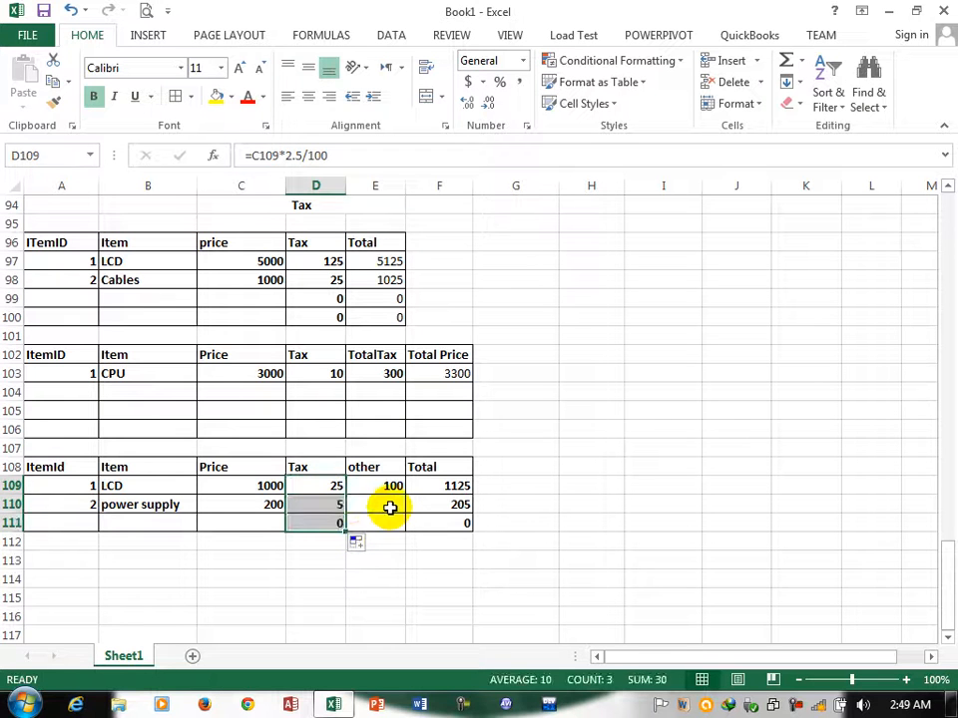
pyautogui.click(389, 508)
pyautogui.write('20')
pyautogui.press('Tab')
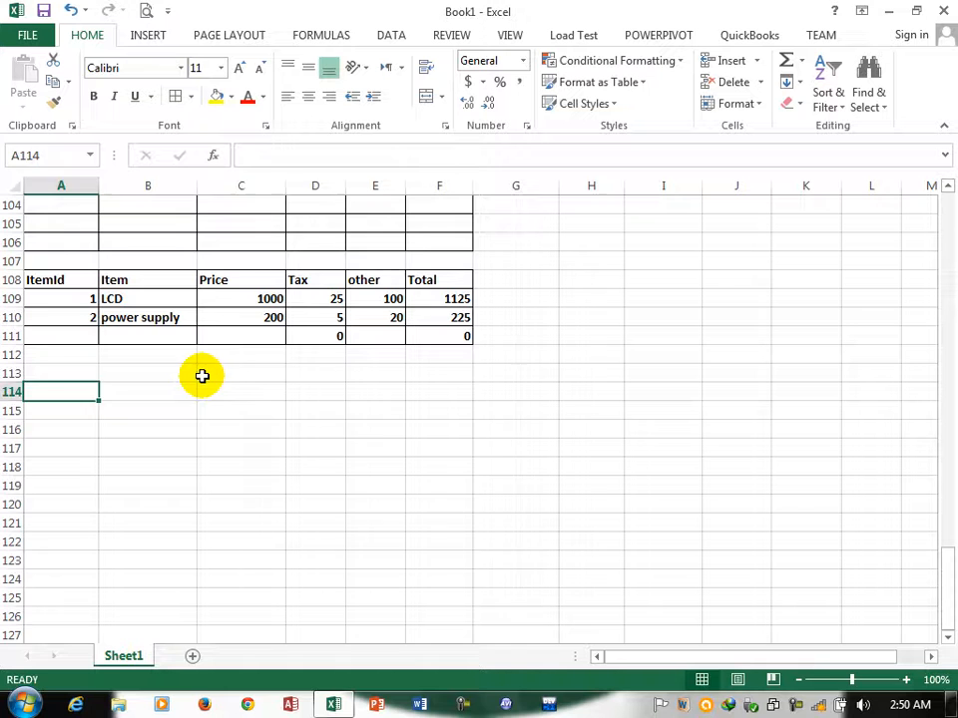
# - Merge and center C113:D113 below the third table and enter the title Ahmad Co
pyautogui.moveTo(204, 376); pyautogui.dragTo(319, 382)
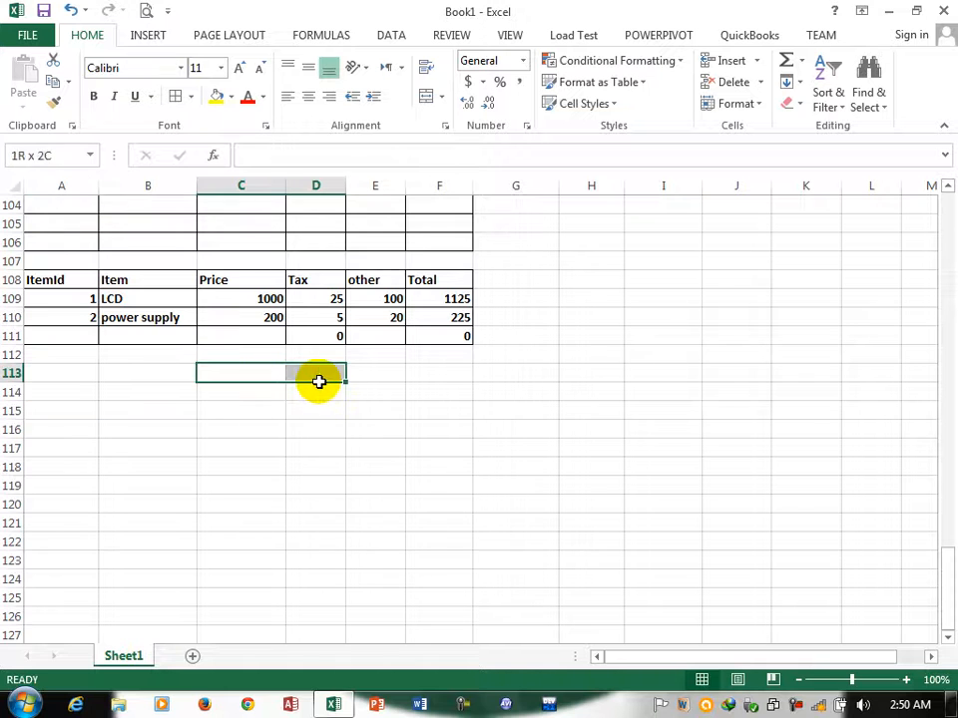
pyautogui.click(427, 96)
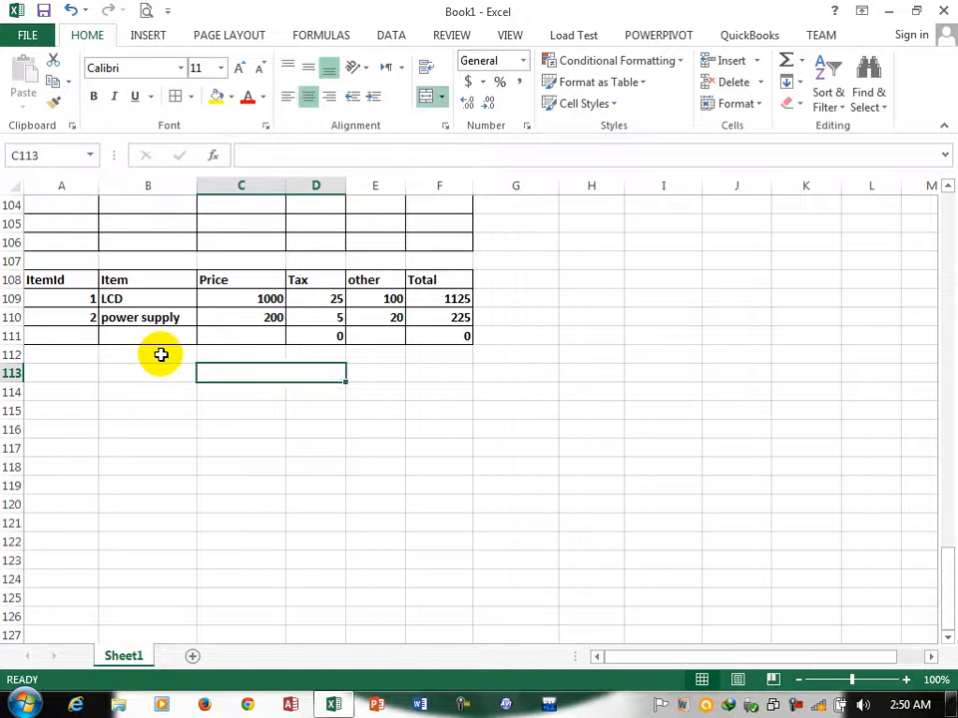
pyautogui.write('CAahmasd')
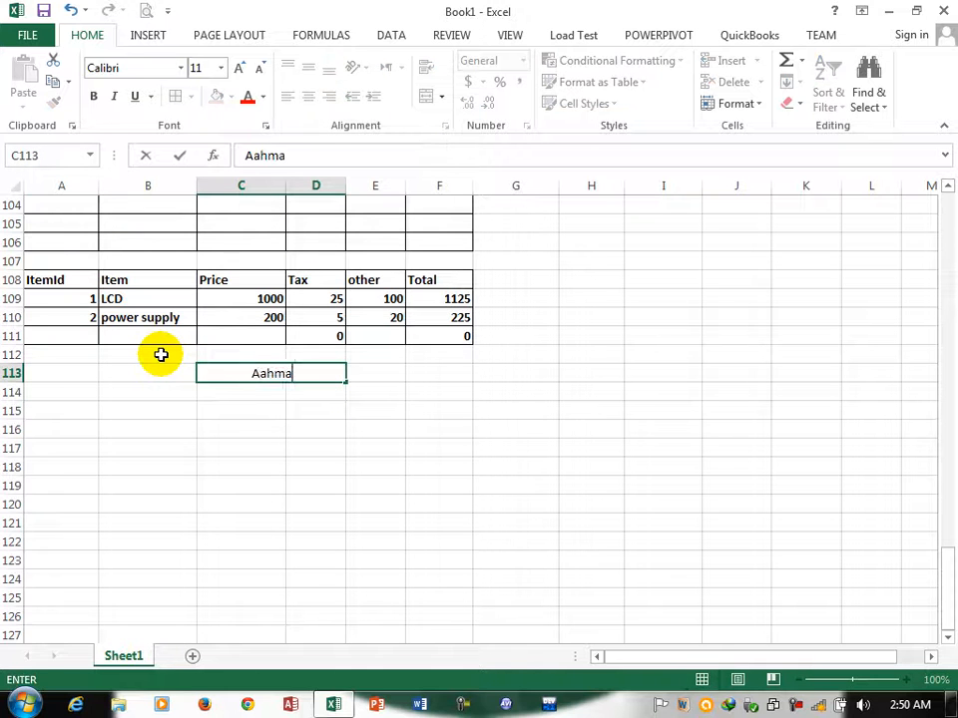
pyautogui.press('BackSpace')
pyautogui.press('BackSpace')
pyautogui.press('BackSpace')
pyautogui.press('BackSpace')
pyautogui.press('BackSpace')
pyautogui.press('BackSpace')
pyautogui.write('hmad Co')
pyautogui.press('Tab')
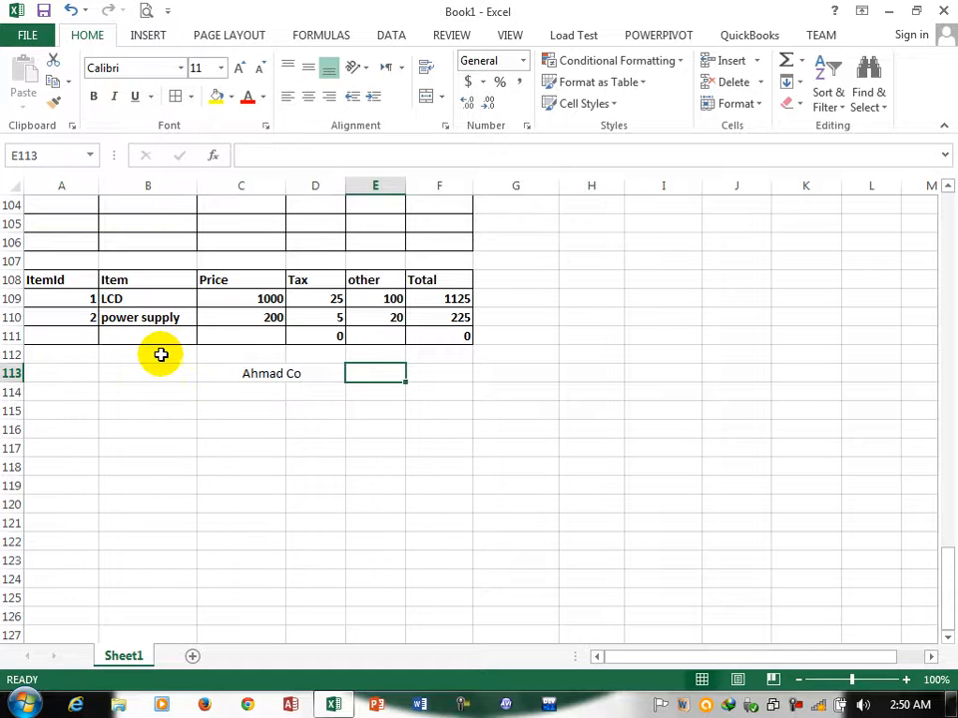
# - Start a new table below the title with the headings Date in A115 and Project in B115
pyautogui.click(51, 408)
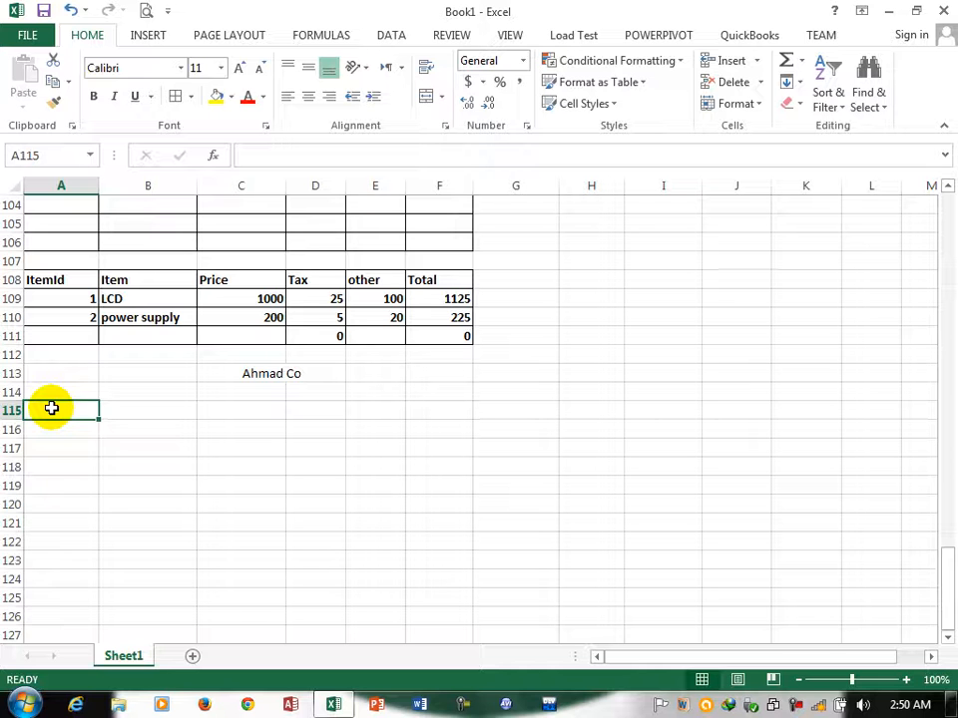
pyautogui.write('Date')
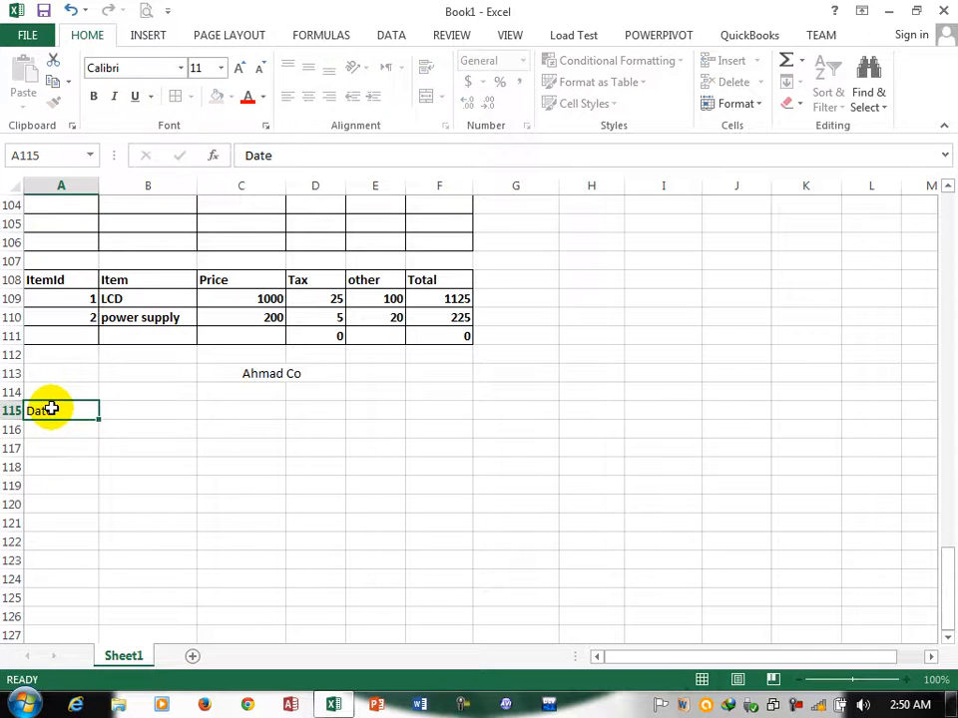
pyautogui.press('Tab')
pyautogui.write('Pro')
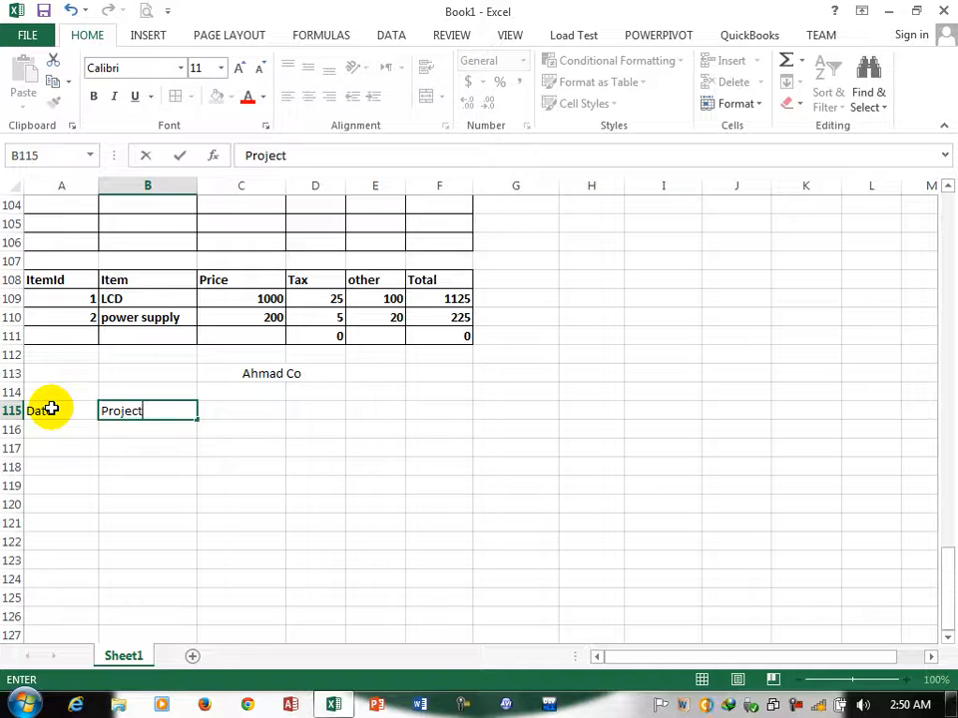
pyautogui.write('ject')
pyautogui.press('Tab')
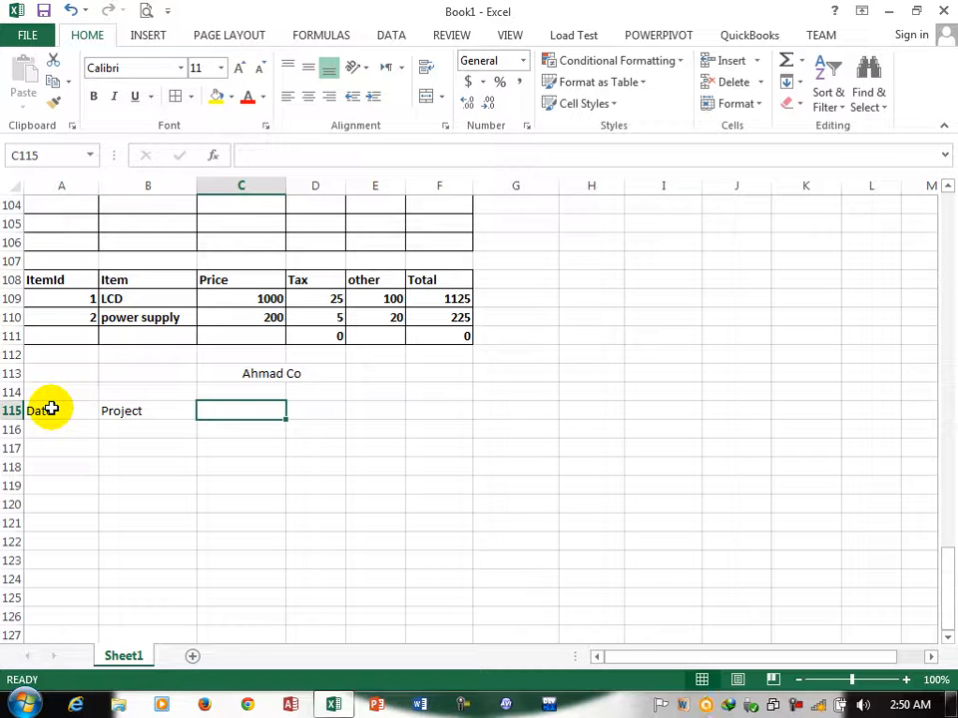
# - Enter the heading Invsetment in C115
pyautogui.write('Ins')
pyautogui.write('et')
pyautogui.press('BackSpace')
pyautogui.press('BackSpace')
pyautogui.write('ve')
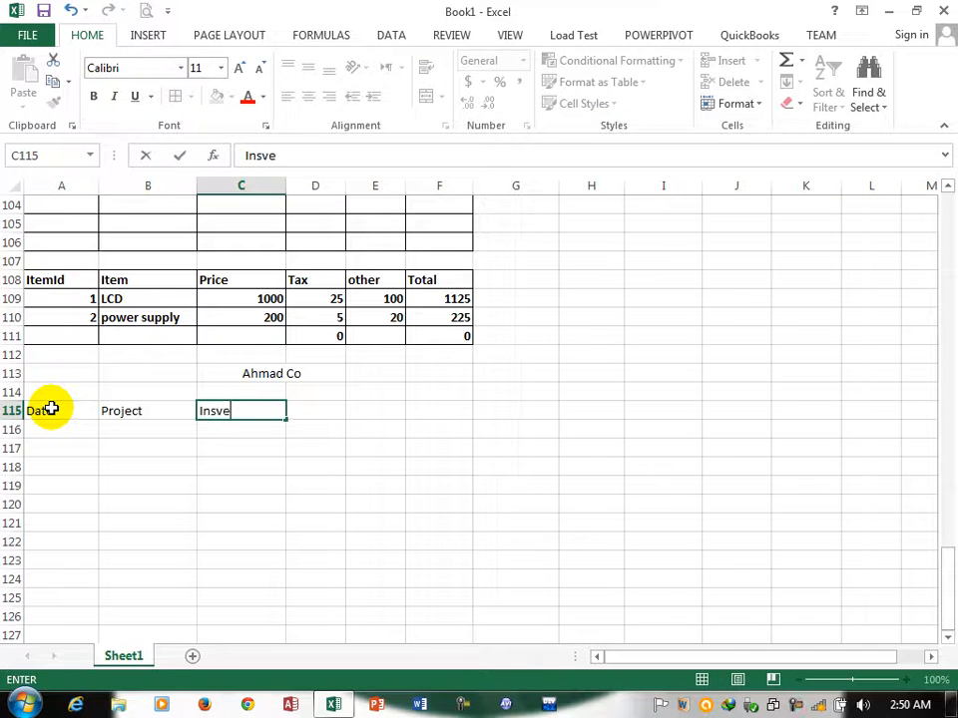
pyautogui.press('BackSpace')
pyautogui.write('vset')
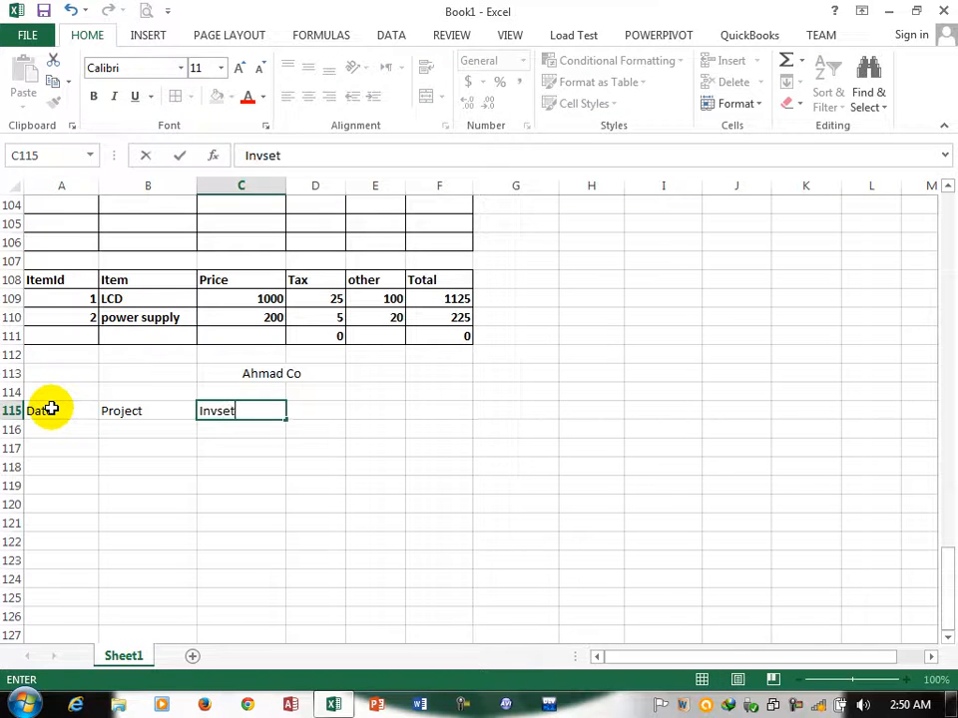
pyautogui.write('ment')
pyautogui.press('Tab')
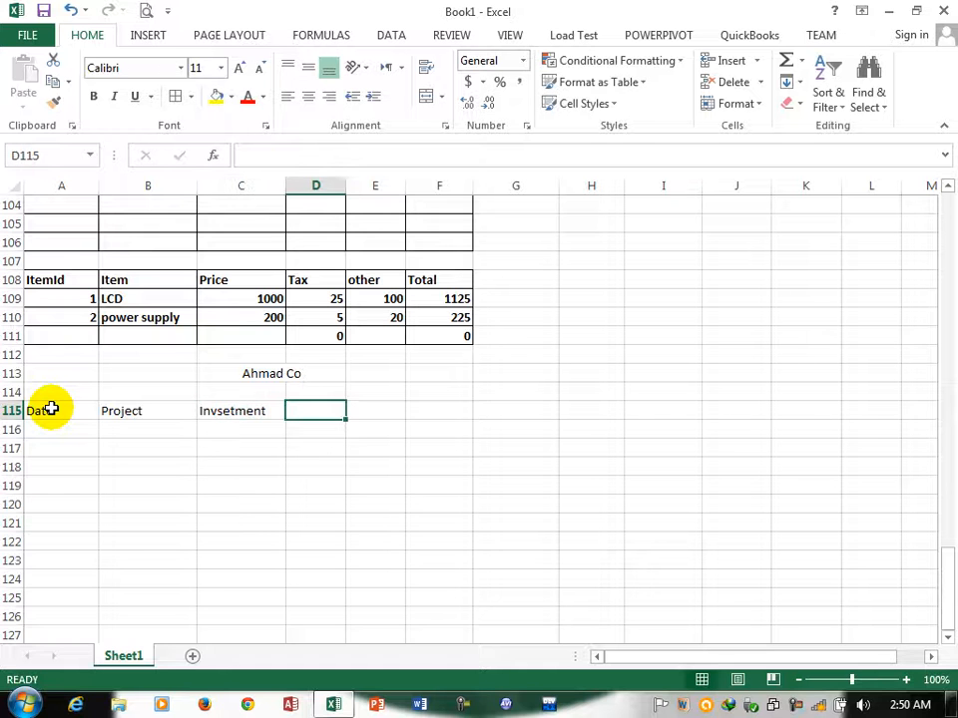
# - Enter the headings Return in D115 and Profit in E115
pyautogui.write('Re')
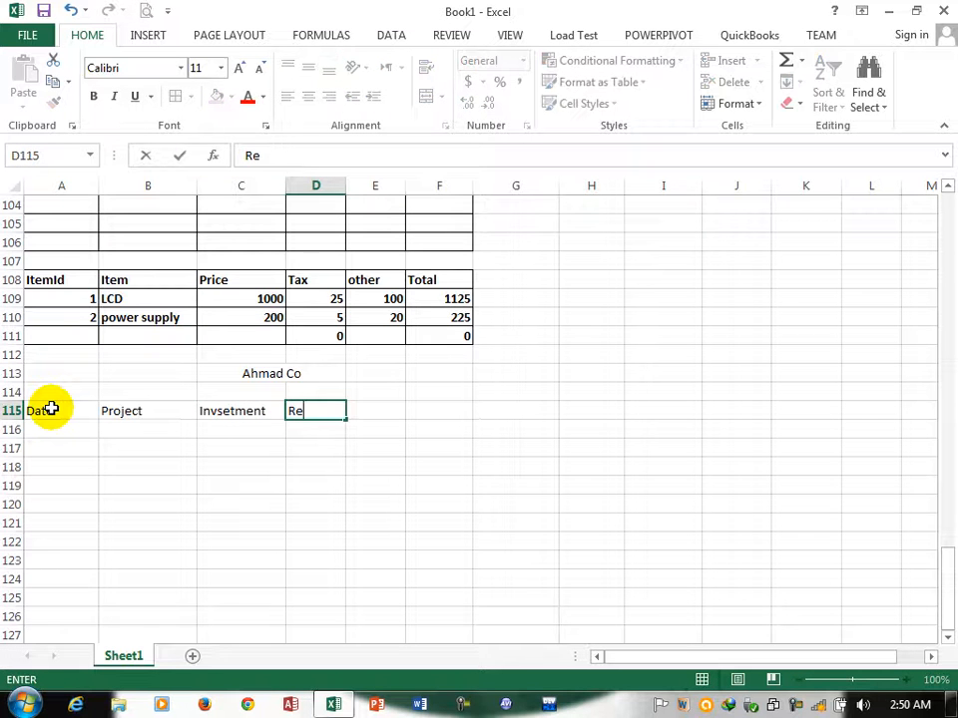
pyautogui.write('turn')
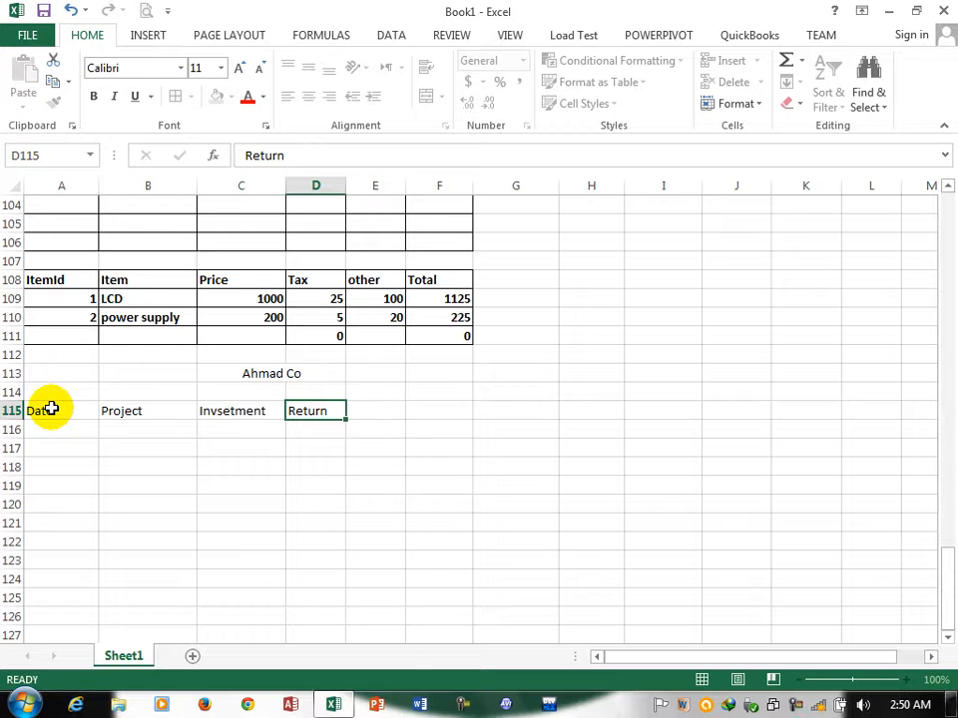
pyautogui.press('Tab')
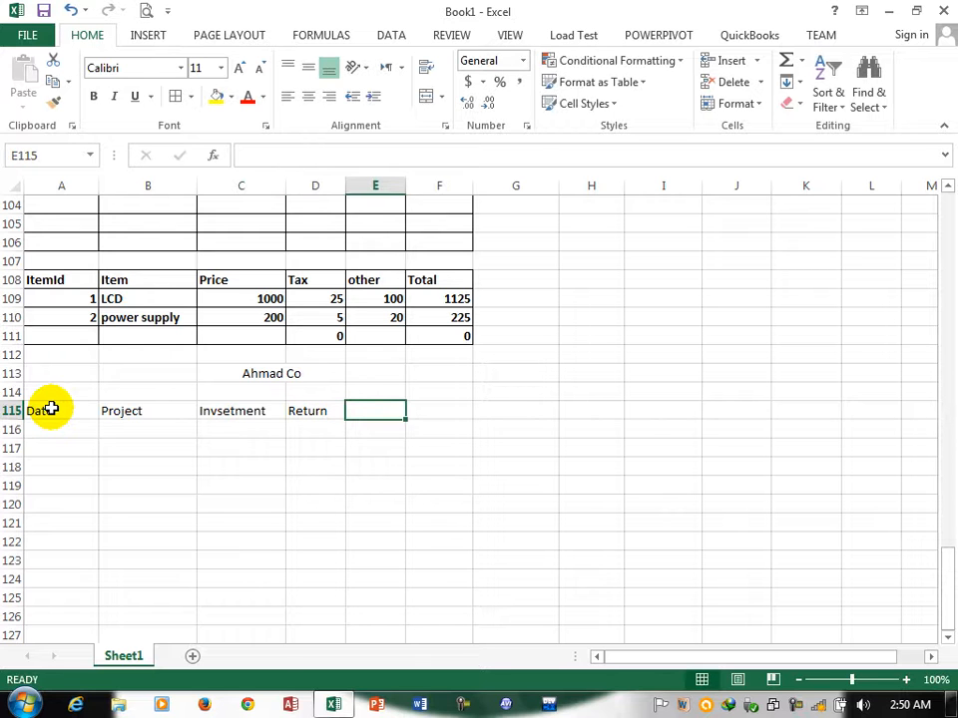
pyautogui.write('Pr')
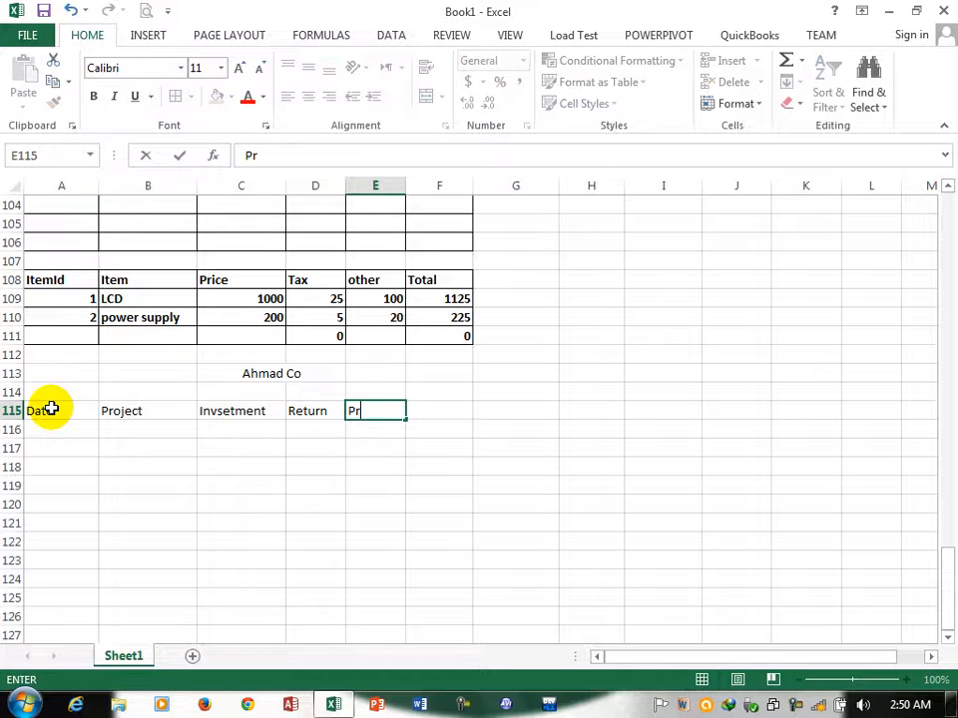
pyautogui.press('BackSpace')
pyautogui.press('BackSpace')
pyautogui.press('Return')
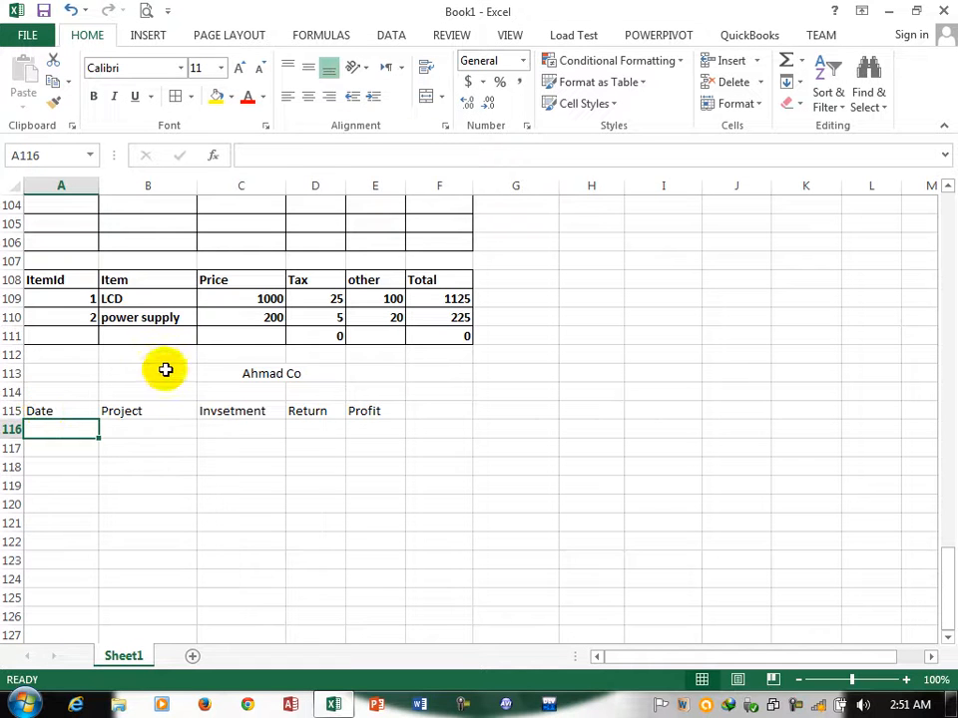
# - Make the company title in C113 and the table range A115:E118 bold, with all borders on both
pyautogui.click(229, 374)
pyautogui.click(94, 96)
pyautogui.moveTo(41, 410); pyautogui.dragTo(380, 458)
pyautogui.hotkey('ctrl', 'b')
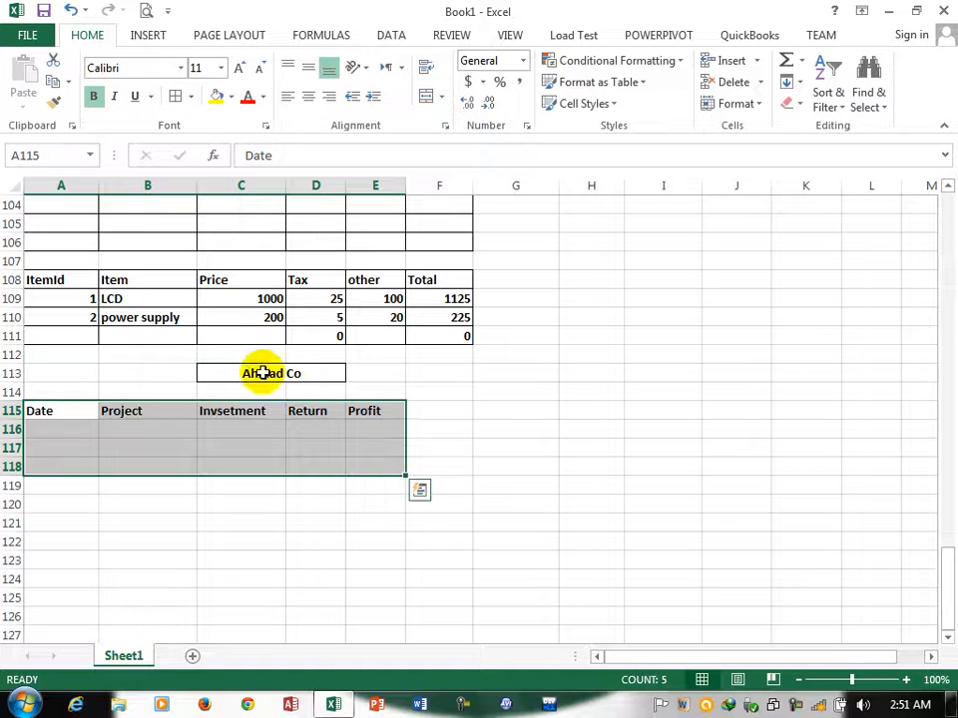
pyautogui.click(175, 96)
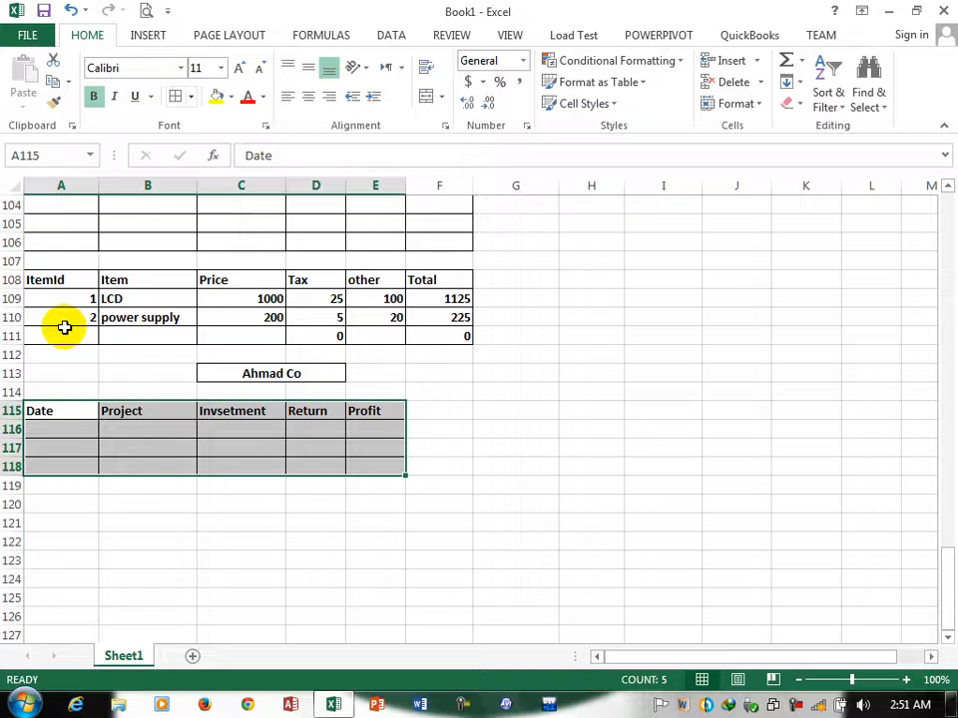
# - Enter the date 9/2/2015 in A116 and the project School in B116
pyautogui.click(63, 431)
pyautogui.write('9/2/2015')
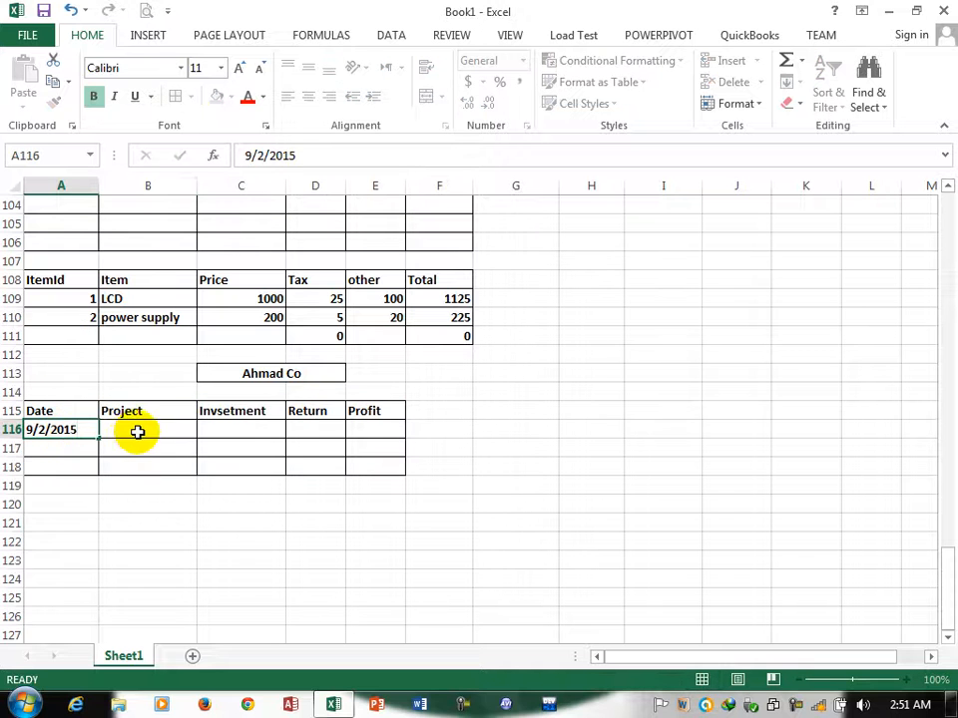
pyautogui.click(137, 431)
pyautogui.write('Sch')
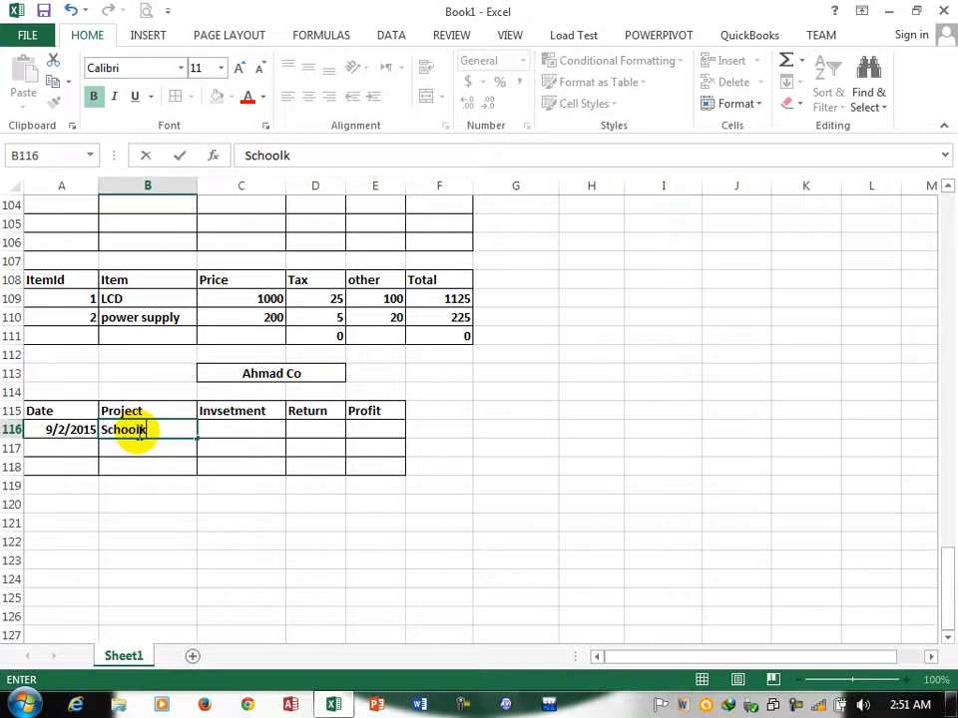
pyautogui.write('ool')
pyautogui.press('Tab')
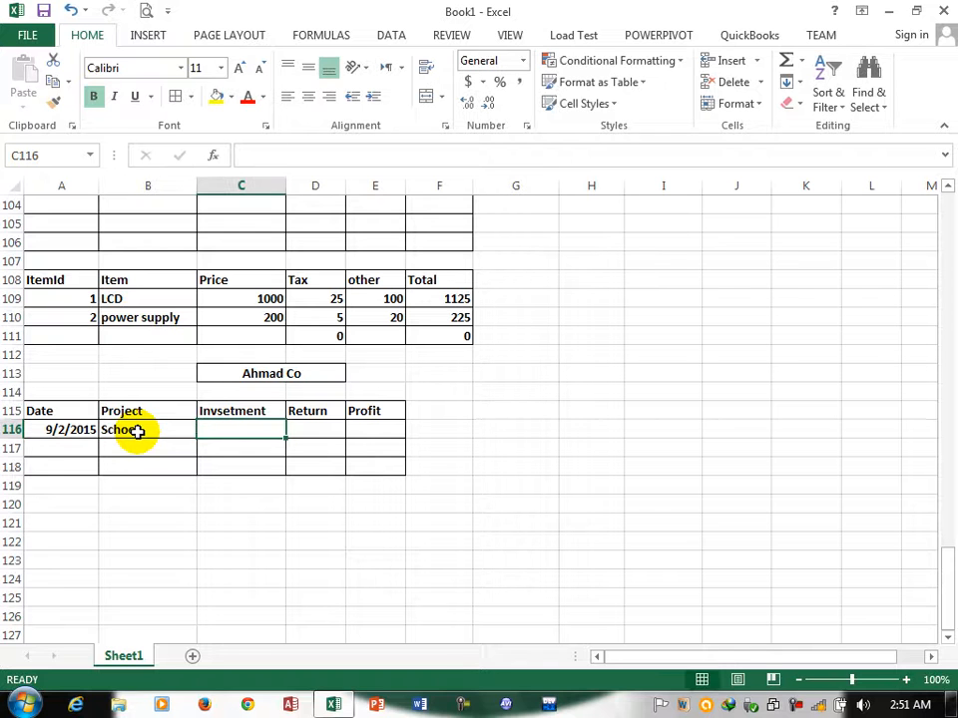
# - Enter an investment of 200000 in C116 and a return of 250000 in D116 for the School project
pyautogui.write('200000')
pyautogui.press('Tab')
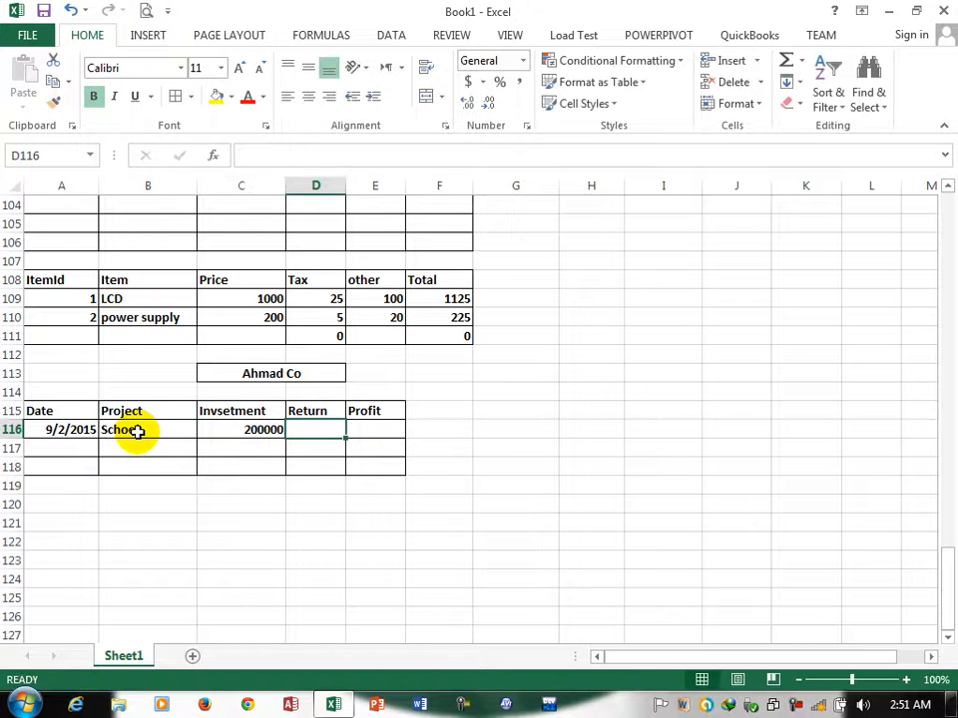
pyautogui.write('250000')
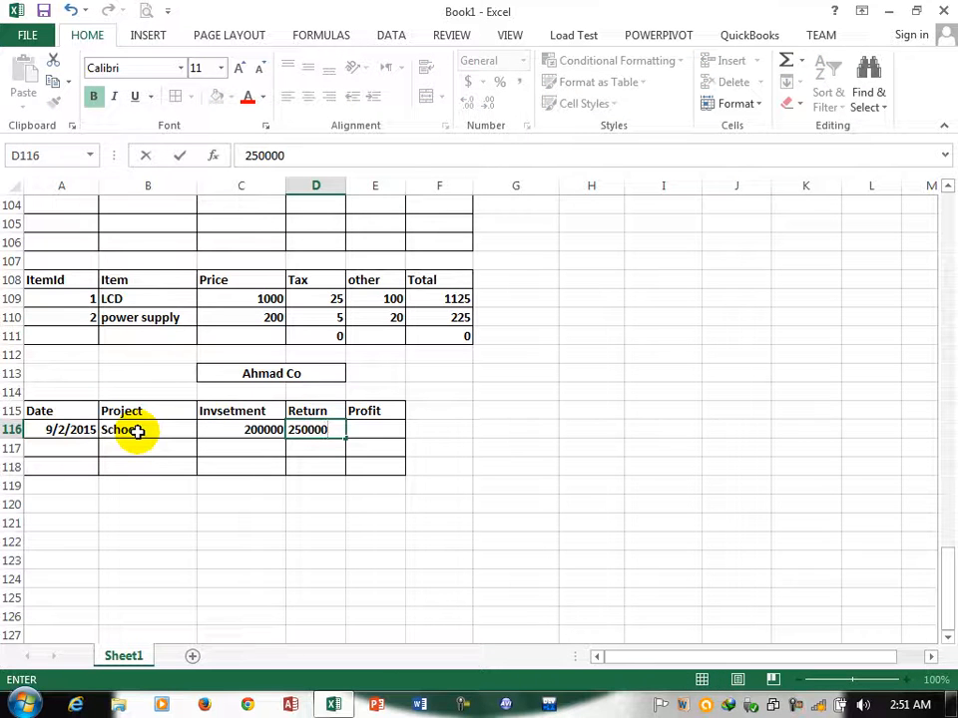
pyautogui.press('Tab')
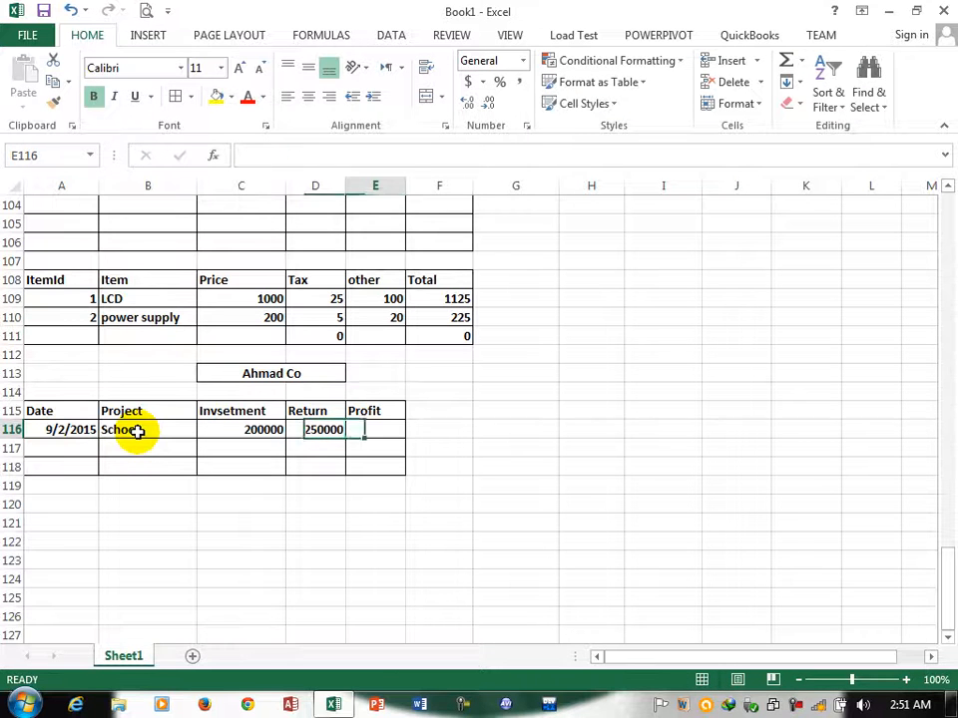
# - Calculate the School project's profit in E116 with the formula =D116-C116
pyautogui.write('=')
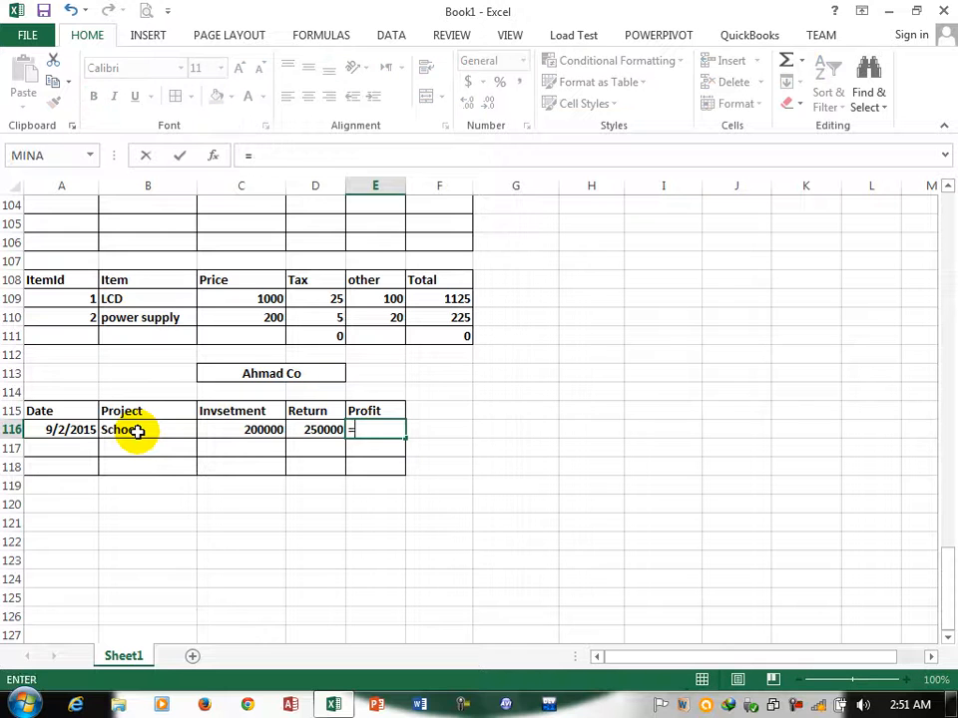
pyautogui.press('Left')
pyautogui.write('-')
pyautogui.press('Left')
pyautogui.press('Left')
pyautogui.press('Return')
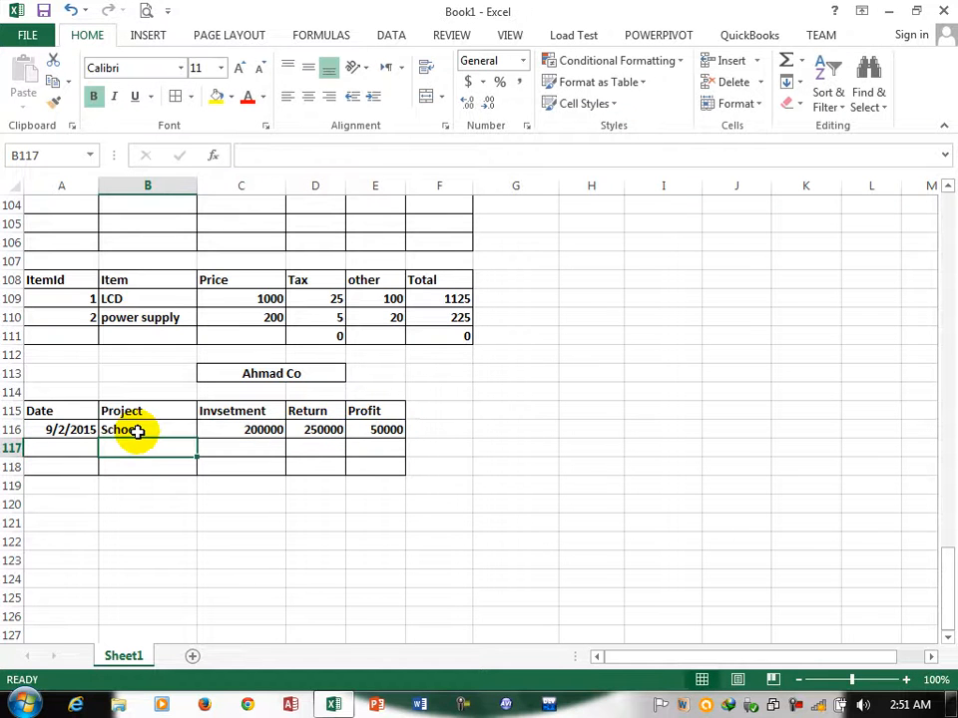
# - Fill the profit formula from E116 down through E118
pyautogui.click(380, 430)
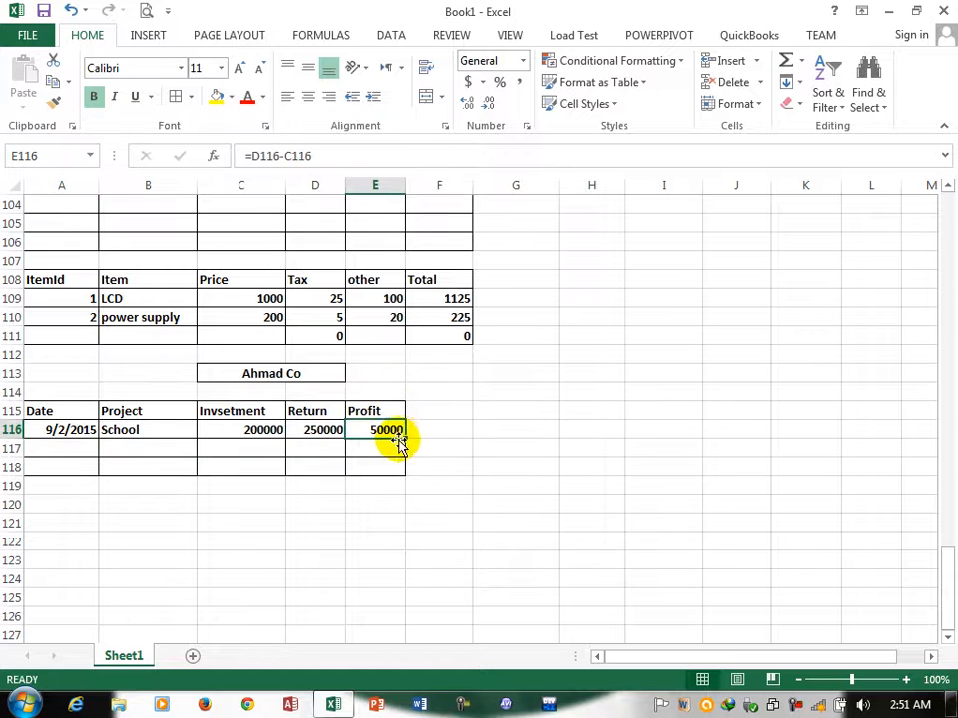
pyautogui.moveTo(407, 438); pyautogui.dragTo(406, 475)
pyautogui.hotkey('ctrl', 'z')
# - Enter the current date 9/2/2015 in A117 and the project Road in B117
pyautogui.click(83, 449)
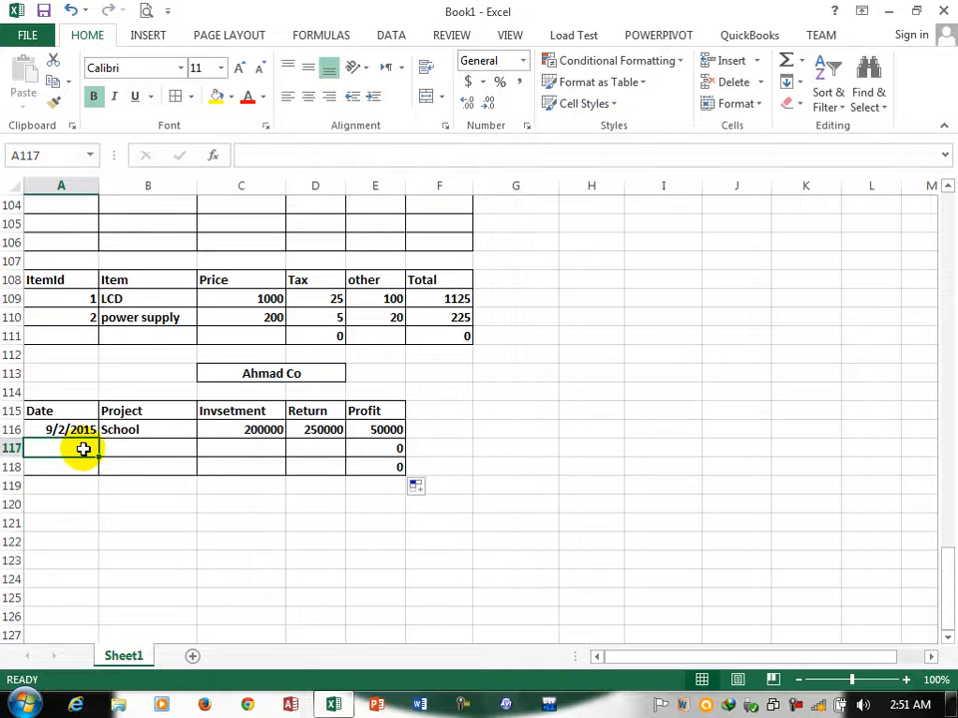
pyautogui.hotkey('ctrl', ';')
pyautogui.press('Tab')
pyautogui.write('Ro')
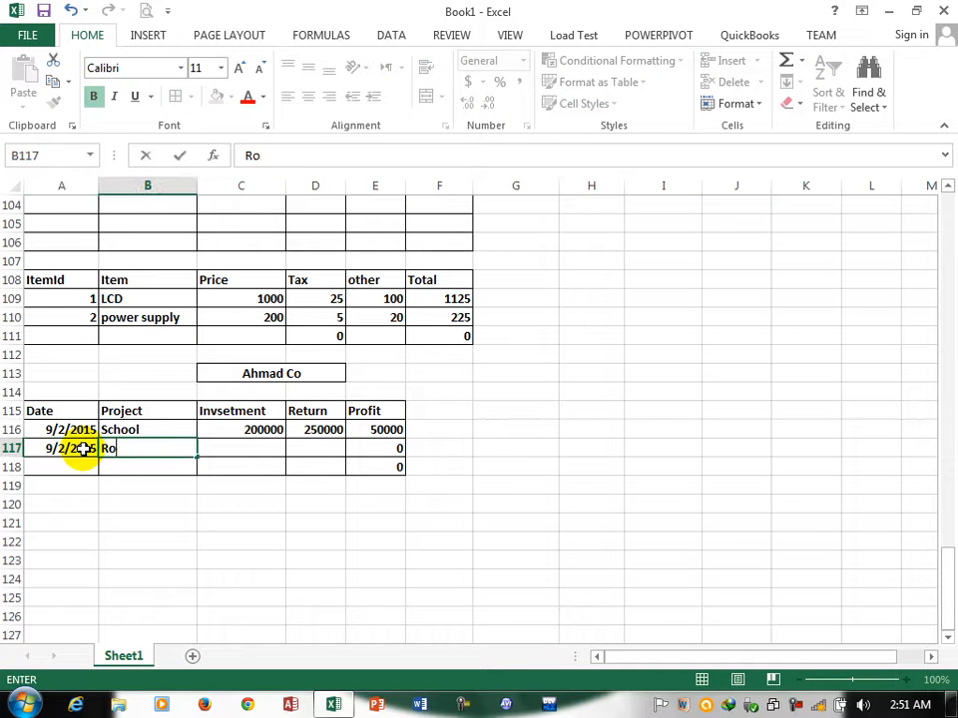
pyautogui.write('ead')
pyautogui.press('Tab')
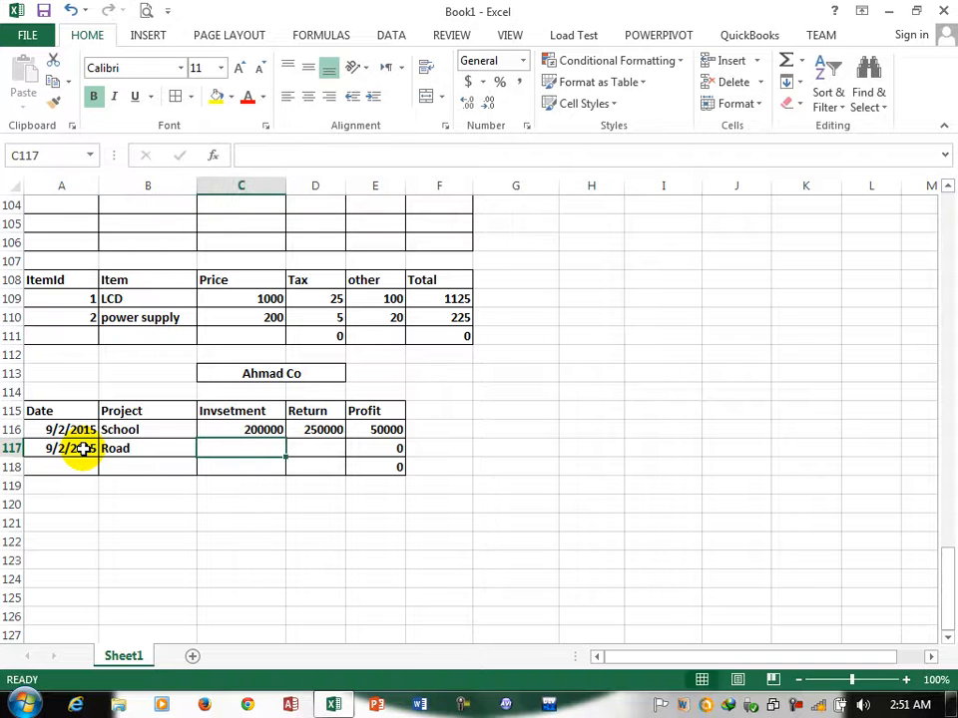
# - Enter an investment of 100000 in C117 and a return of 80000 in D117 for the Road project
pyautogui.write('100000')
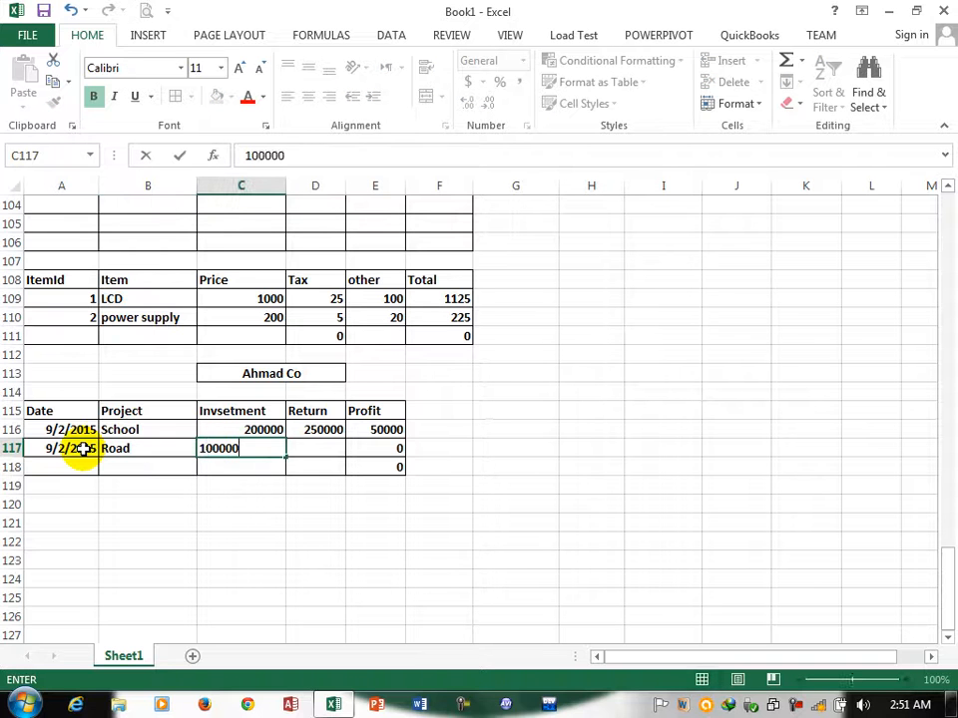
pyautogui.press('Tab')
pyautogui.write('800')
pyautogui.press('Tab')
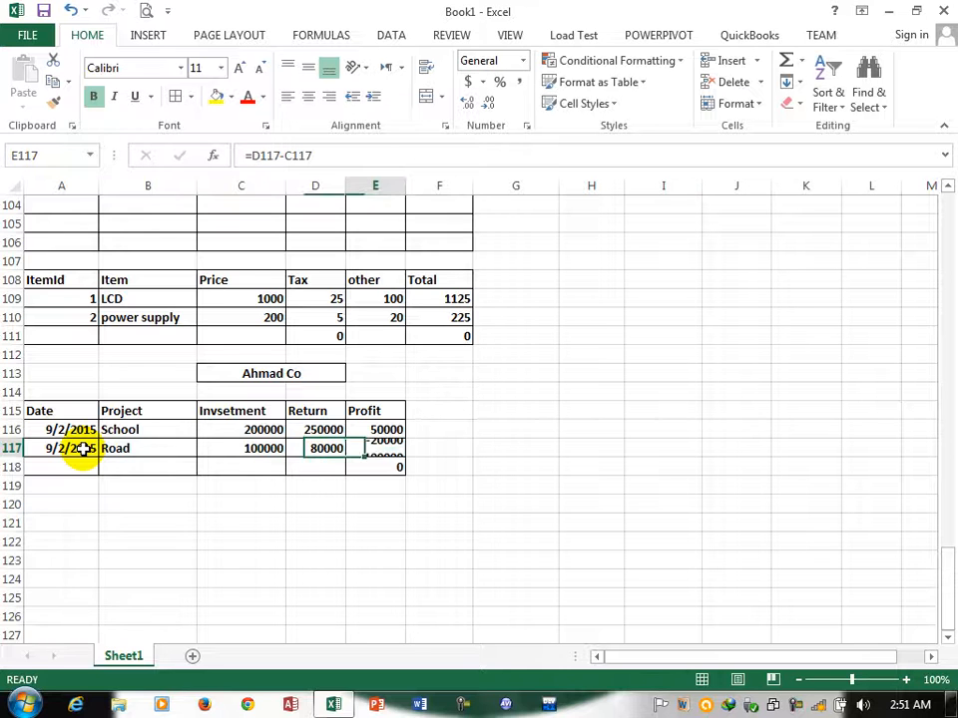
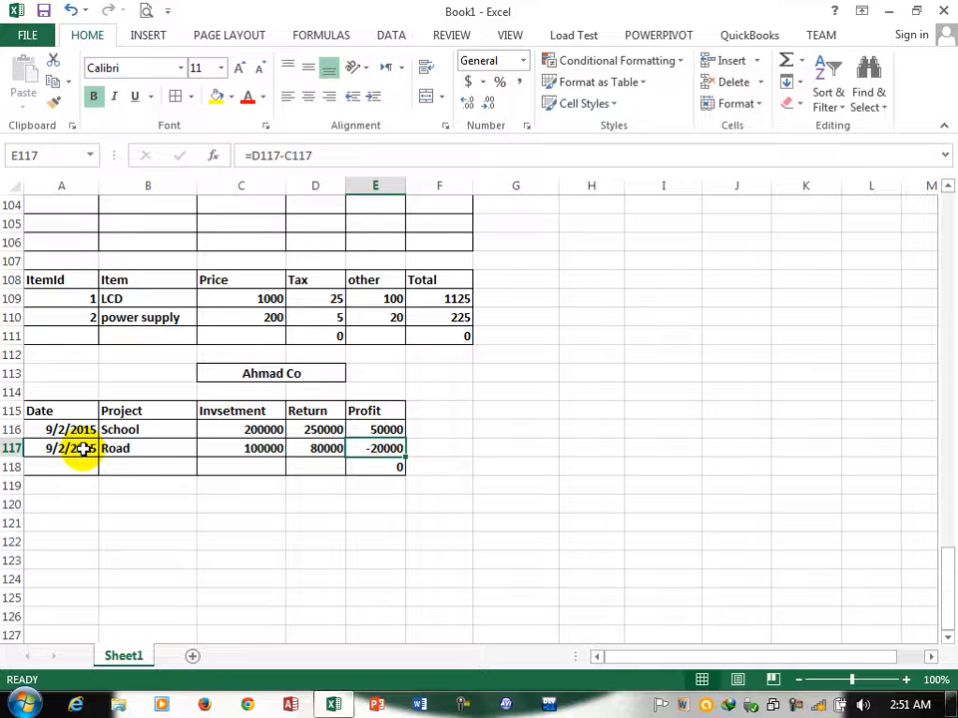
# - Start another table below with the headings Compnay ID in A121 and CompanyName in B121
pyautogui.click(45, 523)
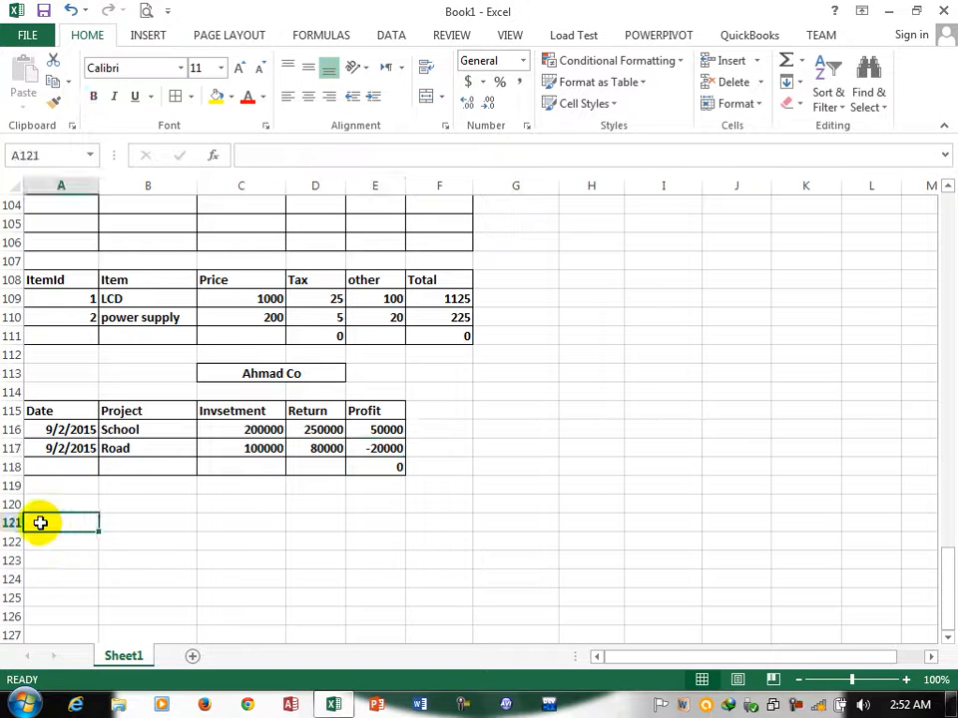
pyautogui.write('Comp')
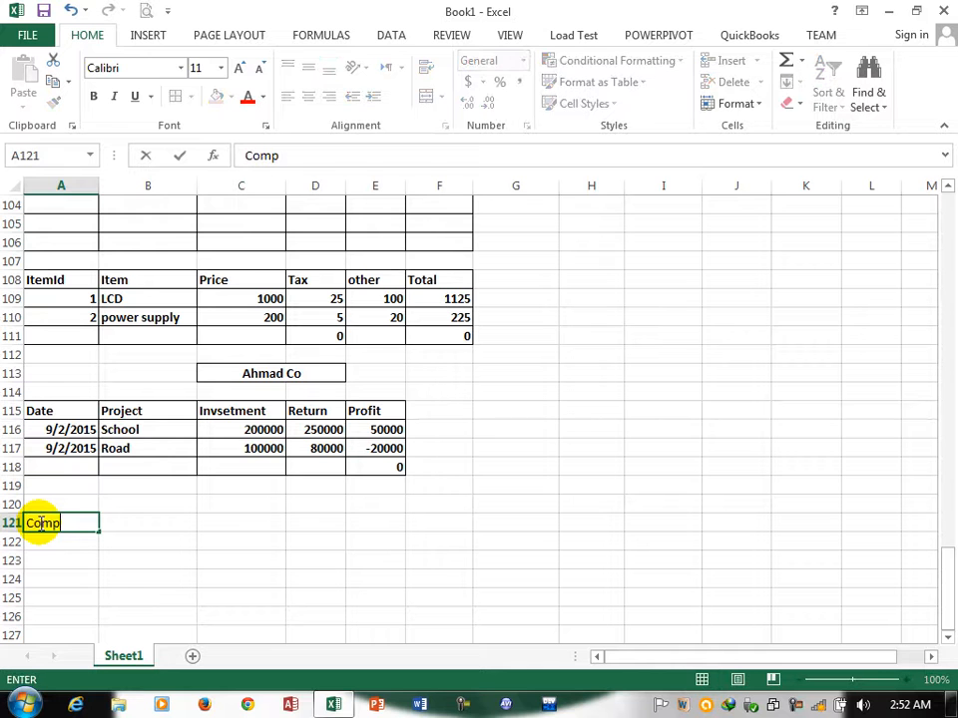
pyautogui.write('nay ID')
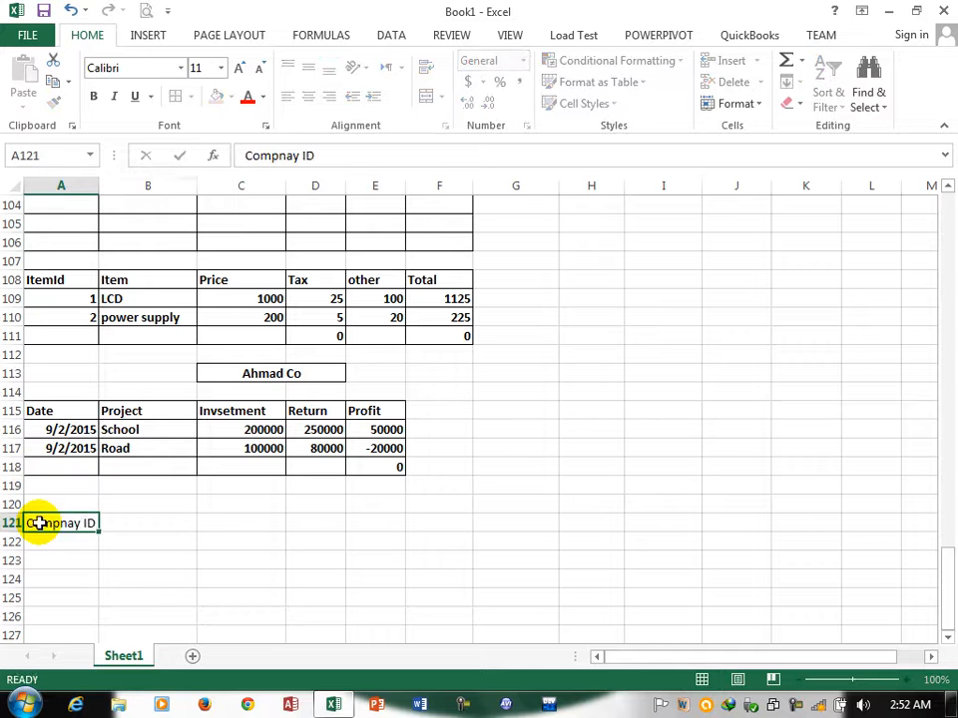
pyautogui.press('Tab')
pyautogui.write('Cpo')
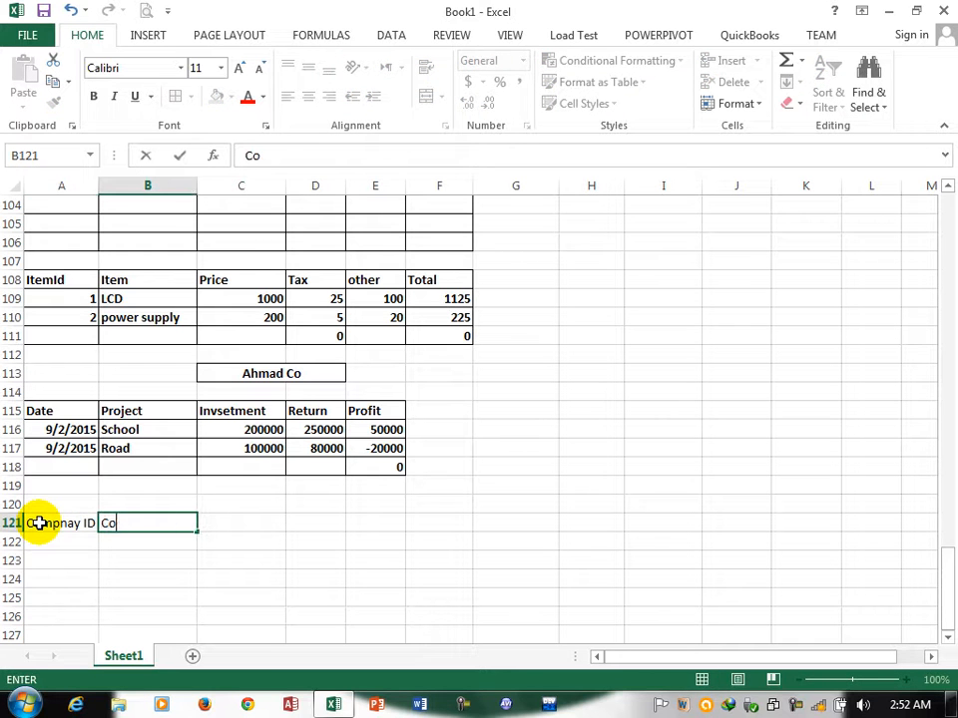
pyautogui.write('Na')
pyautogui.press('BackSpace')
pyautogui.press('BackSpace')
pyautogui.write('anyName')
pyautogui.press('Tab')
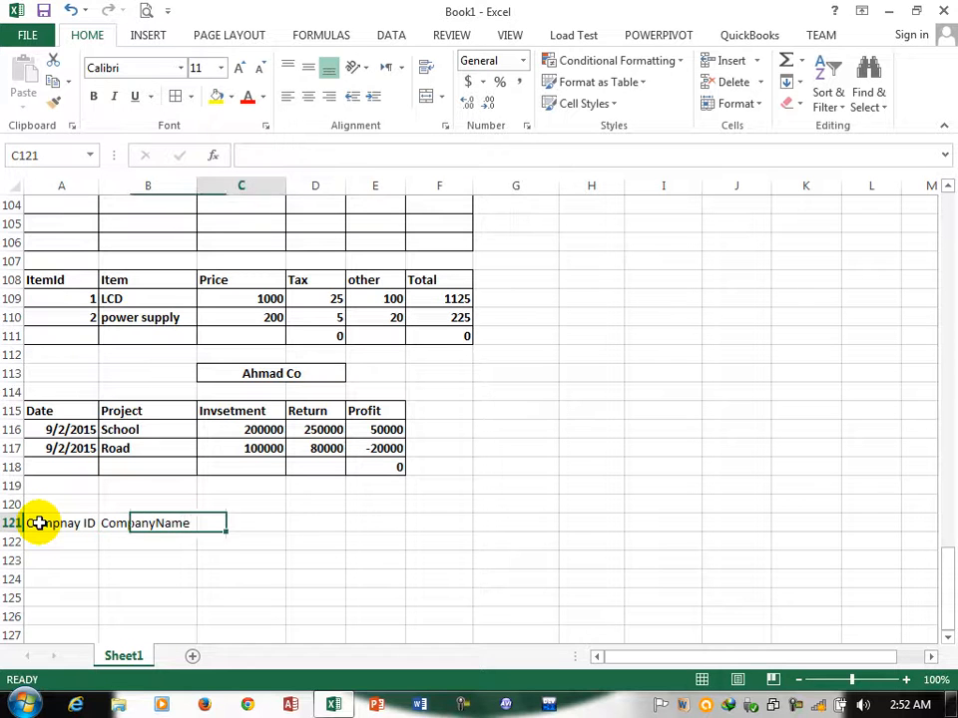
# - Enter the heading Company Reg No in C121 and widen column C to fit it
pyautogui.write('Comp')
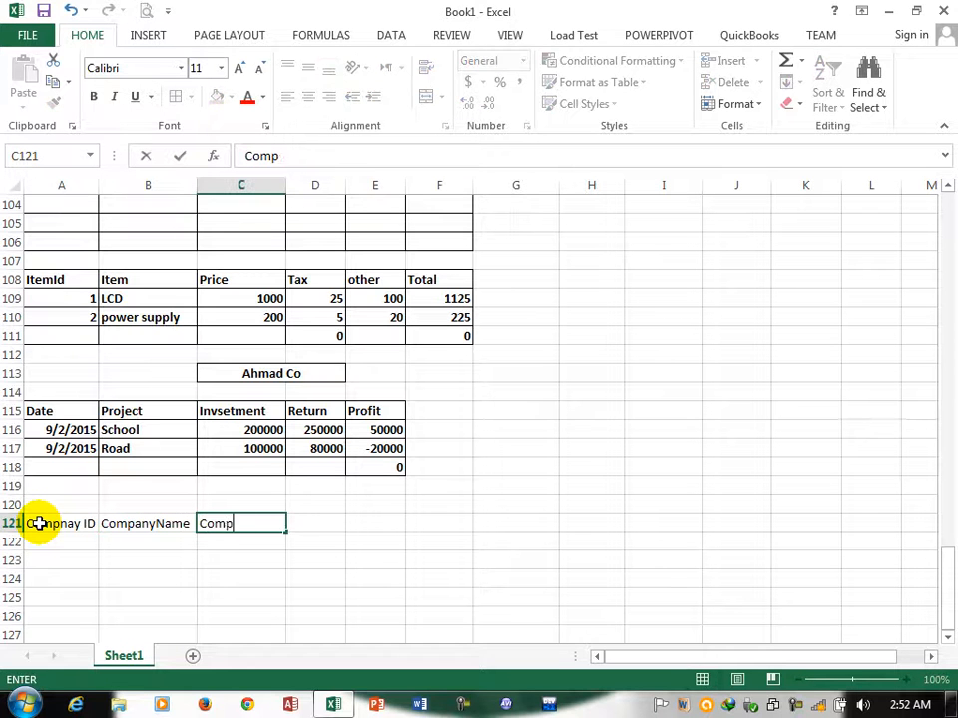
pyautogui.write('any Reg No')
pyautogui.press('Tab')
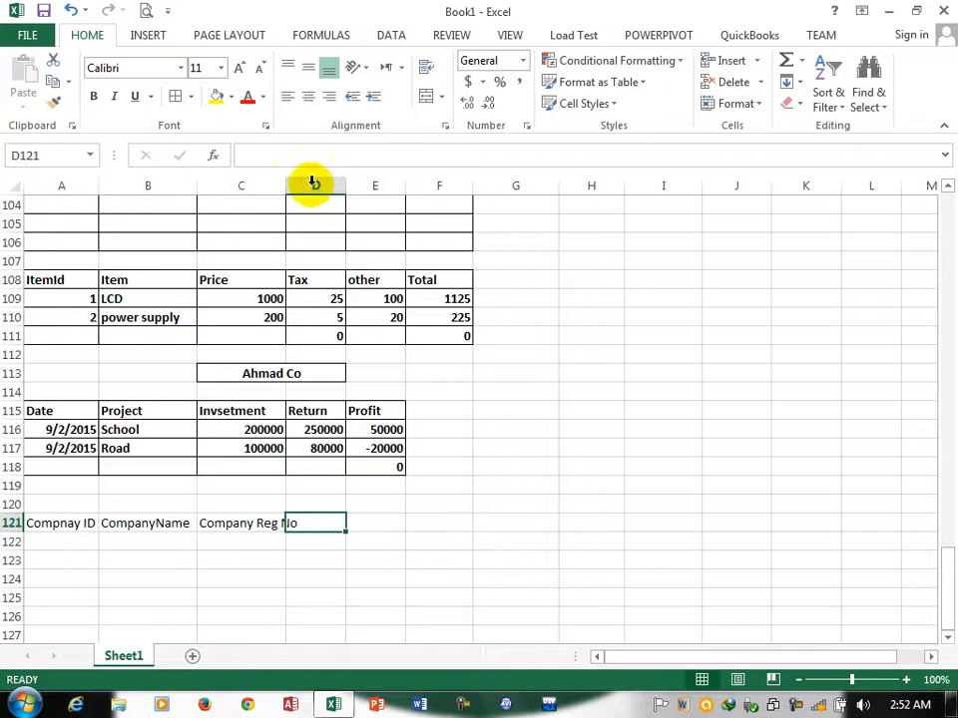
pyautogui.moveTo(285, 189); pyautogui.dragTo(302, 190)
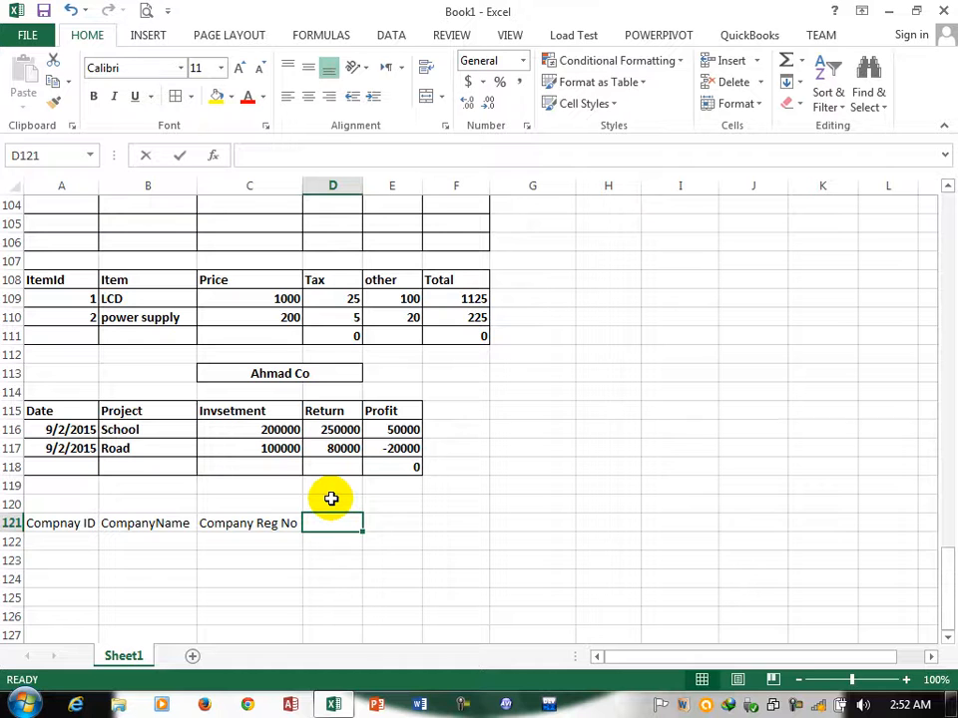
# - Enter the heading Company Type in D121 and autofit the width of column D
pyautogui.write('Company Type')
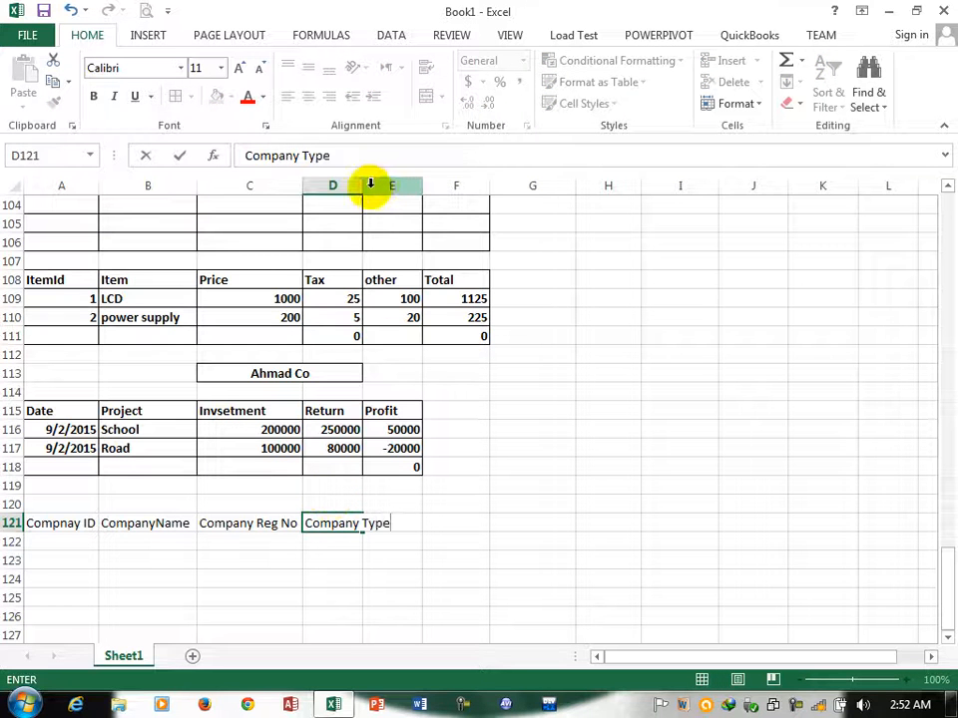
pyautogui.click(364, 188)
pyautogui.doubleClick(363, 189)
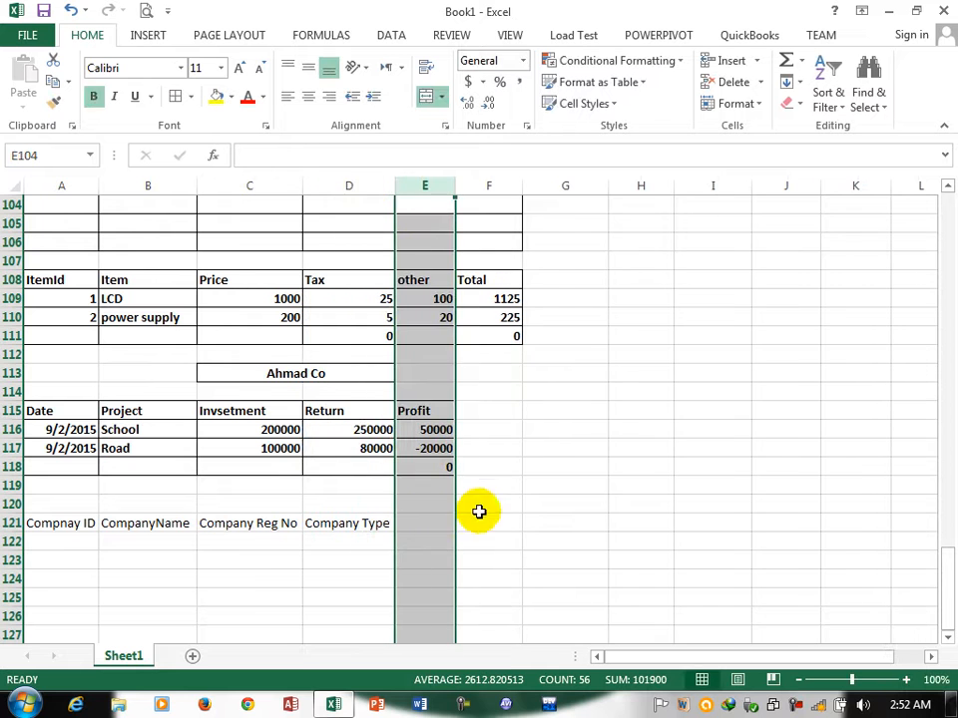
# - Enter the heading Project date in E121 and autofit the width of column E
pyautogui.click(423, 526)
pyautogui.write('Proj')
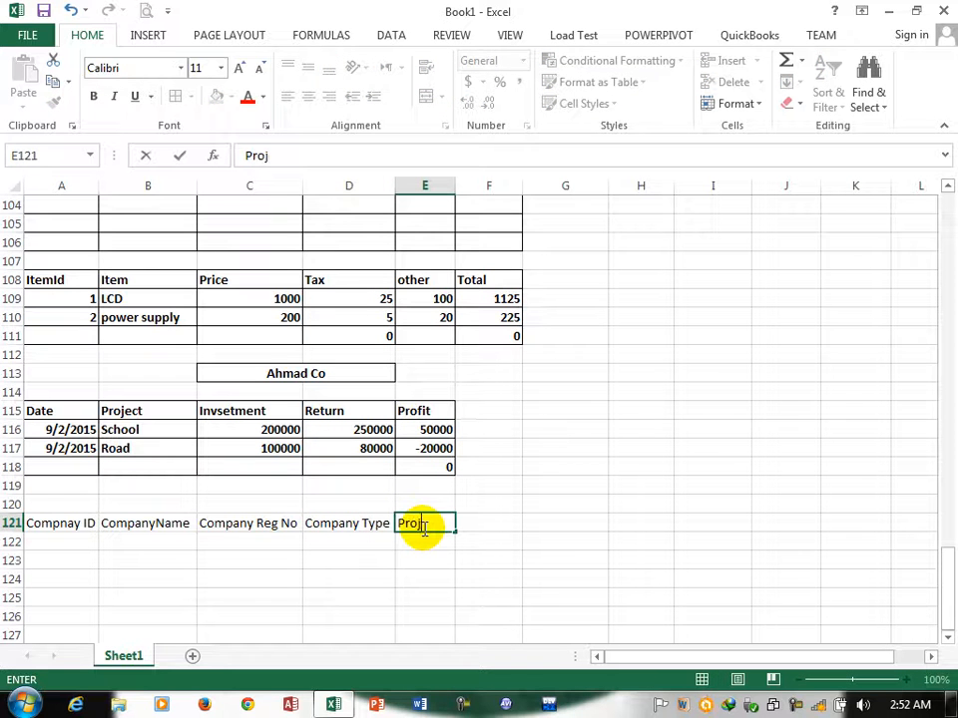
pyautogui.write('ect date')
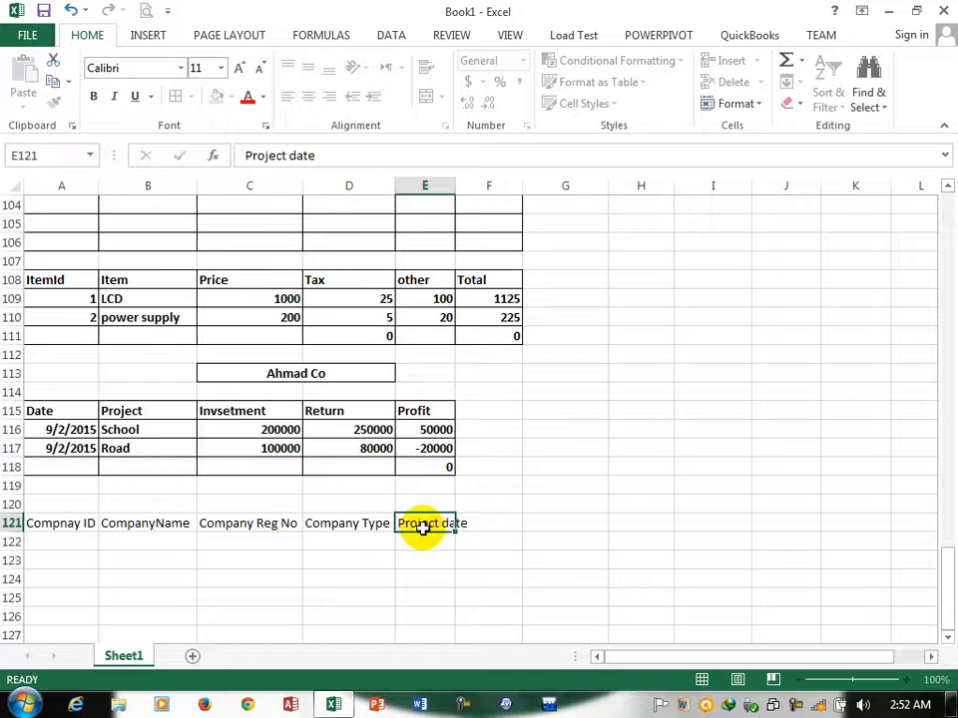
pyautogui.press('Tab')
pyautogui.doubleClick(455, 185)
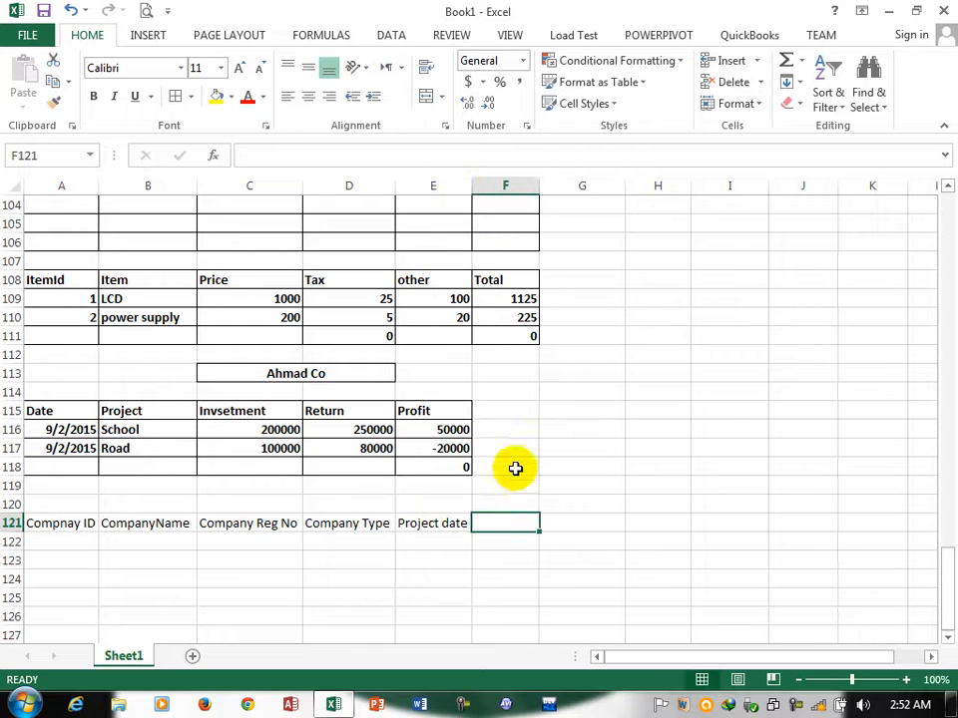
# - Enter the headings Project in F121 and per Meter in G121
pyautogui.write('Project')
pyautogui.press('Tab')
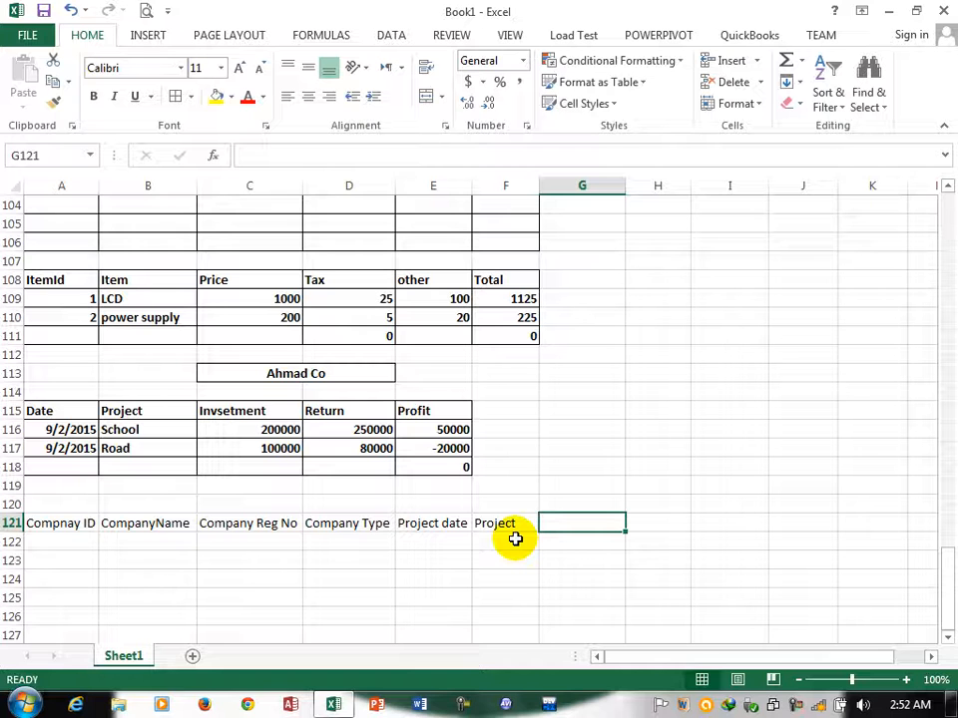
pyautogui.write('per')
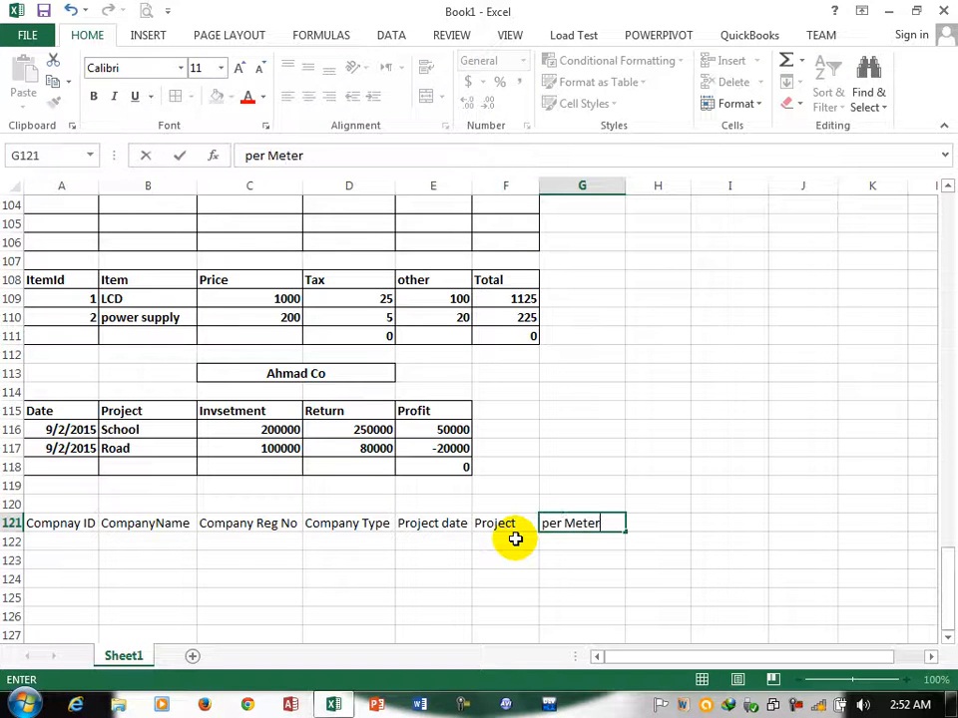
pyautogui.write(' Meter')
pyautogui.press('Tab')
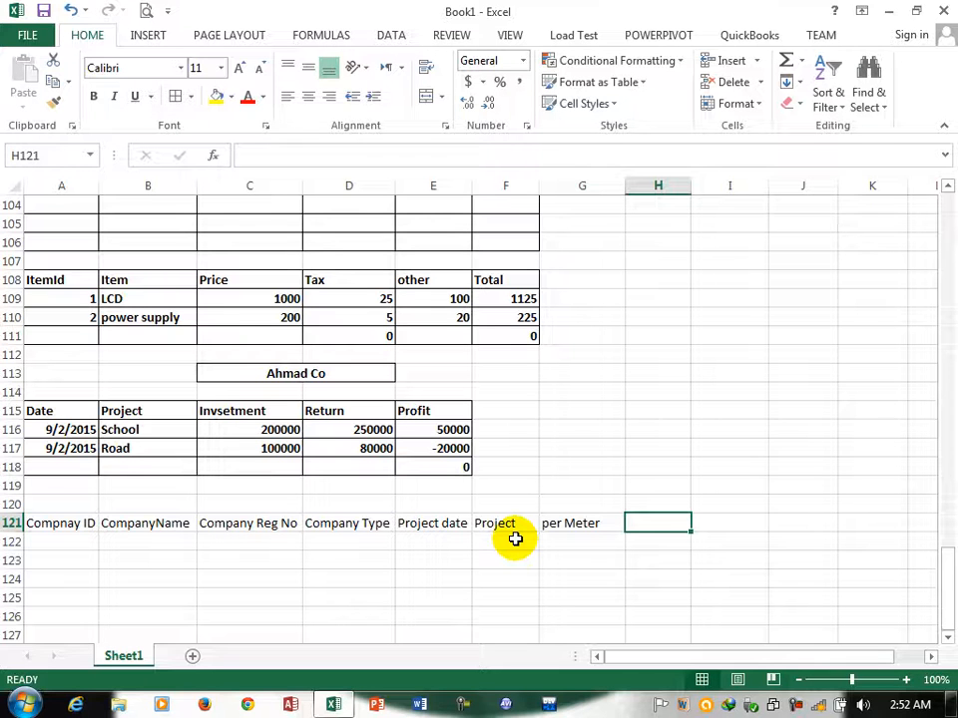
# - Enter the headings qty in H121 and Total in I121
pyautogui.write('qty')
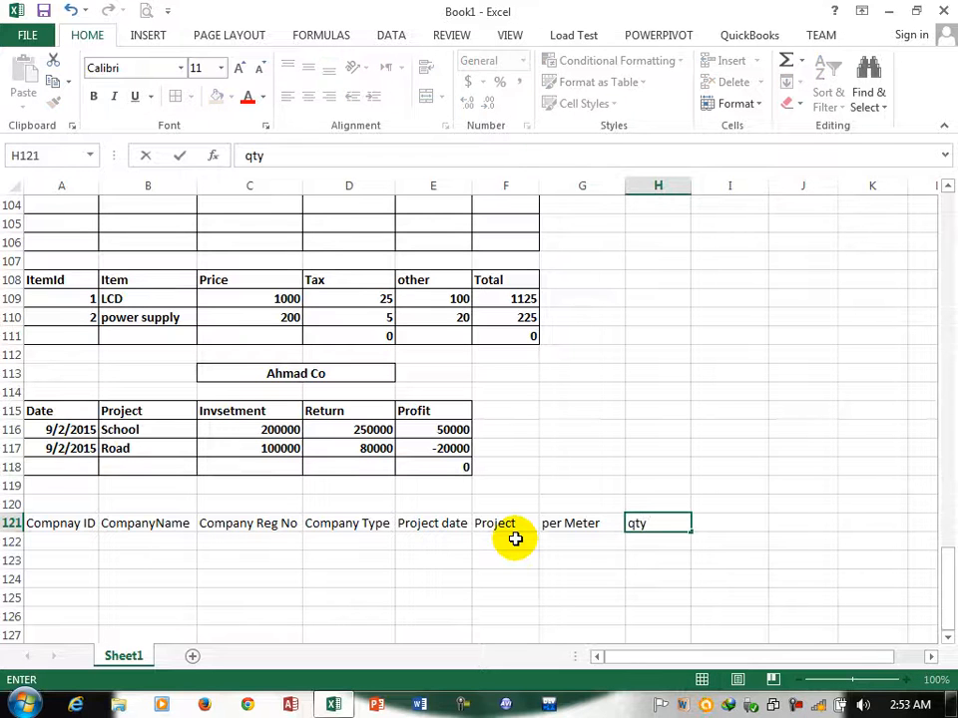
pyautogui.press('Tab')
pyautogui.write('To')
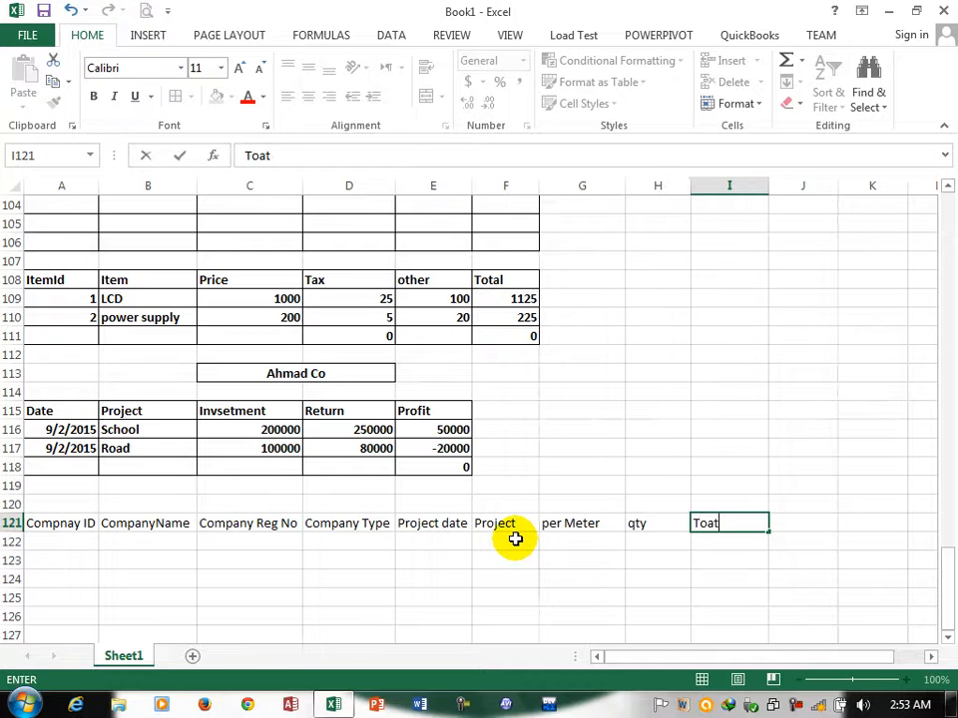
pyautogui.press('BackSpace')
pyautogui.press('BackSpace')
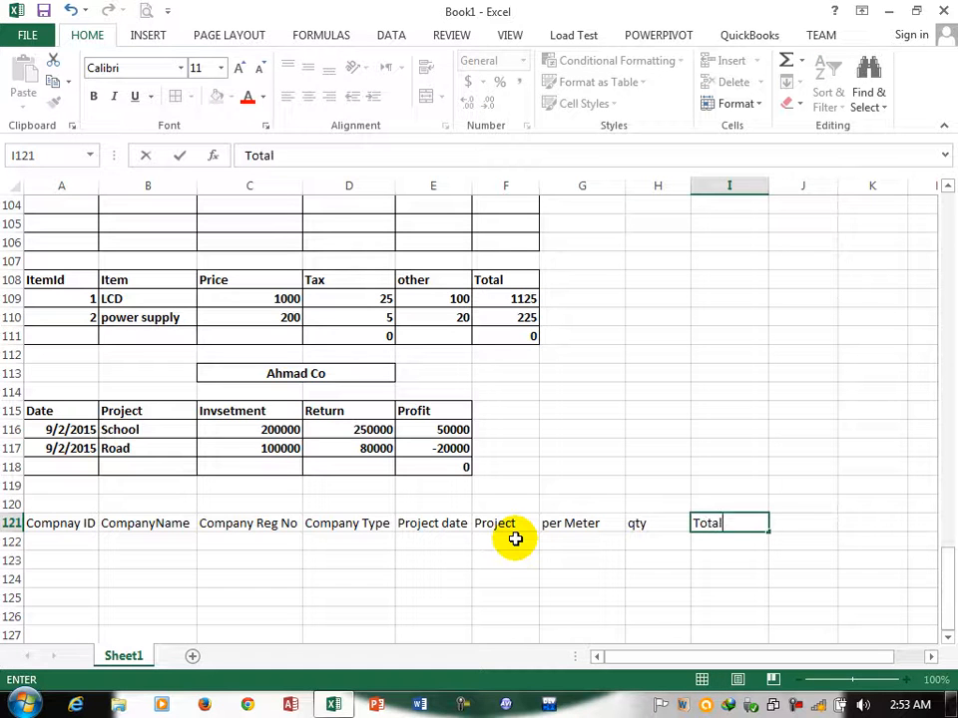
pyautogui.write('tal')
pyautogui.press('Tab')
# - Apply bold and all borders to A121:I124, and enter 1 as the company ID in A122
pyautogui.moveTo(43, 522); pyautogui.dragTo(706, 578)
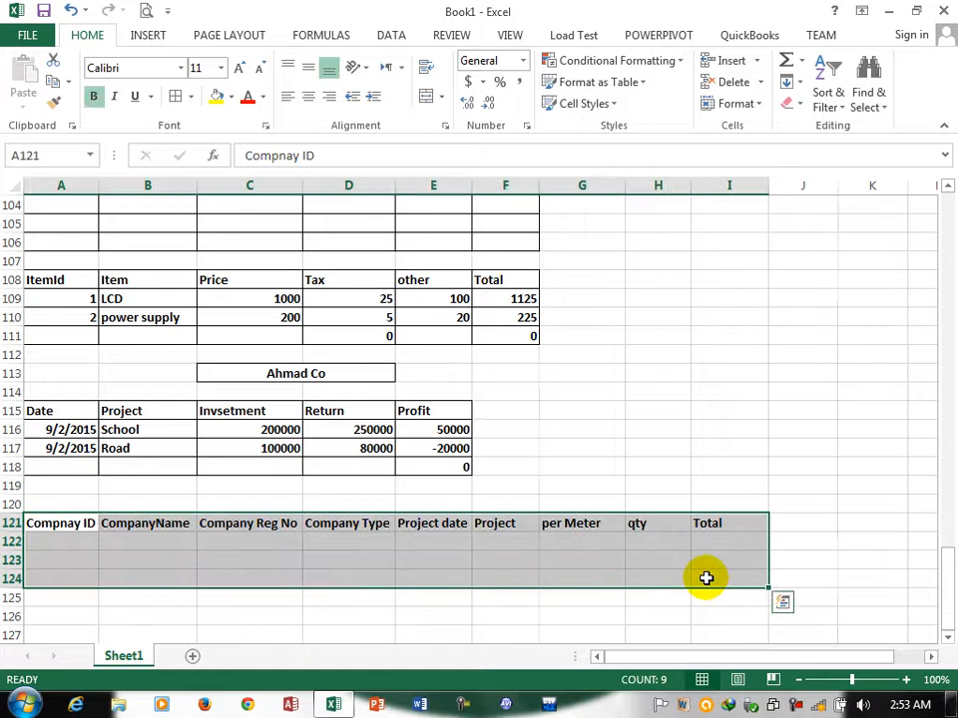
pyautogui.click(176, 95)
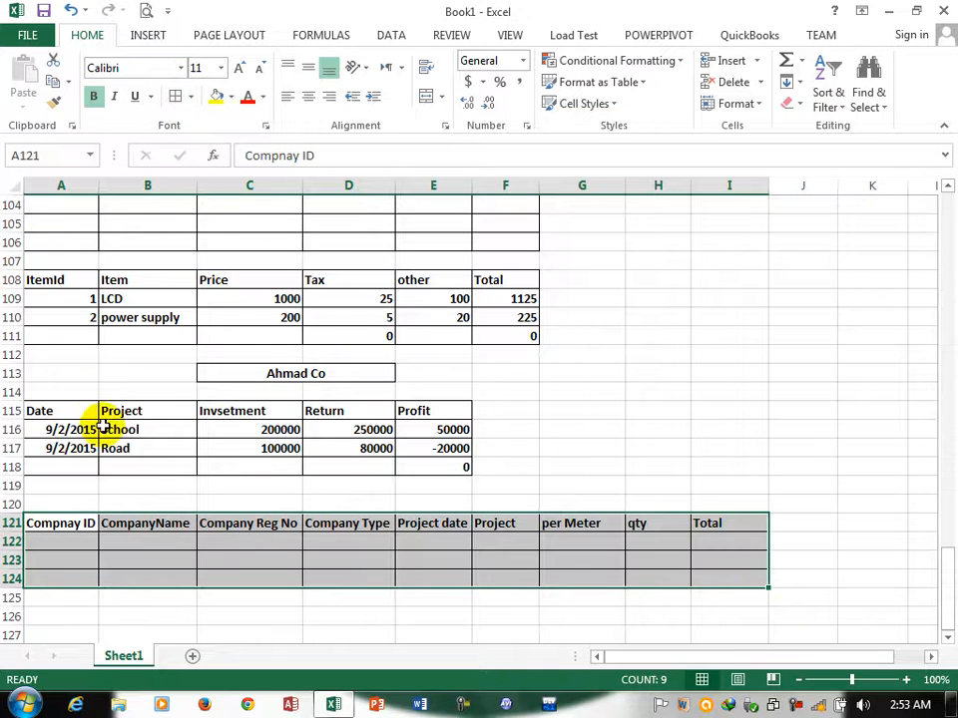
pyautogui.click(73, 539)
pyautogui.write('1')
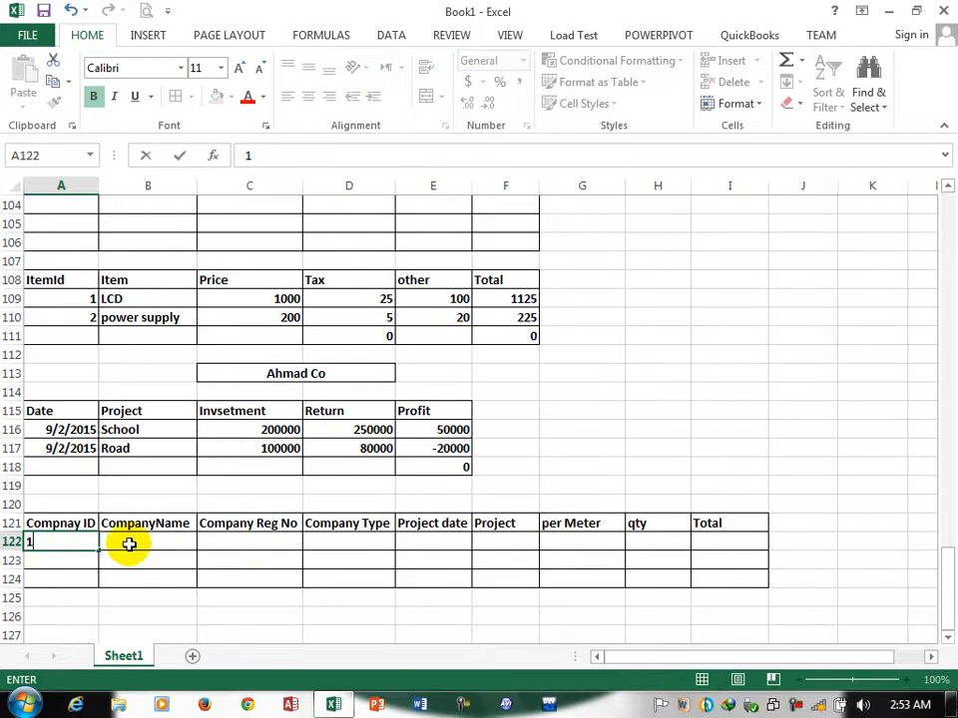
# - Enter ahmad Co as the company name in B122 and the company registration number in C122
pyautogui.click(130, 542)
pyautogui.write('ahmads')
pyautogui.press('BackSpace')
pyautogui.write('Co')
pyautogui.press('Tab')
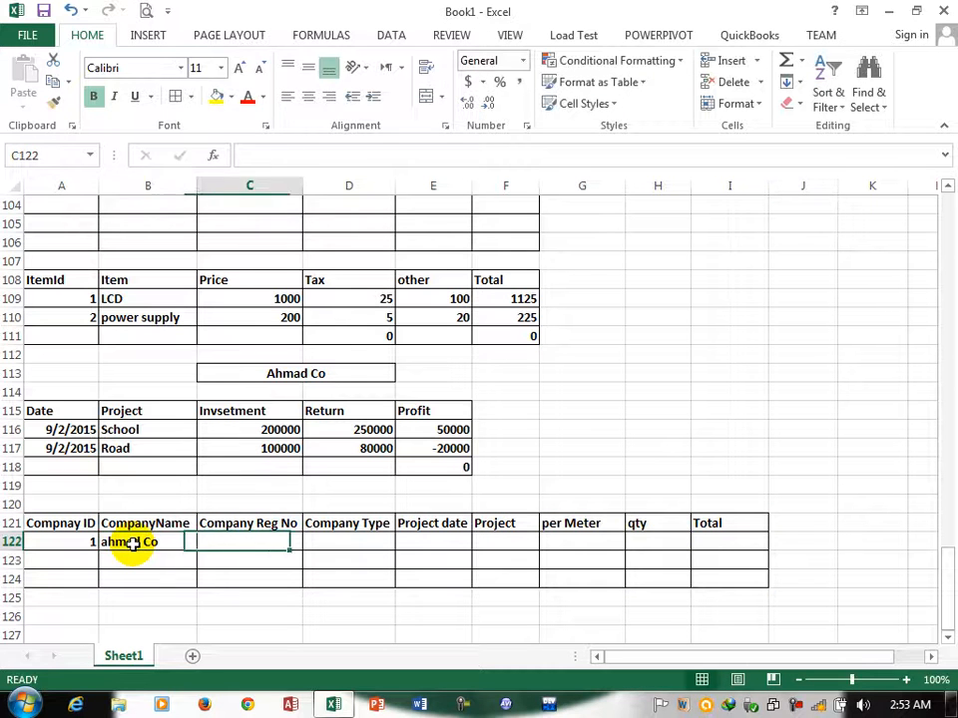
pyautogui.write('12334')
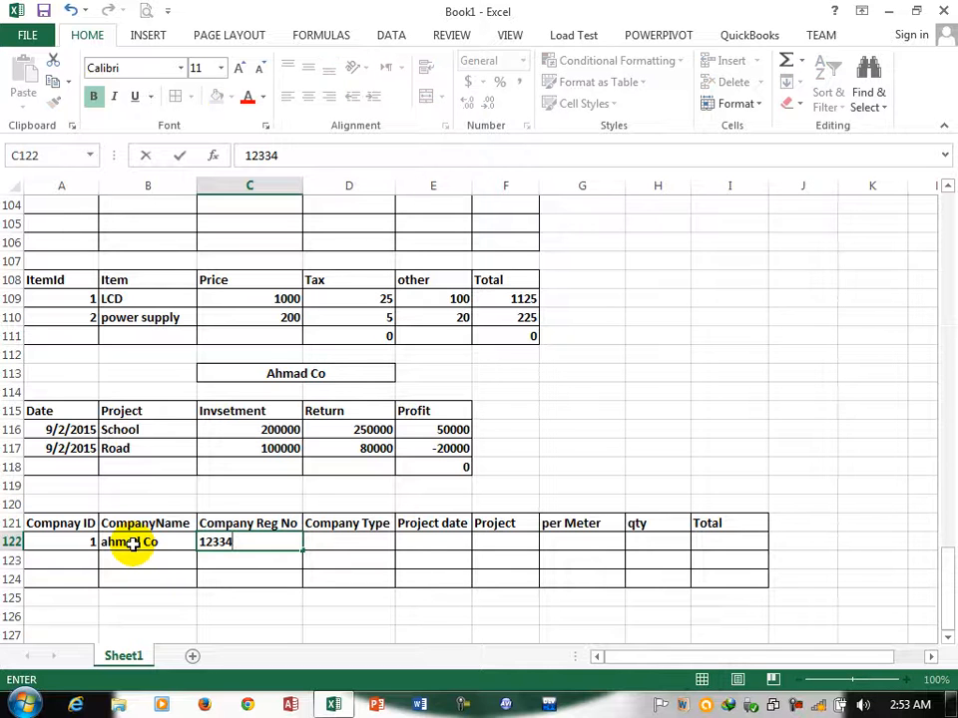
pyautogui.press('Tab')
# - Enter the company type Home in D122 and the project date 1/1/2015 in E122
pyautogui.write('Ho')
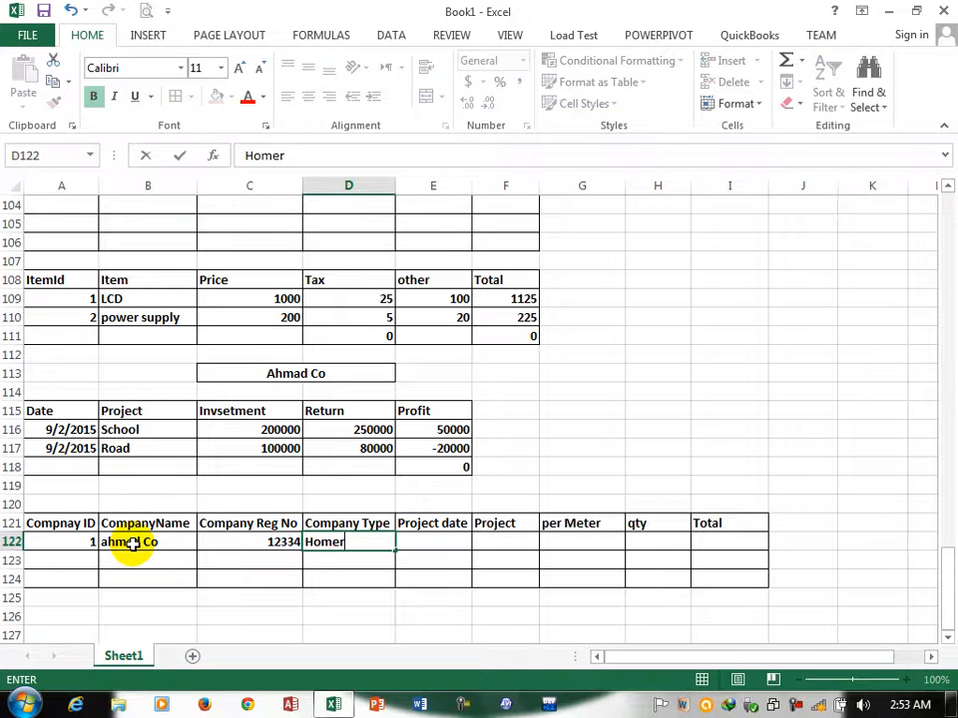
pyautogui.write('mer')
pyautogui.press('BackSpace')
pyautogui.press('Tab')
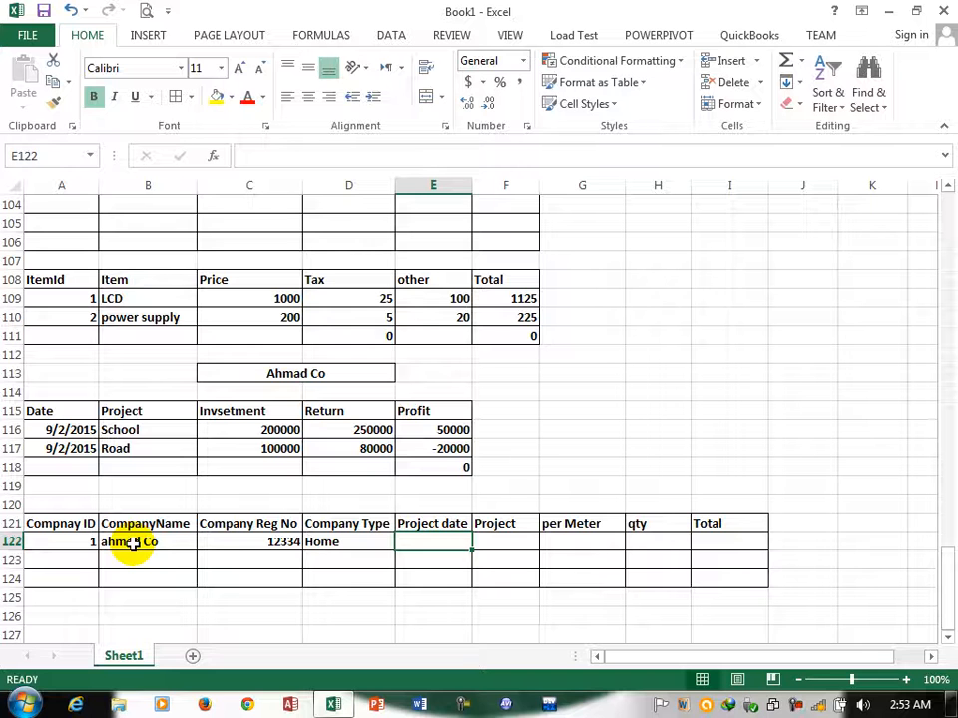
pyautogui.write('1/1/2015')
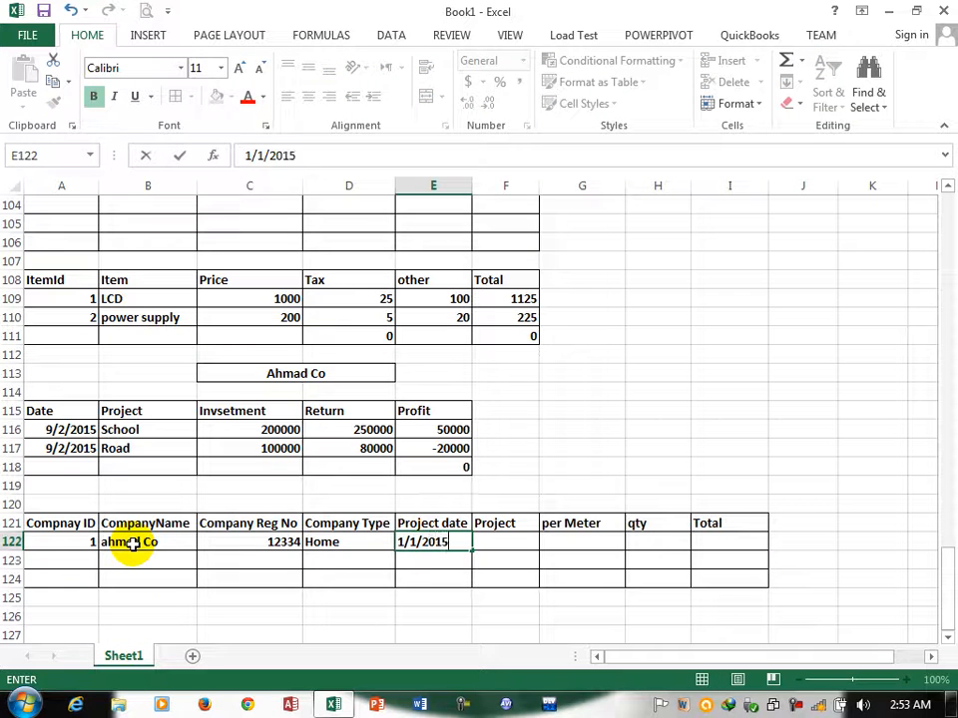
pyautogui.press('Tab')
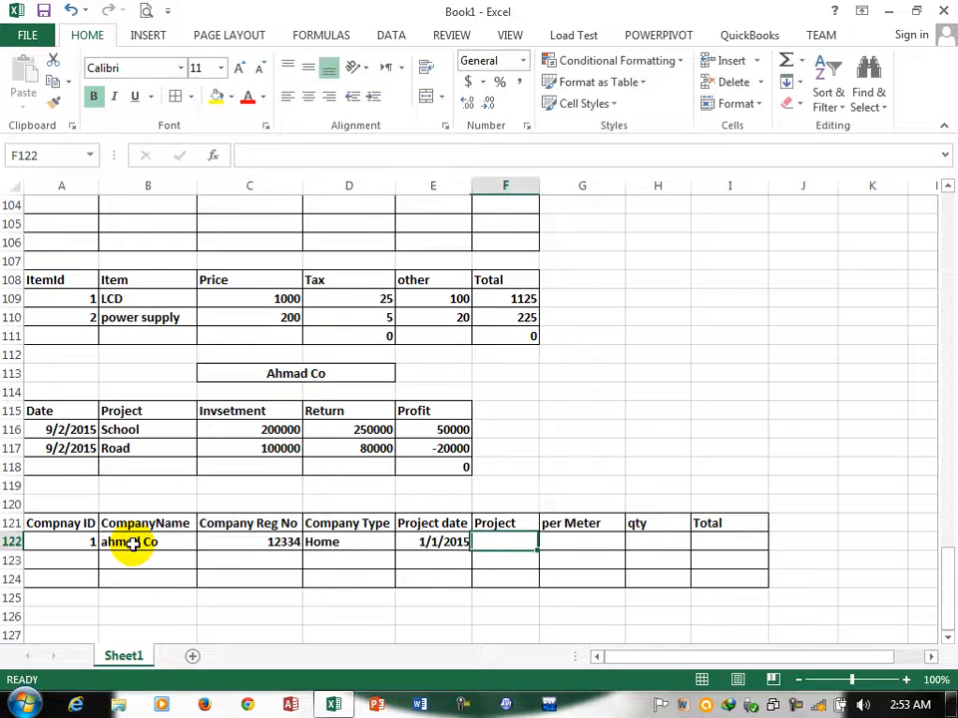
# - Complete the project details in row 122 with Road in F122, 500 per meter in G122 and quantity 100 in H122
pyautogui.write('R')
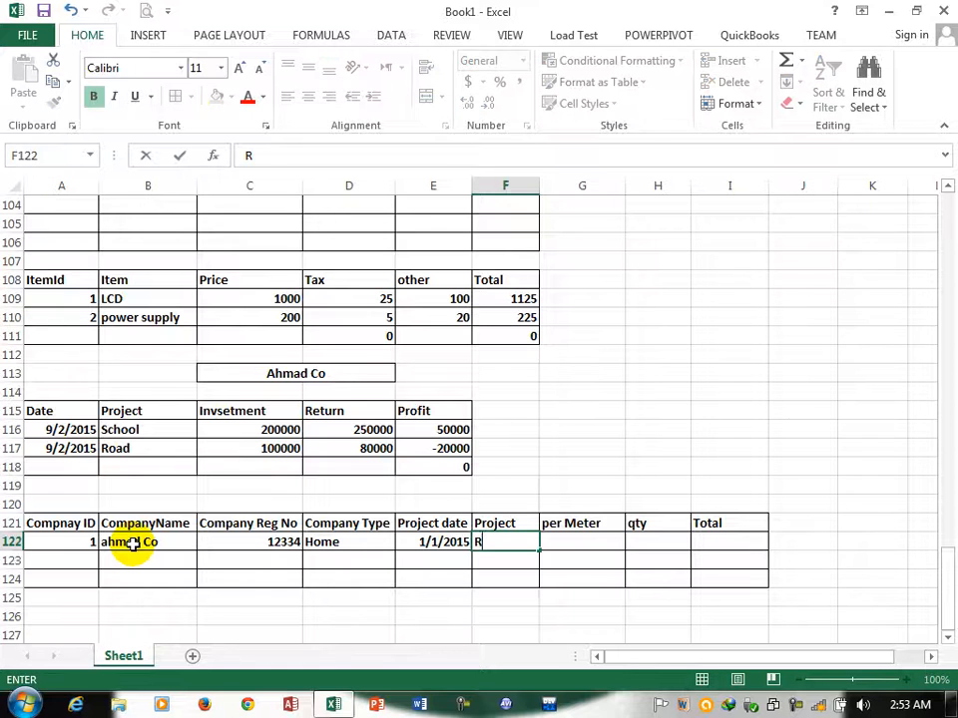
pyautogui.write('oad')
pyautogui.press('Tab')
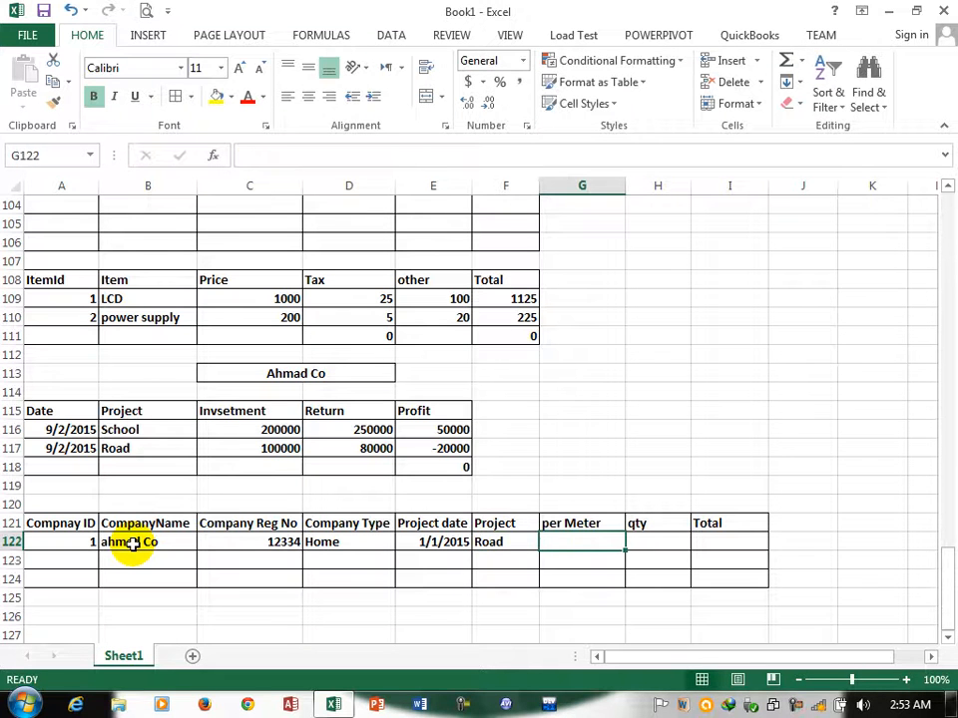
pyautogui.write('500')
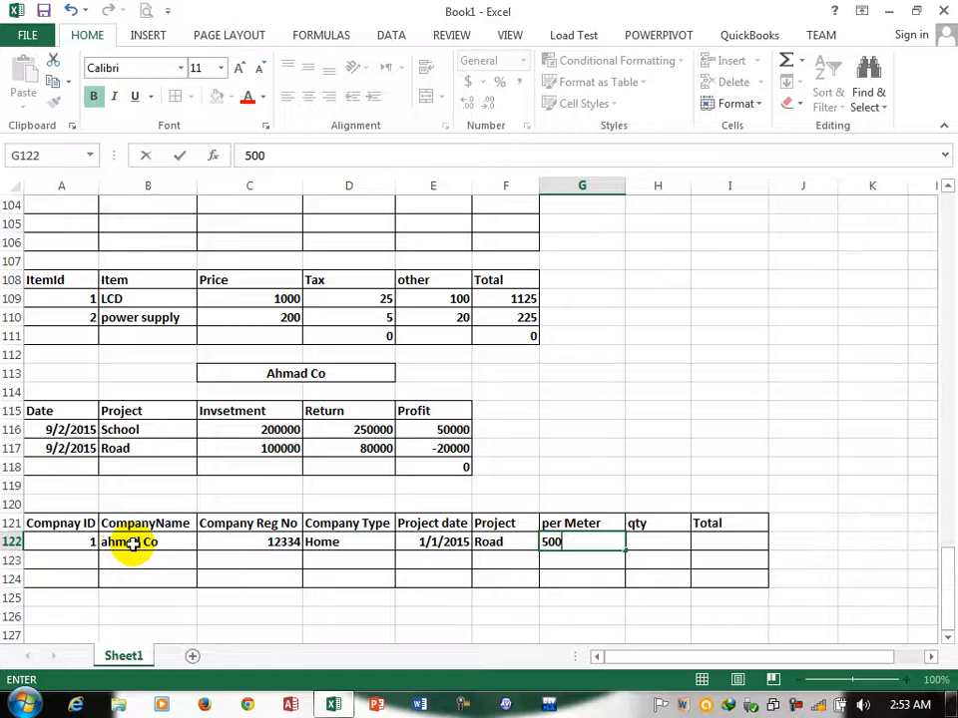
pyautogui.press('Tab')
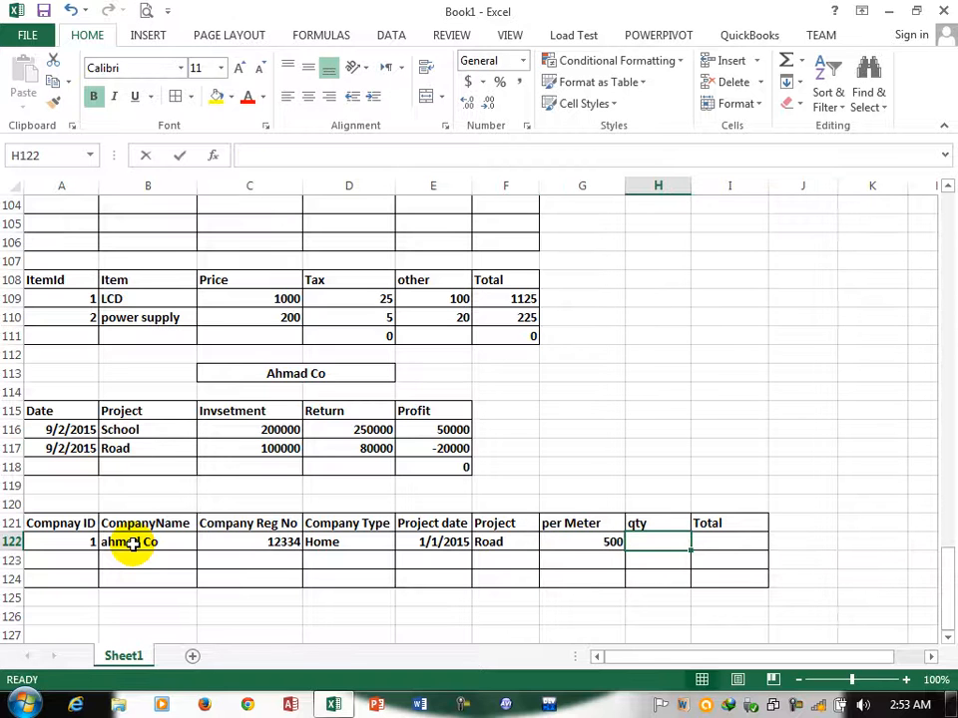
pyautogui.write('100')
pyautogui.press('Tab')
# - Calculate the total in I122 with =G122*H122 and fill the formula down to I124
pyautogui.write('=')
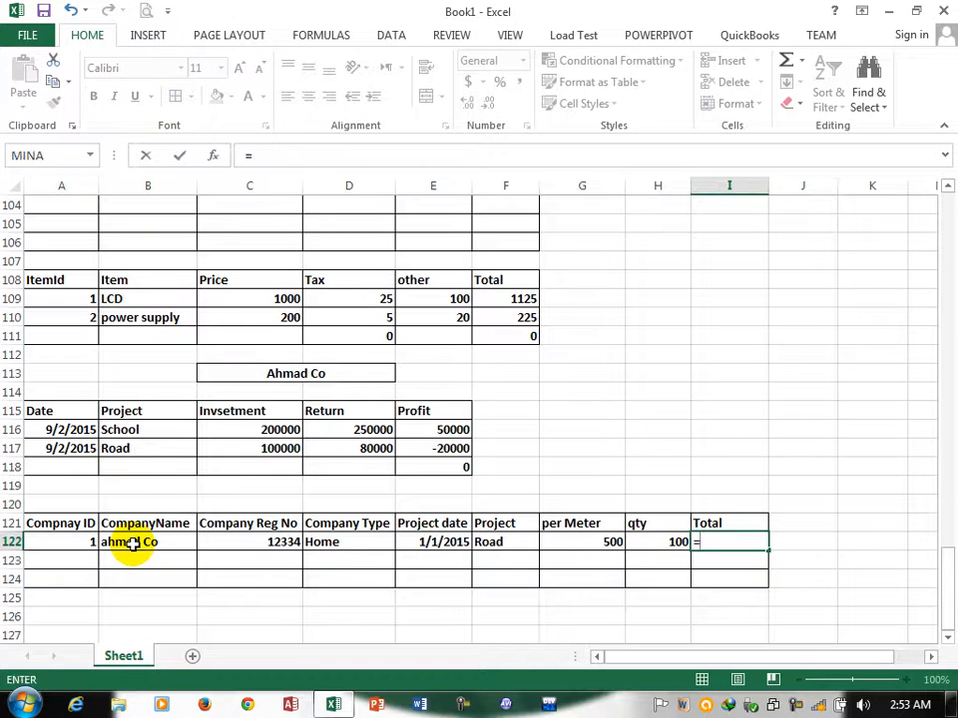
pyautogui.press('Left')
pyautogui.press('Left')
pyautogui.press('Left')
pyautogui.press('Return')
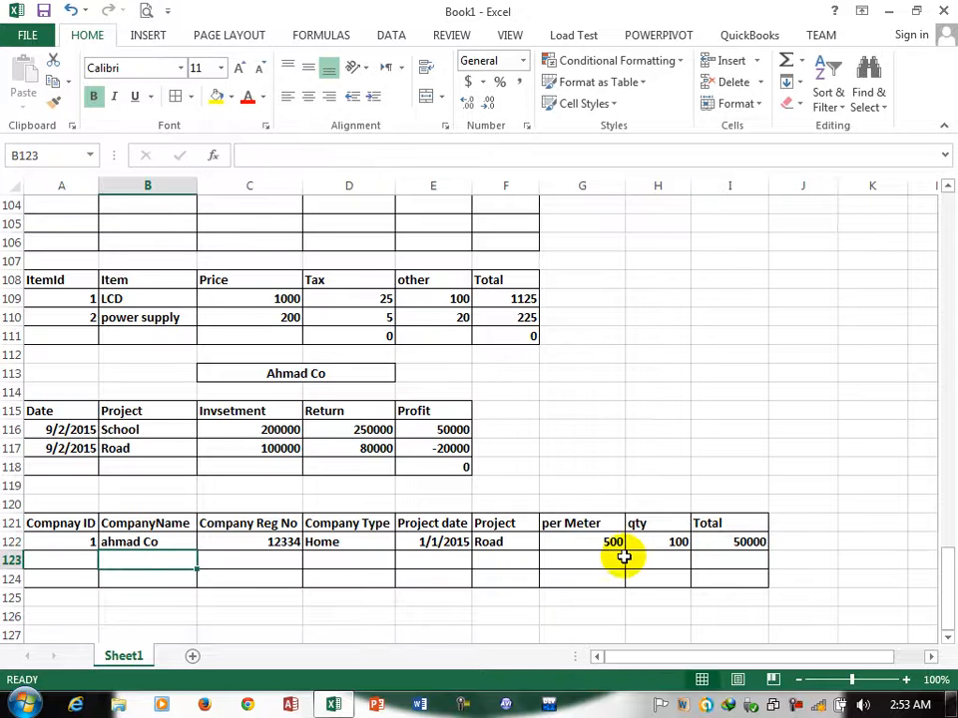
pyautogui.click(755, 543)
pyautogui.moveTo(768, 550); pyautogui.dragTo(769, 587)
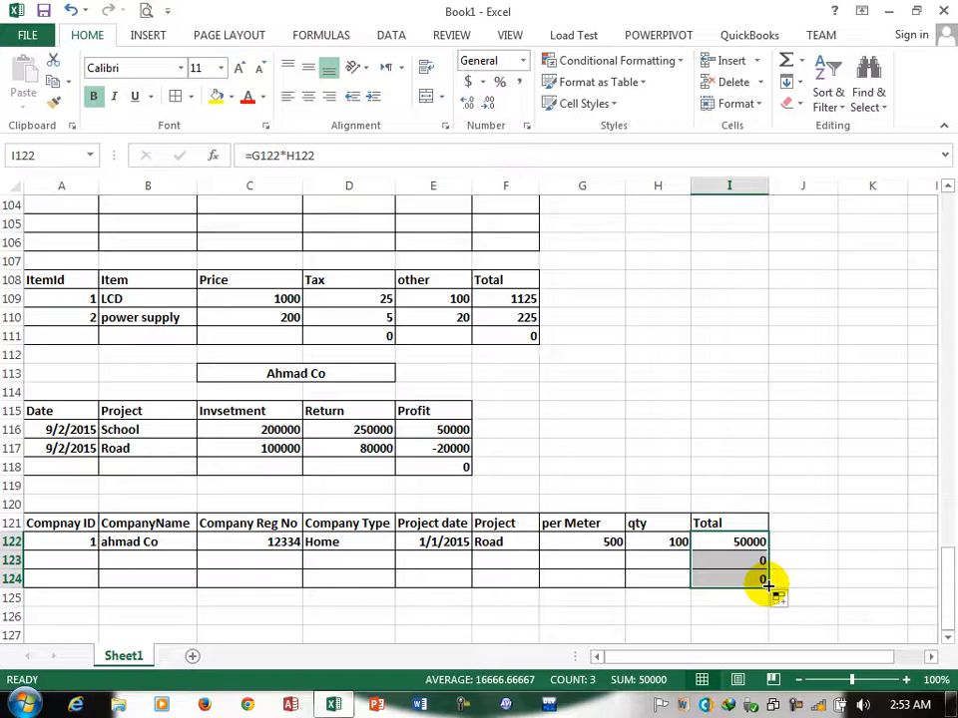
# - Start a new table below the company project table with the heading CompanyID in A127
pyautogui.press('Down')
pyautogui.press('Down')
pyautogui.press('Down')
pyautogui.press('Down')
pyautogui.press('Down')
pyautogui.press('Down')
pyautogui.press('Down')
pyautogui.press('Down')
pyautogui.press('Down')
pyautogui.press('Down')
pyautogui.press('Down')
pyautogui.press('Down')
pyautogui.press('Down')
pyautogui.press('Down')
pyautogui.press('Down')
pyautogui.press('Down')
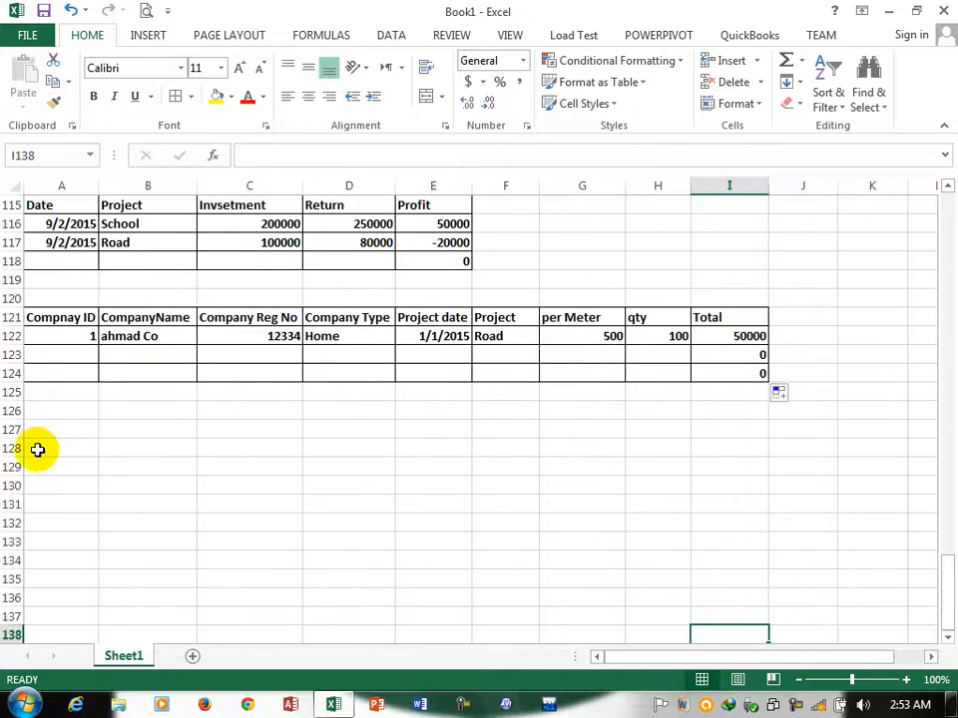
pyautogui.click(47, 431)
pyautogui.write('Cp,m')
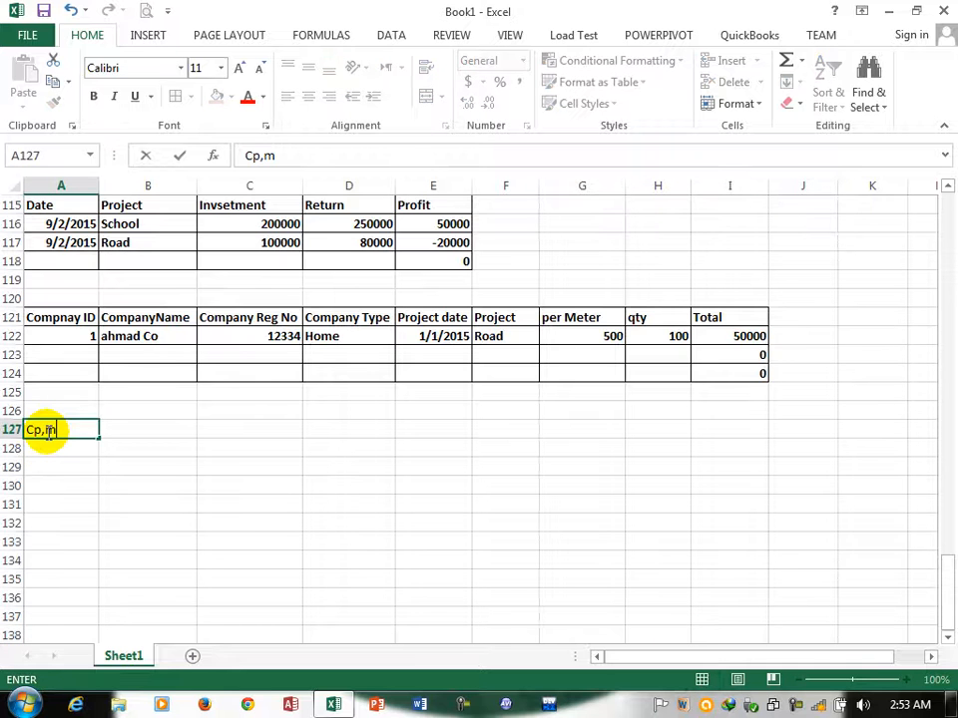
pyautogui.write('om')
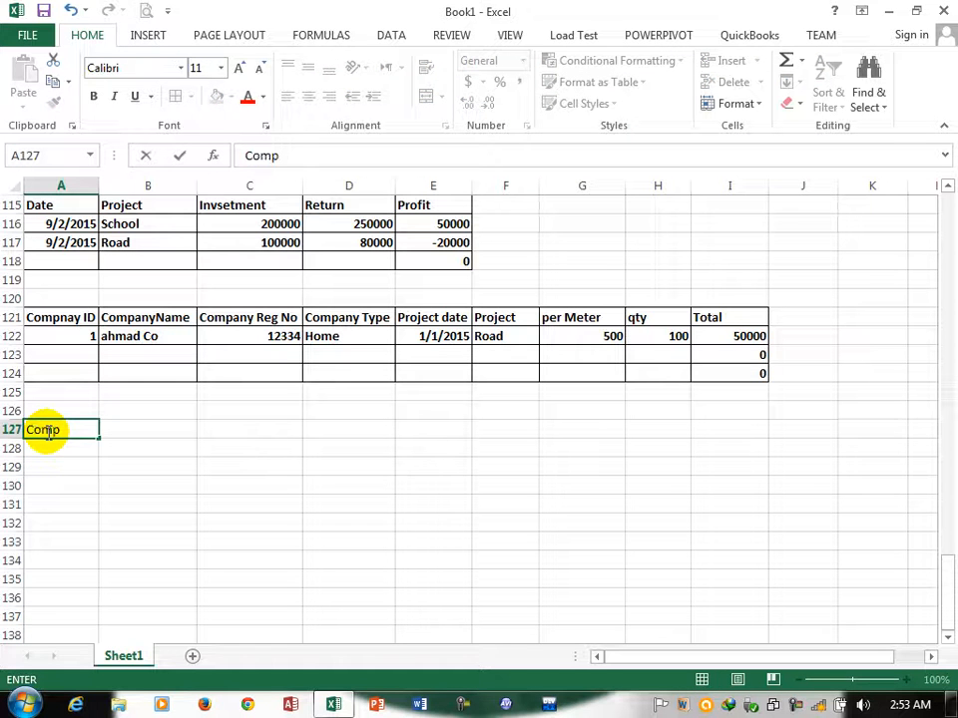
pyautogui.write('pnat')
pyautogui.press('BackSpace')
pyautogui.write('yID')
pyautogui.press('Tab')
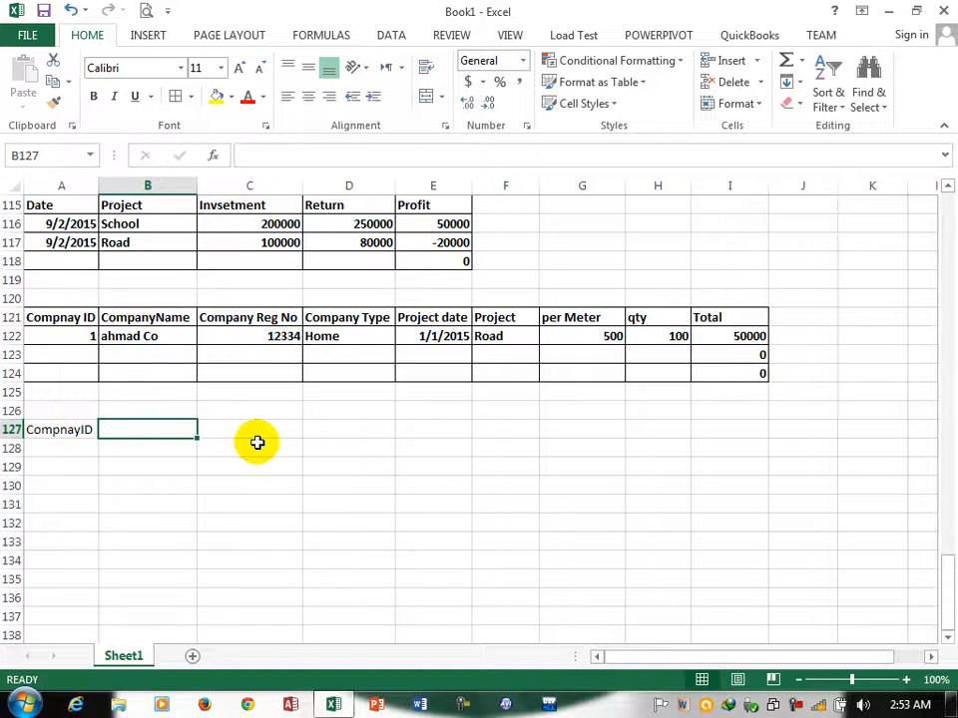
pyautogui.doubleClick(79, 432)
pyautogui.press('BackSpace')
pyautogui.press('BackSpace')
pyautogui.write('an')
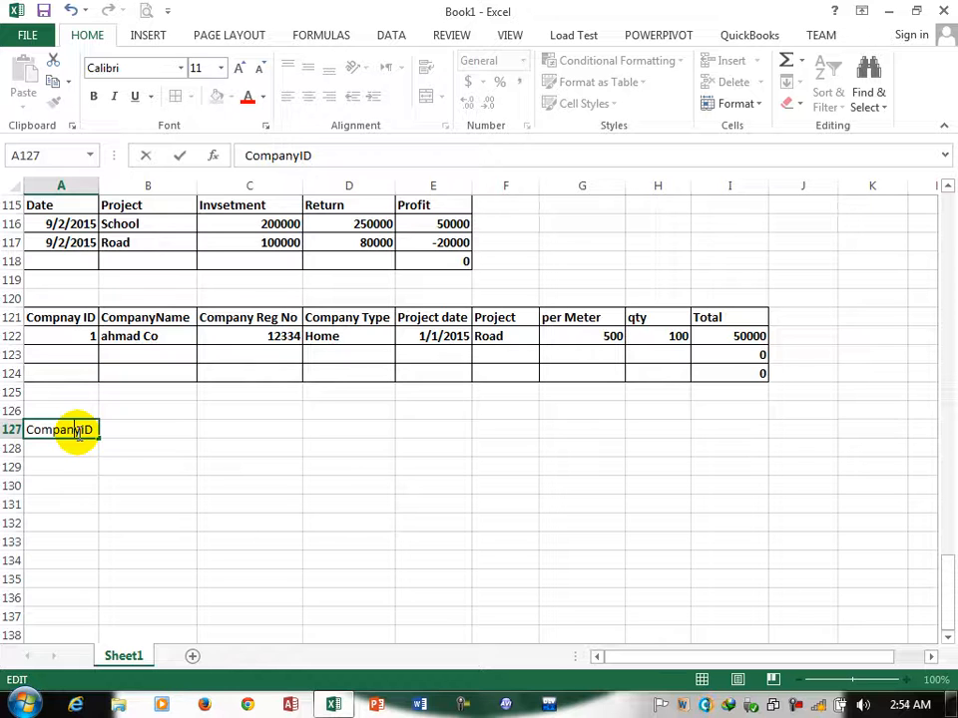
pyautogui.press('Tab')
# - Enter the headings CompanyName in B127 and Company Reg No in C127
pyautogui.write('Compa')
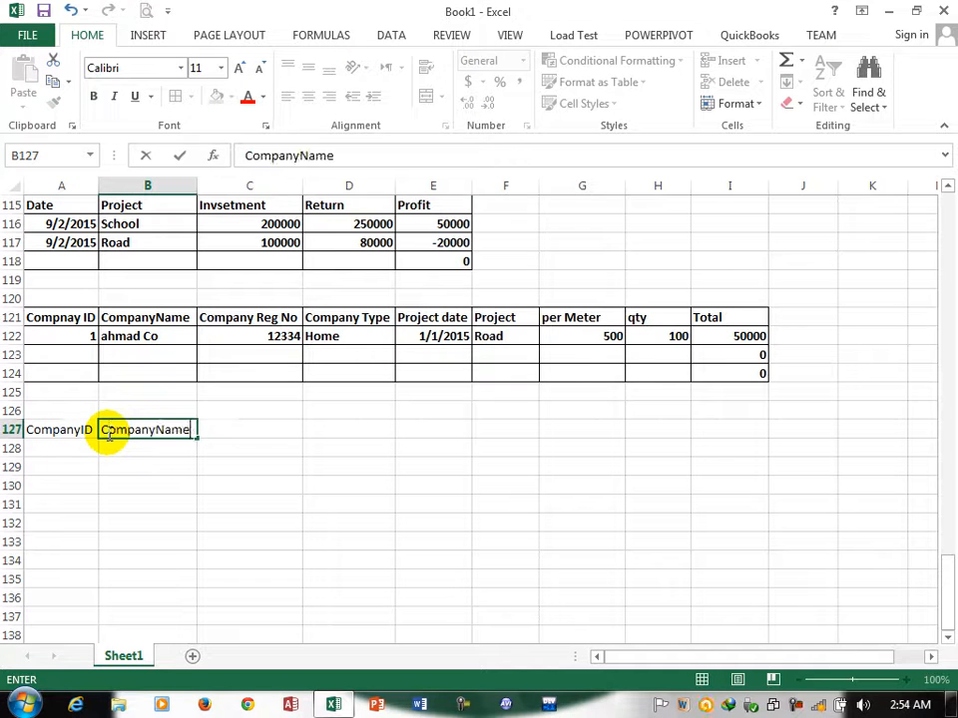
pyautogui.press('Tab')
pyautogui.write('Company Reg No')
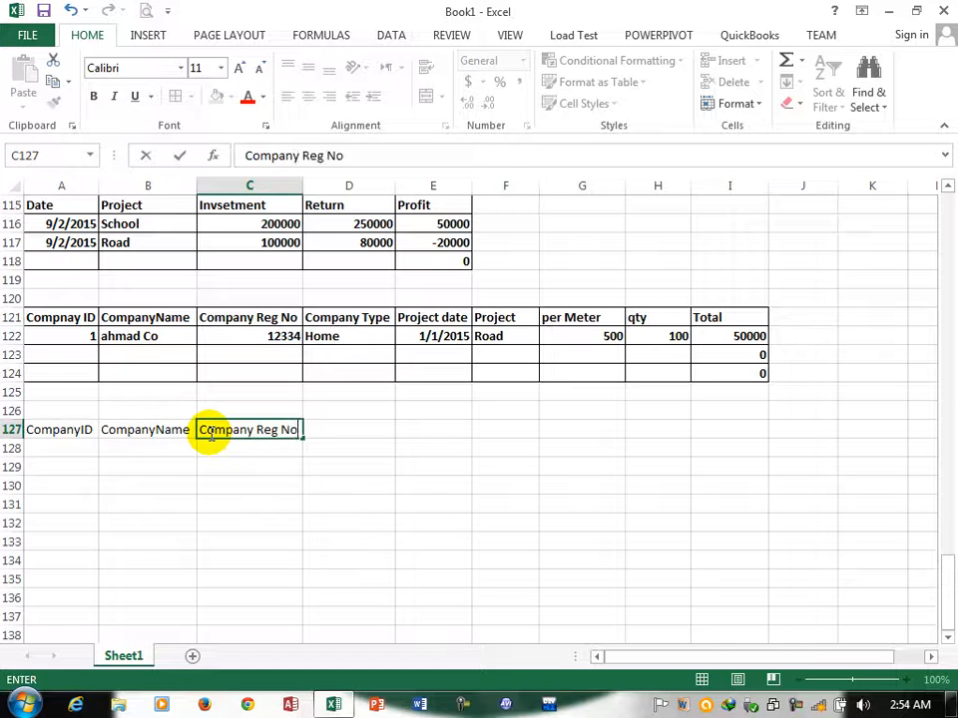
pyautogui.press('Tab')
# - Enter the headings Type in D127 and ProjectDate in E127
pyautogui.write('Type')
pyautogui.press('Tab')
pyautogui.write('Pro')
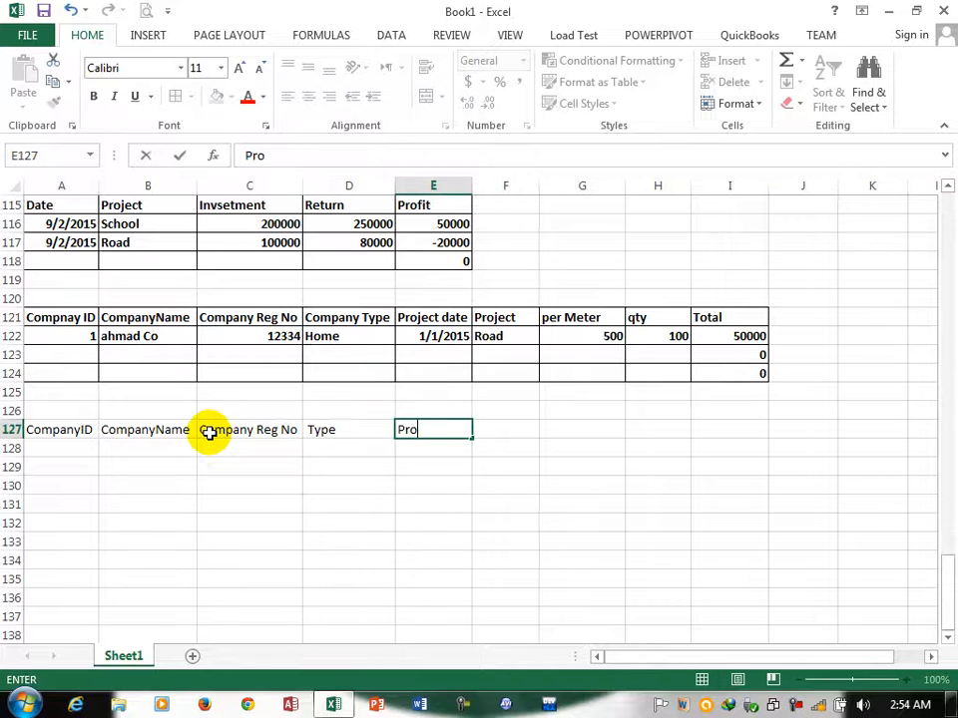
pyautogui.write('jectDate')
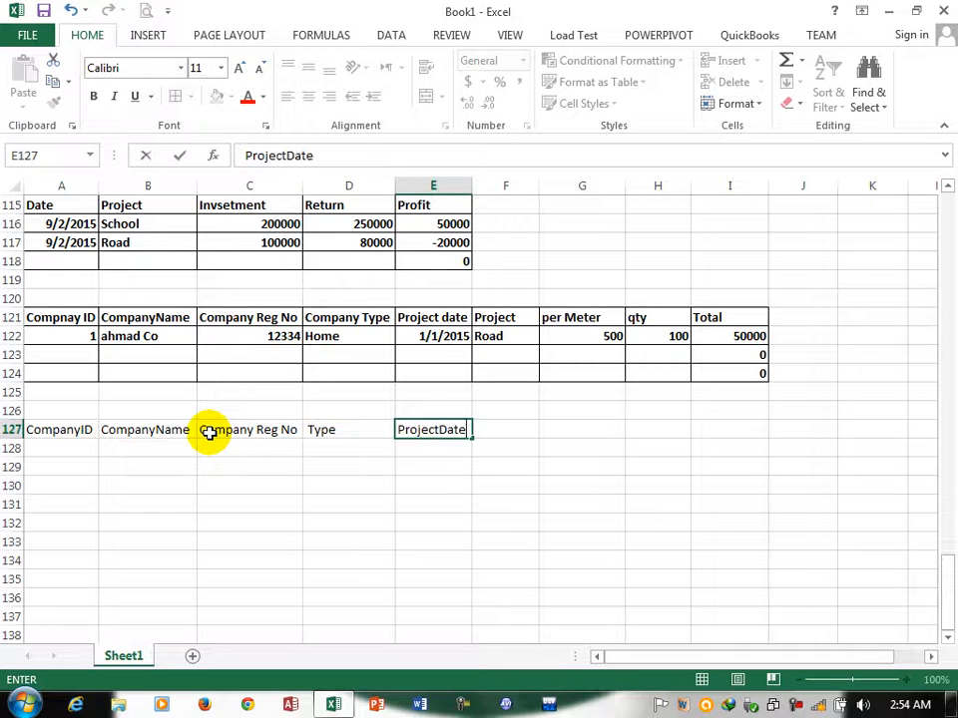
pyautogui.press('Tab')
# - Enter the headings Project in F127 and Per Meter in G127
pyautogui.write('P')
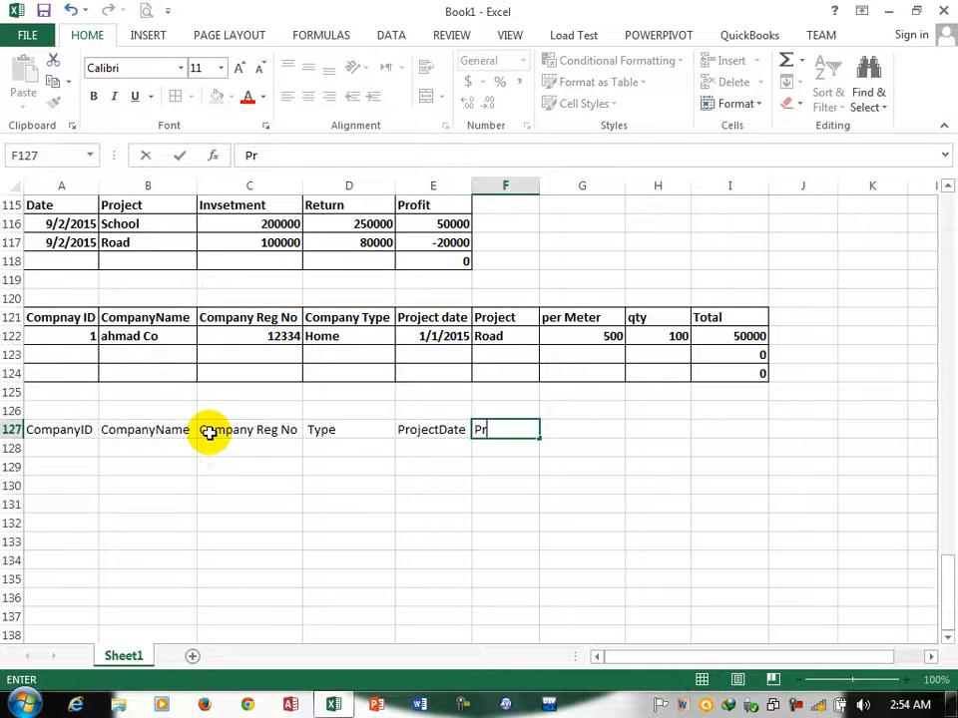
pyautogui.write('roject')
pyautogui.press('Tab')
pyautogui.write('Pew')
pyautogui.write(' Meter')
pyautogui.press('Tab')
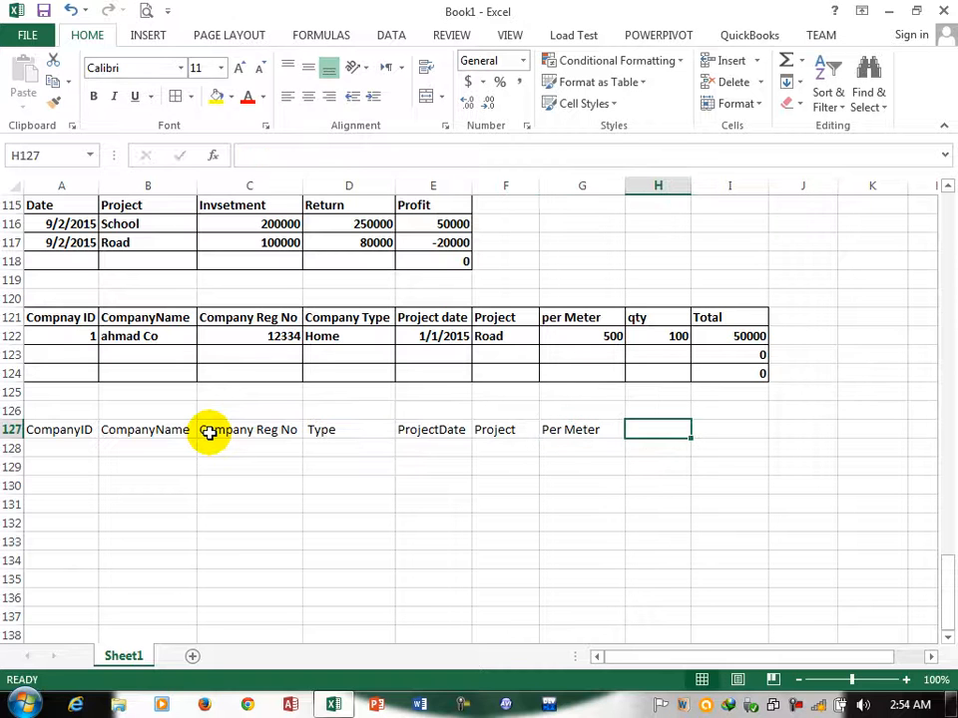
# - Enter the headings Qty in H127 and total in I127
pyautogui.write('Qty')
pyautogui.press('Tab')
pyautogui.write('to')
pyautogui.write('at')
pyautogui.press('BackSpace')
pyautogui.press('BackSpace')
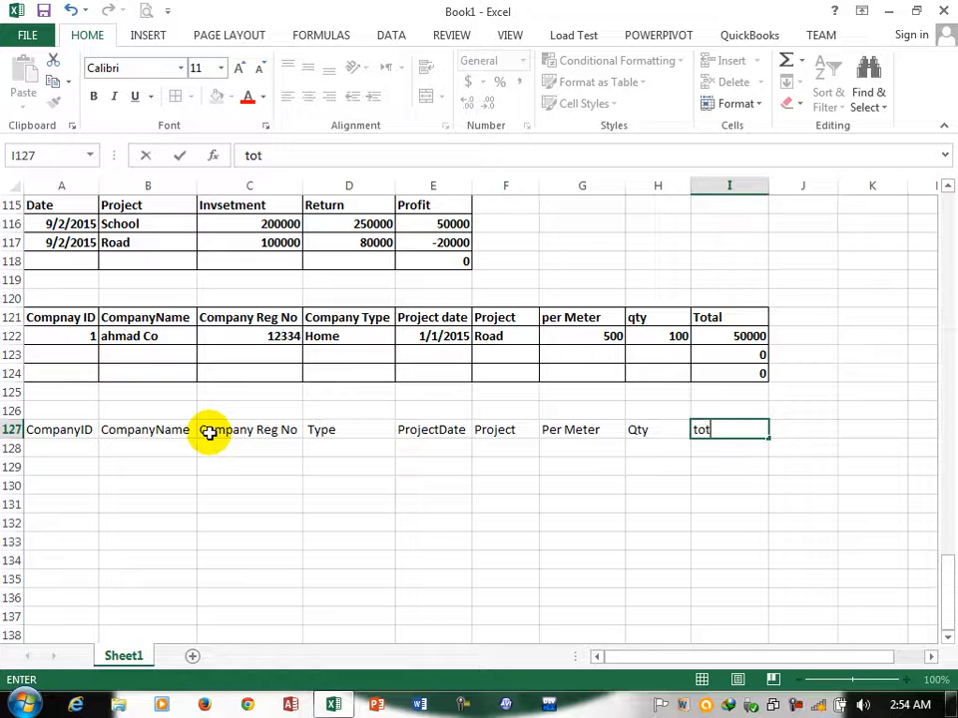
pyautogui.press('Tab')
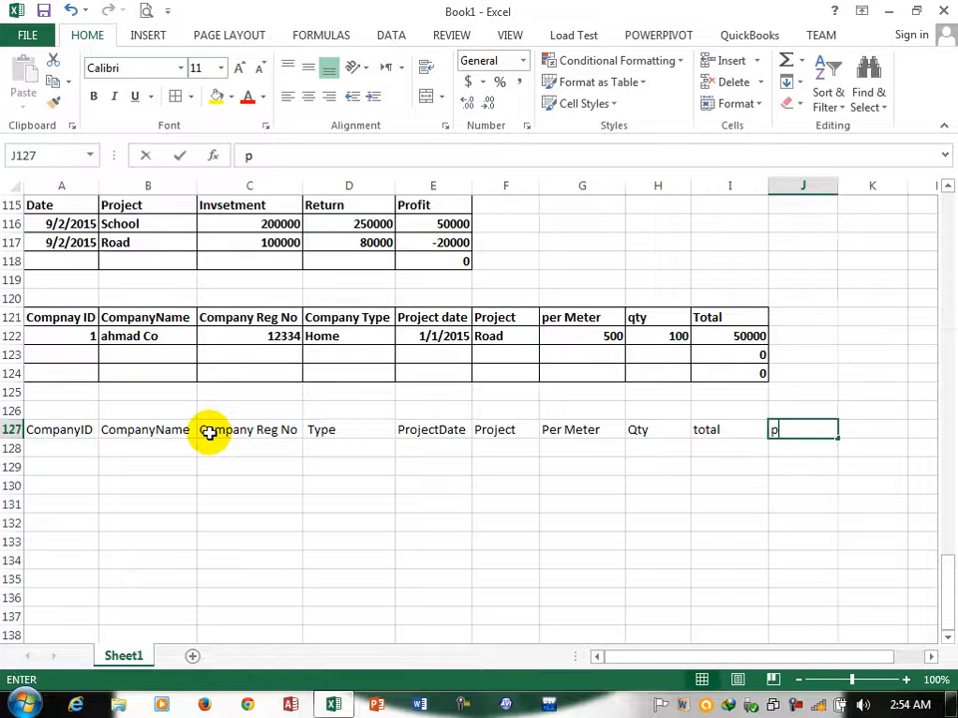
# - Enter the headings paid in J127 and balance in K127
pyautogui.write('paid')
pyautogui.press('Tab')
pyautogui.write('bala')
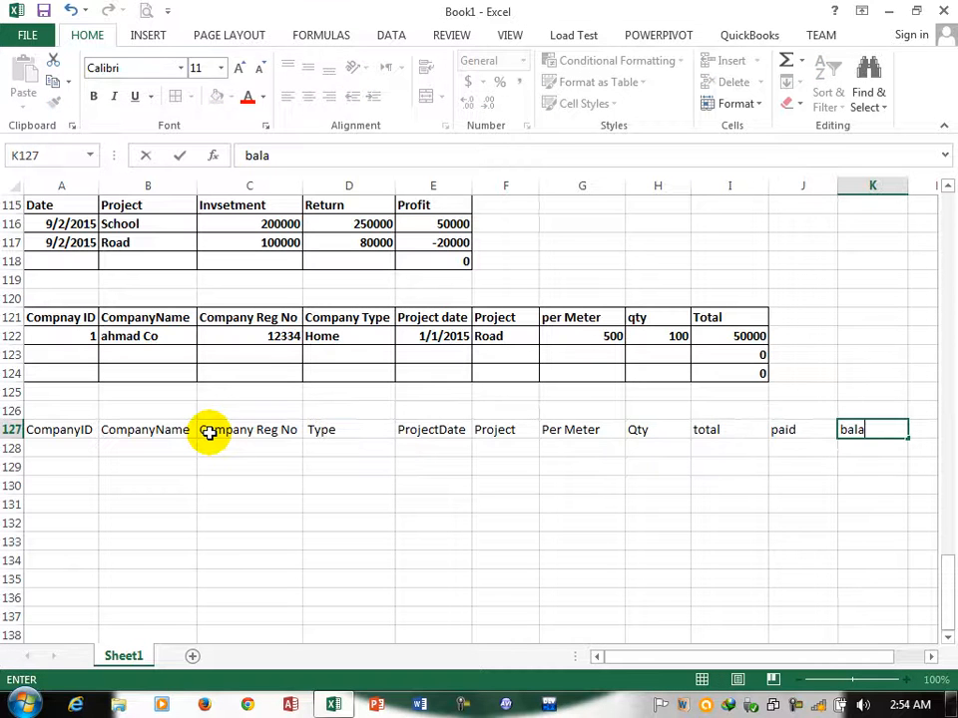
pyautogui.write('nce')
pyautogui.press('Tab')
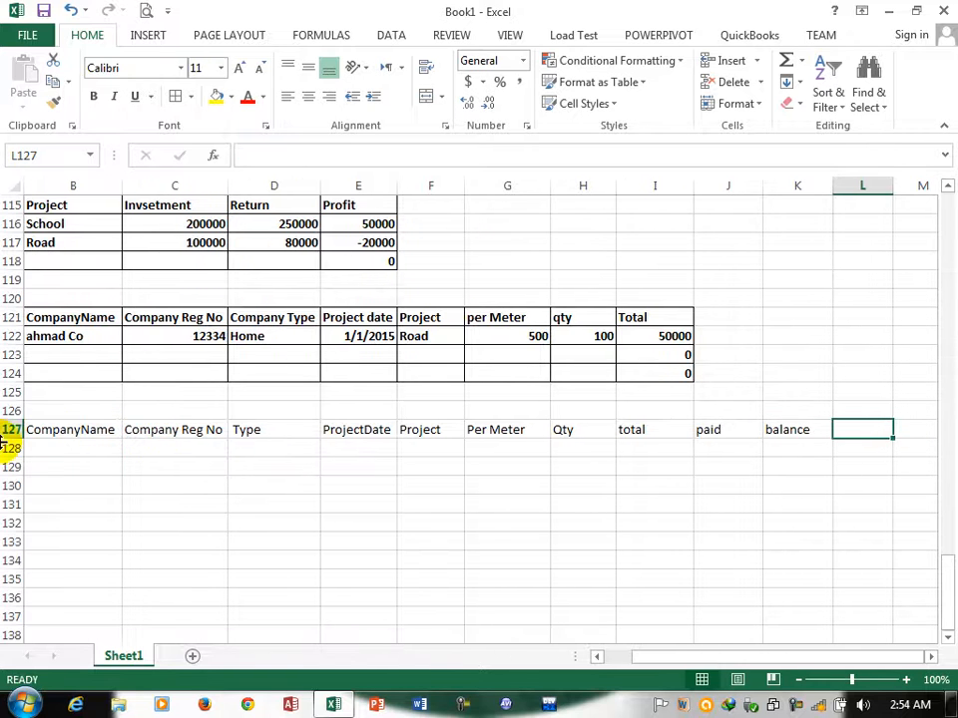
# - Apply bold and all borders to the new table range A127:K131
pyautogui.moveTo(795, 429); pyautogui.dragTo(22, 493)
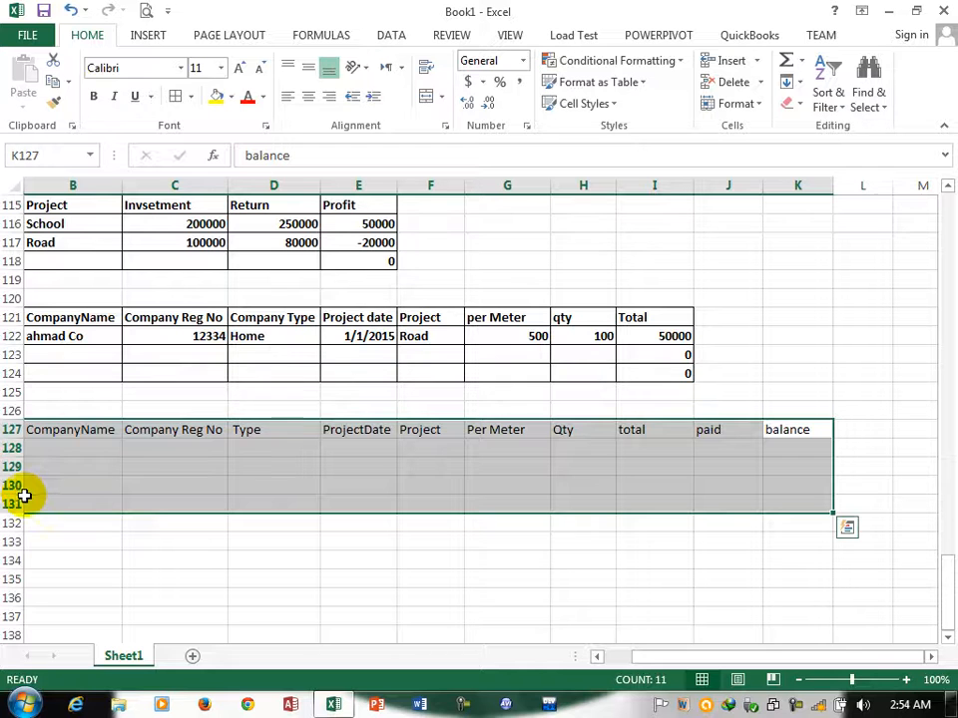
pyautogui.click(95, 96)
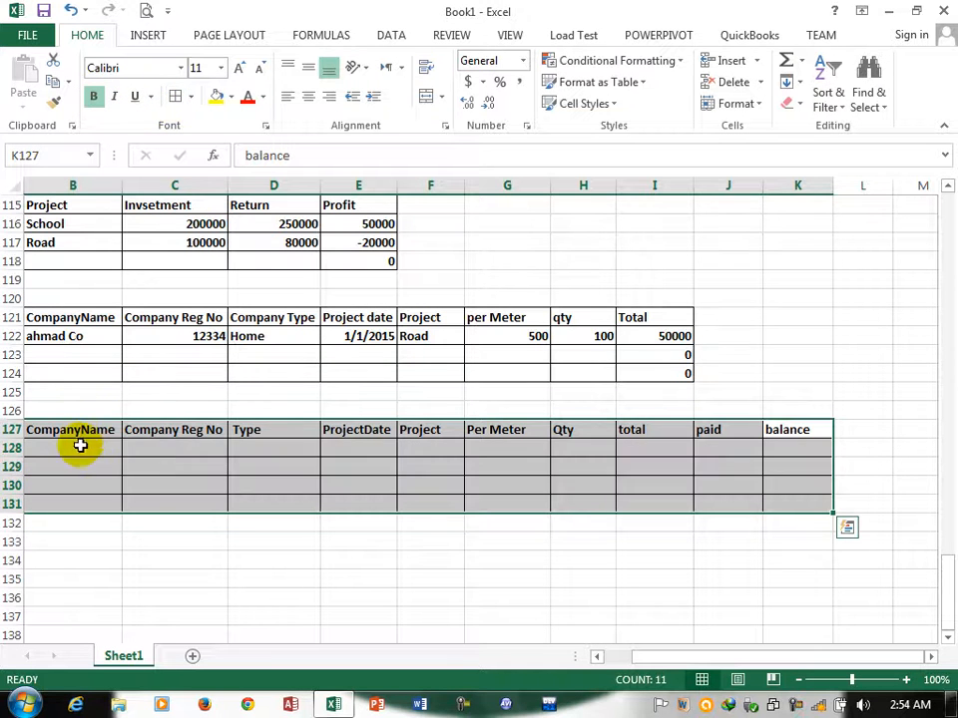
# - Enter the company name ahmad Co in B128 and its company registration number in C128
pyautogui.click(79, 445)
pyautogui.write('ahmad')
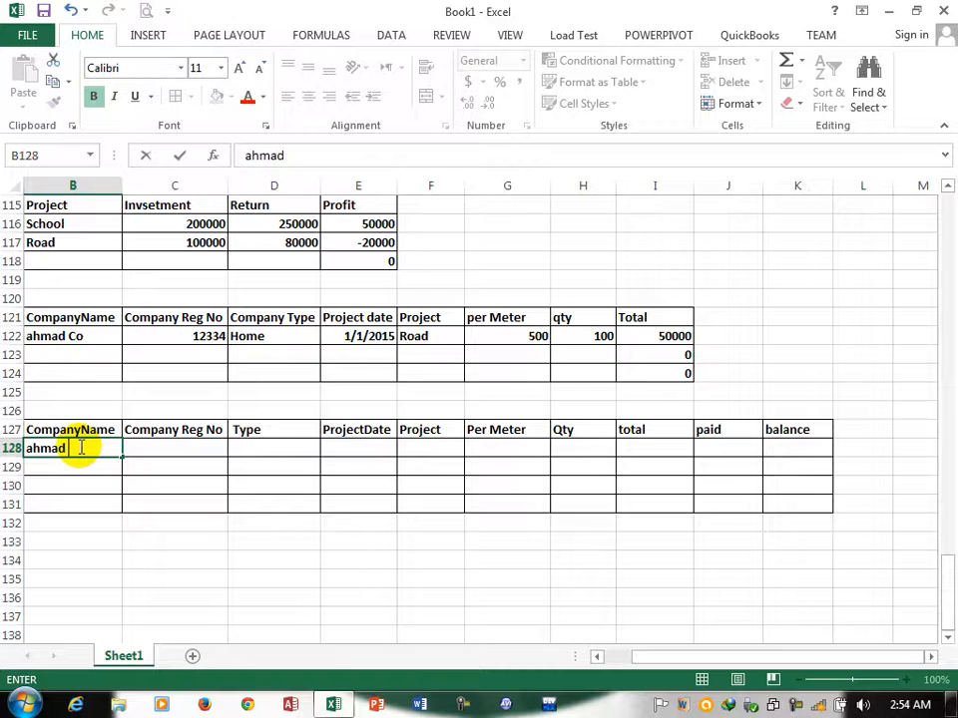
pyautogui.press('Tab')
pyautogui.write('134')
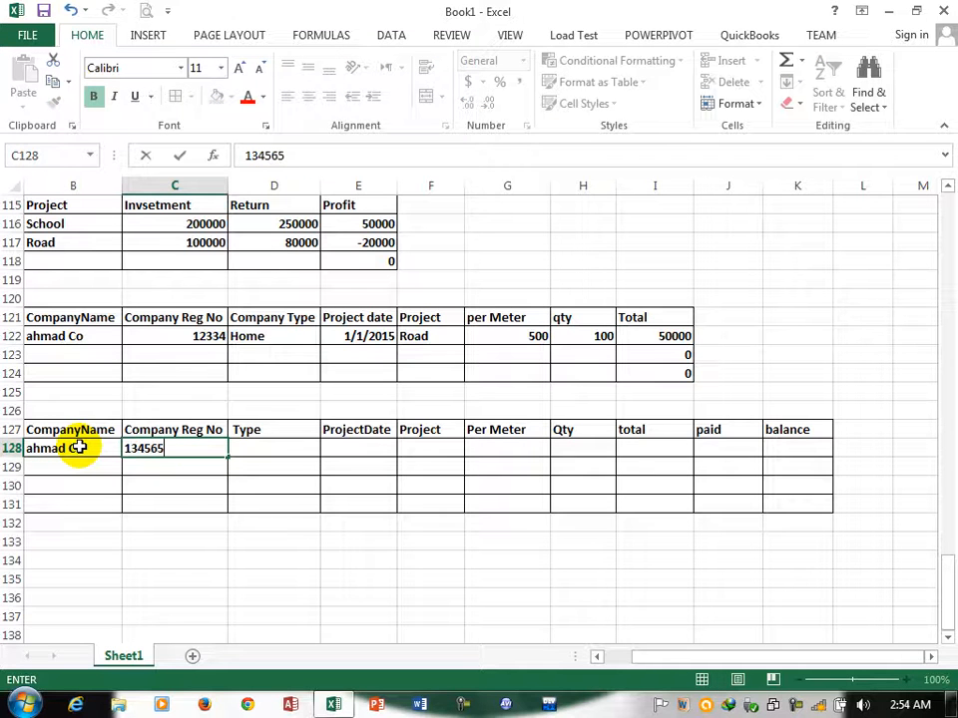
# - Enter Home as the type in D128 and 9/2/2015 as the project date in E128
pyautogui.click(262, 461)
pyautogui.click(262, 450)
pyautogui.write('H')
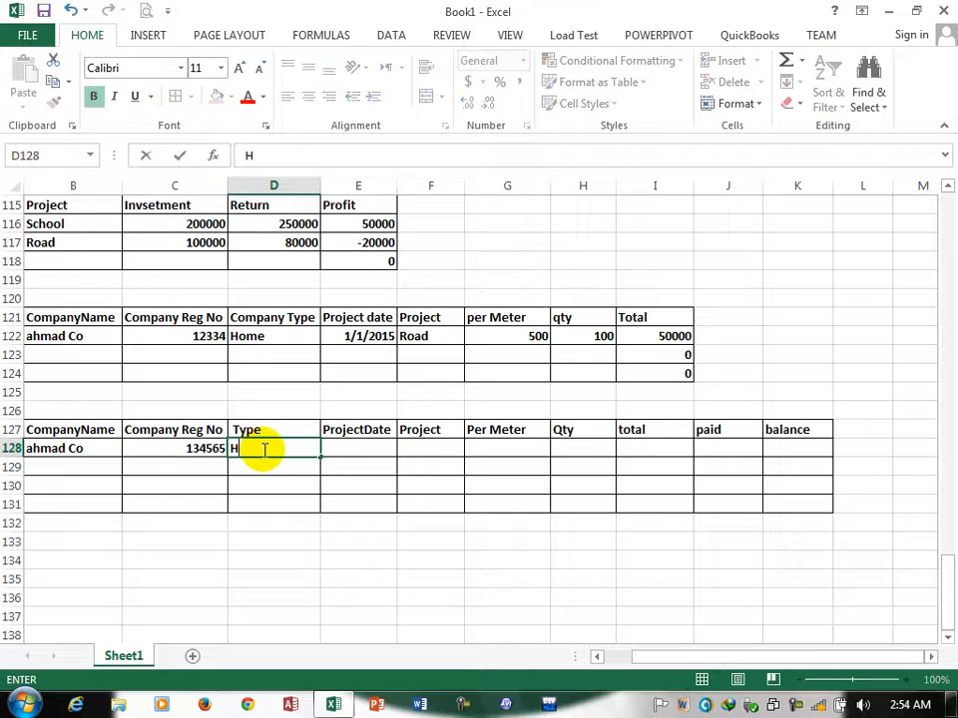
pyautogui.write('om')
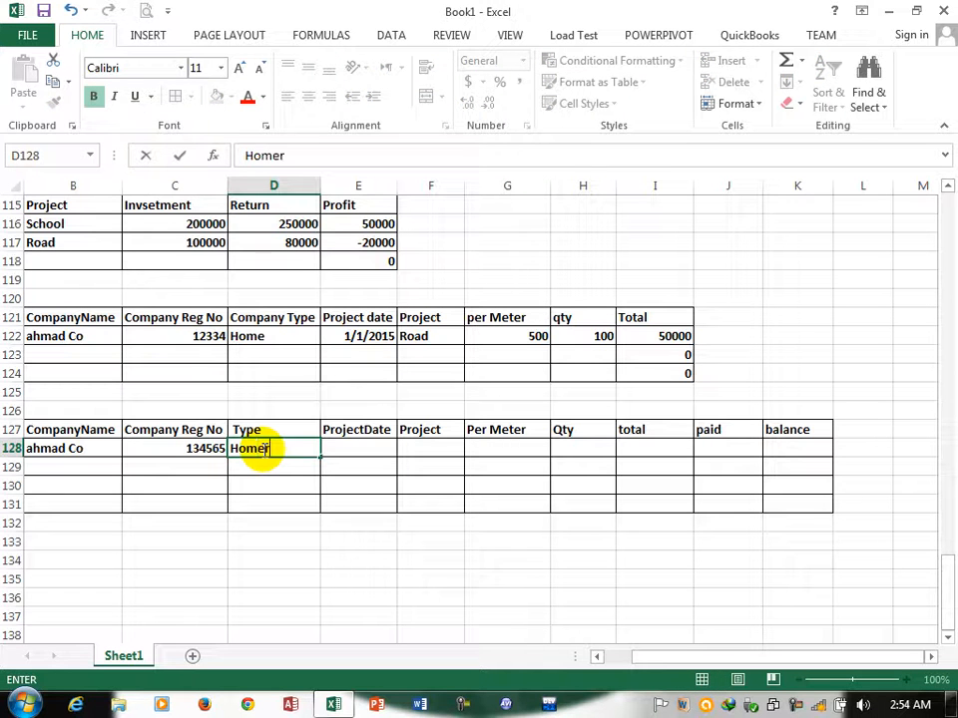
pyautogui.write('er')
pyautogui.press('BackSpace')
pyautogui.press('Tab')
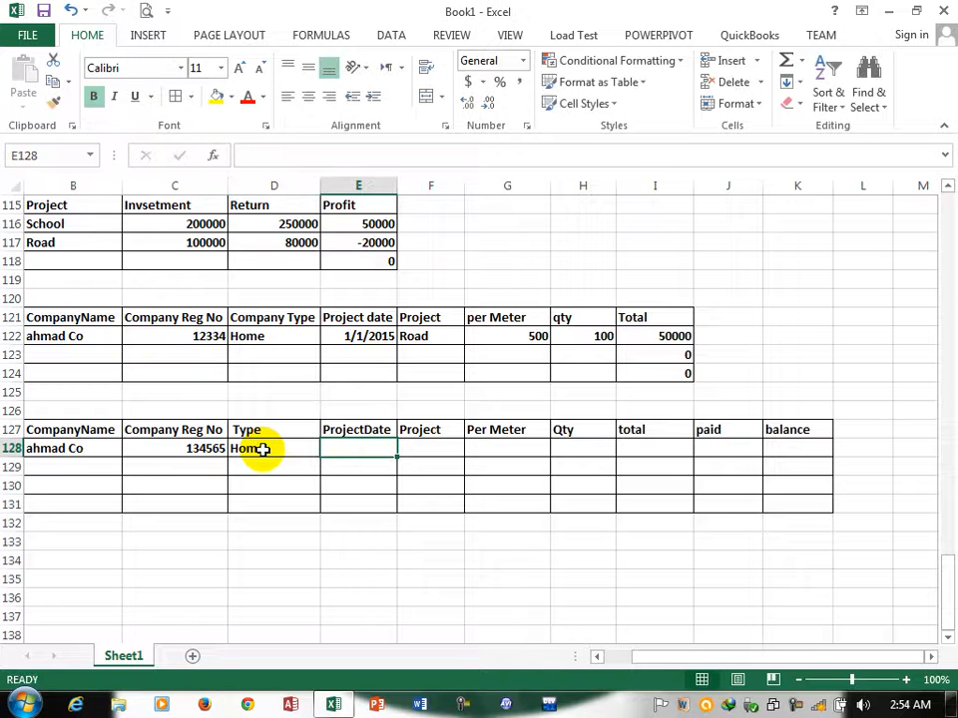
pyautogui.write('9/2/2015')
pyautogui.press('Tab')
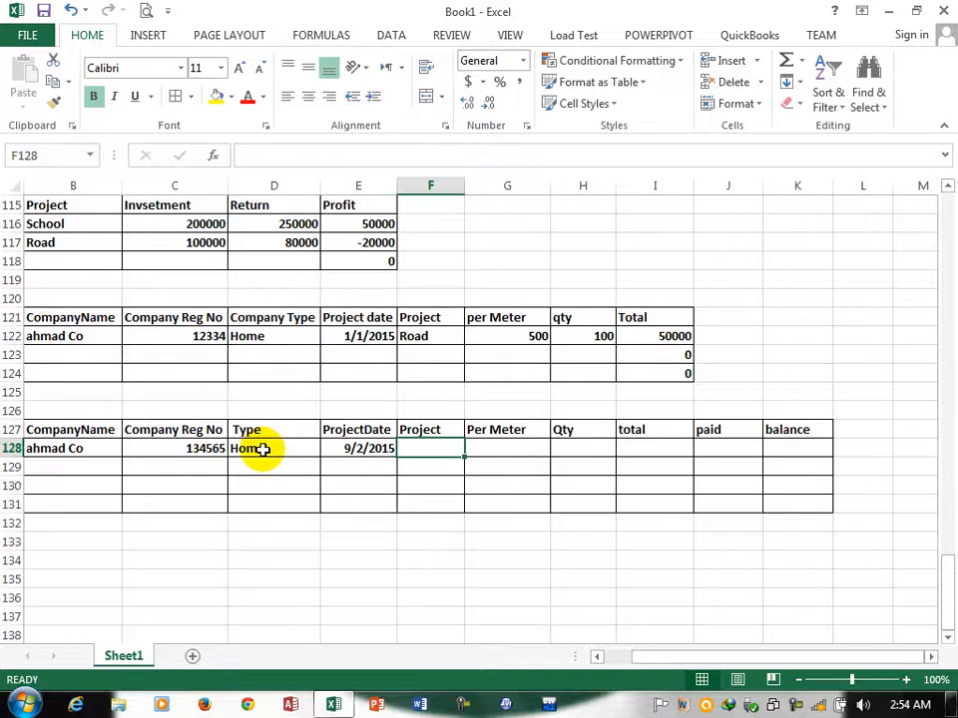
# - Enter Road as the project in F128, with 1000 per meter in G128 and quantity 1000 in H128
pyautogui.write('Road')
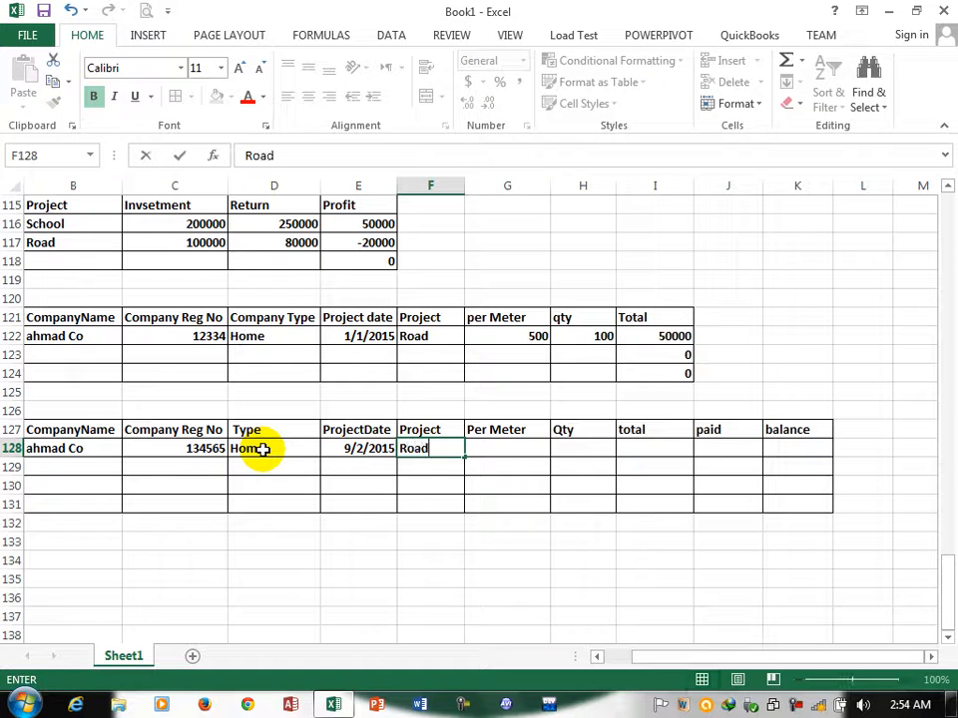
pyautogui.press('Tab')
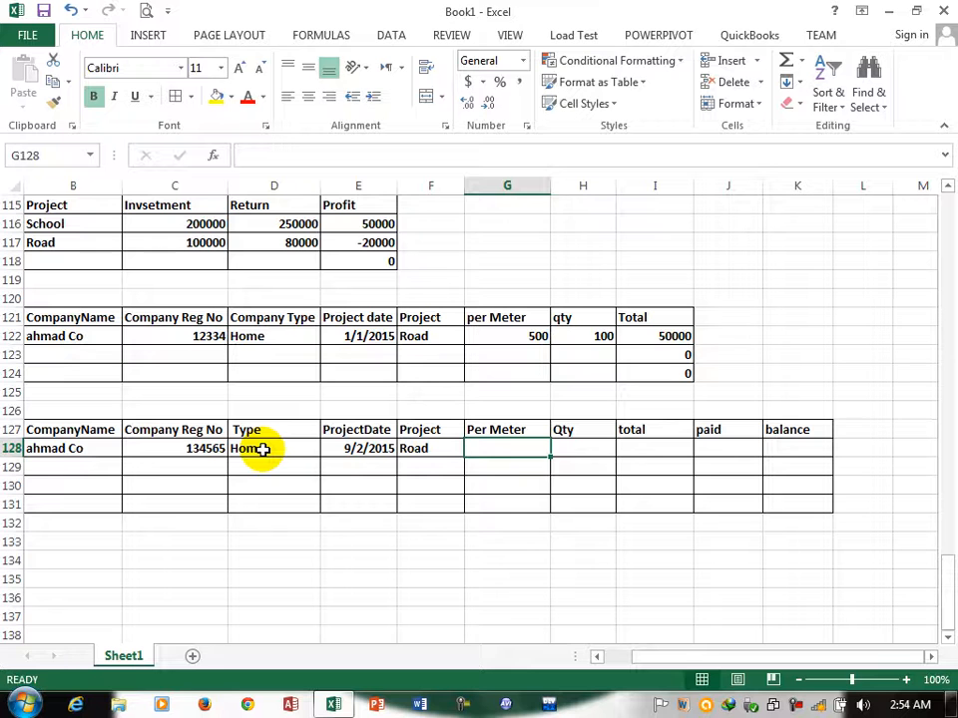
pyautogui.write('1000')
pyautogui.press('Tab')
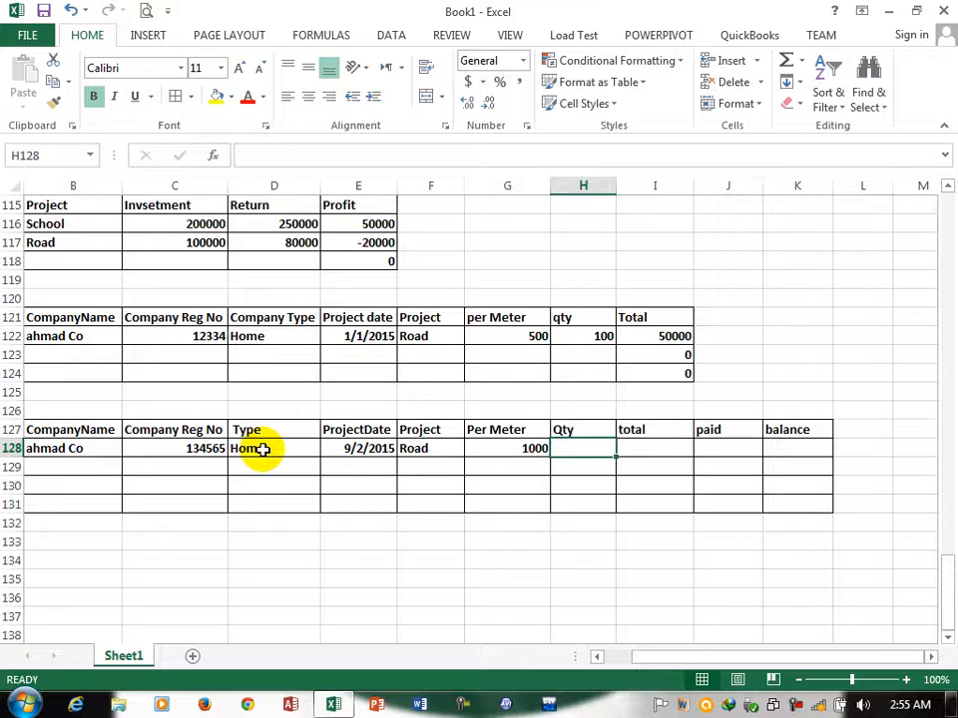
pyautogui.write('1000')
pyautogui.press('Tab')
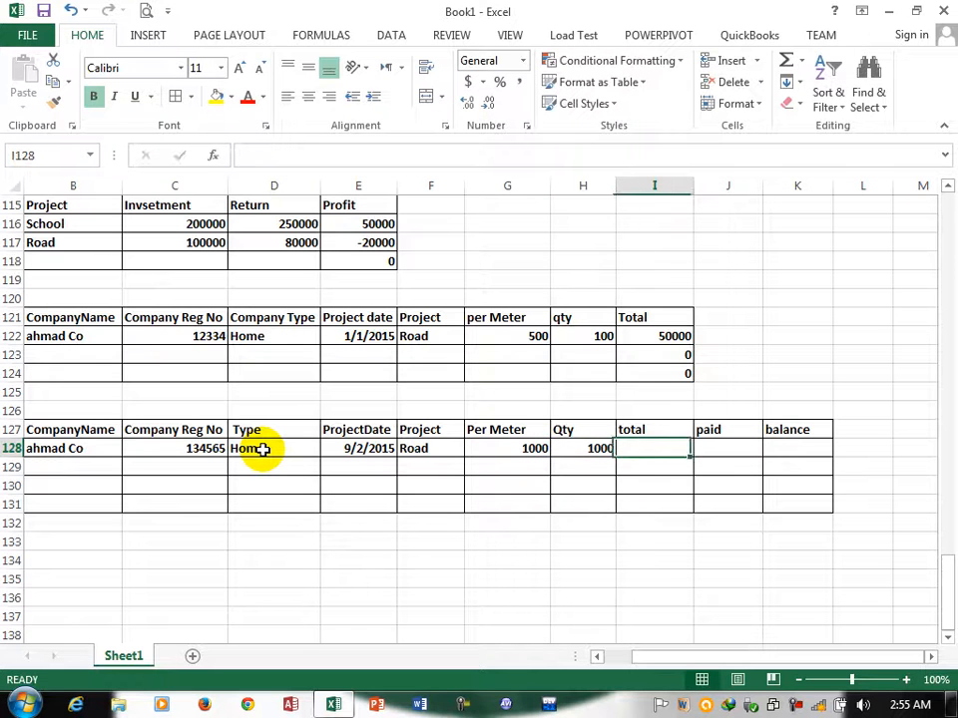
# - Calculate the total in I128 with =G128*H128 and fill the formula down to I131
pyautogui.write('=')
pyautogui.press('Left')
pyautogui.press('Left')
pyautogui.write('*')
pyautogui.press('Left')
pyautogui.press('Return')
pyautogui.click(678, 449)
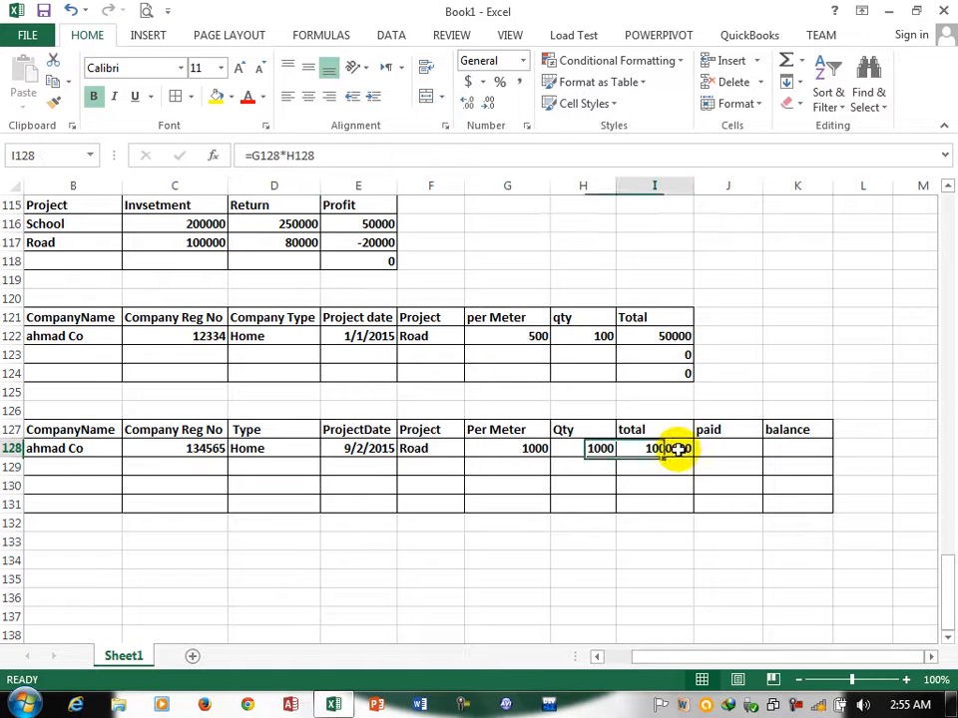
pyautogui.moveTo(693, 458); pyautogui.dragTo(695, 504)
# - Enter 500000 as the paid amount in J128
pyautogui.click(728, 449)
pyautogui.write('500000')
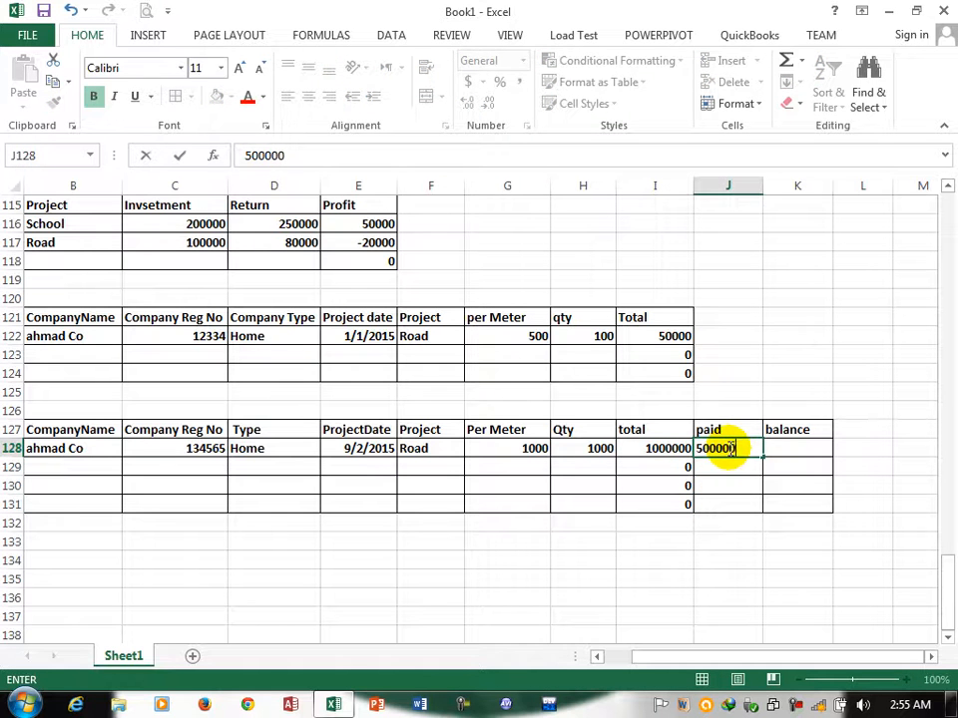
pyautogui.press('Tab')
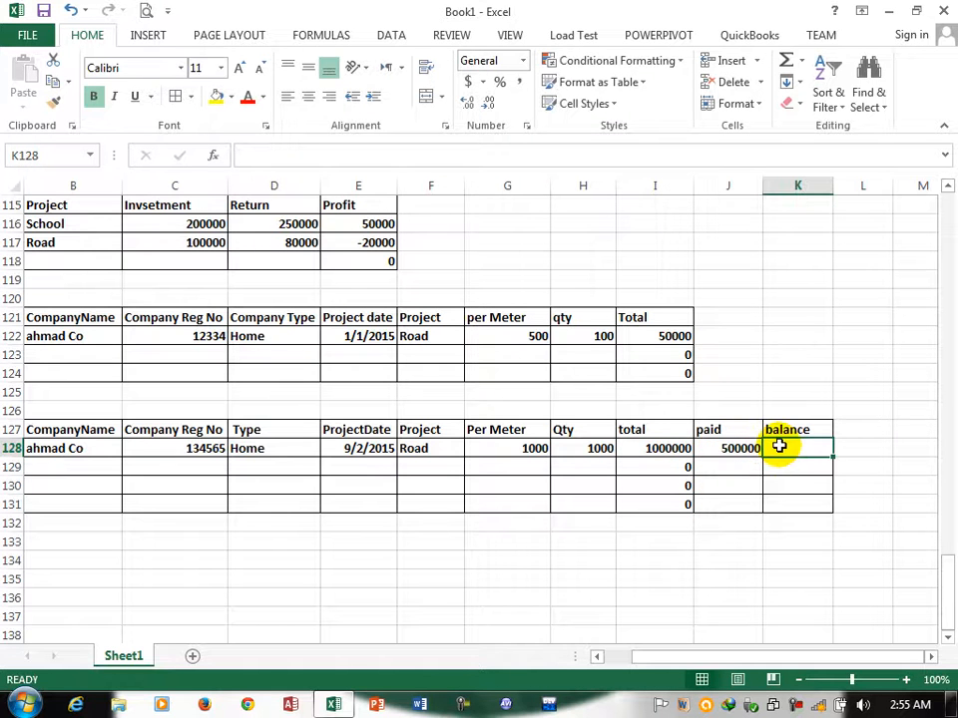
# - Calculate the balance in K128 by subtracting the paid amount in J128 from the total in I128
pyautogui.write('=')
pyautogui.click(659, 448)
pyautogui.write('-')
pyautogui.click(735, 448)
pyautogui.hotkey('ctrl', 'Return')
pyautogui.press('Return')
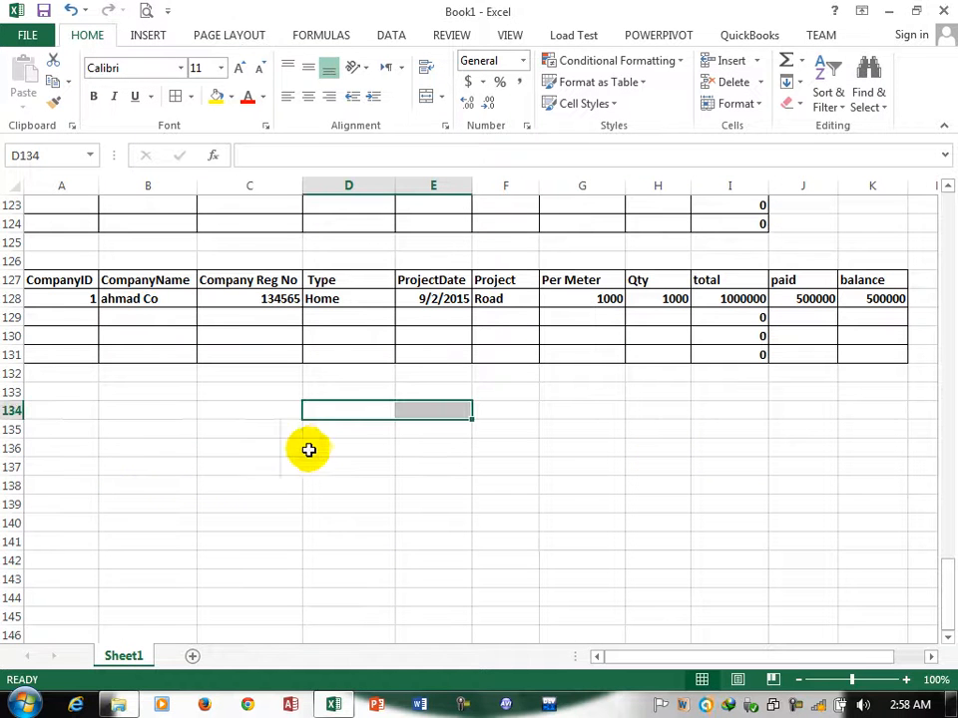
# - Merge and center the cells D134:F135 below the company table
pyautogui.click(329, 425)
pyautogui.moveTo(324, 412); pyautogui.dragTo(505, 421)
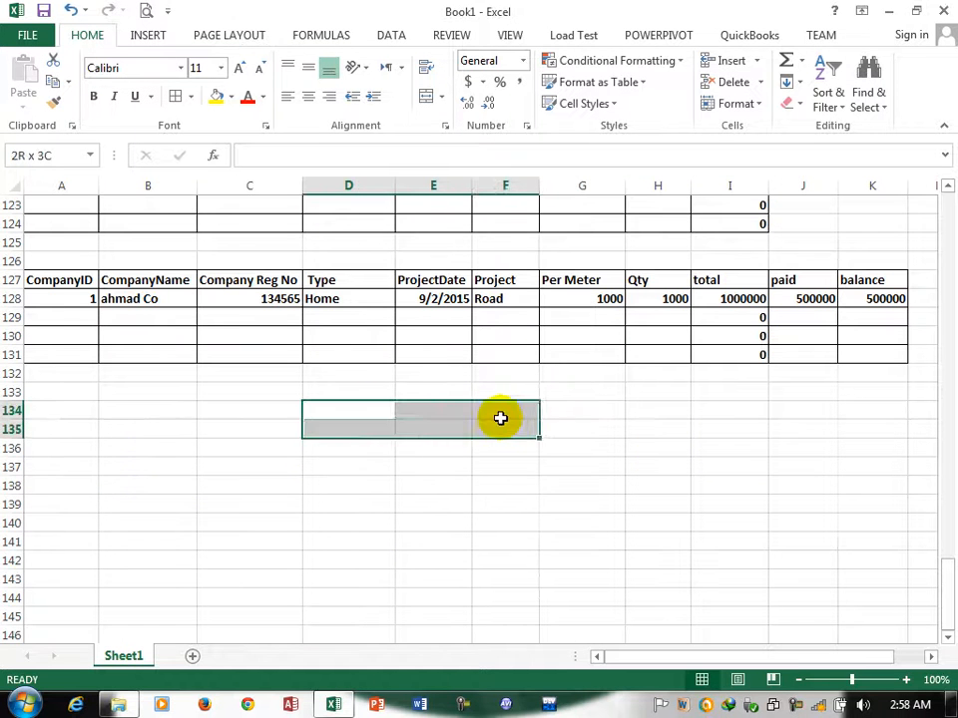
pyautogui.click(427, 95)
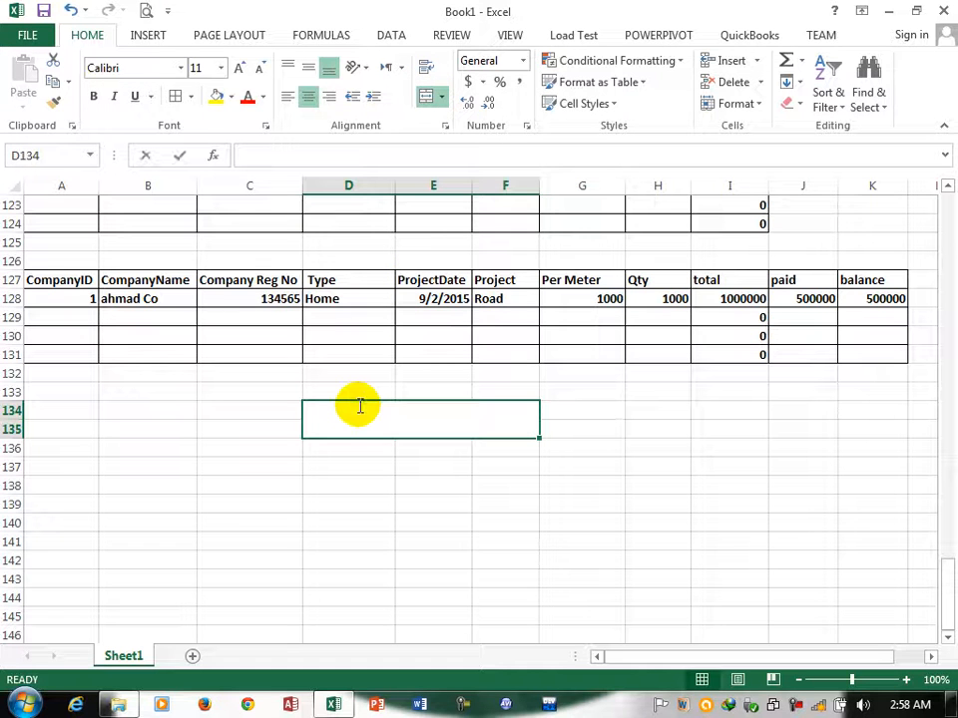
# - Enter the title Exam Formulas in the merged cell D134:F135 and format it bold with borders
pyautogui.write('x')
pyautogui.press('alt')
pyautogui.press('alt')
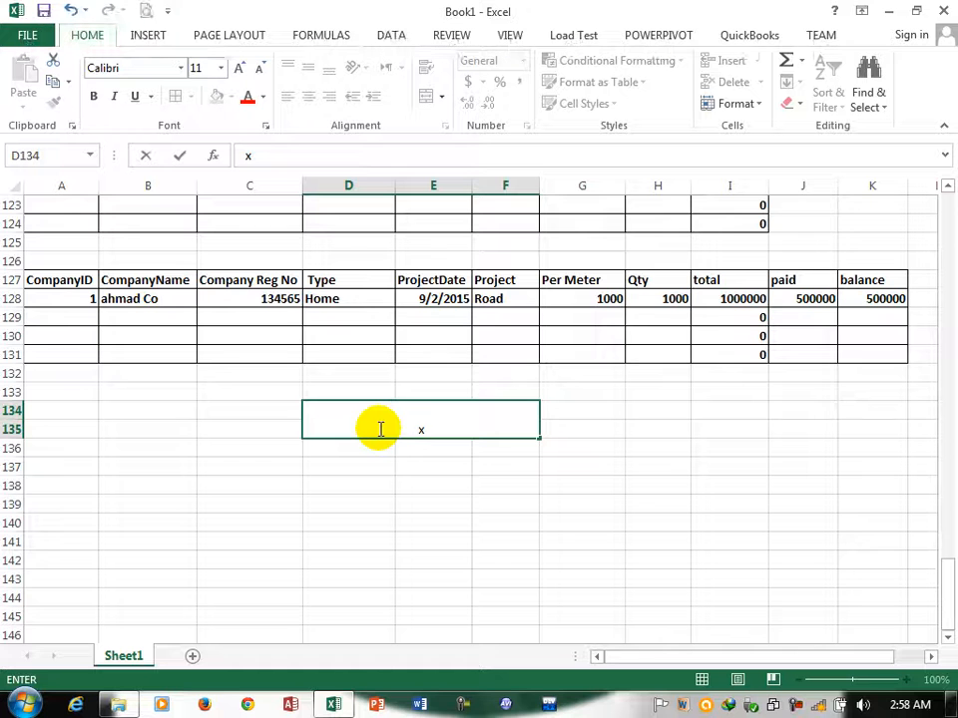
pyautogui.click(417, 429)
pyautogui.press('BackSpace')
pyautogui.write('Exam Formulas')
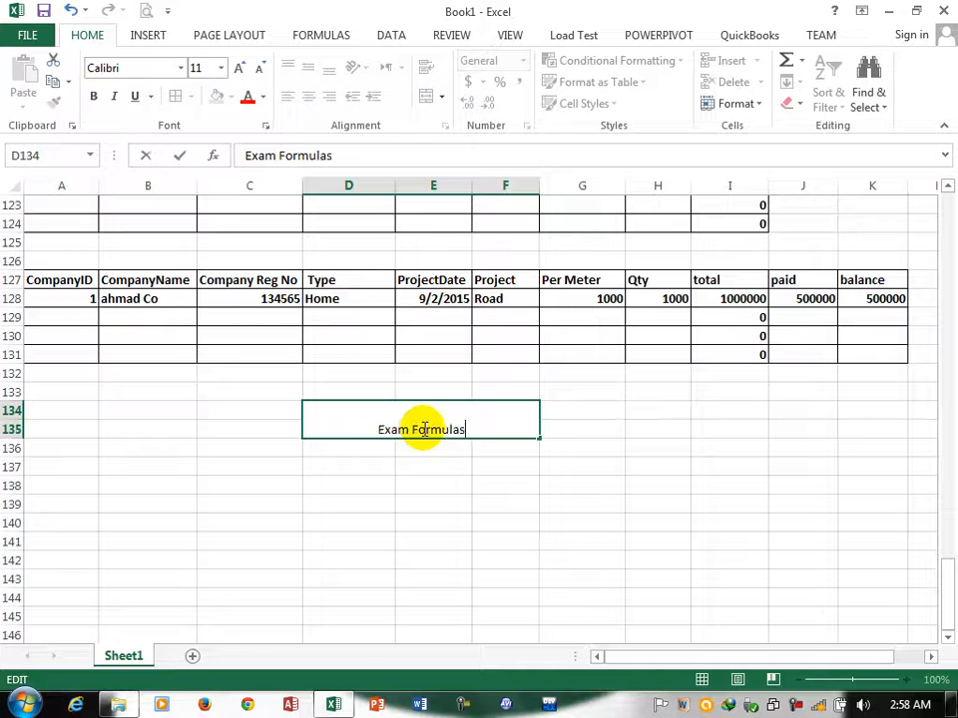
pyautogui.press('Return')
pyautogui.click(403, 423)
pyautogui.click(93, 95)
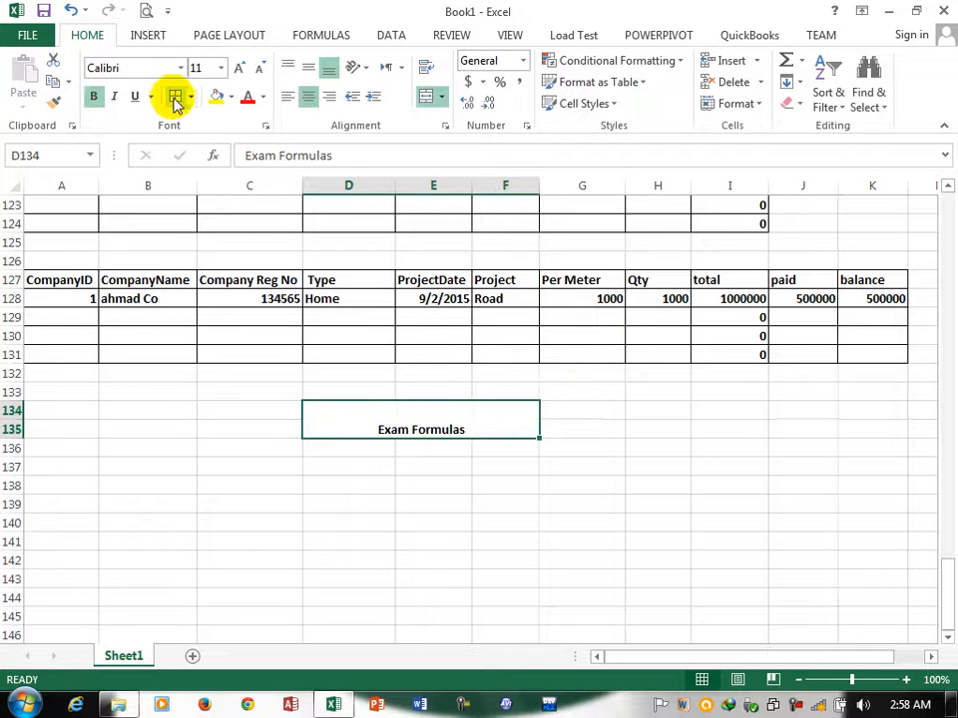
# - Enter the headings StudentId in A137 and S/Name in B137
pyautogui.click(66, 490)
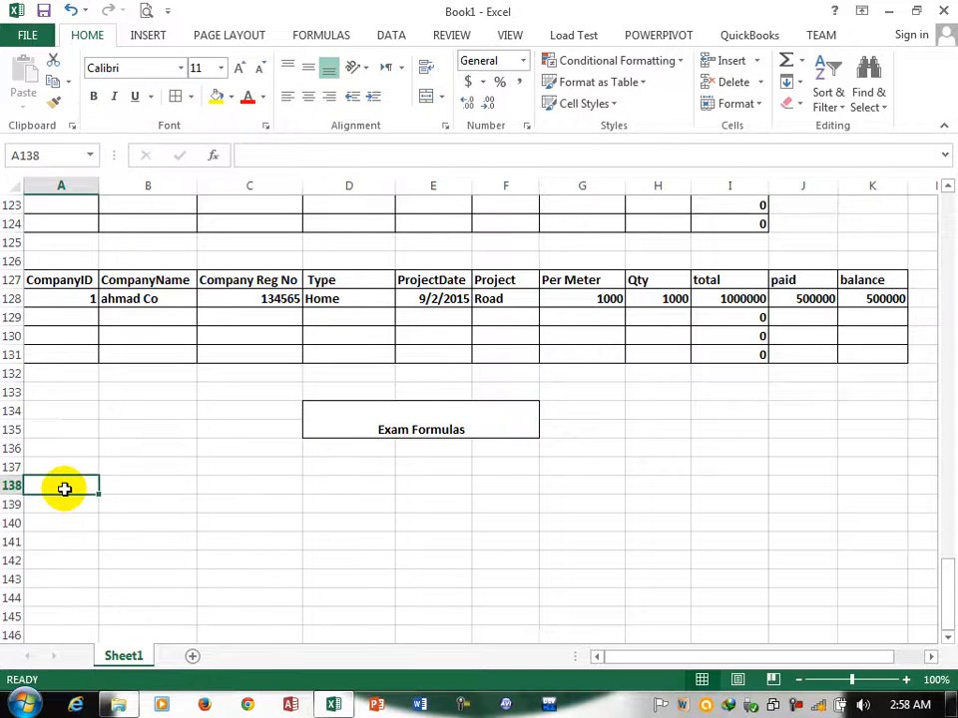
pyautogui.press('Up')
pyautogui.write('Stude')
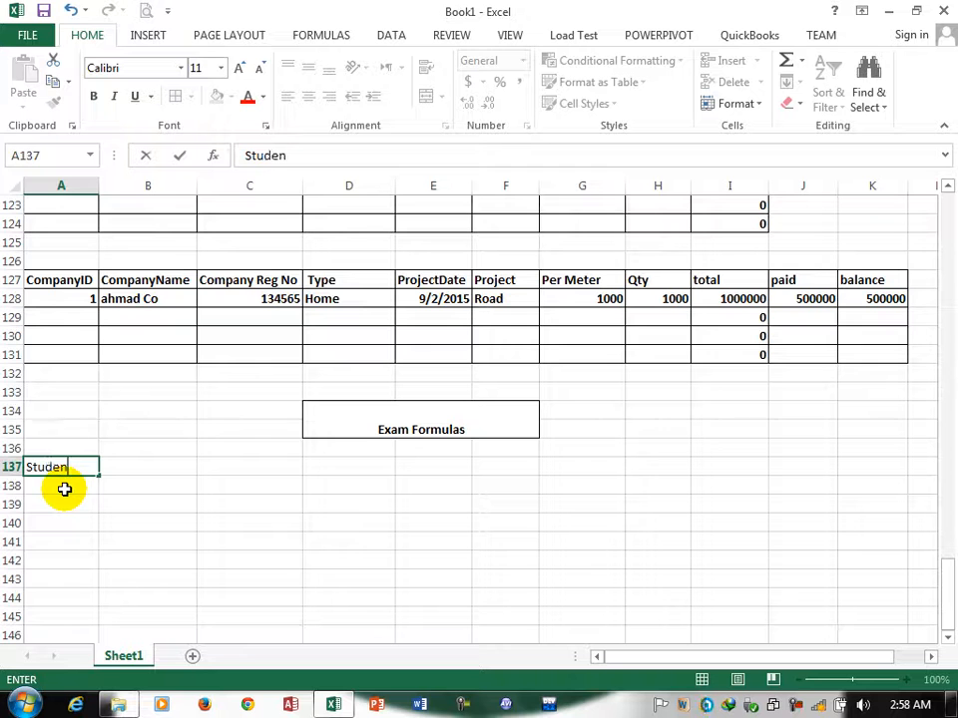
pyautogui.write('ntId')
pyautogui.press('Tab')
pyautogui.write('S/Name')
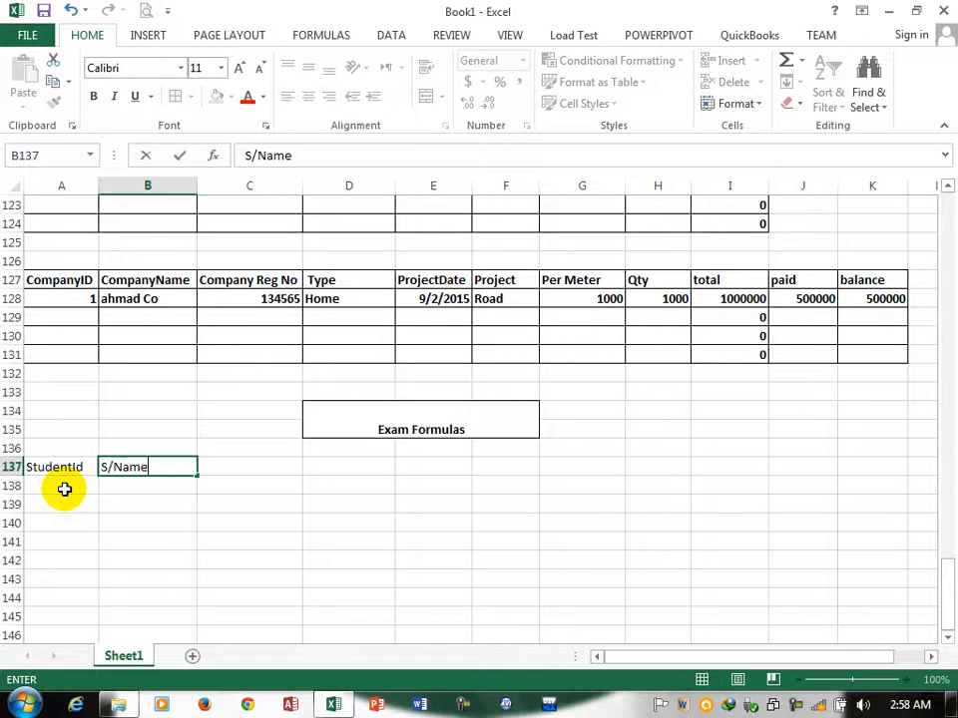
pyautogui.press('Tab')
# - Enter the headings F/name in C137 and Total mark in D137
pyautogui.write('F/nam')
pyautogui.press('Tab')
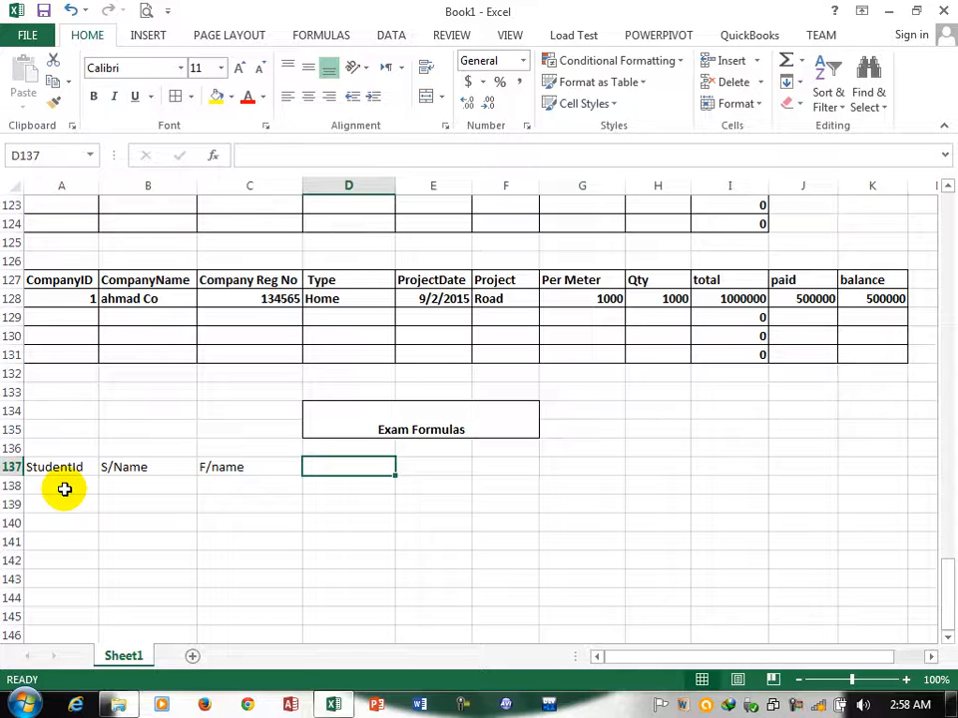
pyautogui.write('Total')
pyautogui.press('Tab')
pyautogui.press('Left')
pyautogui.press('F2')
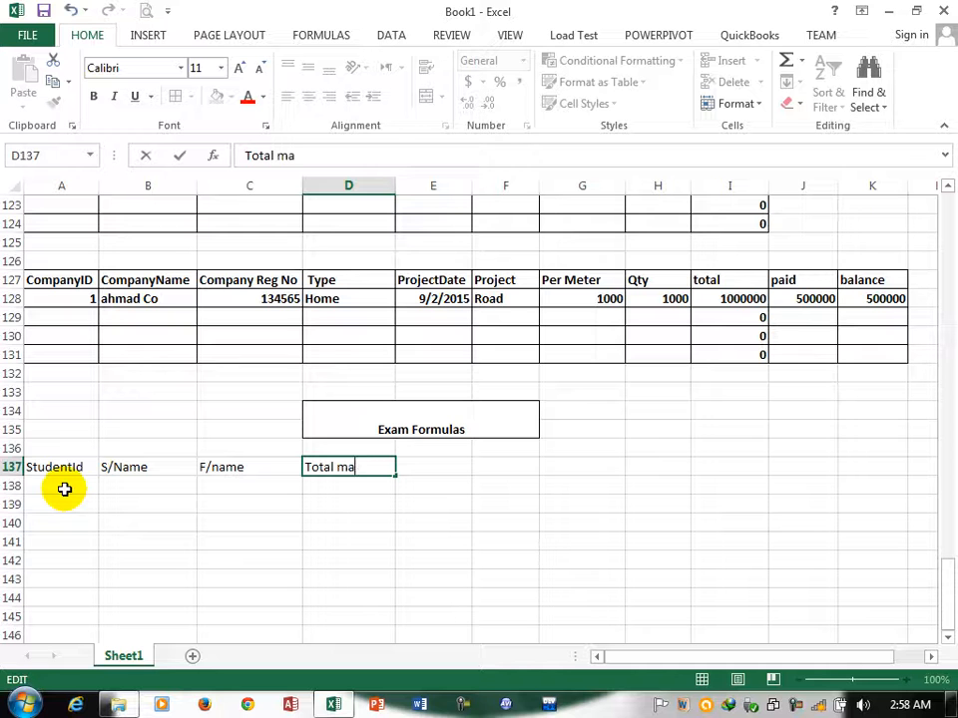
pyautogui.press('Tab')
# - Enter the heading Ob mark in E137 and apply bold and all borders to A137:E140
pyautogui.write('Ob')
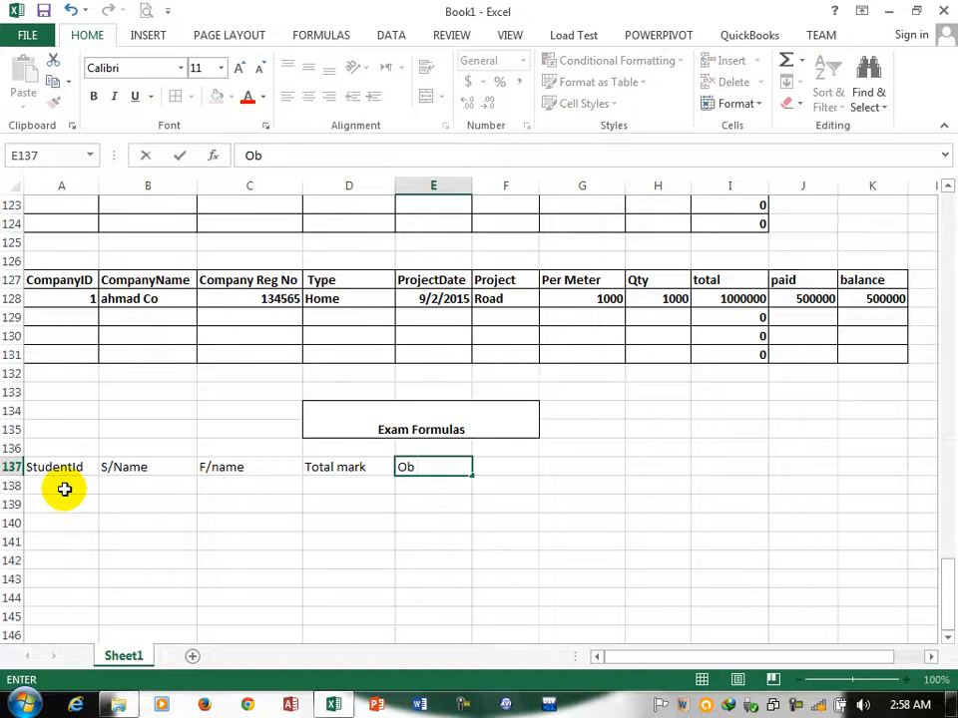
pyautogui.write(' mark')
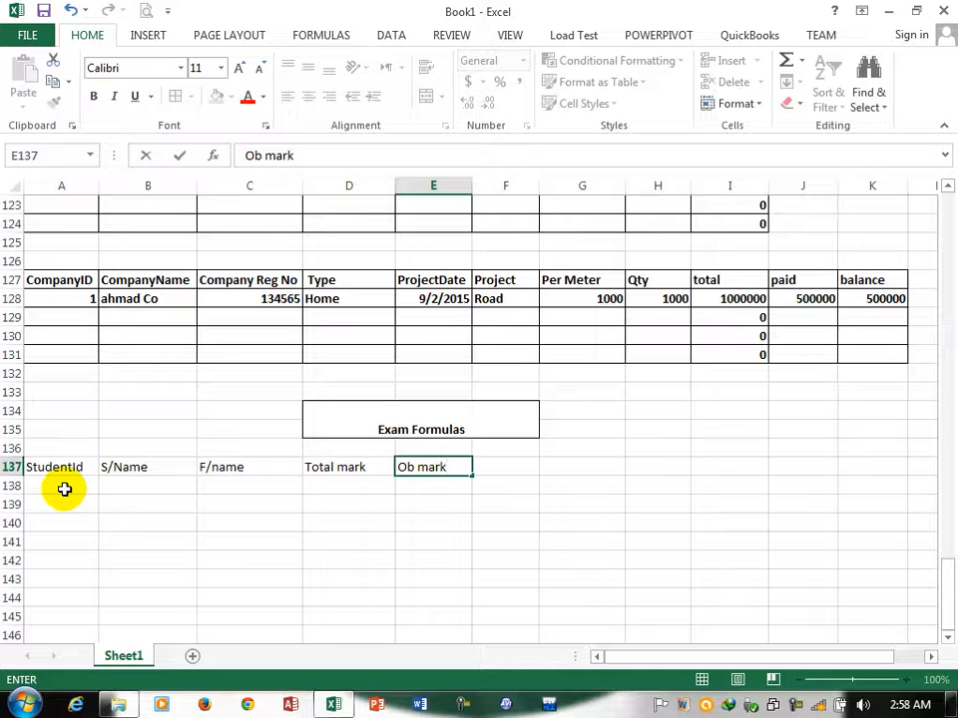
pyautogui.press('Tab')
pyautogui.moveTo(32, 466); pyautogui.dragTo(450, 514)
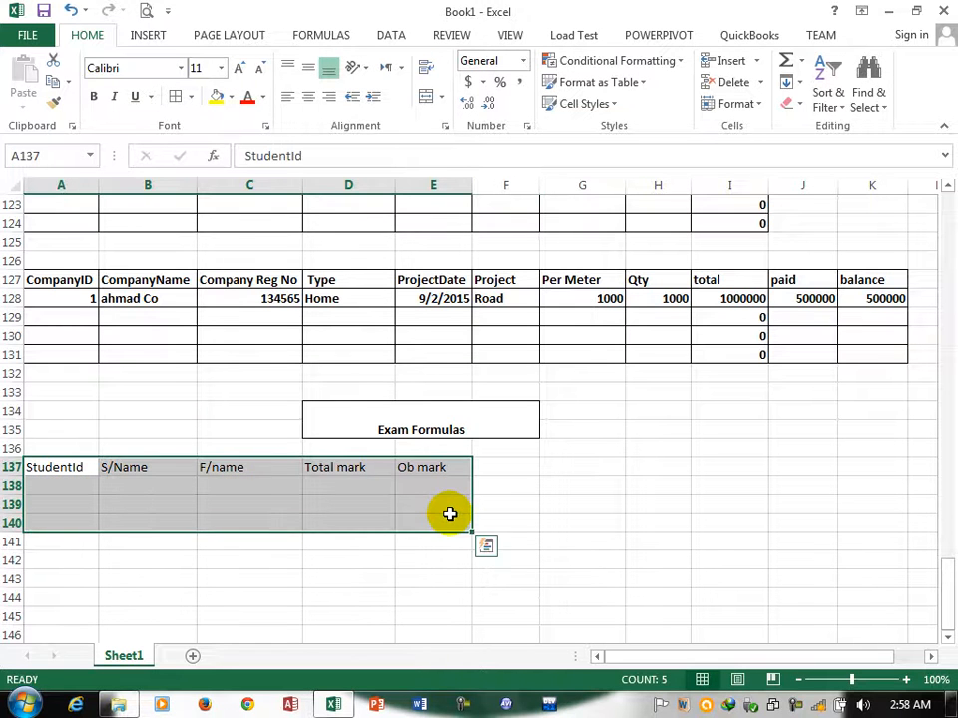
pyautogui.click(178, 96)
# - Fill in the first student record in row 138 with ID 1, the student's name and the father's name
pyautogui.click(81, 486)
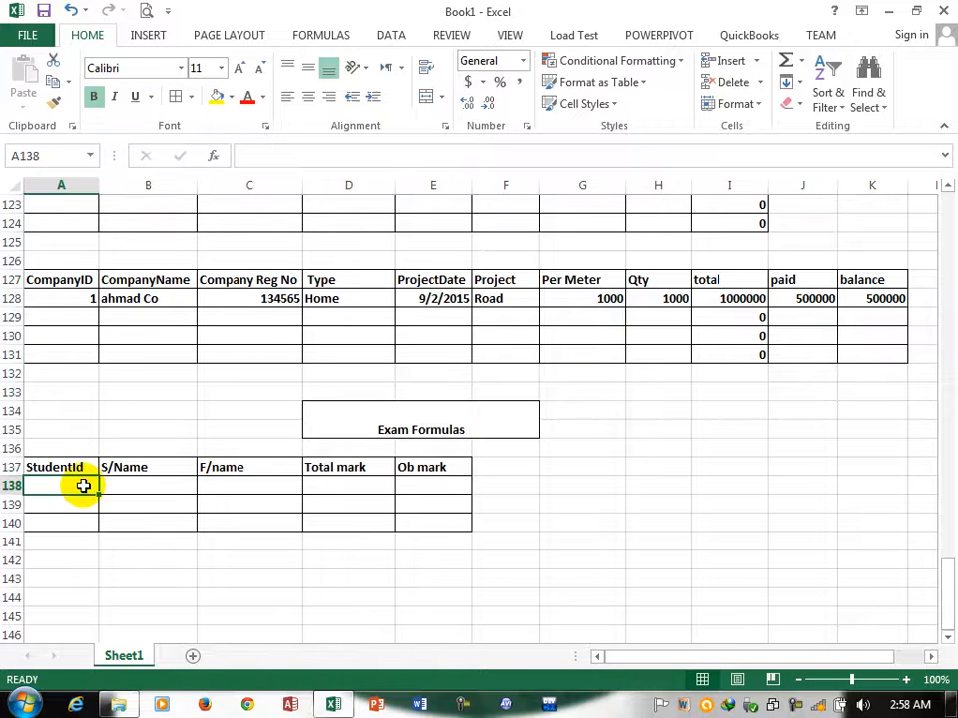
pyautogui.write('1')
pyautogui.click(138, 486)
pyautogui.write('usman')
pyautogui.hotkey('ctrl', 'Return')
pyautogui.press('Tab')
pyautogui.write('jan')
pyautogui.press('Tab')
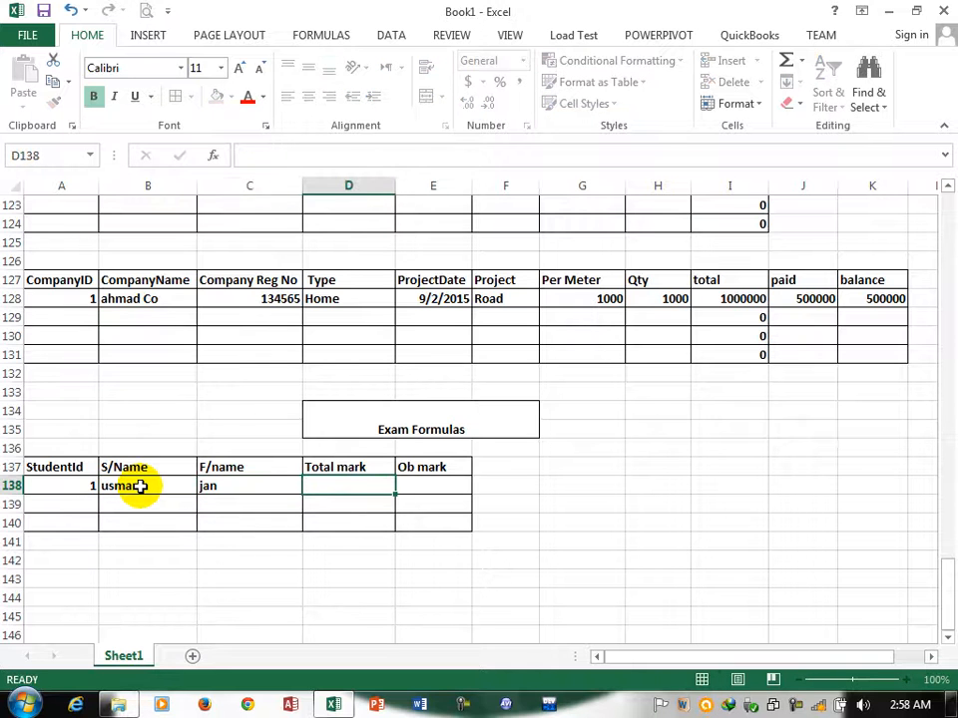
# - Enter 400 as the total mark in D138 and 300 as the obtained mark in E138
pyautogui.write('400')
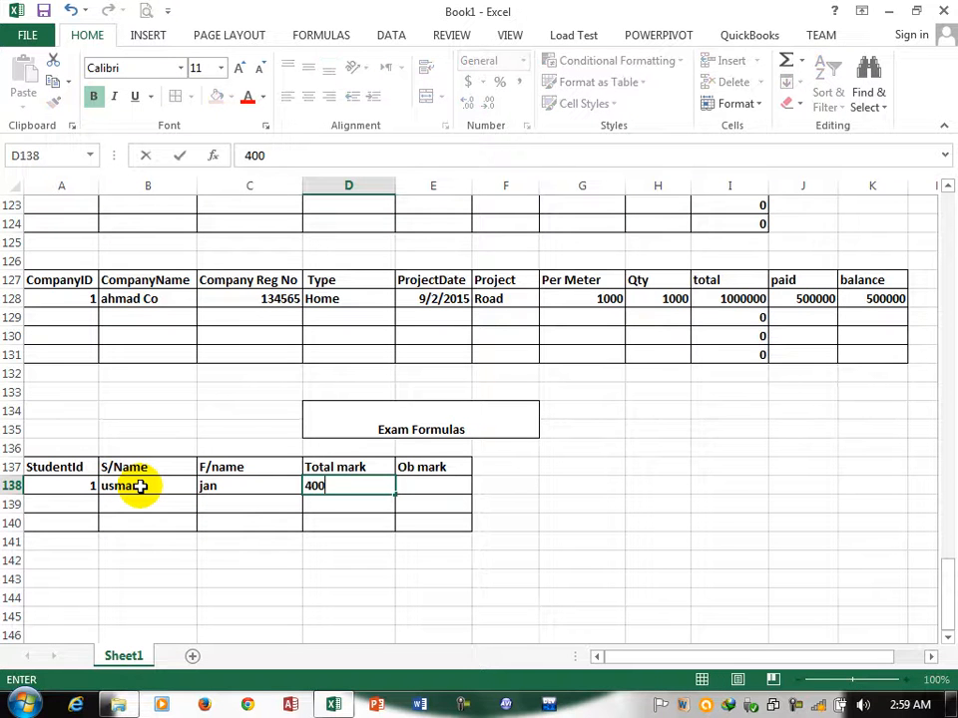
pyautogui.press('Tab')
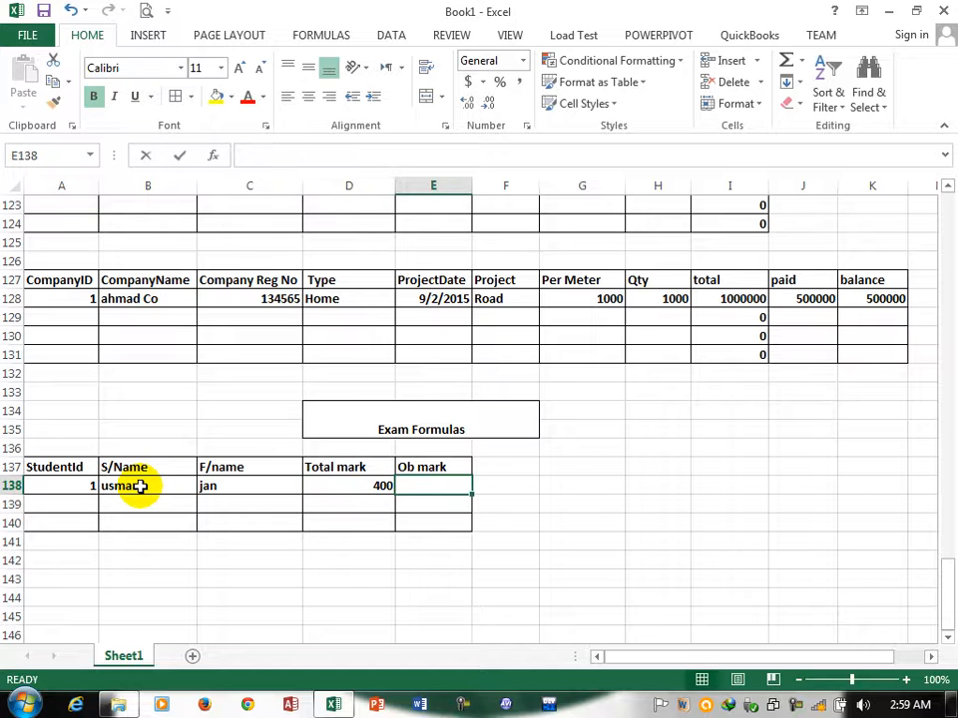
pyautogui.write('300')
pyautogui.press('Tab')
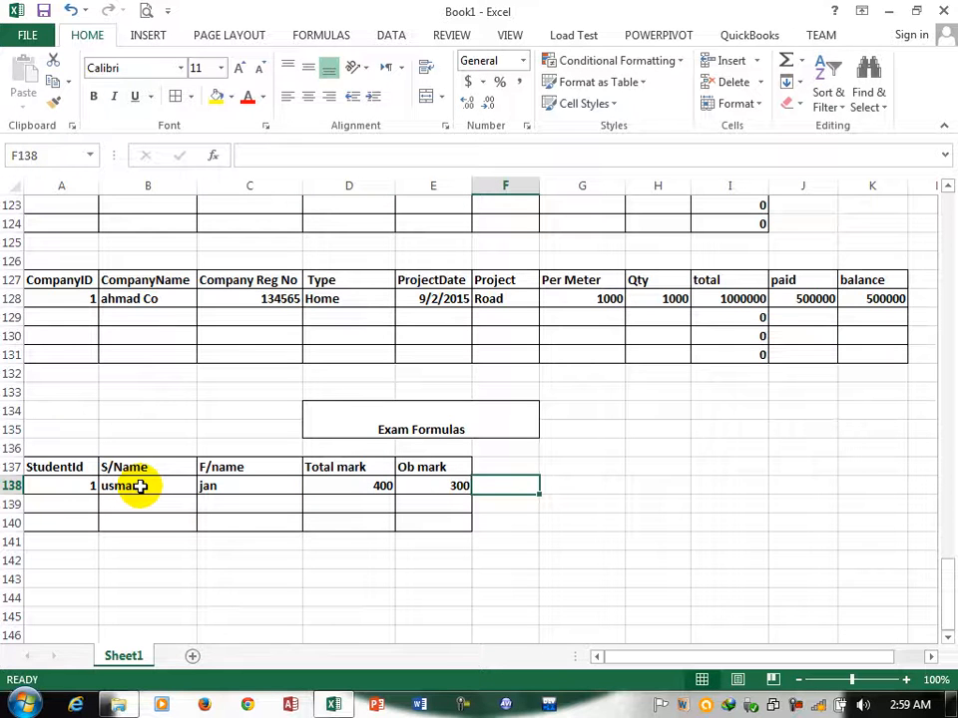
# - Enter the heading Result in F137 and apply all borders to F137:F140
pyautogui.click(508, 469)
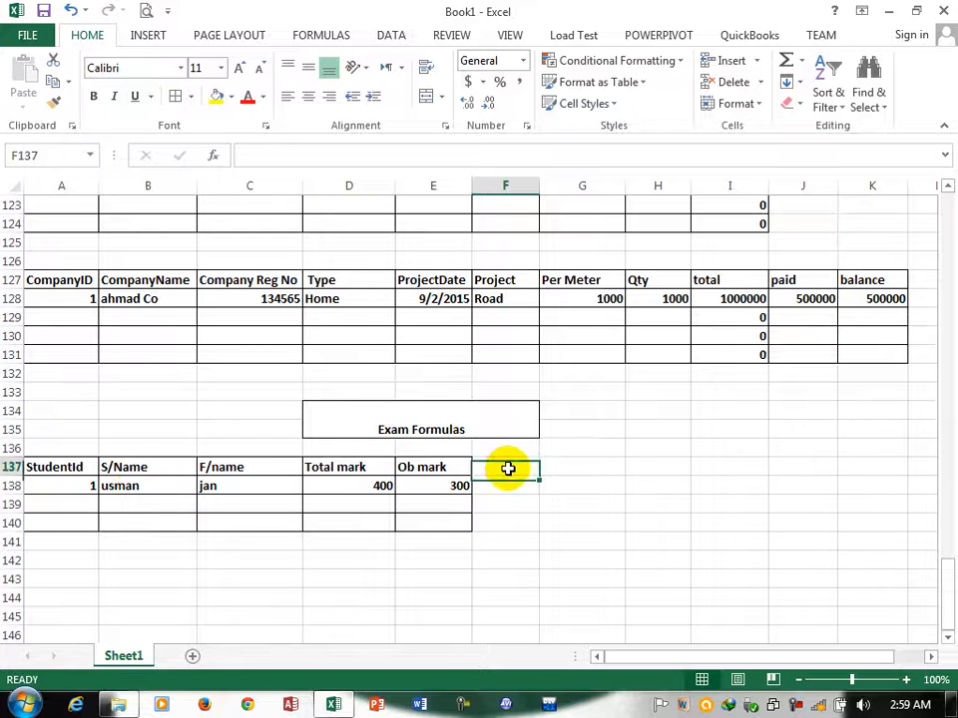
pyautogui.write('=')
pyautogui.press('BackSpace')
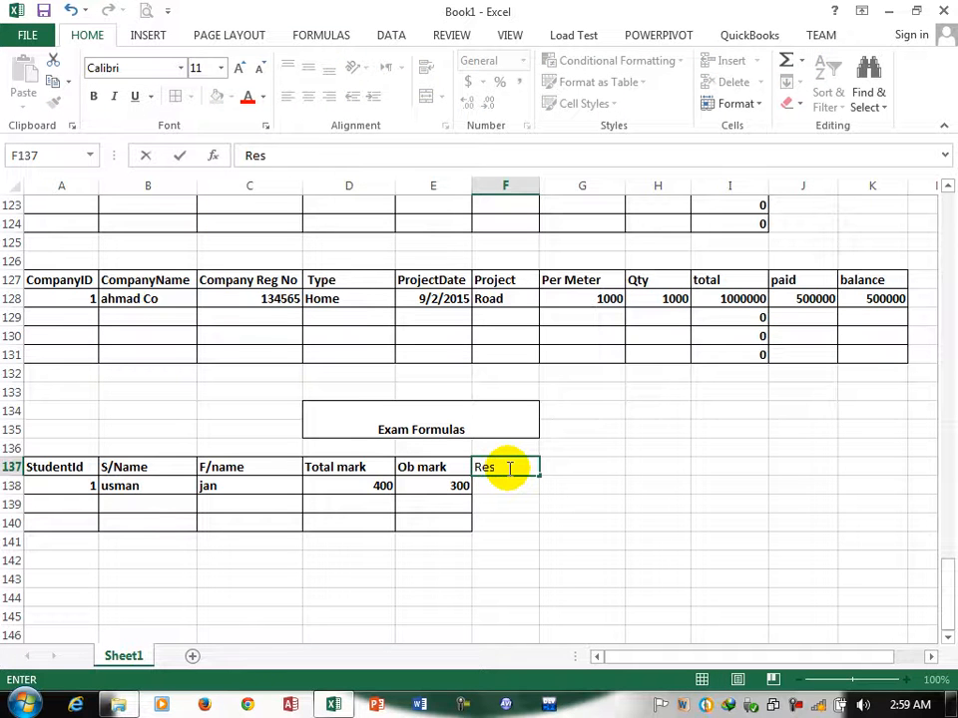
pyautogui.write('Result')
pyautogui.press('Return')
pyautogui.moveTo(507, 471); pyautogui.dragTo(507, 523)
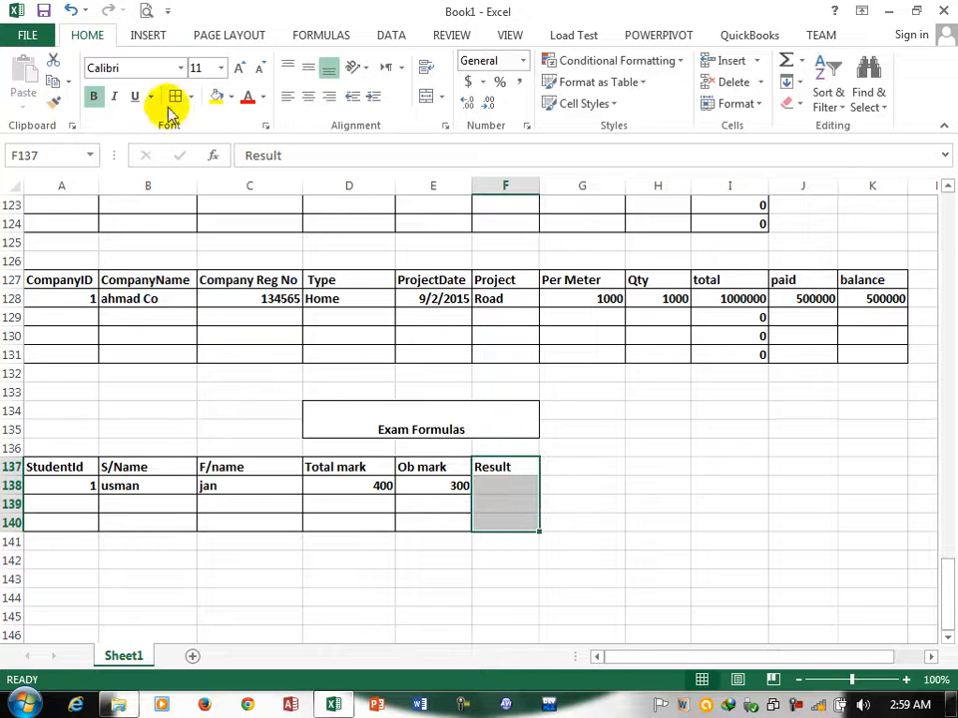
# - Enter the formula =IF(E138:E141<200,"Fail") in F138 and fill it down to F140
pyautogui.click(492, 485)
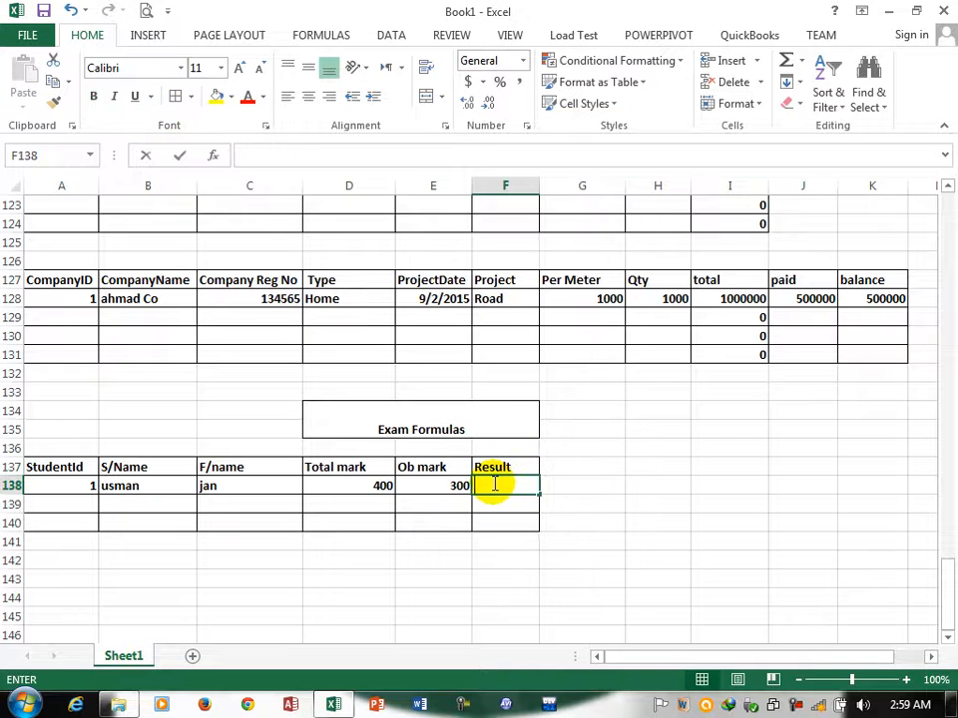
pyautogui.write('=if(')
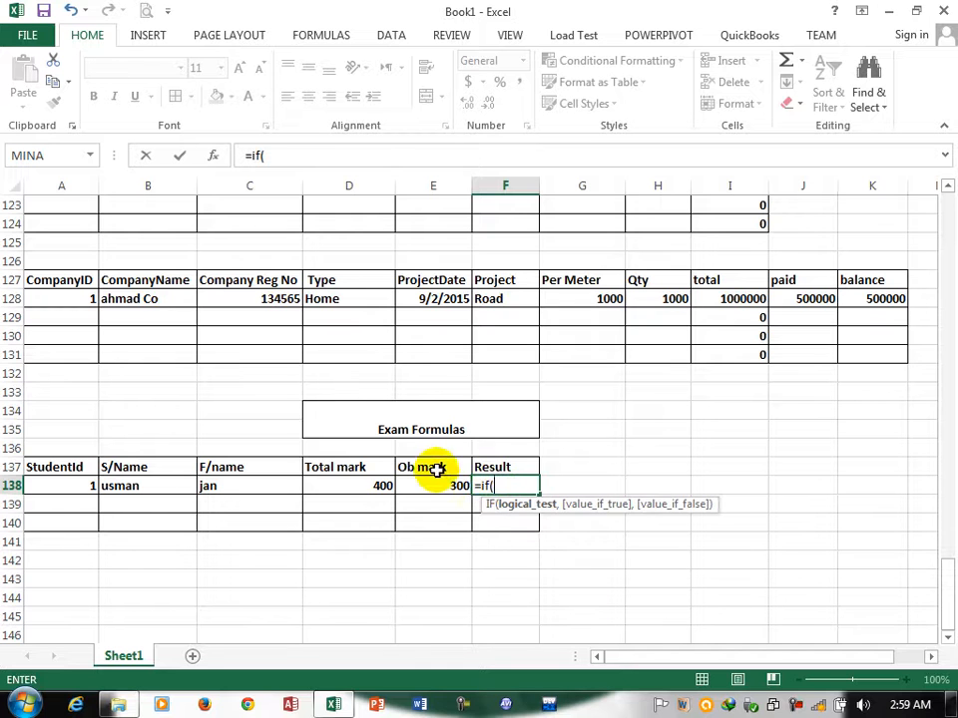
pyautogui.moveTo(428, 485); pyautogui.dragTo(425, 530)
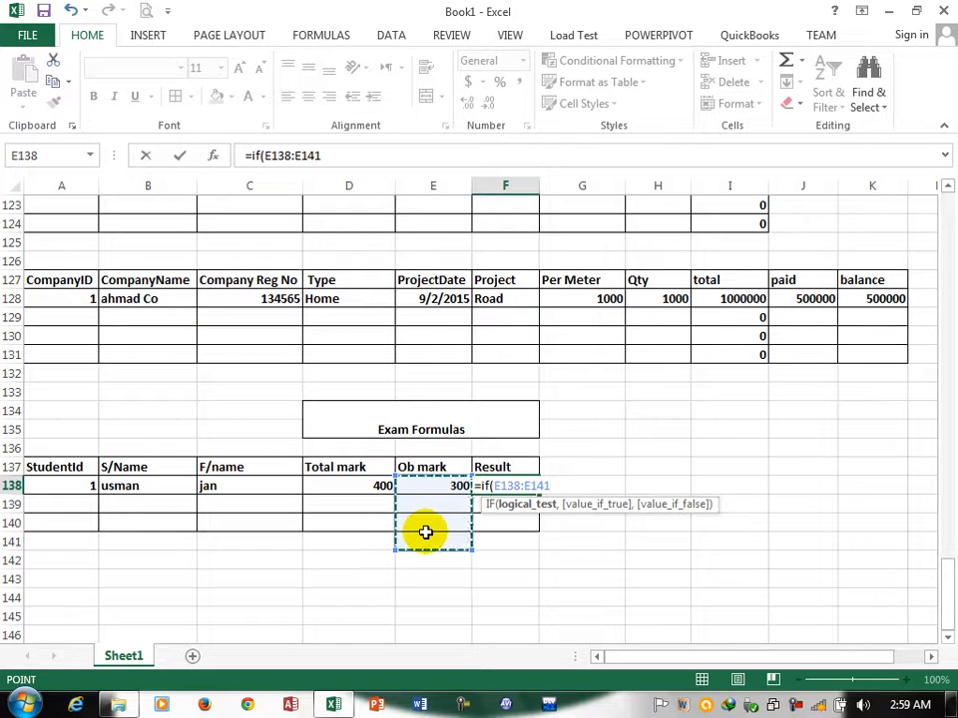
pyautogui.write('<')
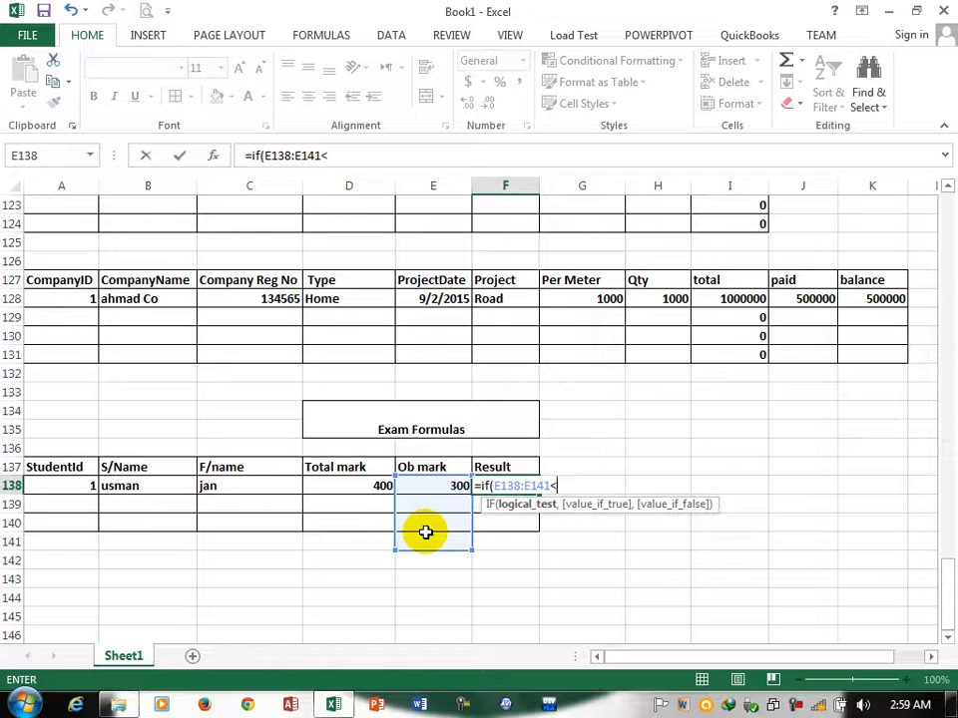
pyautogui.write('200')
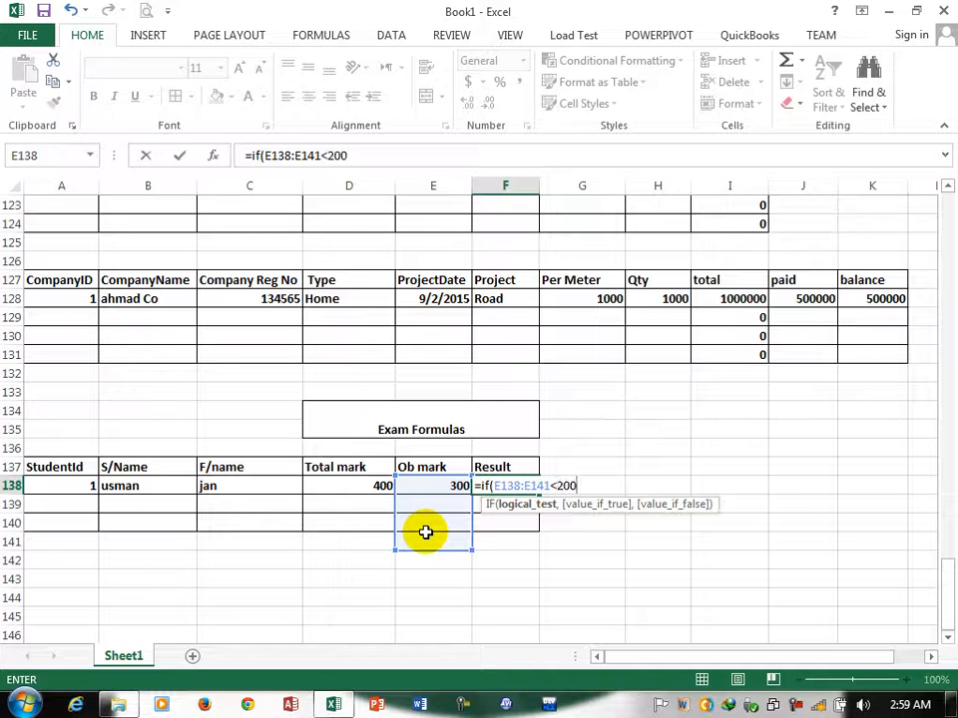
pyautogui.write(',"')
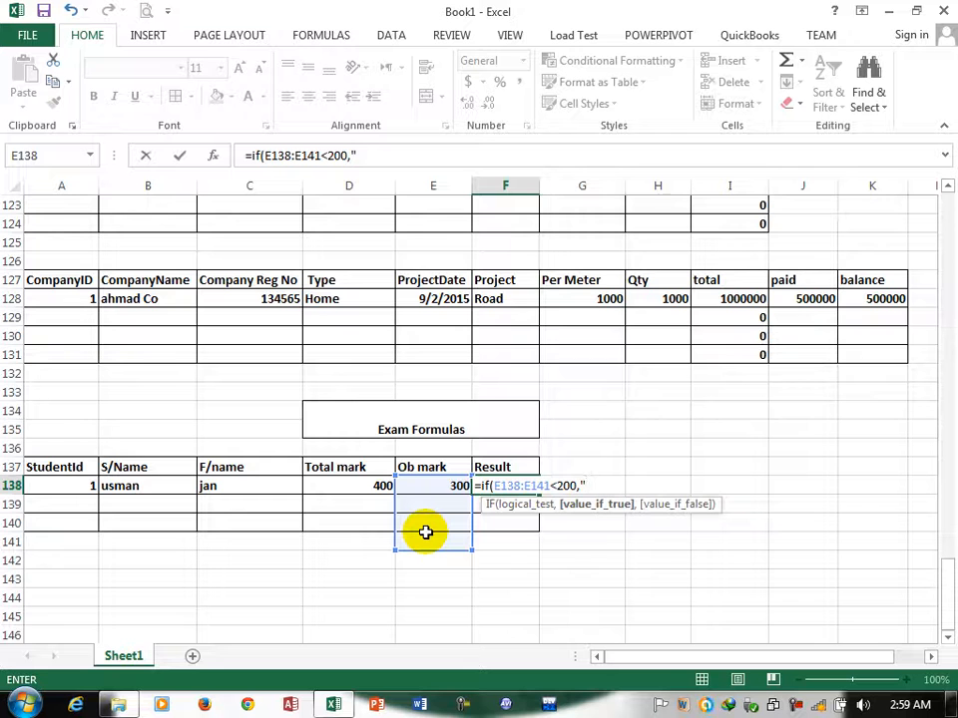
pyautogui.write('Fail"')
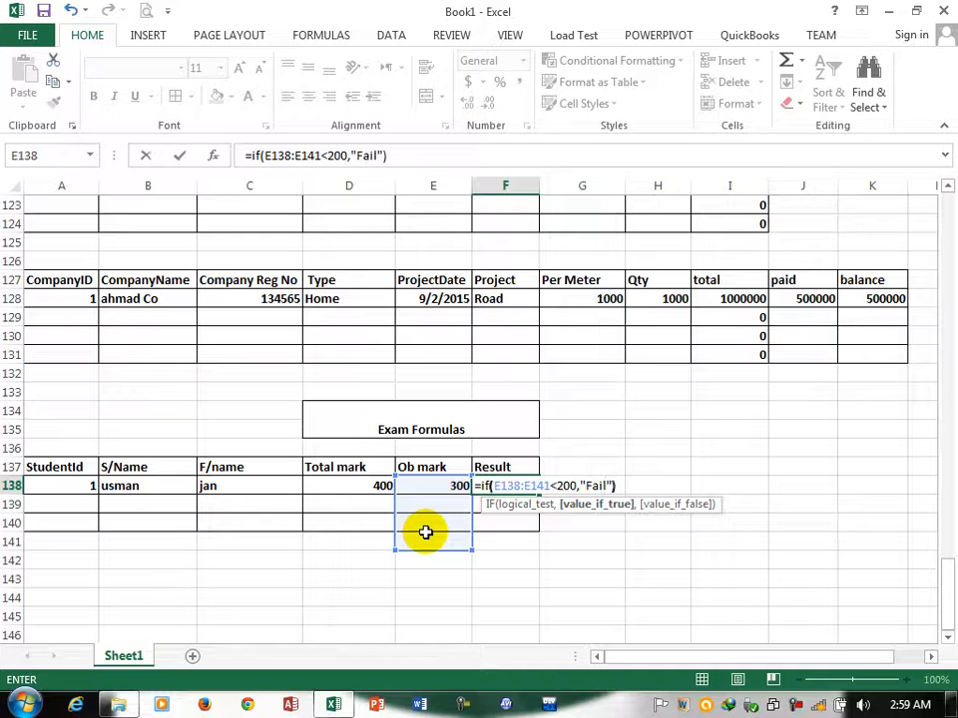
pyautogui.press('Return')
pyautogui.click(507, 488)
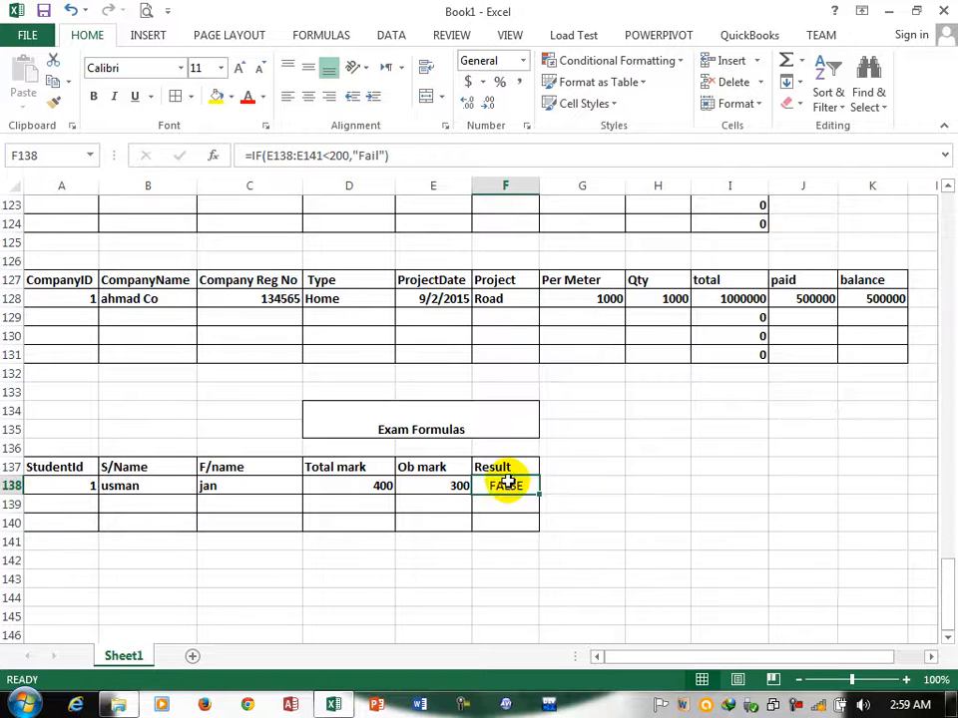
pyautogui.moveTo(538, 531); pyautogui.dragTo(539, 535)
# - Fill in the second student record in row 139 with ID 2, the student's name and the father's name
pyautogui.click(35, 511)
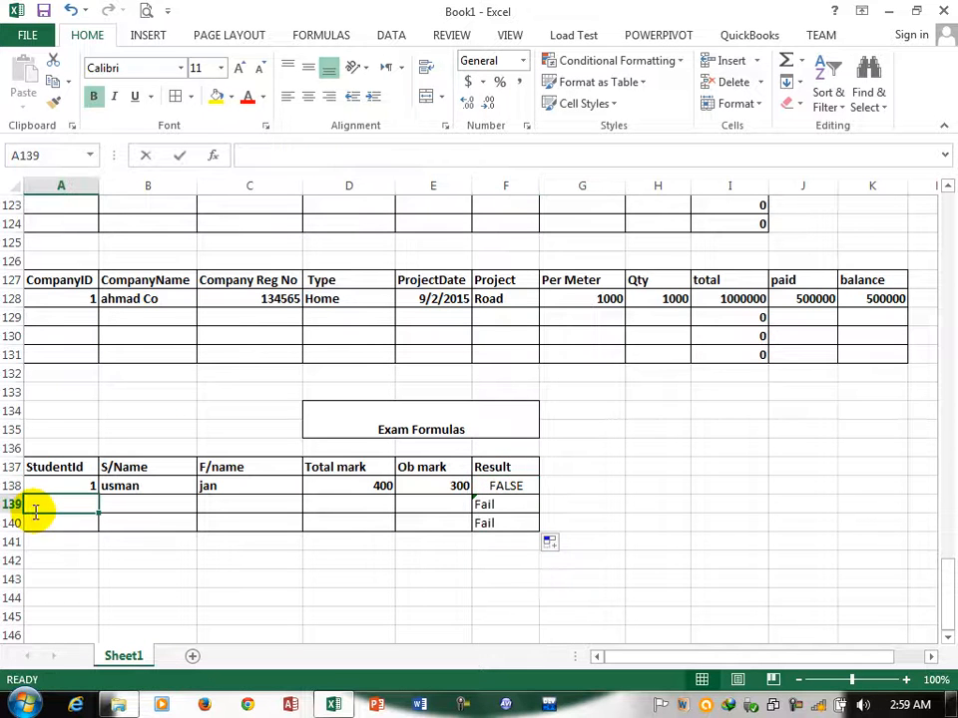
pyautogui.write('2')
pyautogui.click(149, 503)
pyautogui.write('jan')
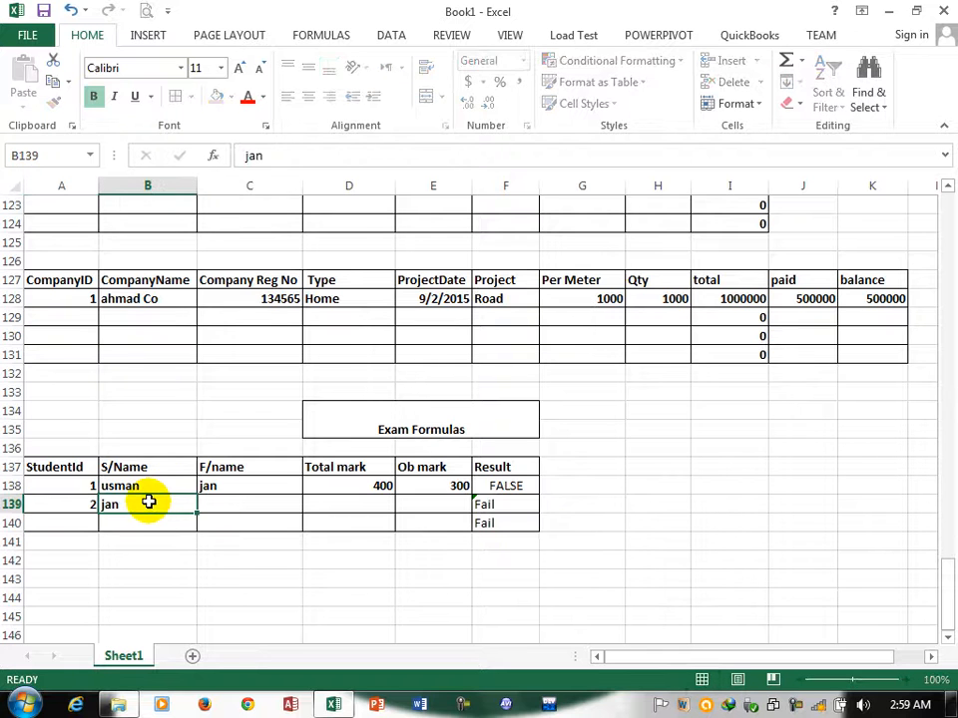
pyautogui.press('Tab')
pyautogui.write('khan')
pyautogui.press('Tab')
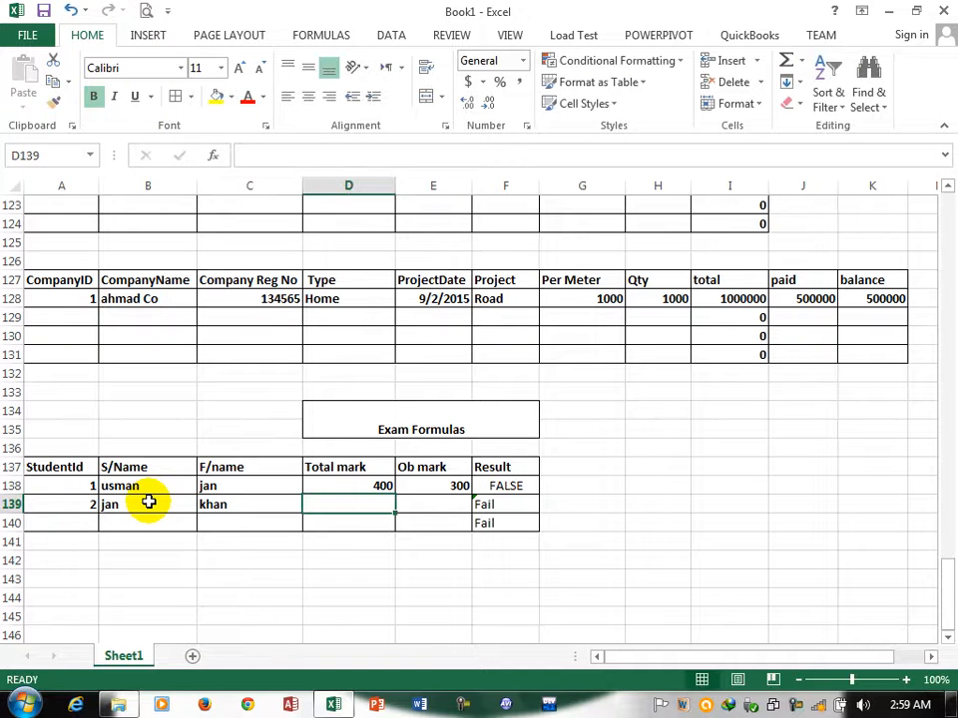
# - Enter 400 as the total mark in D139 and 160 as the obtained mark in E139
pyautogui.write('4000')
pyautogui.press('BackSpace')
pyautogui.press('Tab')
pyautogui.write('1')
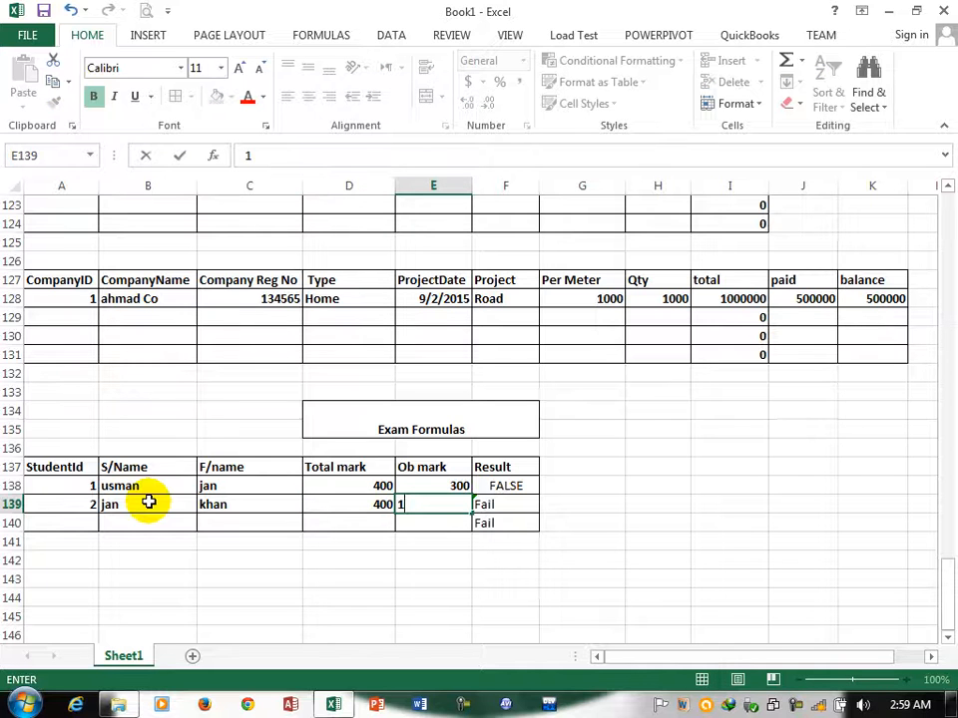
pyautogui.press('Tab')
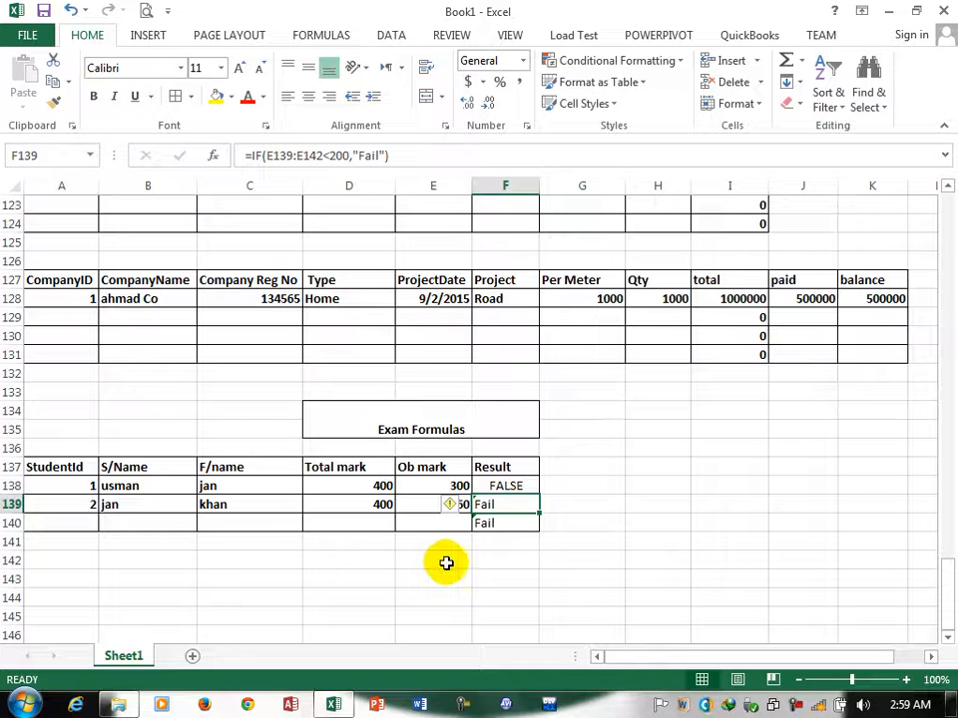
# - Start a new table in row 142 with the headings Rollno, Sname and Fname in A142:C142
pyautogui.click(235, 600)
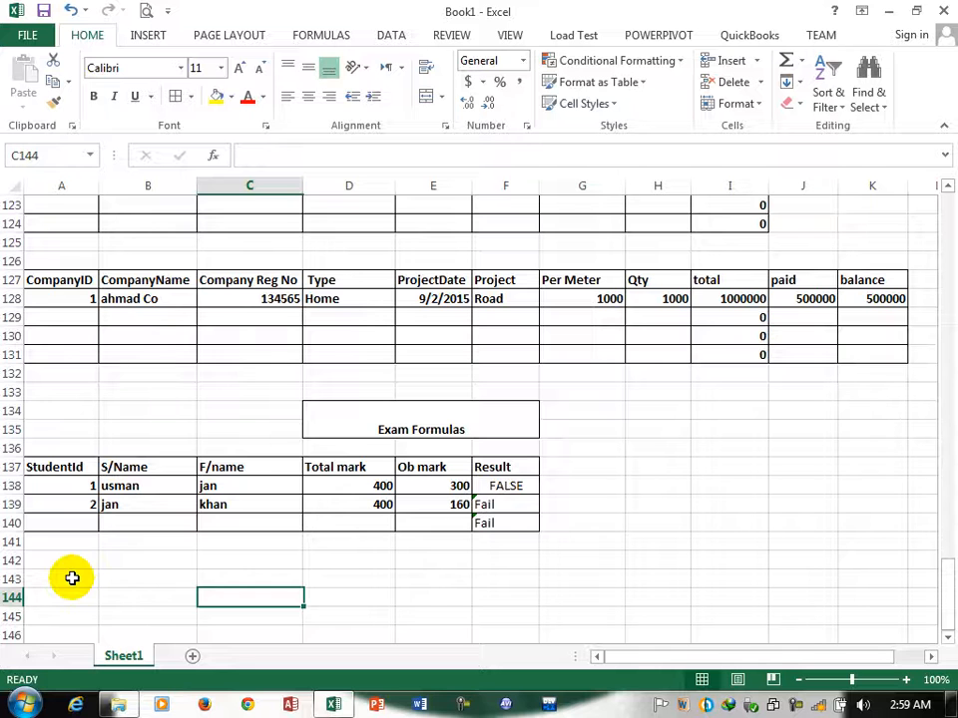
pyautogui.click(66, 559)
pyautogui.write('Roo')
pyautogui.press('BackSpace')
pyautogui.press('Tab')
pyautogui.write('Sname')
pyautogui.press('Tab')
pyautogui.write('F')
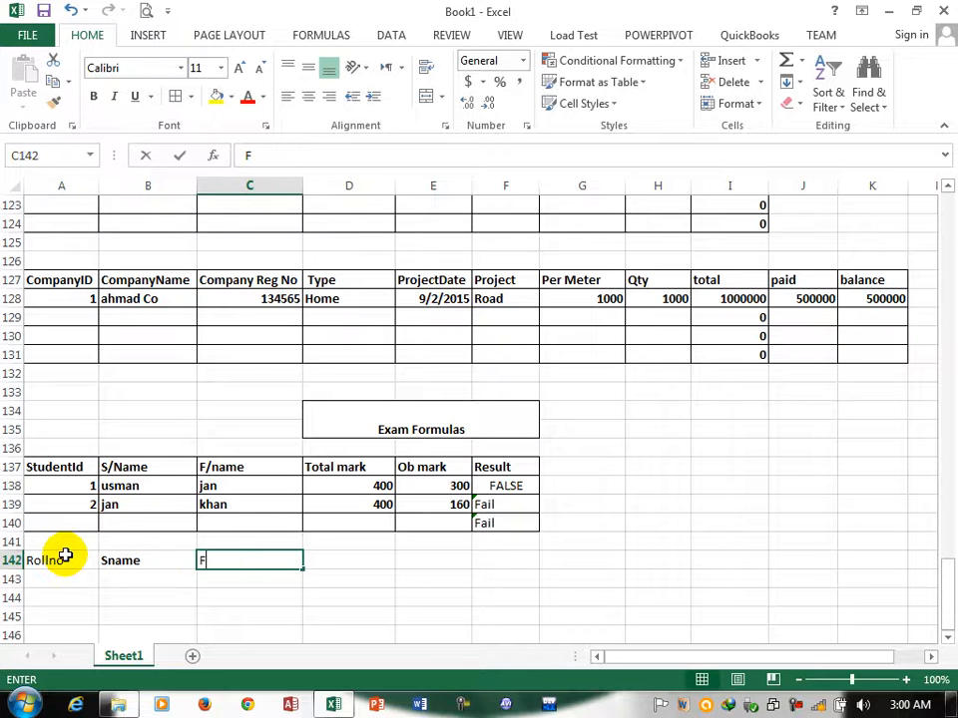
pyautogui.write('name')
pyautogui.press('Tab')
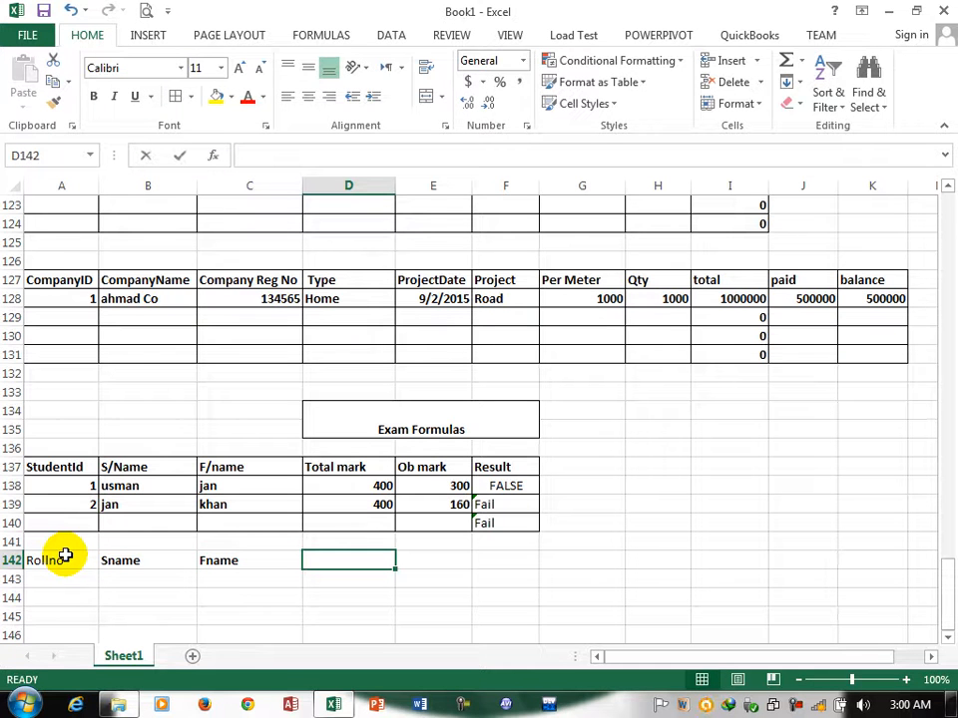
# - Enter the subject headings Pashto, Dire, English and Urdu in D142:G142
pyautogui.write('Pahhto')
pyautogui.press('Tab')
pyautogui.write('D')
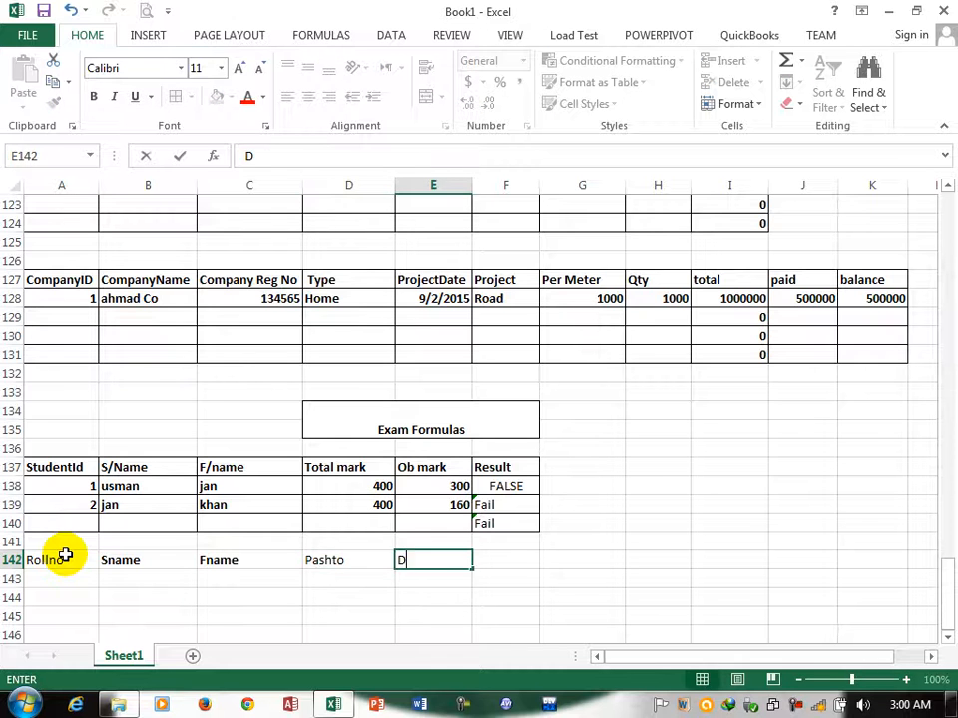
pyautogui.write('ire')
pyautogui.press('Tab')
pyautogui.write('En')
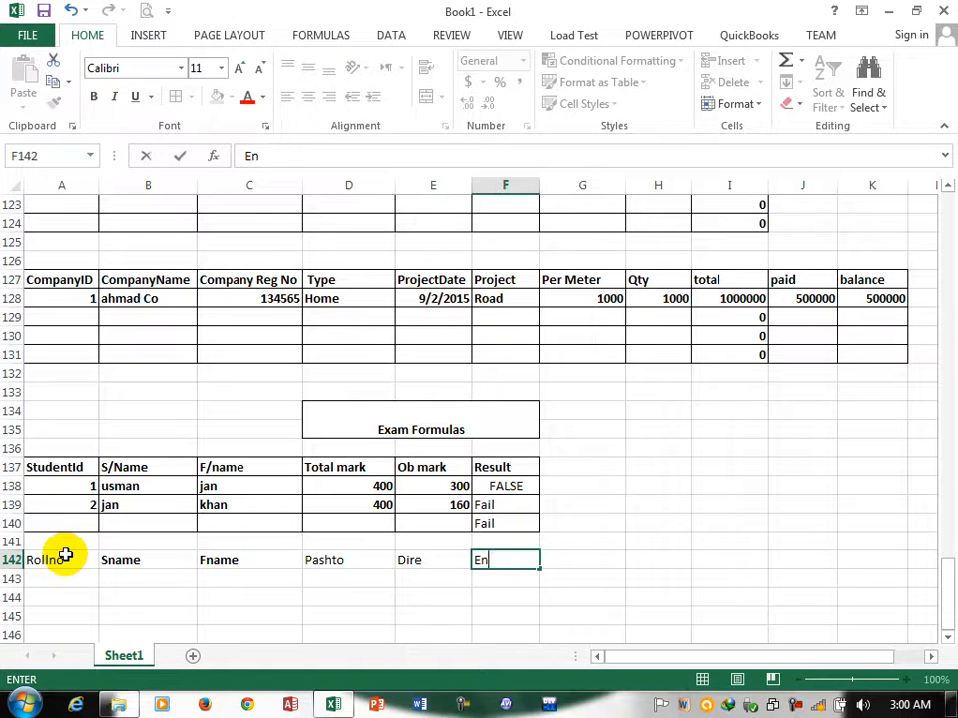
pyautogui.write('glish')
pyautogui.press('Tab')
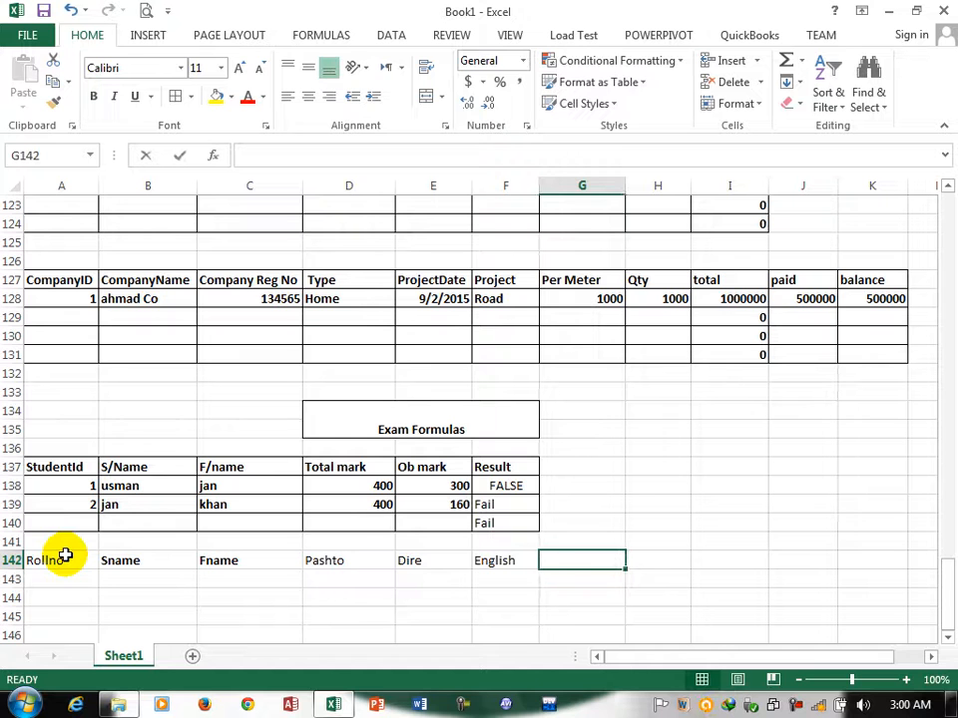
pyautogui.write('Urdu')
pyautogui.press('Tab')
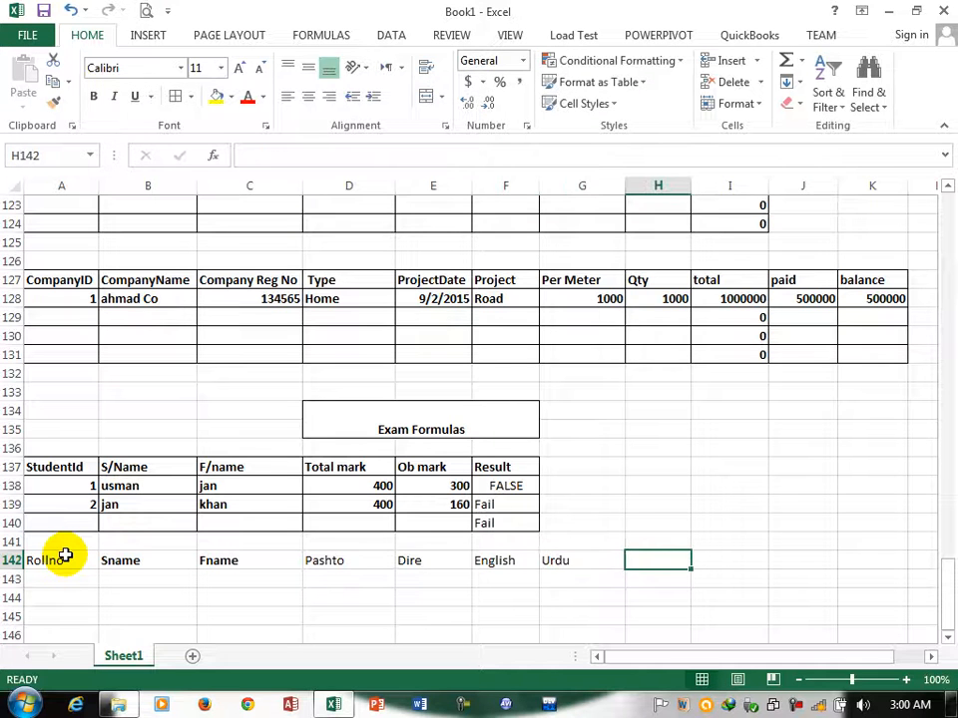
# - Enter the headings Total in H142 and Ob Mark in I142
pyautogui.write('T')
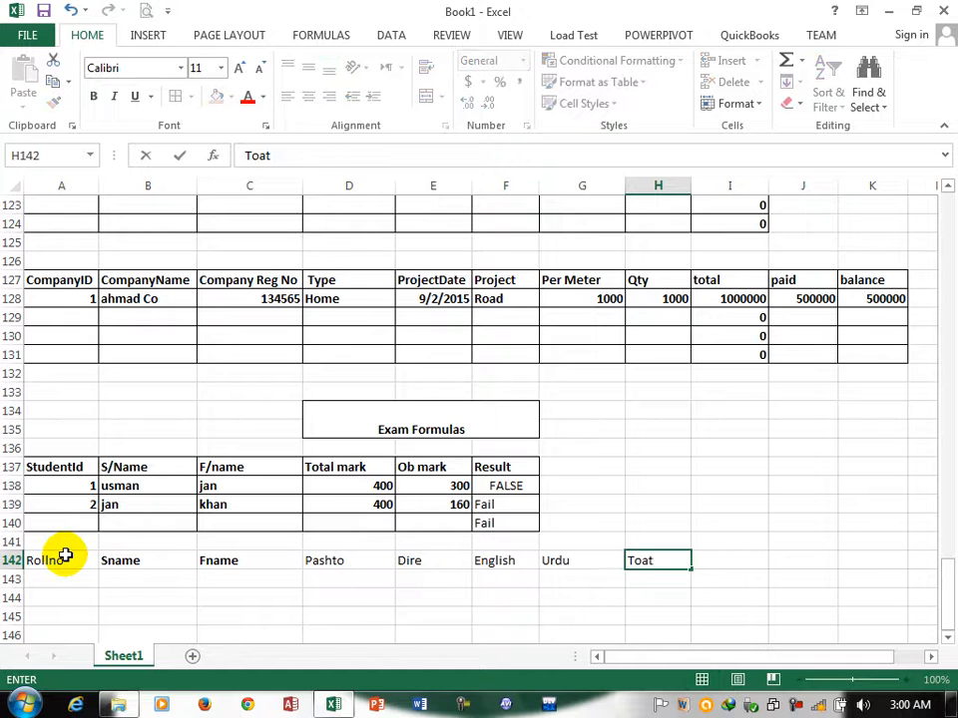
pyautogui.write('otal')
pyautogui.press('Tab')
pyautogui.write('Ob Ma')
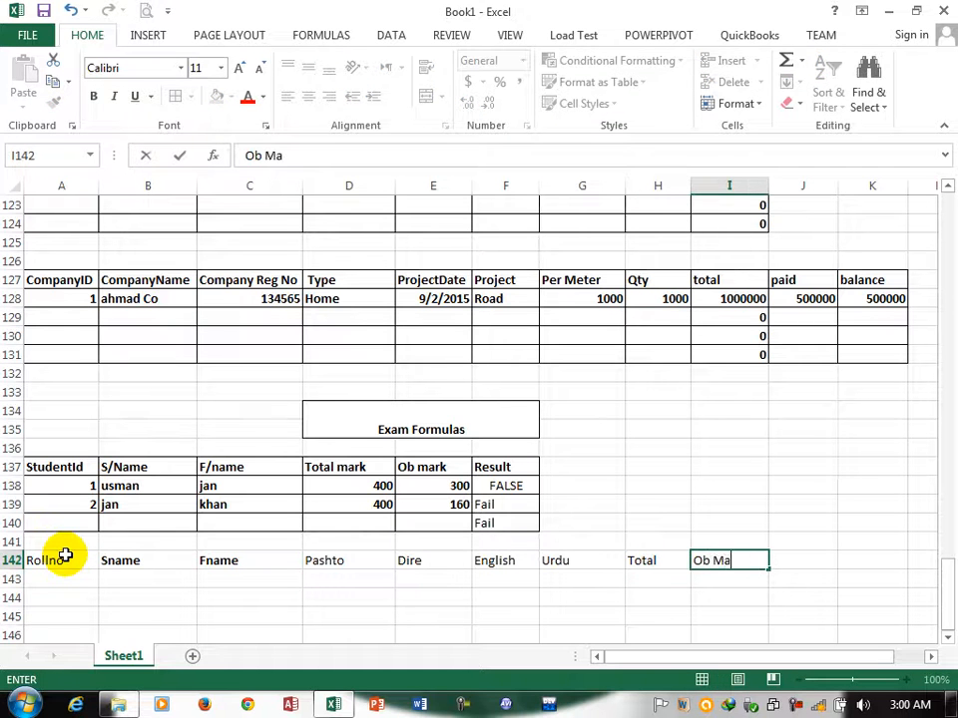
pyautogui.write('rk')
pyautogui.press('Tab')
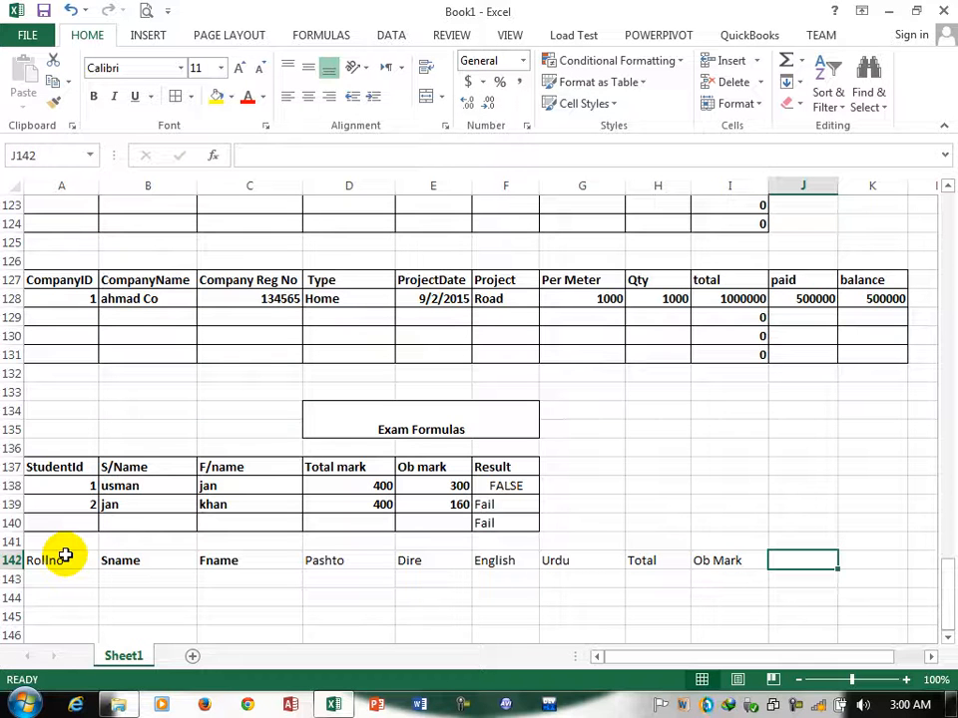
# - Enter the headings Avg in J142 and result in K142
pyautogui.write('aG')
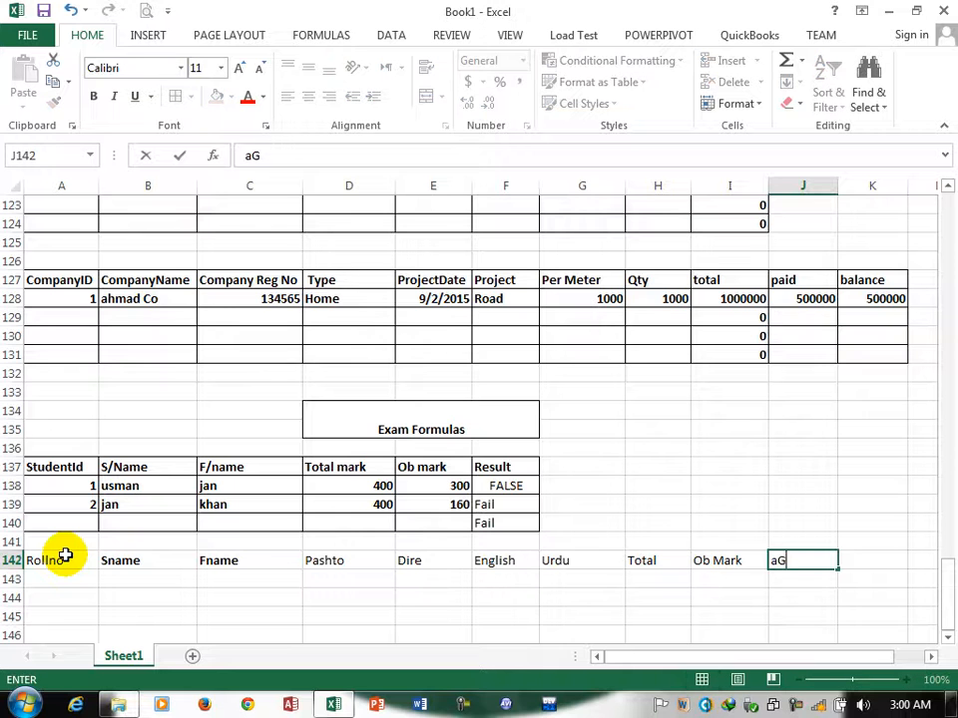
pyautogui.press('BackSpace')
pyautogui.press('BackSpace')
pyautogui.write('A')
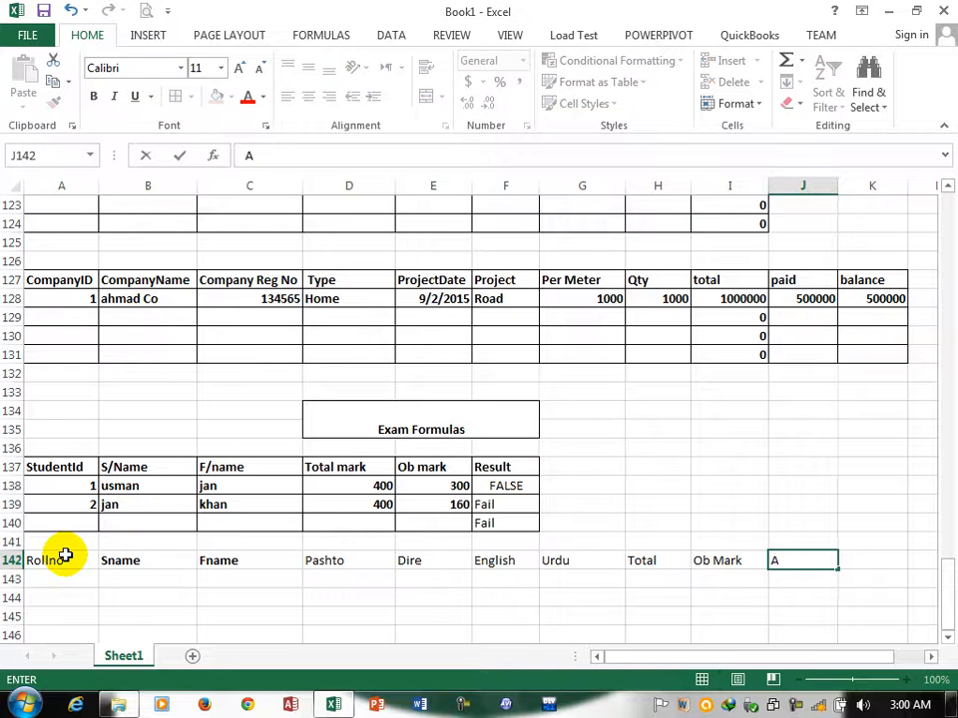
pyautogui.write('vge')
pyautogui.press('BackSpace')
pyautogui.press('Tab')
pyautogui.write('res')
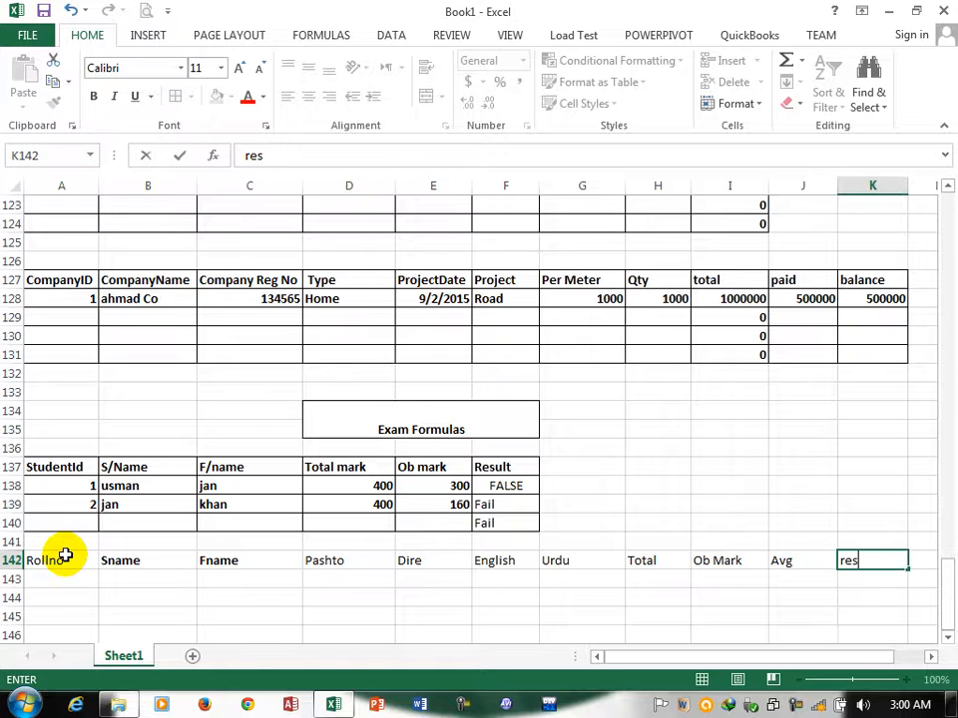
pyautogui.write('ult')
pyautogui.press('Return')
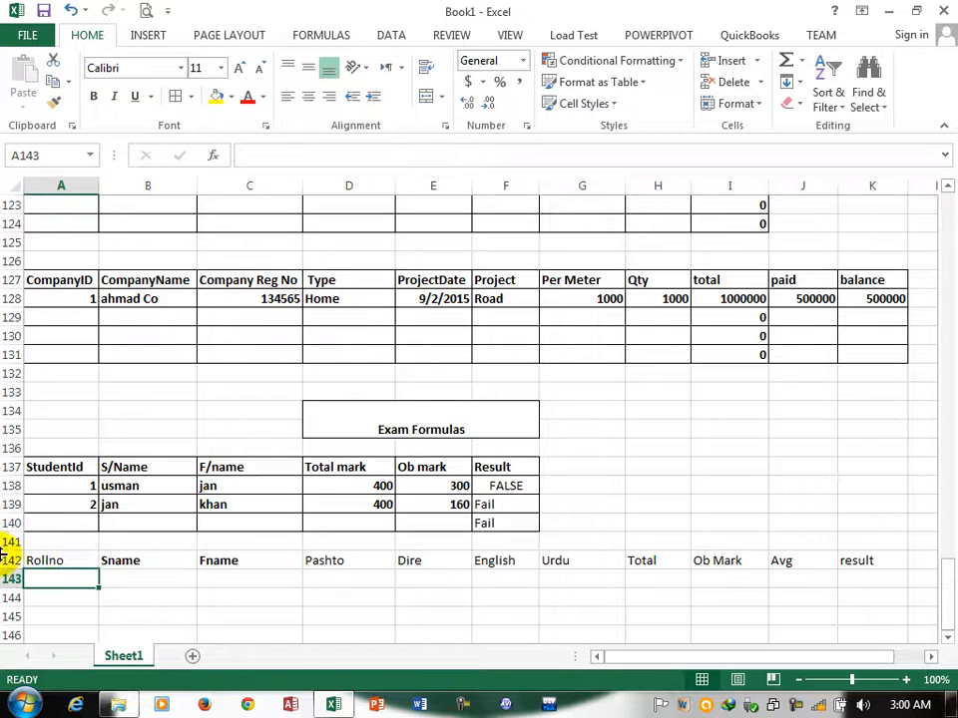
# - Apply all borders and bold to the new table range A142:K146
pyautogui.moveTo(49, 560); pyautogui.dragTo(877, 640)
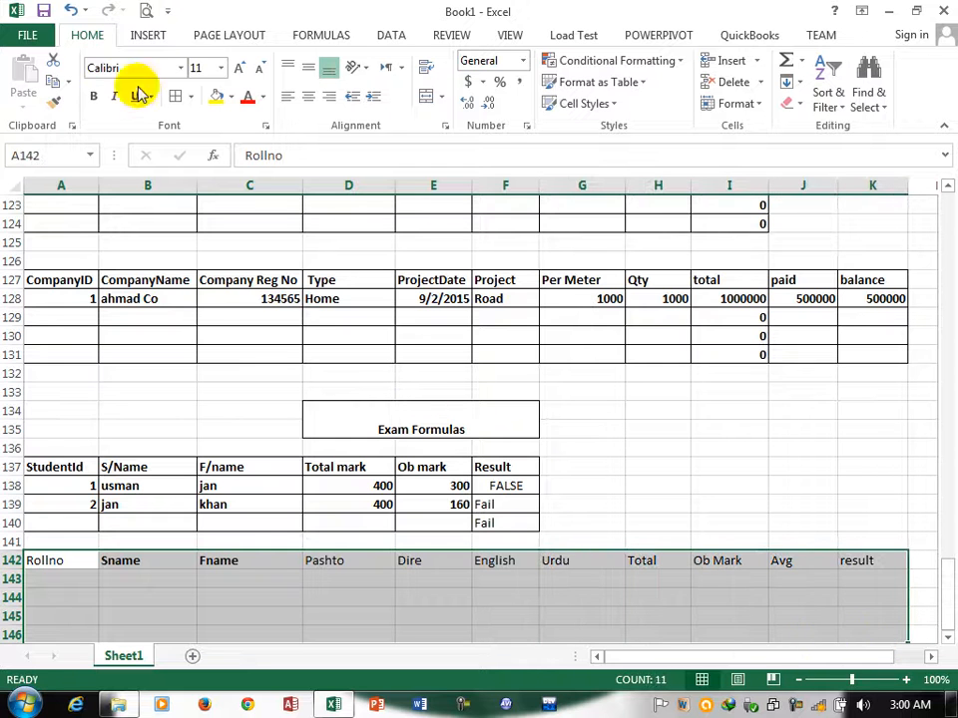
pyautogui.click(175, 96)
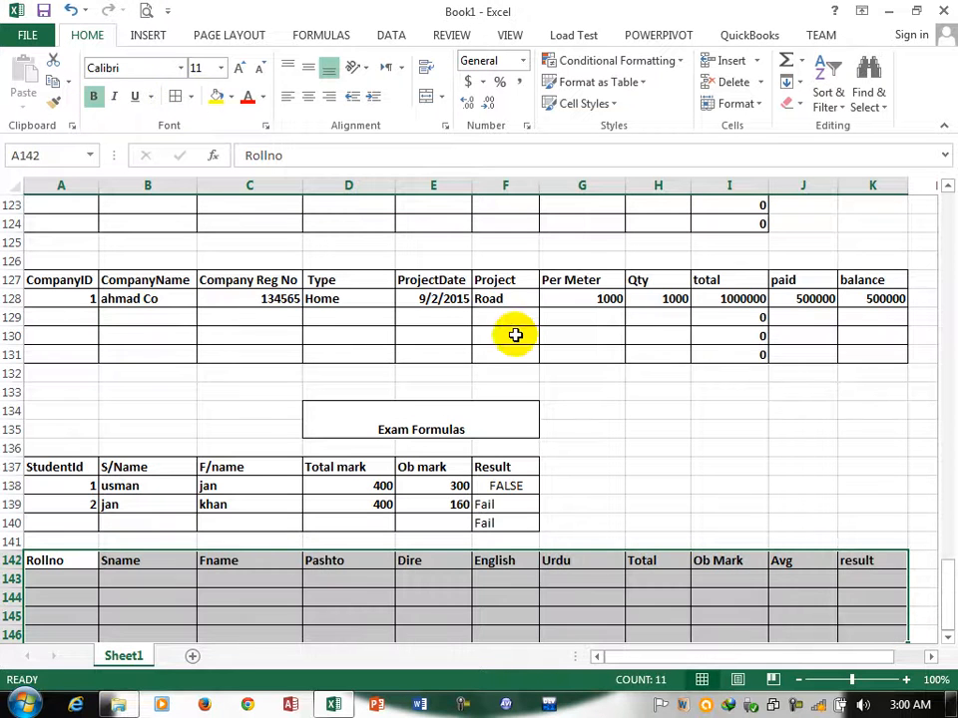
# - Enter roll number 1 with the student's name and father's name in A143:C143
pyautogui.click(947, 635)
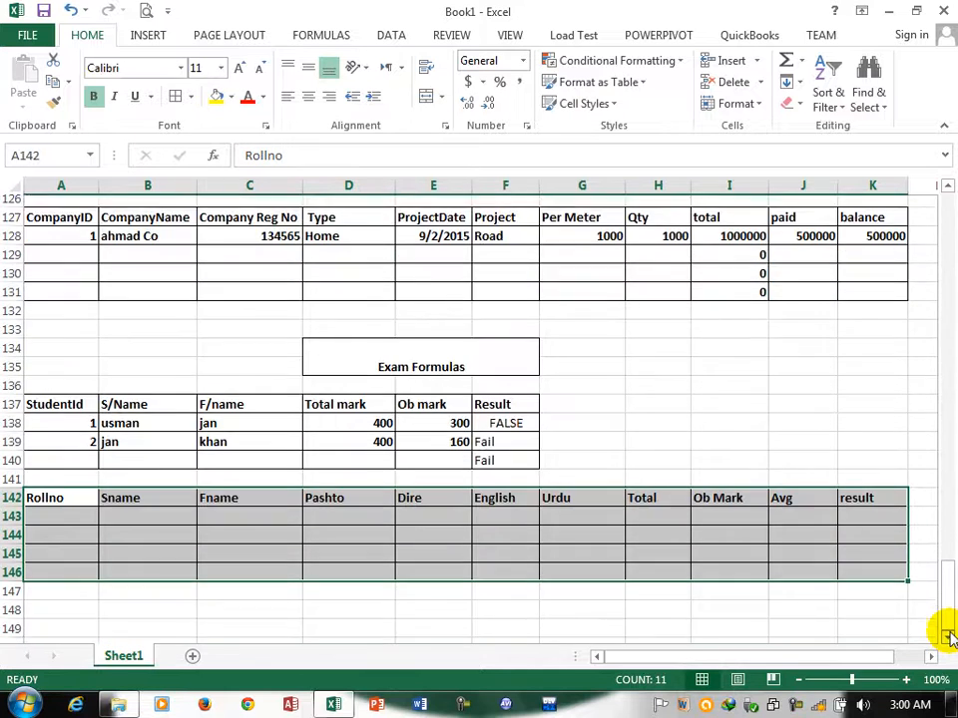
pyautogui.click(70, 417)
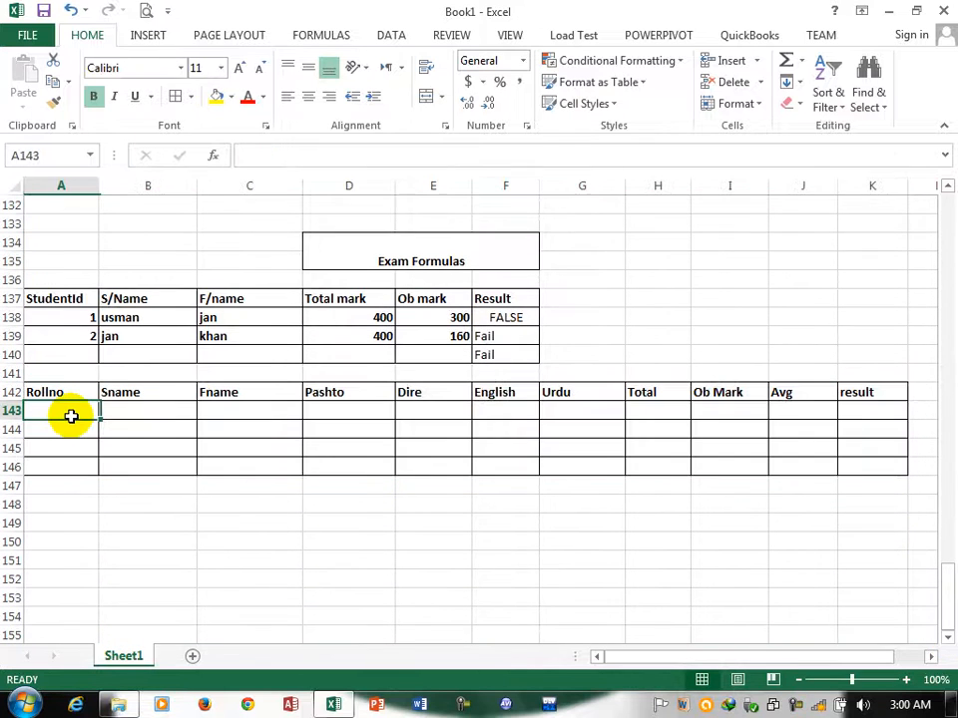
pyautogui.write('1')
pyautogui.press('Tab')
pyautogui.write('usman')
pyautogui.press('Tab')
pyautogui.write('jan')
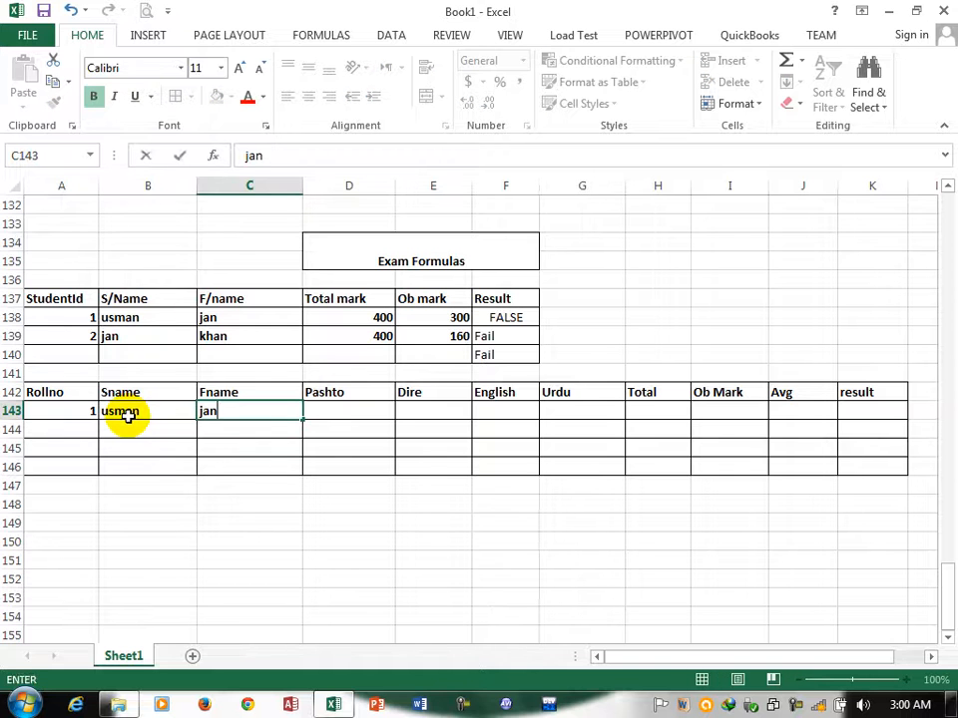
# - Enter the subject marks 100, 100, 60 and 20 in D143:G143
pyautogui.press('Tab')
pyautogui.write('100')
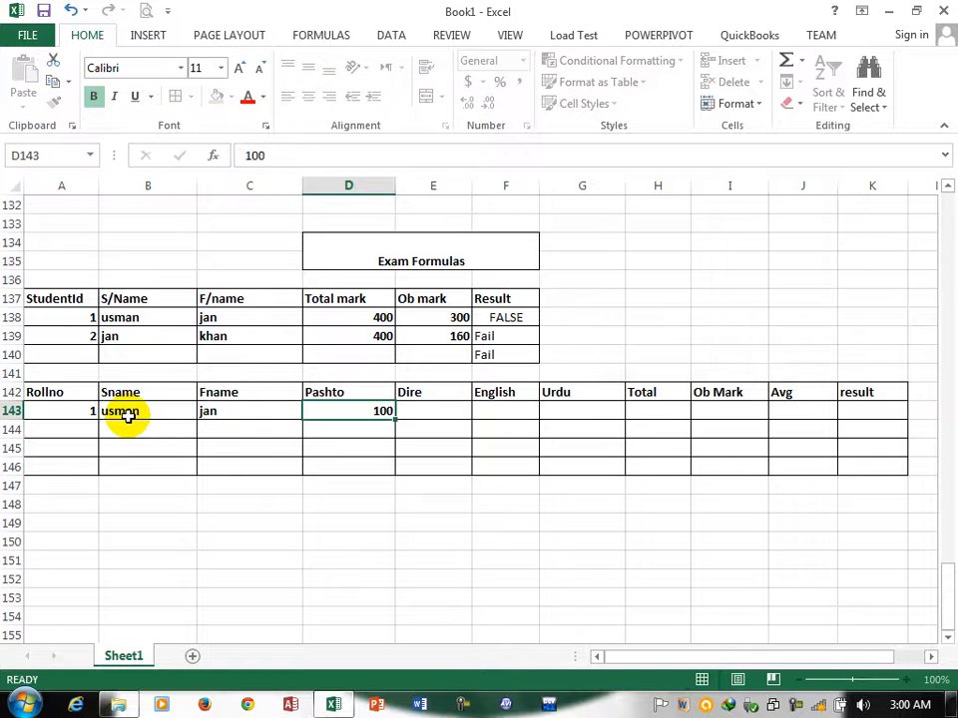
pyautogui.press('Tab')
pyautogui.write('100')
pyautogui.press('Tab')
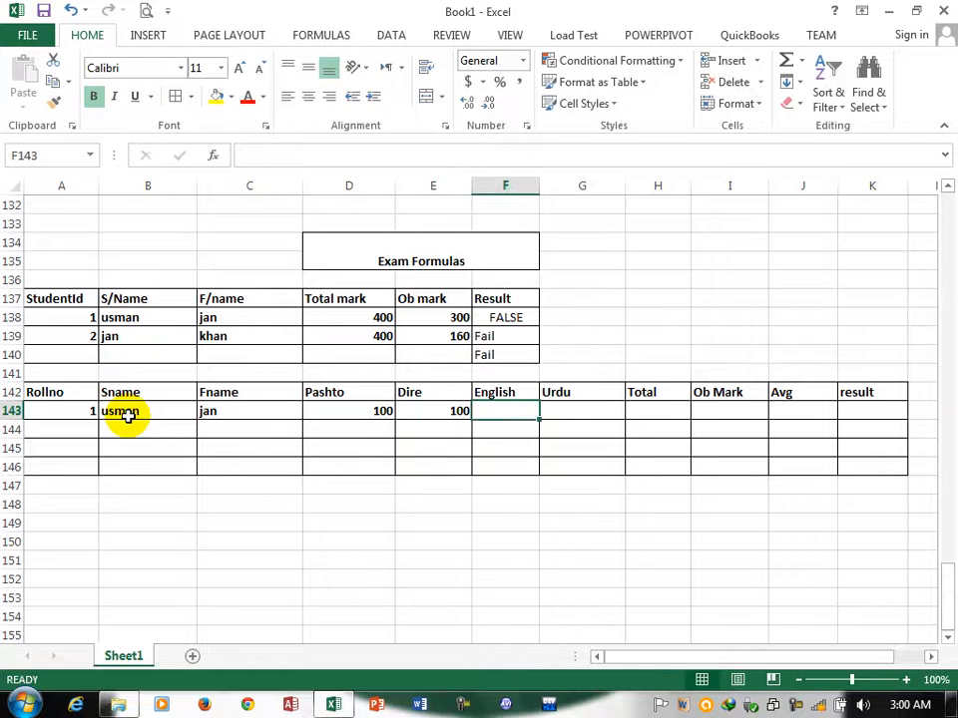
pyautogui.write('60')
pyautogui.press('Tab')
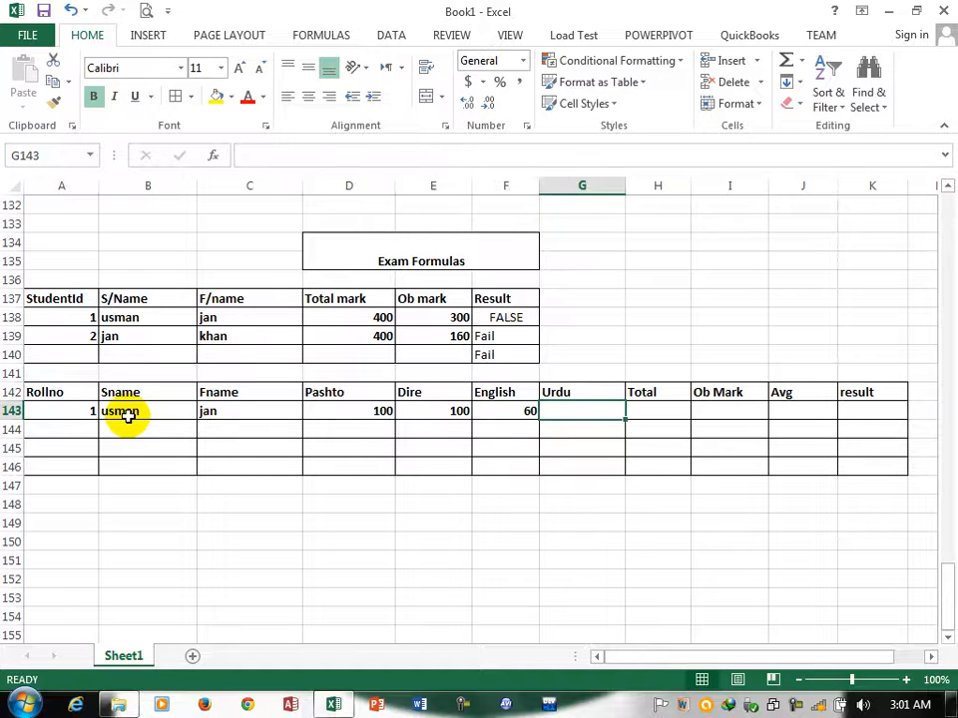
pyautogui.write('20')
pyautogui.press('Tab')
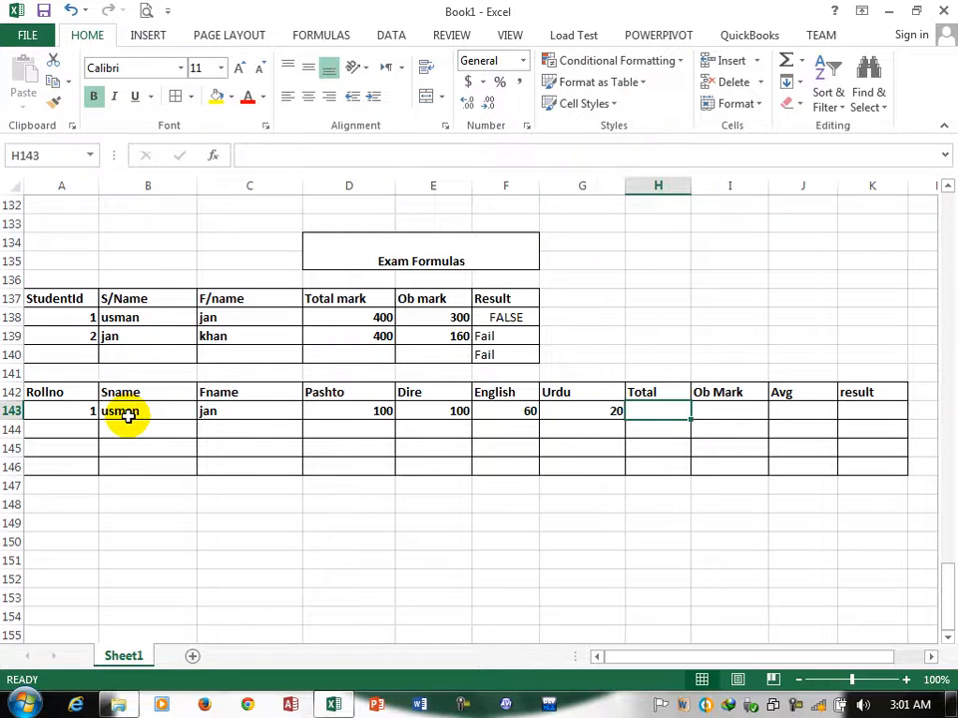
pyautogui.write('=')
pyautogui.press('Left')
pyautogui.press('BackSpace')
pyautogui.press('BackSpace')
pyautogui.press('BackSpace')
pyautogui.press('BackSpace')
pyautogui.press('BackSpace')
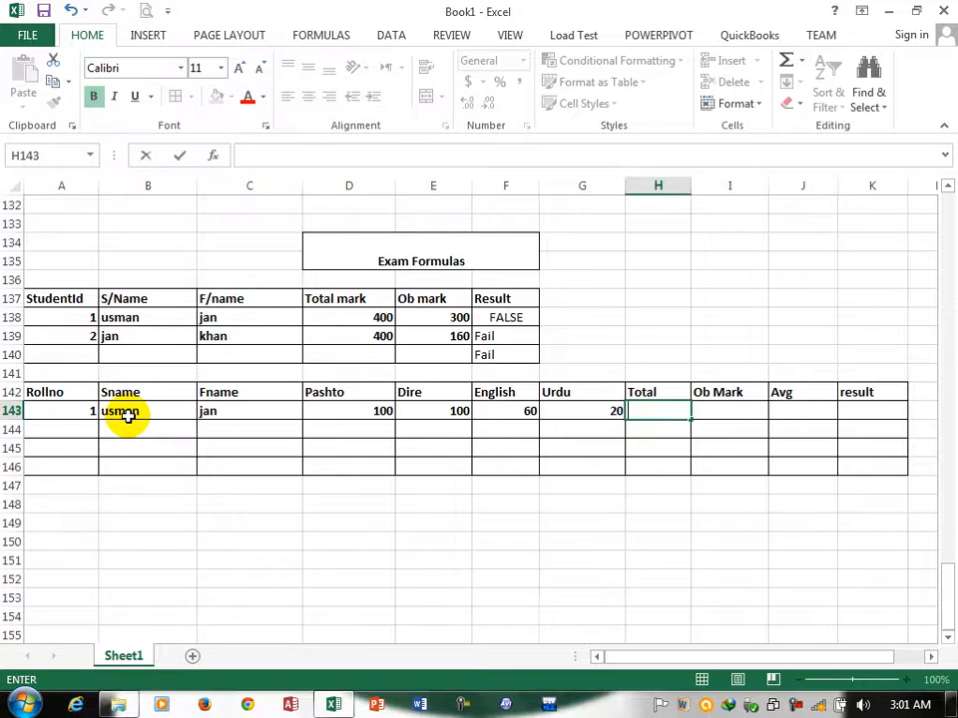
# - Enter a total of 400 in H143 and fill it down to H146
pyautogui.press('Return')
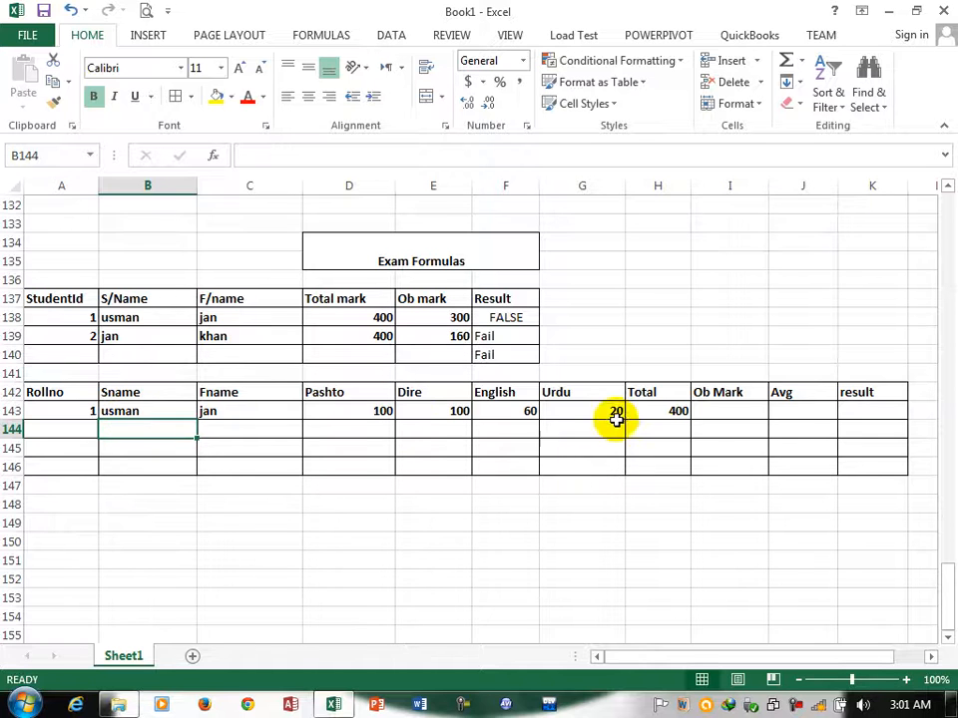
pyautogui.click(679, 411)
pyautogui.moveTo(678, 411); pyautogui.dragTo(688, 467)
# - Sum the subject marks D143:G143 in I143 and fill the formula down to I146
pyautogui.moveTo(735, 415); pyautogui.dragTo(744, 416)
pyautogui.click(744, 414)
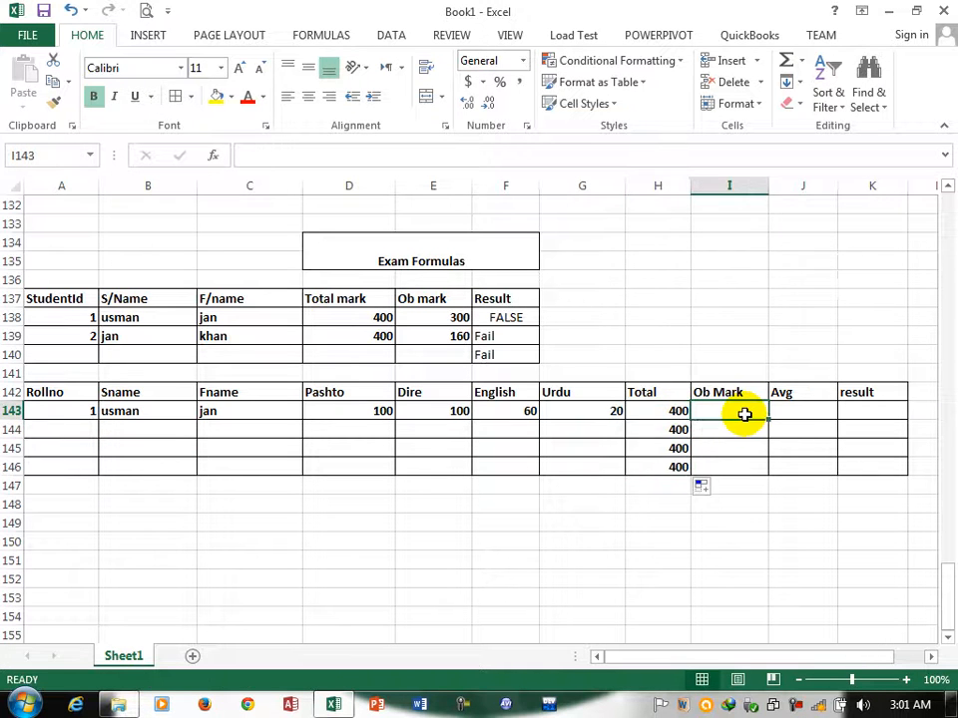
pyautogui.write('=sum(')
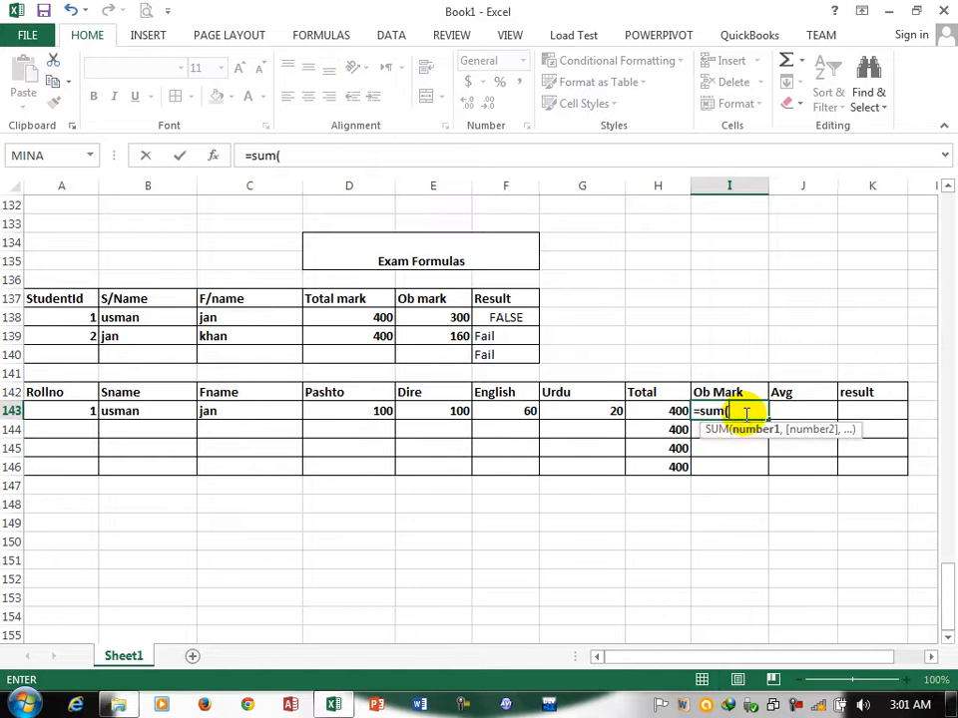
pyautogui.moveTo(331, 412); pyautogui.dragTo(610, 411)
pyautogui.hotkey('shift', 'Return')
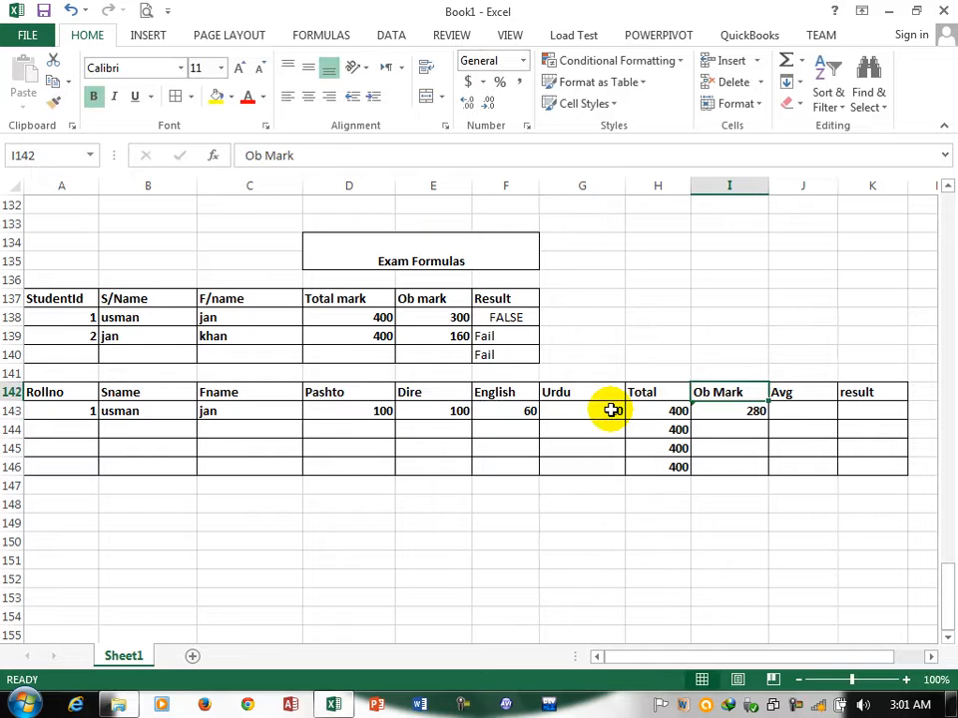
pyautogui.click(751, 414)
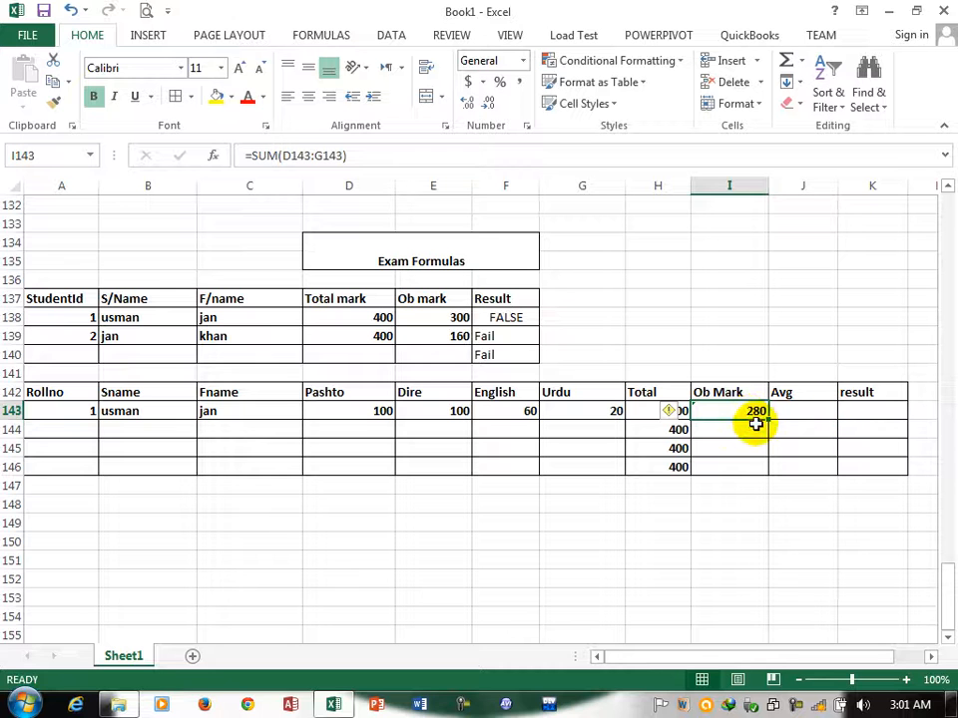
pyautogui.moveTo(765, 422); pyautogui.dragTo(770, 477)
# - Calculate the average in J143 with =I143/4 and fill the formula down to J146
pyautogui.click(797, 409)
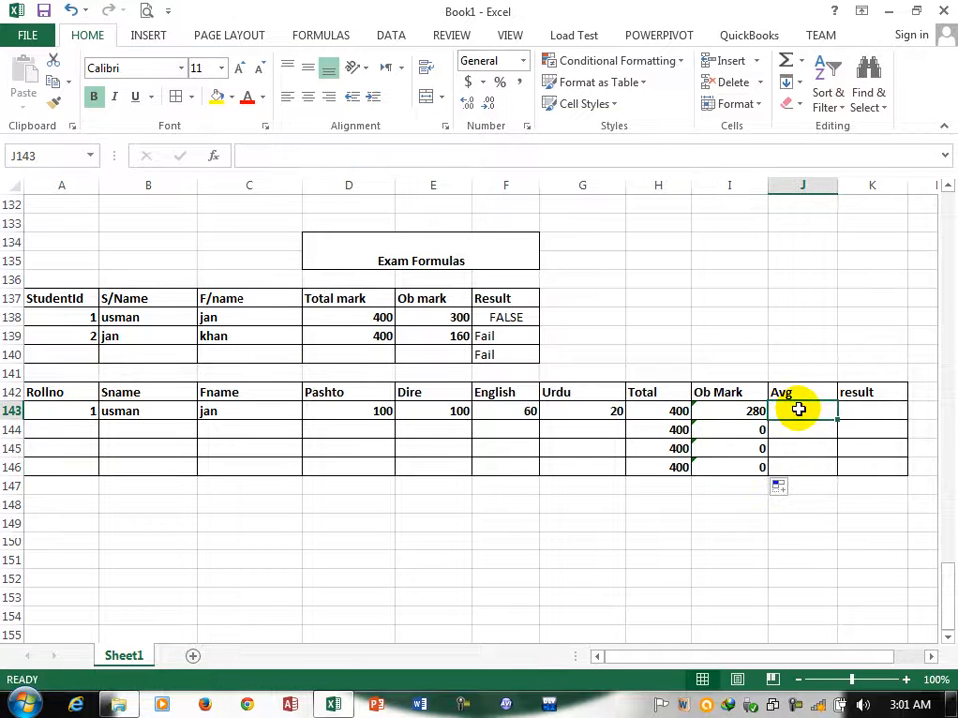
pyautogui.write('=')
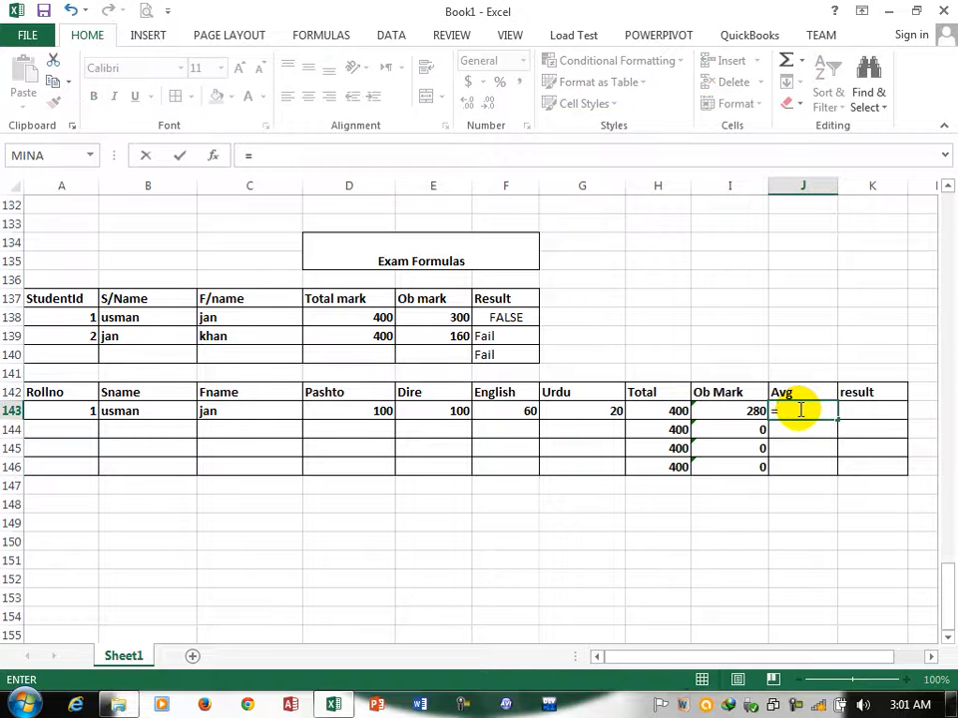
pyautogui.click(756, 409)
pyautogui.write('/')
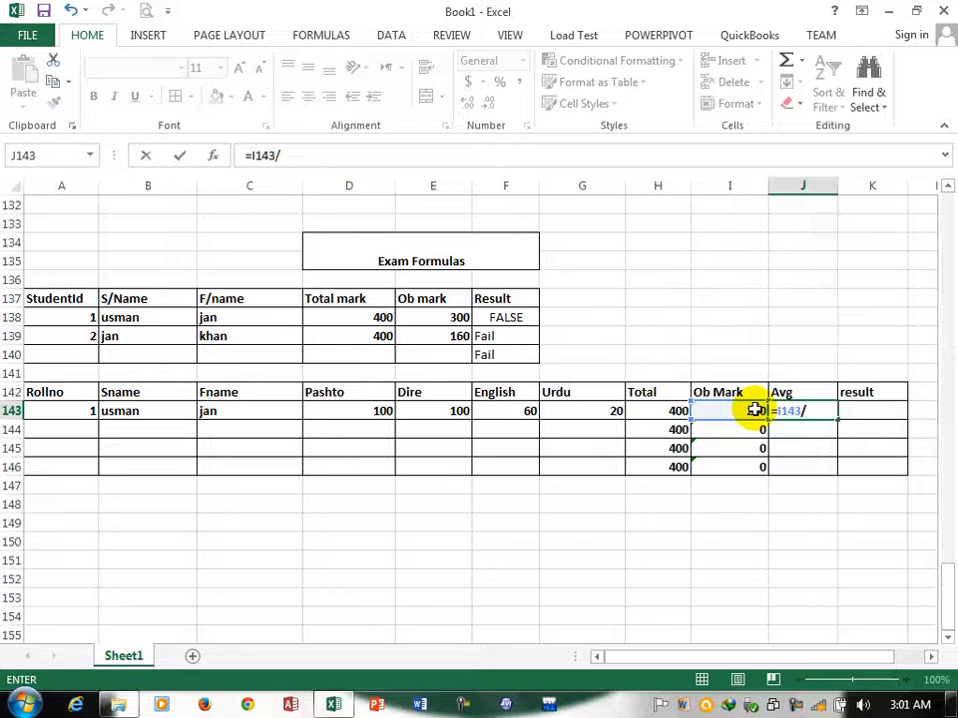
pyautogui.write('4')
pyautogui.press('Return')
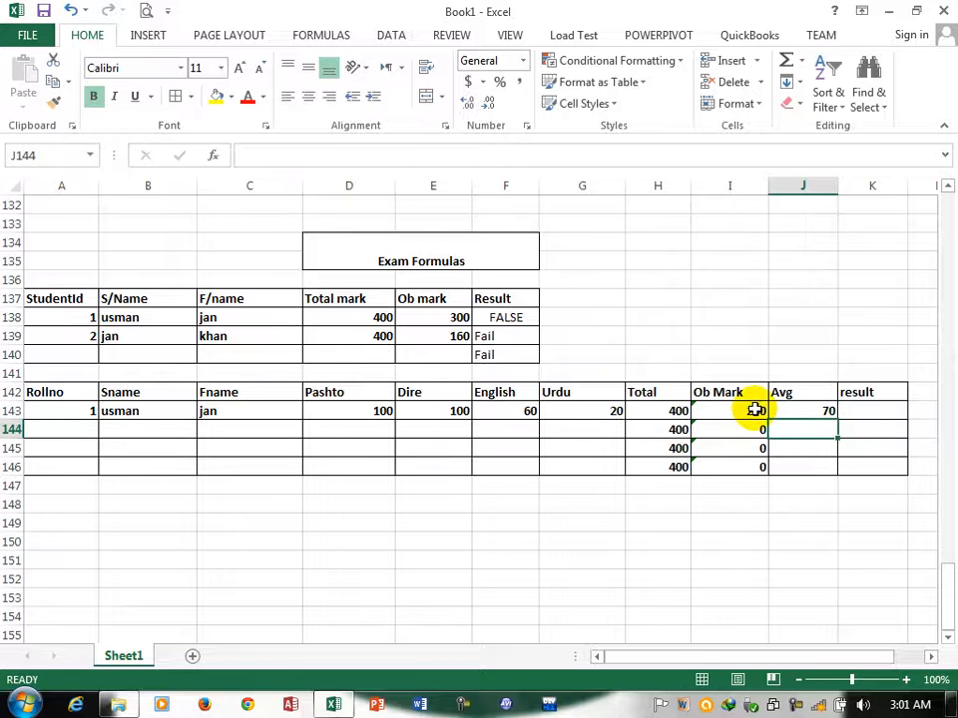
pyautogui.click(818, 412)
pyautogui.moveTo(837, 421); pyautogui.dragTo(836, 469)
# - Start an IF formula in K143 that returns "A" for J143:J146>90 and opens a nested IF for the other cases
pyautogui.click(877, 411)
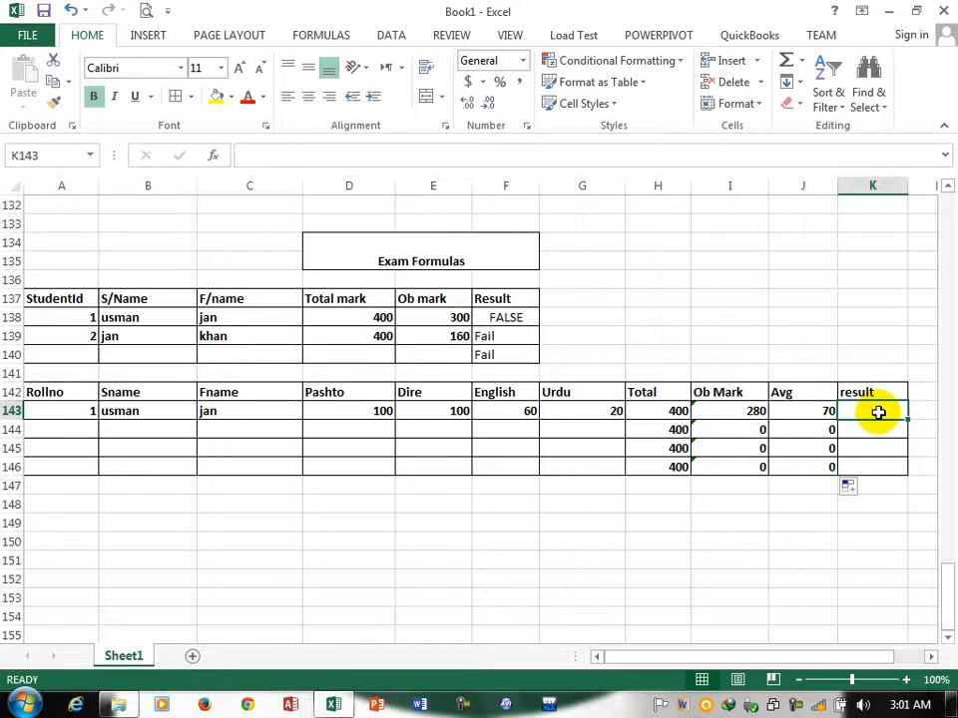
pyautogui.write('=if')
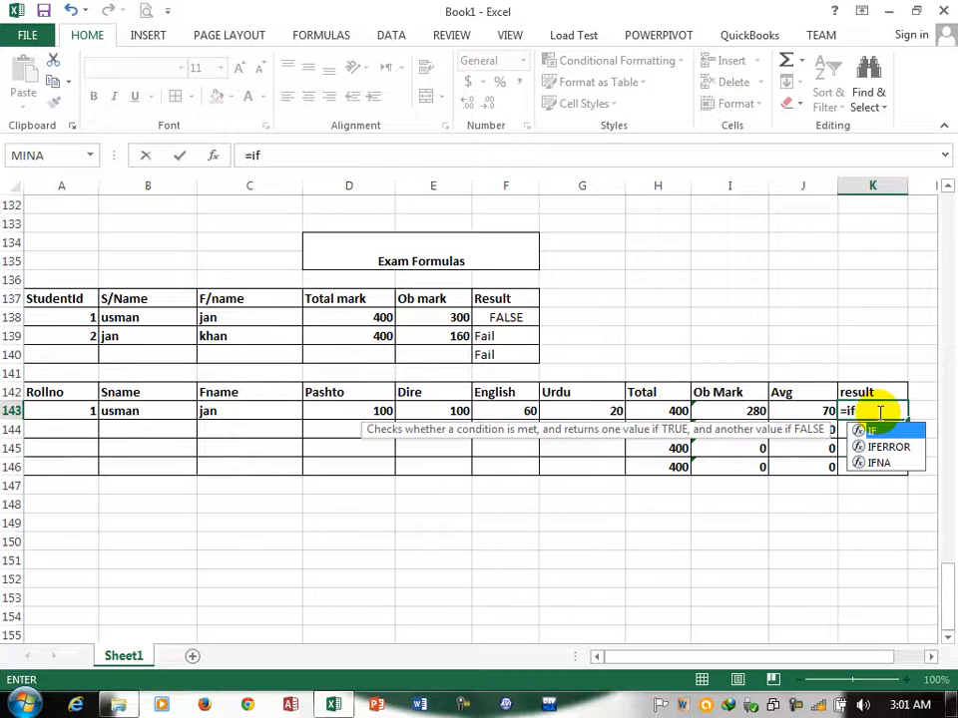
pyautogui.write('(')
pyautogui.moveTo(802, 409); pyautogui.dragTo(802, 469)
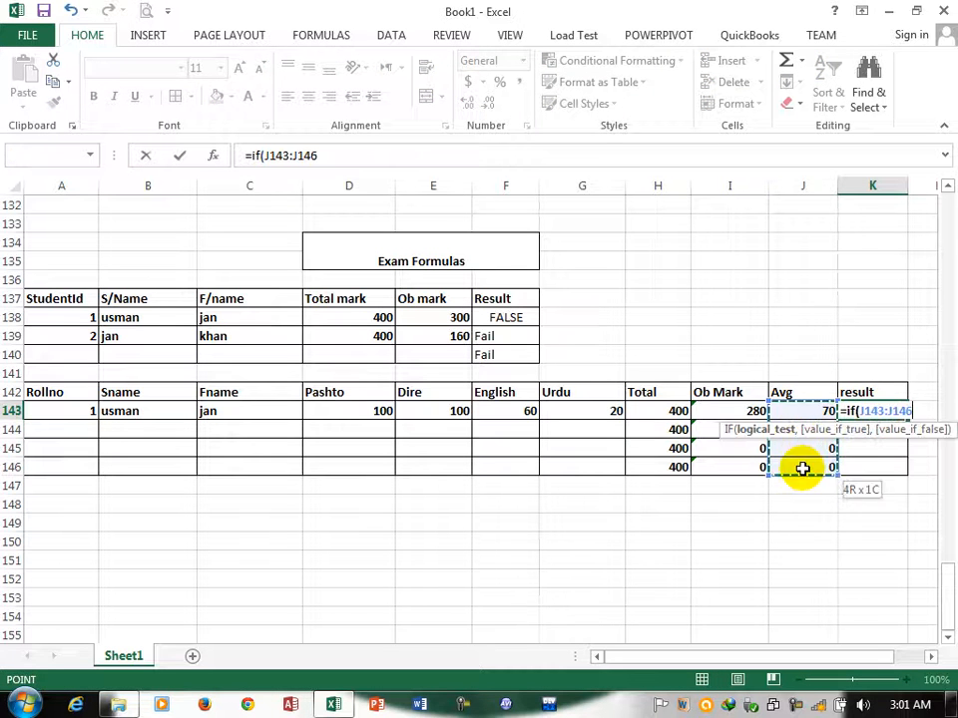
pyautogui.write('>')
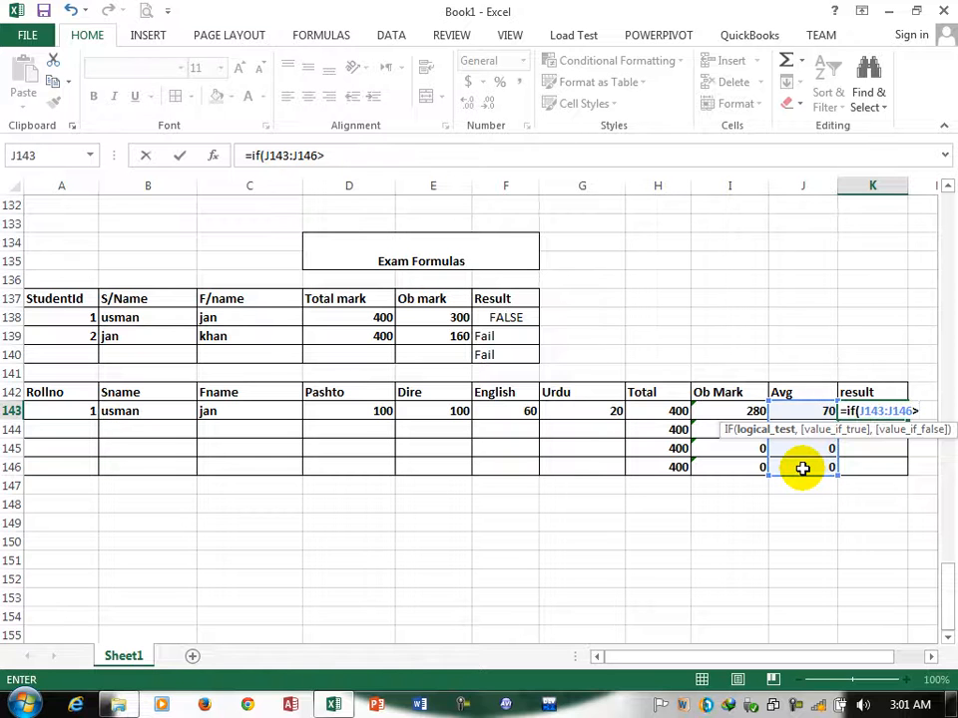
pyautogui.write('90,')
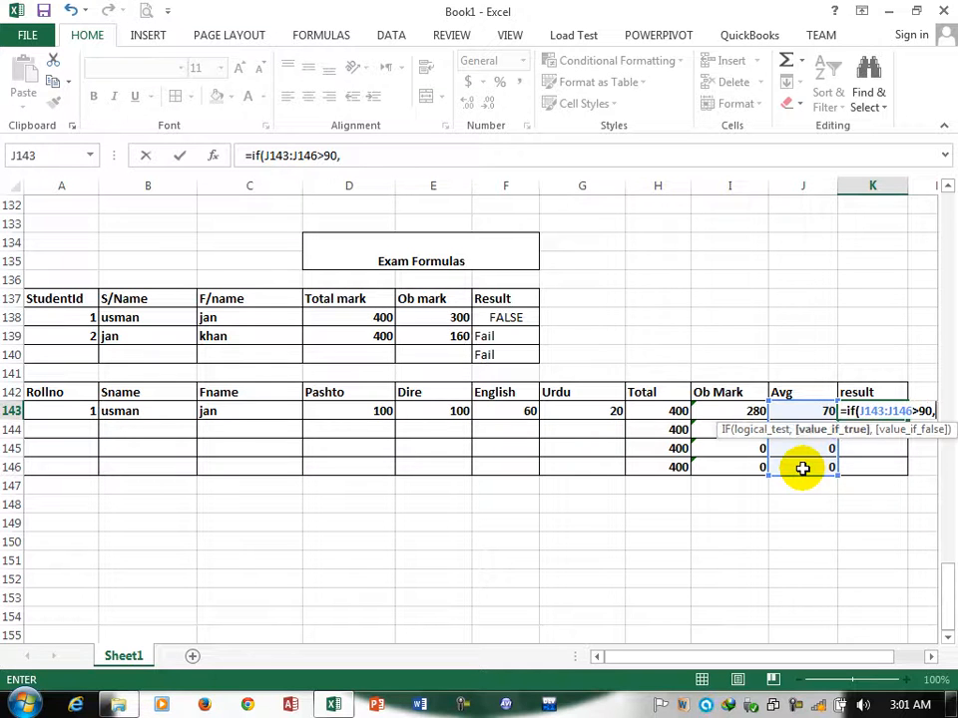
pyautogui.write('"')
pyautogui.press('Return')
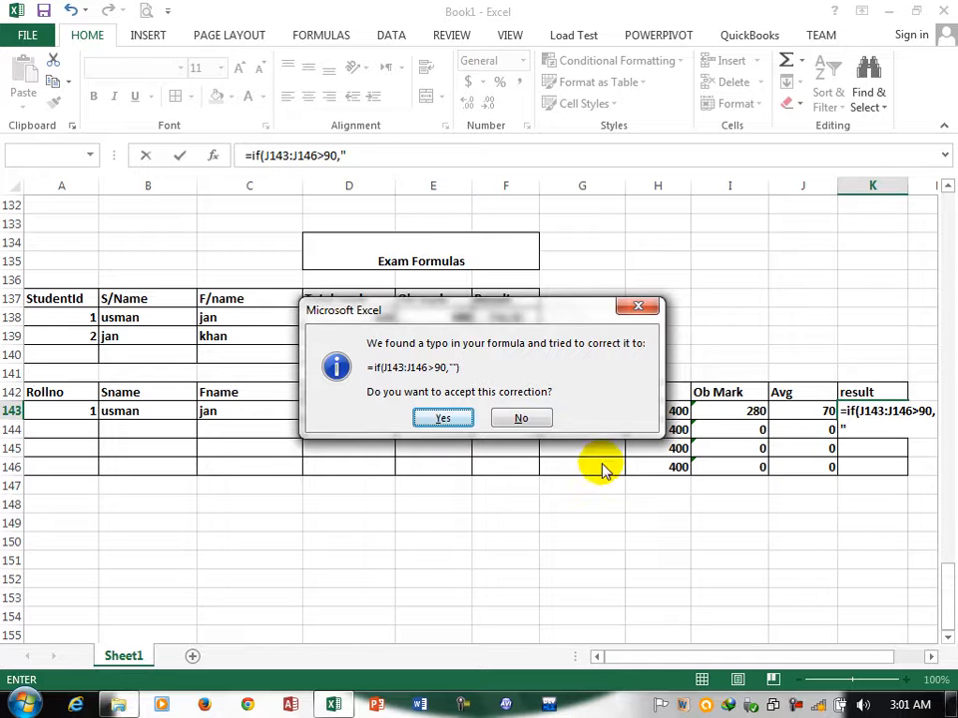
pyautogui.click(520, 417)
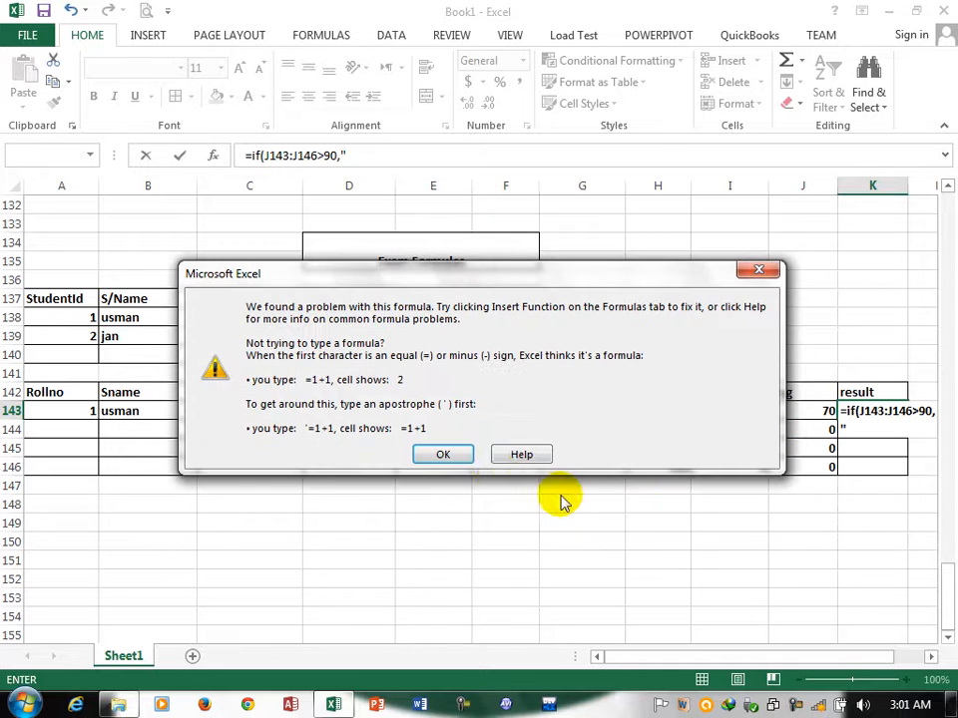
pyautogui.click(442, 454)
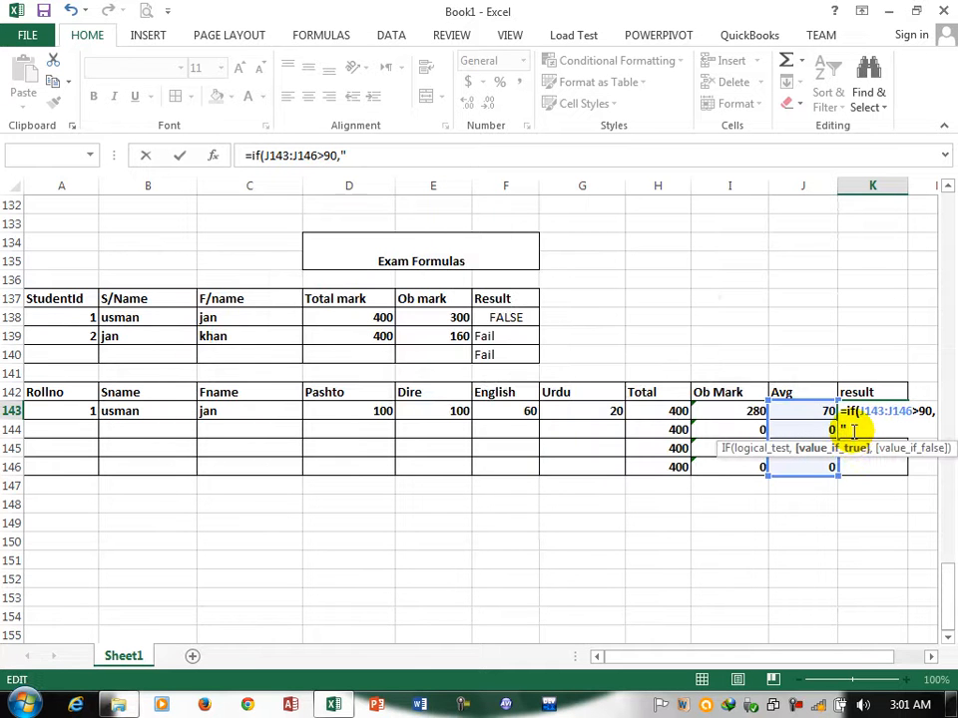
pyautogui.press('BackSpace')
pyautogui.write('"A",if(')
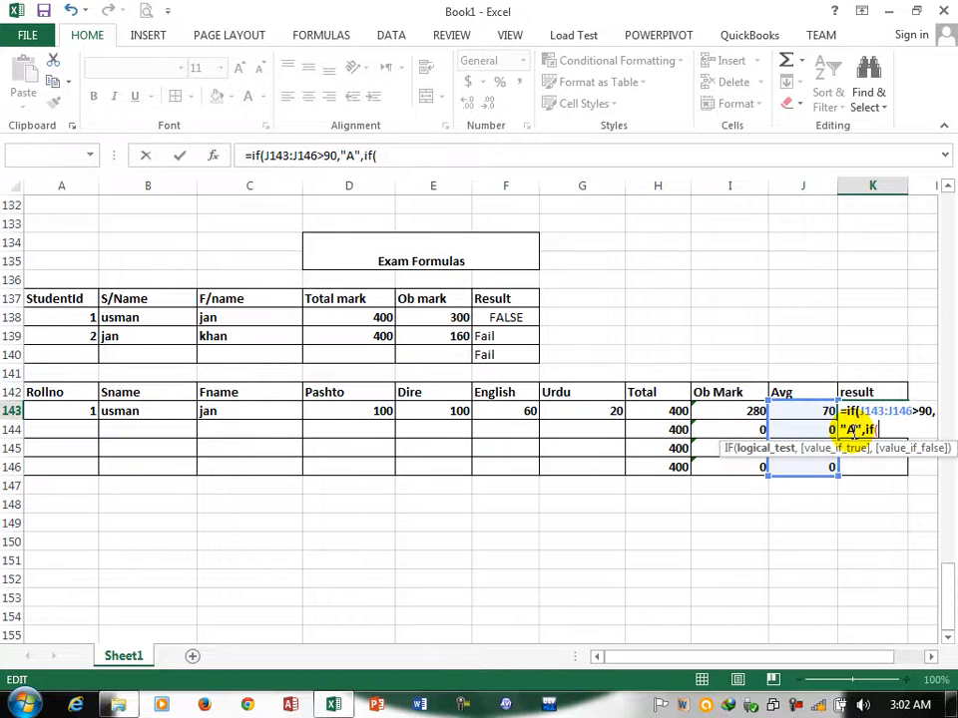
# - Extend the K143 formula with nested IFs returning "B" for J143:J146>80 and "C" for J143:J146>65, and open another nested IF
pyautogui.moveTo(825, 409); pyautogui.dragTo(810, 473)
pyautogui.write('>8')
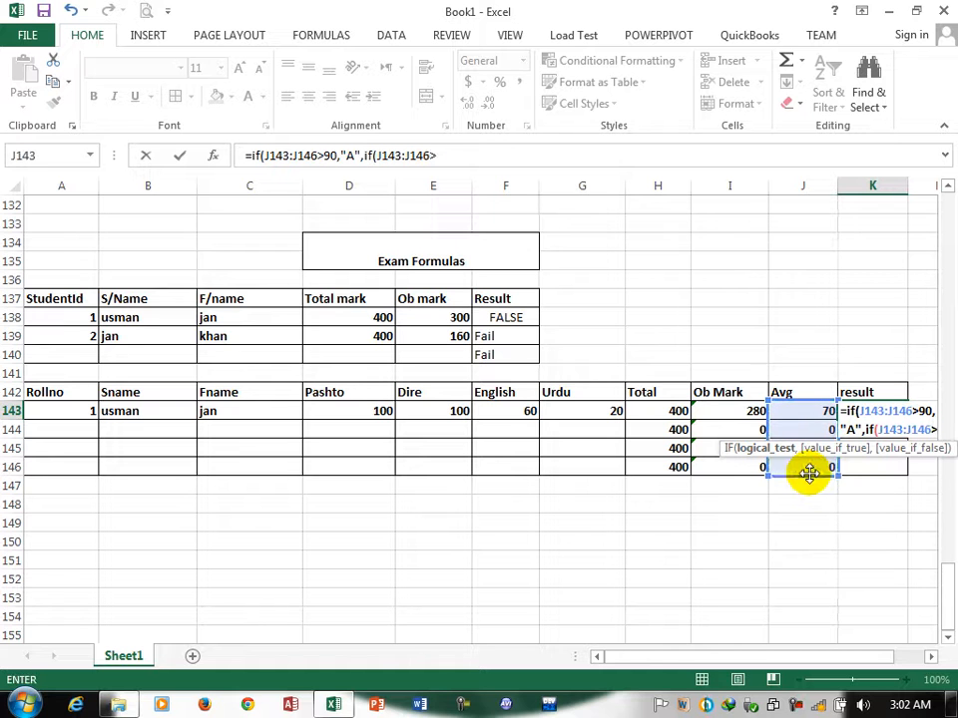
pyautogui.write('0,"B')
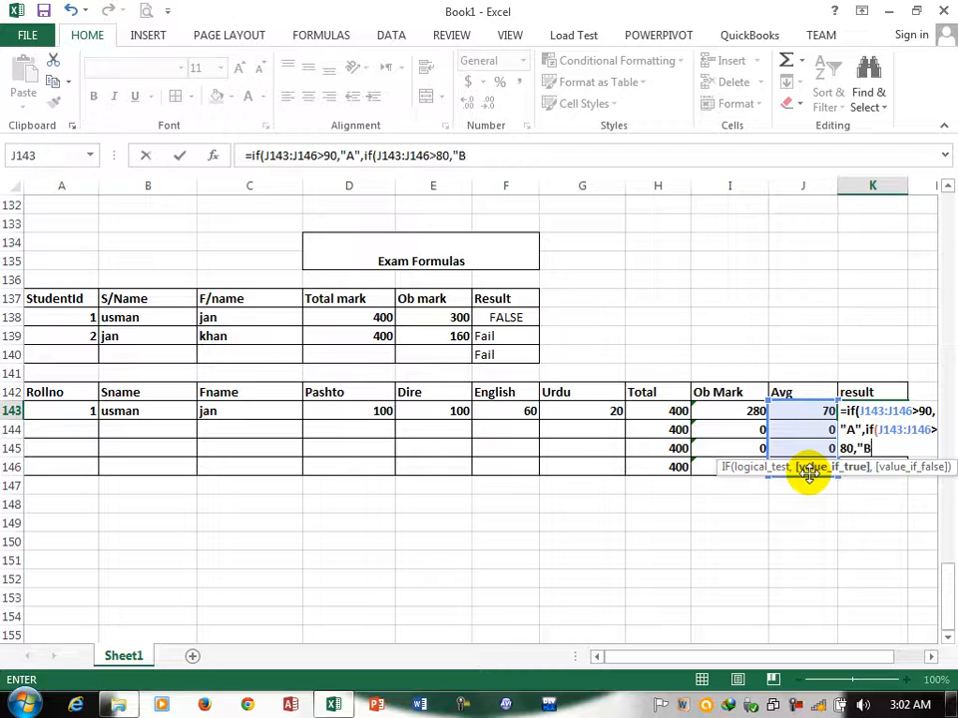
pyautogui.write('",if(')
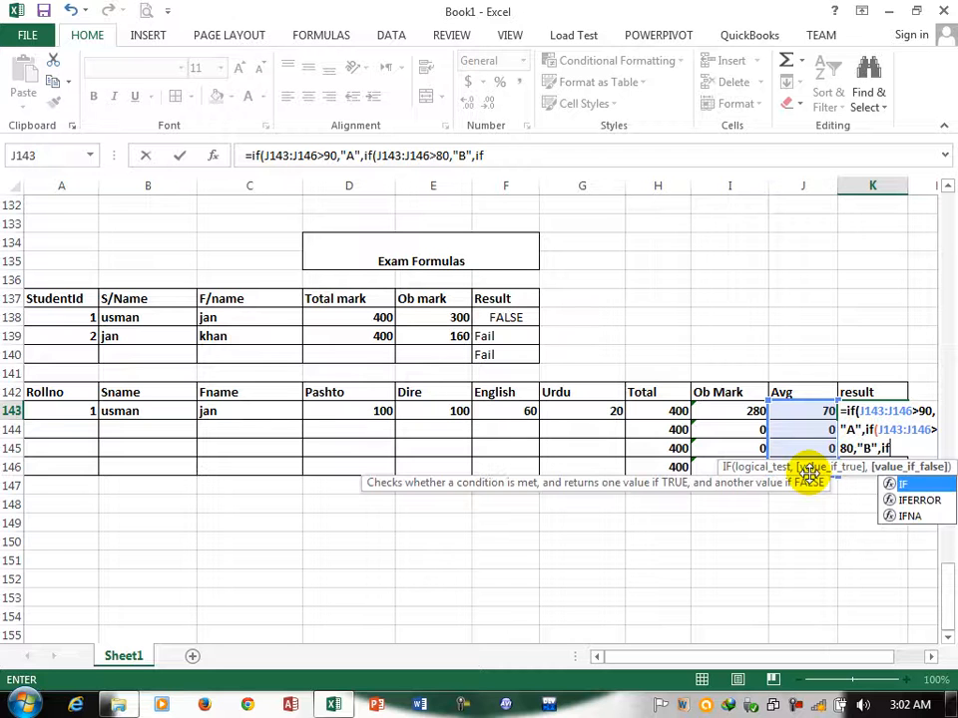
pyautogui.moveTo(786, 411); pyautogui.dragTo(784, 465)
pyautogui.write('>')
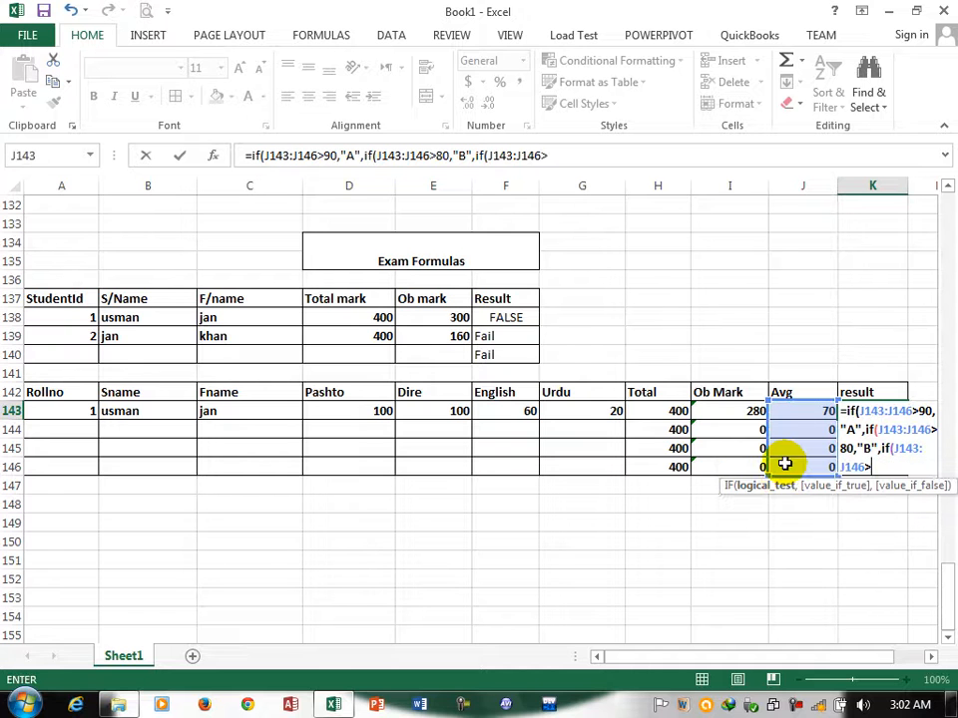
pyautogui.write('65')
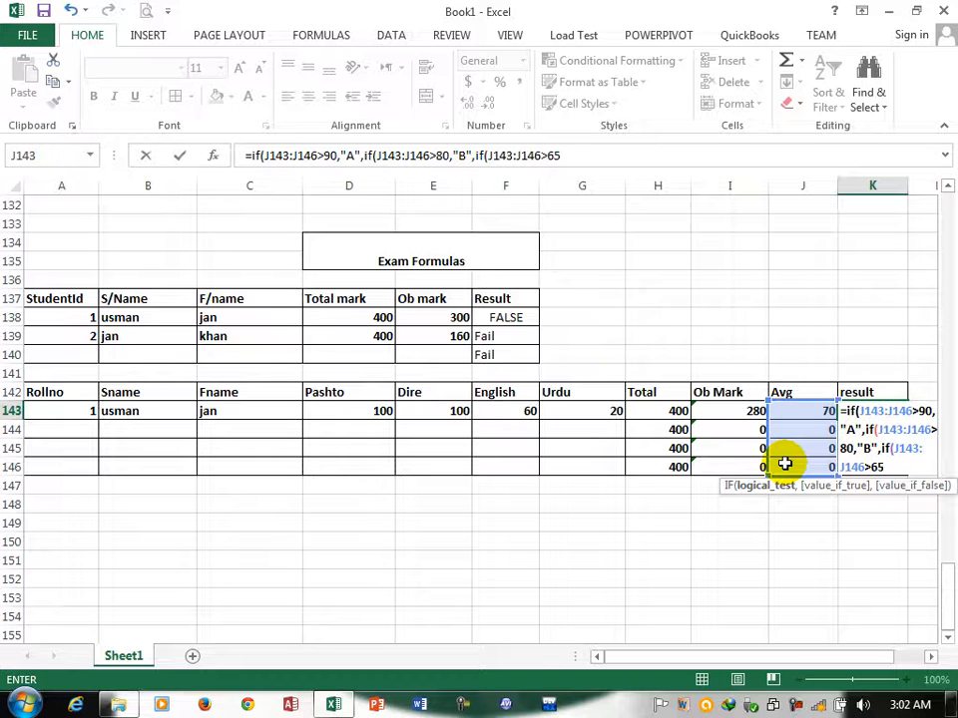
pyautogui.write(',"C",if')
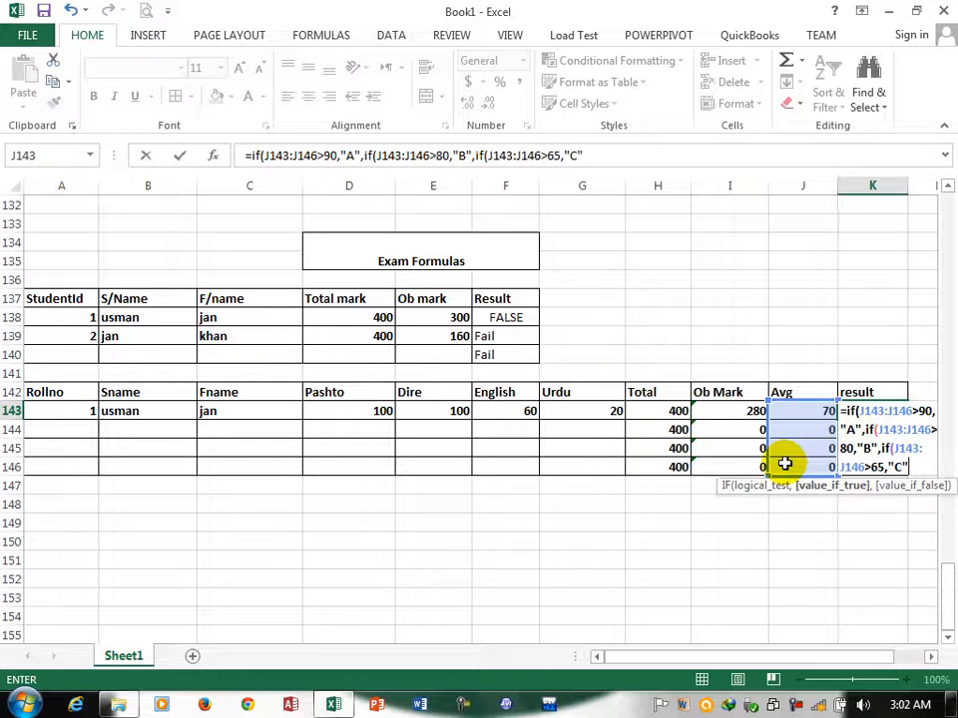
pyautogui.write('(')
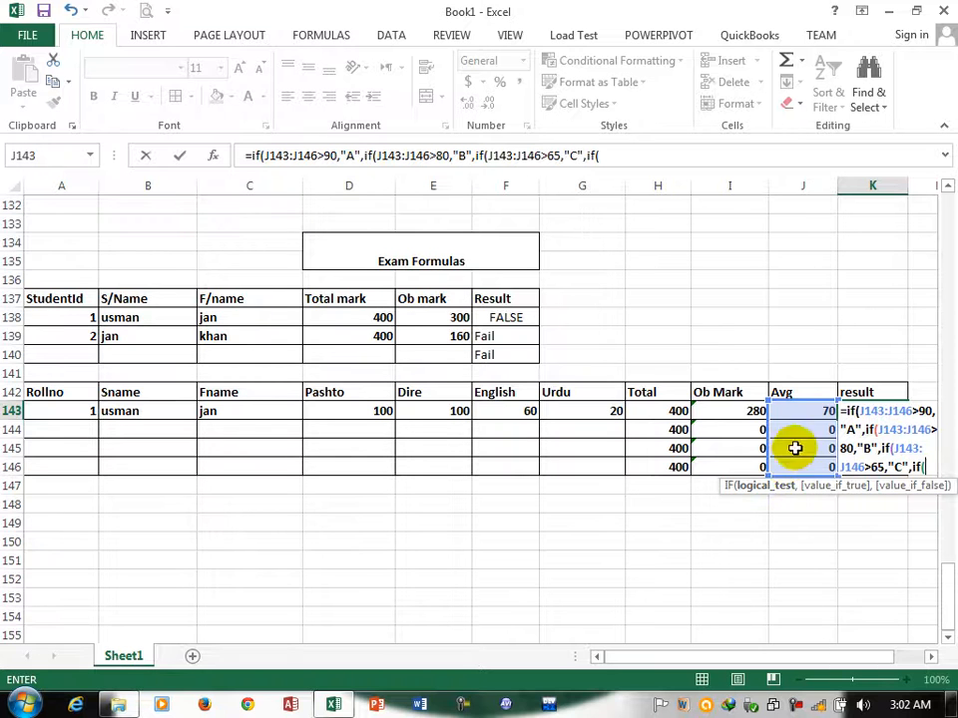
# - Finish the K143 formula with a nested IF returning "Fail" for J143:J146<50, and fill it down to K146
pyautogui.moveTo(798, 411); pyautogui.dragTo(798, 469)
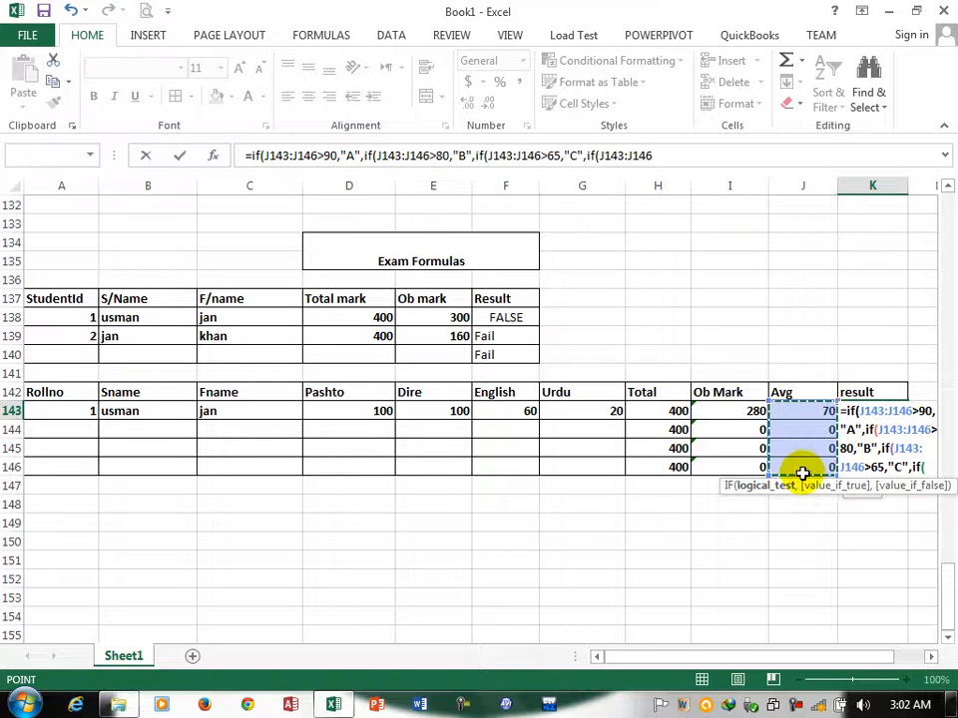
pyautogui.write('<50,"Fai')
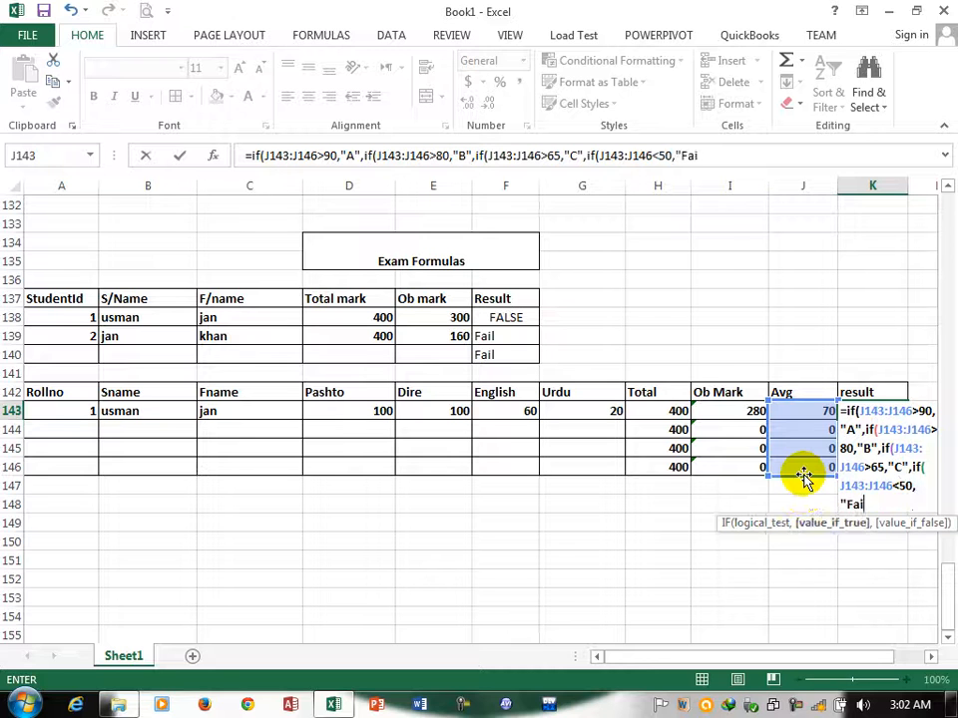
pyautogui.write('l")')
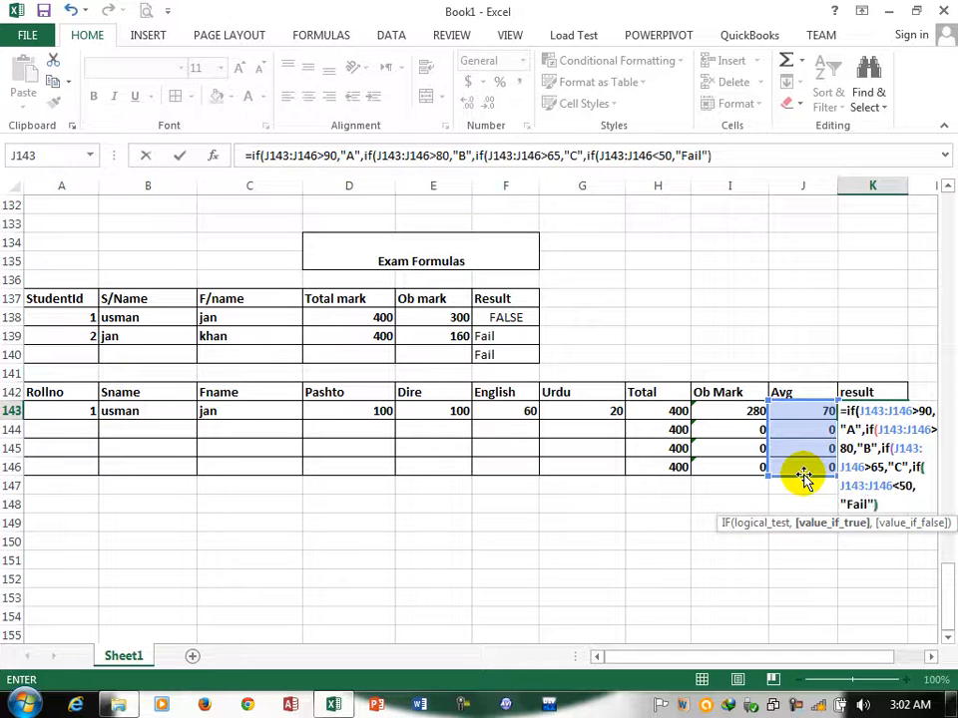
pyautogui.write('))')
pyautogui.press('Return')
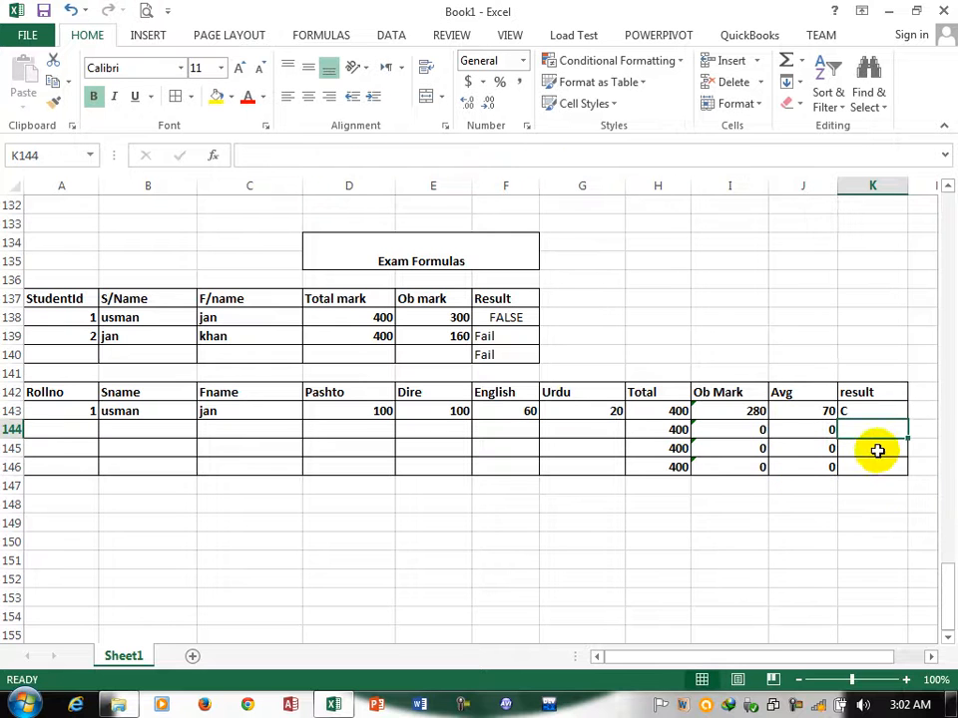
pyautogui.click(888, 412)
pyautogui.moveTo(906, 419); pyautogui.dragTo(909, 465)
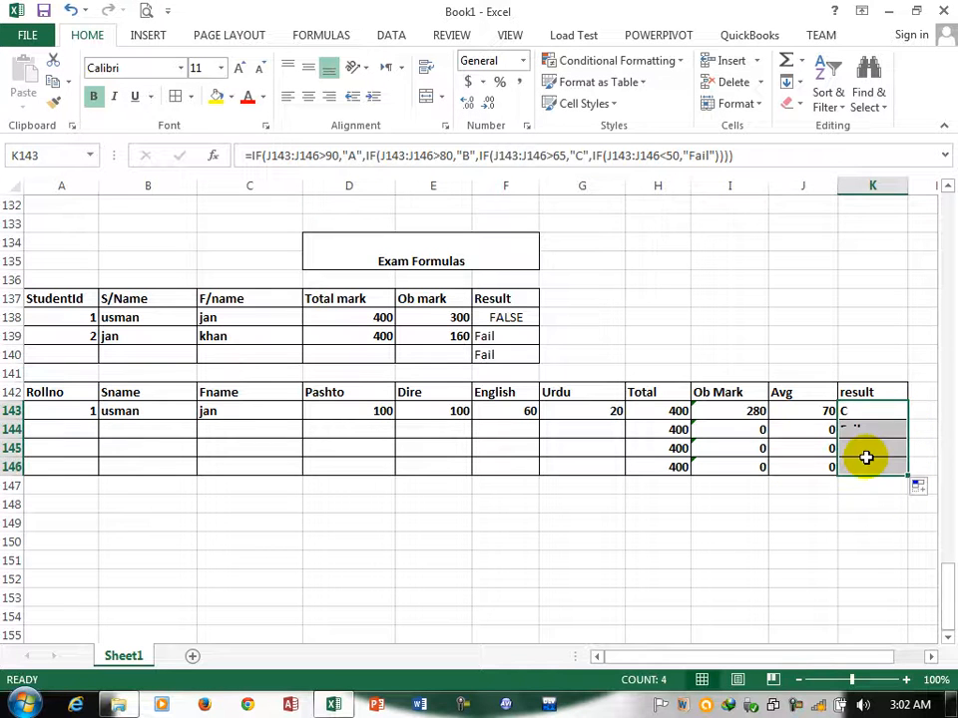
# - Enter roll number 2, the student's name and the father's name in A144:C144
pyautogui.click(94, 425)
pyautogui.write('2')
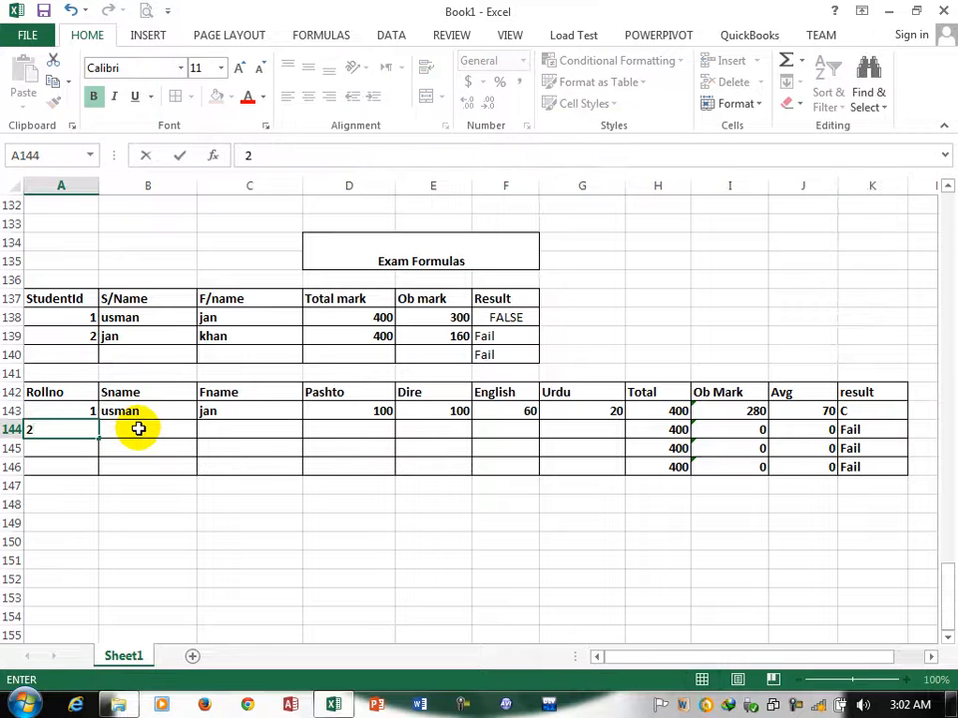
pyautogui.click(138, 429)
pyautogui.write('usa')
pyautogui.press('BackSpace')
pyautogui.press('BackSpace')
pyautogui.press('BackSpace')
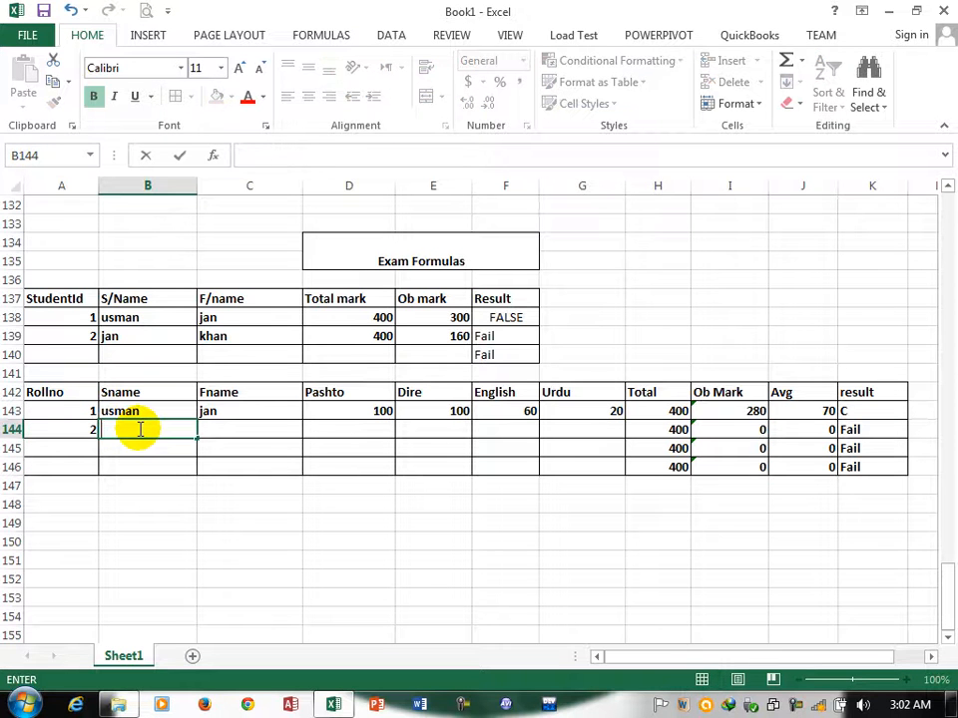
pyautogui.write('zahid')
pyautogui.press('Tab')
pyautogui.write('waqhe')
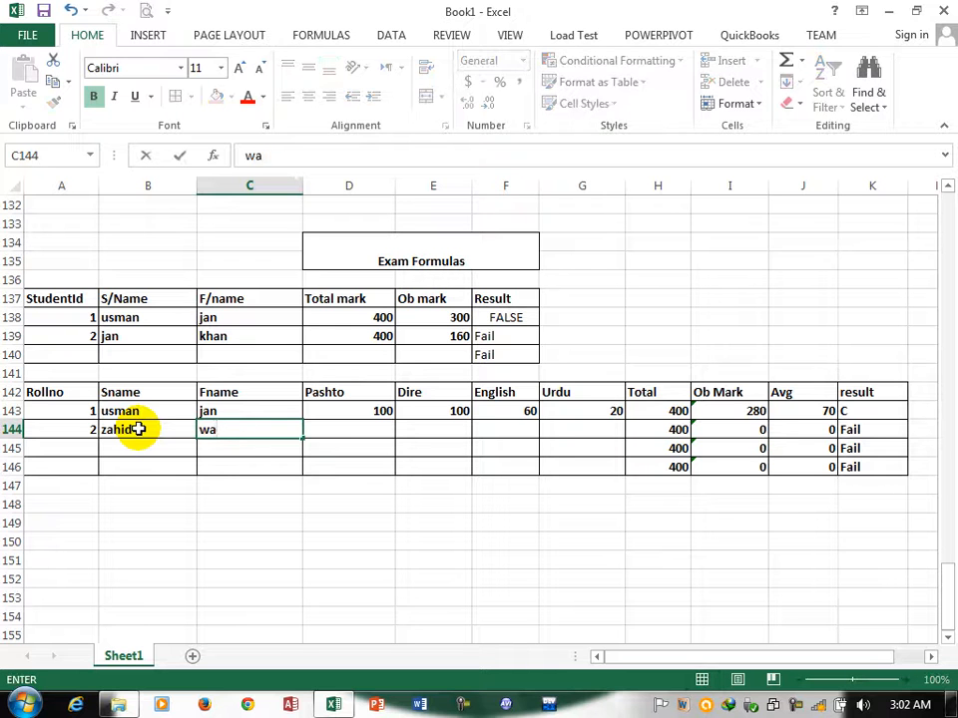
pyautogui.press('Tab')
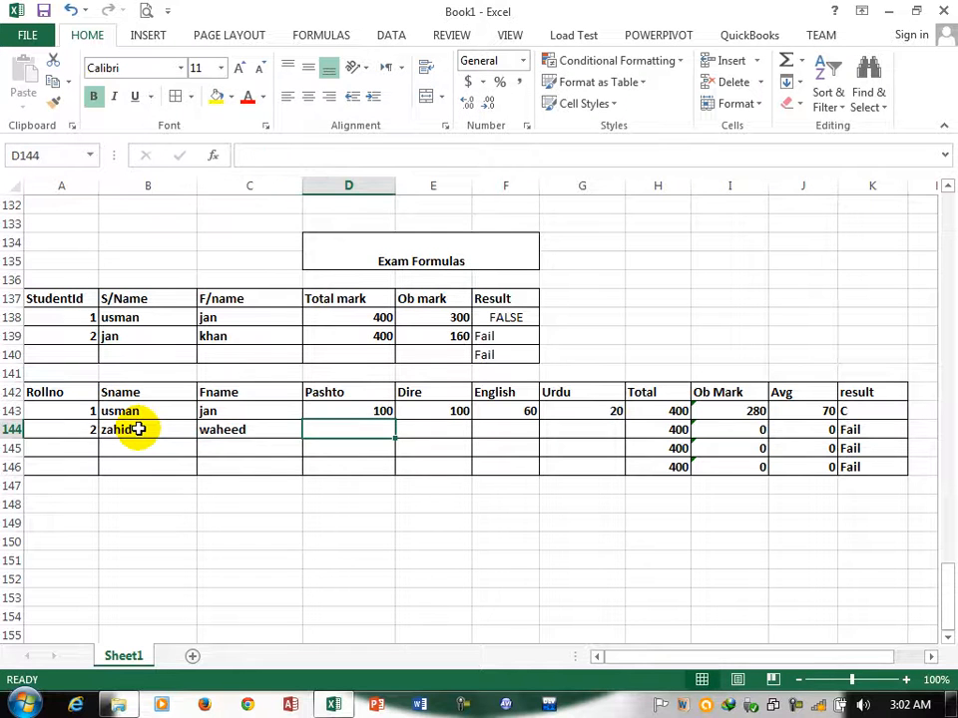
# - Enter the second student's marks in row 144: Pashto 100, Dire 100, English 90 and Urdu 100
pyautogui.write('1000')
pyautogui.press('BackSpace')
pyautogui.press('Tab')
pyautogui.write('19')
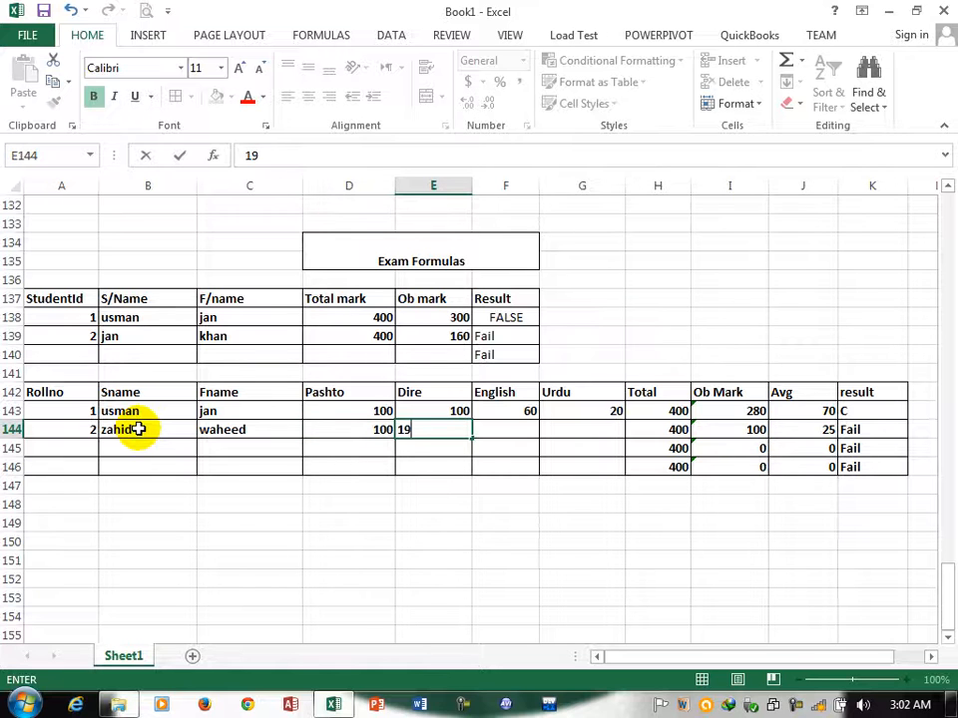
pyautogui.write('00')
pyautogui.press('Tab')
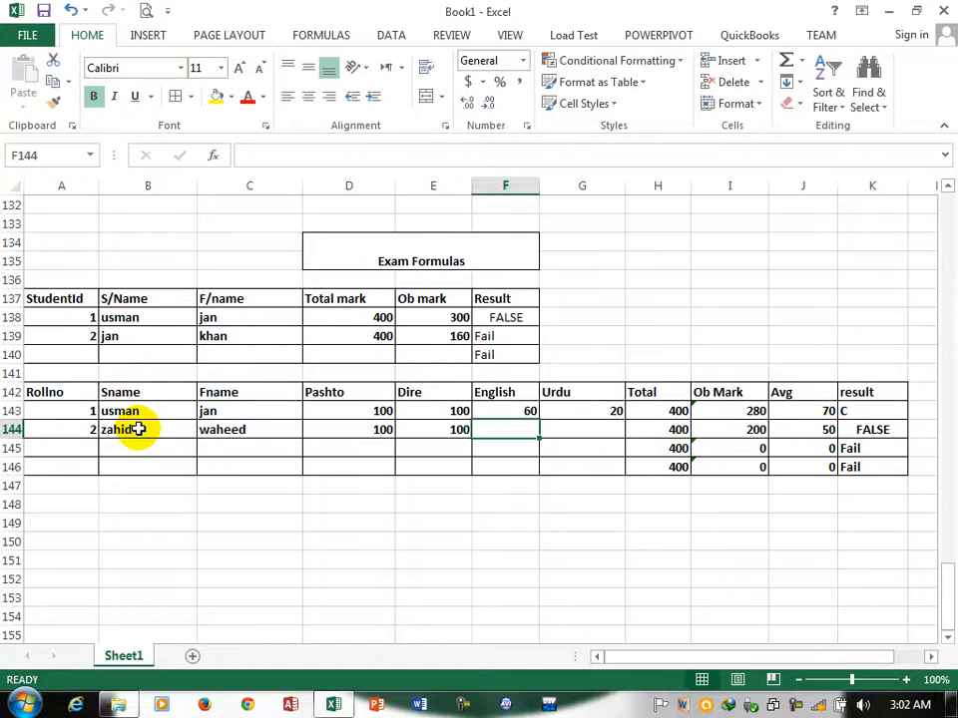
pyautogui.write('90')
pyautogui.press('Tab')
pyautogui.write('10')
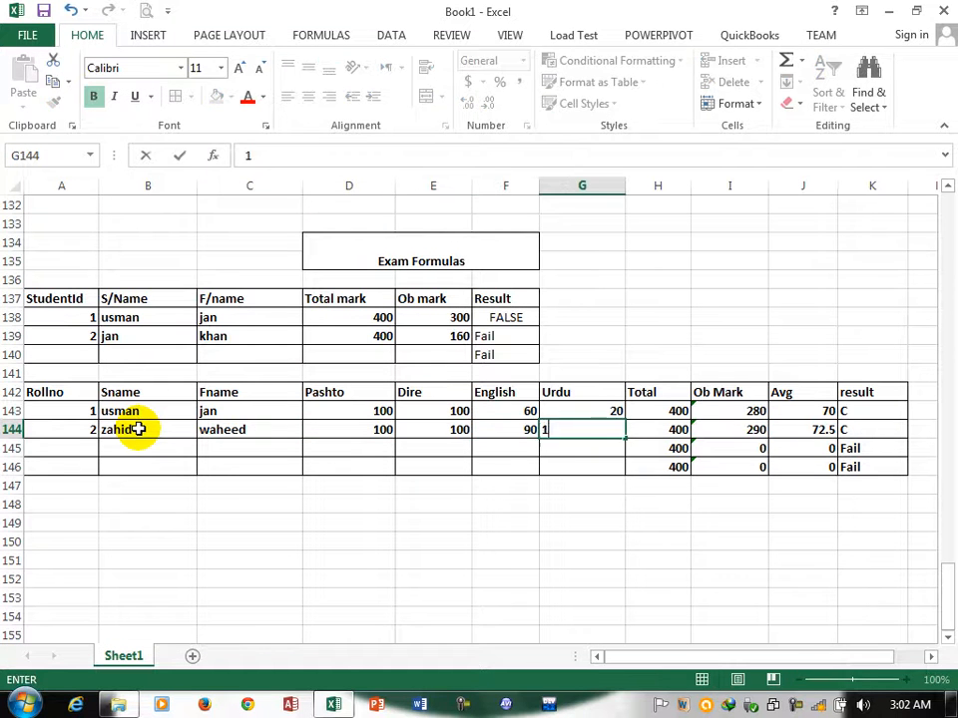
pyautogui.press('Tab')
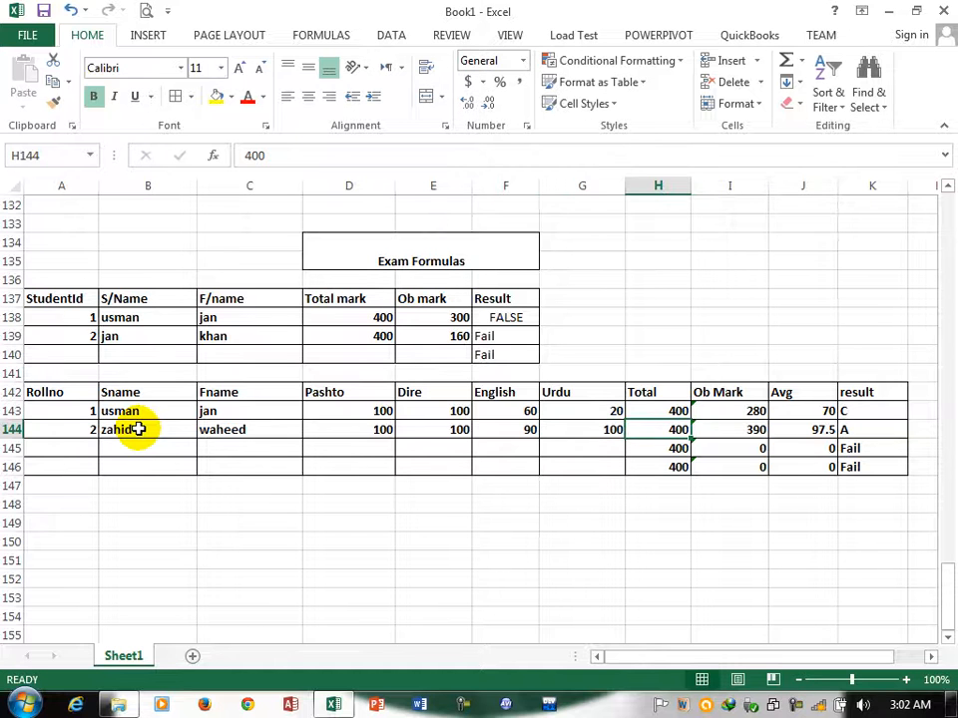
pyautogui.press('Tab')
pyautogui.press('Tab')
pyautogui.press('Tab')
pyautogui.press('Left')
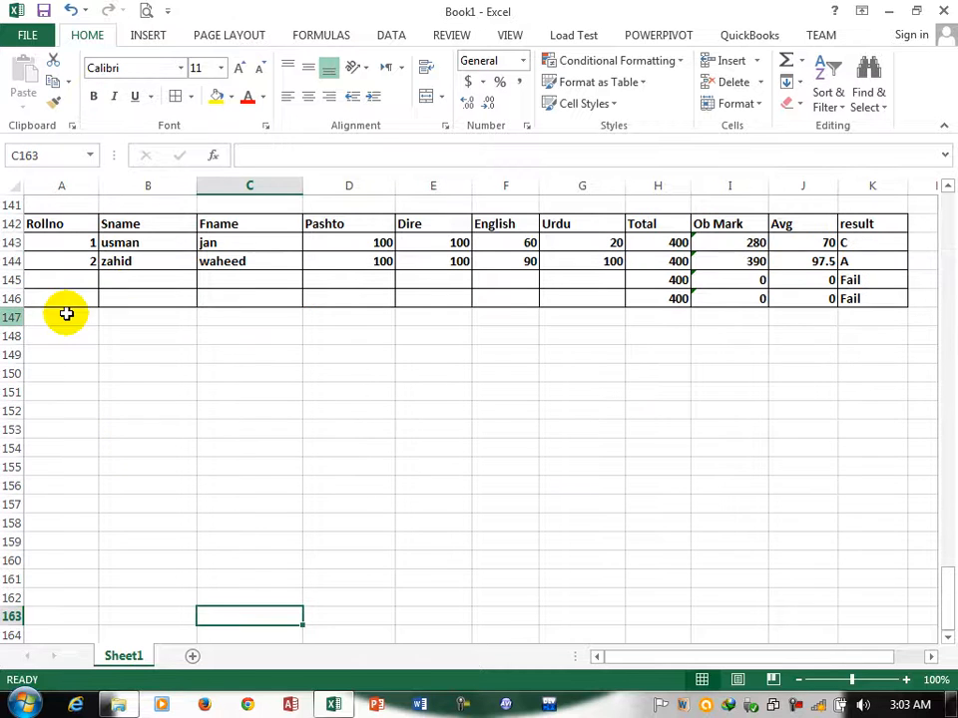
# - Start a new exam table below with the headers Rollno, Sname and Fname in A149:C149
pyautogui.click(36, 354)
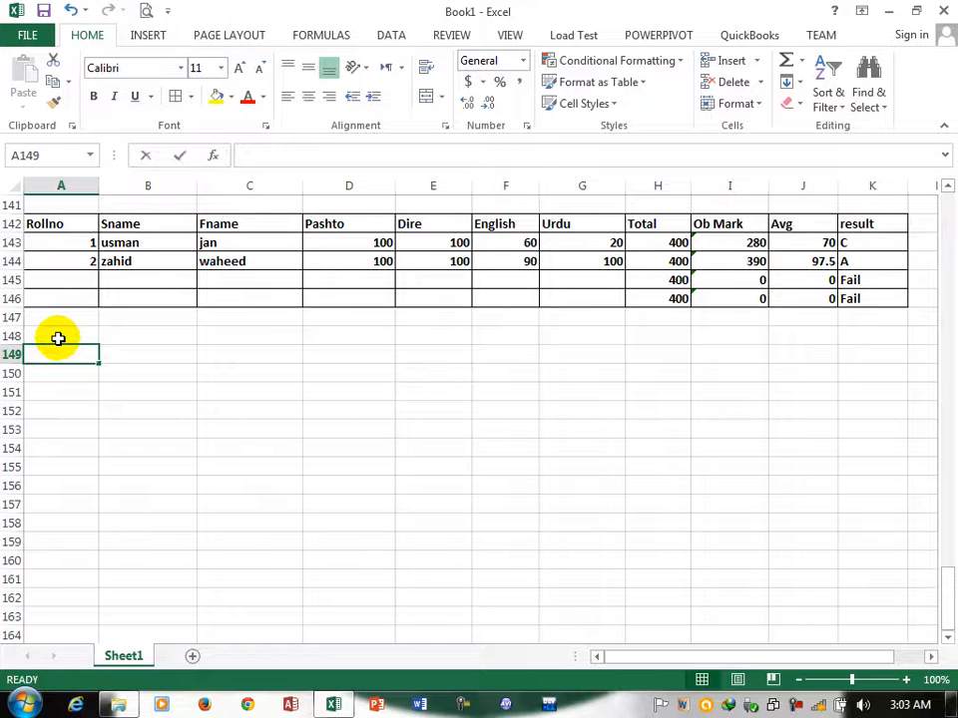
pyautogui.write('Rolln')
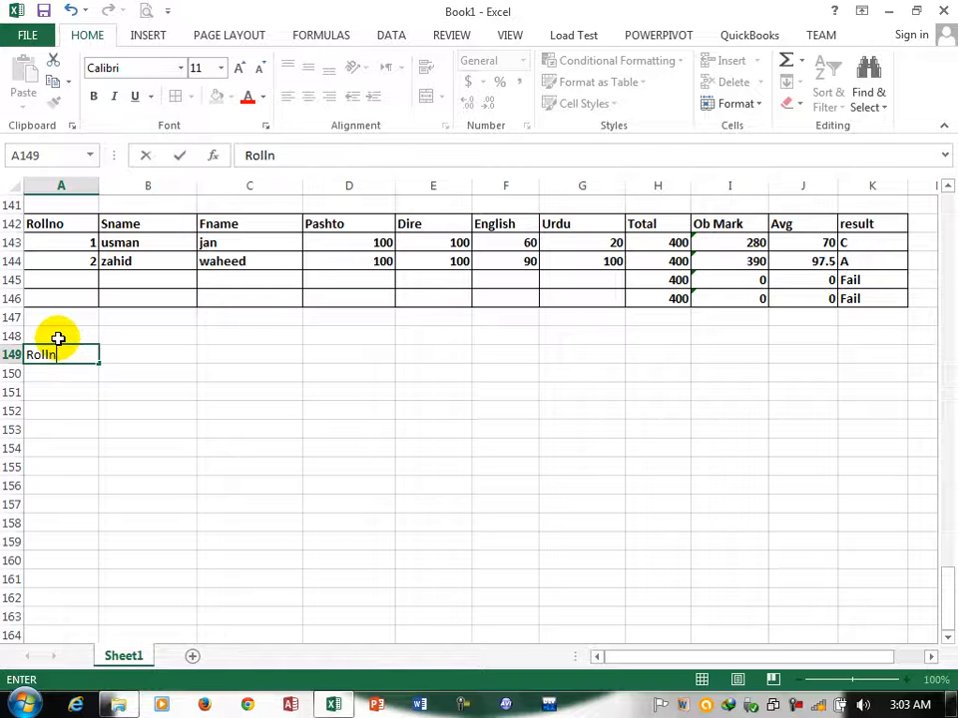
pyautogui.write('o')
pyautogui.press('Tab')
pyautogui.write('Sname')
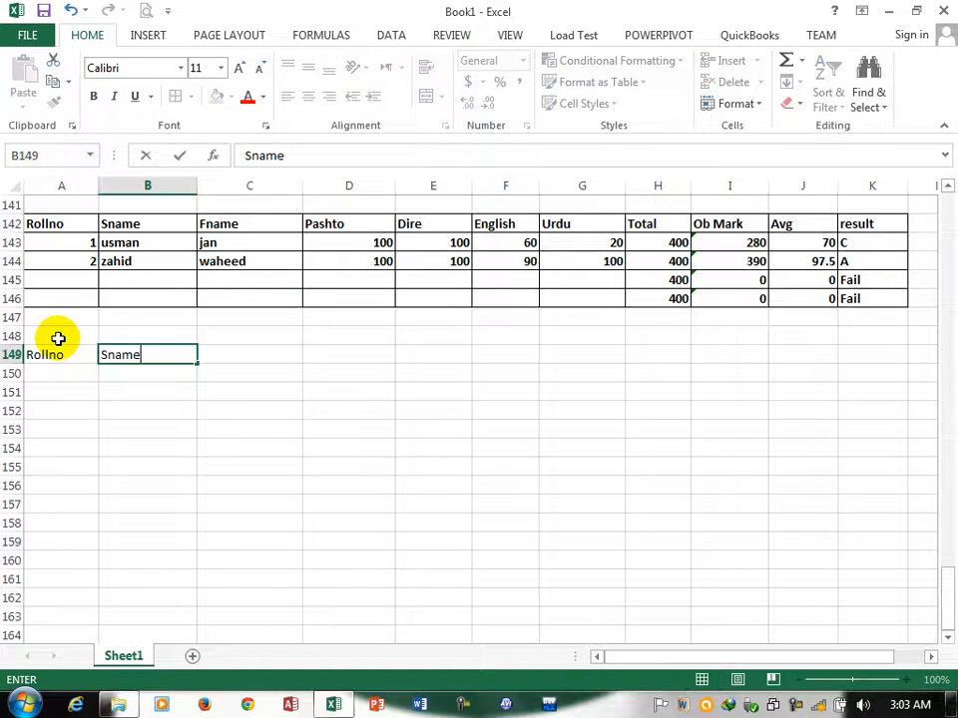
pyautogui.press('Tab')
pyautogui.write('Fname')
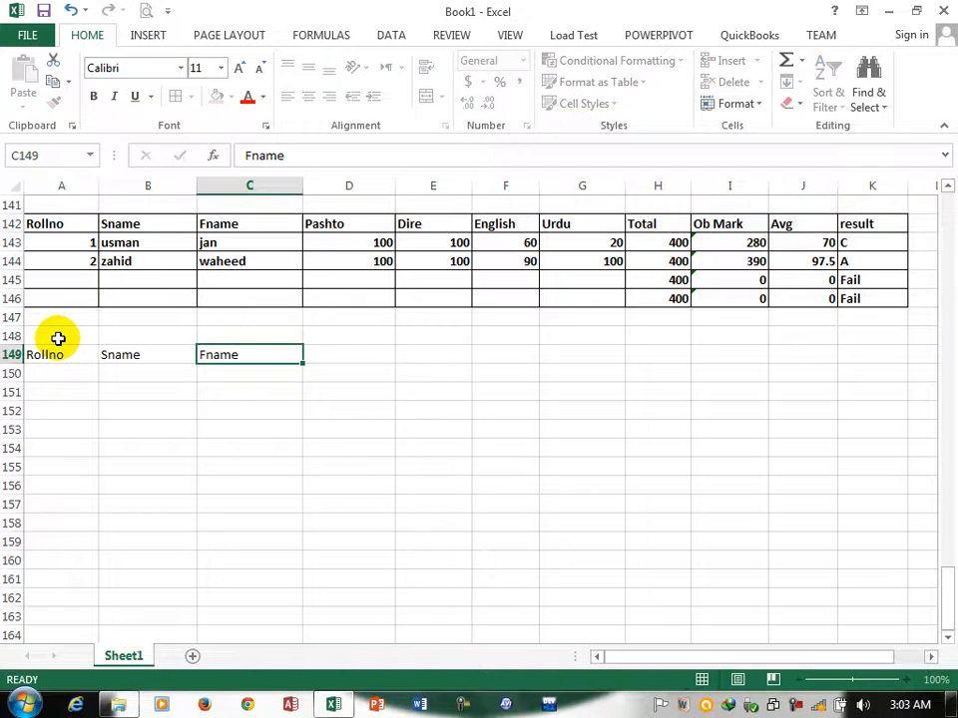
pyautogui.press('Tab')
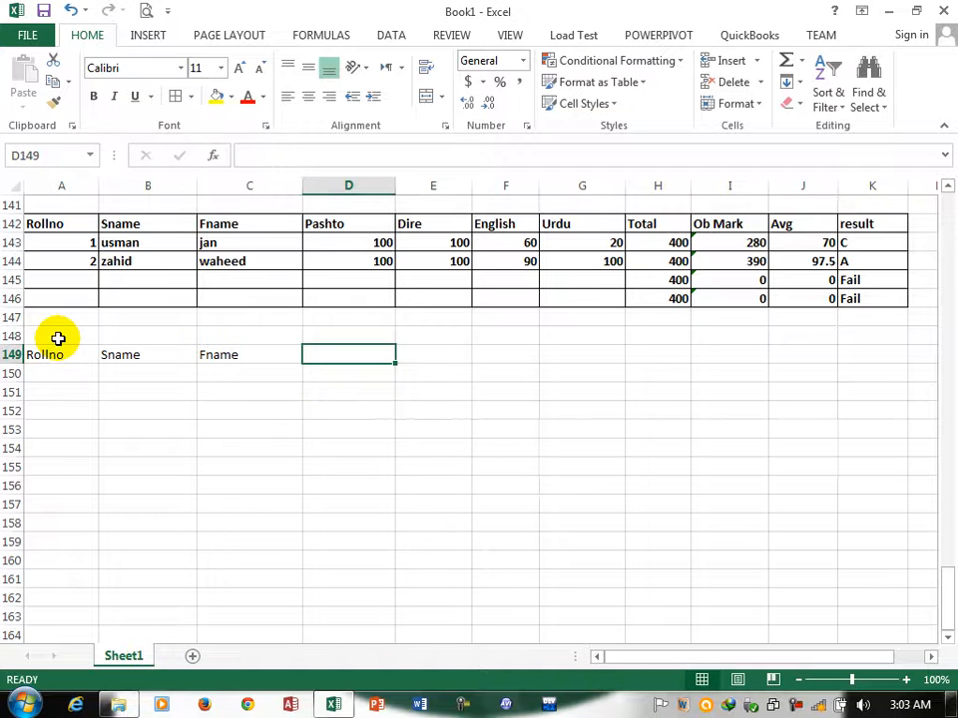
# - Add the subject headers pashto, Dire, English and Urdu in D149:G149
pyautogui.write('Subk')
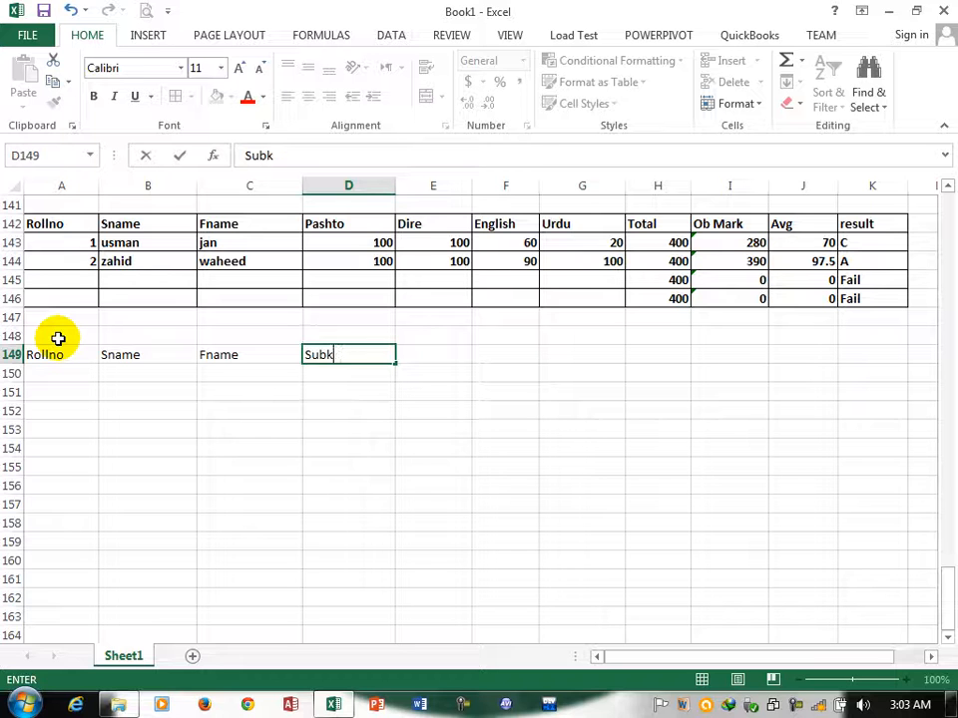
pyautogui.write('epas')
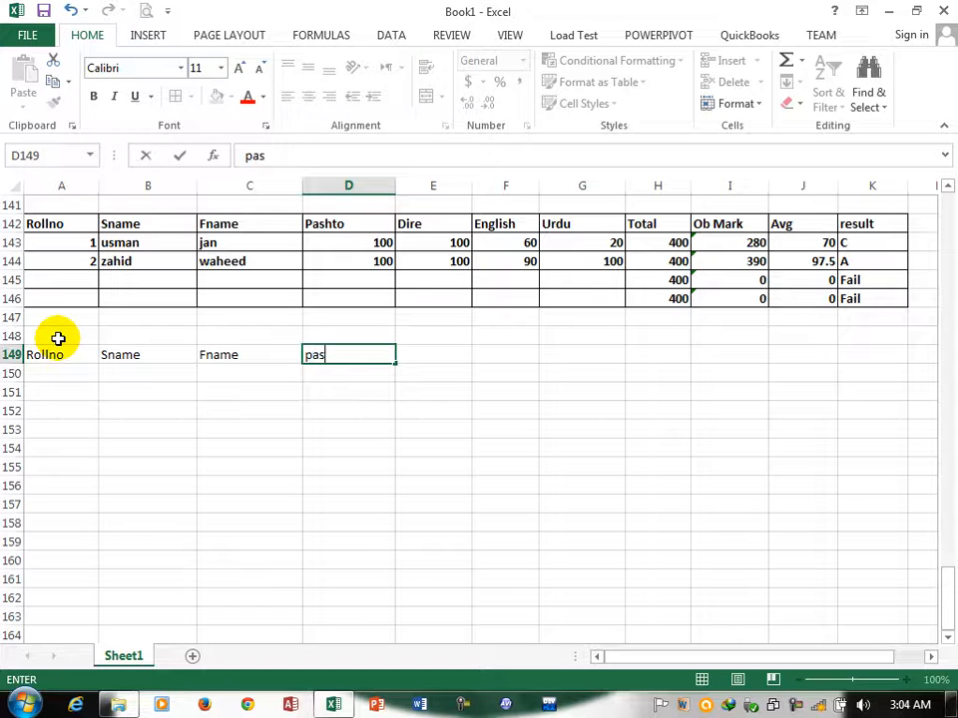
pyautogui.write('htoi')
pyautogui.press('BackSpace')
pyautogui.press('Tab')
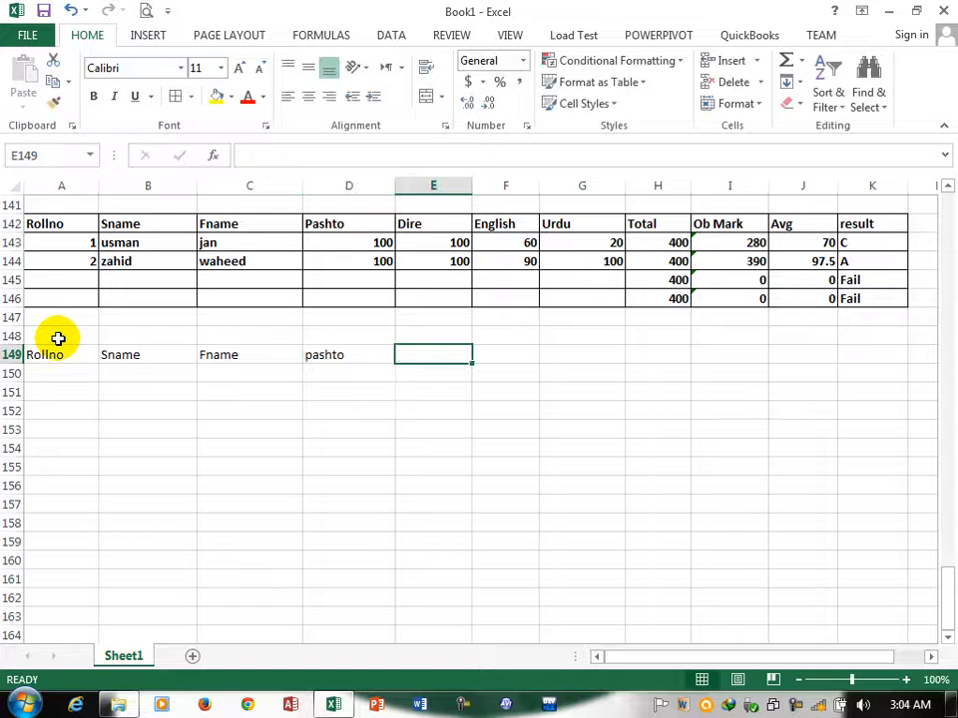
pyautogui.write('Dire')
pyautogui.press('Tab')
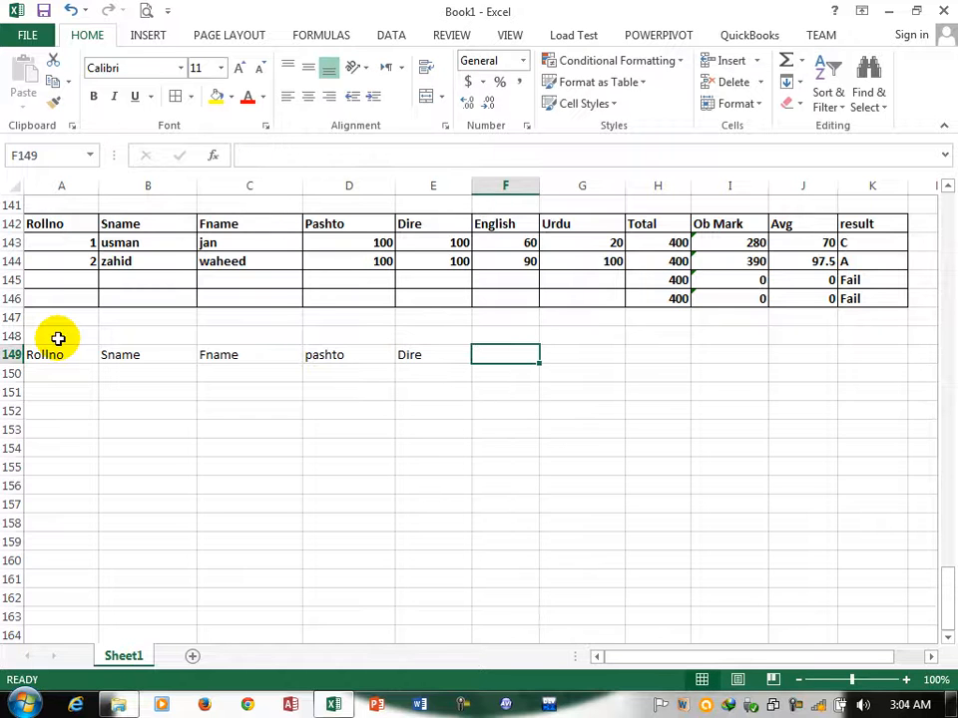
pyautogui.write('English')
pyautogui.press('Tab')
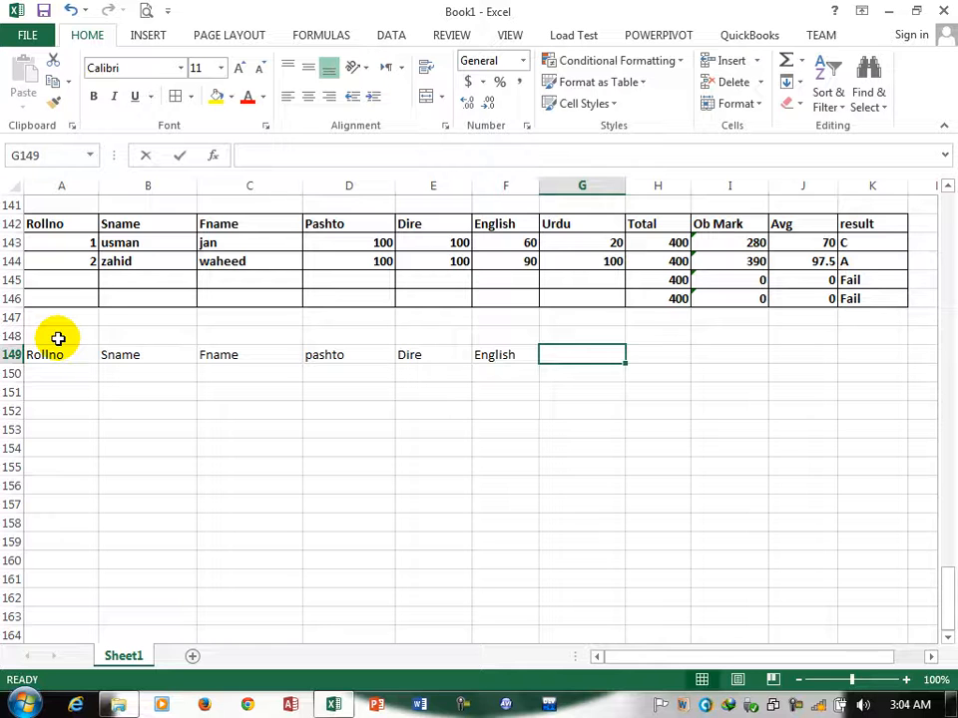
pyautogui.write('Urdu')
pyautogui.press('Tab')
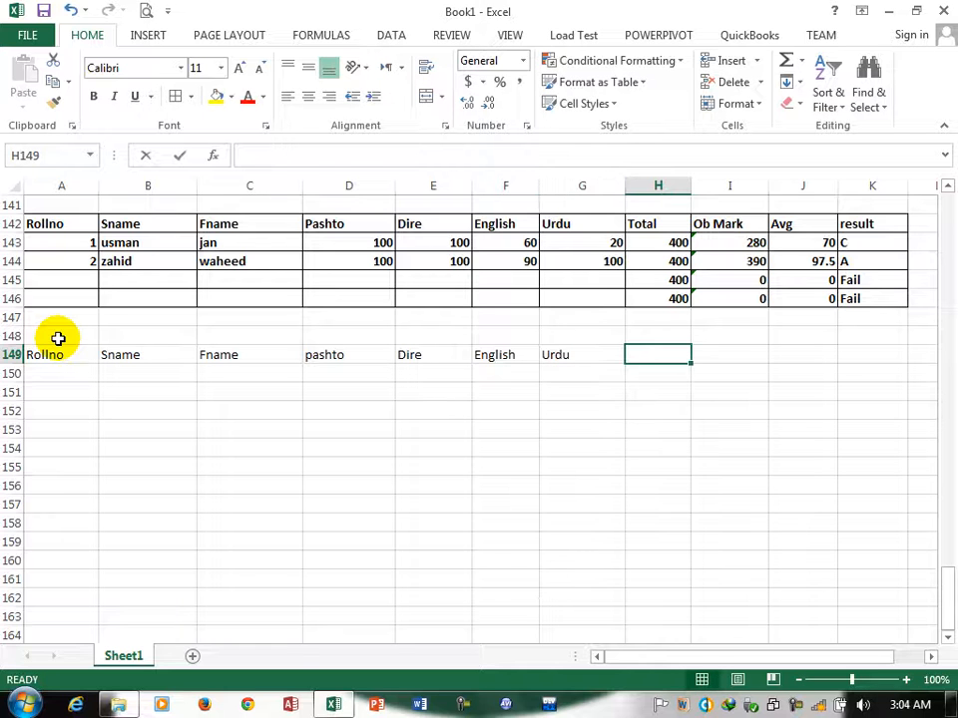
# - Add the headers Total marks, Ob Marks, Avg and Result in H149:K149
pyautogui.write('tora')
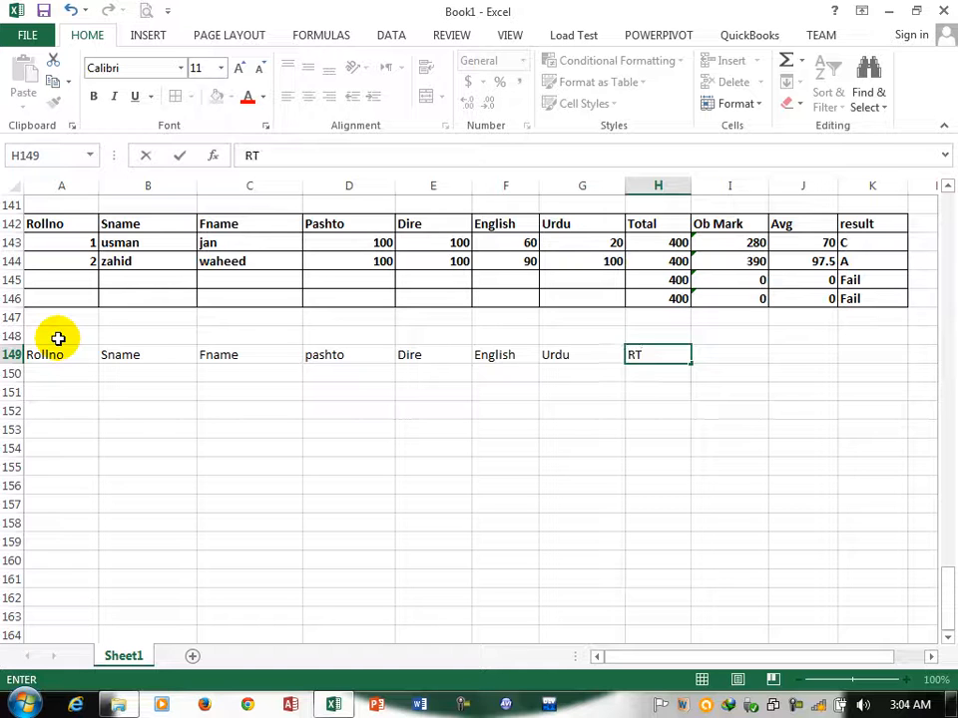
pyautogui.write('Toatl')
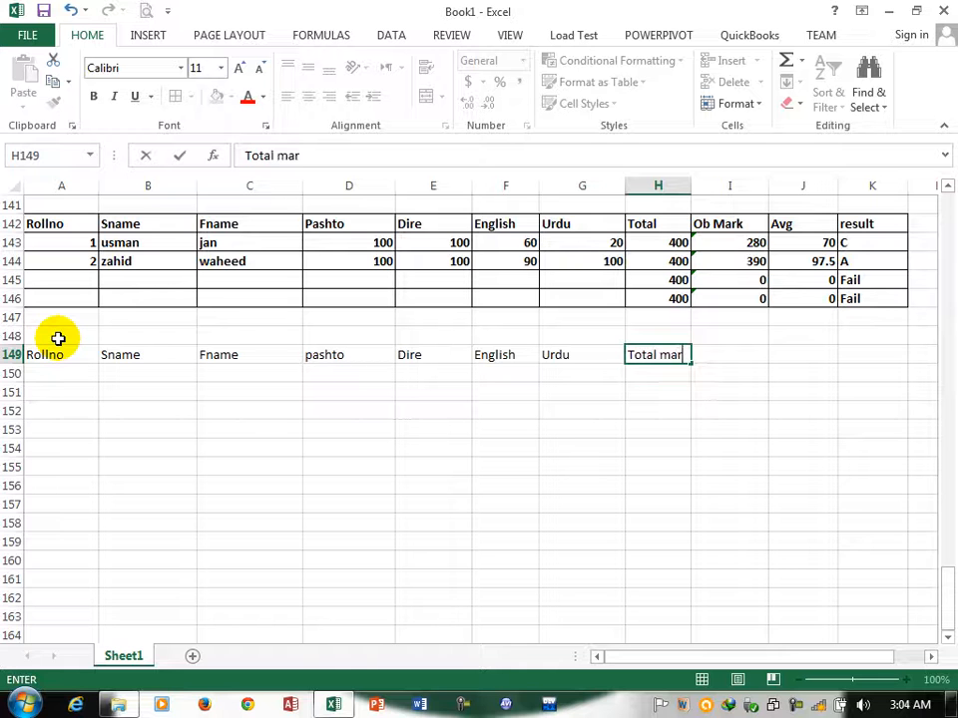
pyautogui.press('Tab')
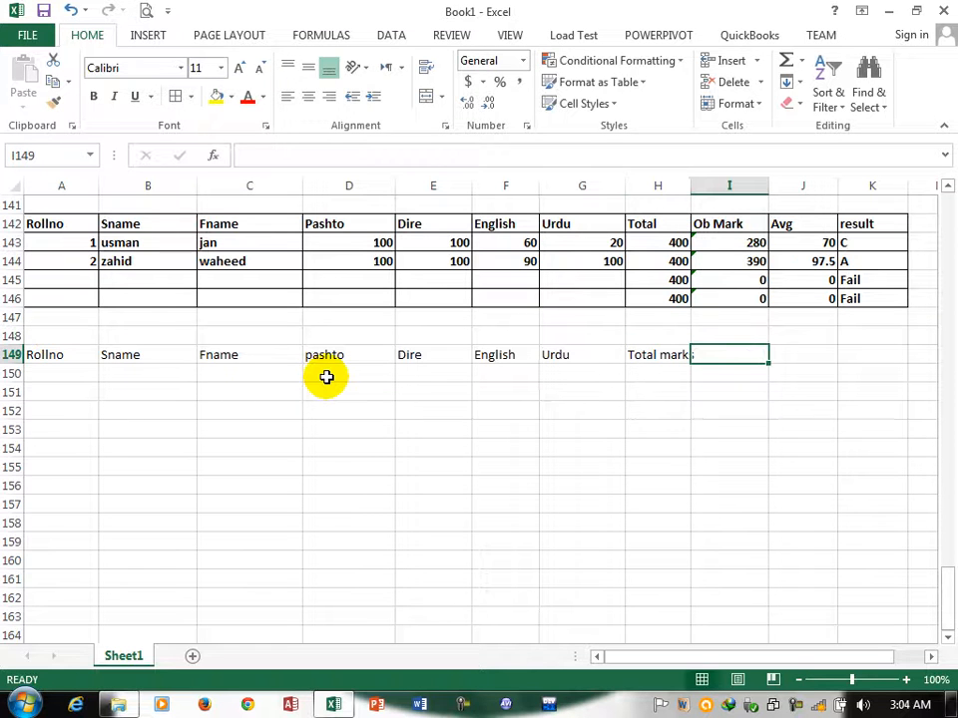
pyautogui.write('Ob Marks')
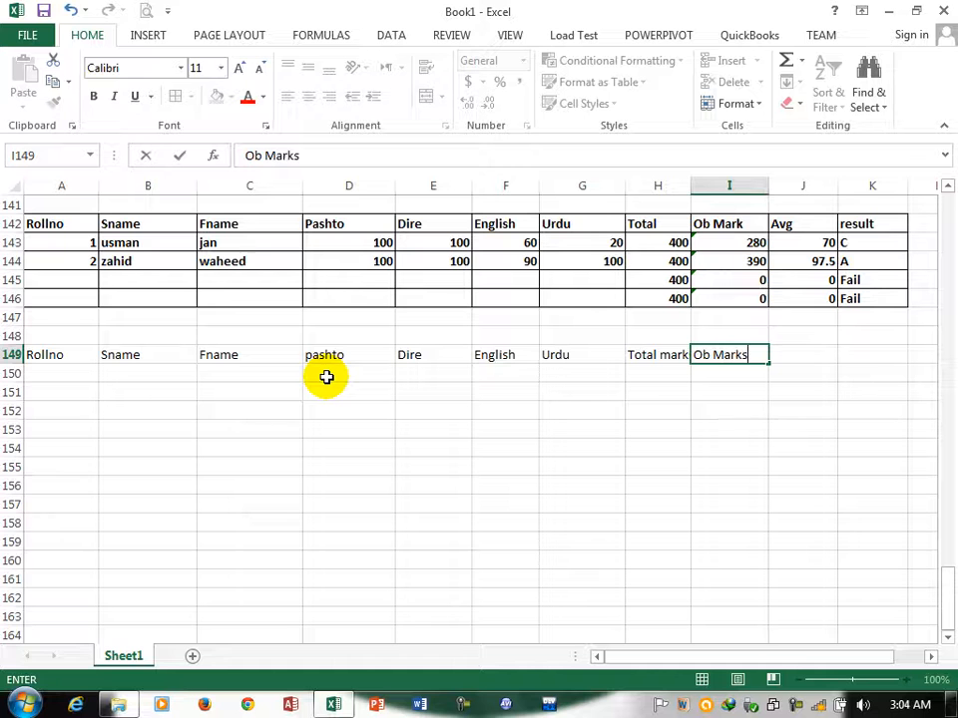
pyautogui.press('Tab')
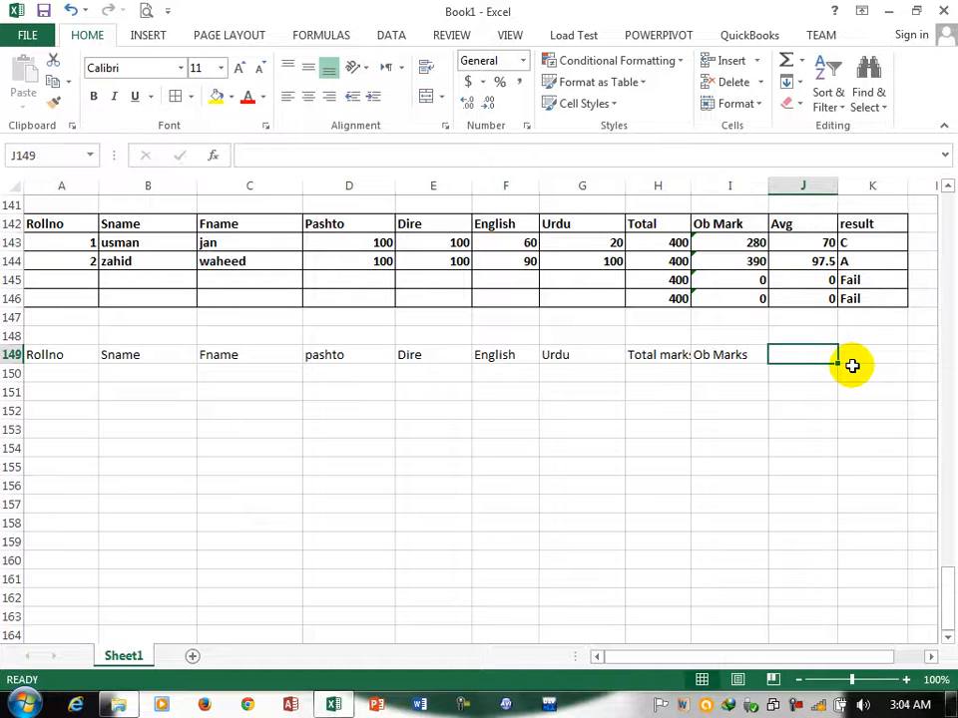
pyautogui.write('Avg')
pyautogui.press('Tab')
pyautogui.press('Left')
pyautogui.press('F2')
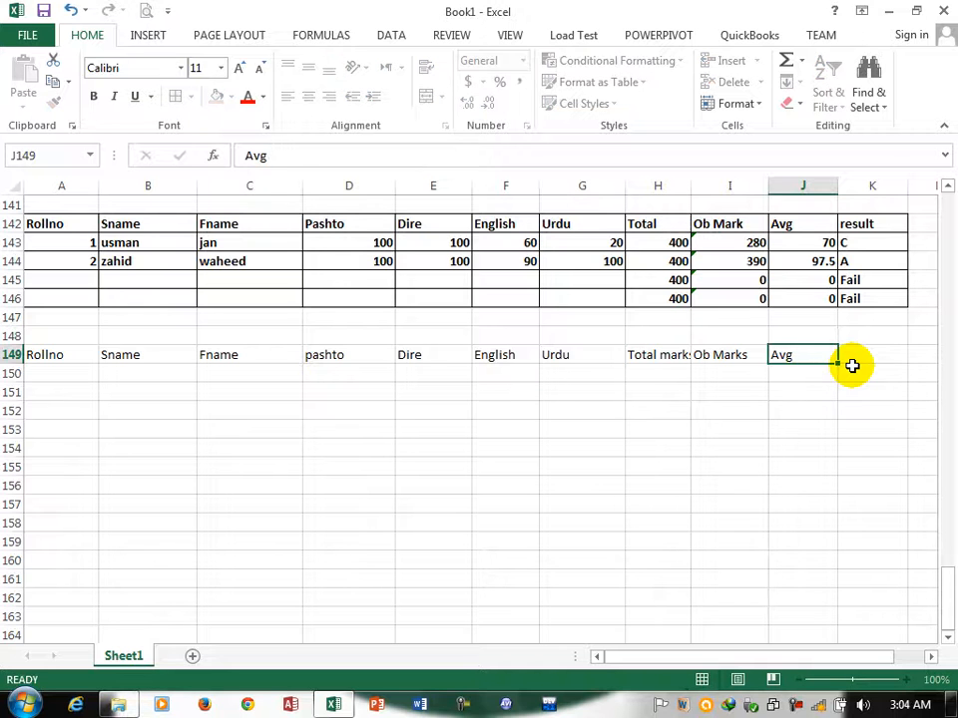
pyautogui.click(851, 365)
pyautogui.write('res')
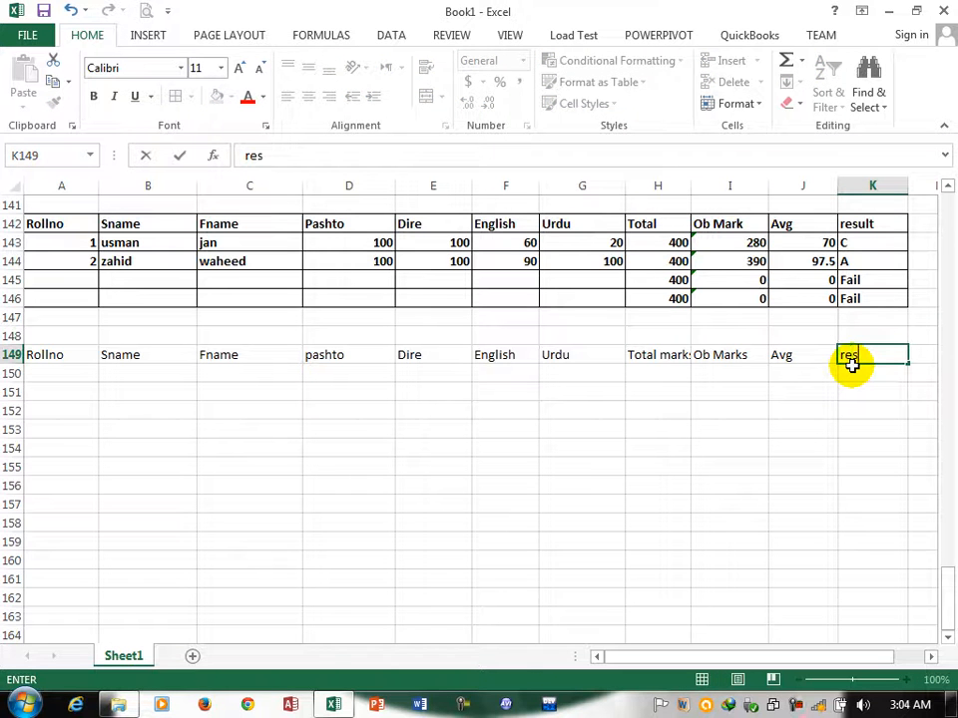
pyautogui.write('ult')
pyautogui.press('Return')
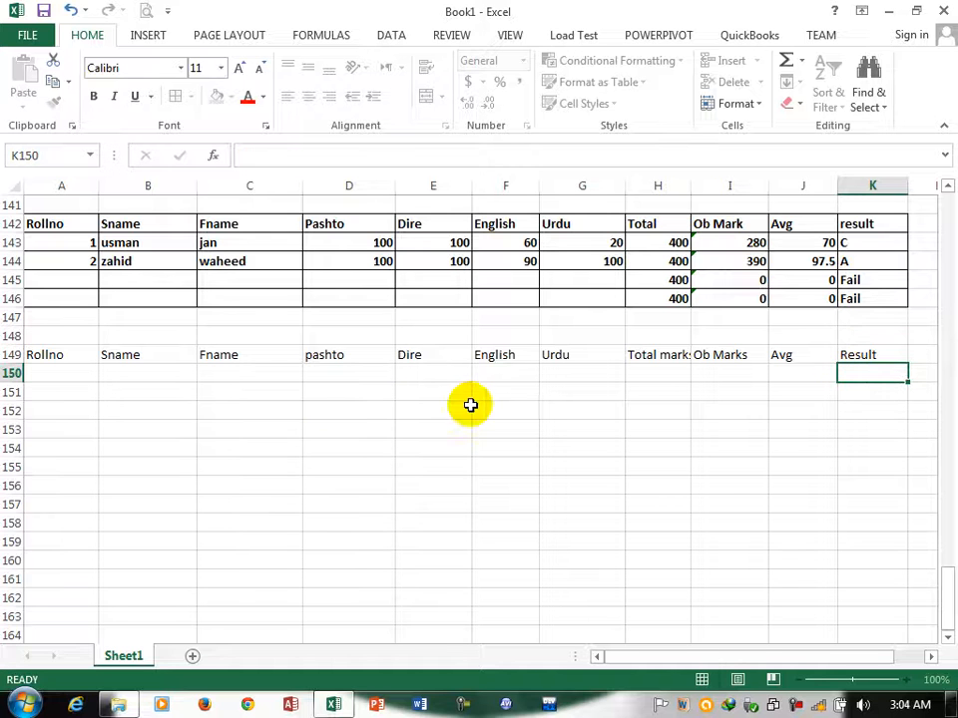
# - Make the new table range A149:K155 bold and give all its cells borders
pyautogui.moveTo(47, 359); pyautogui.dragTo(872, 460)
pyautogui.click(93, 96)
pyautogui.click(175, 96)
# - Enter roll number 1, the student's name and the father's name in A150:C150
pyautogui.click(77, 377)
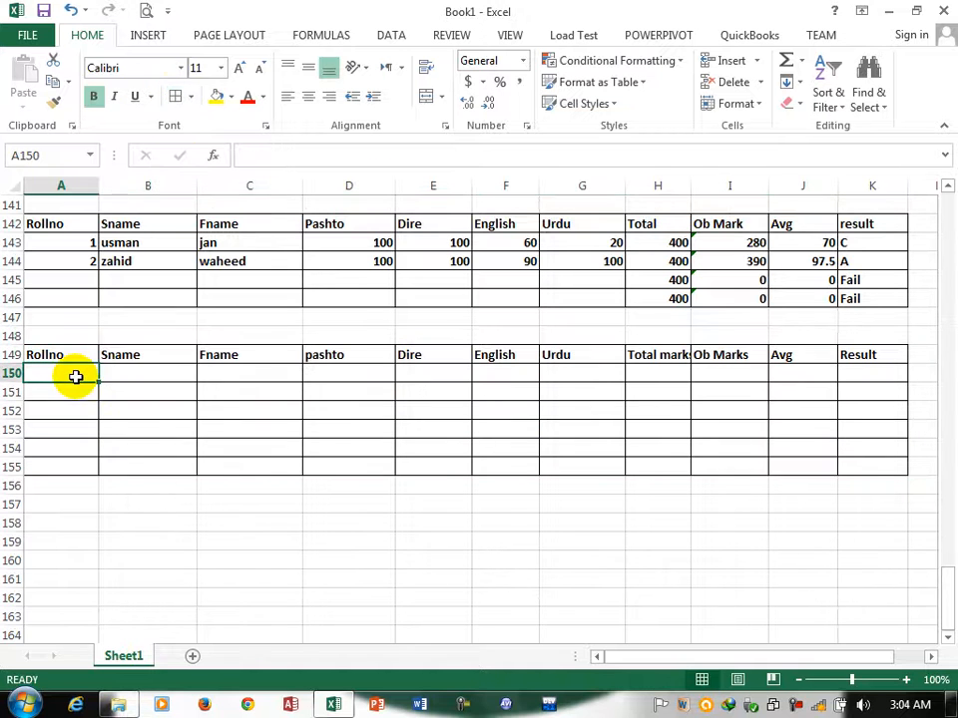
pyautogui.write('1')
pyautogui.click(140, 372)
pyautogui.write('usman')
pyautogui.press('Tab')
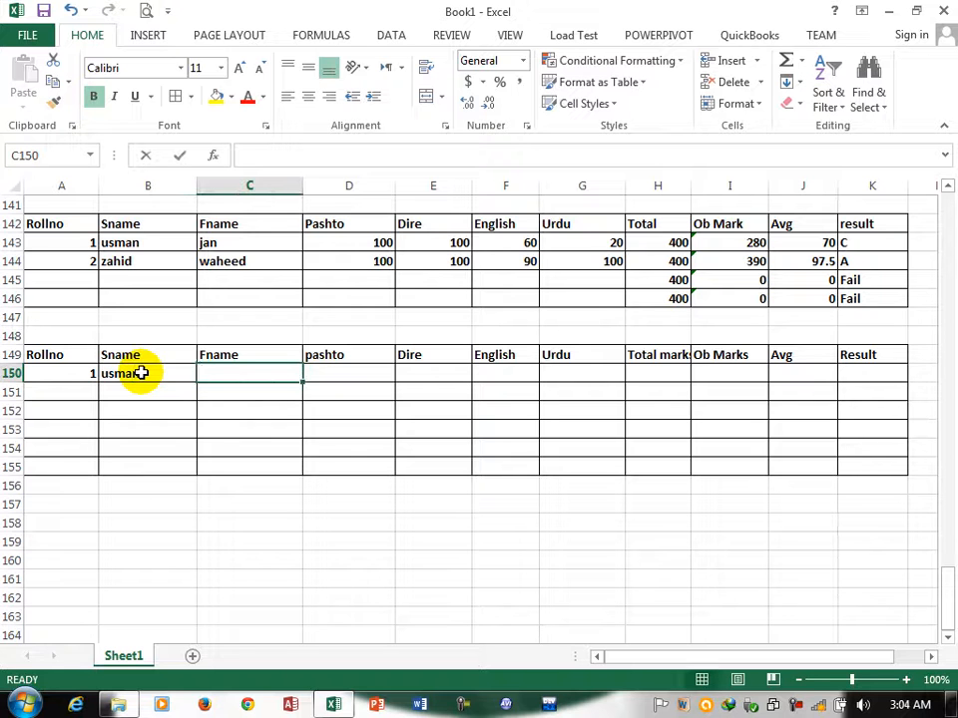
pyautogui.write('Tahar')
pyautogui.press('Tab')
# - Enter the subject marks in row 150: pashto 1000, Dire 100, English 100 and Urdu 10
pyautogui.write('1000')
pyautogui.press('Tab')
pyautogui.write('1000')
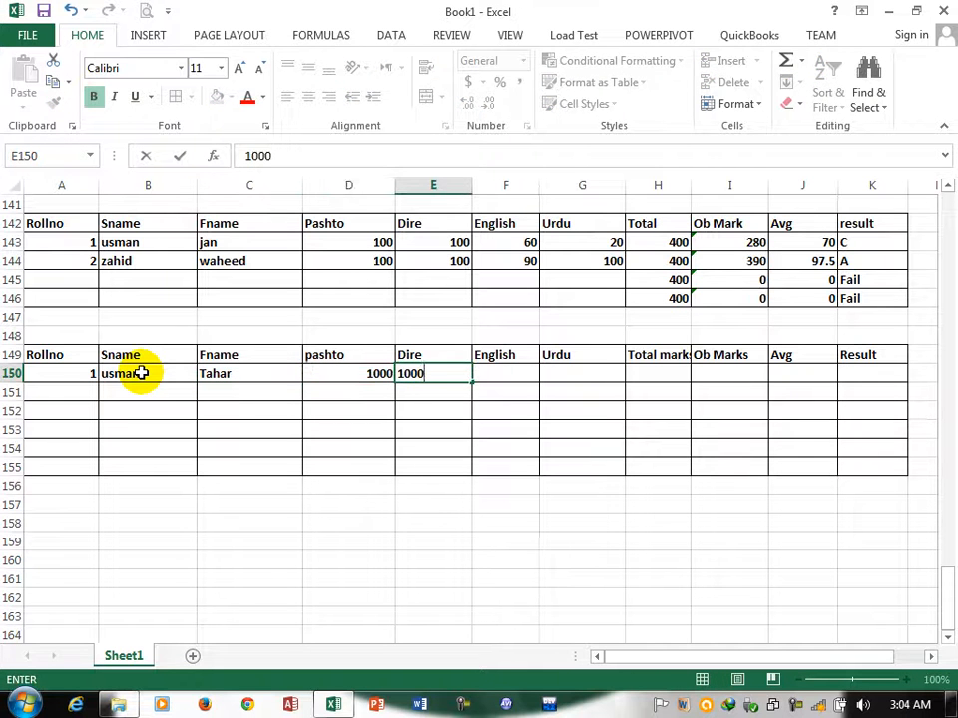
pyautogui.press('BackSpace')
pyautogui.press('Tab')
pyautogui.write('1000')
pyautogui.press('Tab')
pyautogui.hotkey('shift', 'Tab')
pyautogui.press('BackSpace')
pyautogui.write('100')
pyautogui.press('Tab')
pyautogui.write('10')
pyautogui.press('Tab')
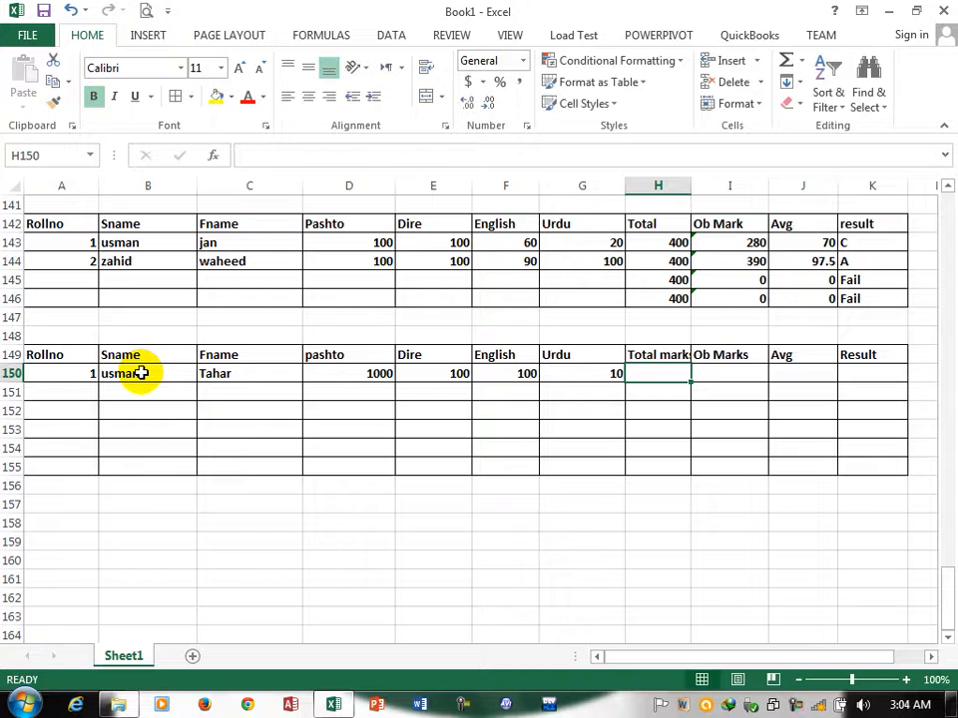
# - Enter 400 as the total marks in H150, fill it down to H155 and autofit column H's width
pyautogui.write('400')
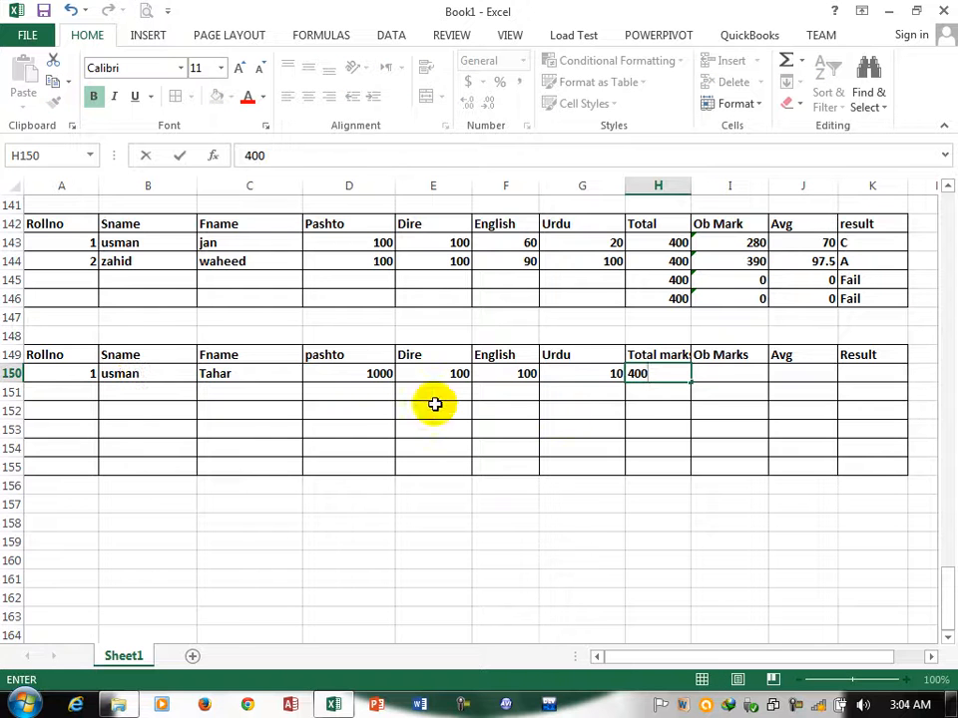
pyautogui.click(667, 401)
pyautogui.click(670, 373)
pyautogui.moveTo(689, 382); pyautogui.dragTo(689, 475)
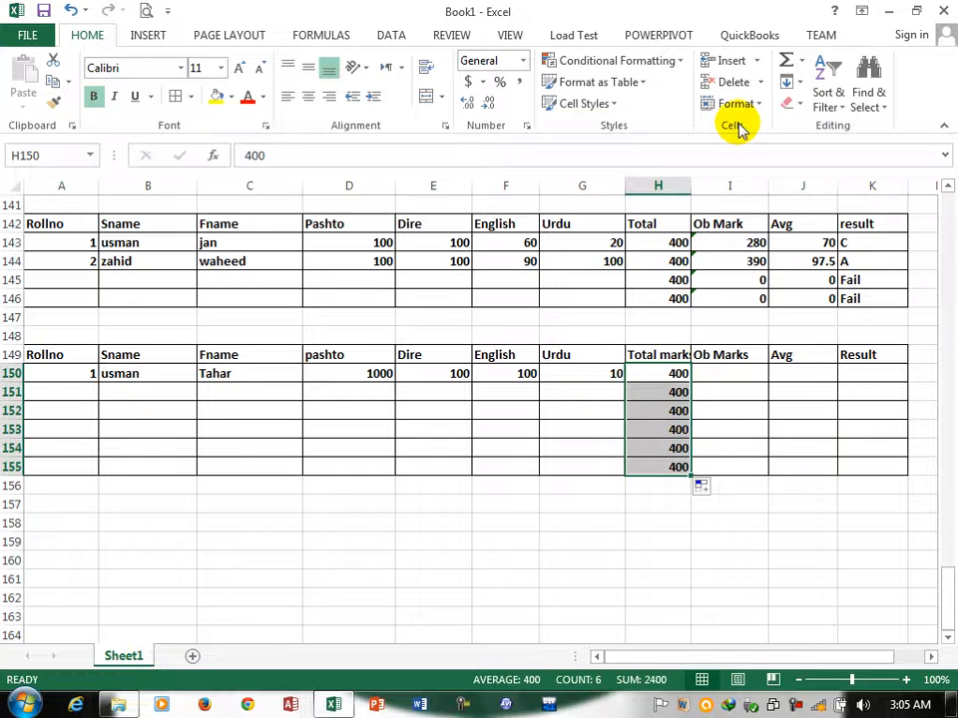
pyautogui.doubleClick(691, 185)
# - Calculate the obtained marks in I150 with the formula =D150+E150+F150+G150
pyautogui.click(755, 372)
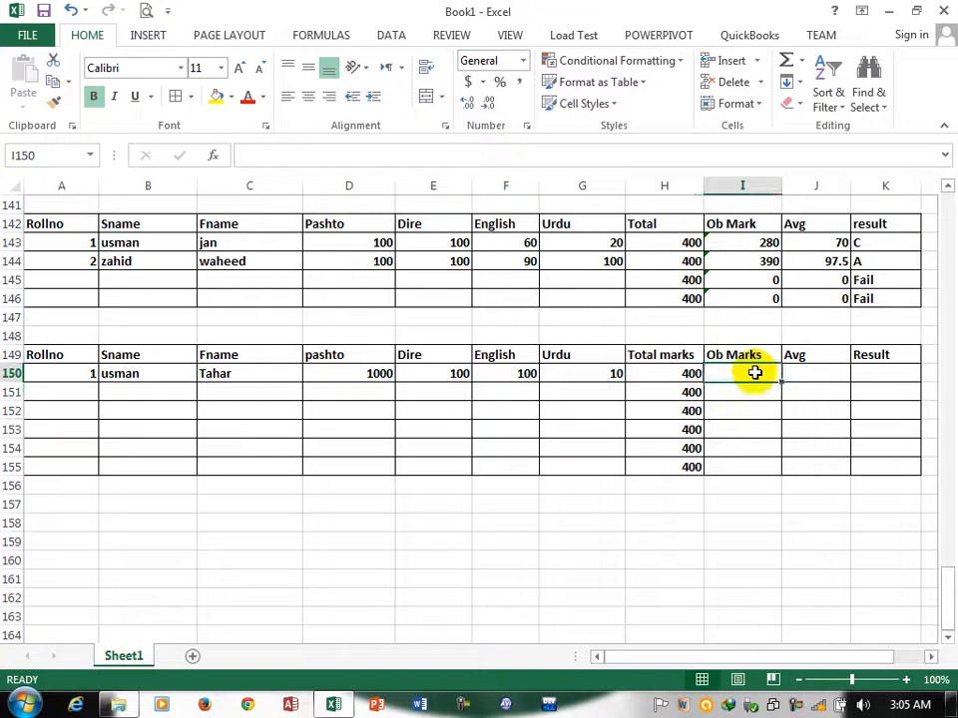
pyautogui.write('=')
pyautogui.click(343, 384)
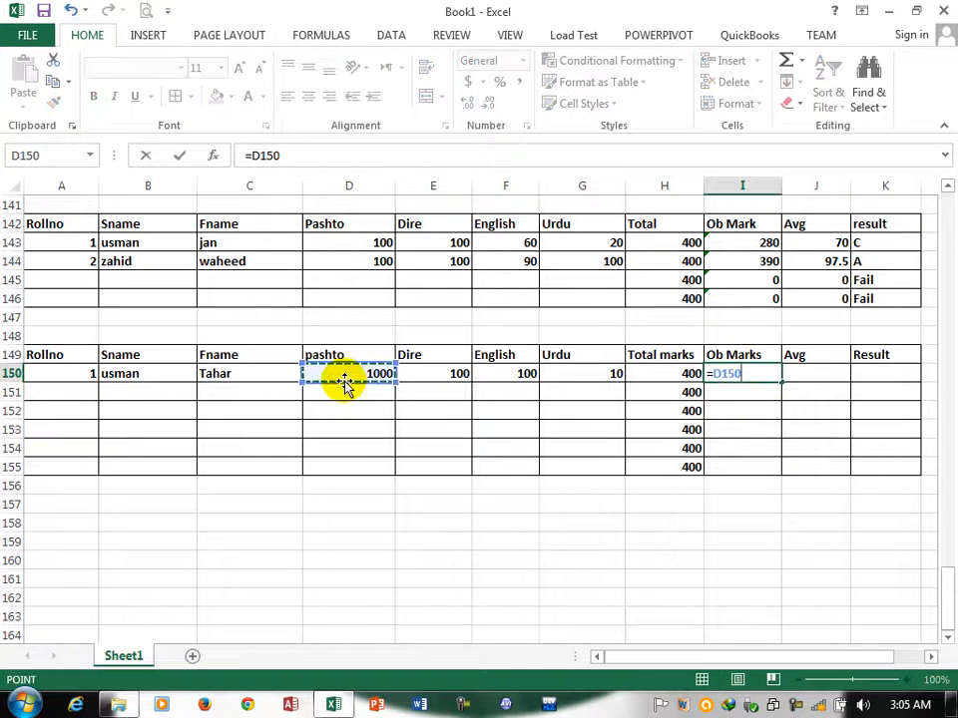
pyautogui.write('+')
pyautogui.click(450, 372)
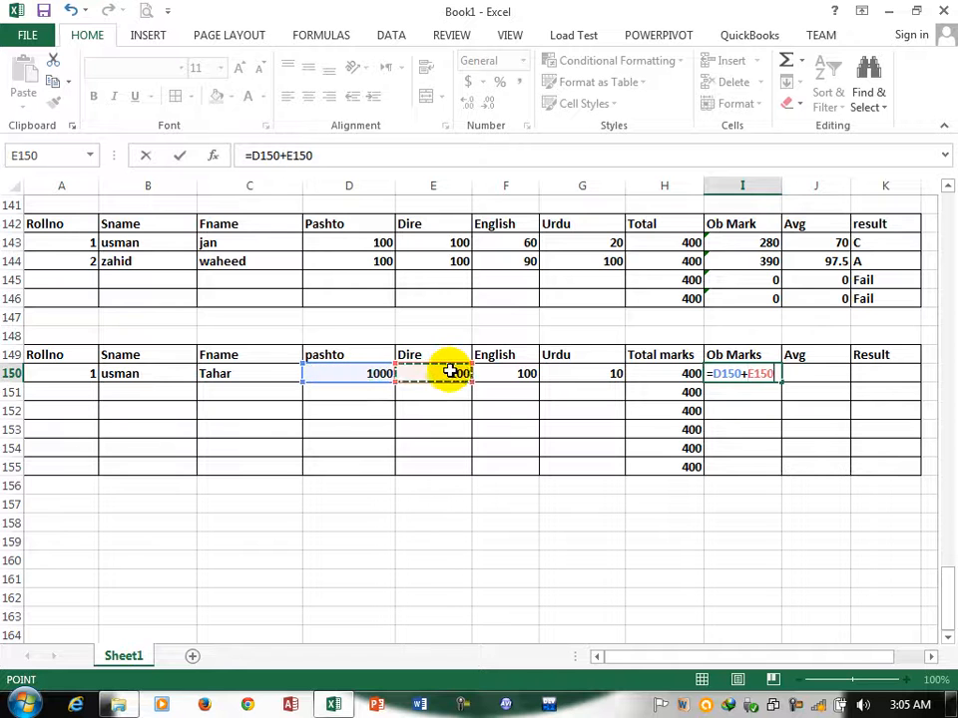
pyautogui.write('+')
pyautogui.click(507, 371)
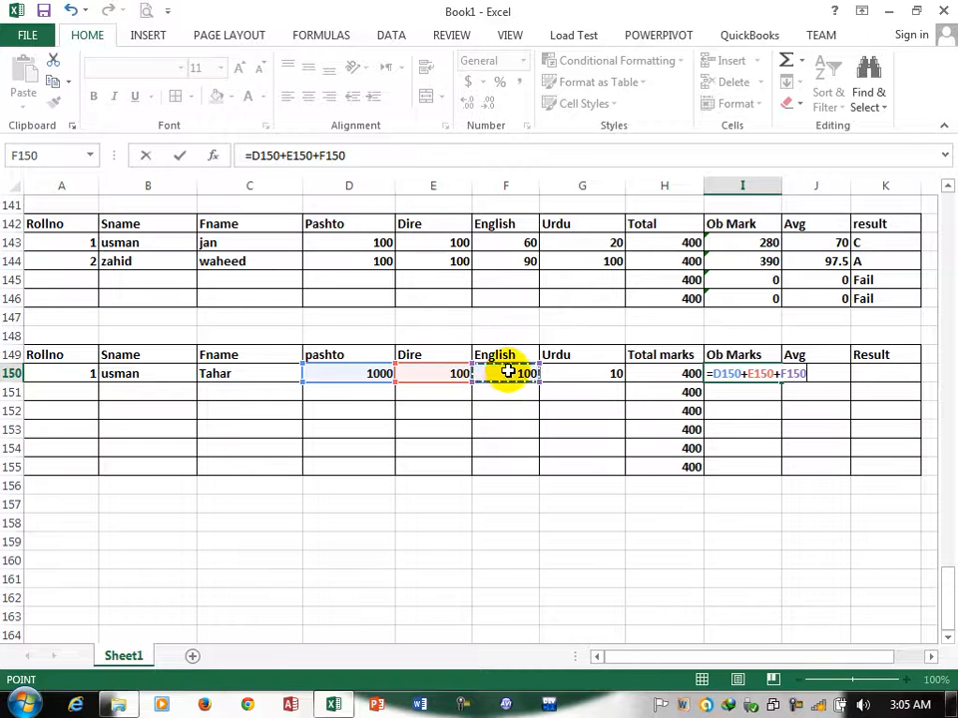
pyautogui.write('+')
pyautogui.click(575, 373)
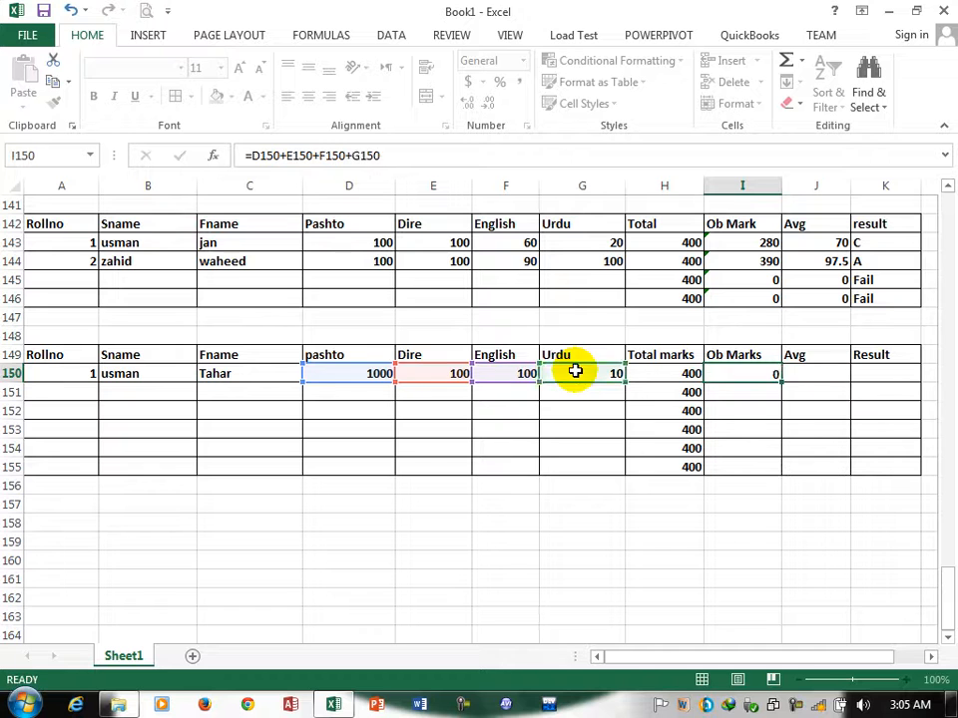
pyautogui.press('Return')
# - Correct the pashto mark in D150 to 100
pyautogui.click(376, 374)
pyautogui.doubleClick(382, 375)
pyautogui.press('BackSpace')
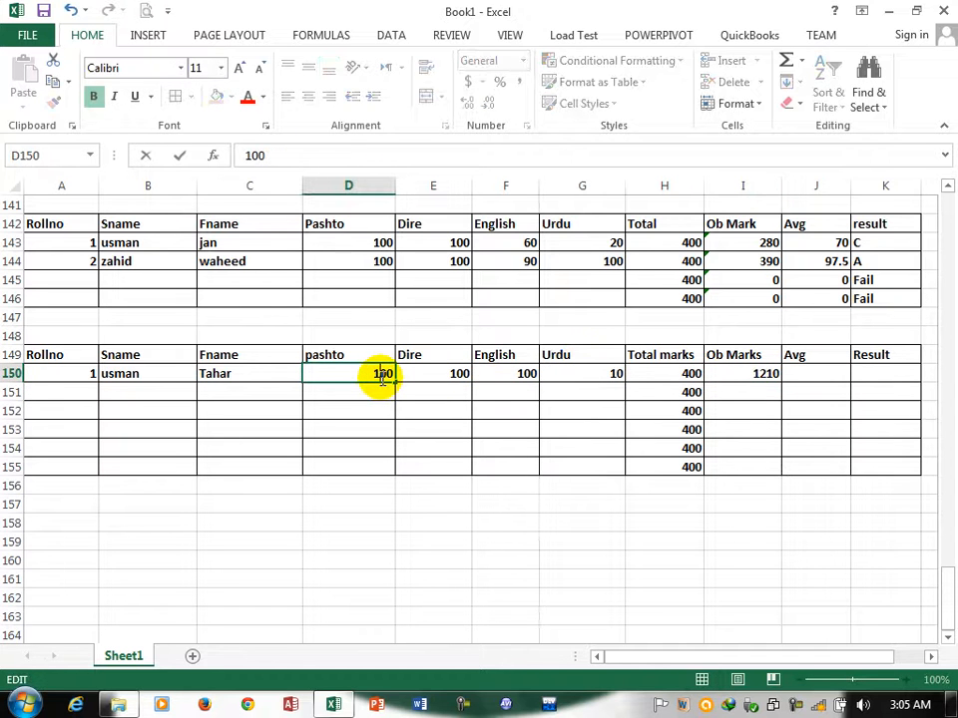
pyautogui.press('Return')
# - Calculate the average in J150 with the formula =I150/4
pyautogui.click(827, 376)
pyautogui.write('=')
pyautogui.press('Left')
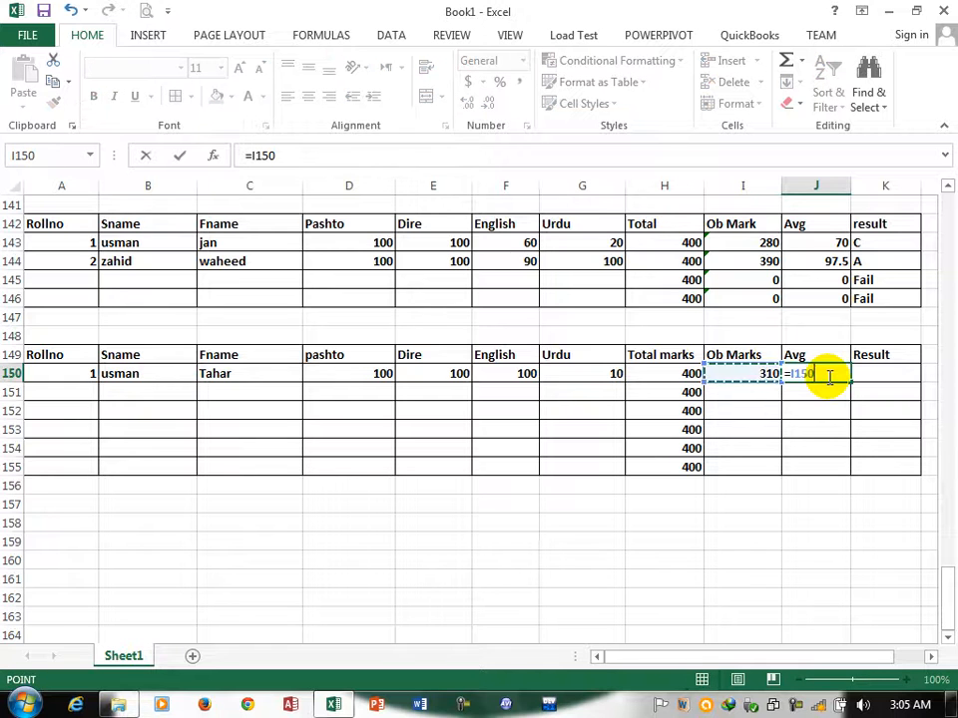
pyautogui.write('/')
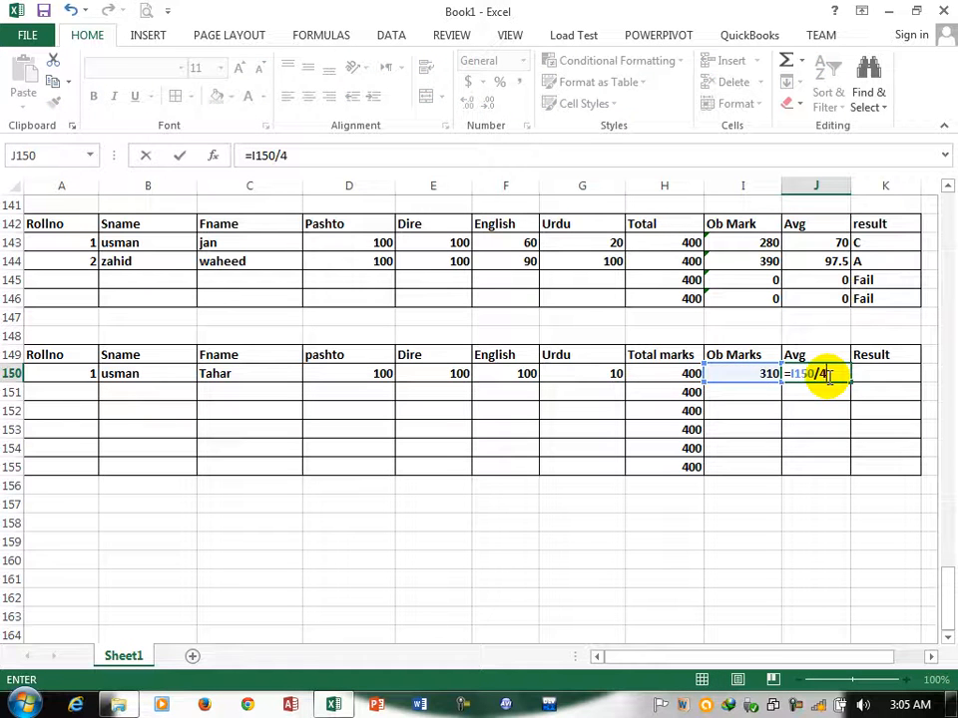
pyautogui.write('4')
pyautogui.press('Return')
# - Fill the Ob Marks and Avg formulas from row 150 down to row 155
pyautogui.click(825, 375)
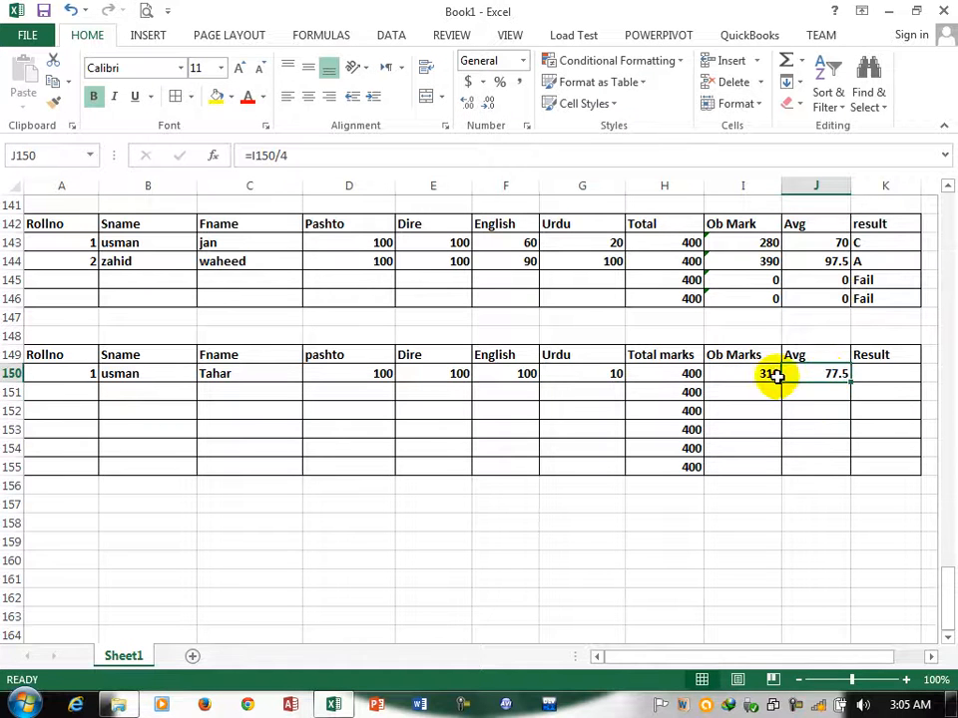
pyautogui.click(762, 375)
pyautogui.moveTo(782, 382); pyautogui.dragTo(782, 472)
pyautogui.click(836, 375)
pyautogui.moveTo(849, 381); pyautogui.dragTo(851, 471)
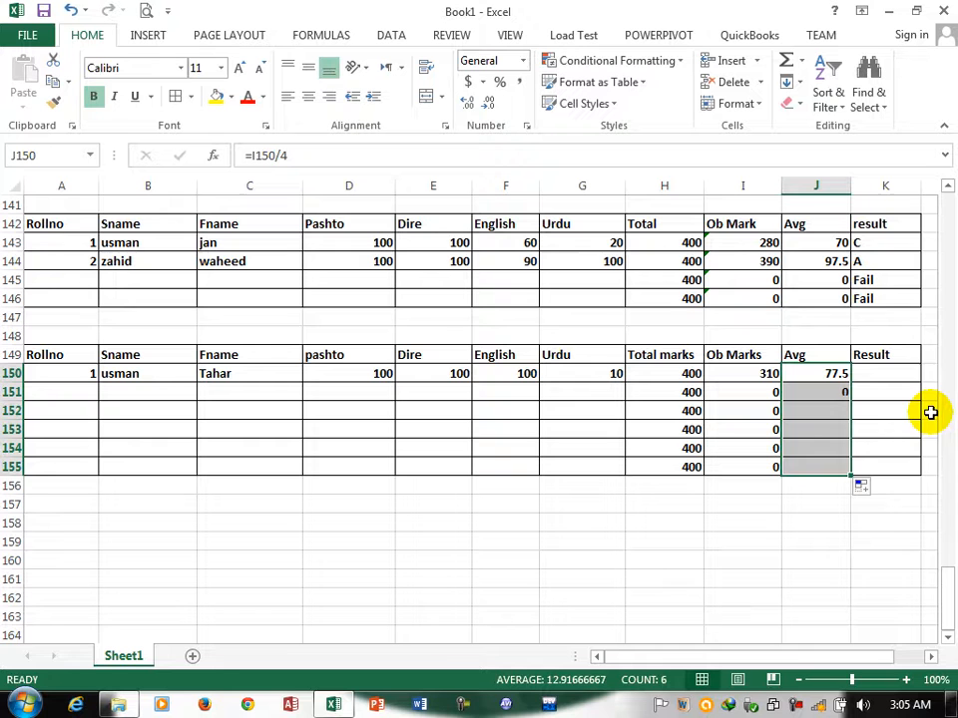
# - Begin a nested IF formula in K150 that returns "A" when J150:J155>=90
pyautogui.click(893, 373)
pyautogui.write('=fi(')
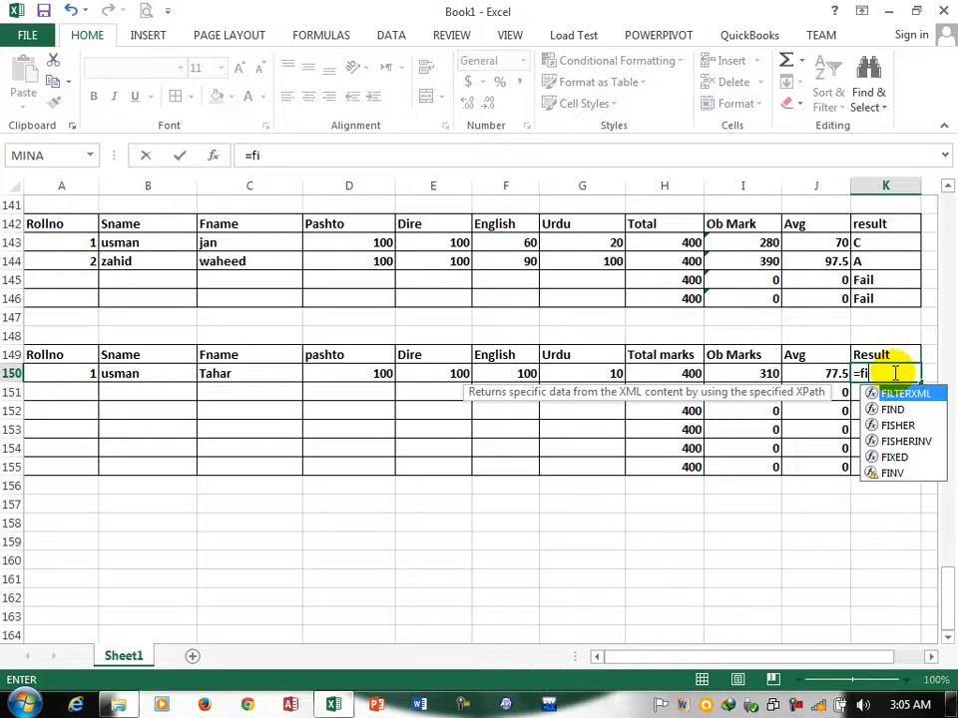
pyautogui.press('BackSpace')
pyautogui.press('BackSpace')
pyautogui.press('BackSpace')
pyautogui.write('if')
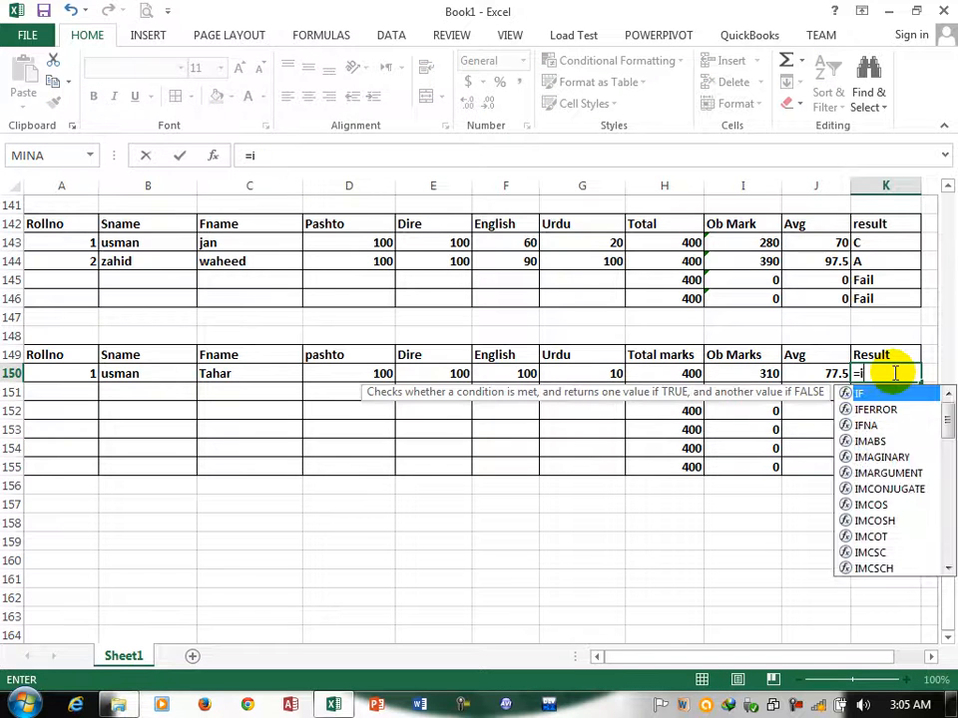
pyautogui.write('(')
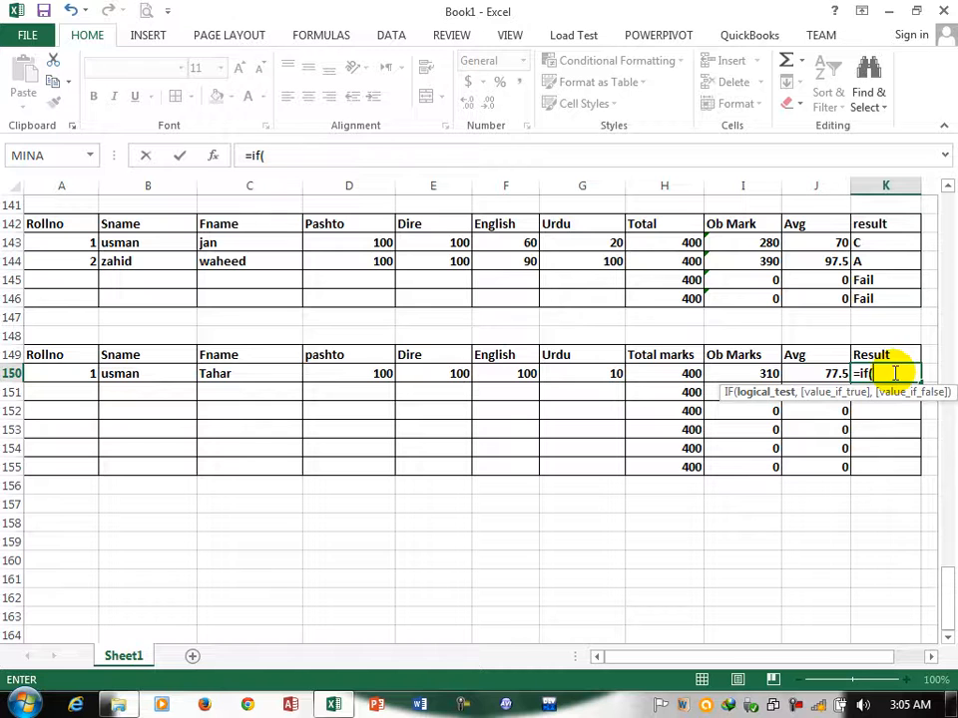
pyautogui.click(795, 371)
pyautogui.moveTo(802, 427); pyautogui.dragTo(798, 468)
pyautogui.write('>=')
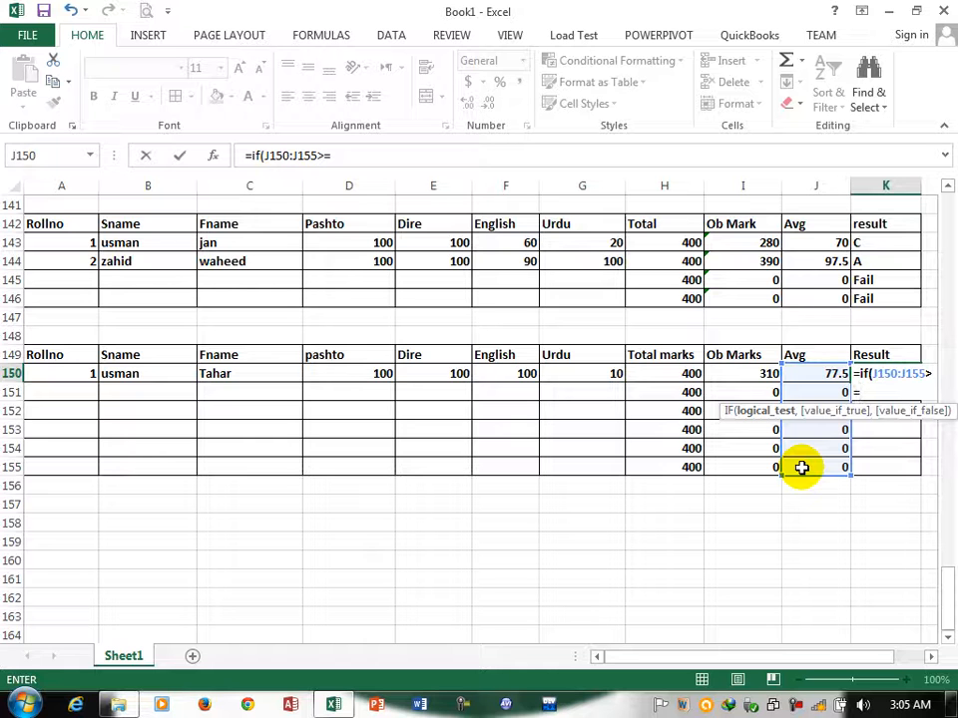
pyautogui.write('90,')
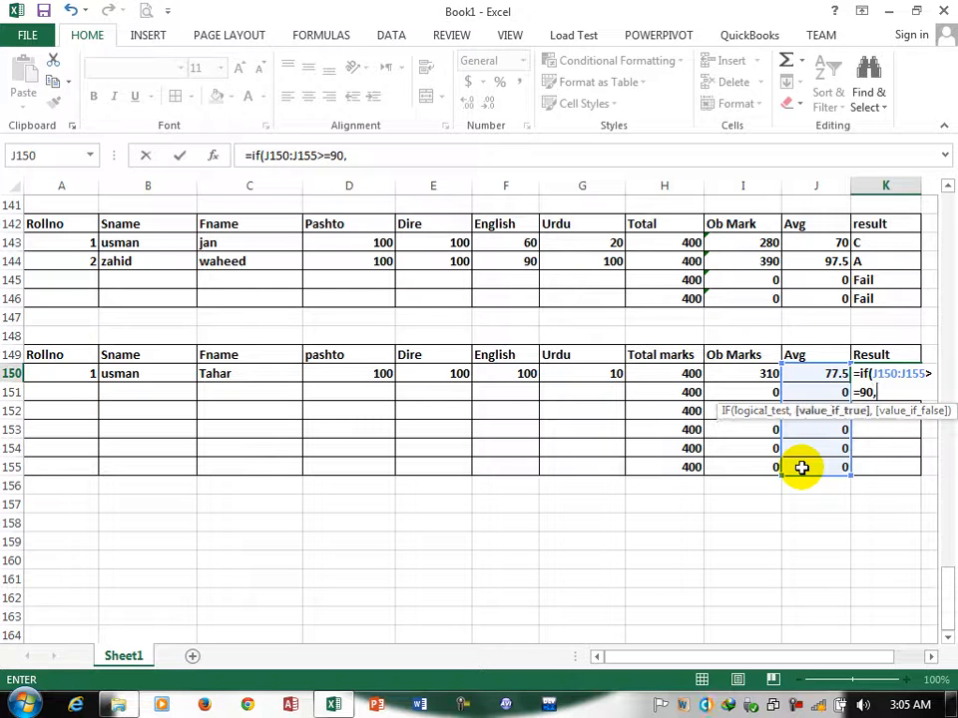
pyautogui.write('"A",if(')
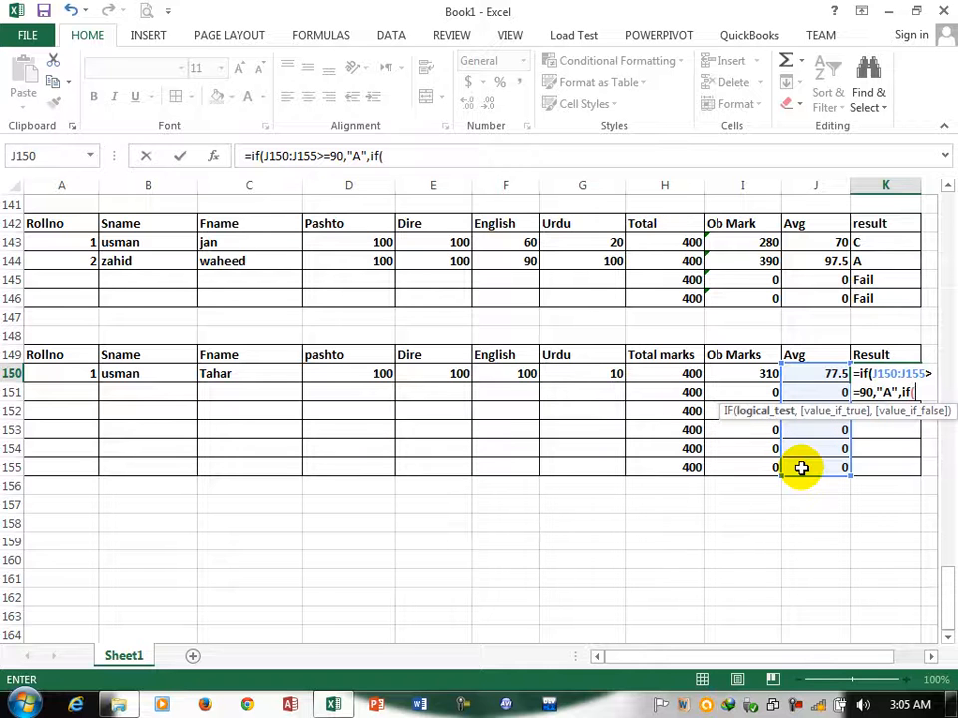
# - Extend the K150 formula with nested IFs returning "B" for J150:J155>=80 and "C" for J150:J155>=70
pyautogui.moveTo(814, 372); pyautogui.dragTo(818, 477)
pyautogui.write('>=')
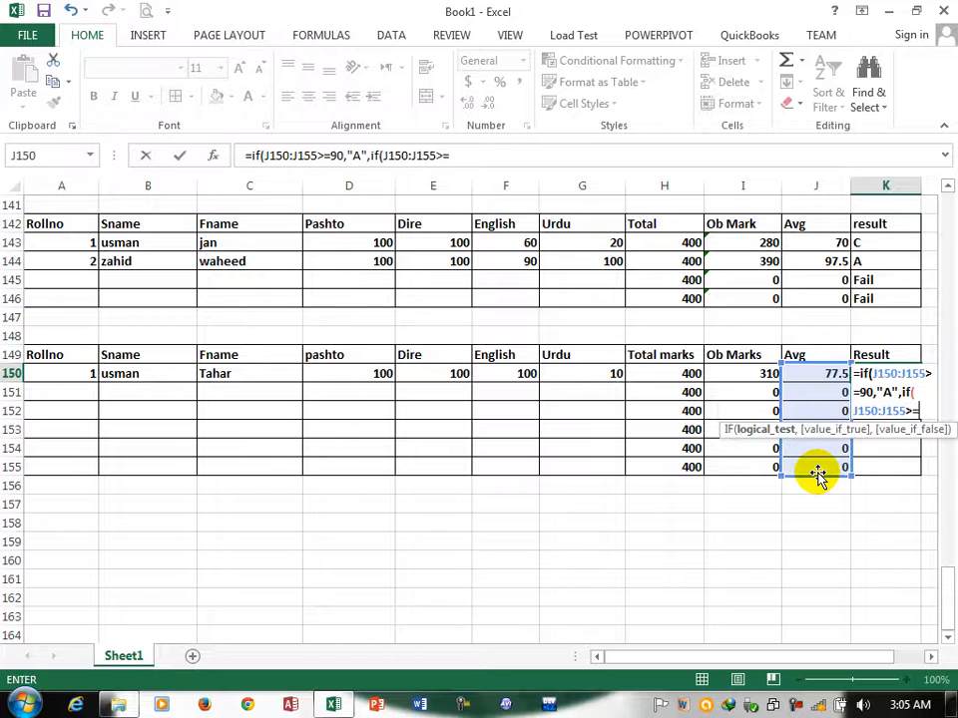
pyautogui.write('80,"B"')
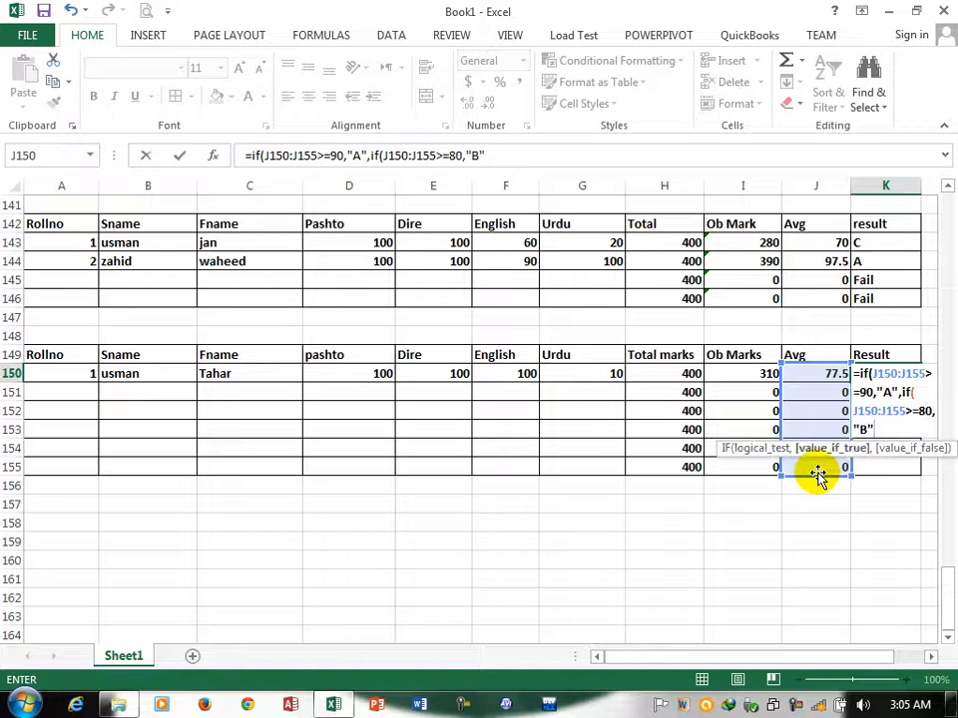
pyautogui.write(',if(')
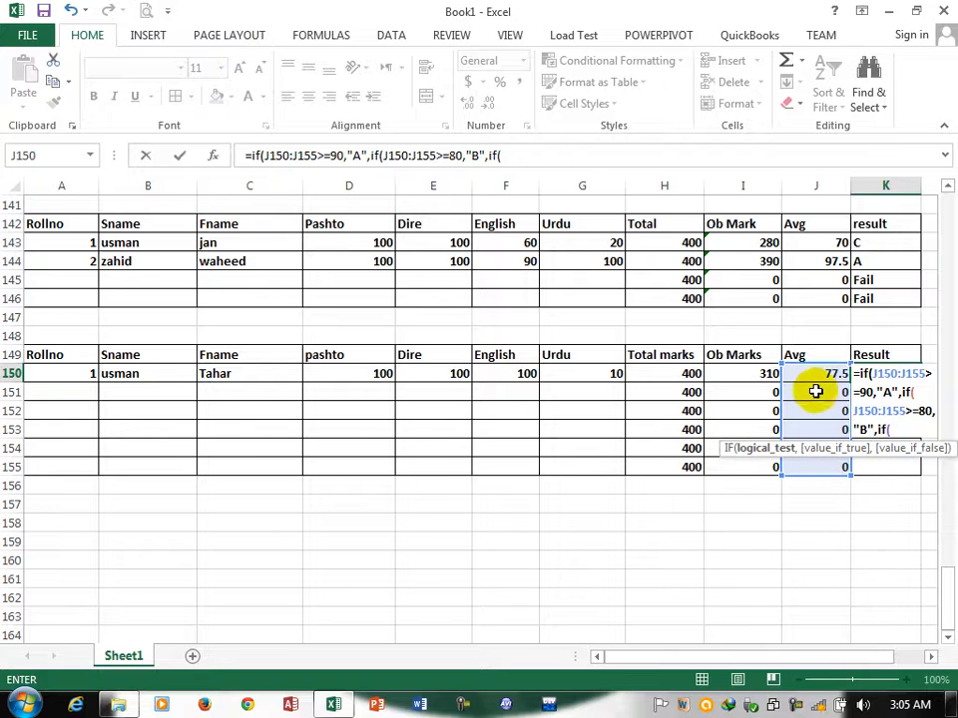
pyautogui.moveTo(819, 373); pyautogui.dragTo(827, 468)
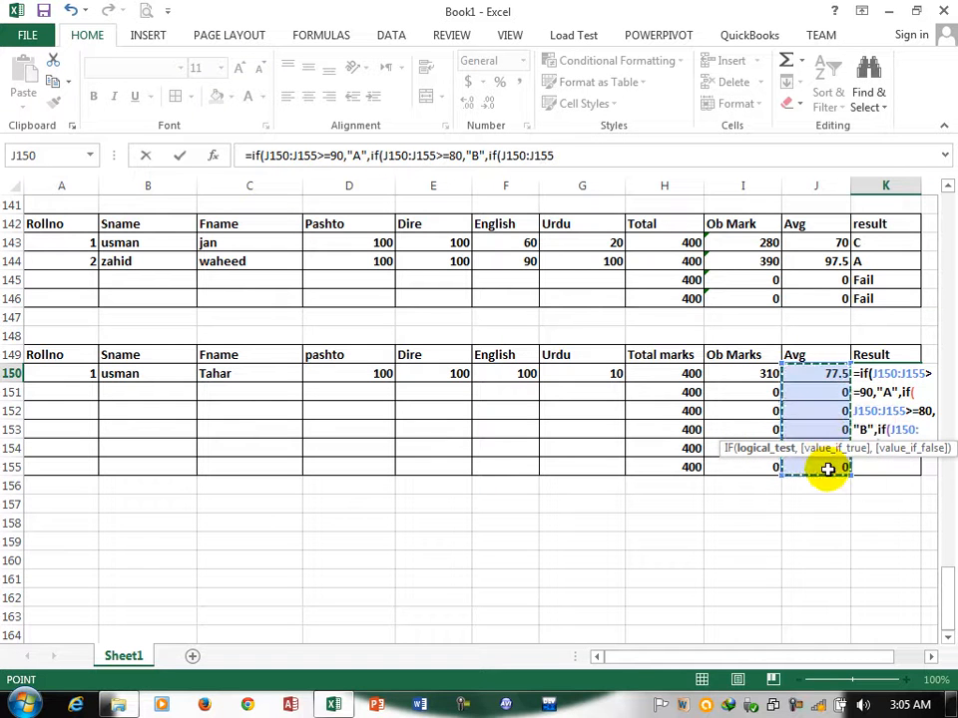
pyautogui.write('>=70')
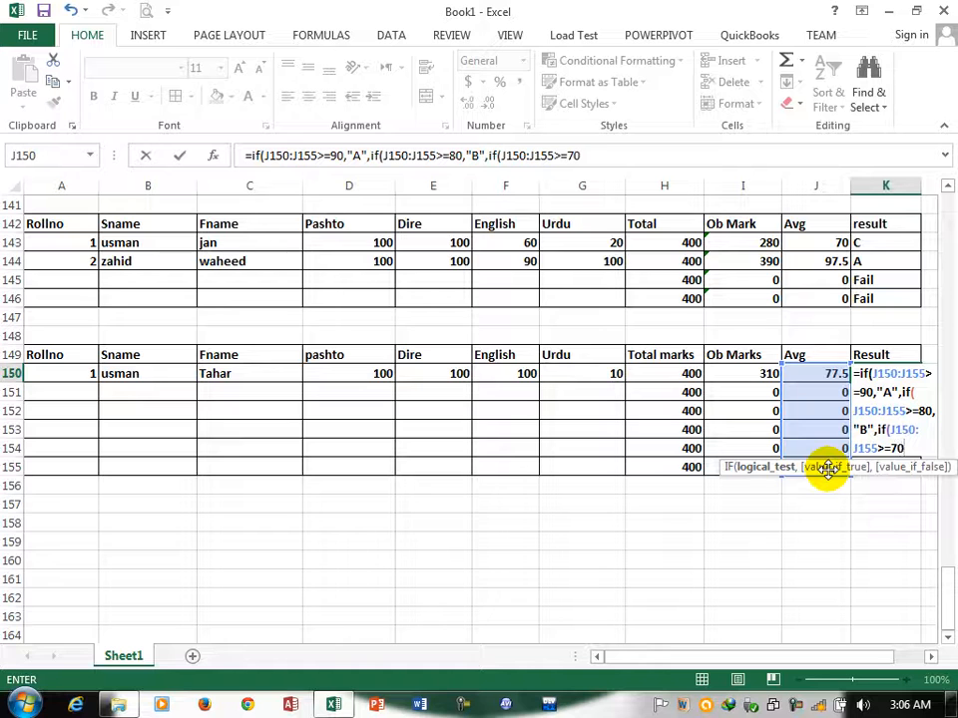
pyautogui.write(',"C",')
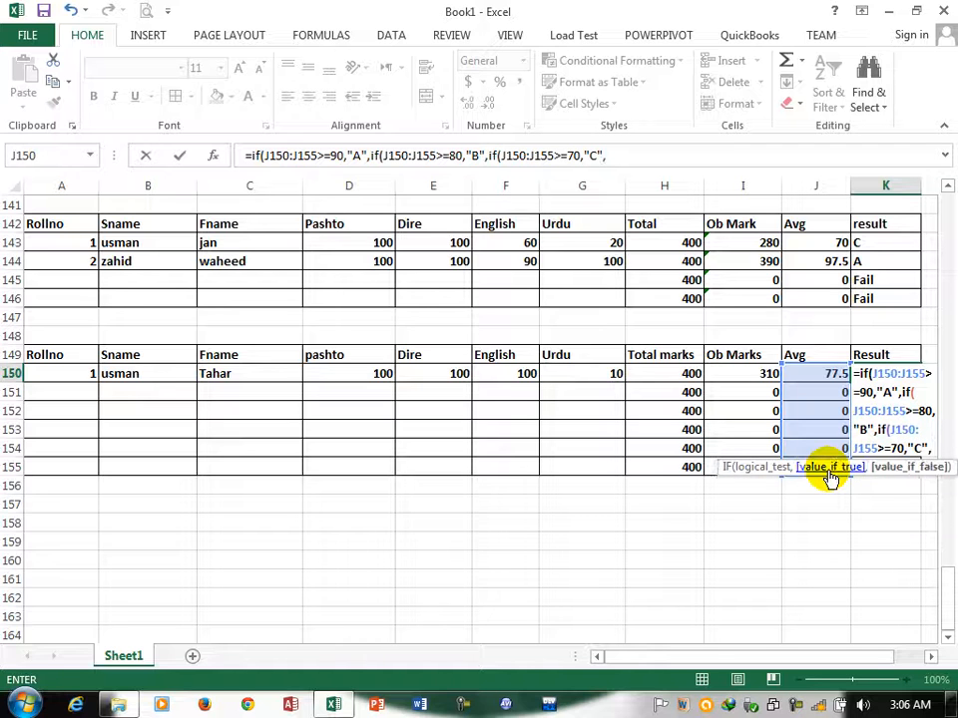
pyautogui.write('if(')
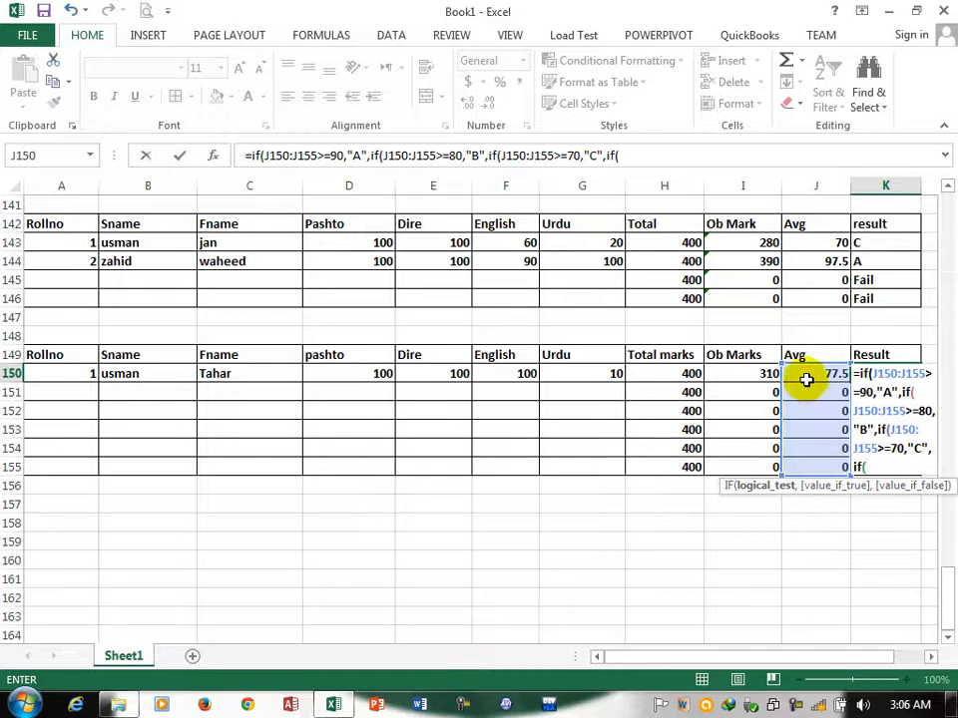
# - Finish the K150 formula with "Fail" for J150:J155<=50, accepting the bracket correction, and fill it down to K155
pyautogui.moveTo(813, 448); pyautogui.dragTo(818, 475)
pyautogui.write('<=')
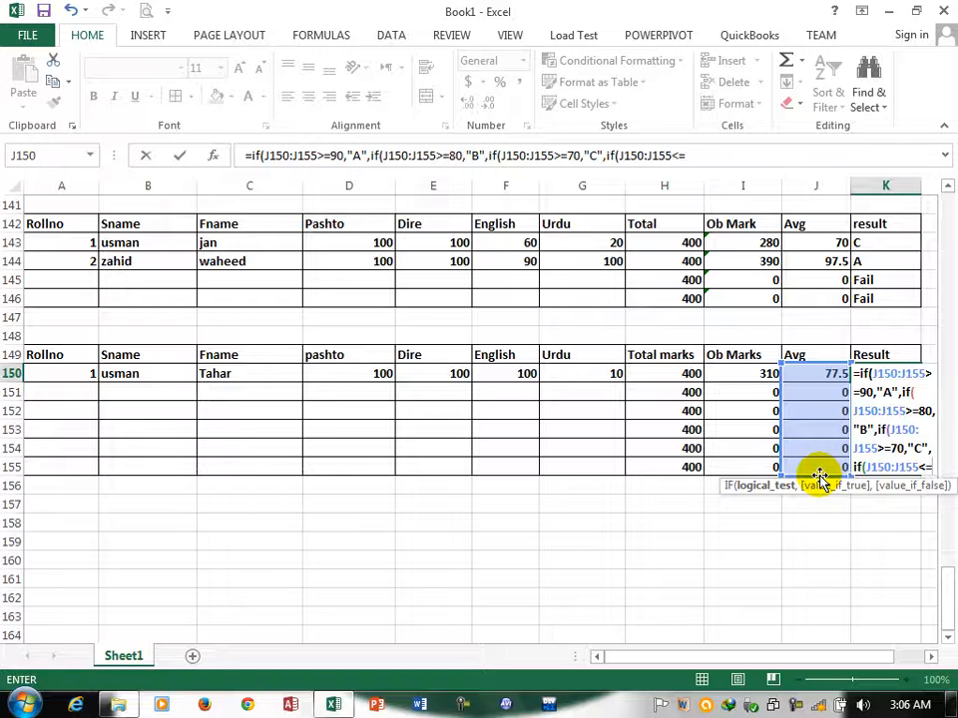
pyautogui.write('50,')
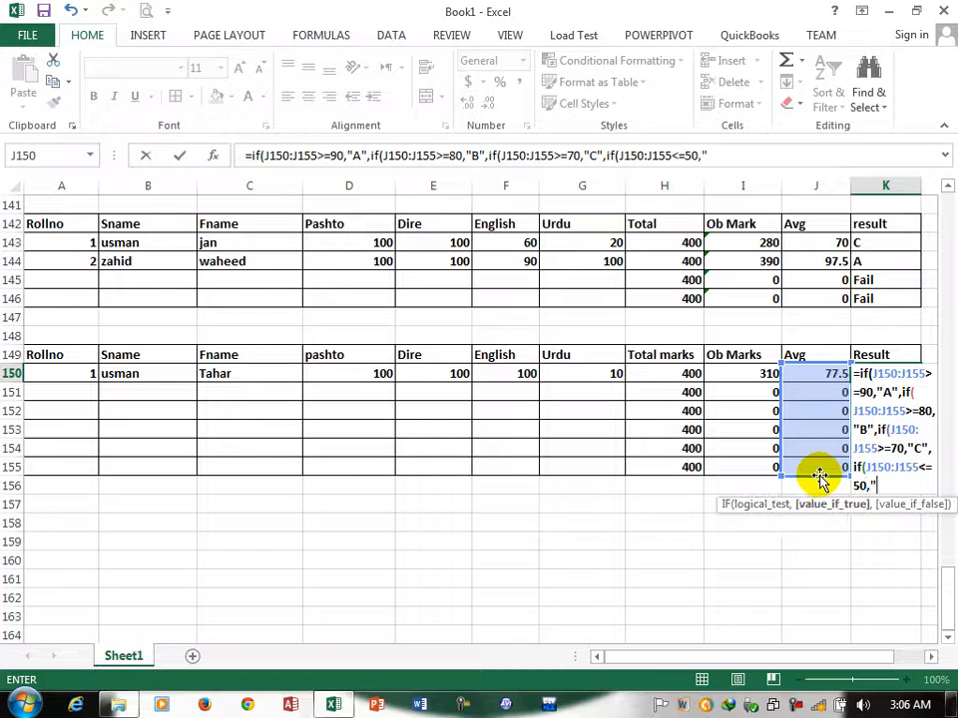
pyautogui.write('"Fail"')
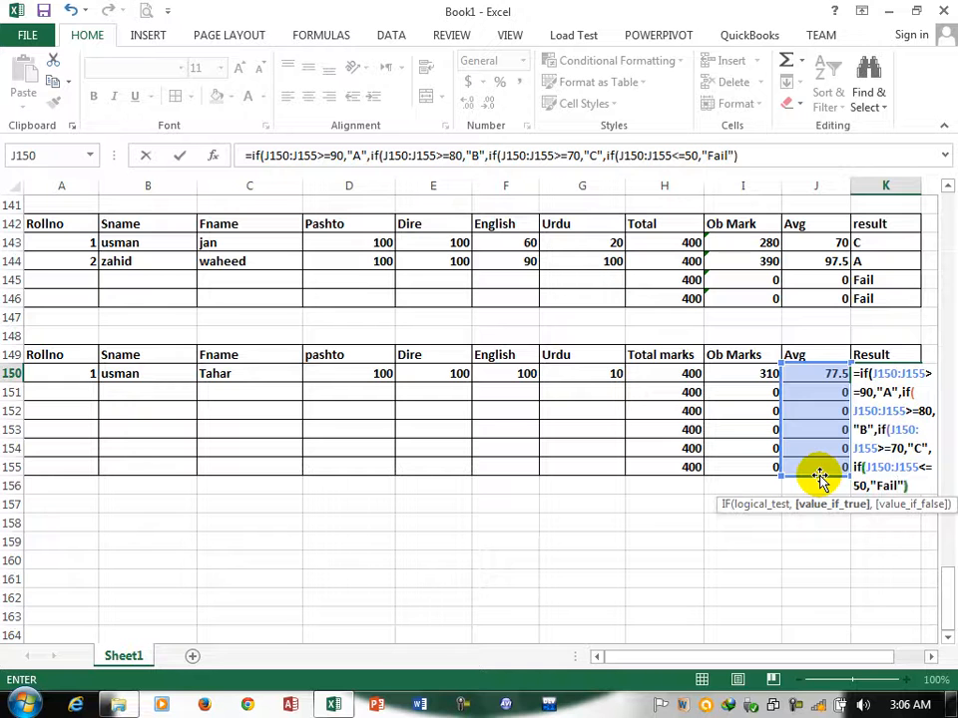
pyautogui.write('))')
pyautogui.press('Return')
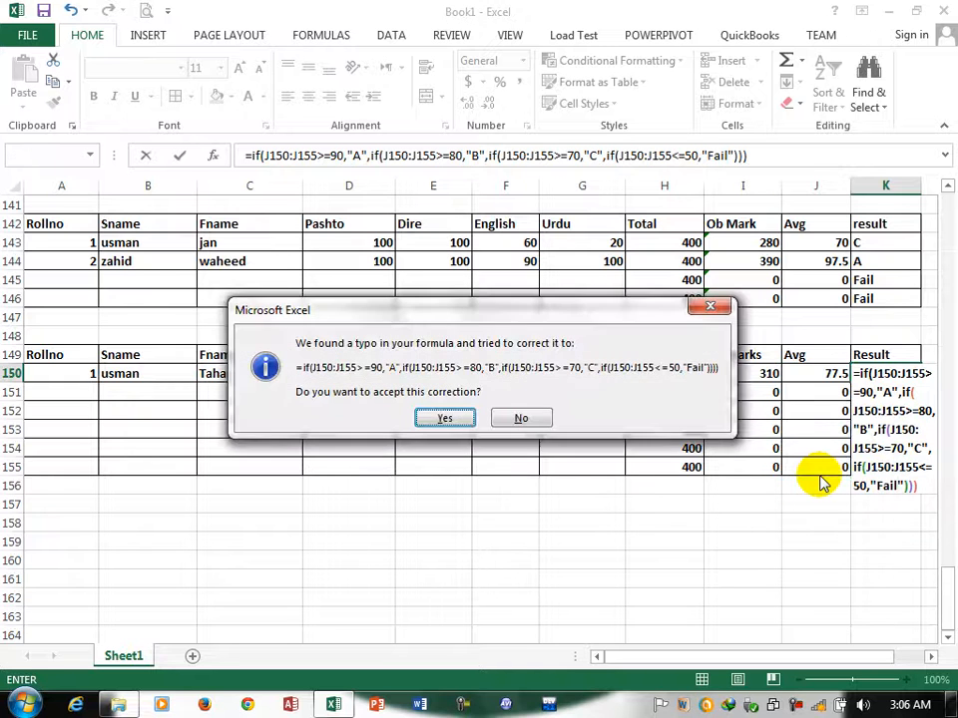
pyautogui.click(442, 416)
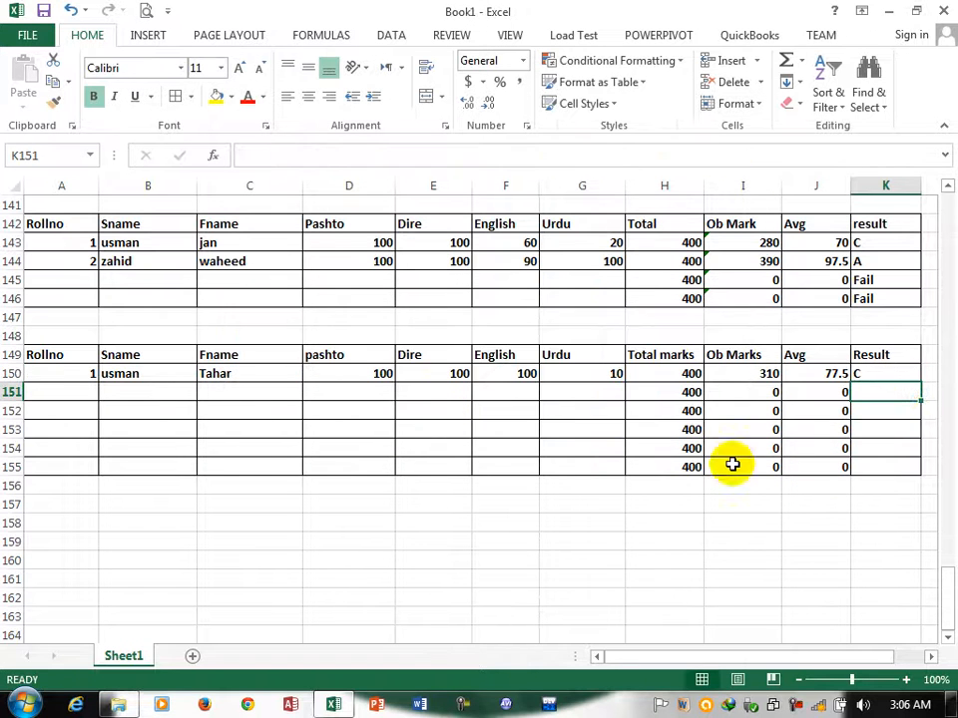
pyautogui.click(888, 373)
pyautogui.moveTo(916, 385); pyautogui.dragTo(915, 468)
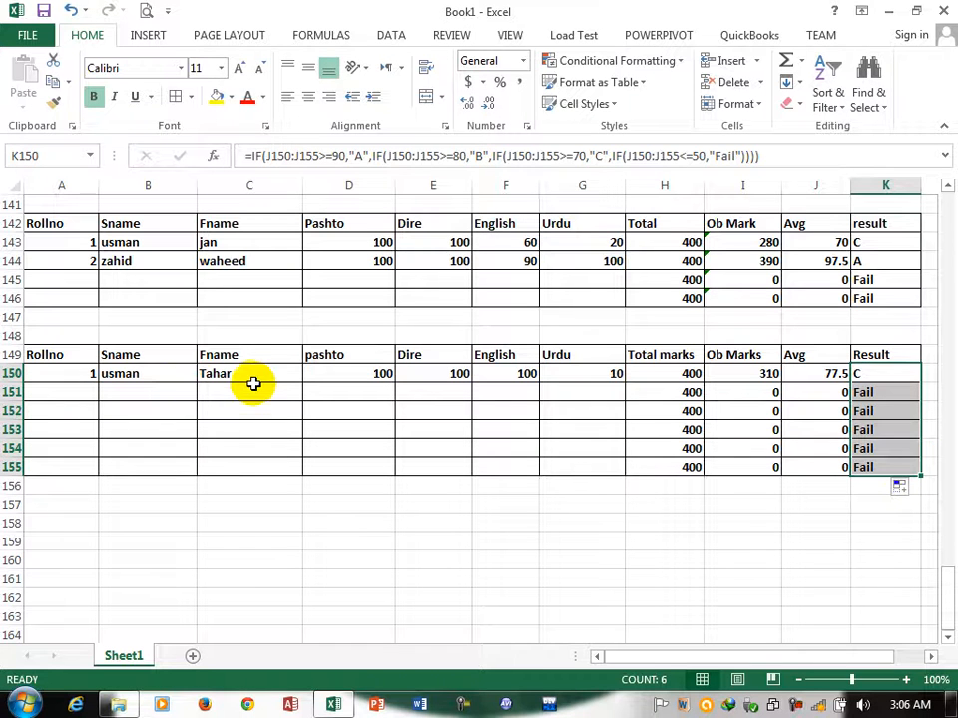
# - Enter roll number 2 with the student's name and father's name in row 151
pyautogui.click(91, 389)
pyautogui.write('2')
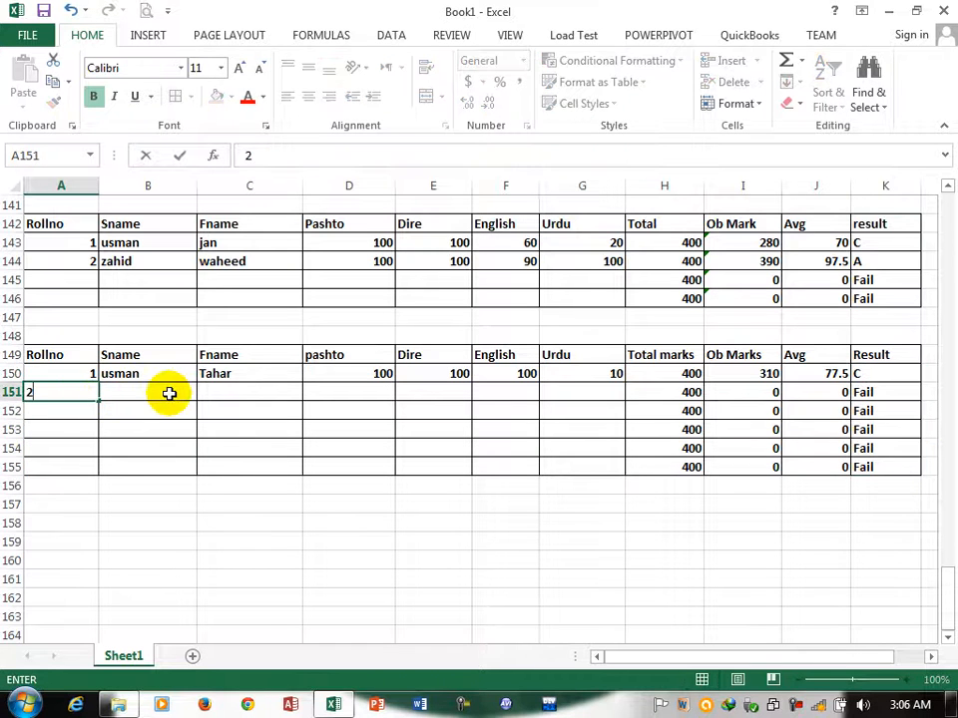
pyautogui.click(169, 393)
pyautogui.write('jan')
pyautogui.press('Tab')
pyautogui.write('Ka')
pyautogui.write('han')
pyautogui.press('Tab')
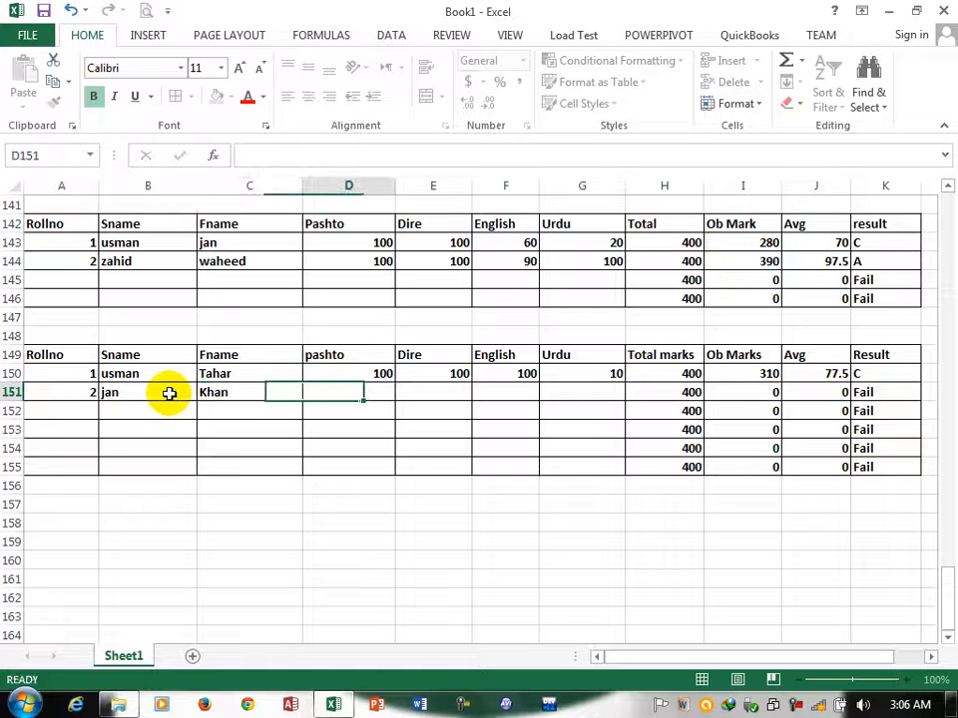
# - Enter marks of 100 each for pashto, Dire and English in row 151
pyautogui.write('1000')
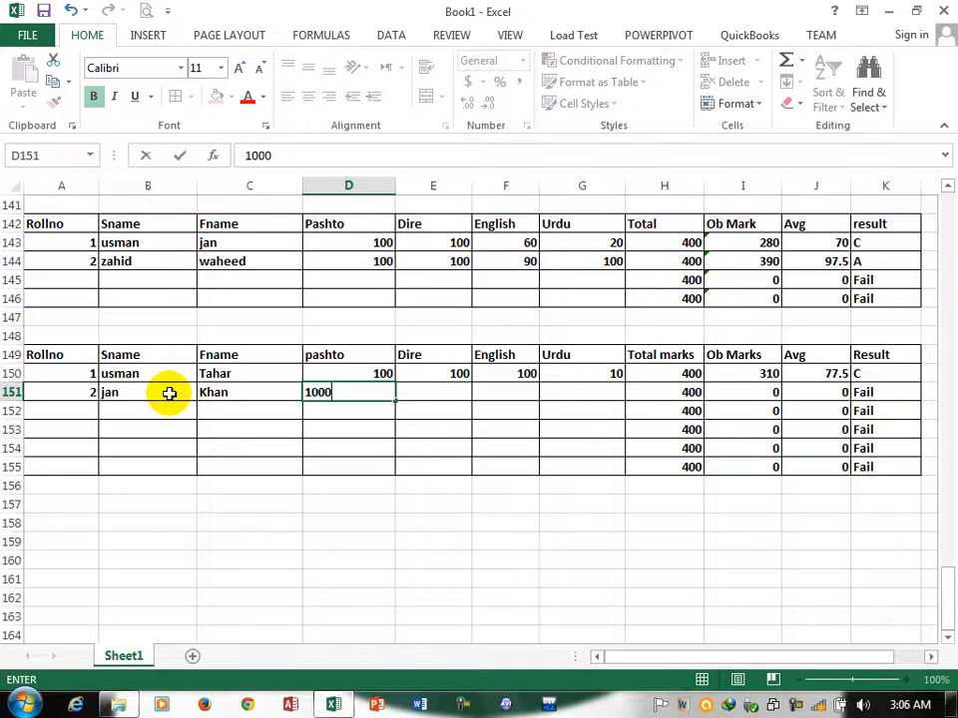
pyautogui.hotkey('ctrl', 'Return')
pyautogui.press('Tab')
pyautogui.write('100')
pyautogui.hotkey('ctrl', 'Return')
pyautogui.press('Tab')
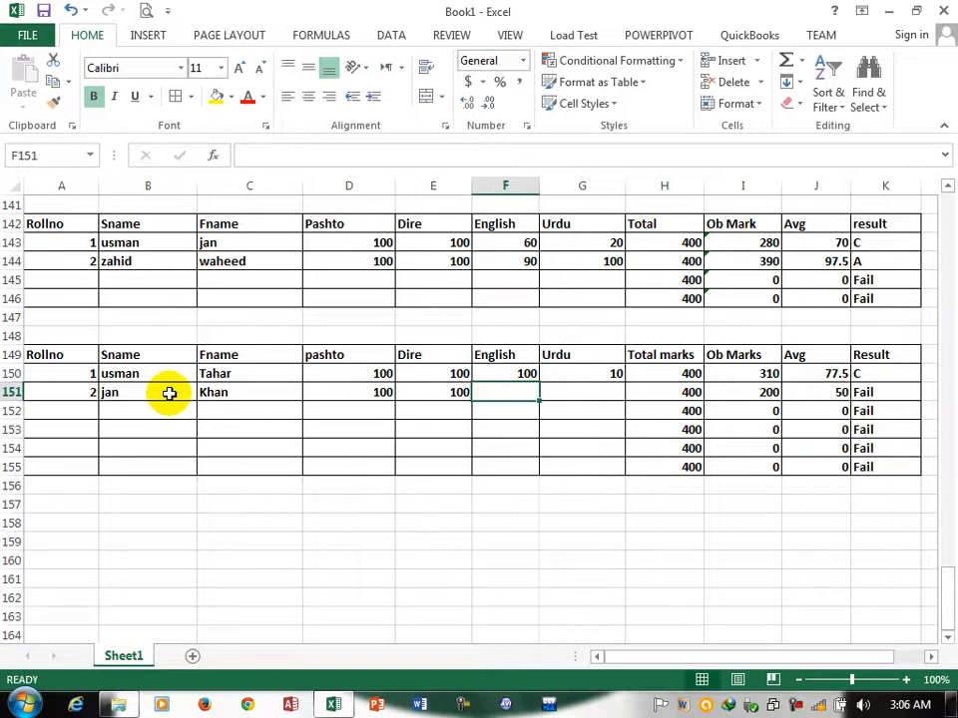
pyautogui.write('100')
pyautogui.hotkey('ctrl', 'Return')
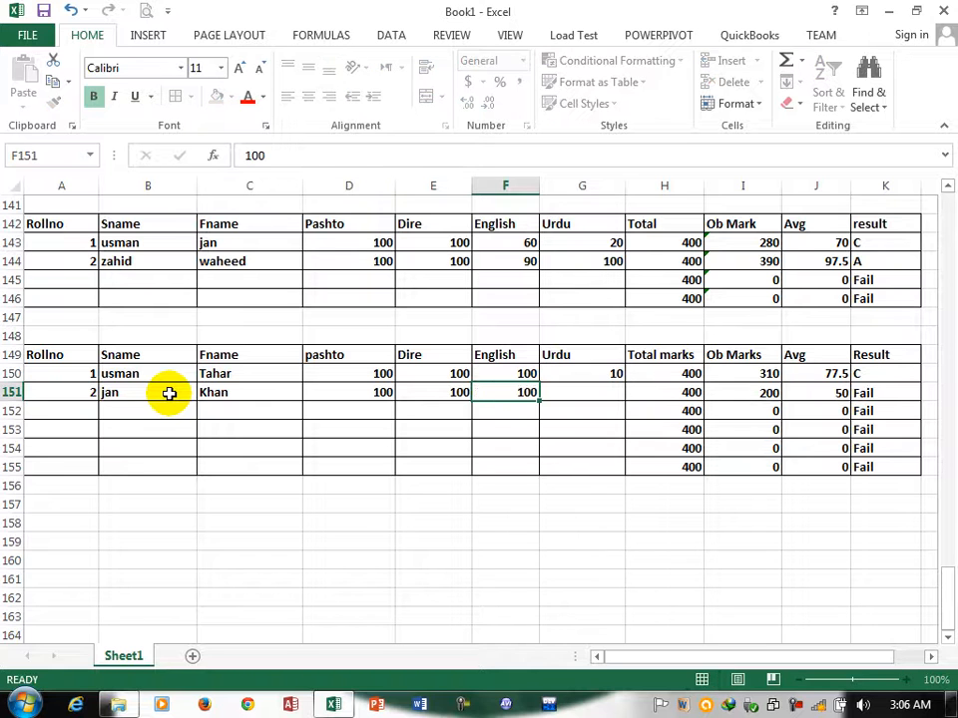
# - Enter the Urdu mark in row 151, correcting it to 100
pyautogui.press('Tab')
pyautogui.write('1000')
pyautogui.press('Tab')
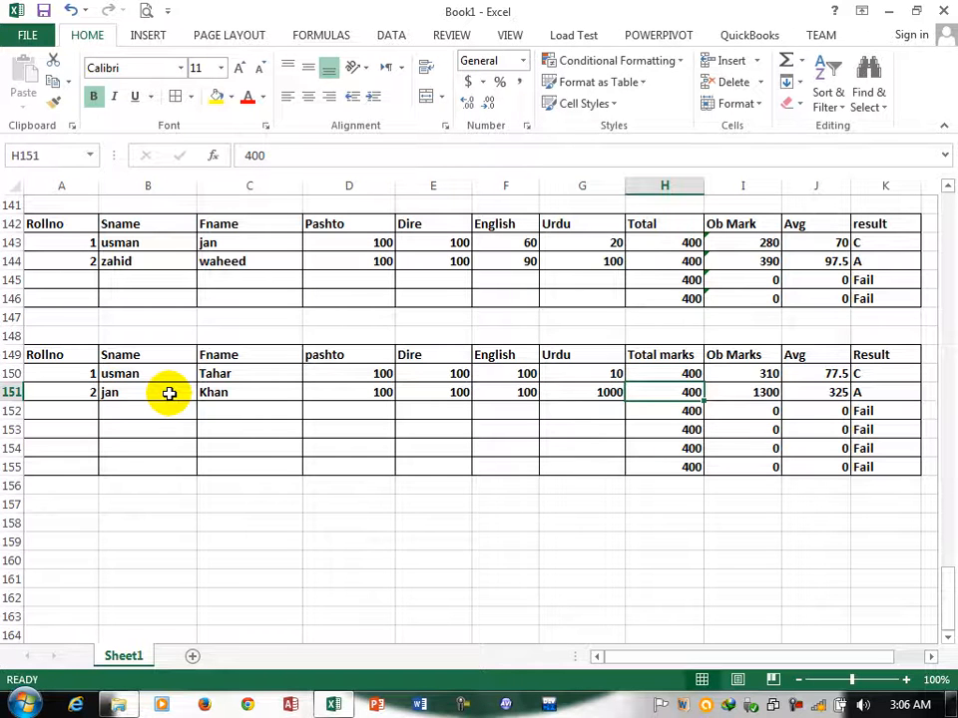
pyautogui.hotkey('shift', 'Tab')
pyautogui.press('BackSpace')
pyautogui.write('100')
pyautogui.hotkey('ctrl', 'Return')
pyautogui.press('Tab')
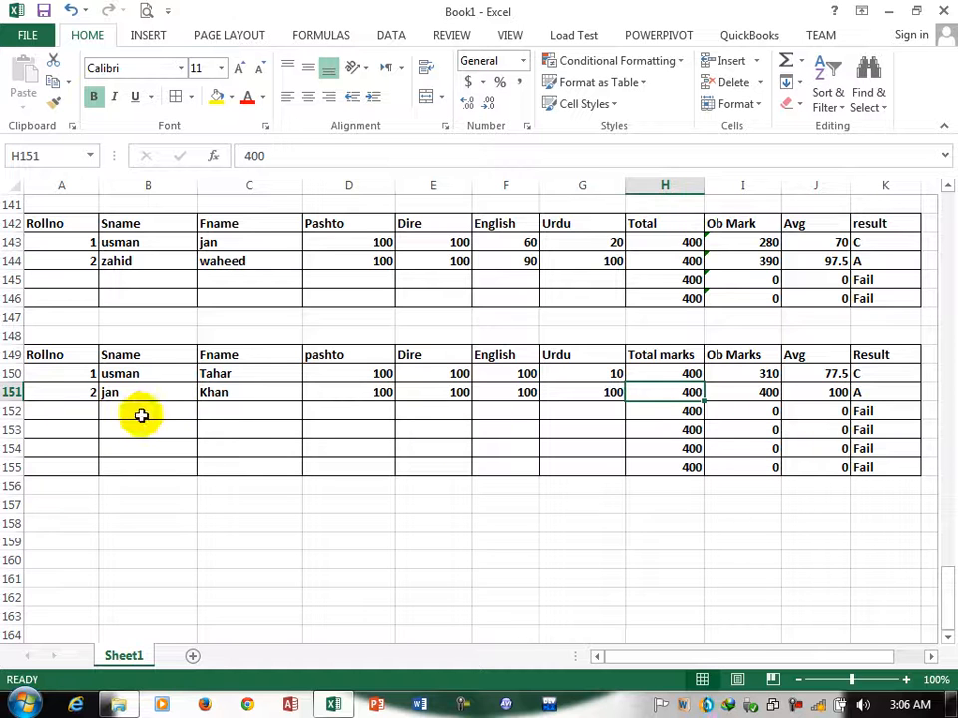
# - Enter roll number 3 with the student's name and father's name in row 152
pyautogui.click(80, 410)
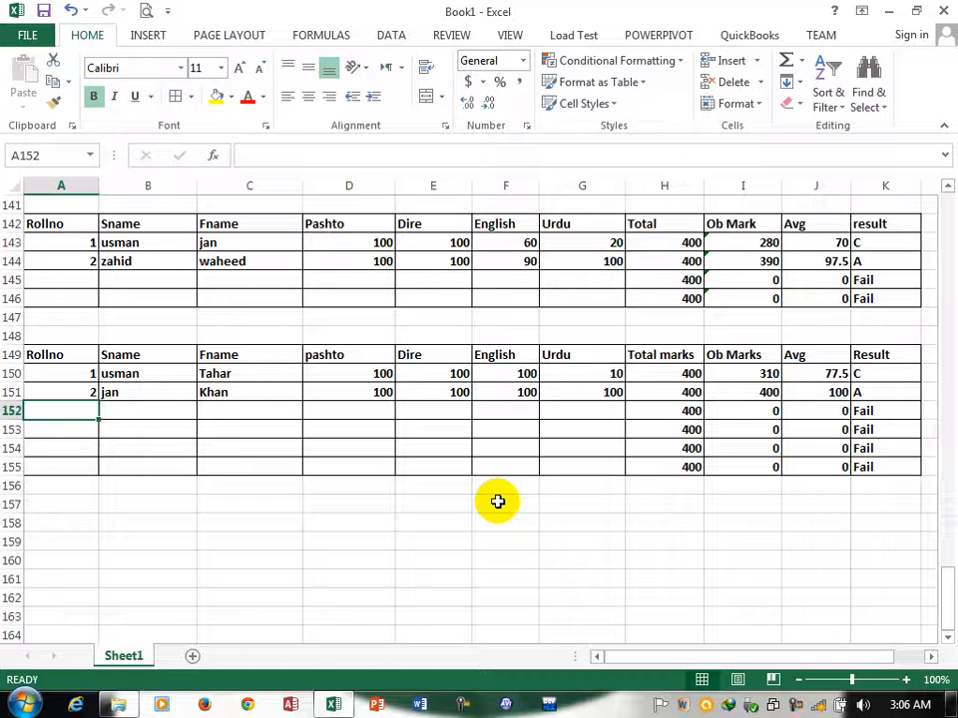
pyautogui.write('3')
pyautogui.click(145, 412)
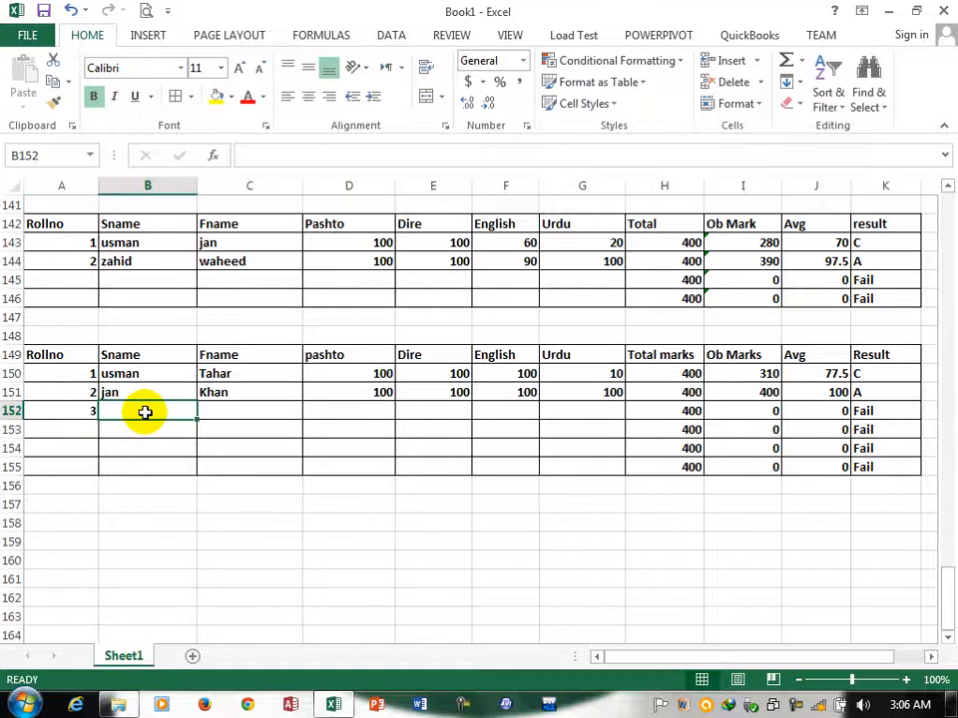
pyautogui.write('wa')
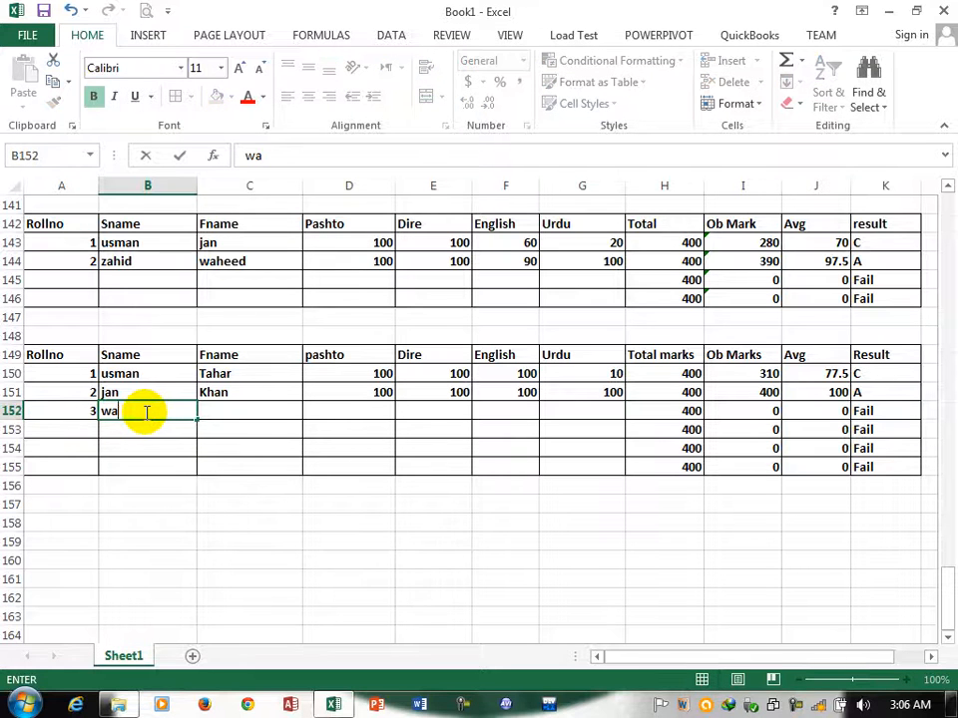
pyautogui.write('jeed')
pyautogui.press('Tab')
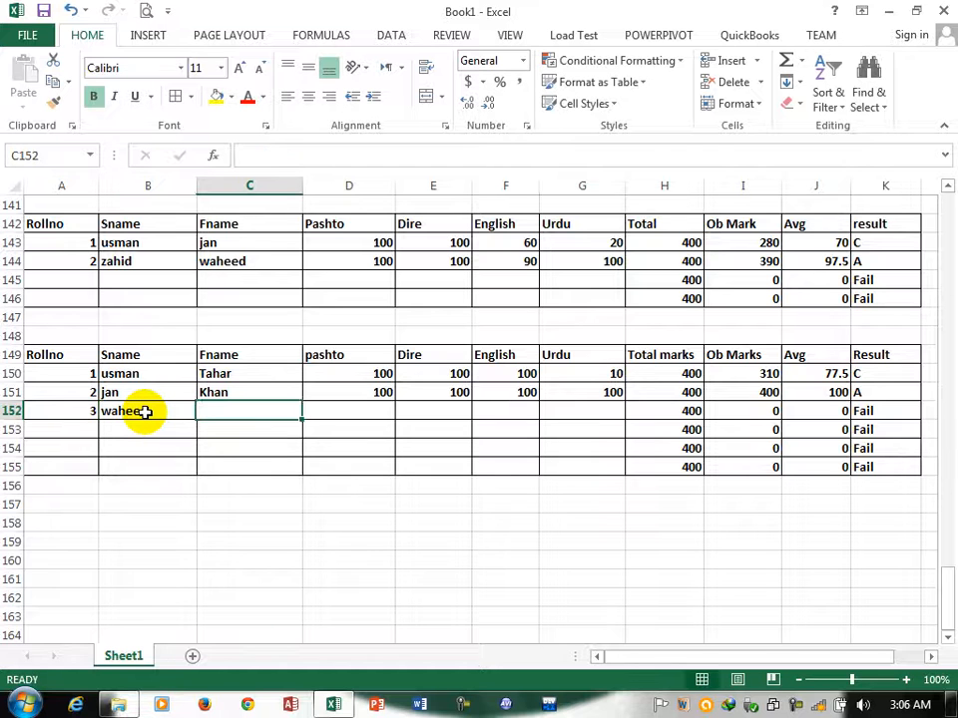
pyautogui.write('tahar')
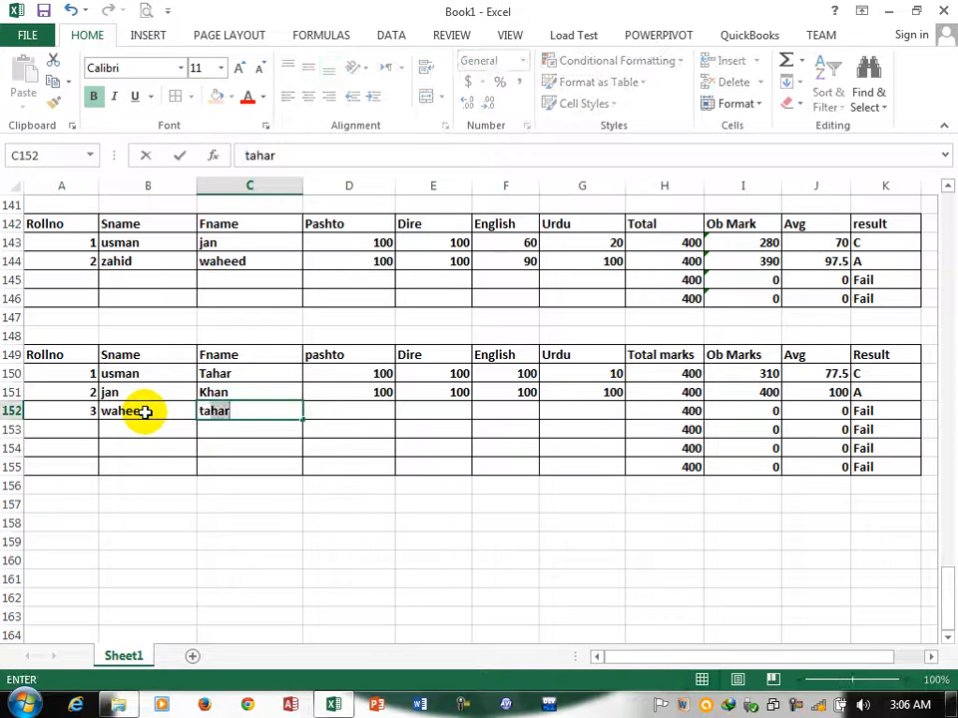
pyautogui.press('Tab')
# - Enter row 152 marks of 10 for pashto, 10 for Dire, 100 for English and 100 for Urdu
pyautogui.write('10')
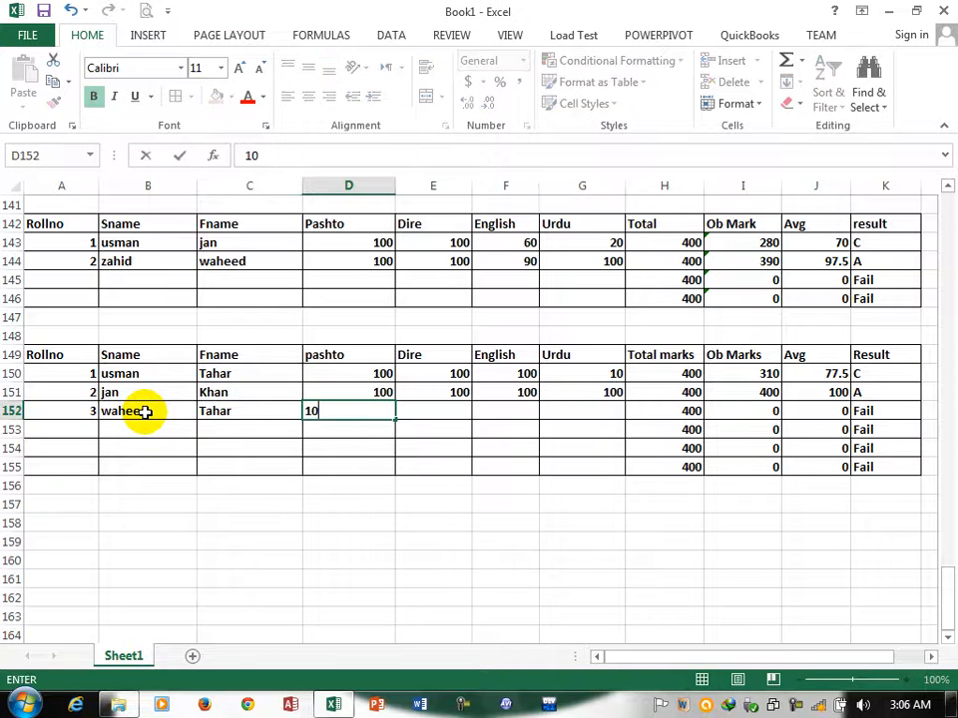
pyautogui.press('Tab')
pyautogui.write('100')
pyautogui.press('BackSpace')
pyautogui.press('Tab')
pyautogui.write('100')
pyautogui.press('Tab')
pyautogui.write('100')
pyautogui.press('Tab')
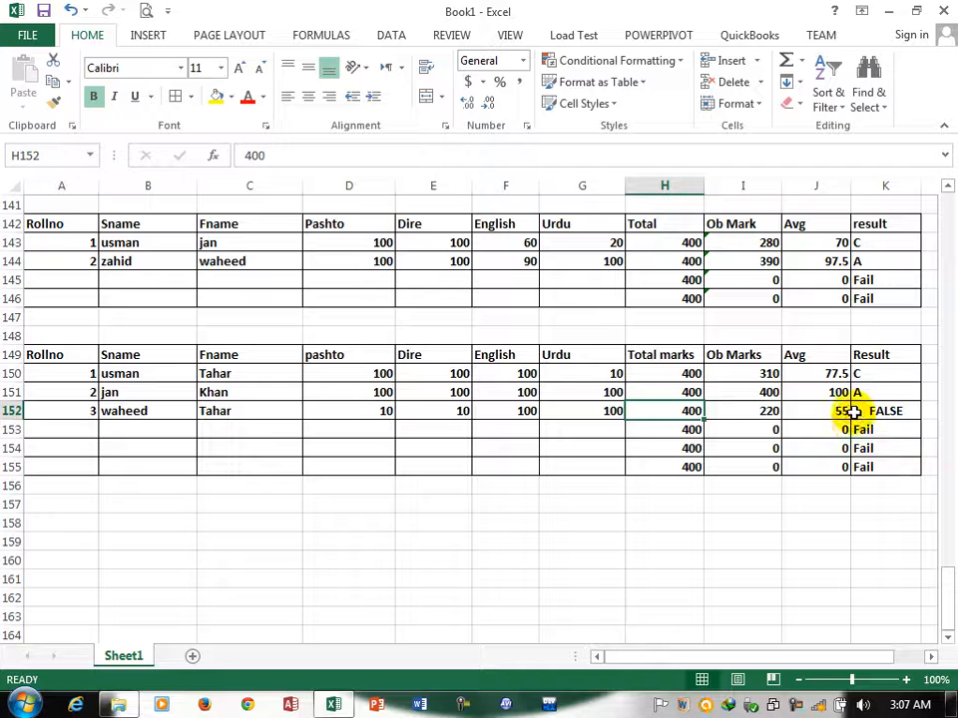
# - Check the Result formula in K152 and change the Dire mark in row 152 to 100
pyautogui.click(887, 411)
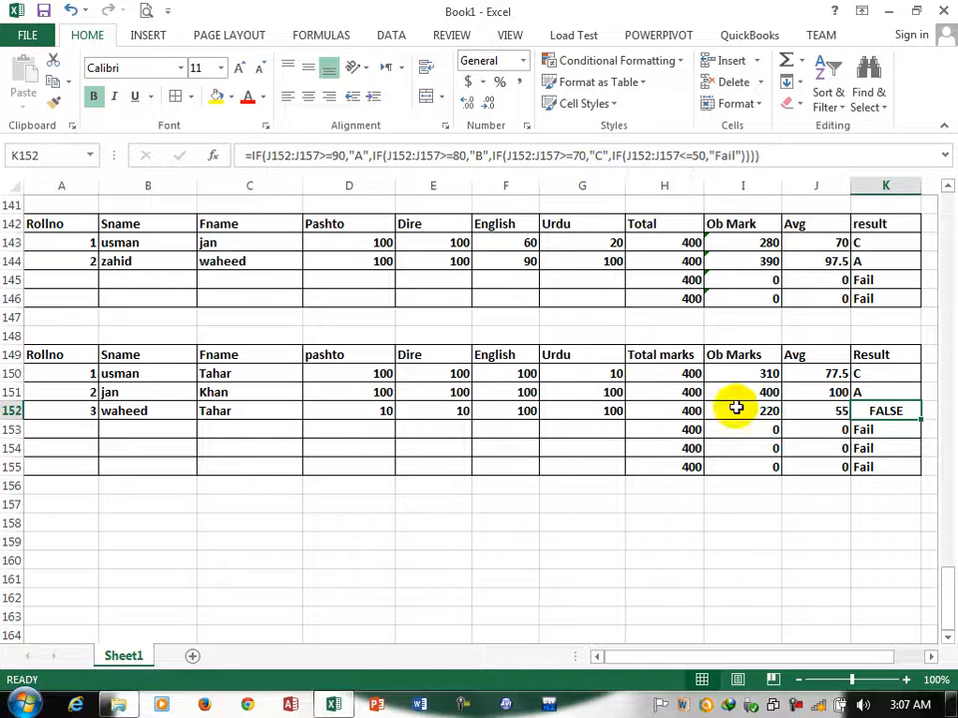
pyautogui.click(451, 410)
pyautogui.press('BackSpace')
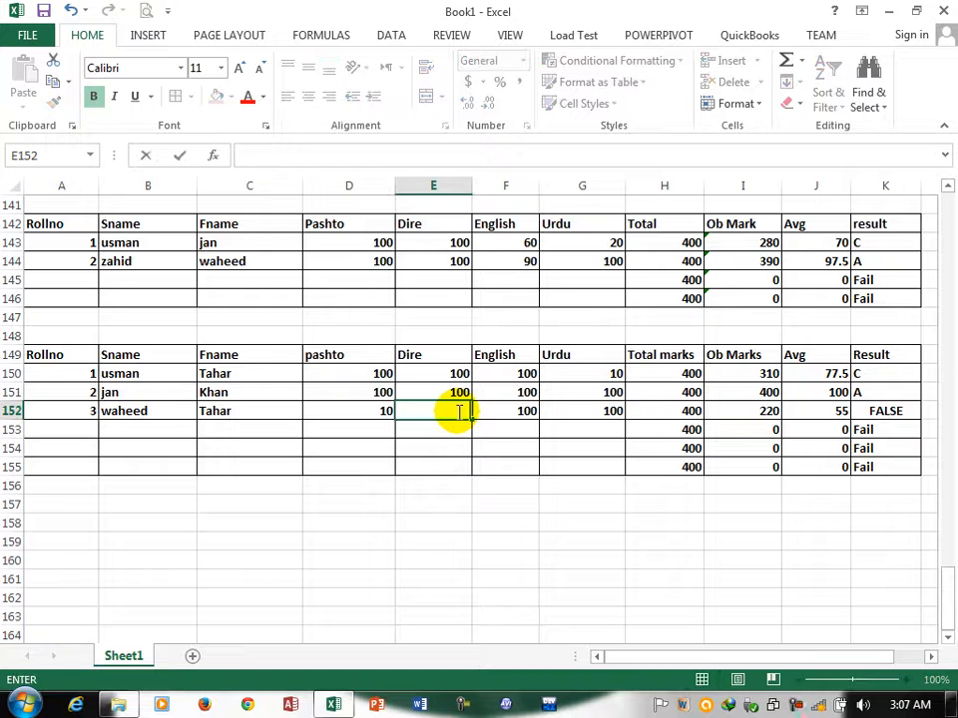
pyautogui.write('100')
pyautogui.press('Return')
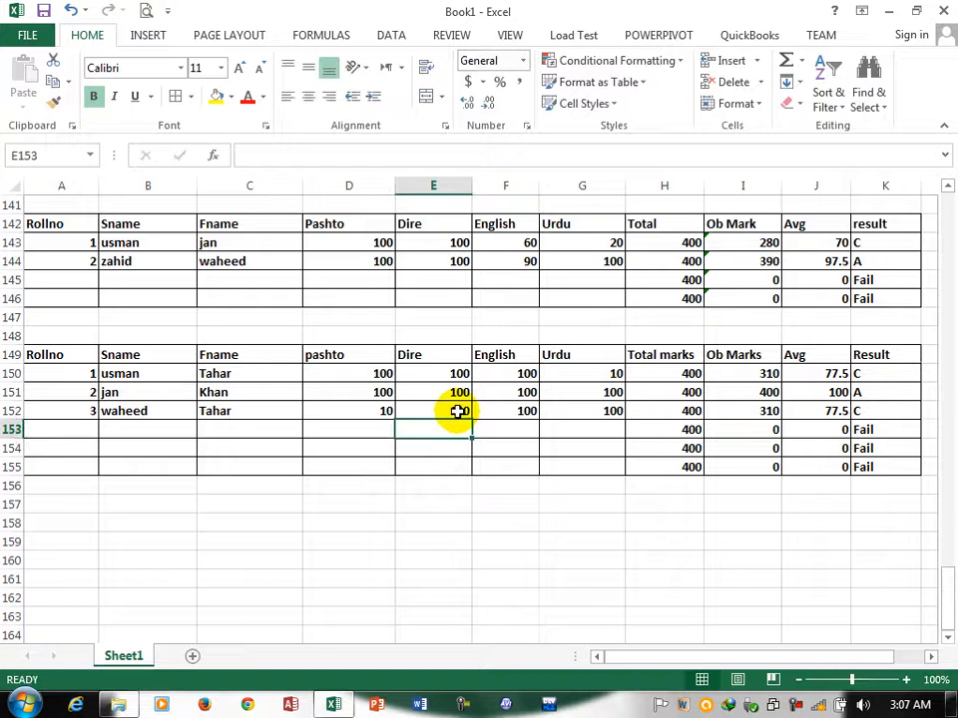
# - Add the label "total Fail Students" in C157 below the exam table
pyautogui.click(234, 506)
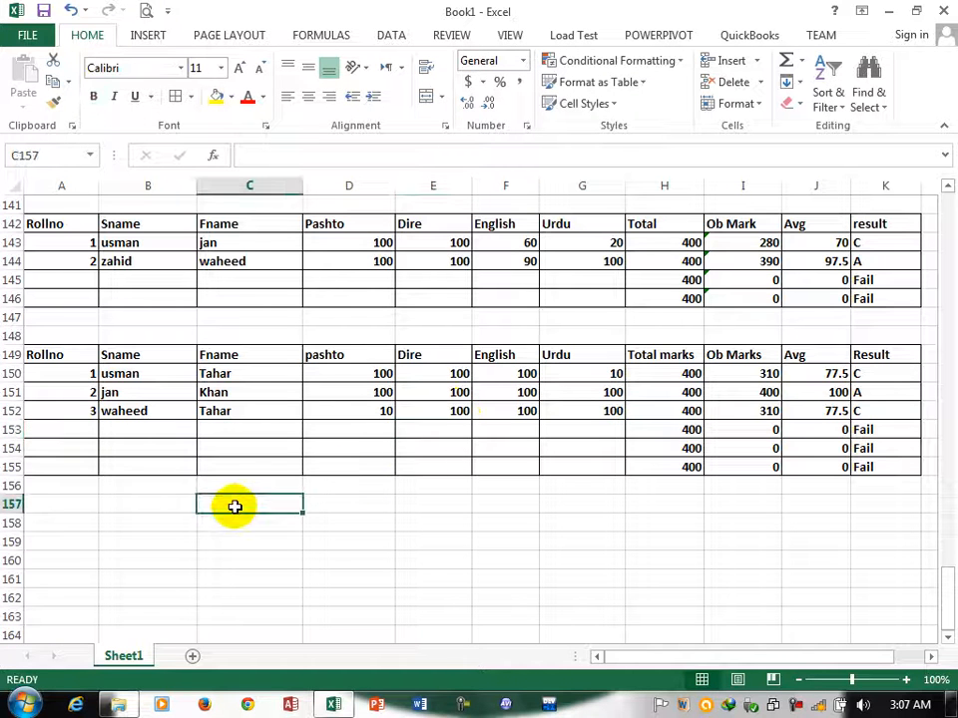
pyautogui.write('total')
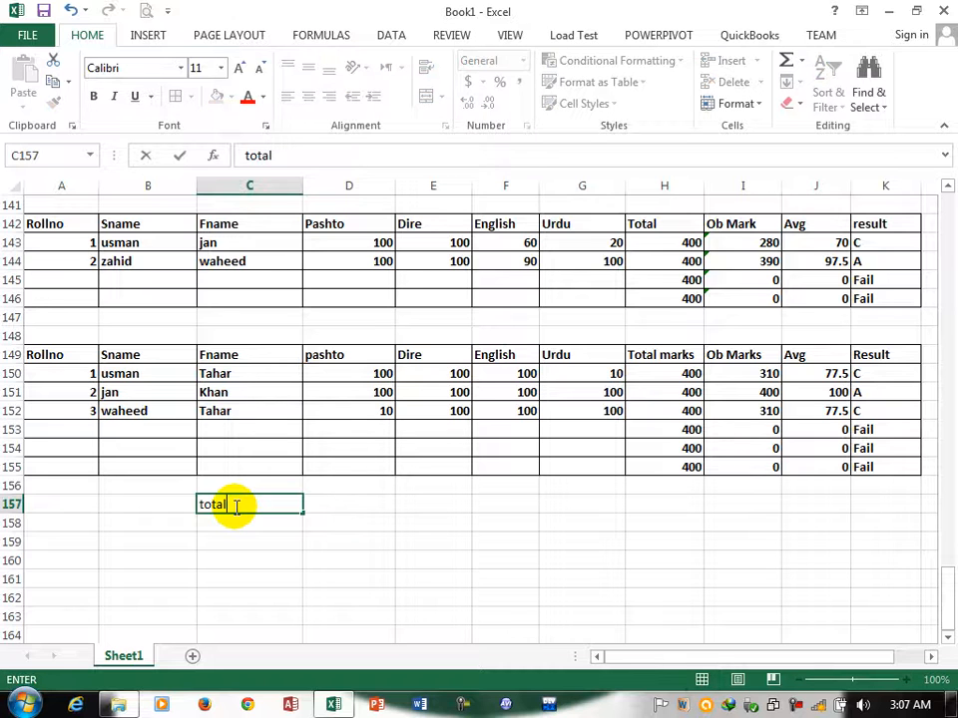
pyautogui.write(' Fail Stude')
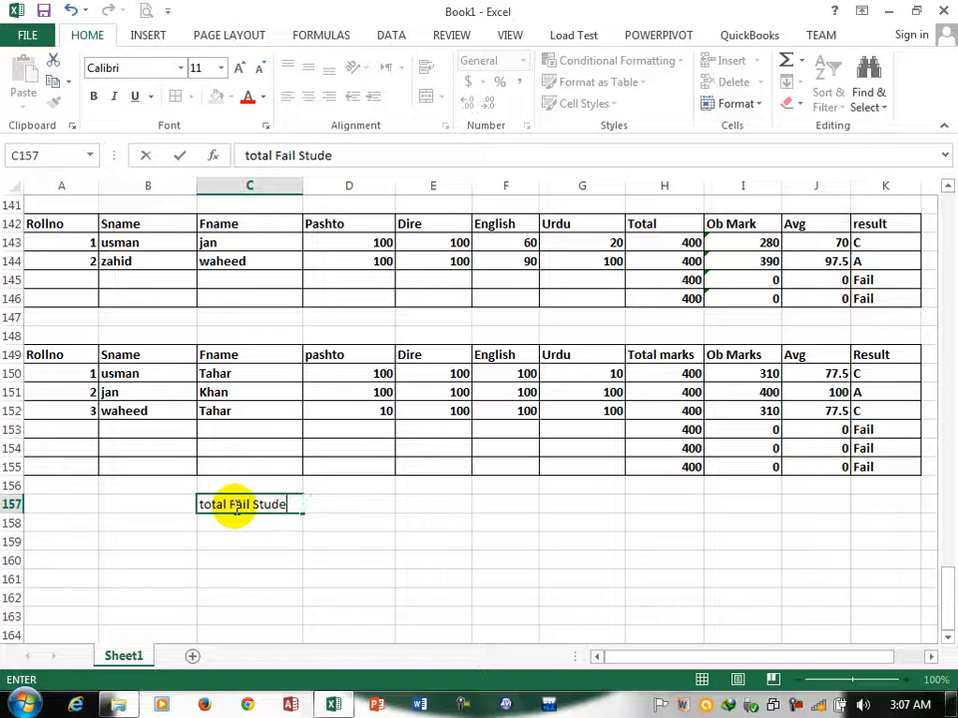
pyautogui.write('wns')
pyautogui.press('Return')
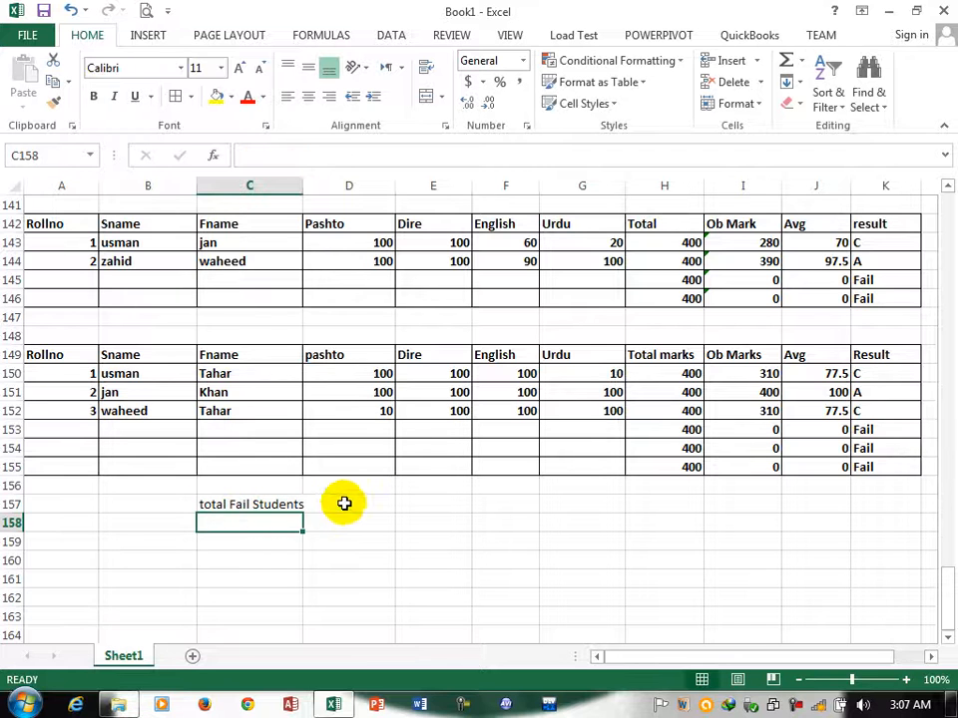
# - Enter a COUNTIF formula in D157 that counts "Fail" in K150:K155
pyautogui.click(345, 504)
pyautogui.write('=coun')
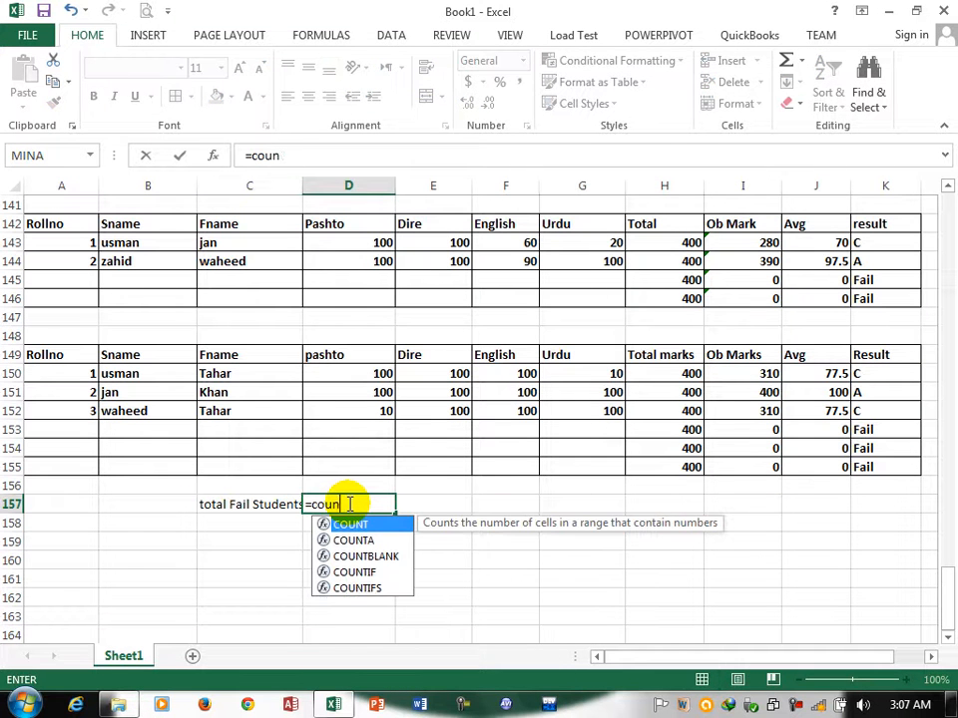
pyautogui.write('t')
pyautogui.press('Down')
pyautogui.press('Down')
pyautogui.press('Down')
pyautogui.press('Tab')
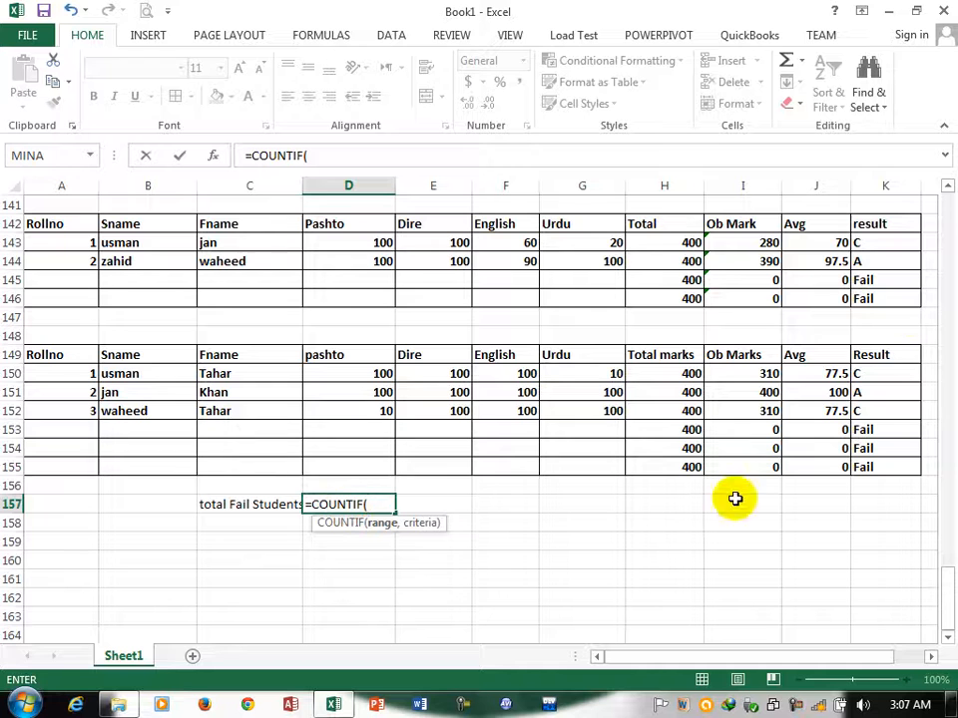
pyautogui.moveTo(870, 373); pyautogui.dragTo(876, 467)
pyautogui.write(',"Fail')
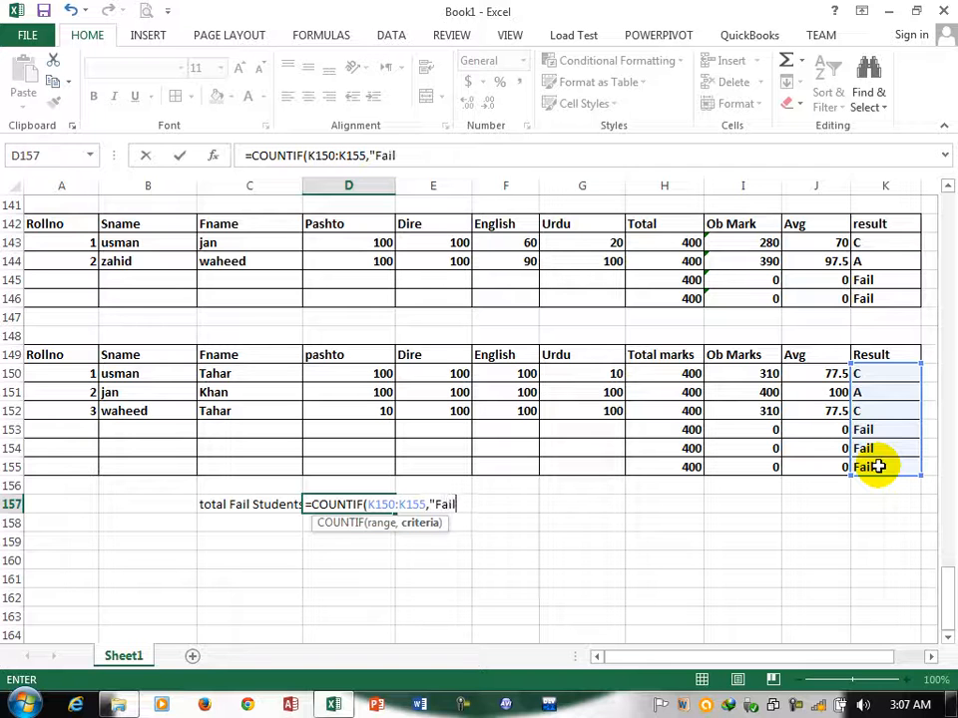
pyautogui.write('"')
pyautogui.press('Return')
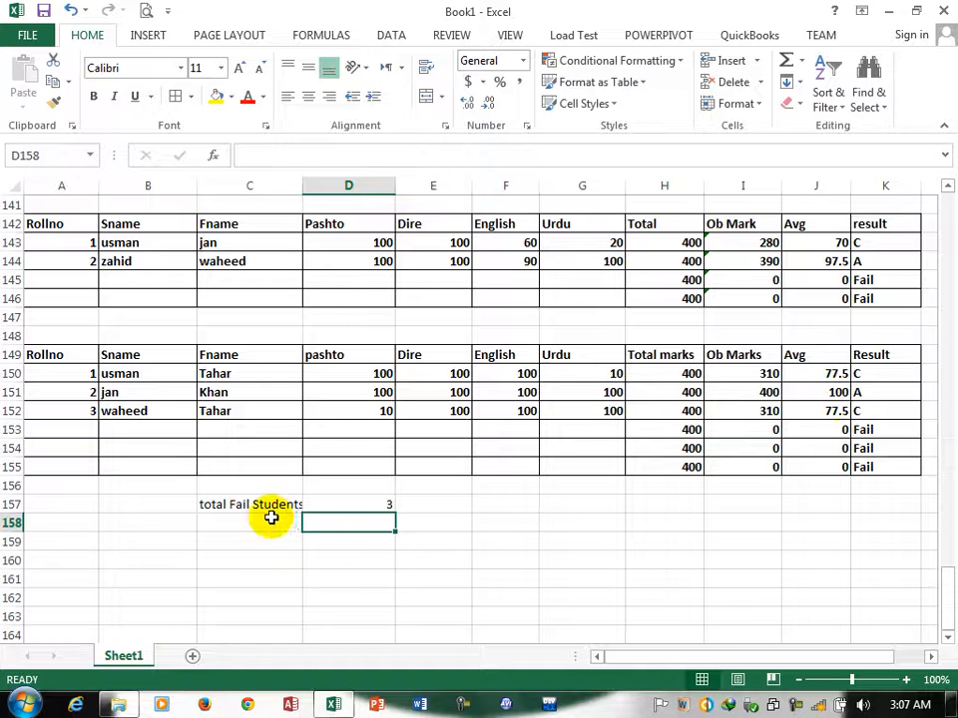
# - Fit column C's width to its contents and add the label "total A Grad" in C158
pyautogui.doubleClick(303, 186)
pyautogui.click(227, 521)
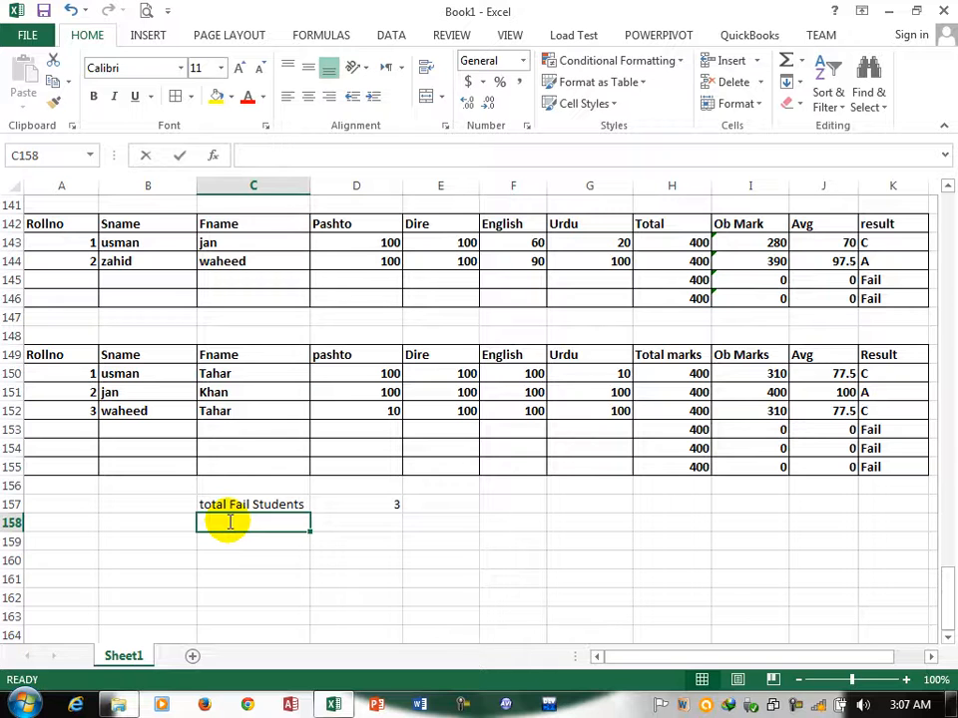
pyautogui.write('tao')
pyautogui.write('otal ')
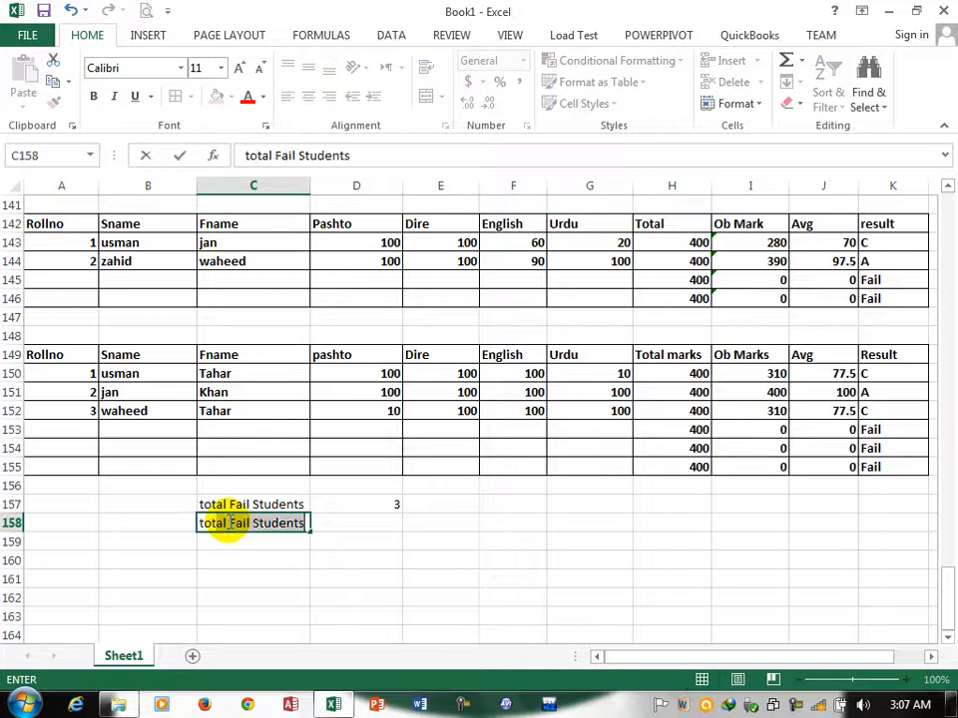
pyautogui.write('A')
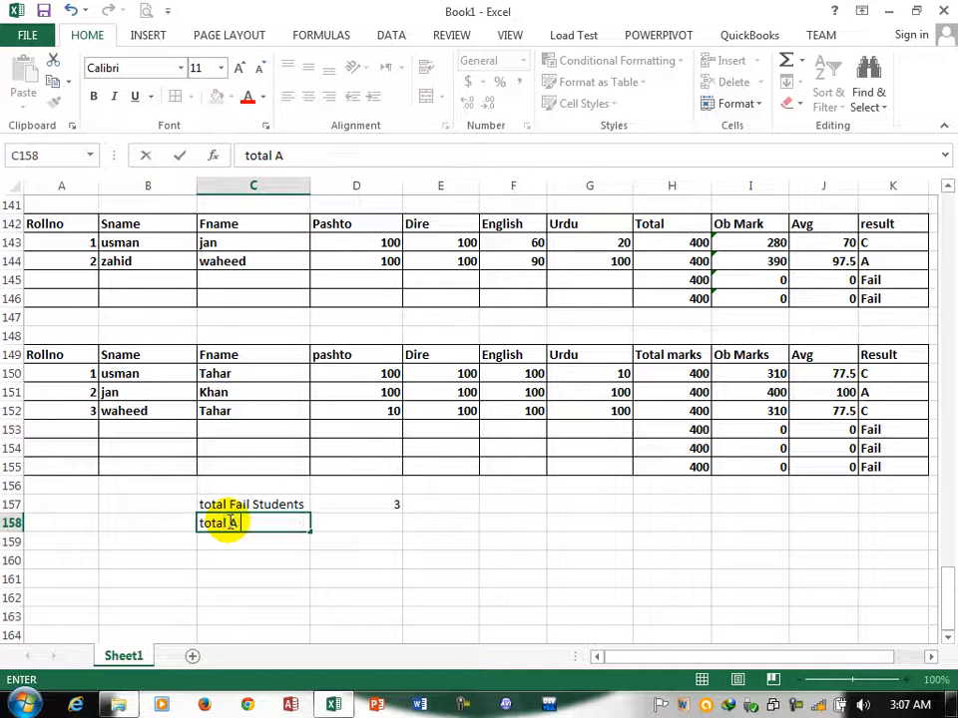
pyautogui.write(' Gra')
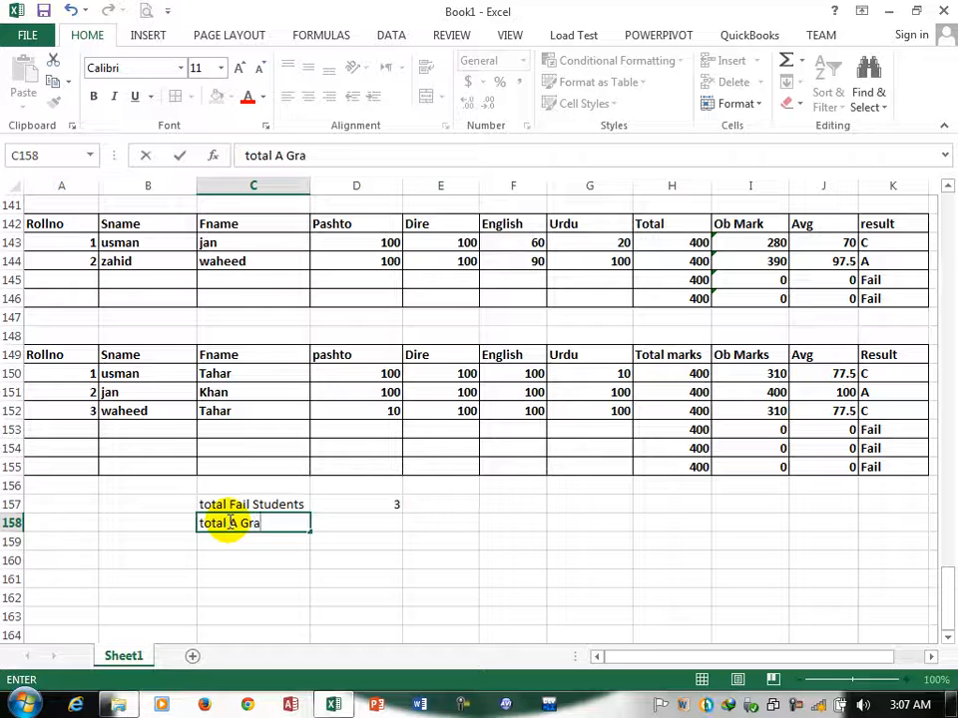
pyautogui.write('d')
pyautogui.press('Tab')
# - Enter a COUNTIF formula in D158 that counts "A" in K150:K155
pyautogui.write('=count')
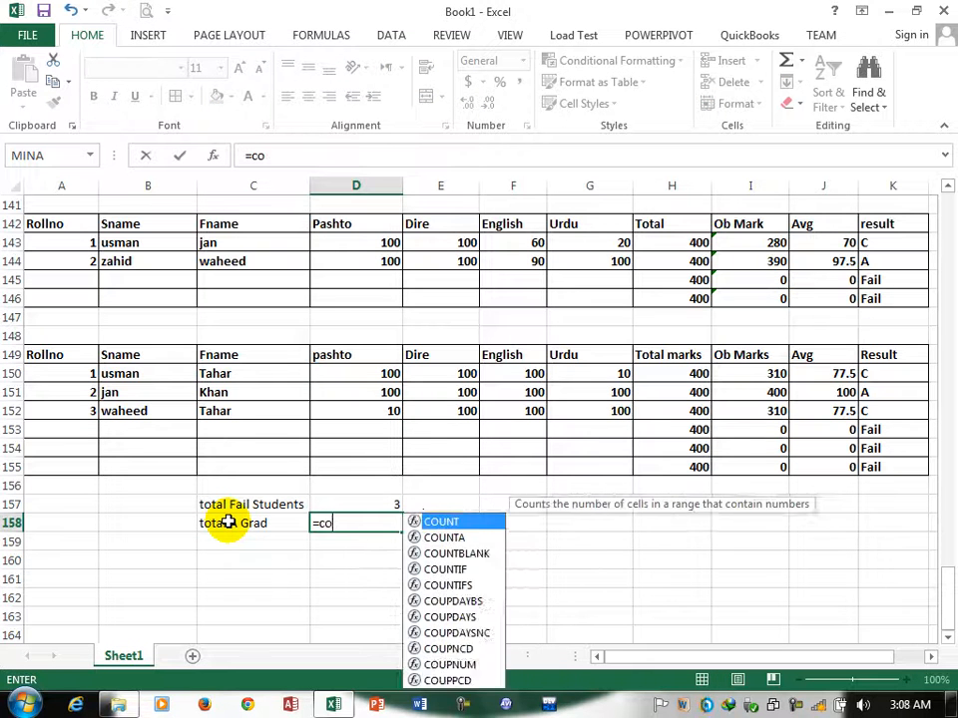
pyautogui.press('Down')
pyautogui.press('Down')
pyautogui.press('Down')
pyautogui.press('Tab')
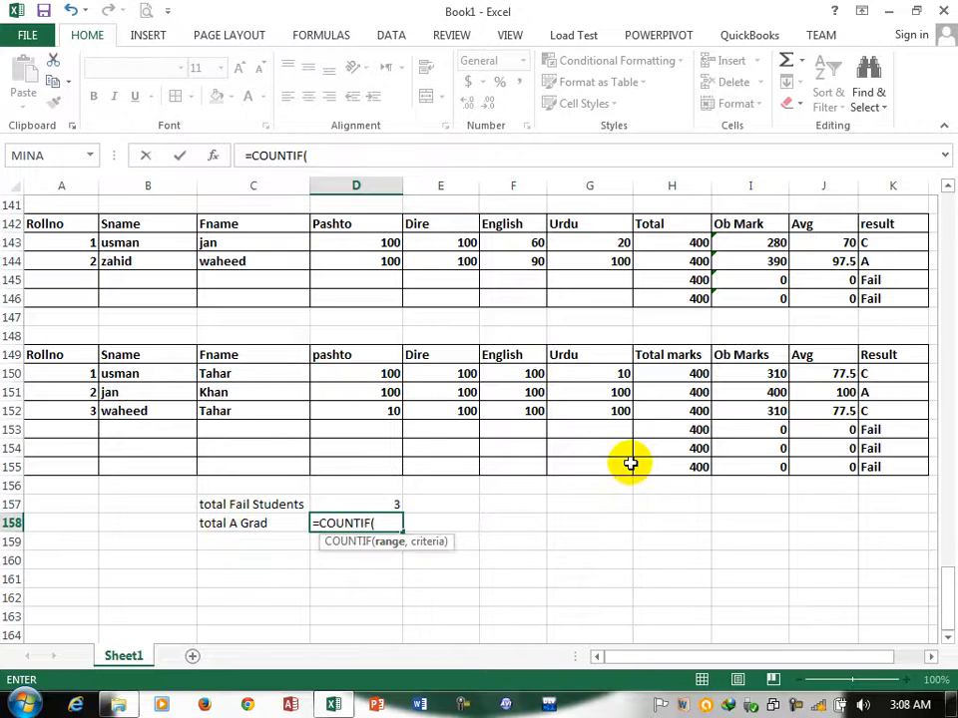
pyautogui.moveTo(871, 373); pyautogui.dragTo(872, 462)
pyautogui.write(',"A')
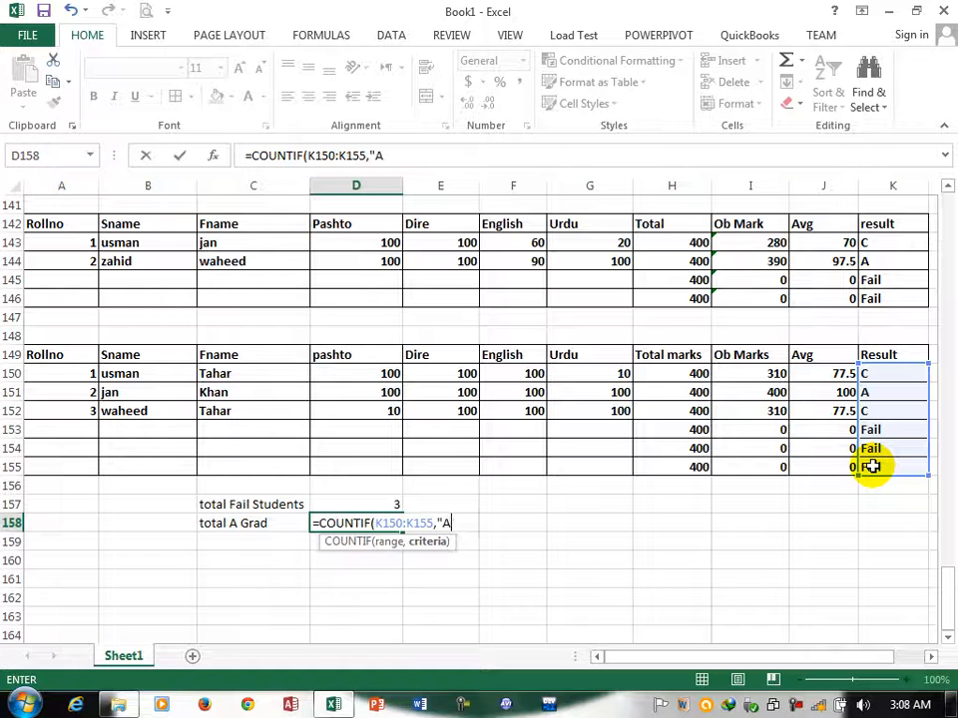
pyautogui.press('Return')
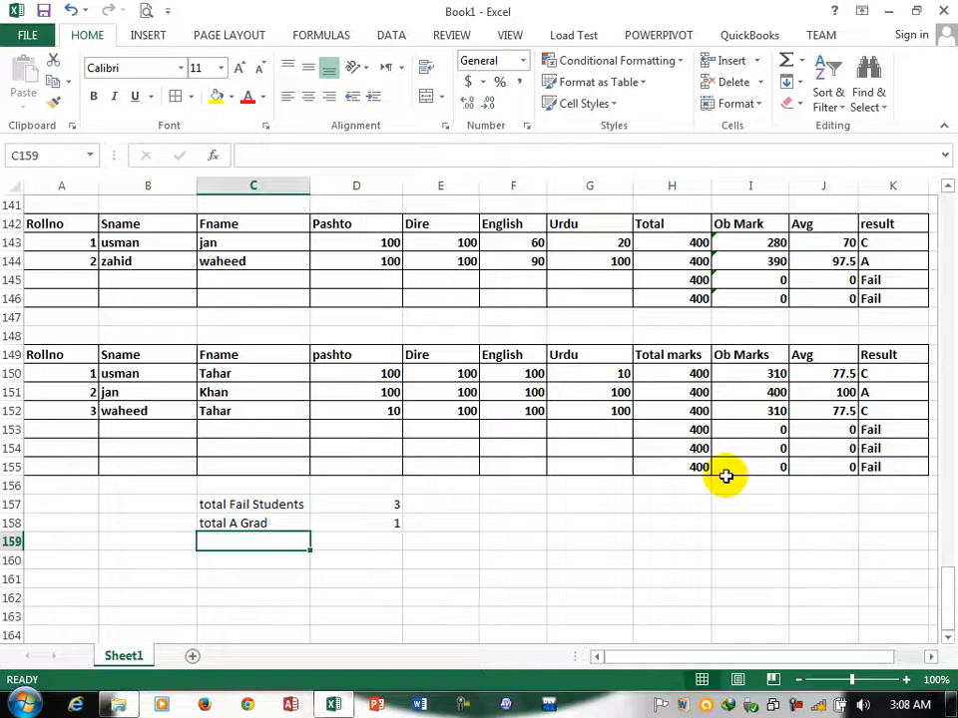
# - Add the label "total B Grad" in C159
pyautogui.write('to')
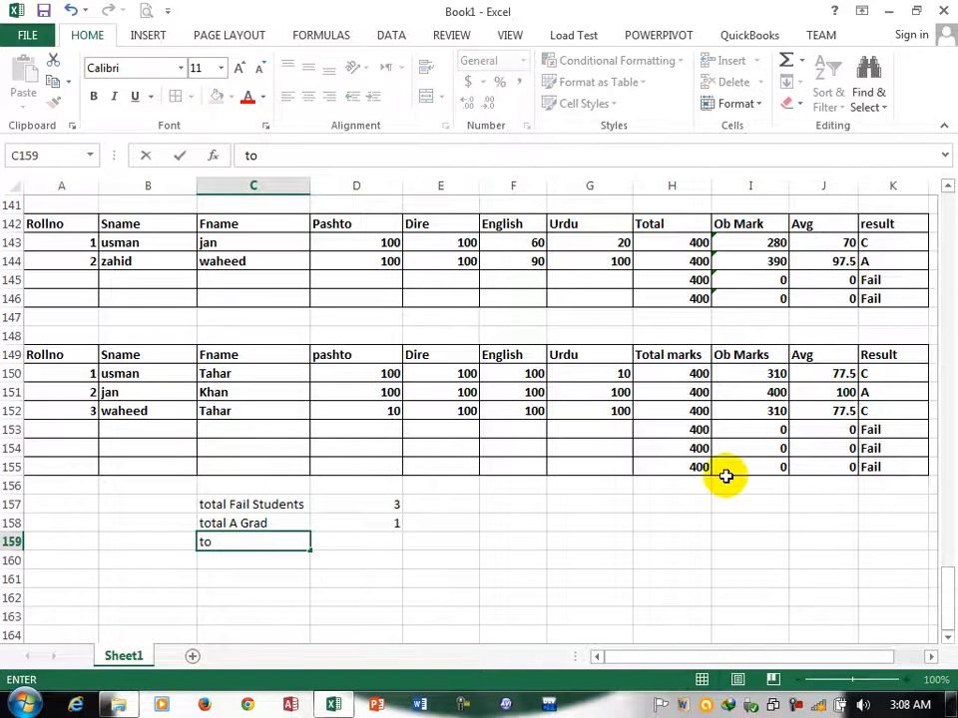
pyautogui.write('tal B Grad')
pyautogui.press('Tab')
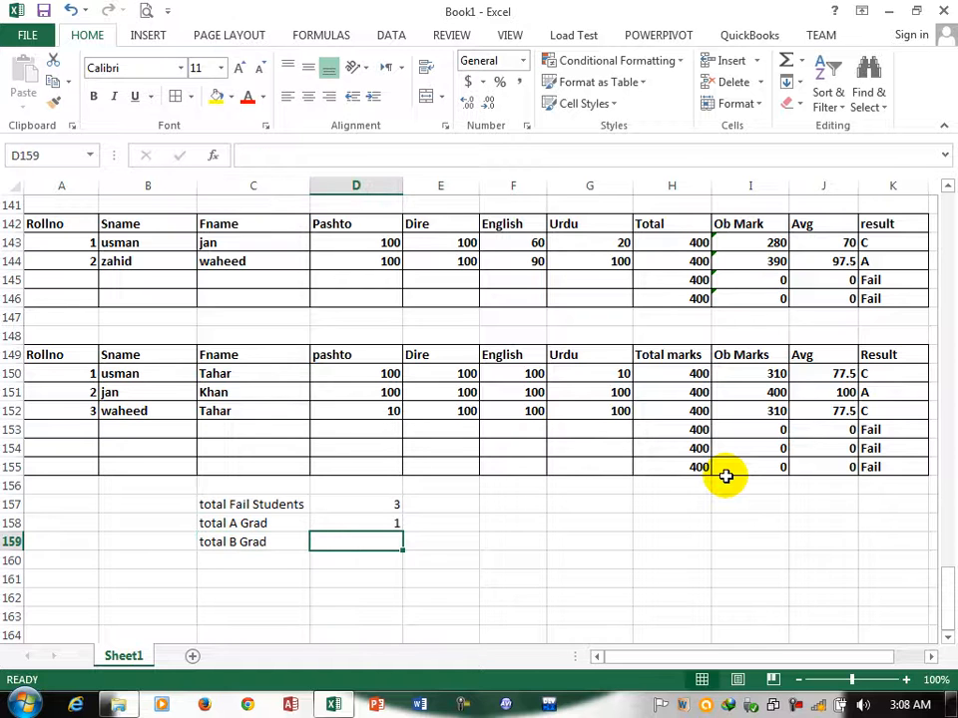
# - Enter a COUNTIF formula in D159 that counts "B" in K150:K155
pyautogui.write('=count')
pyautogui.press('Down')
pyautogui.press('Down')
pyautogui.press('Down')
pyautogui.press('Tab')
pyautogui.moveTo(876, 371); pyautogui.dragTo(880, 479)
pyautogui.write(',"B"')
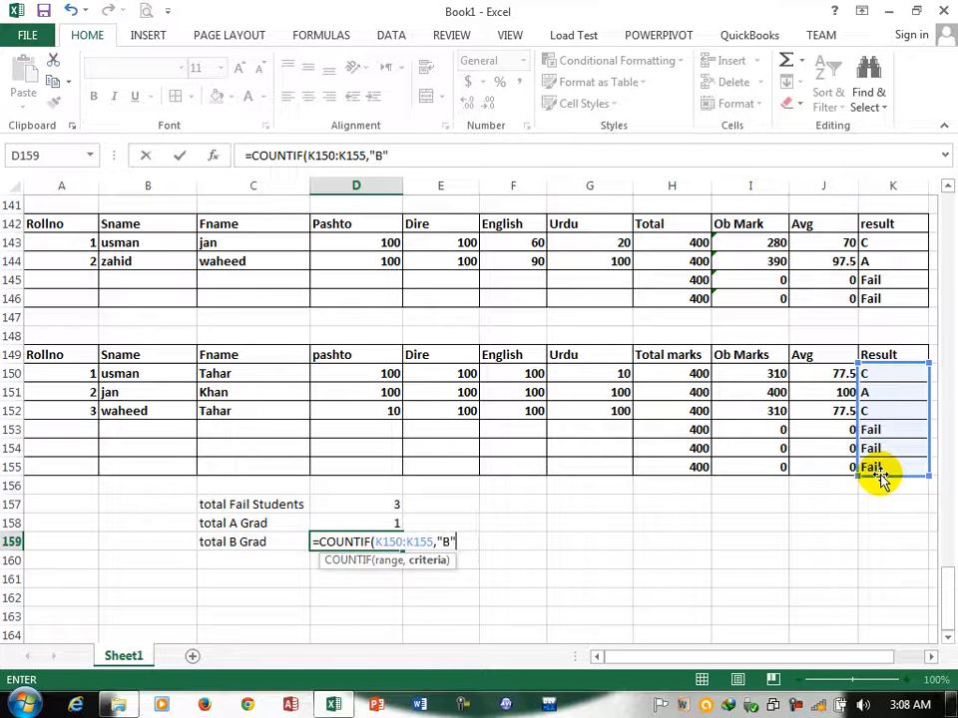
pyautogui.write(')')
pyautogui.press('Return')
# - Add the label "total C grad" in C160
pyautogui.press('Left')
pyautogui.write('Toa')
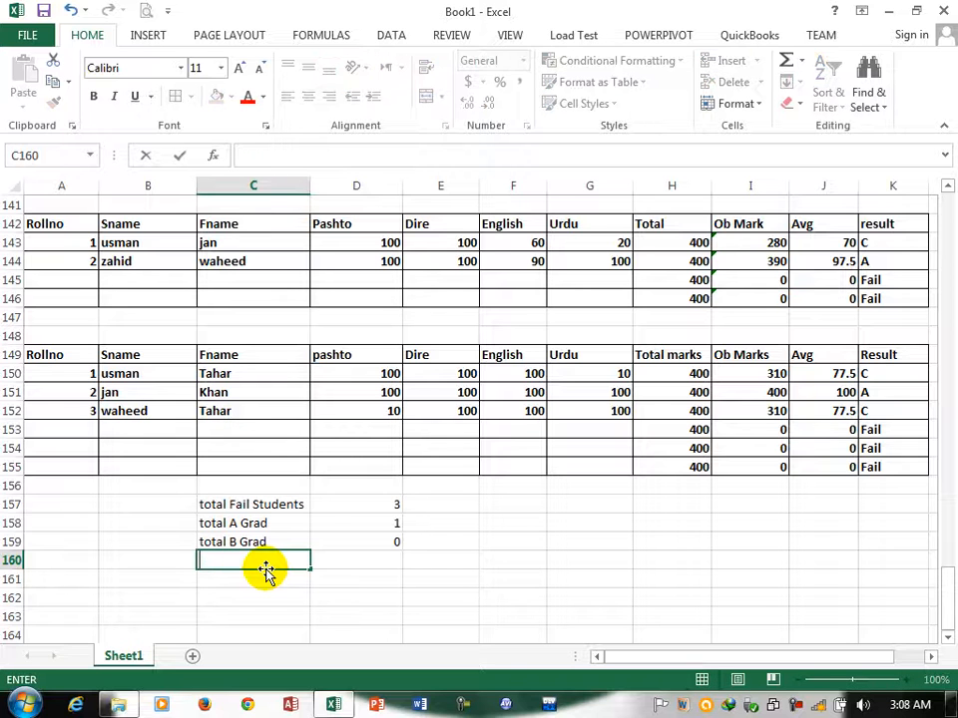
pyautogui.write('l C')
pyautogui.press('Tab')
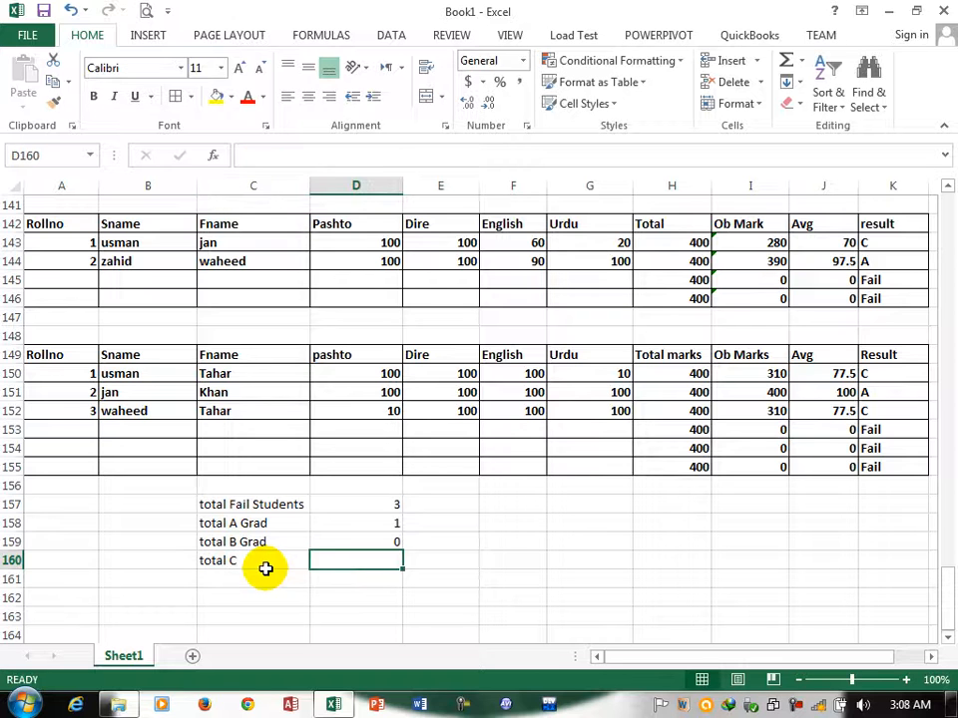
pyautogui.click(265, 569)
pyautogui.doubleClick(266, 569)
pyautogui.write('grad')
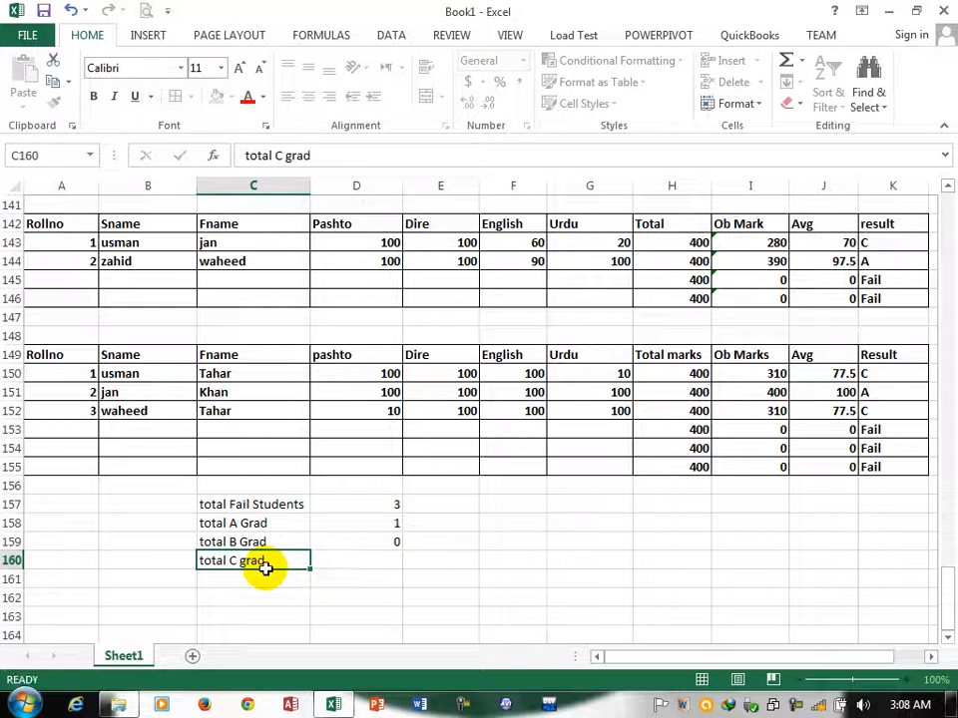
# - Enter a COUNTIF formula in D160 that counts "C" in K150:K155
pyautogui.press('Tab')
pyautogui.write('=coun')
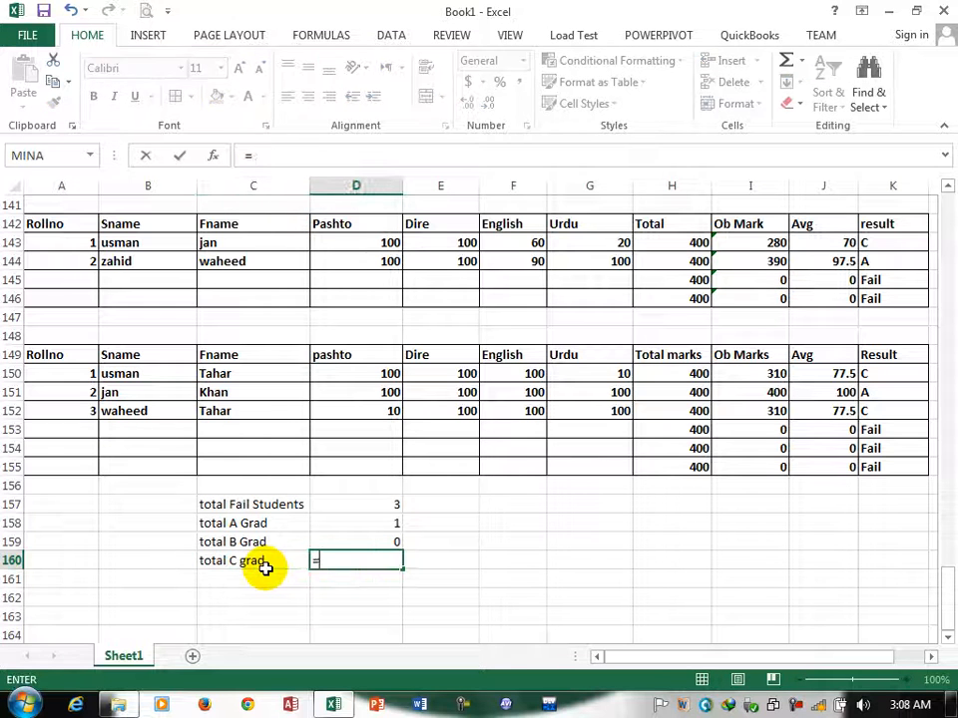
pyautogui.press('Down')
pyautogui.press('Down')
pyautogui.press('Down')
pyautogui.press('Tab')
pyautogui.click(875, 377)
pyautogui.moveTo(875, 377); pyautogui.dragTo(874, 468)
pyautogui.write(',"C')
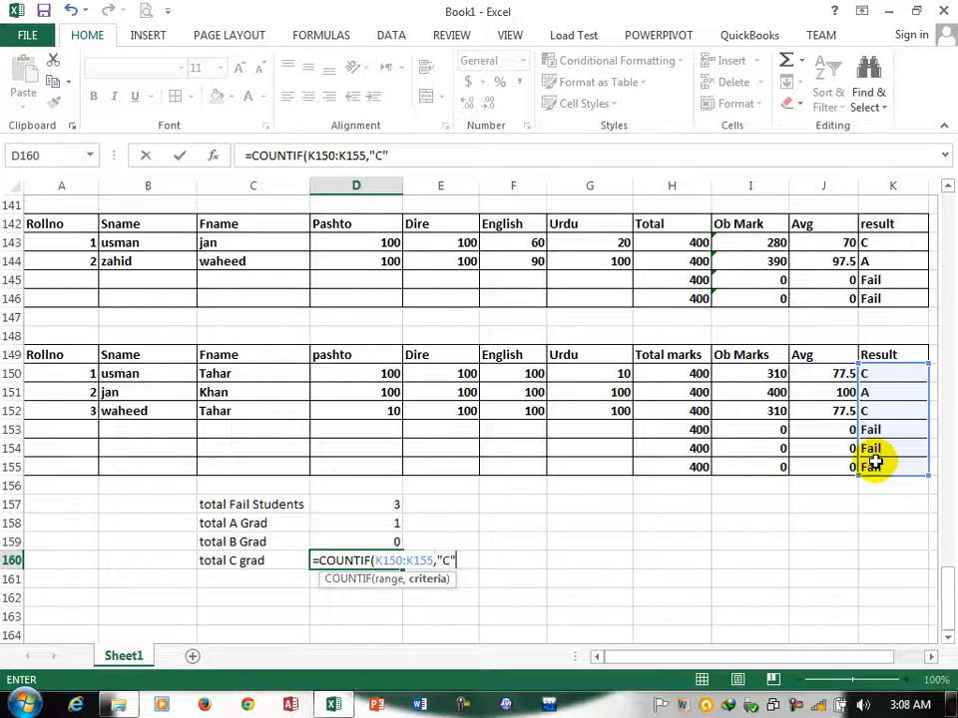
pyautogui.press('Return')
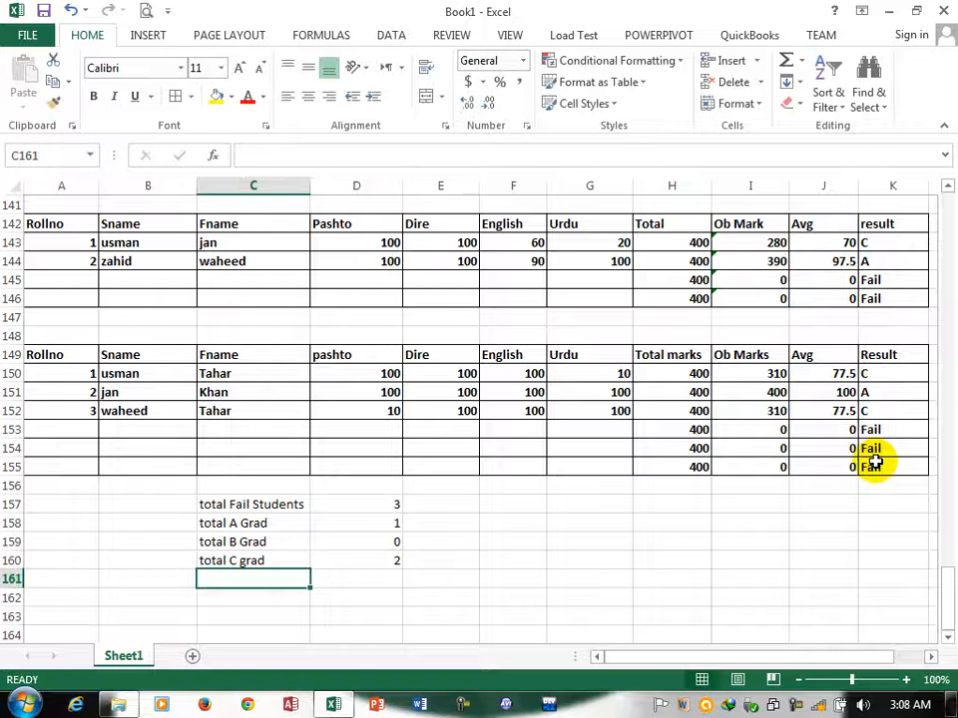